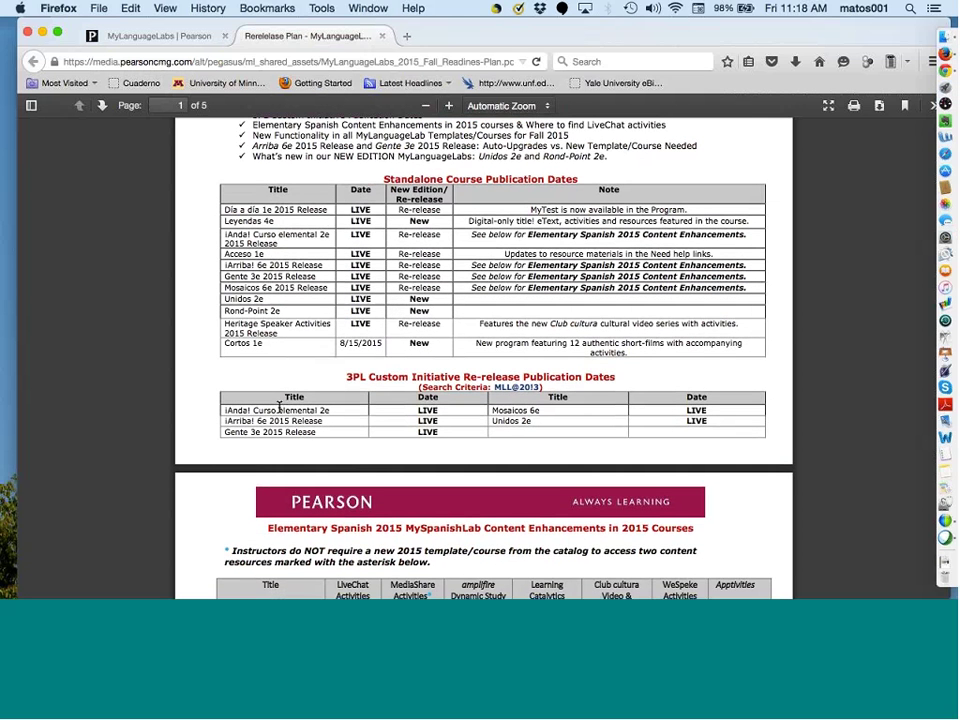
# - Review the release plan's course publication dates and the Elementary Spanish 2015 content enhancement and LiveChat location tables
pyautogui.scroll(-1, 274, 361)
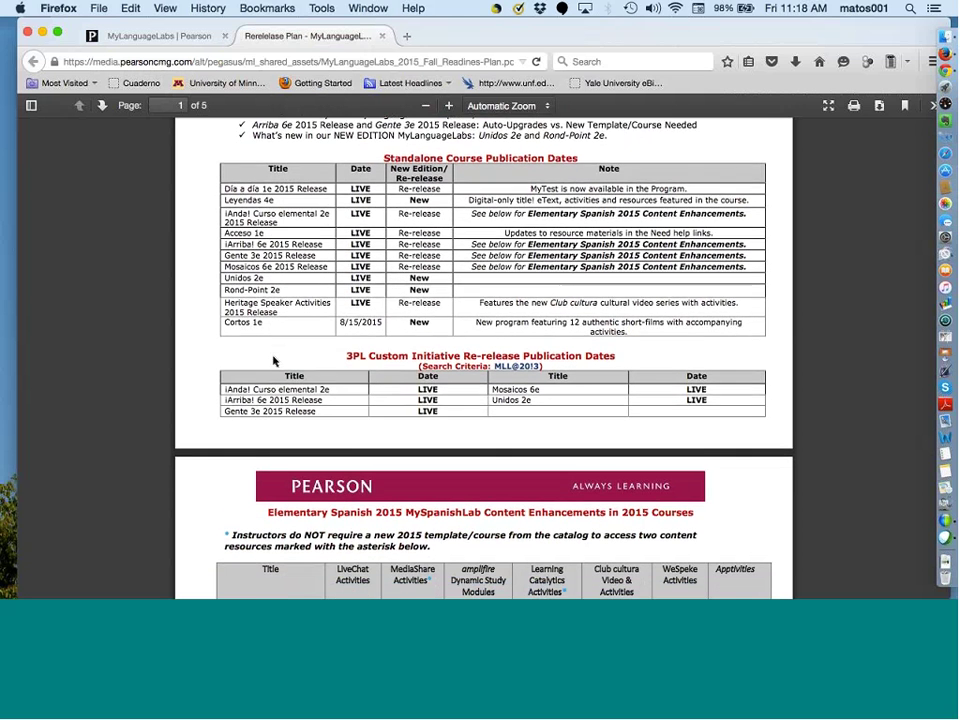
pyautogui.scroll(-8, 274, 361)
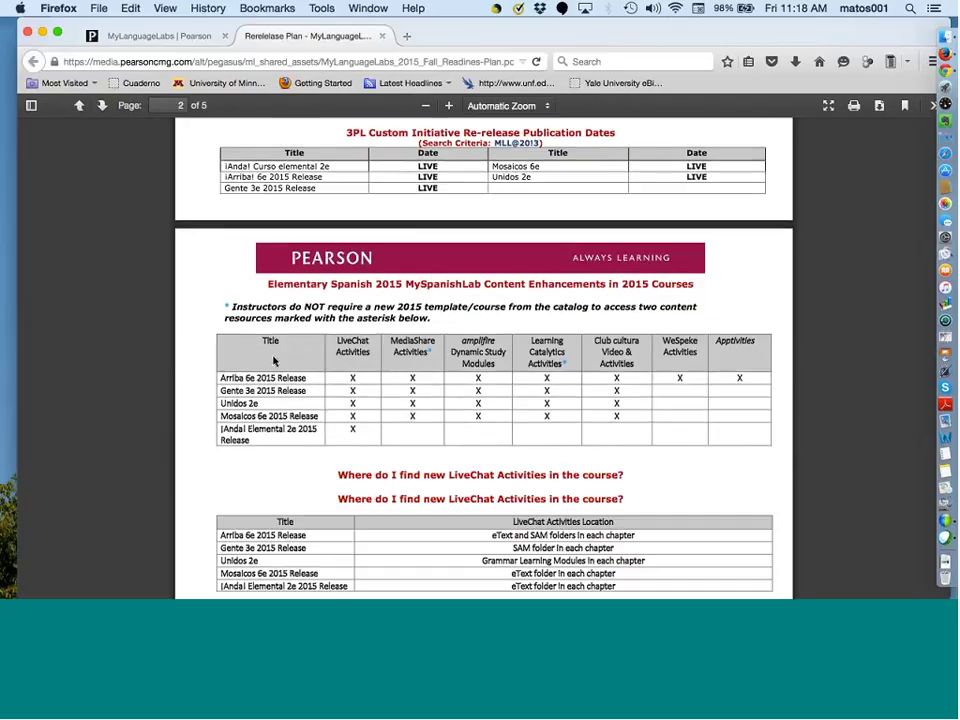
pyautogui.scroll(-2, 300, 363)
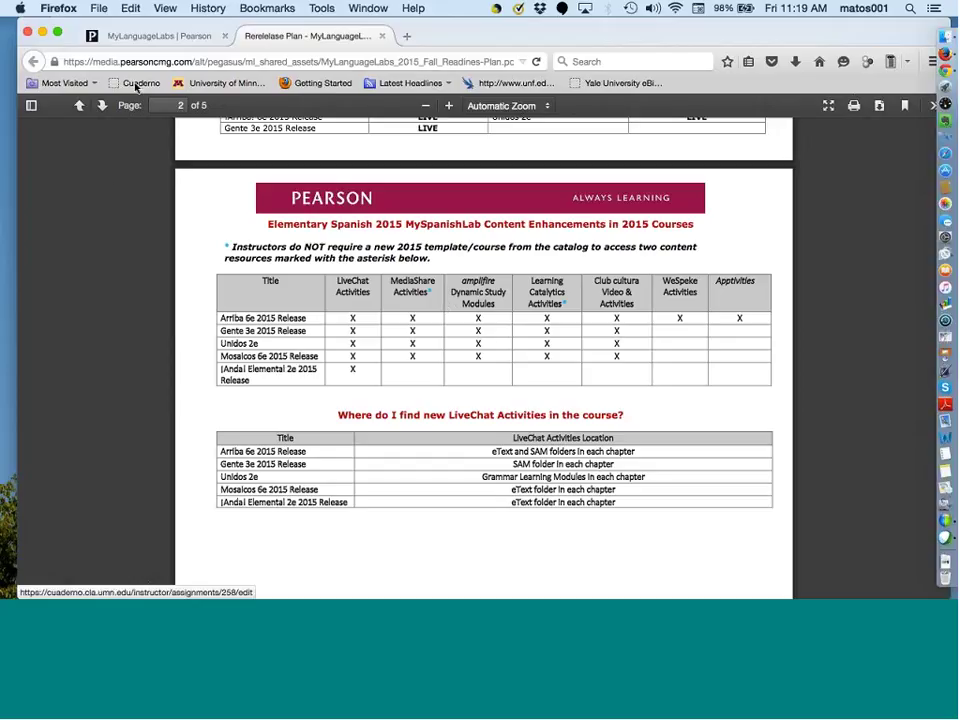
# - Open the student Get Registered page on the MyLanguageLabs site and review the registration requirements down to the help videos
pyautogui.click(133, 40)
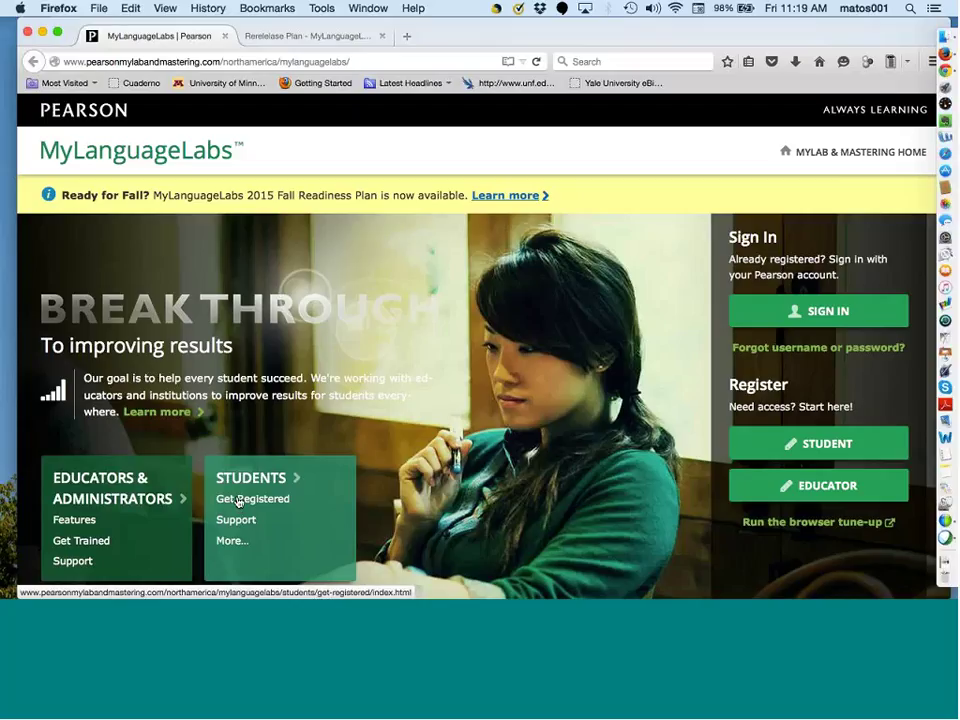
pyautogui.click(238, 500)
pyautogui.scroll(-1, 284, 475)
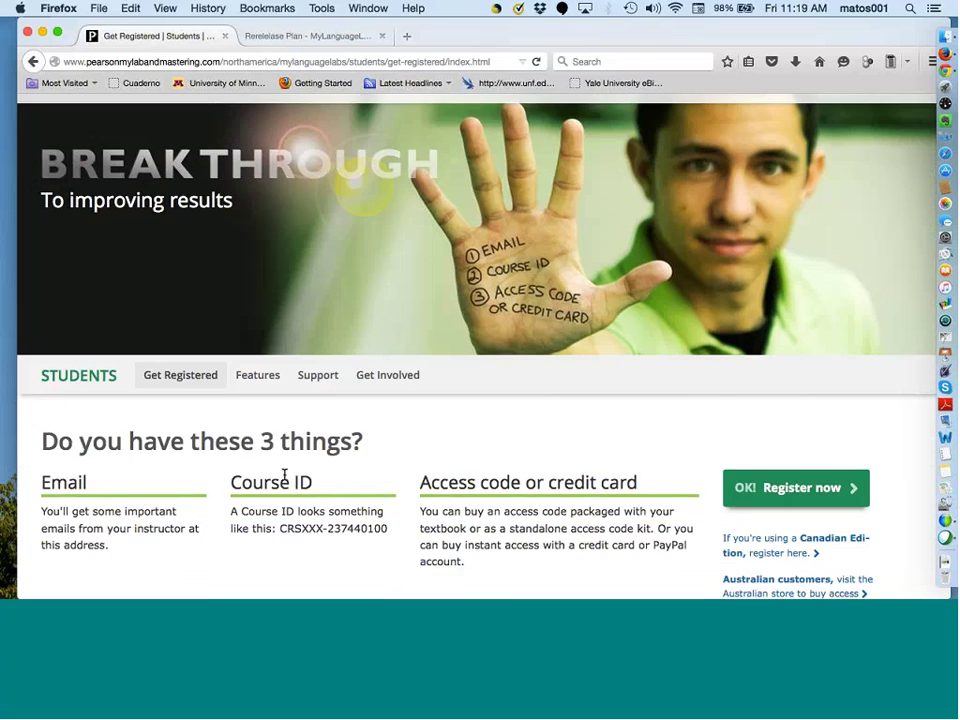
pyautogui.scroll(-3, 284, 475)
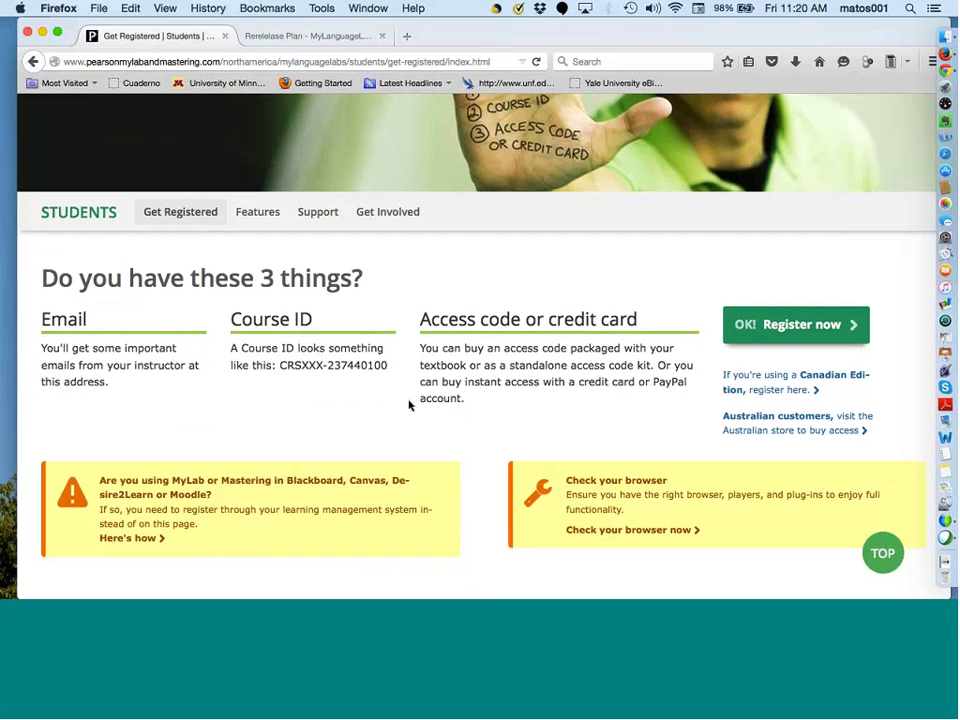
pyautogui.scroll(-4, 409, 405)
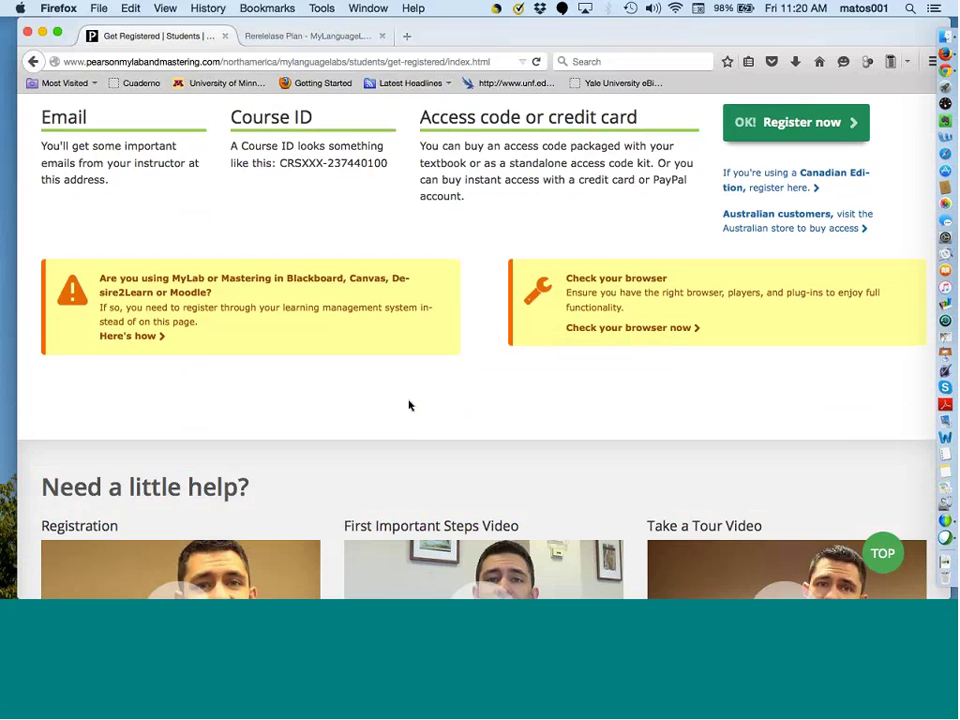
pyautogui.scroll(-4, 409, 405)
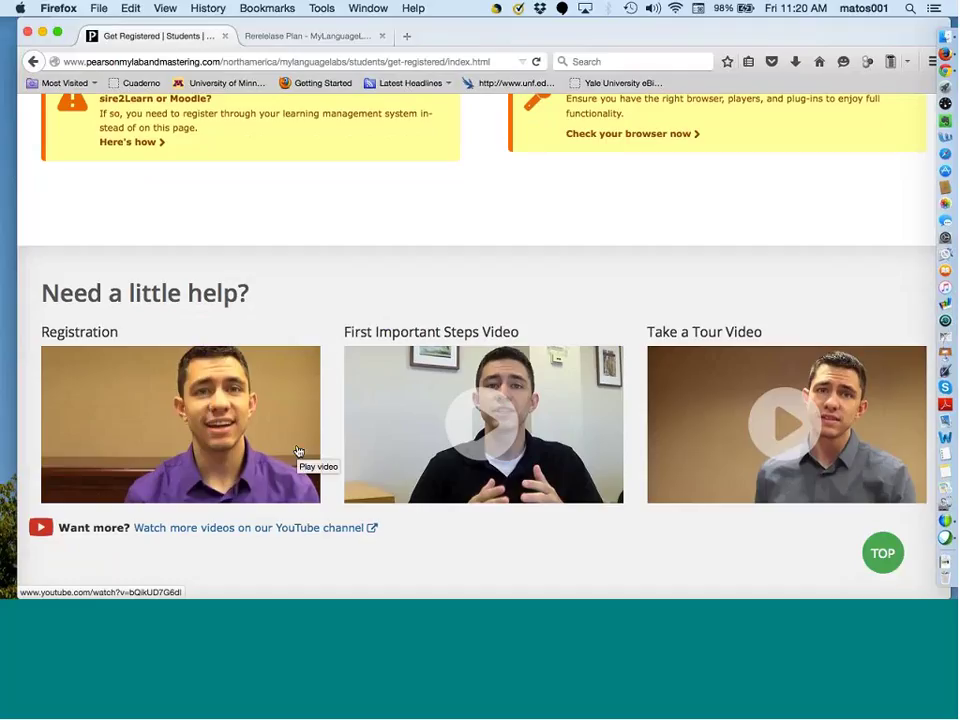
# - Examine the learning management system and browser check notices, the student help videos, and the registration requirements again
pyautogui.scroll(1, 322, 307)
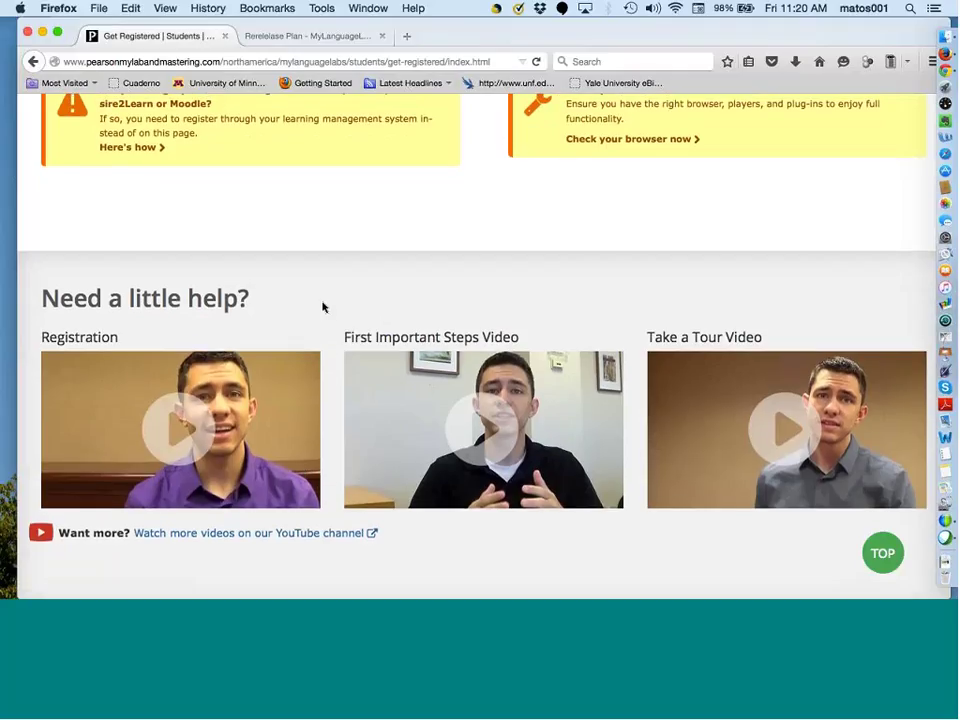
pyautogui.scroll(1, 322, 307)
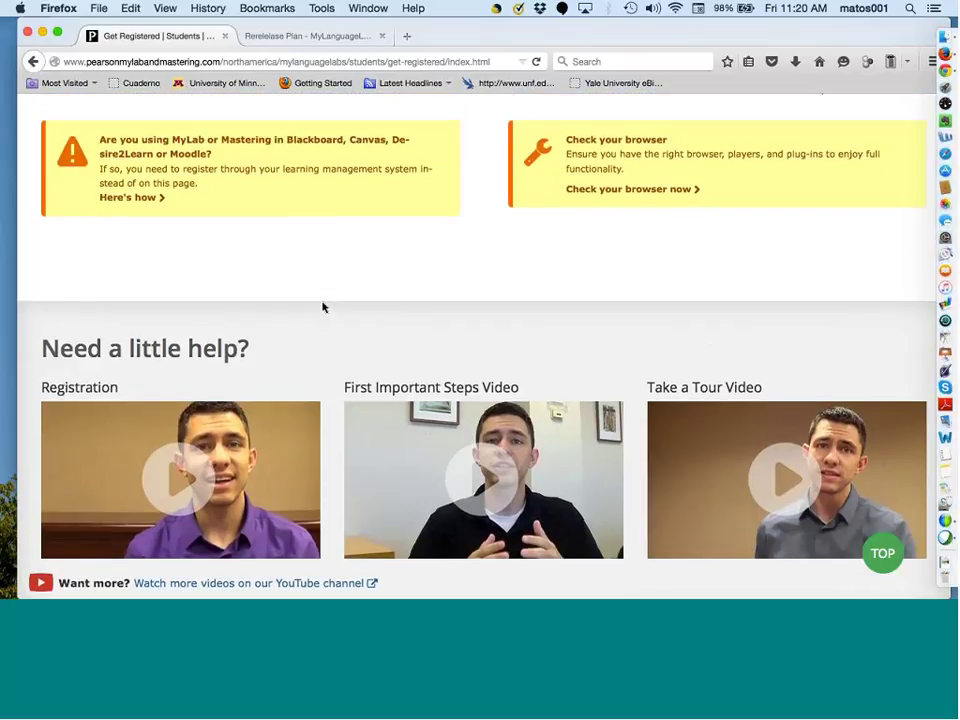
pyautogui.scroll(1, 322, 307)
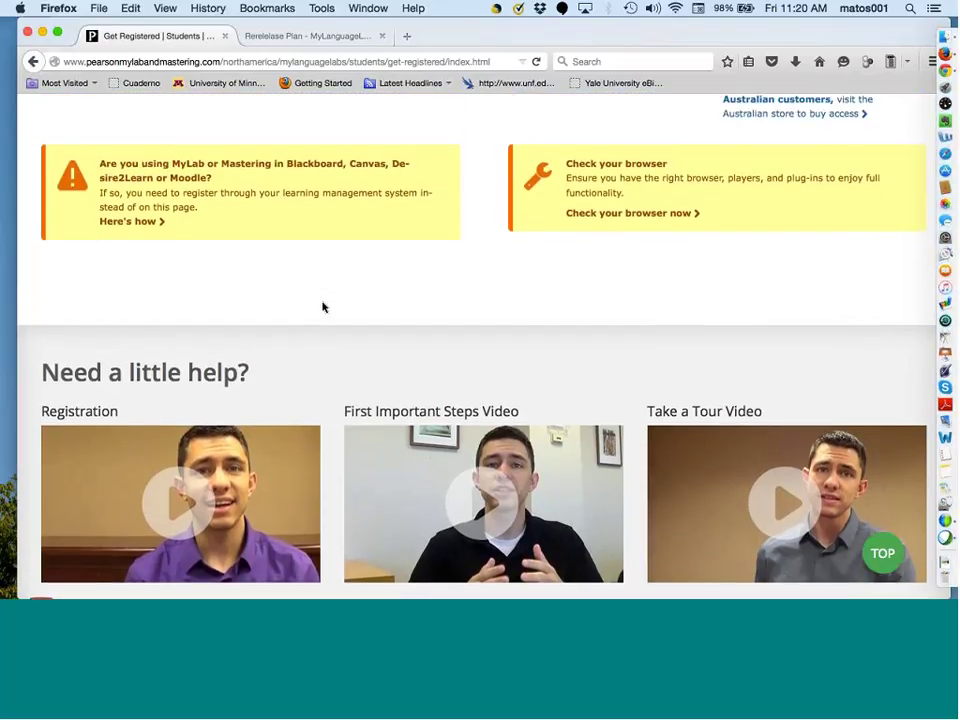
pyautogui.scroll(-1, 322, 307)
pyautogui.scroll(-1, 322, 307)
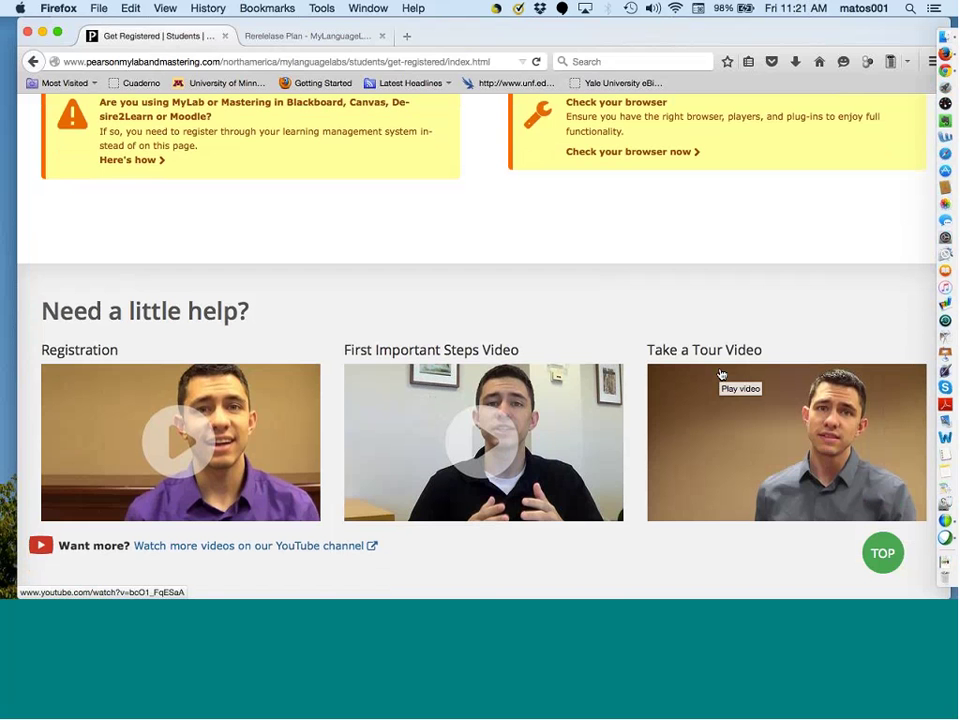
pyautogui.scroll(5, 663, 301)
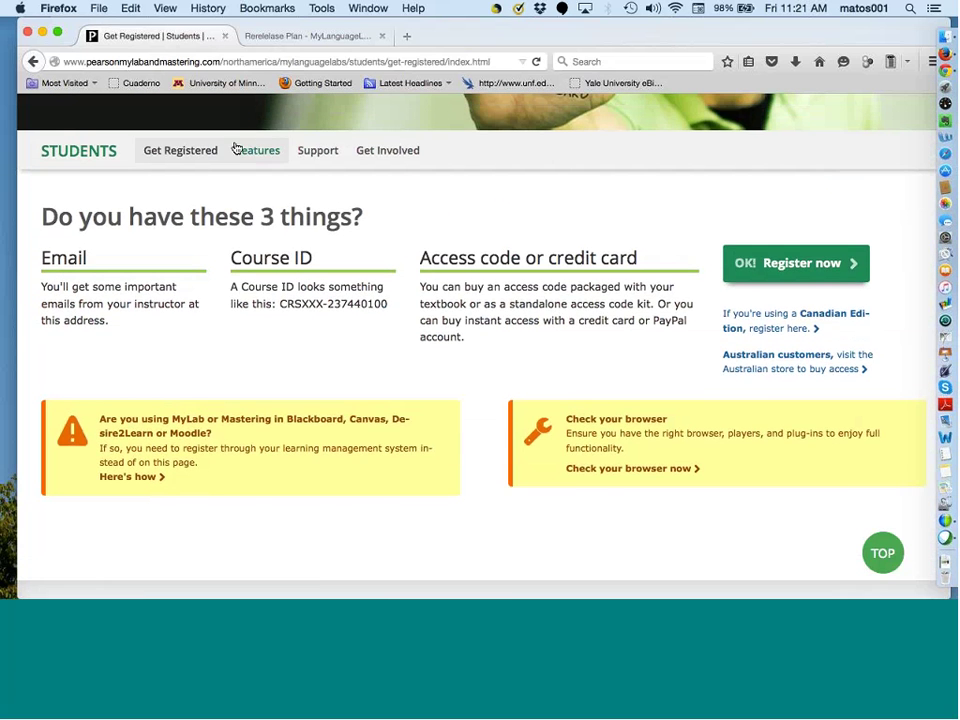
pyautogui.scroll(3, 236, 148)
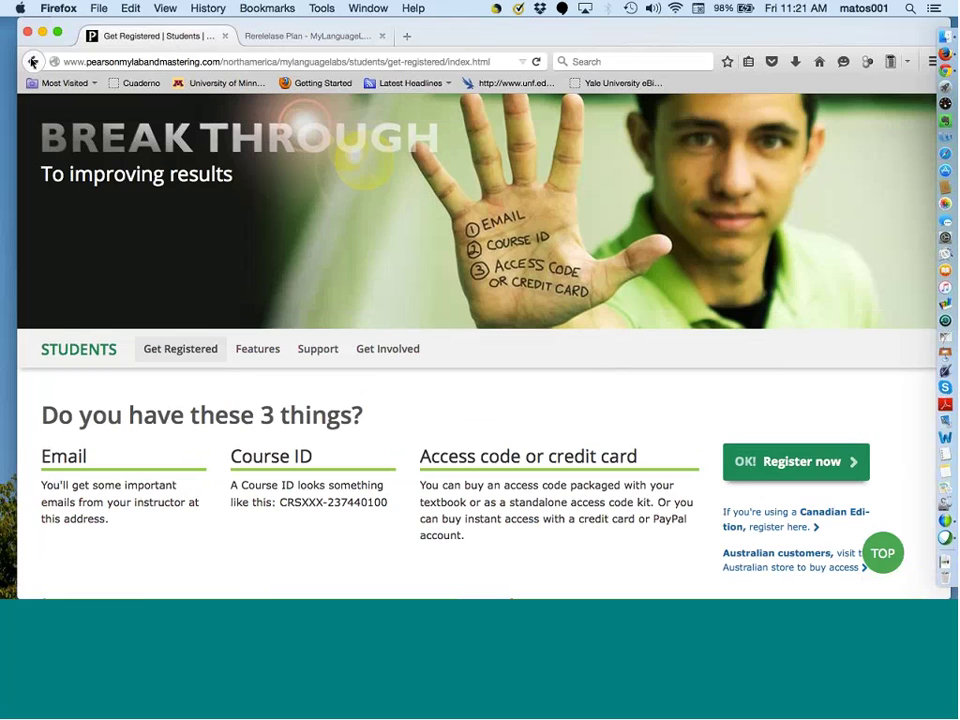
# - Return to the MyLanguageLabs home page, open the sign-in form and fill in the account username
pyautogui.click(32, 62)
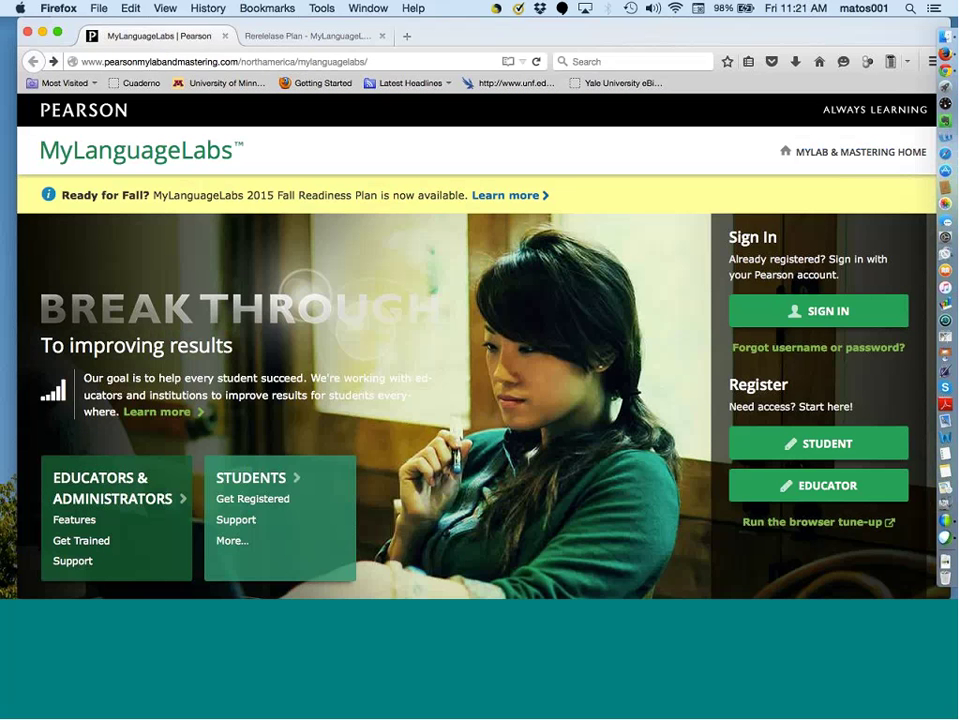
pyautogui.click(807, 315)
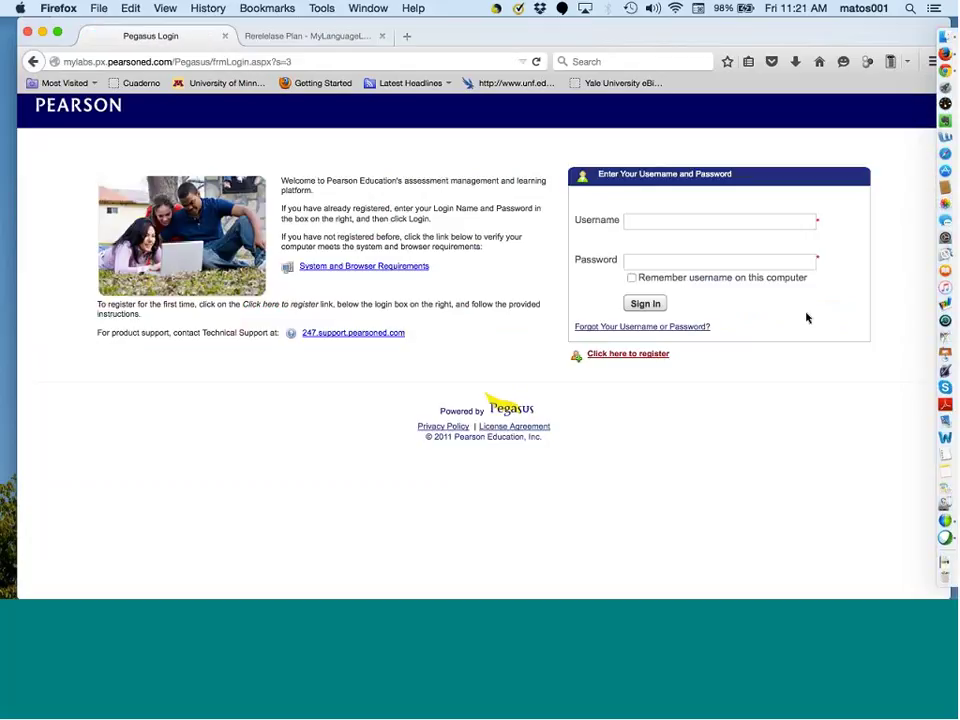
pyautogui.click(707, 222)
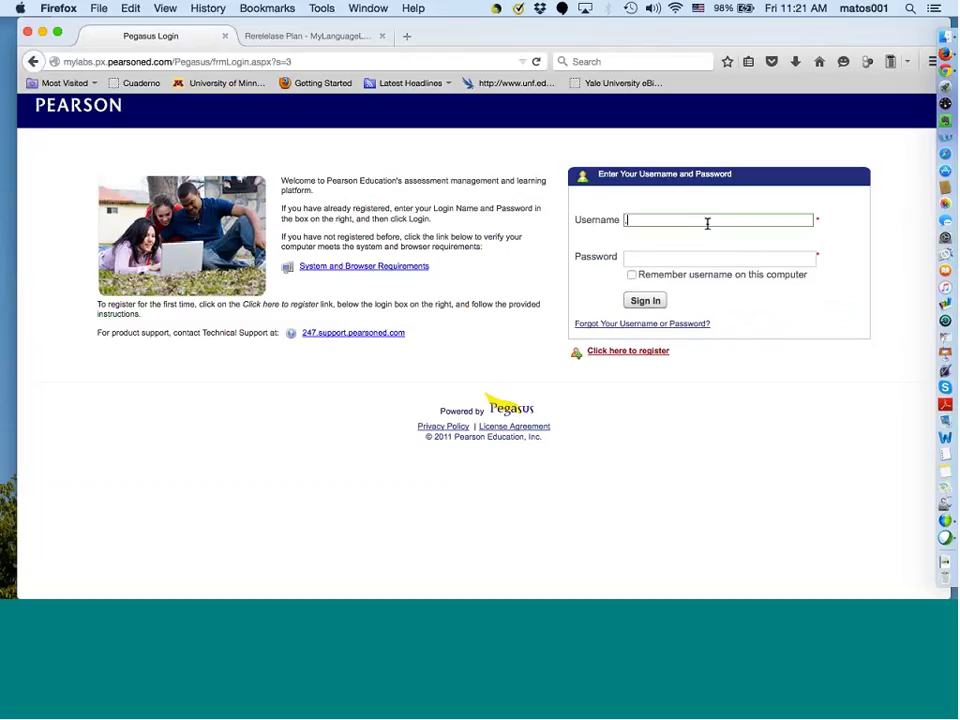
pyautogui.write('m')
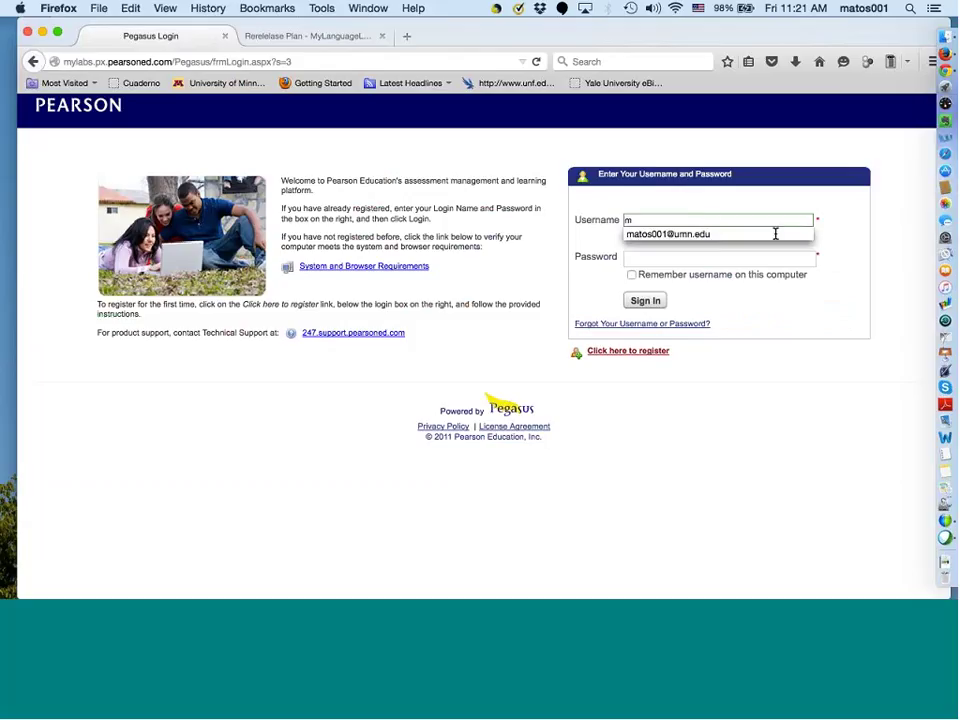
pyautogui.click(702, 234)
# - Enter the account password and sign in to the course home page
pyautogui.click(662, 257)
pyautogui.write('****')
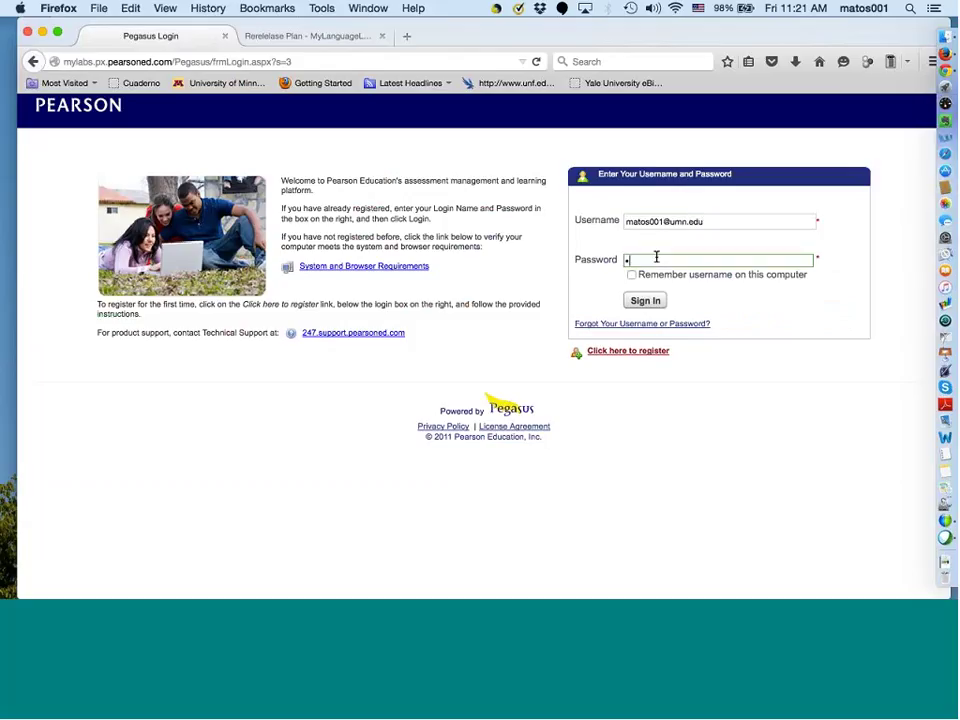
pyautogui.write('****')
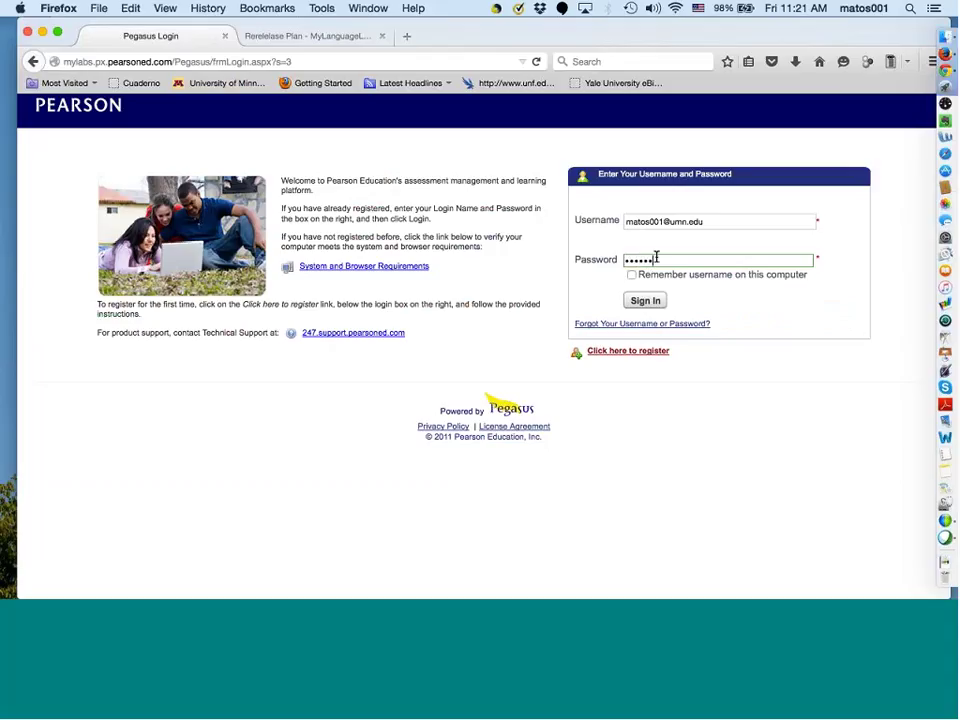
pyautogui.write('••••••')
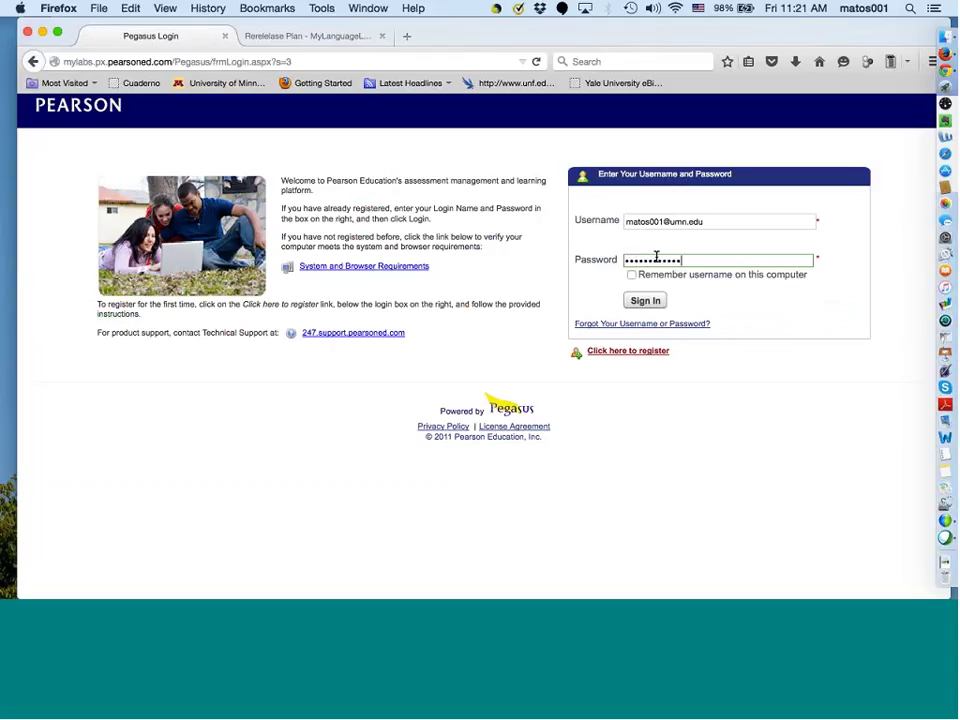
pyautogui.write('••••')
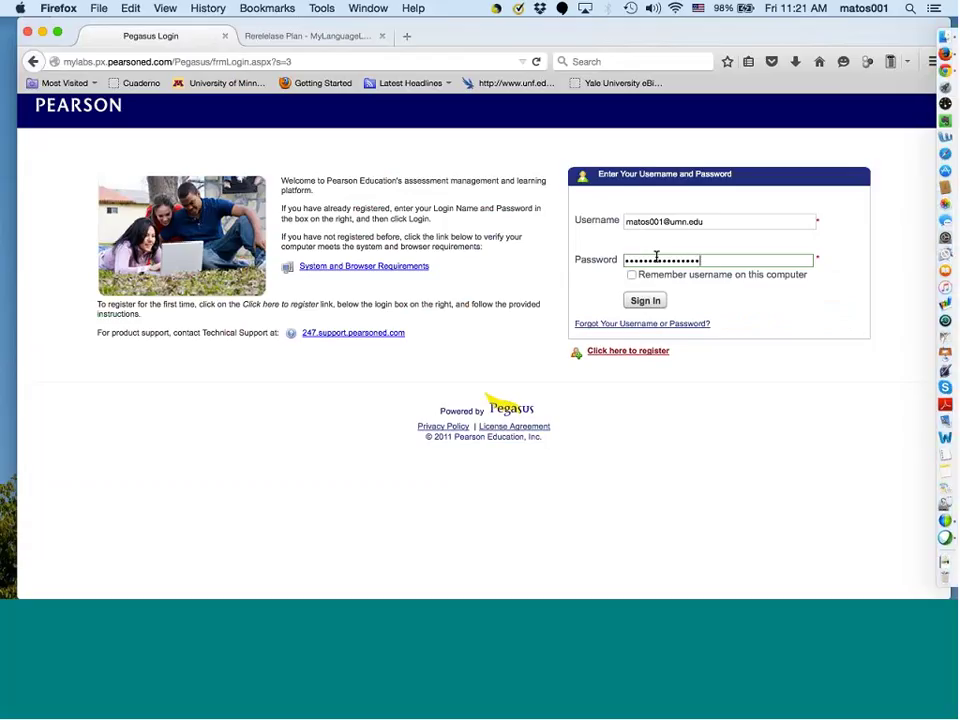
pyautogui.write('••••')
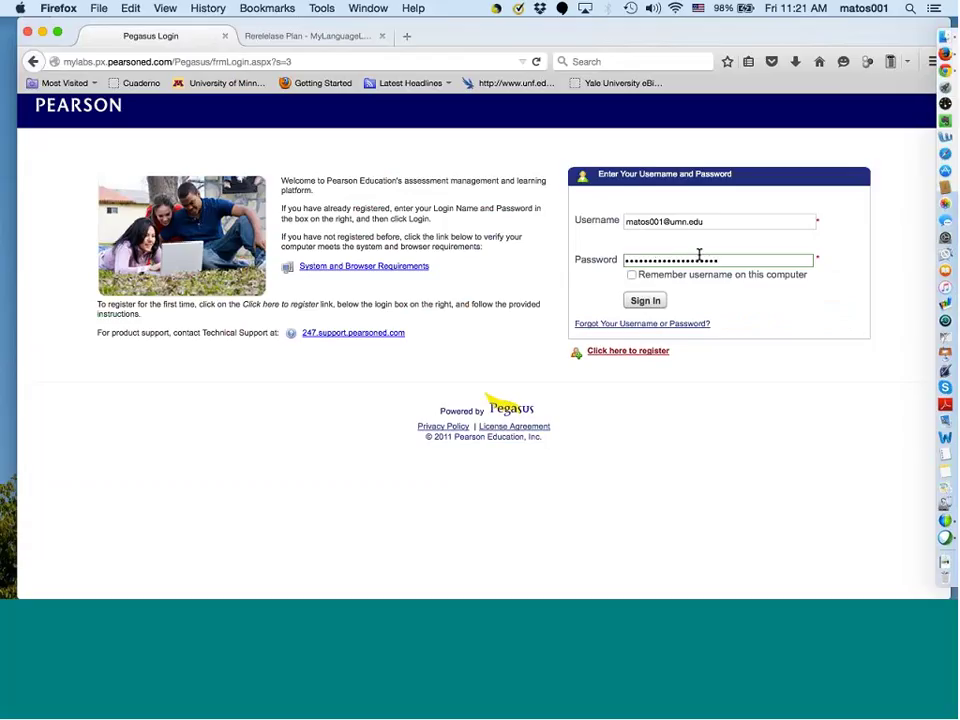
pyautogui.click(645, 300)
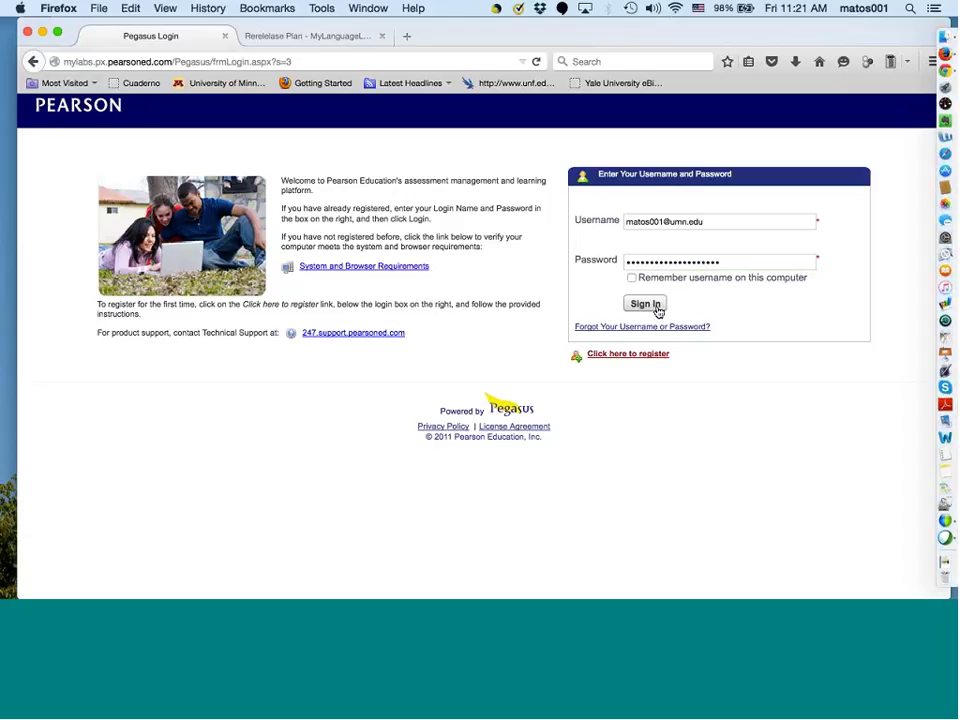
pyautogui.click(657, 309)
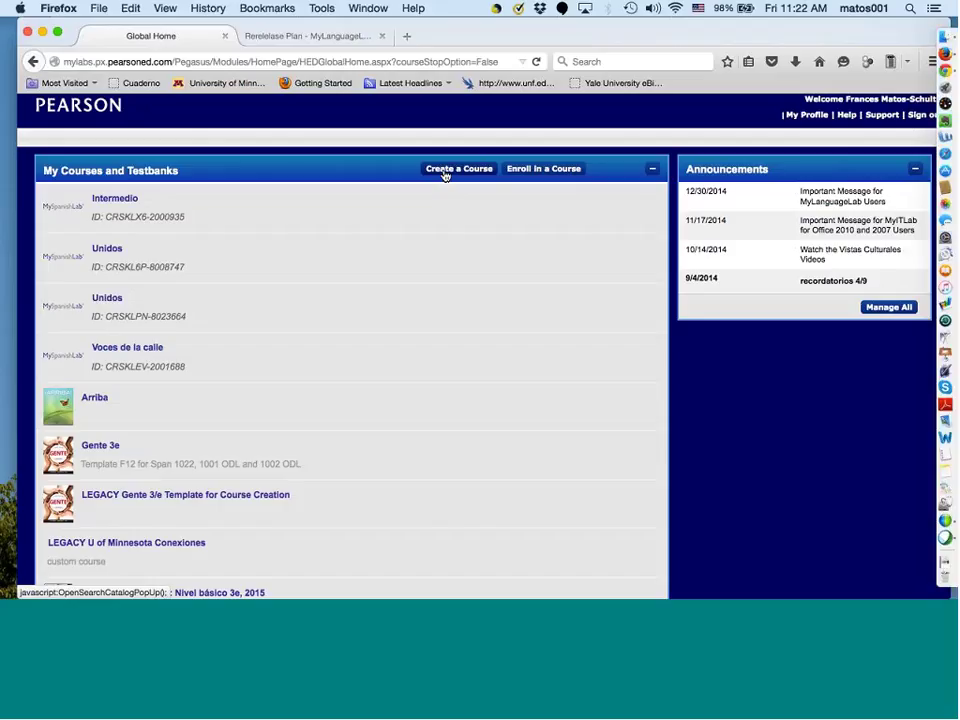
# - Search the course creation catalog for the textbook "arriba" and cancel without selecting a course or program
pyautogui.click(445, 172)
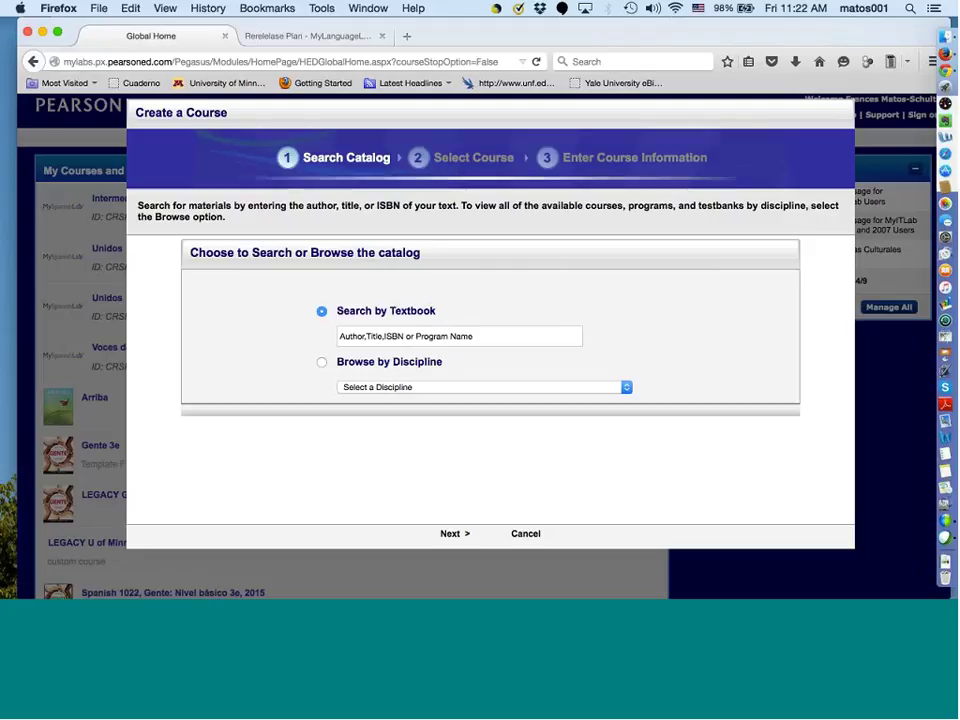
pyautogui.click(396, 331)
pyautogui.write('a')
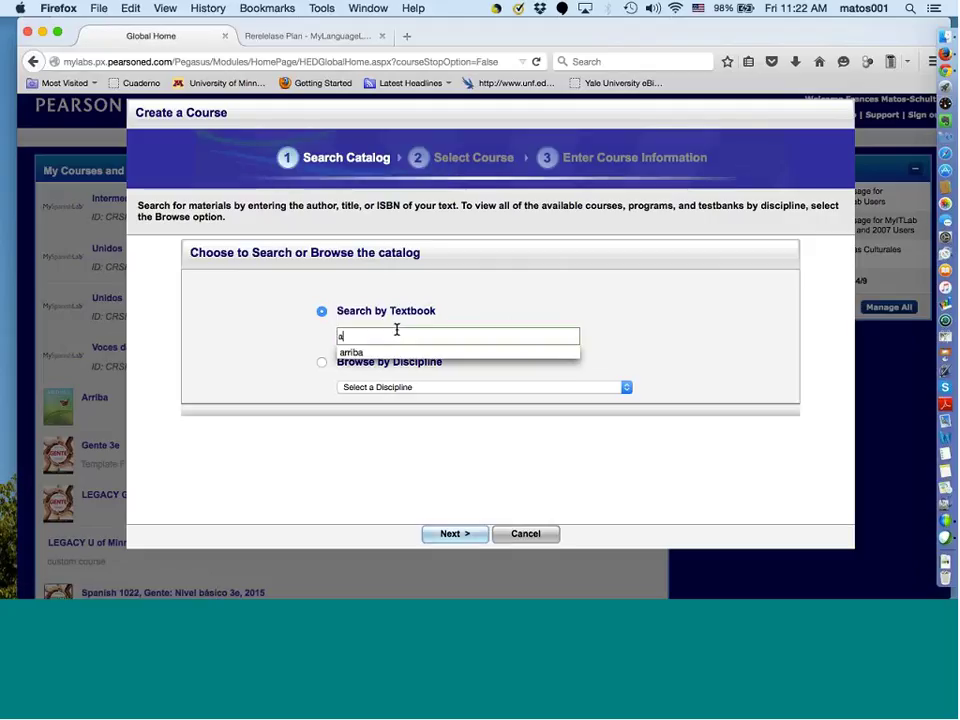
pyautogui.write('rriba')
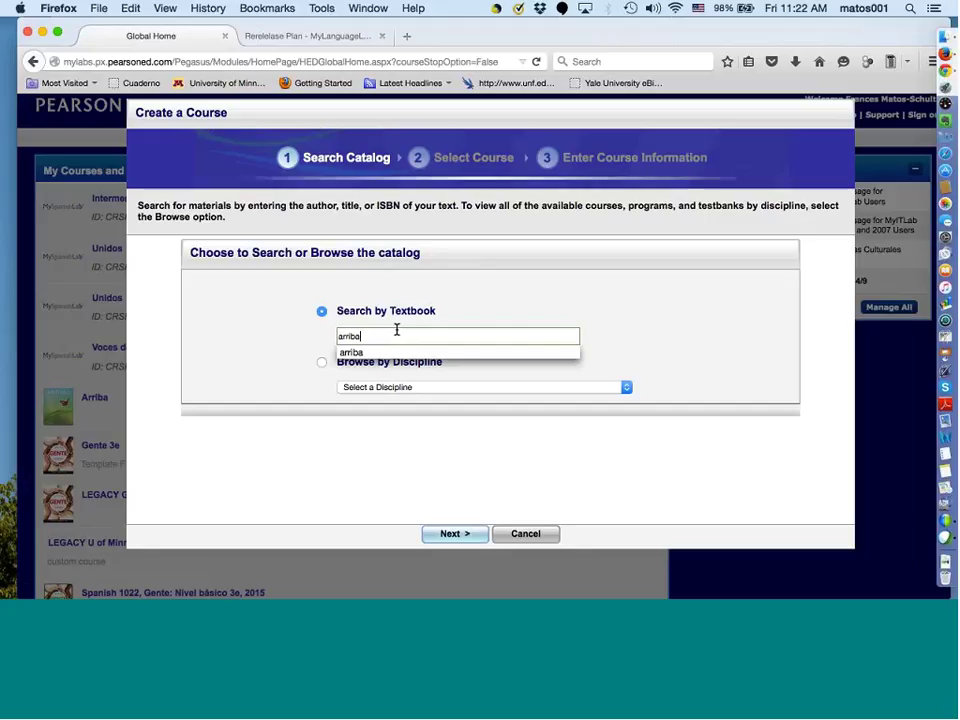
pyautogui.click(520, 352)
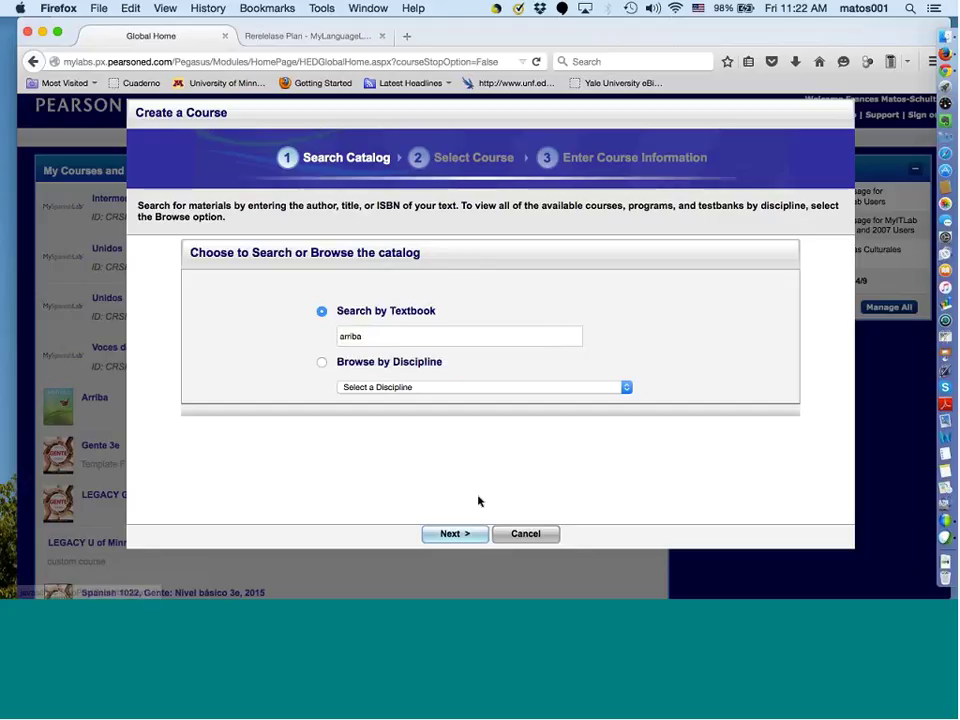
pyautogui.click(461, 533)
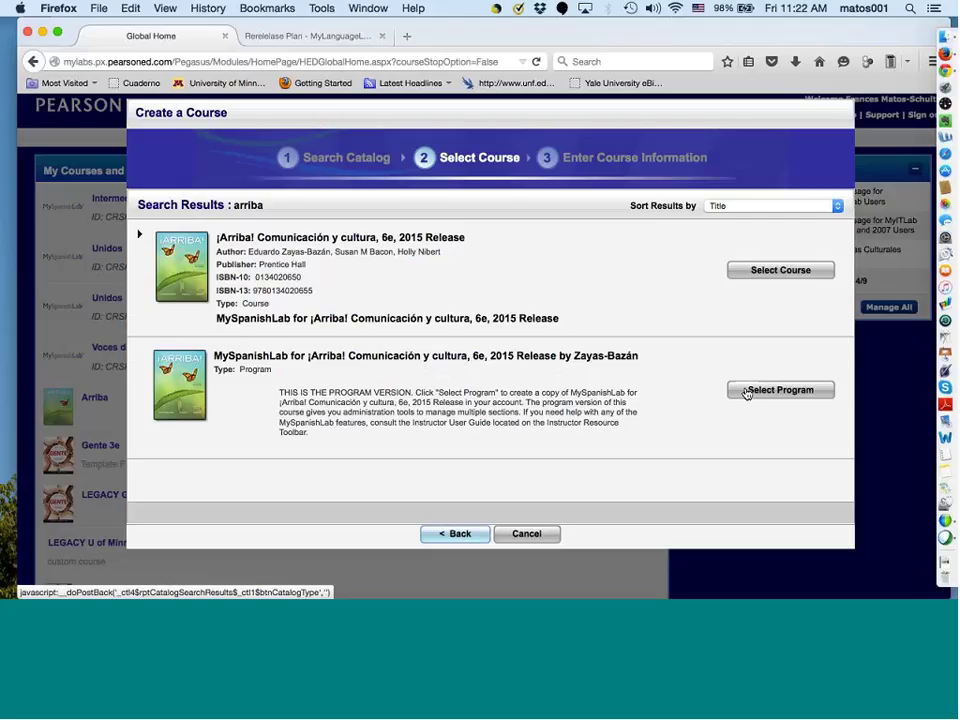
pyautogui.click(527, 534)
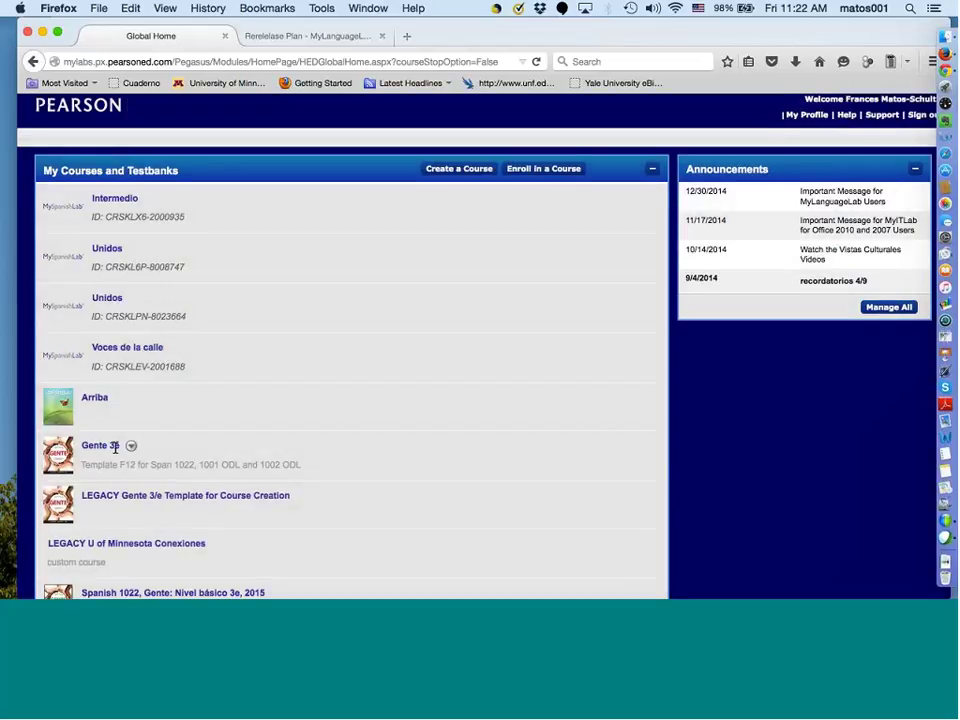
# - Open the Gente 3e program, look through its templates and display its list of sections
pyautogui.scroll(-2, 115, 448)
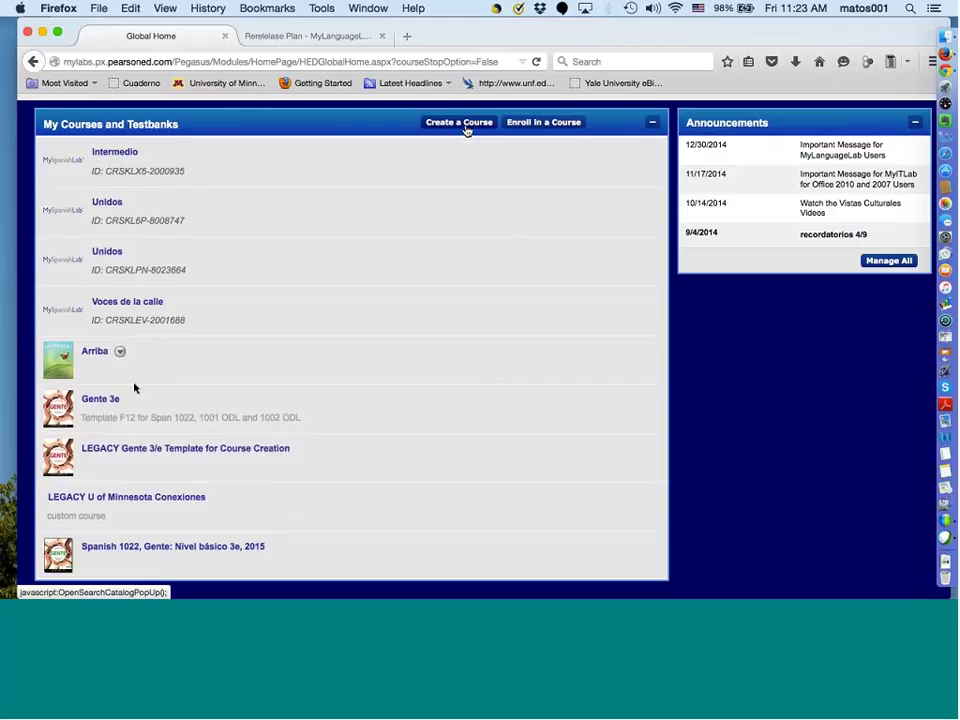
pyautogui.click(104, 399)
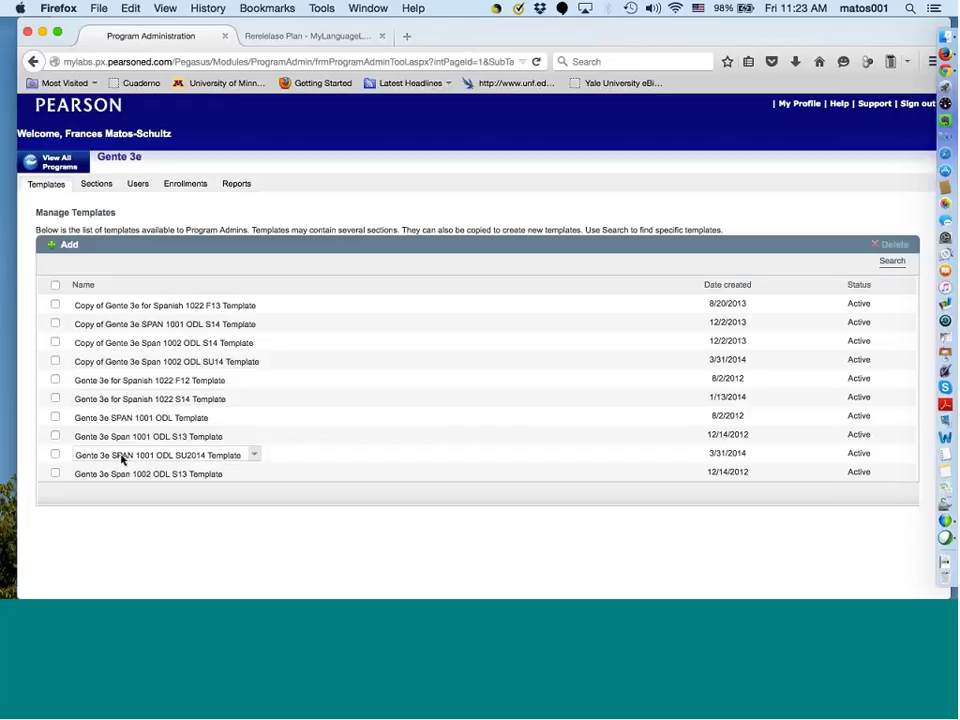
pyautogui.scroll(-3, 122, 458)
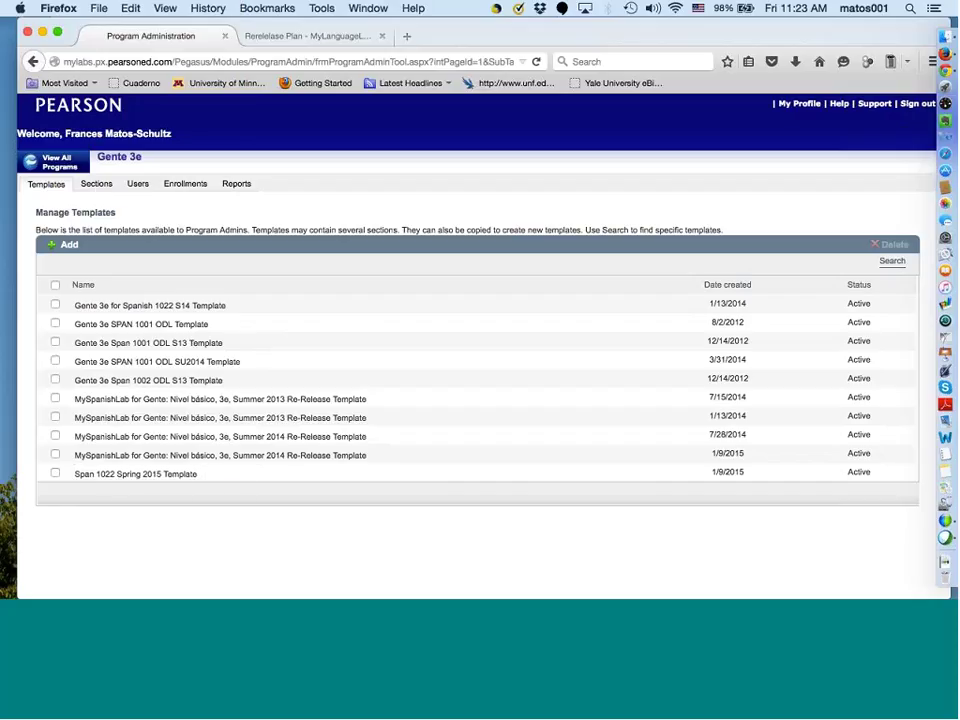
pyautogui.click(96, 185)
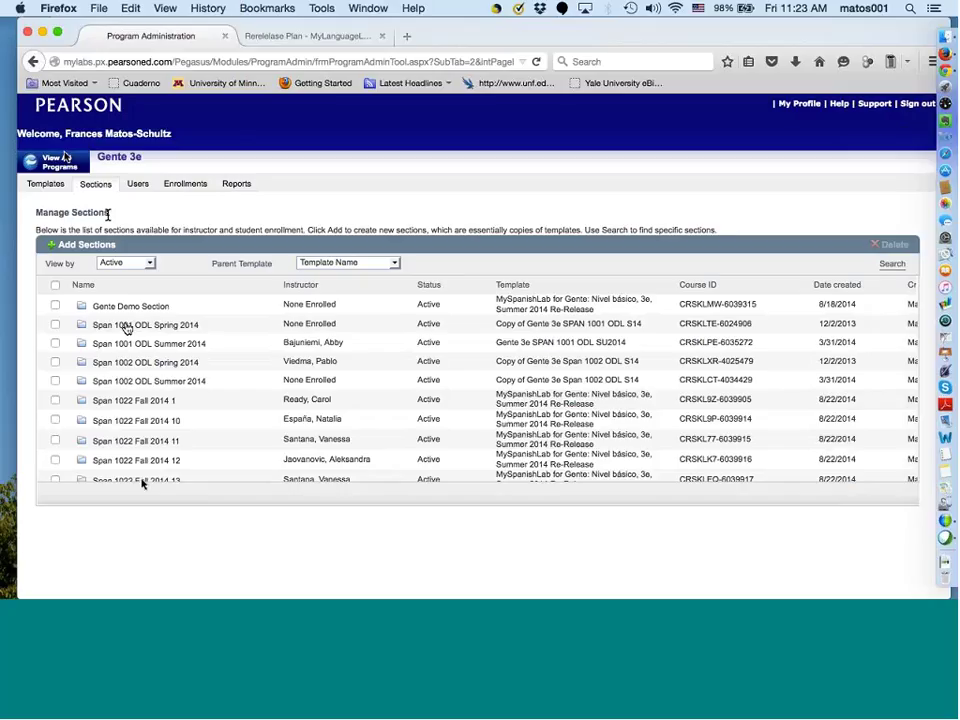
# - Go back to the program's template list and open the Span 1022 Spring 2015 Template
pyautogui.click(45, 185)
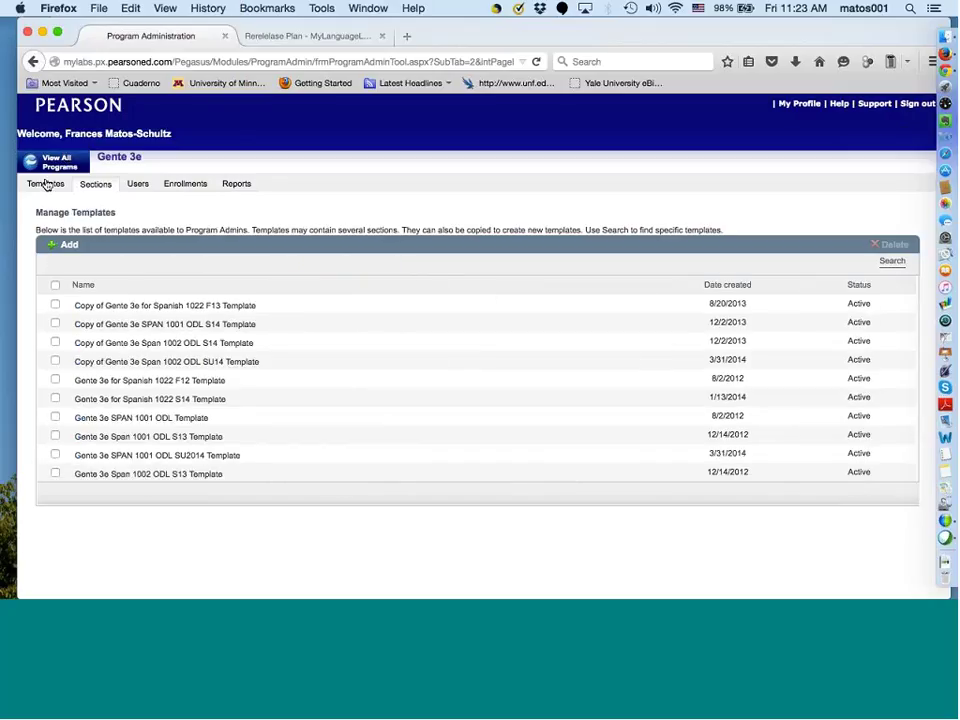
pyautogui.scroll(-3, 155, 318)
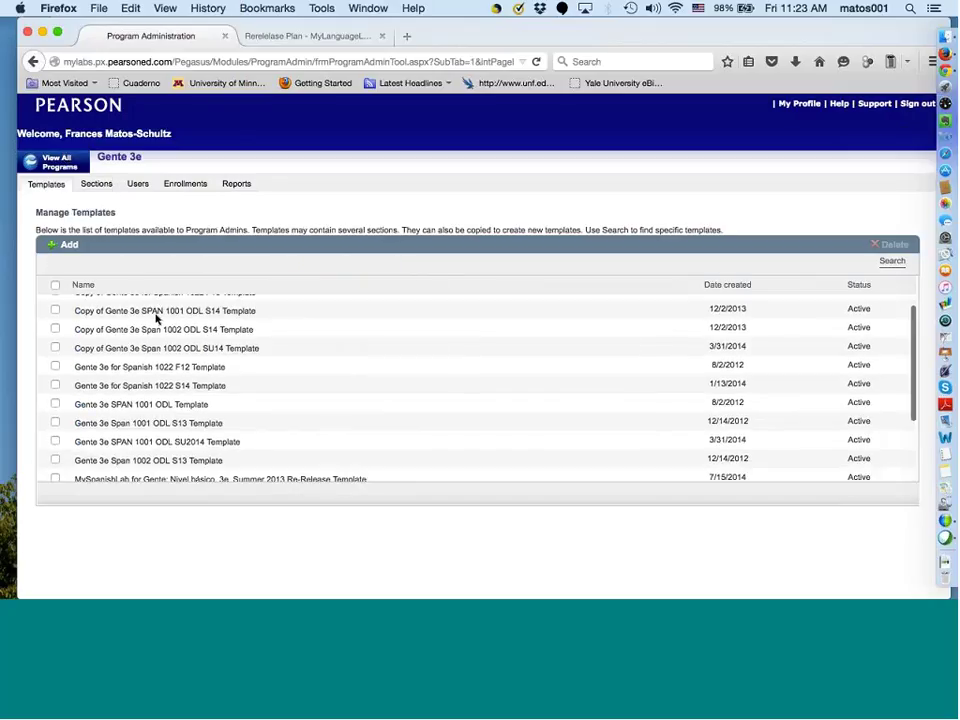
pyautogui.moveTo(156, 320)
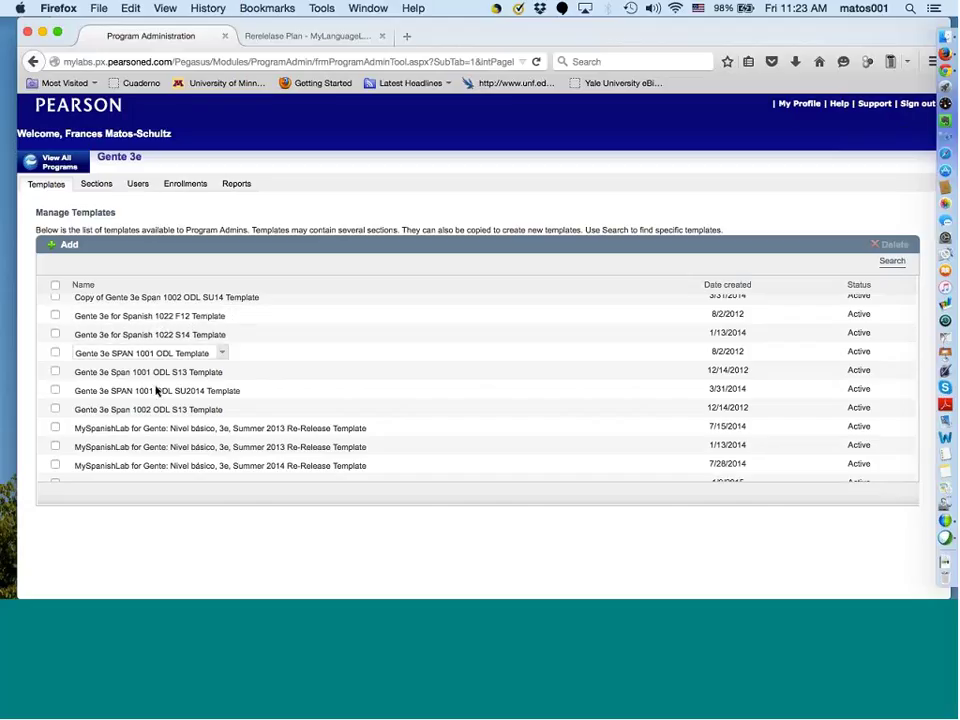
pyautogui.scroll(-2, 156, 390)
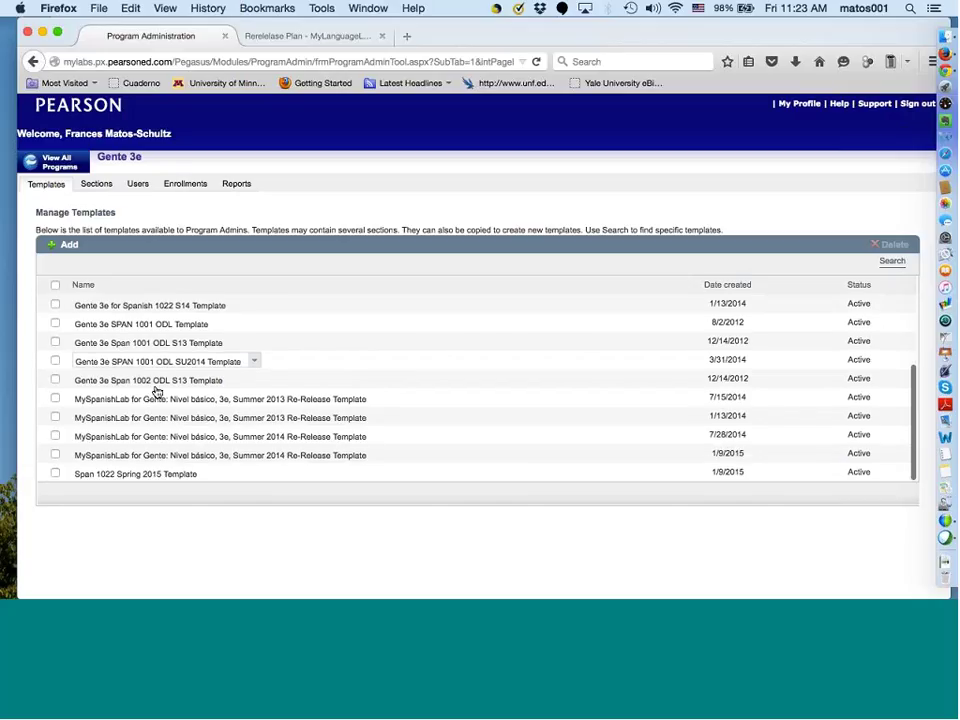
pyautogui.click(139, 474)
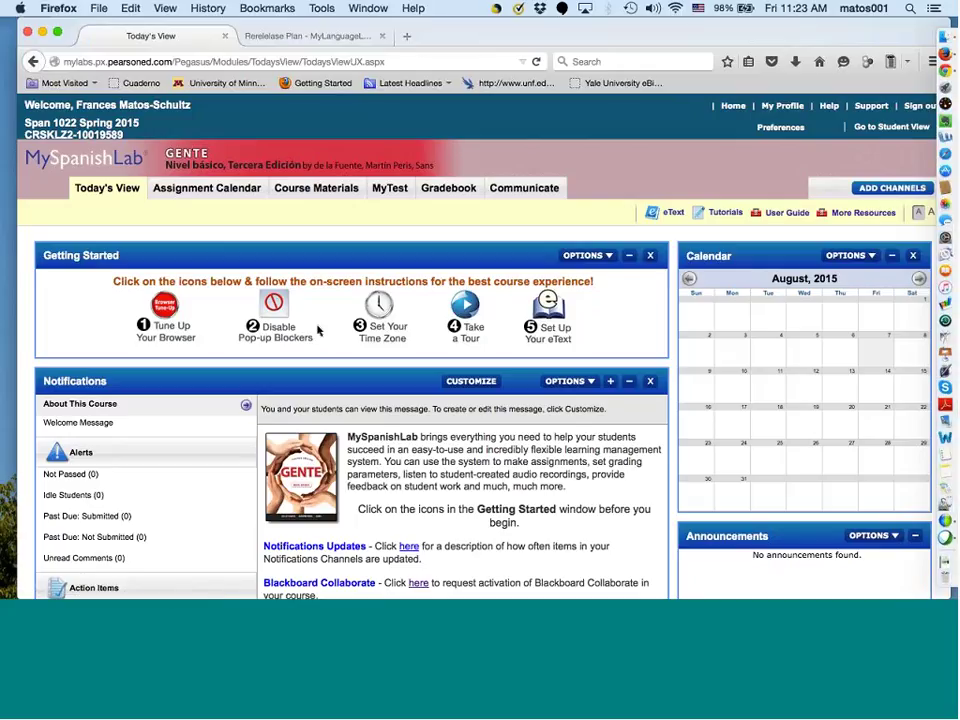
# - Open the browser tune-up check from Getting Started, review its browser and plug-in results, and return to Today's View
pyautogui.click(157, 306)
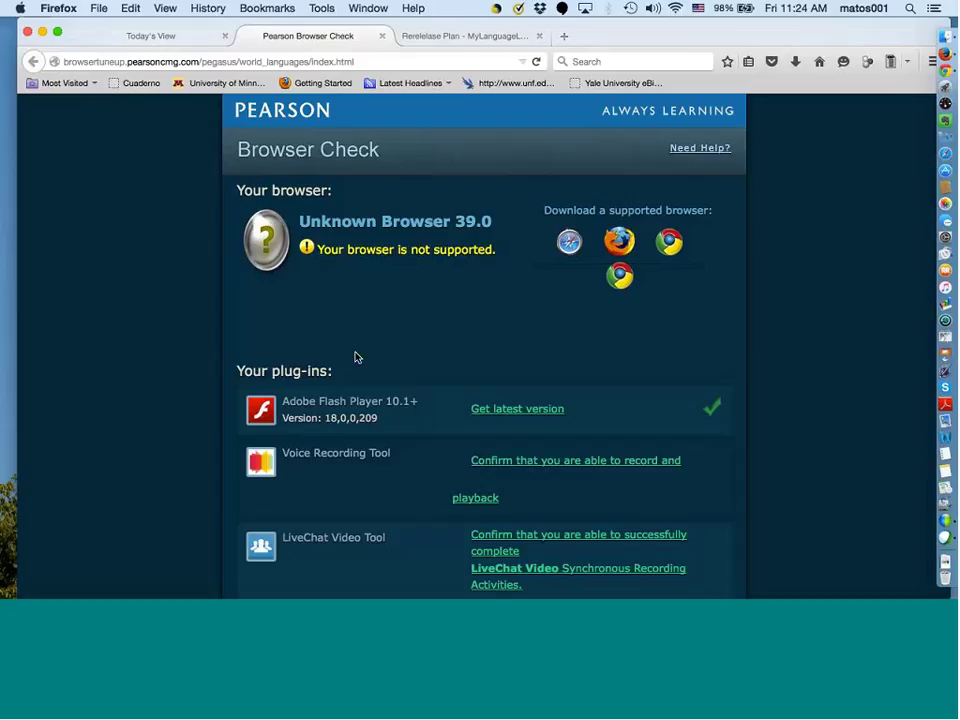
pyautogui.scroll(-1, 356, 357)
pyautogui.scroll(-4, 356, 357)
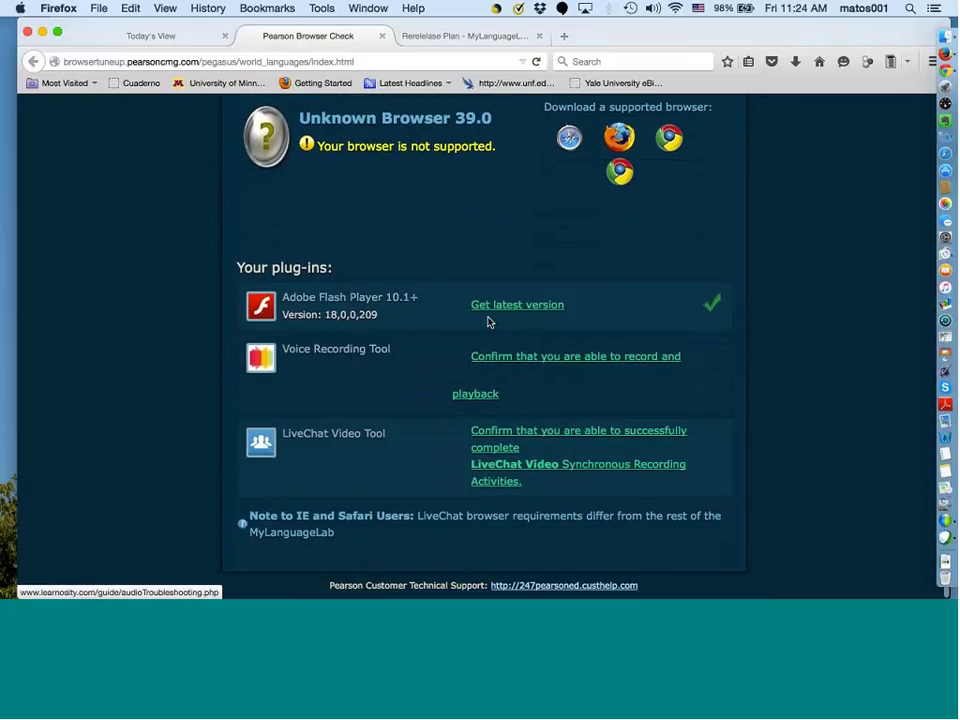
pyautogui.scroll(5, 424, 529)
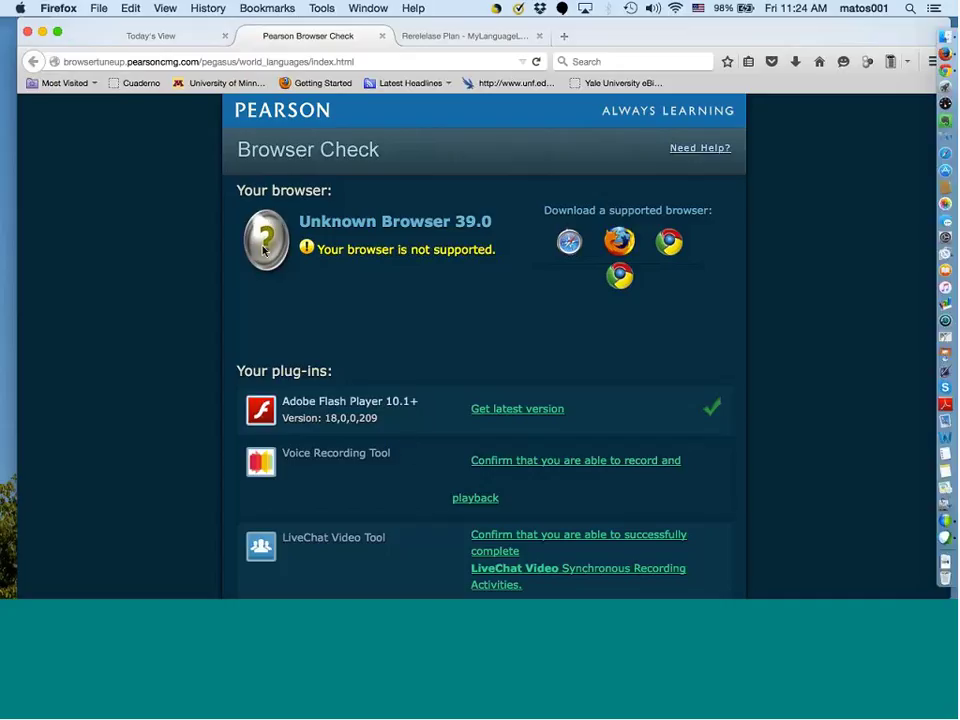
pyautogui.click(193, 35)
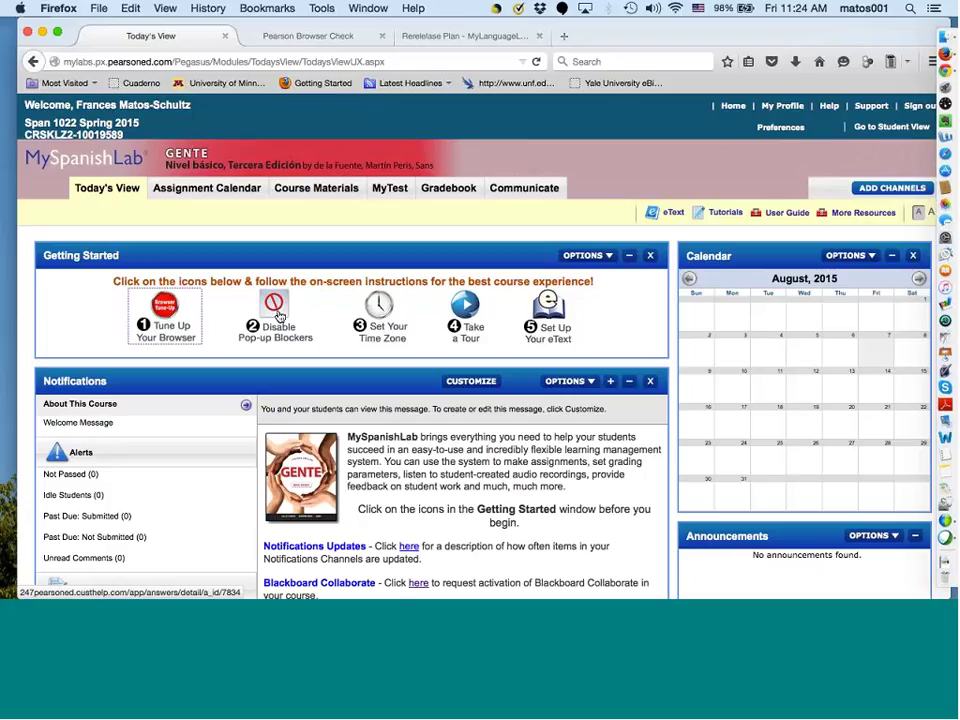
# - Open the help page on disabling pop-up blockers, look through its browser links, and return to Today's View
pyautogui.click(279, 316)
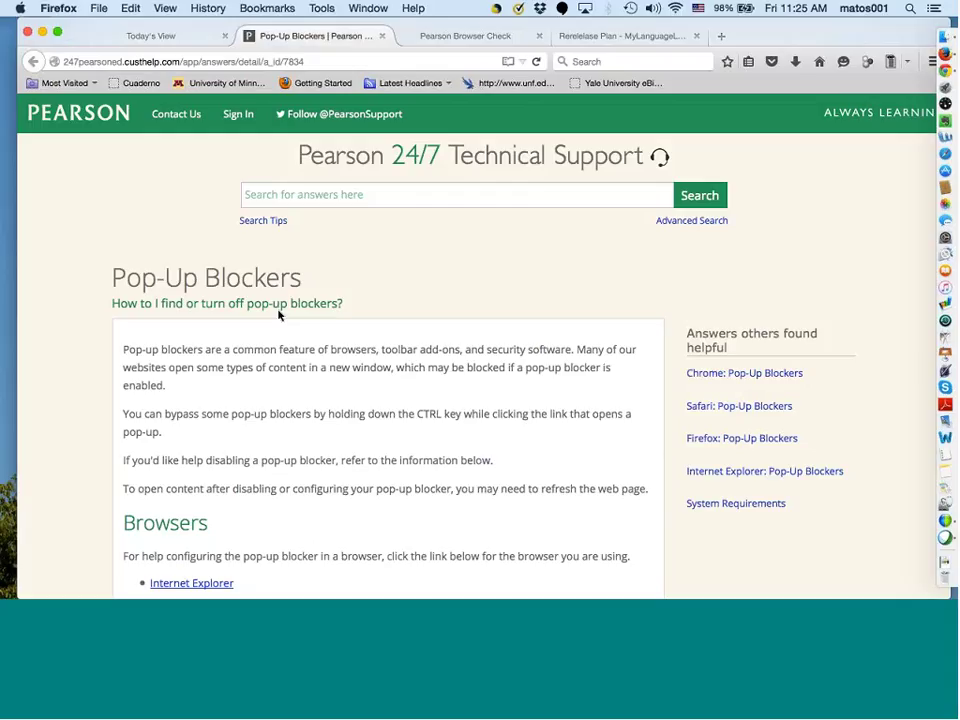
pyautogui.scroll(-2, 270, 337)
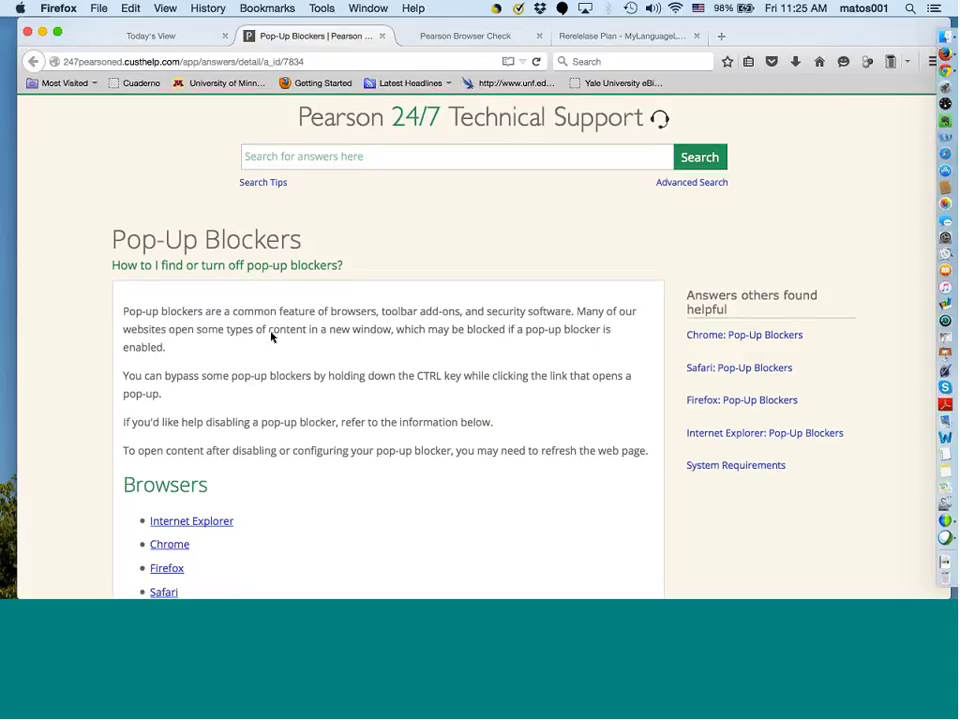
pyautogui.scroll(-3, 270, 337)
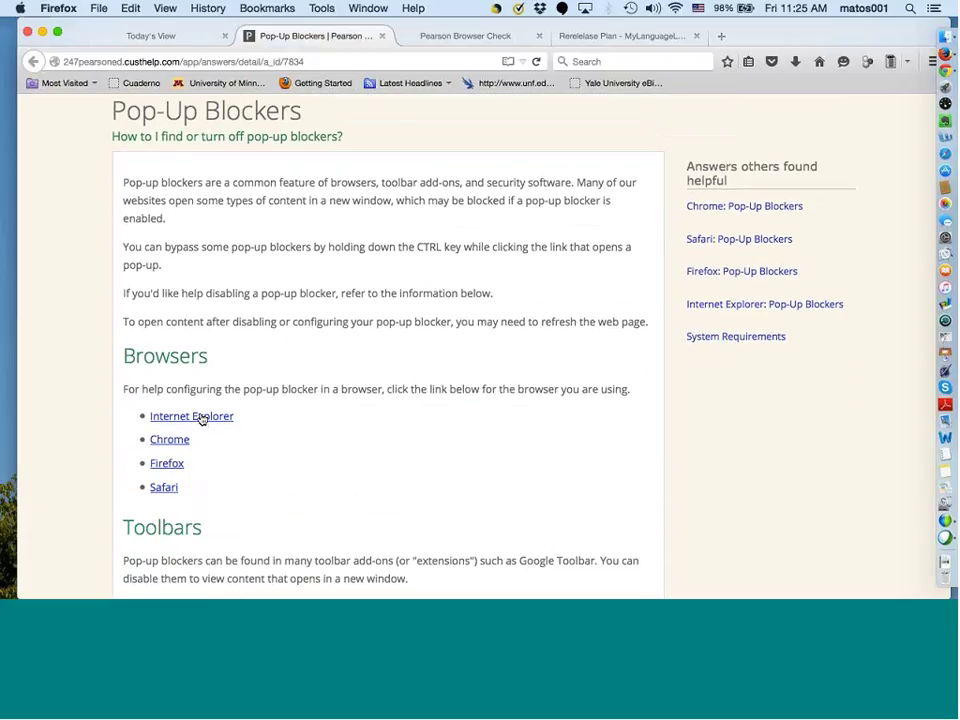
pyautogui.scroll(1, 201, 420)
pyautogui.scroll(5, 203, 417)
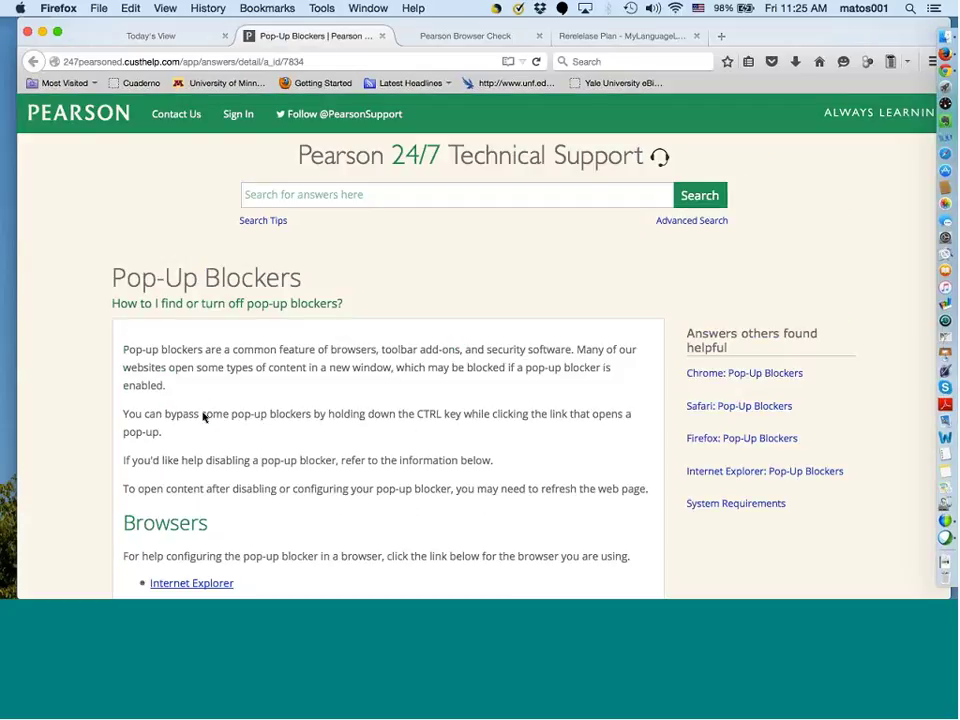
pyautogui.click(163, 36)
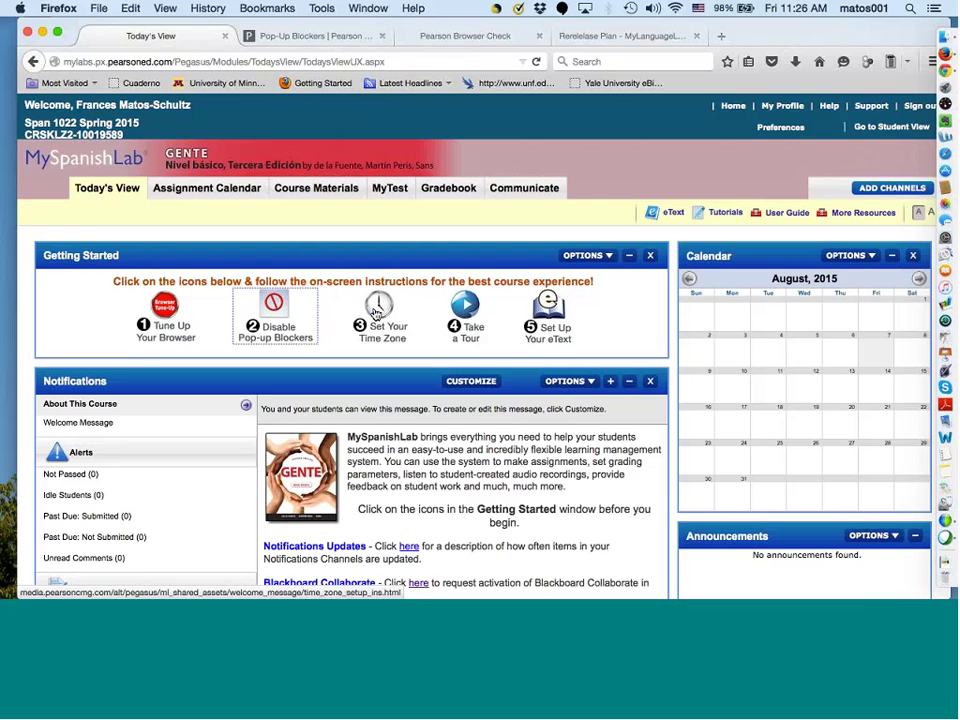
# - Review the Getting Started instructions for setting the time zone and for setting up the eText, returning to Today's View after each
pyautogui.click(376, 314)
pyautogui.scroll(-5, 375, 279)
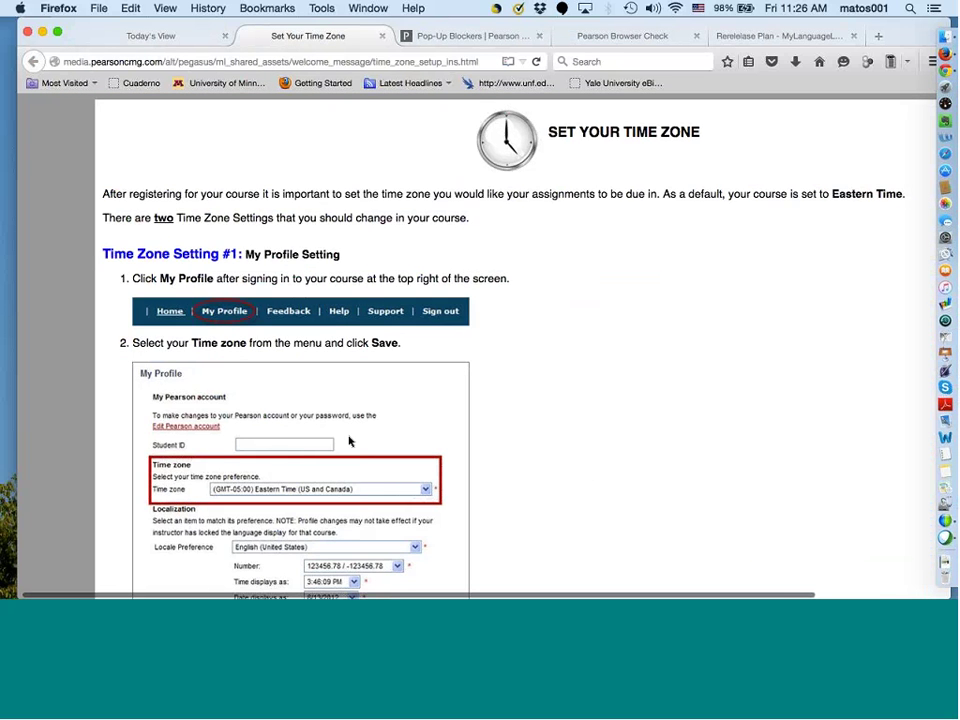
pyautogui.scroll(-2, 349, 441)
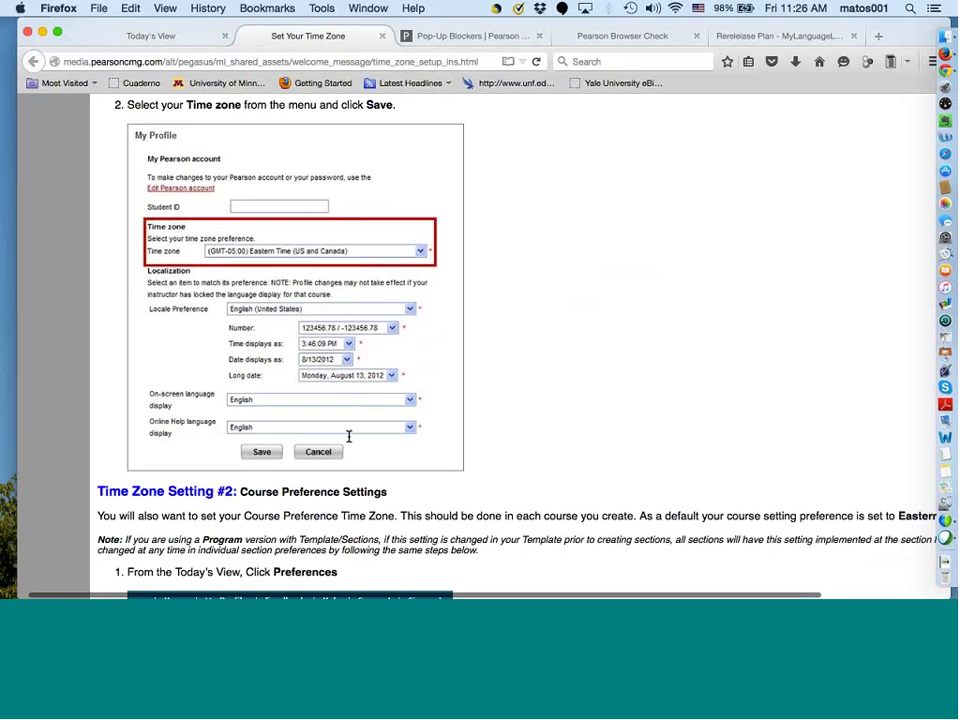
pyautogui.scroll(7, 349, 436)
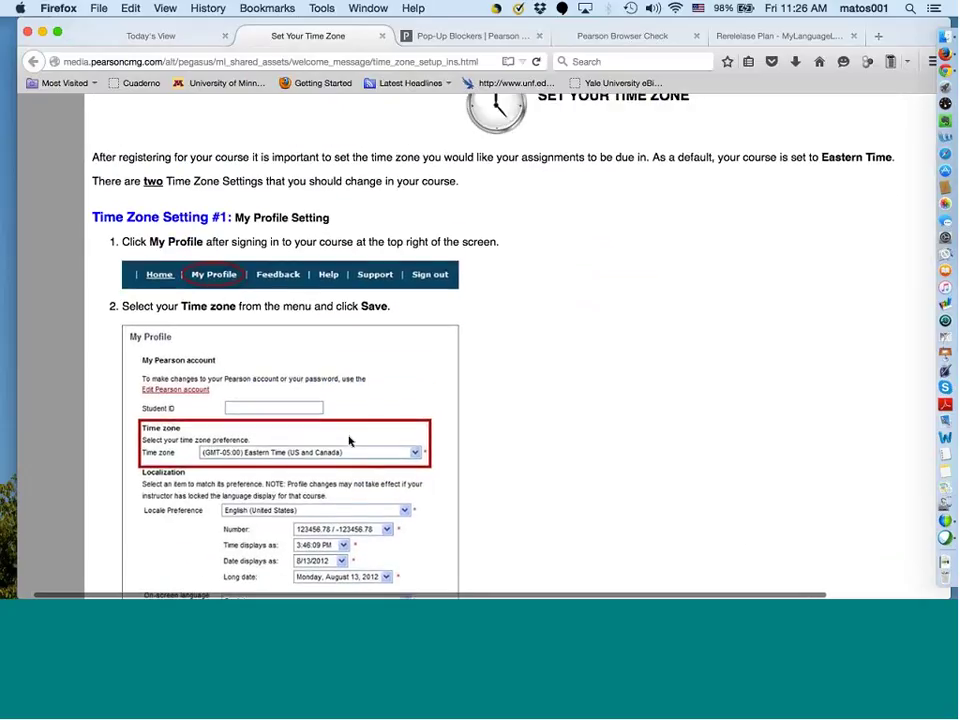
pyautogui.click(133, 36)
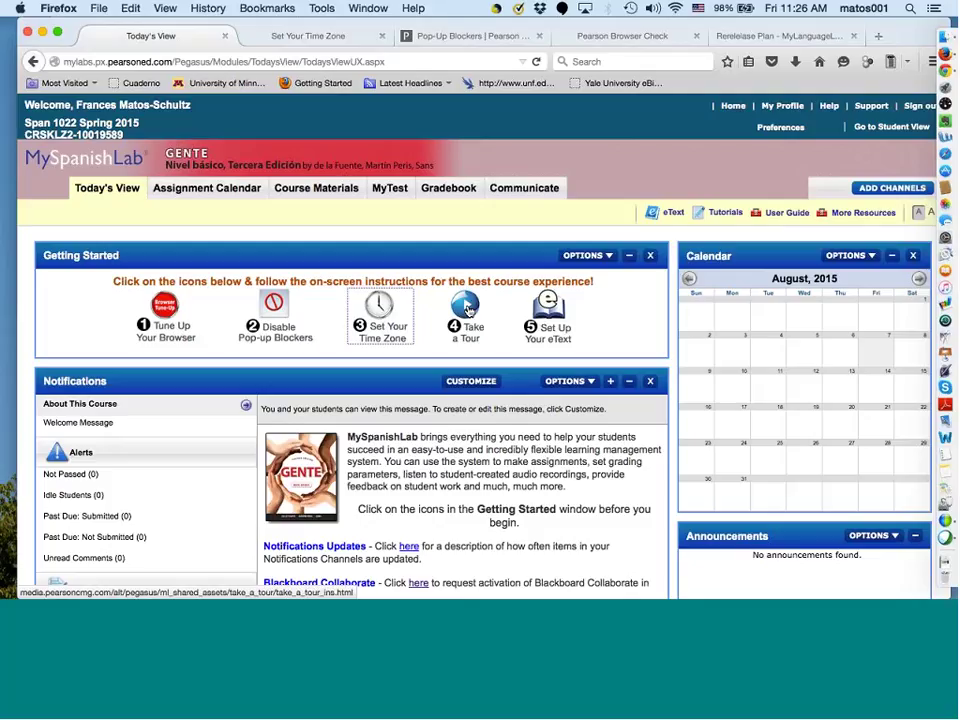
pyautogui.click(556, 313)
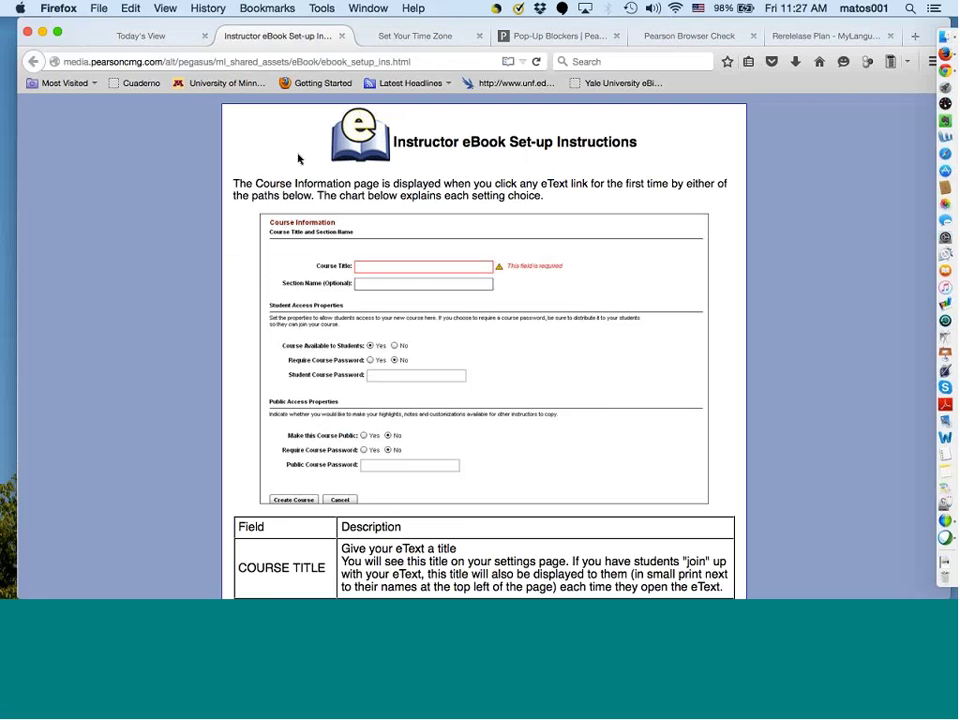
pyautogui.click(176, 38)
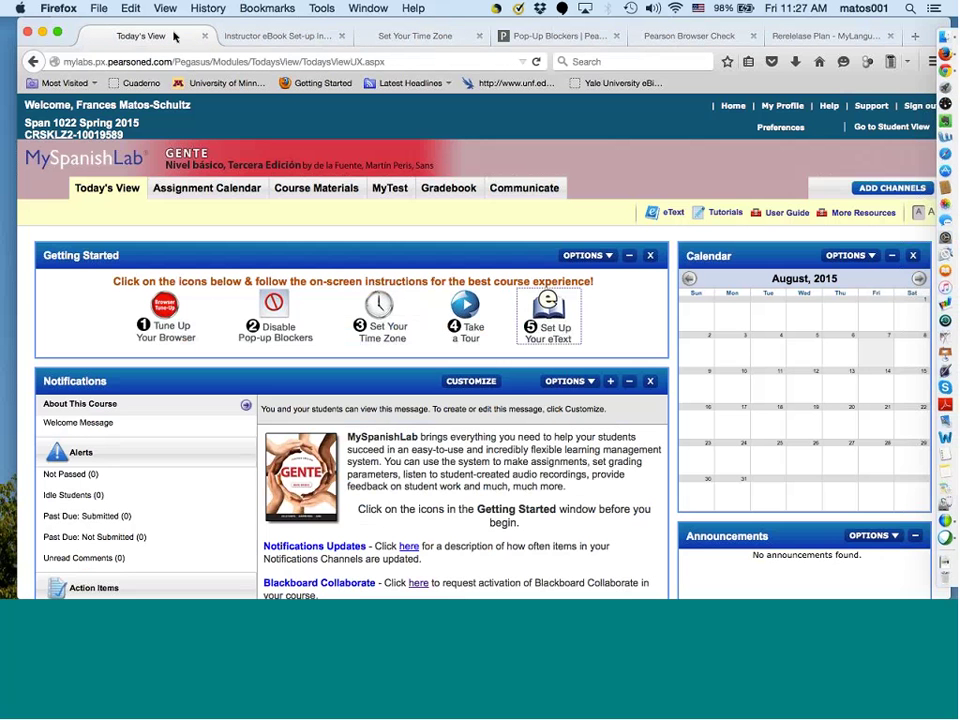
# - Open the course eText, reposition its window and look over the book's cover
pyautogui.click(672, 214)
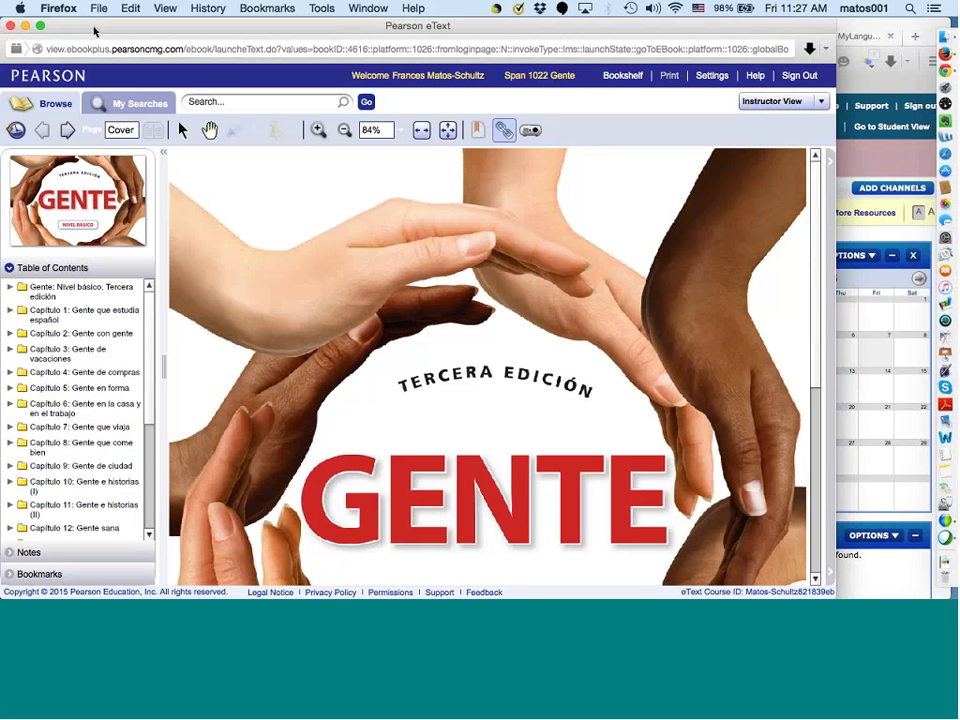
pyautogui.moveTo(95, 32); pyautogui.dragTo(146, 41)
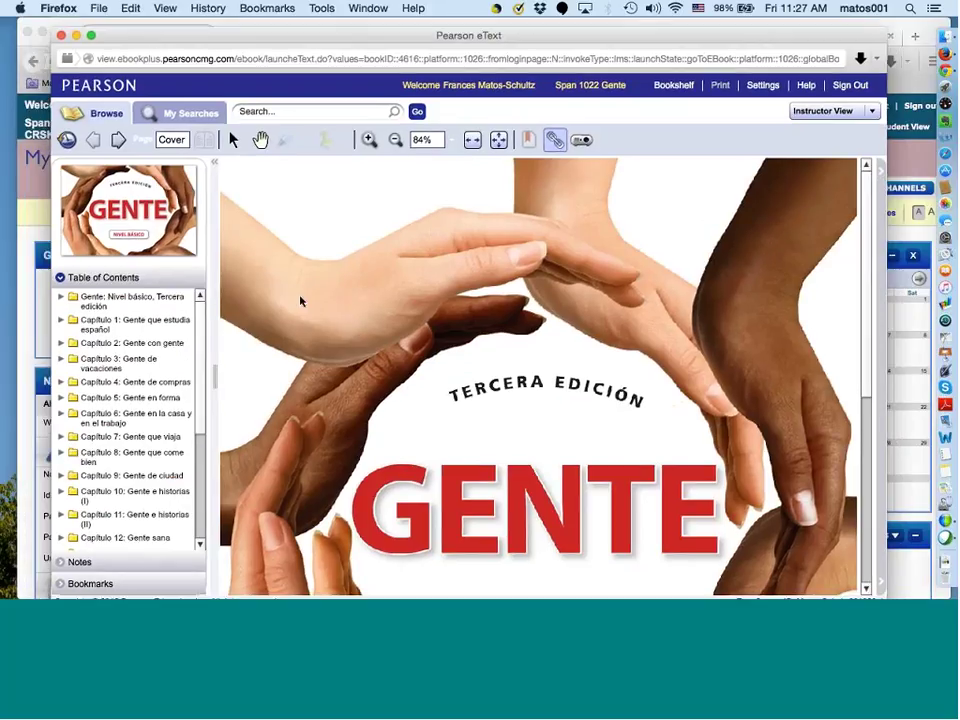
pyautogui.scroll(-5, 310, 302)
pyautogui.scroll(5, 310, 302)
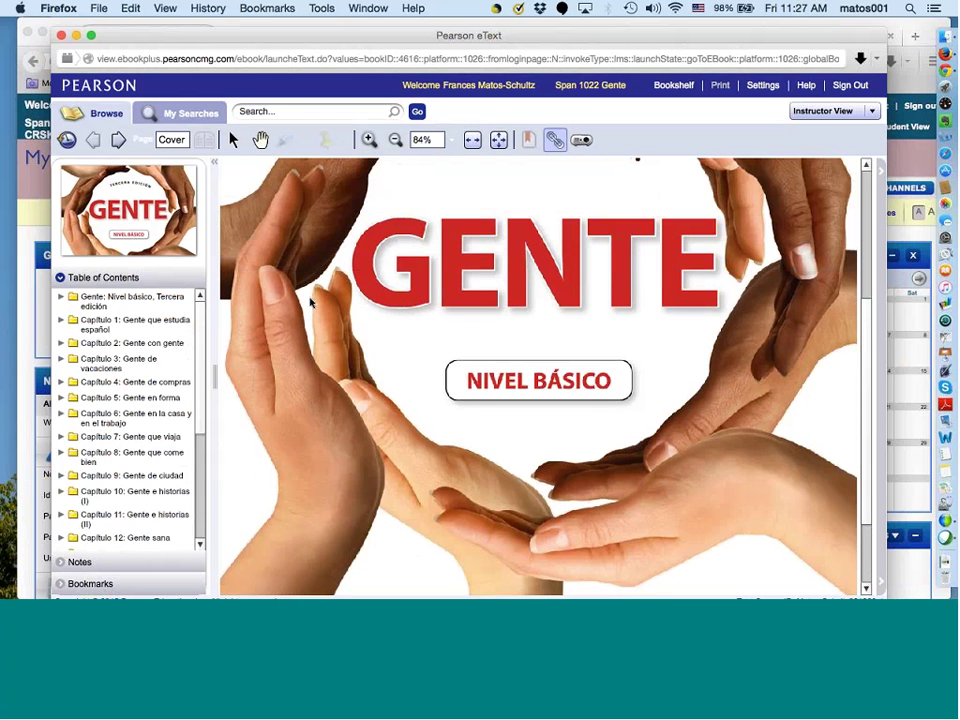
pyautogui.scroll(2, 310, 302)
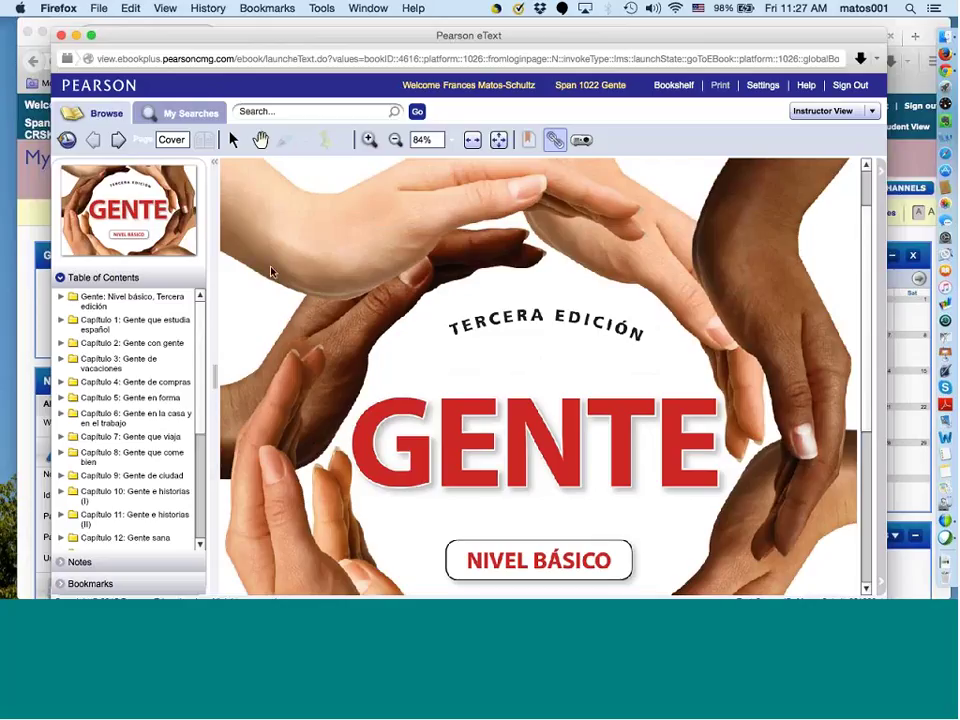
# - Go directly to page 14 of the eText
pyautogui.click(184, 139)
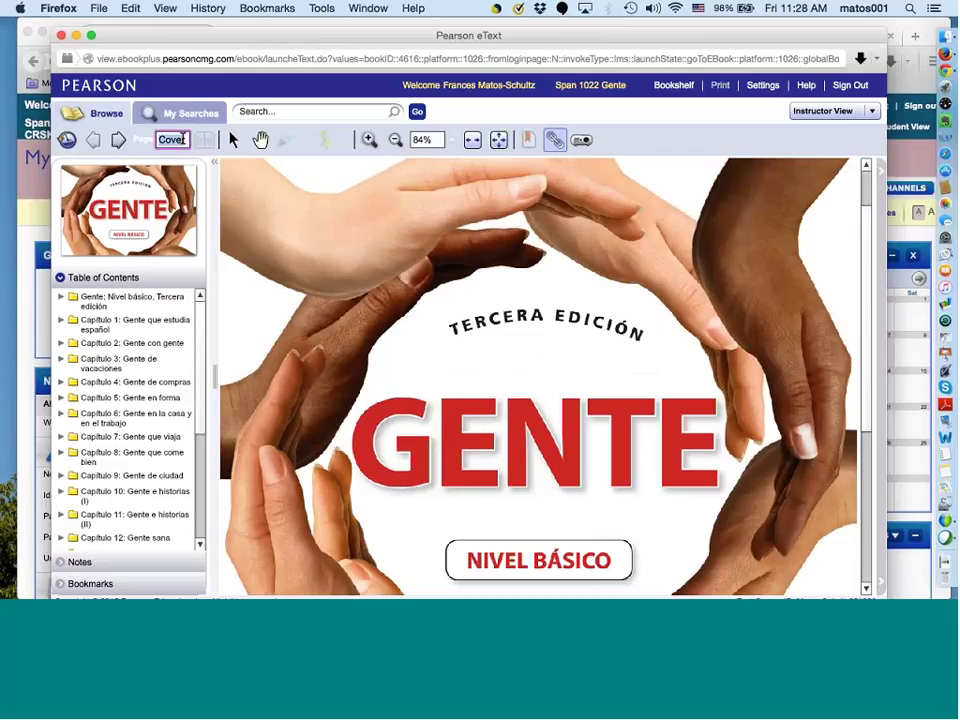
pyautogui.write('14')
pyautogui.press('Return')
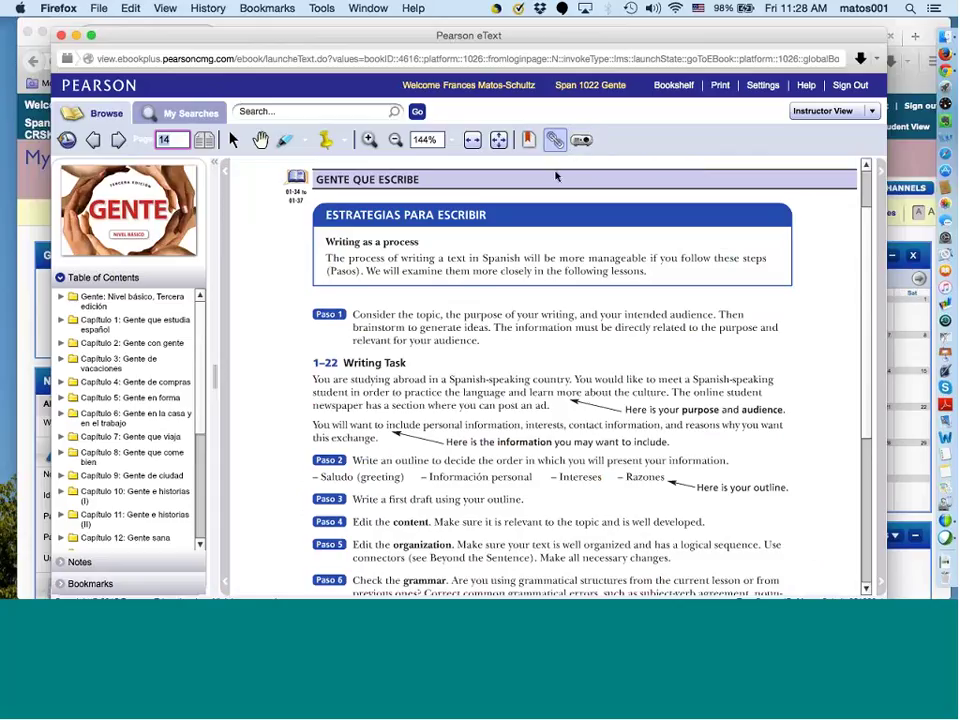
# - Show page 14 in the presentation view, read through it and expand the table of contents beside the page
pyautogui.click(581, 141)
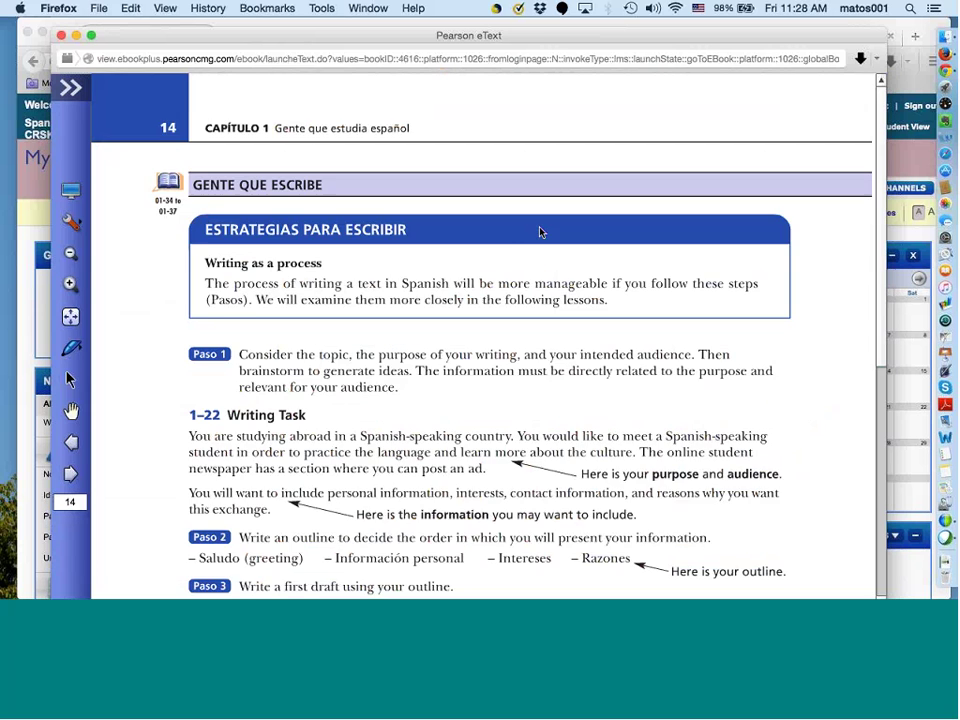
pyautogui.scroll(-5, 512, 254)
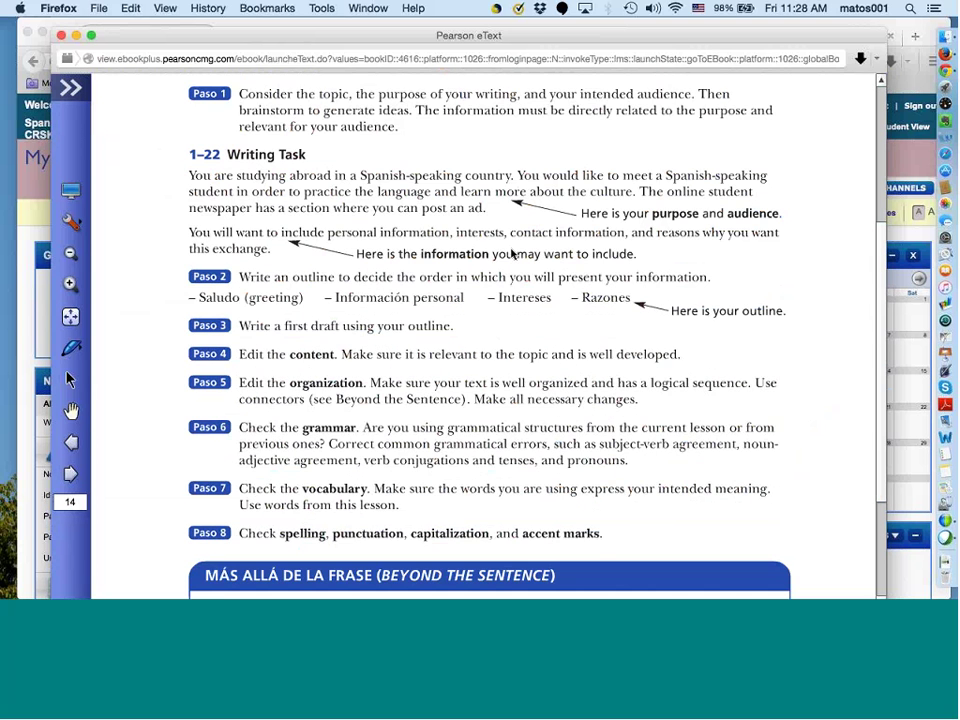
pyautogui.scroll(5, 512, 254)
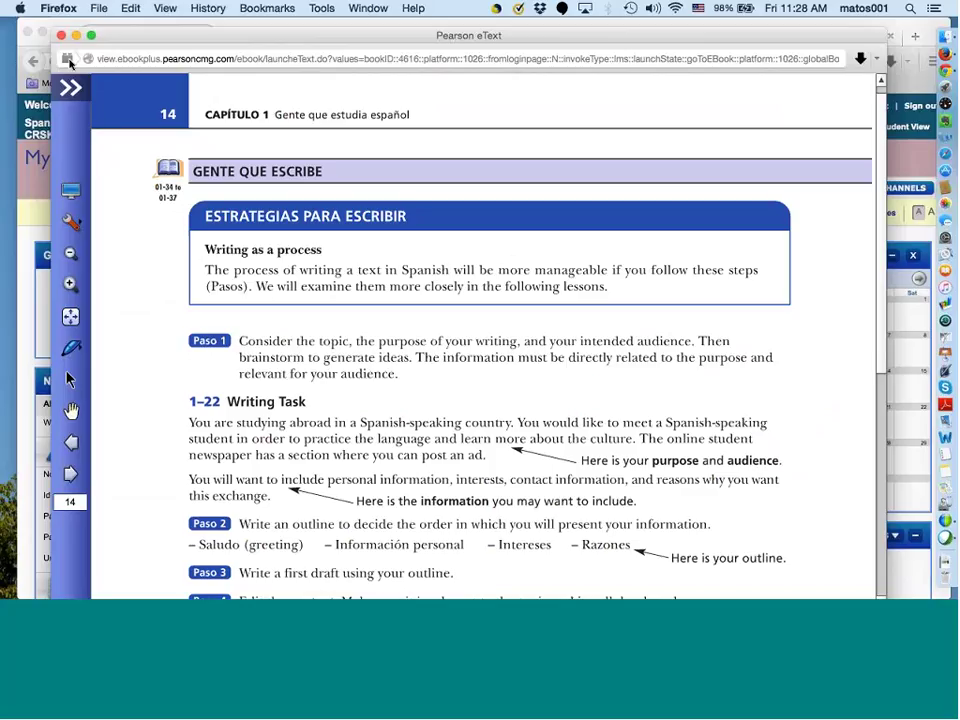
pyautogui.click(70, 87)
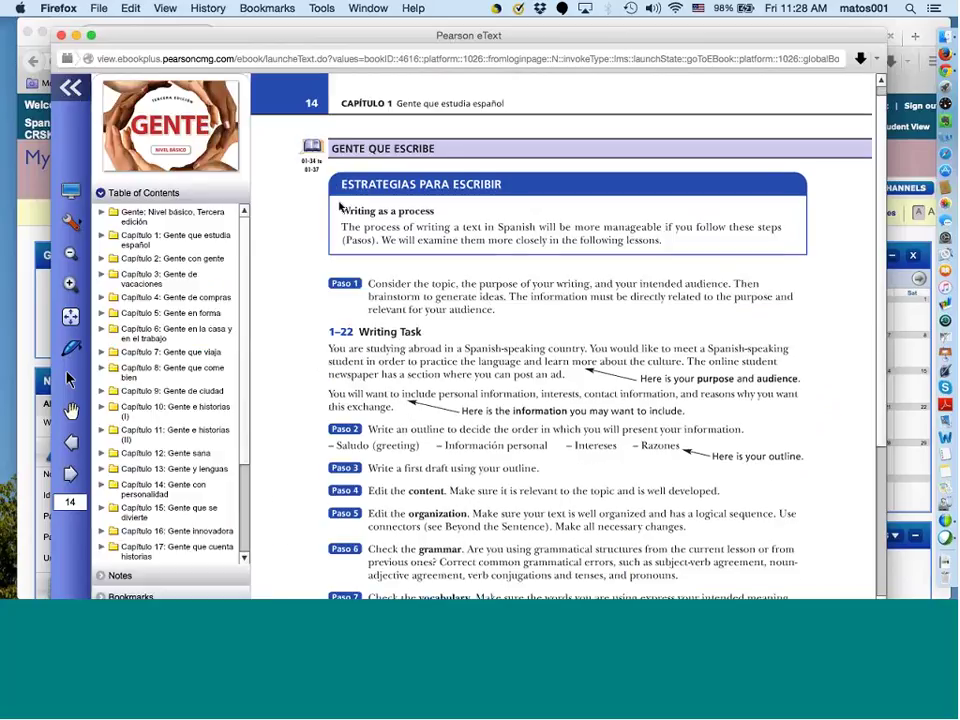
pyautogui.scroll(1, 340, 207)
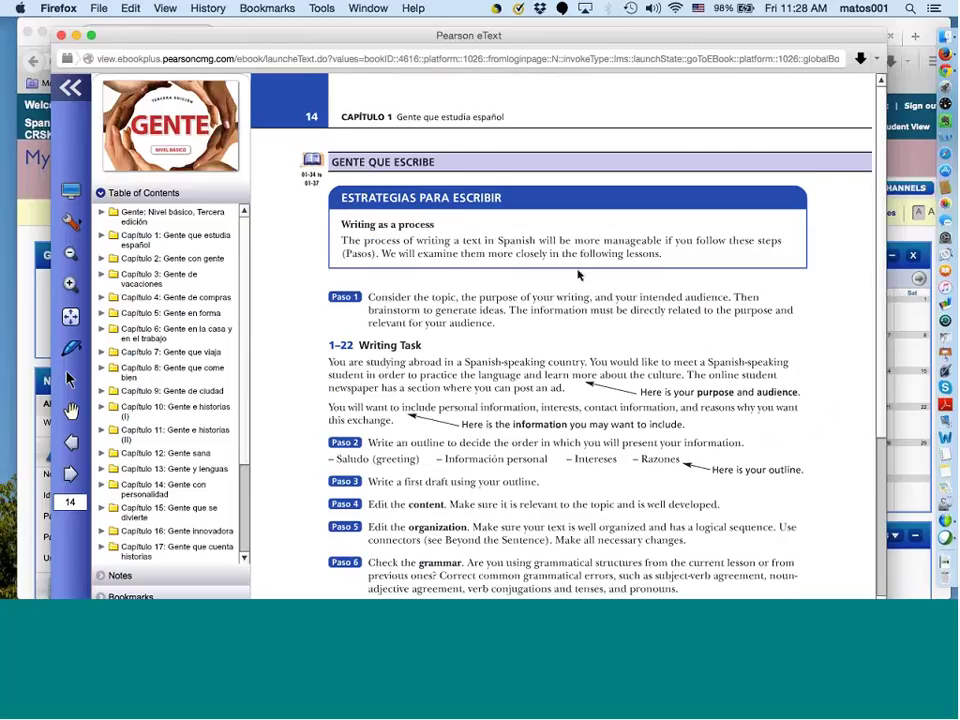
# - Open the Gente: Nivel básico, Tercera edición section from the table of contents and return the eText to its standard view
pyautogui.moveTo(296, 30); pyautogui.dragTo(213, 94)
pyautogui.click(180, 273)
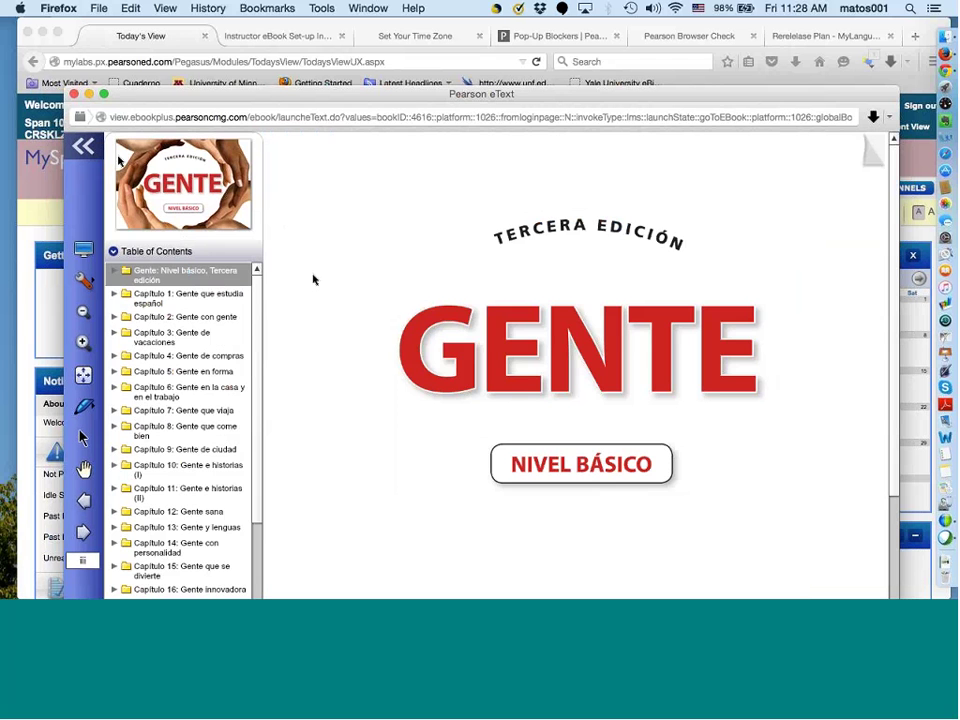
pyautogui.click(78, 152)
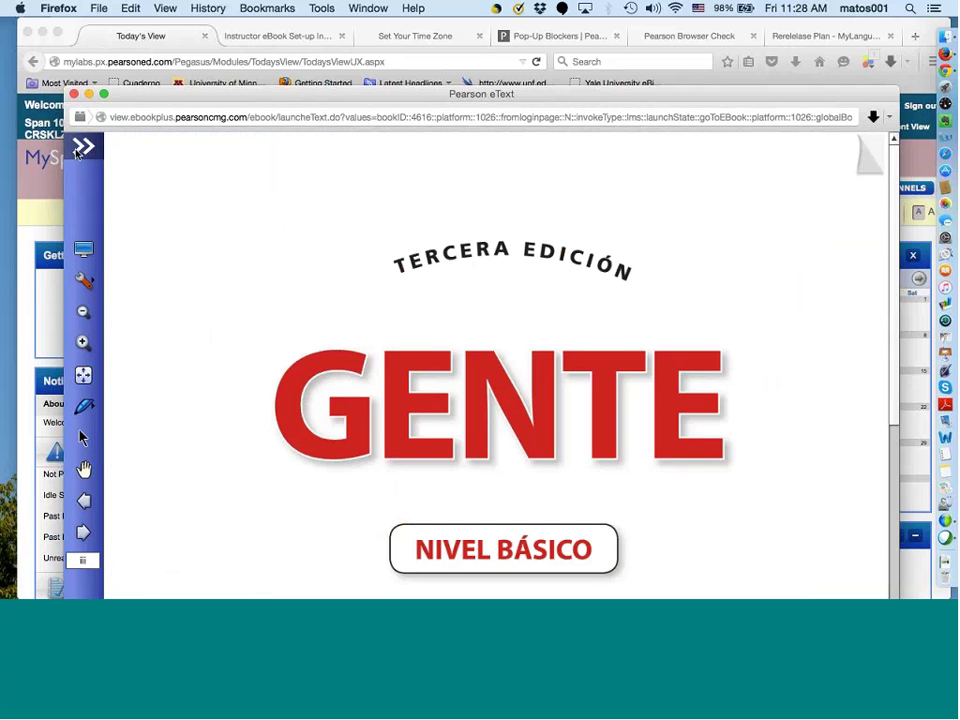
pyautogui.click(82, 147)
pyautogui.click(84, 248)
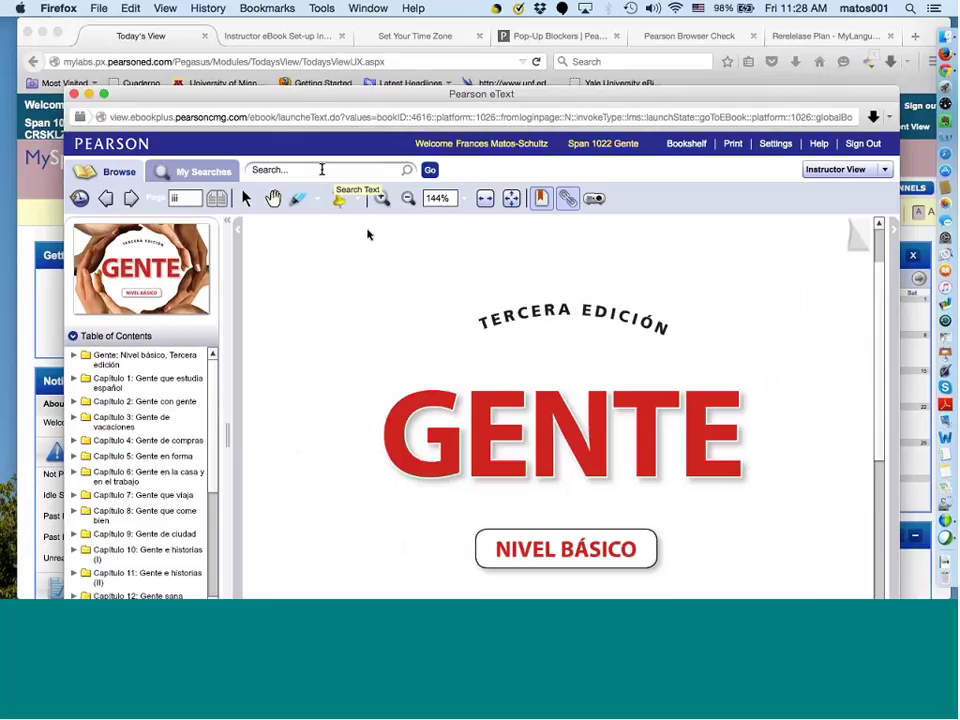
# - Search the entire eText for "subjunctive", reposition the eText window and return from the search results to the book pages
pyautogui.click(321, 169)
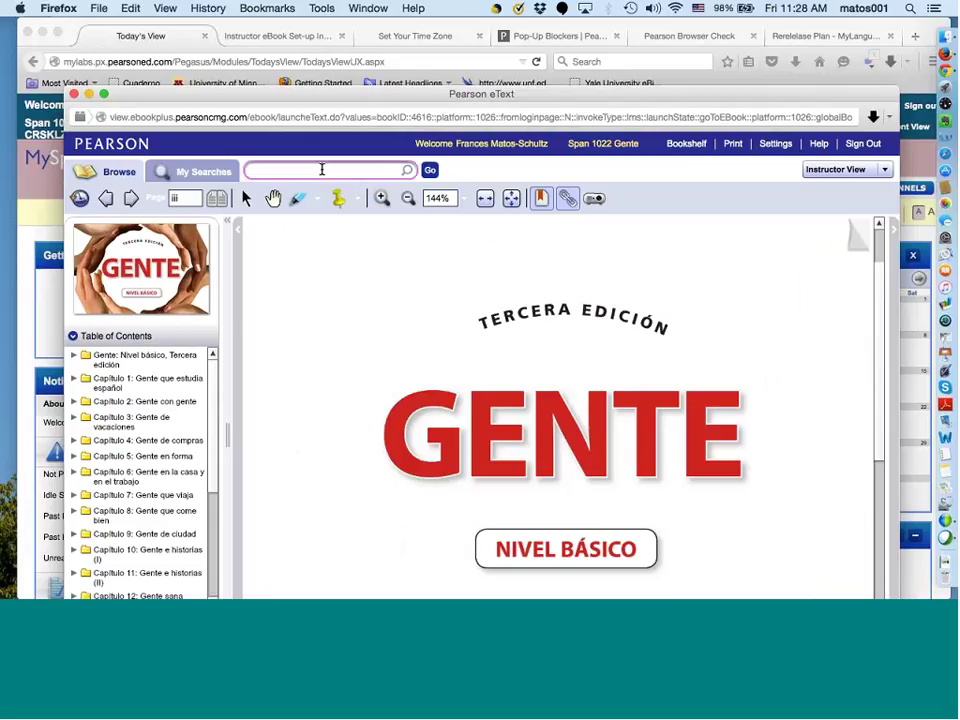
pyautogui.write('subjun')
pyautogui.write('ctive')
pyautogui.click(430, 170)
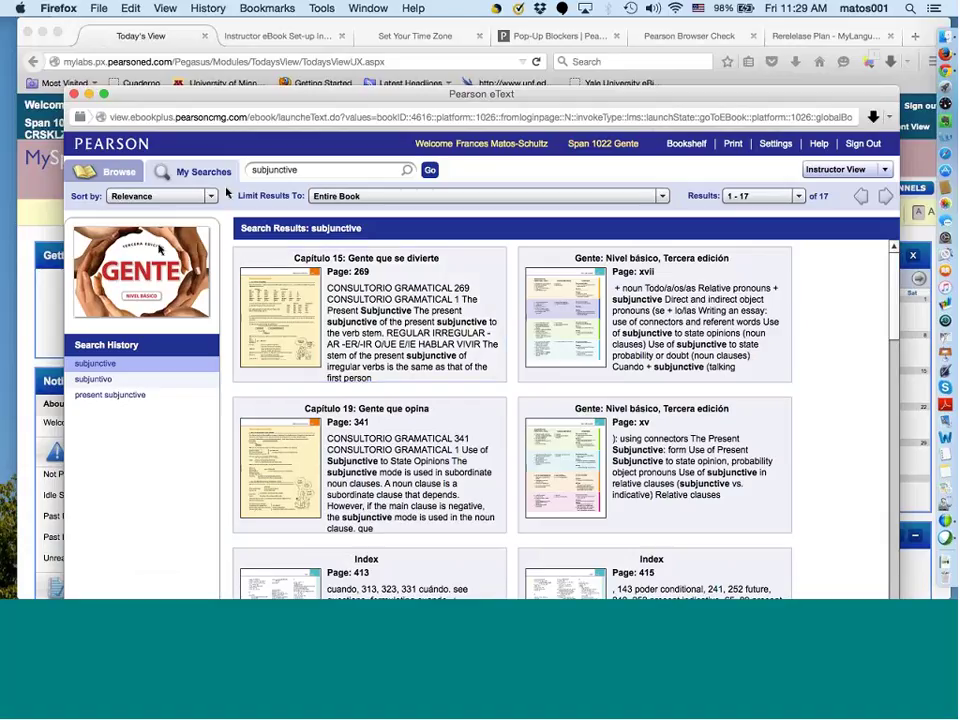
pyautogui.moveTo(141, 97); pyautogui.dragTo(157, 61)
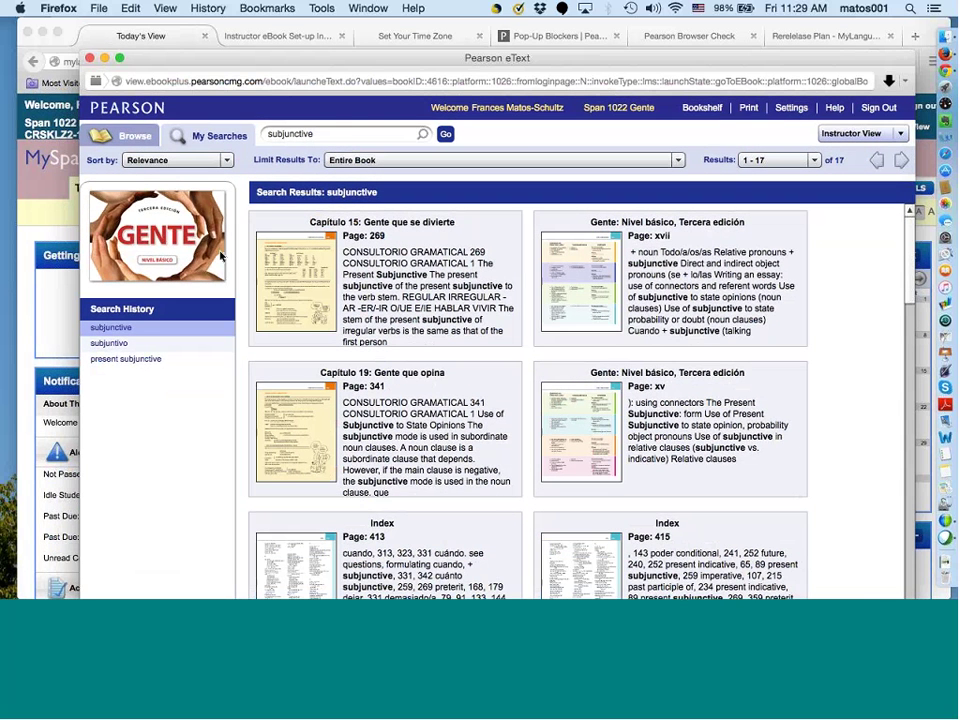
pyautogui.click(135, 139)
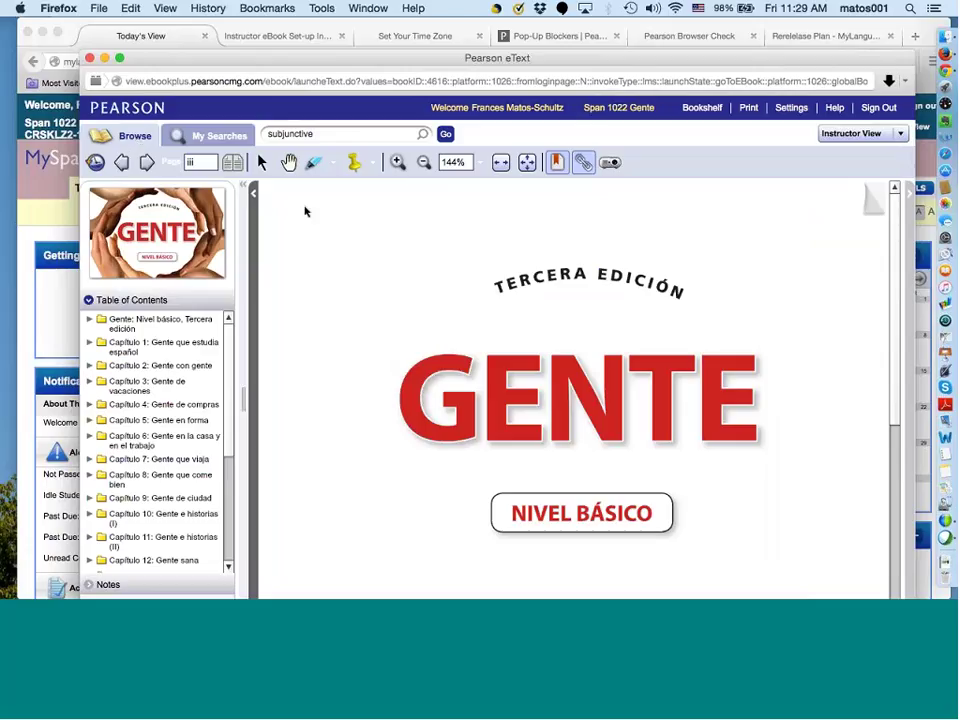
# - Look over the eText's options for showing and hiding highlights and for managing notes
pyautogui.click(354, 163)
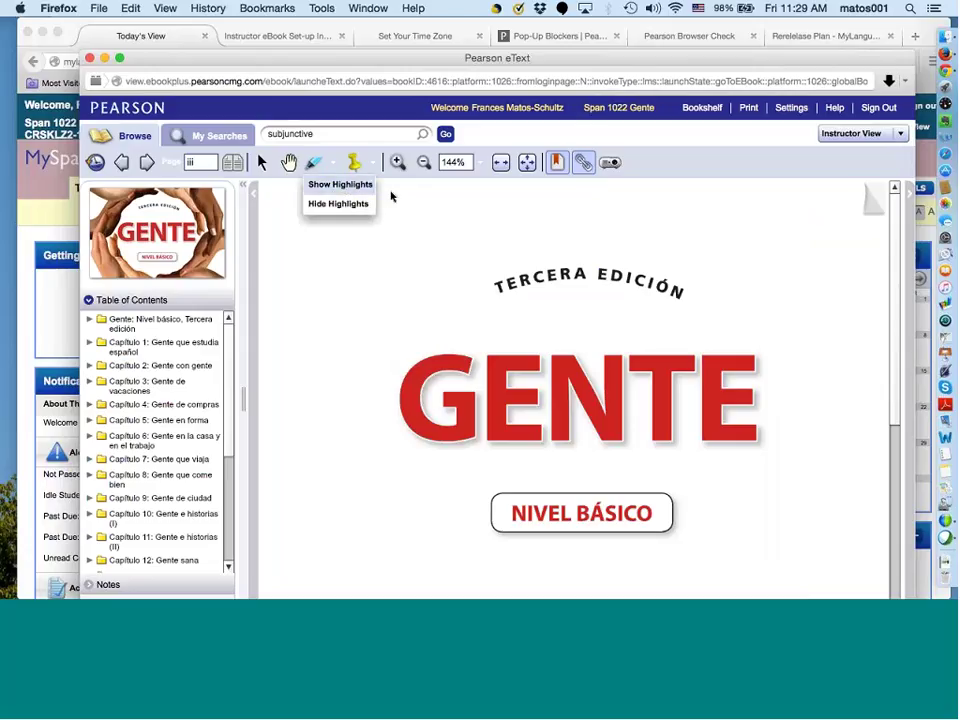
pyautogui.click(392, 194)
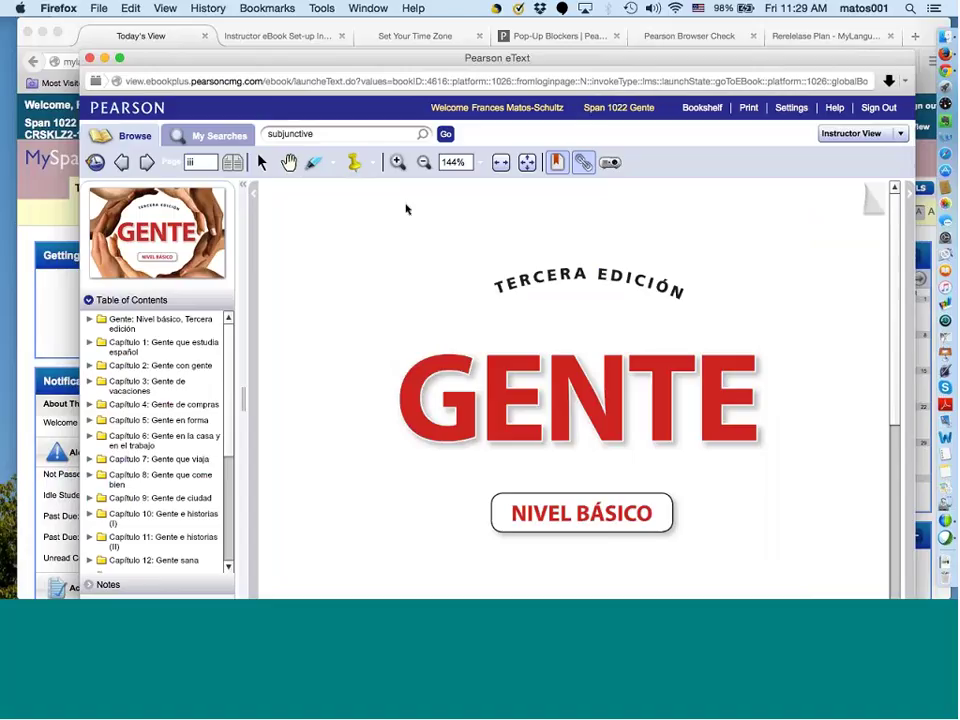
pyautogui.click(372, 164)
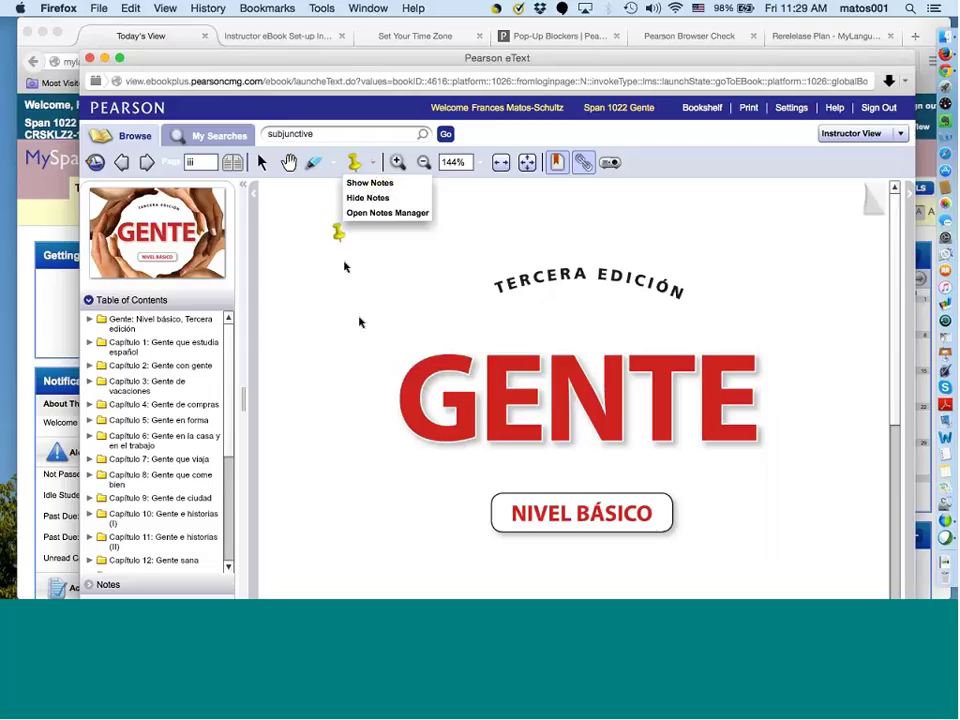
# - Page forward to the Brief Contents and go directly to page 16 of the eText
pyautogui.click(199, 163)
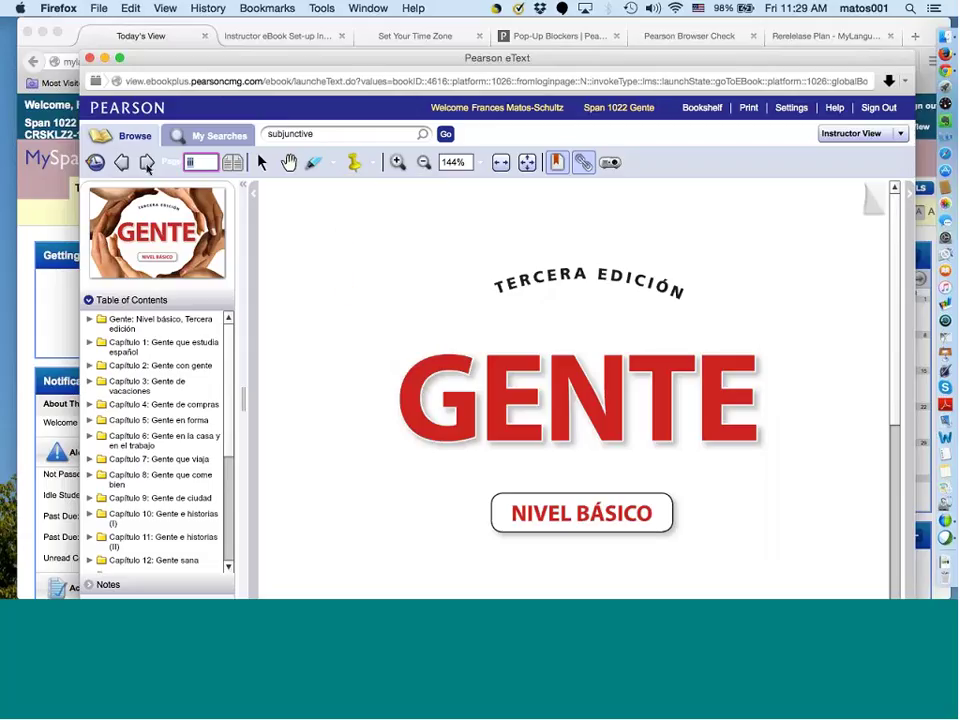
pyautogui.click(146, 163)
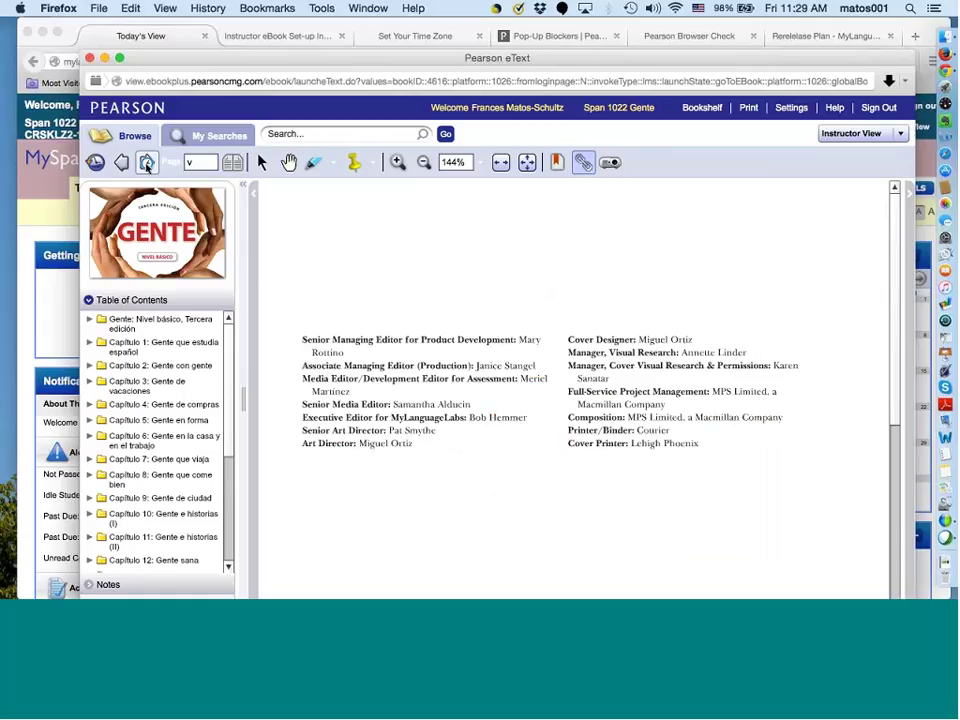
pyautogui.click(146, 163)
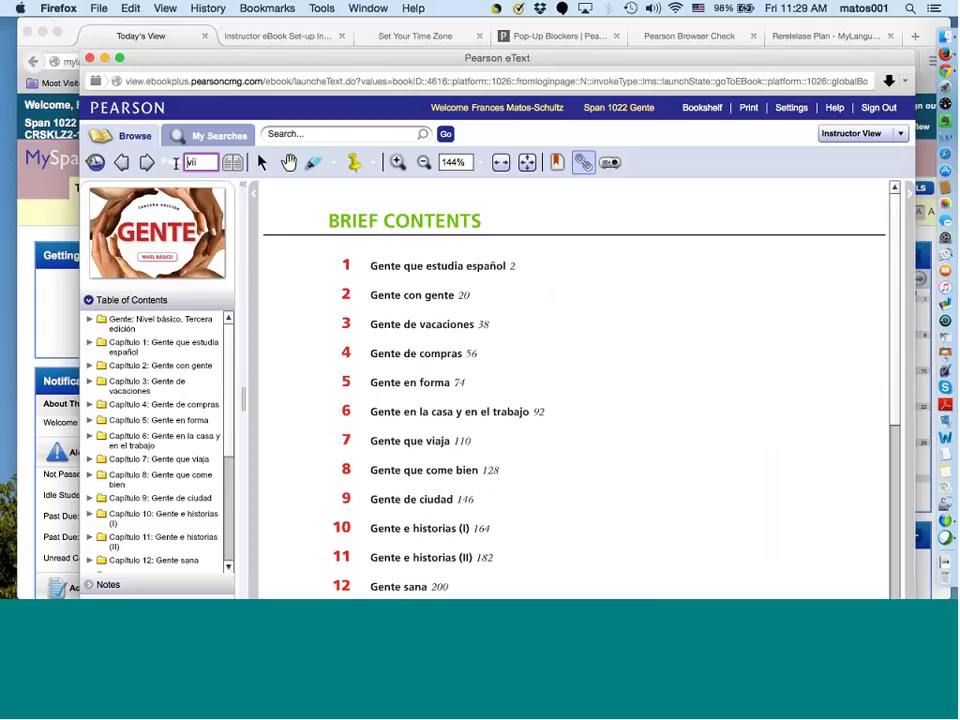
pyautogui.doubleClick(175, 163)
pyautogui.write('16')
pyautogui.press('Return')
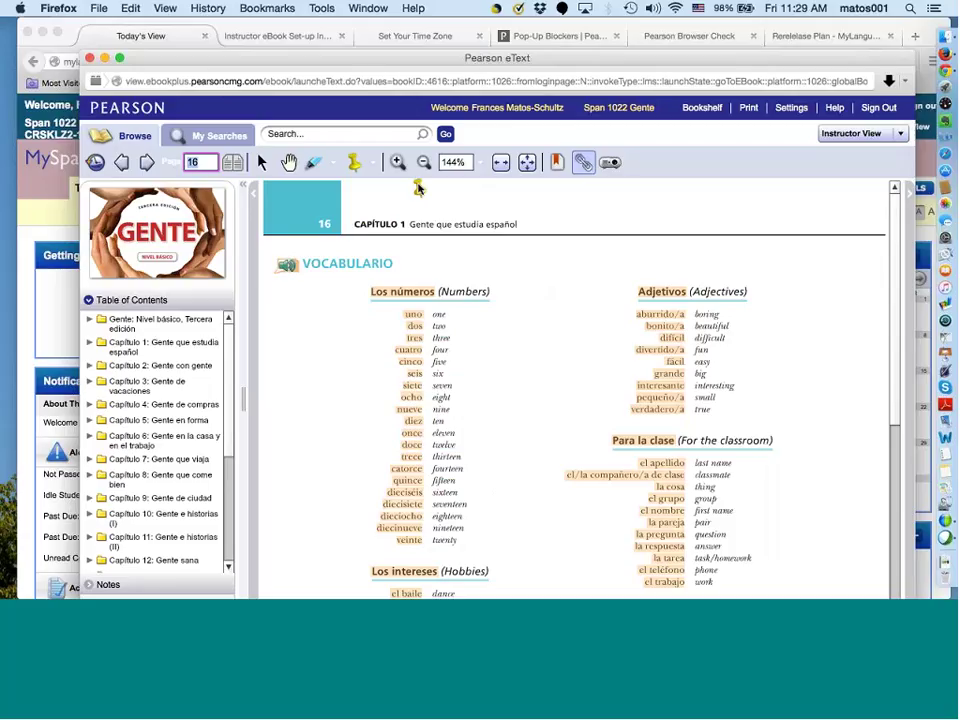
# - Start a new note beside the Los números heading on page 16 and discard it without saving
pyautogui.click(484, 302)
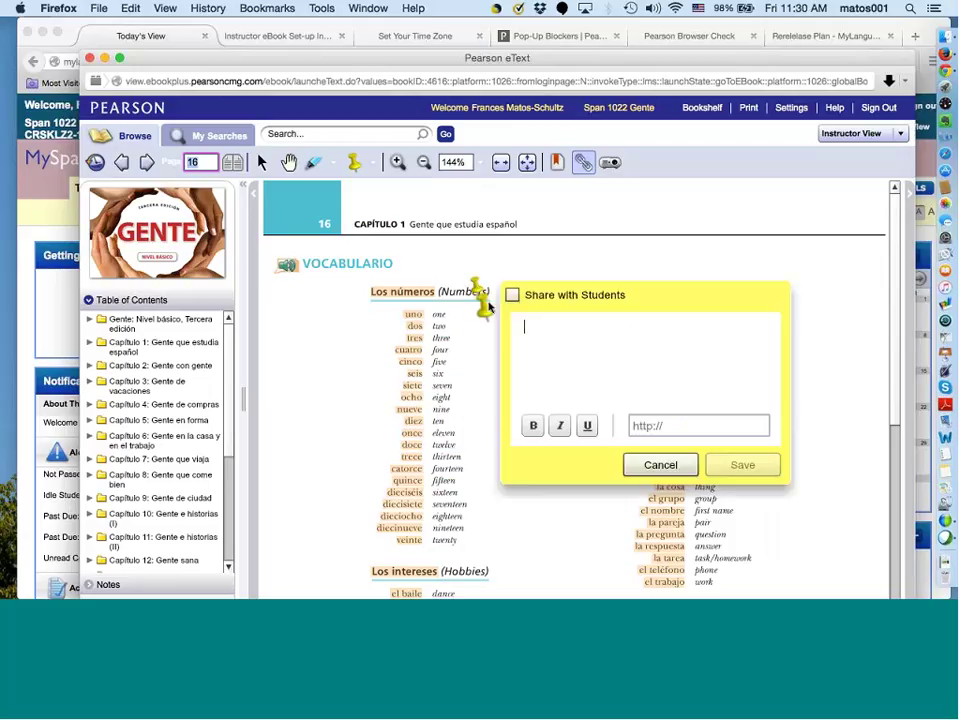
pyautogui.click(535, 326)
pyautogui.click(655, 464)
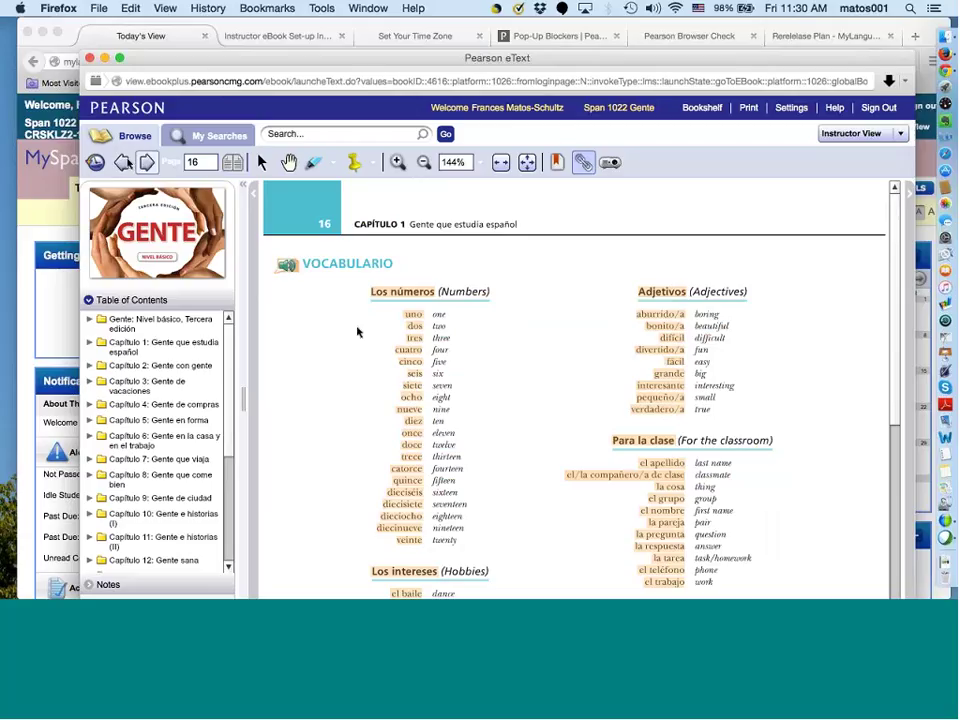
# - Leaf through pages 15, 16 and 17 of the eText and return to page 16
pyautogui.click(125, 163)
pyautogui.scroll(-5, 311, 332)
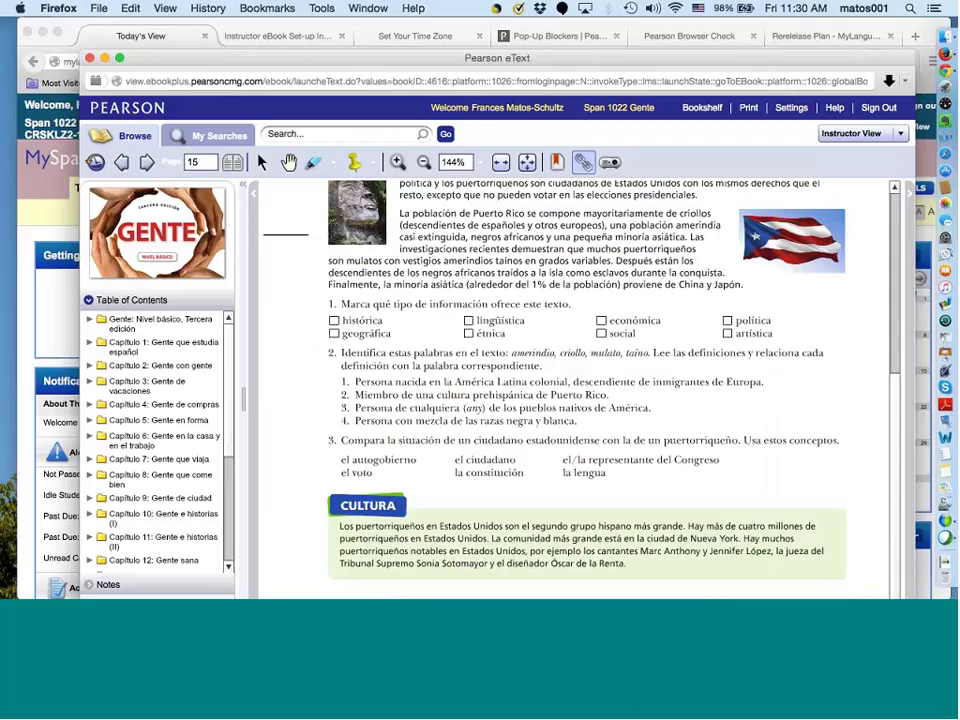
pyautogui.click(146, 163)
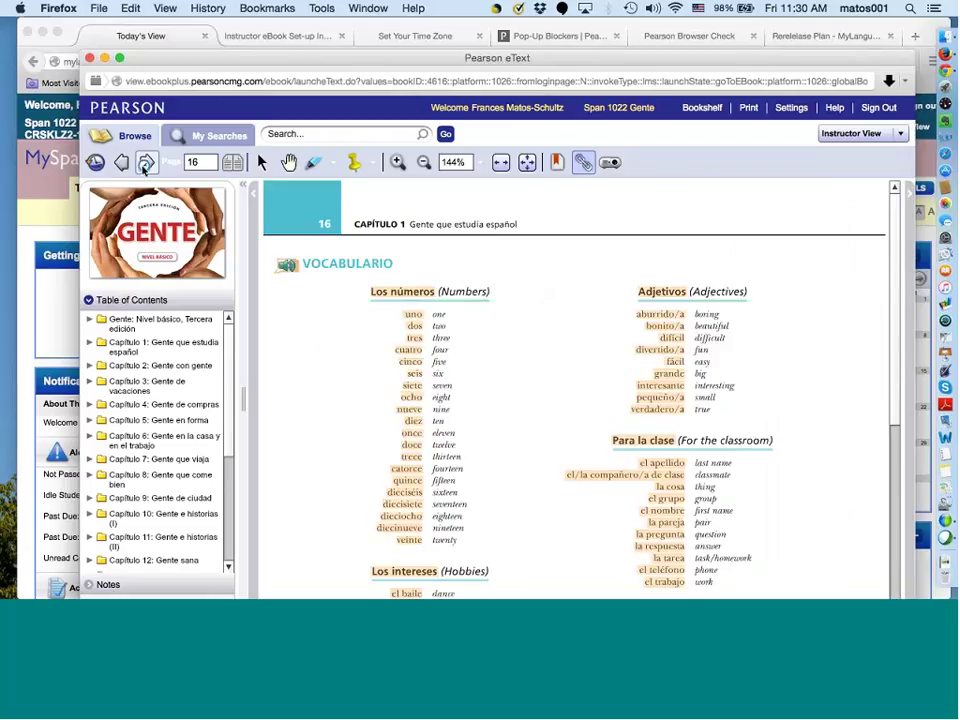
pyautogui.click(145, 165)
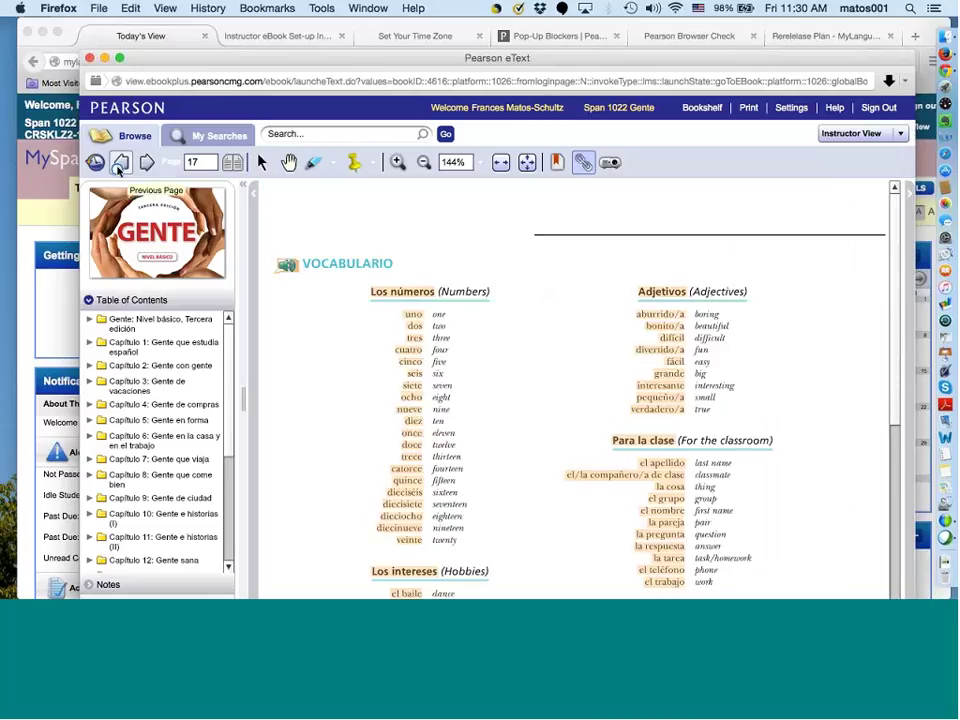
pyautogui.click(120, 166)
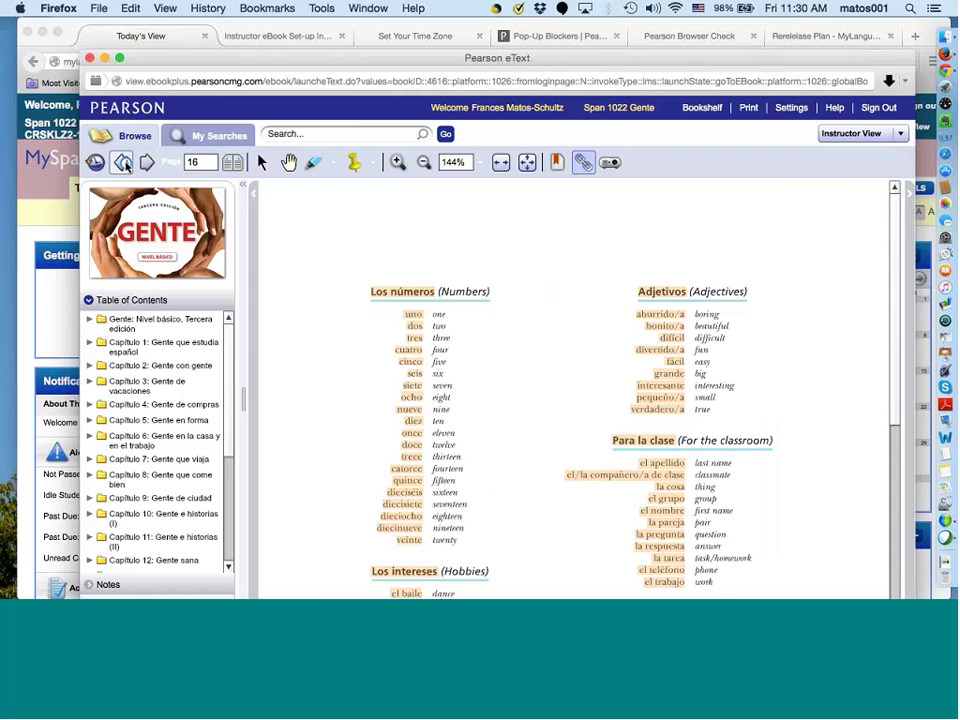
# - Page back through Capítulo 1 to page 11 and look over its Foco lingüístico chart
pyautogui.click(122, 164)
pyautogui.click(122, 164)
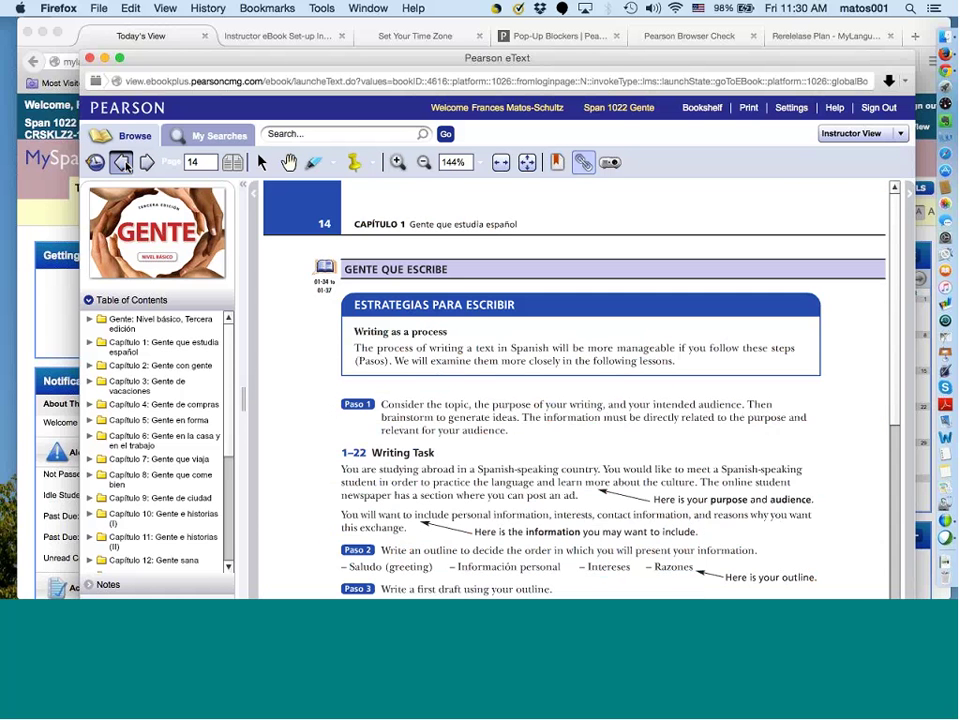
pyautogui.click(122, 164)
pyautogui.click(122, 164)
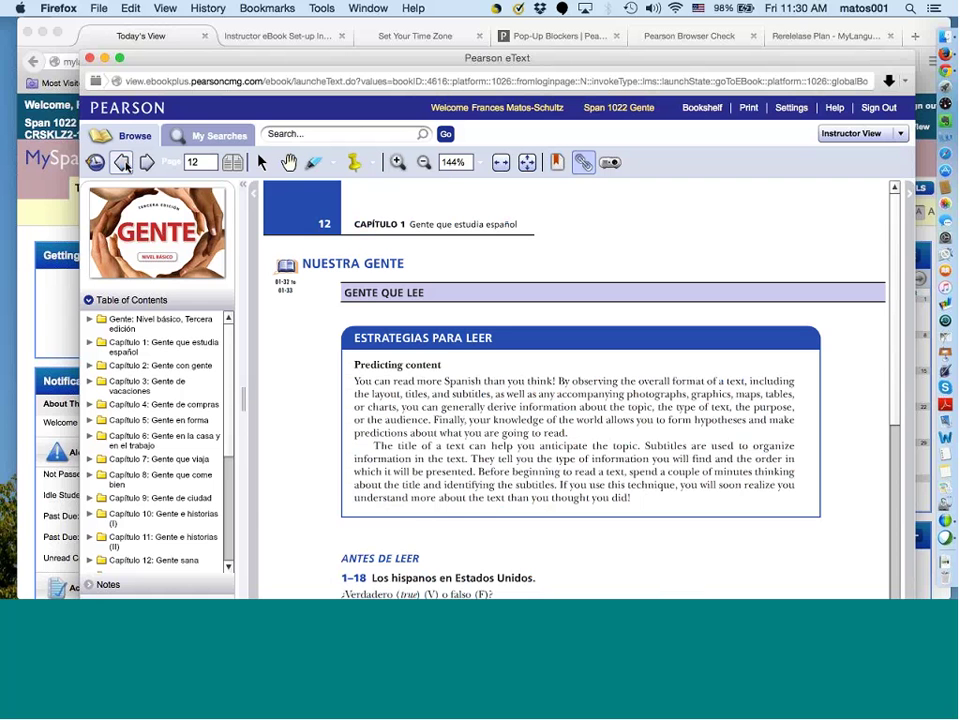
pyautogui.click(122, 164)
pyautogui.scroll(-5, 458, 418)
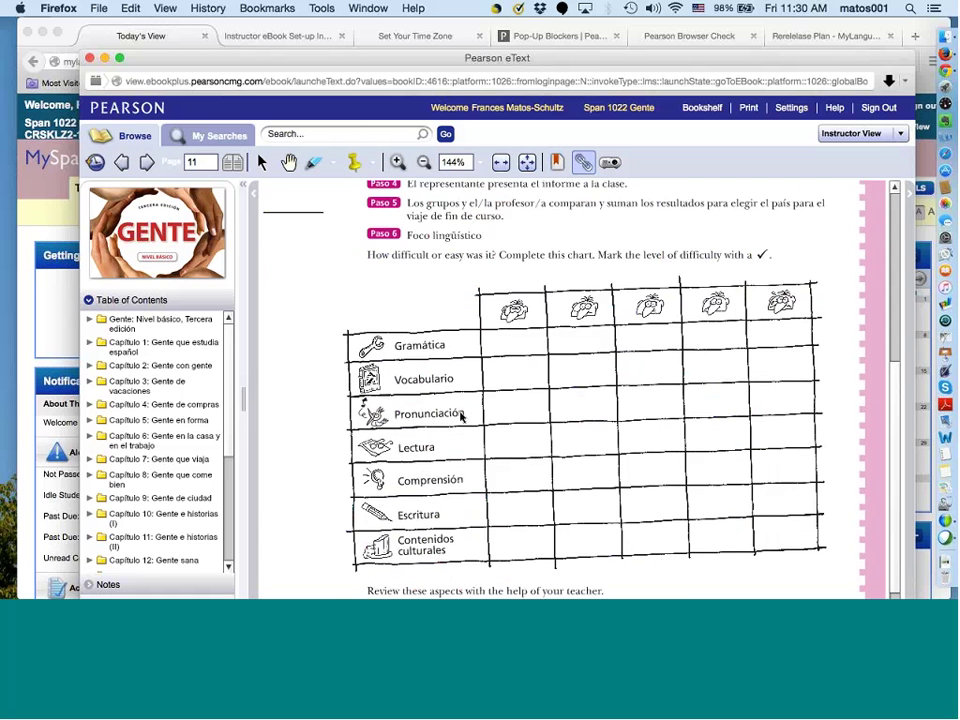
pyautogui.scroll(-3, 461, 417)
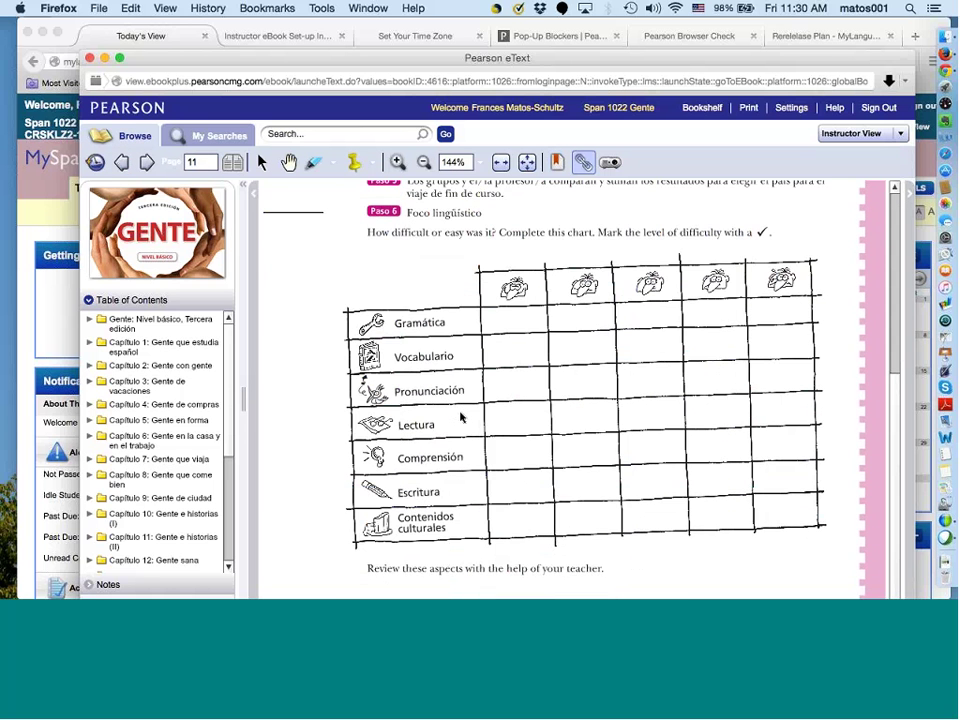
# - Page back to pages 10 and 9 and read through the Tarea and Interacciones activities
pyautogui.click(121, 164)
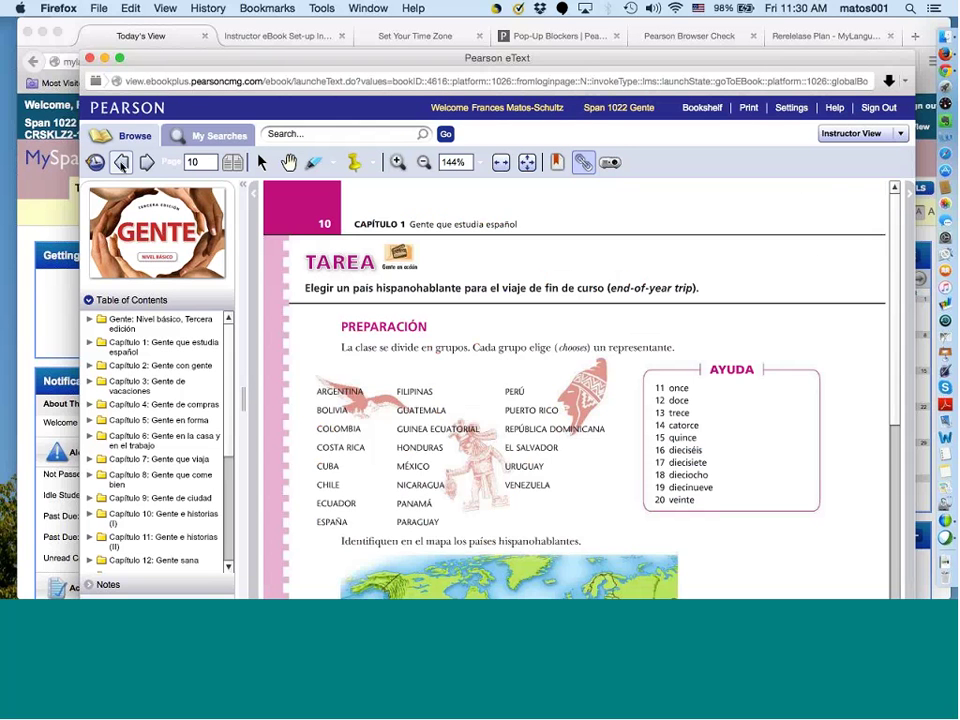
pyautogui.scroll(-9, 385, 366)
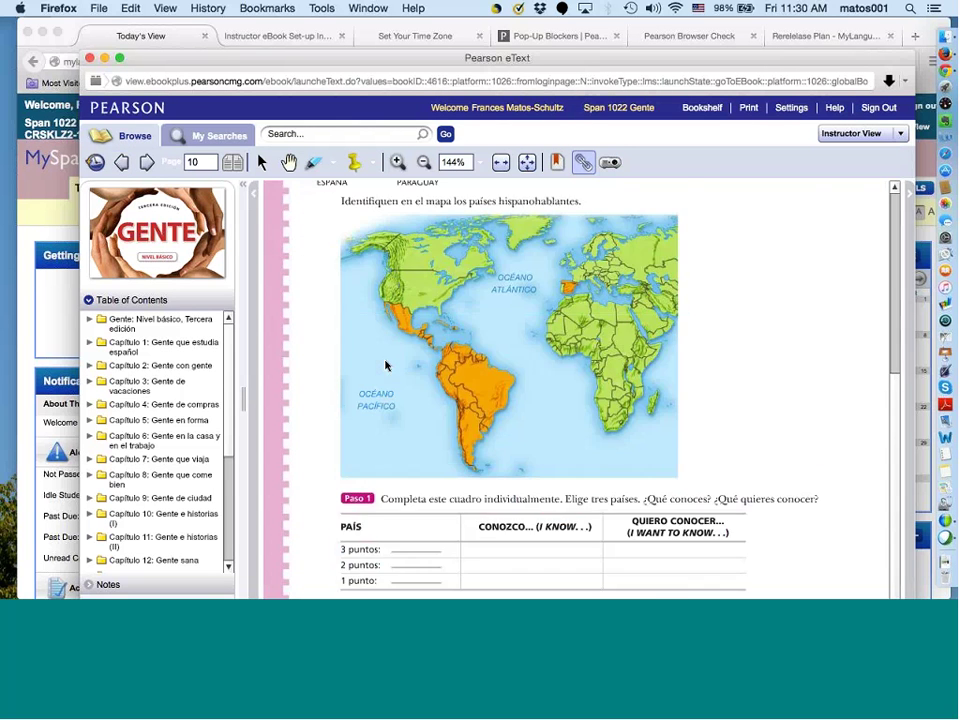
pyautogui.scroll(9, 385, 366)
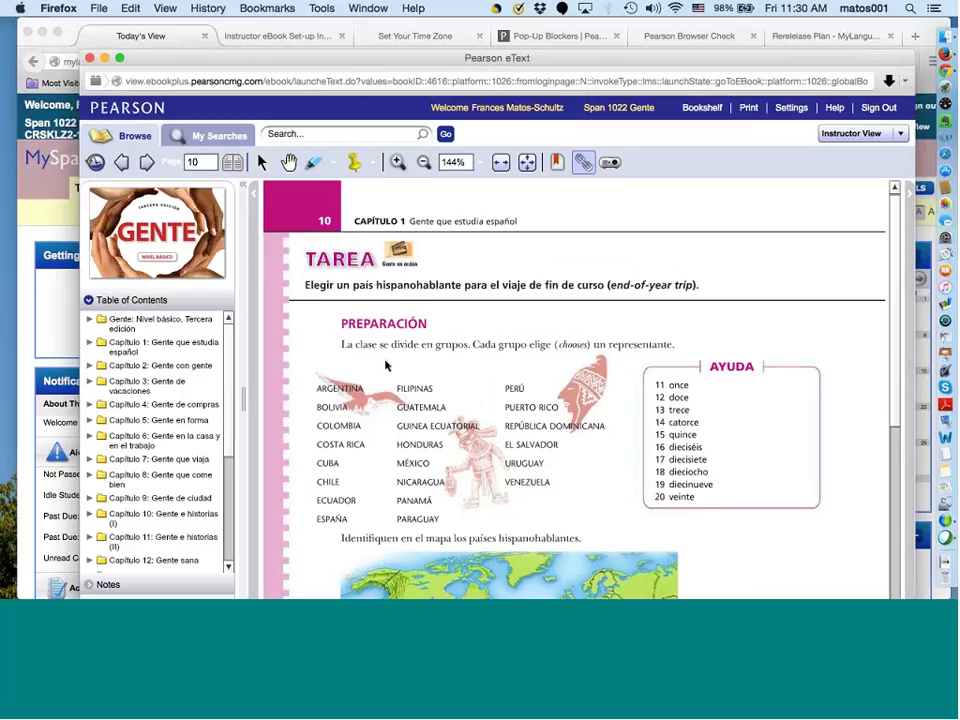
pyautogui.click(121, 163)
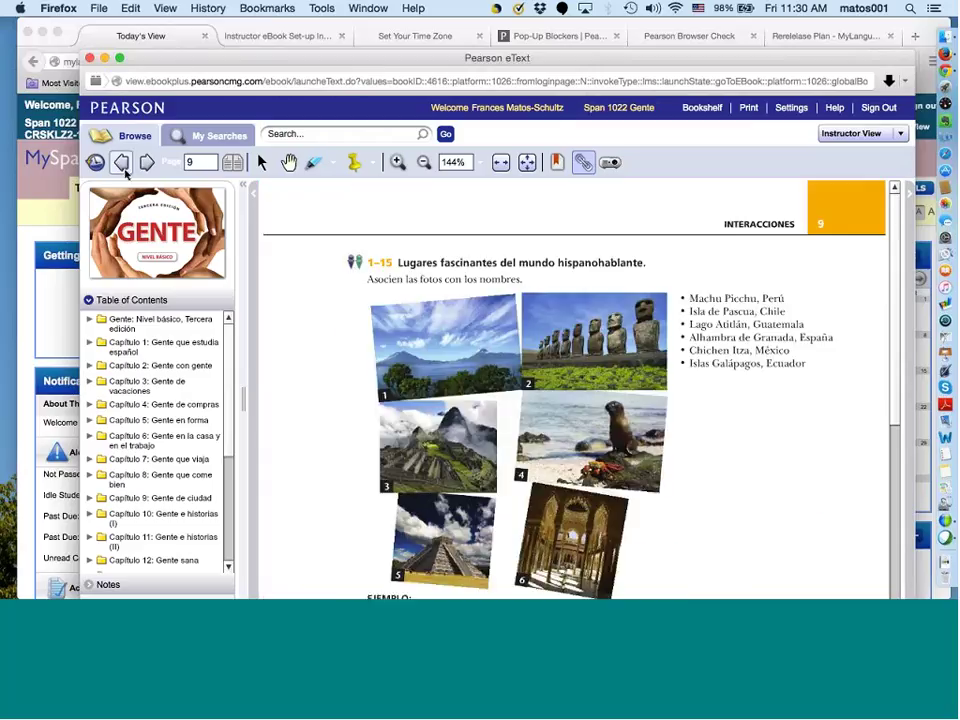
pyautogui.scroll(-5, 337, 330)
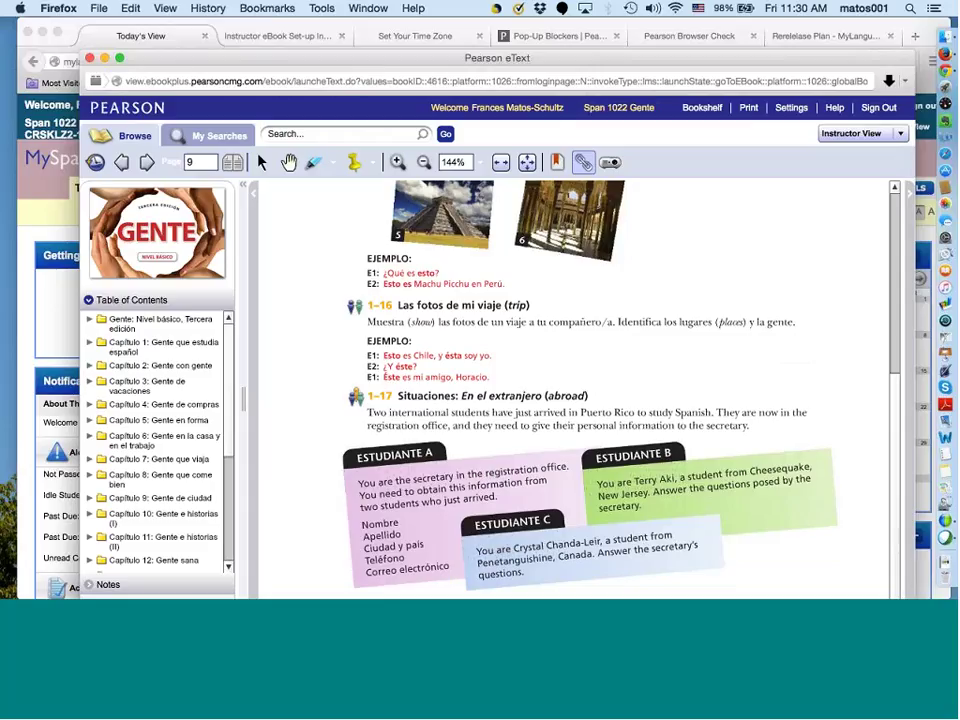
# - Page back to page 7 and look over the Gramática en contexto alphabet list and photo activity
pyautogui.click(121, 162)
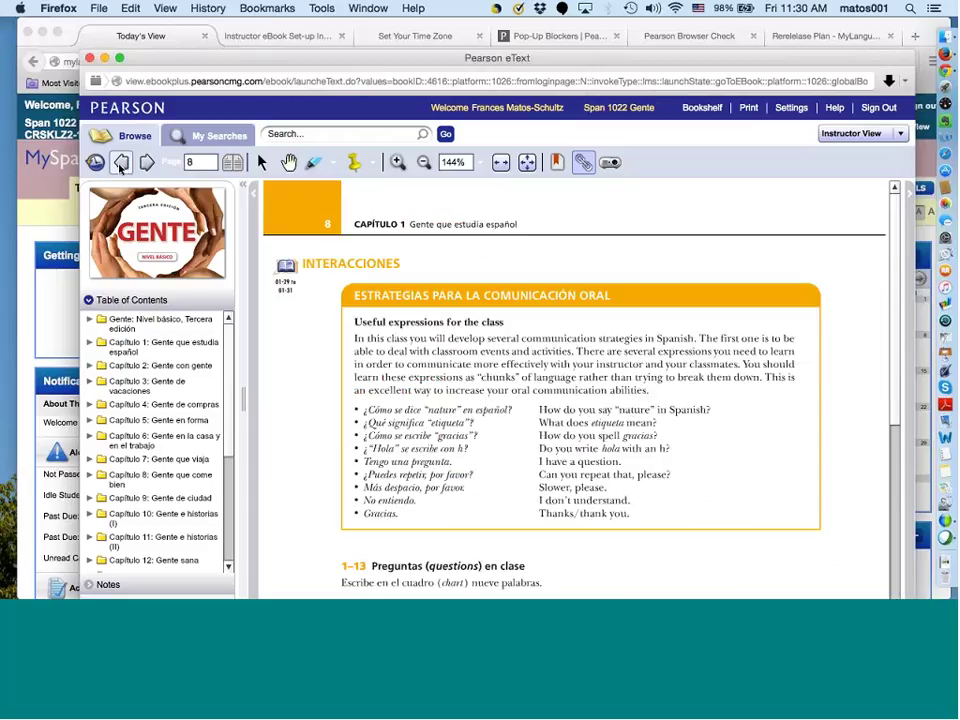
pyautogui.click(121, 162)
pyautogui.scroll(-5, 435, 331)
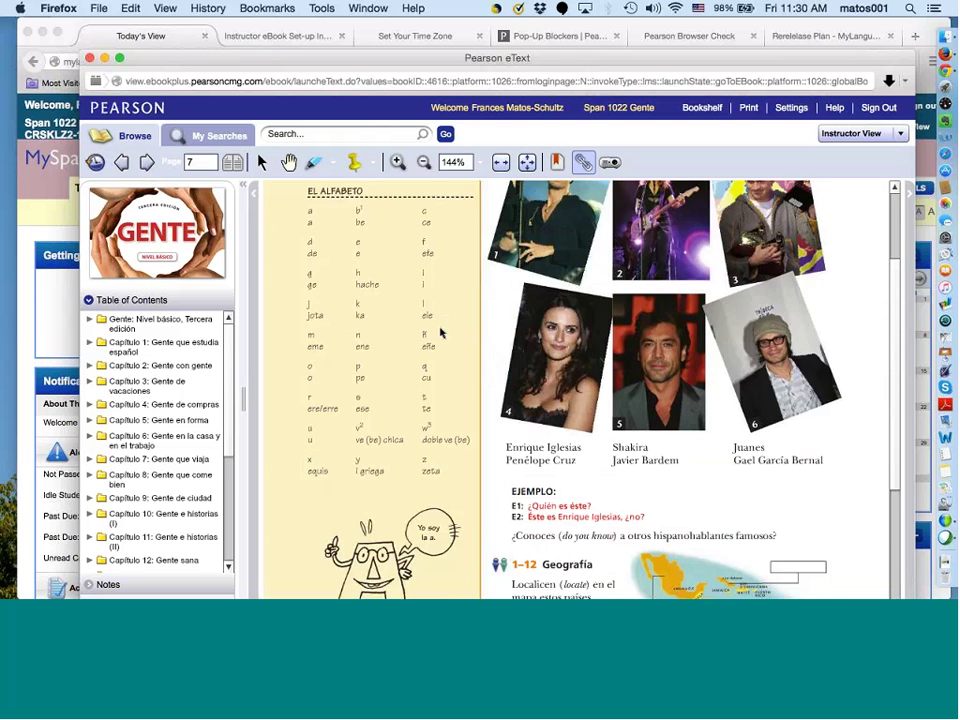
pyautogui.scroll(5, 435, 331)
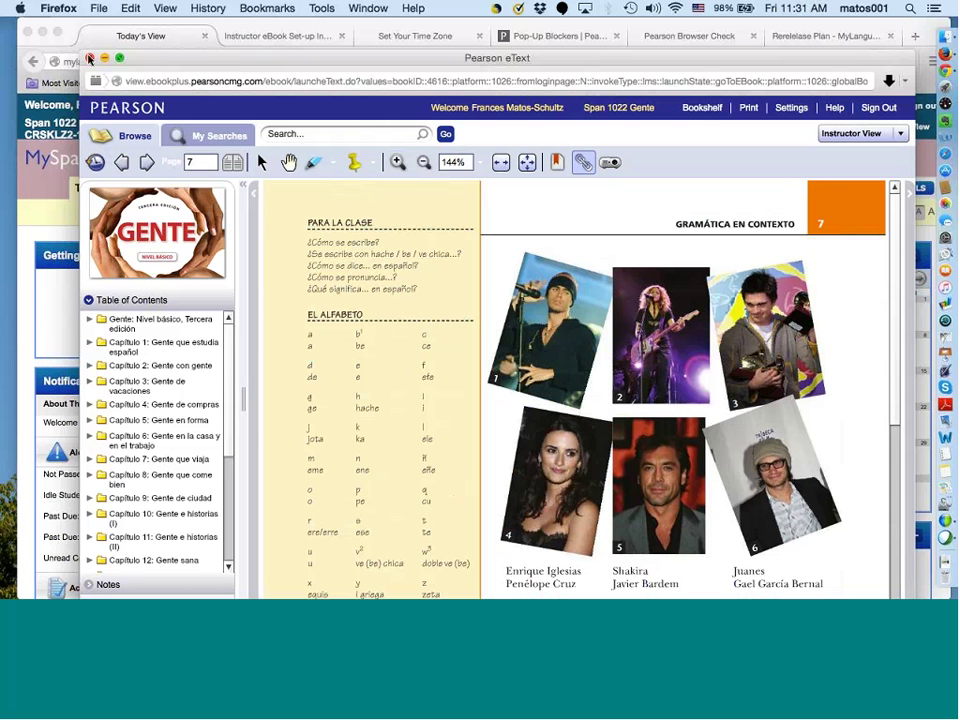
# - Close the eText and show the options of the Notifications channel on Today's View
pyautogui.click(89, 58)
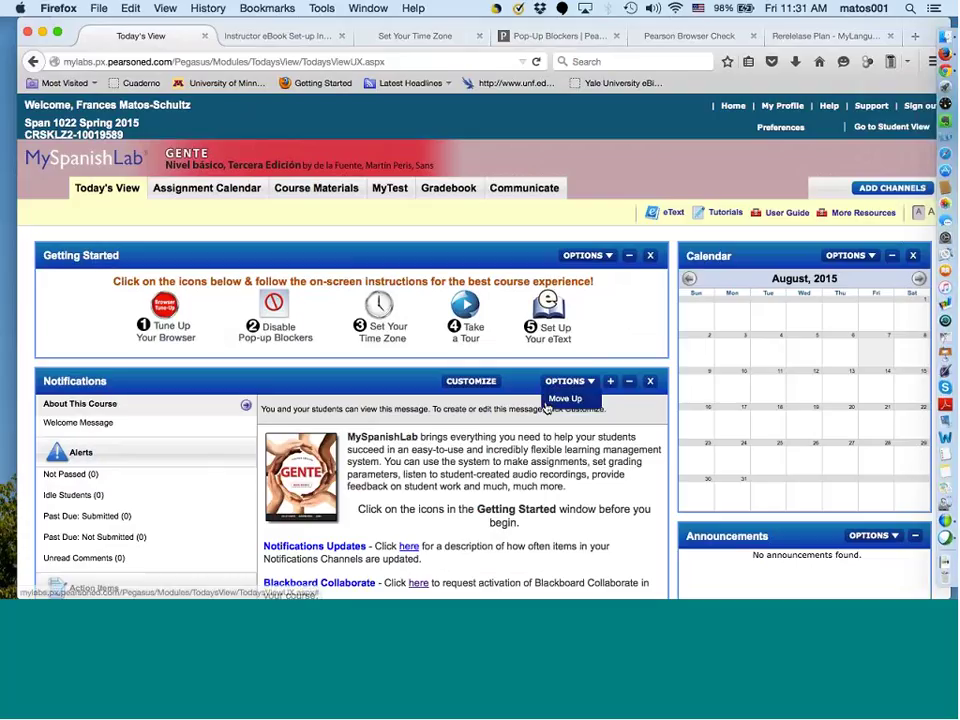
pyautogui.click(566, 381)
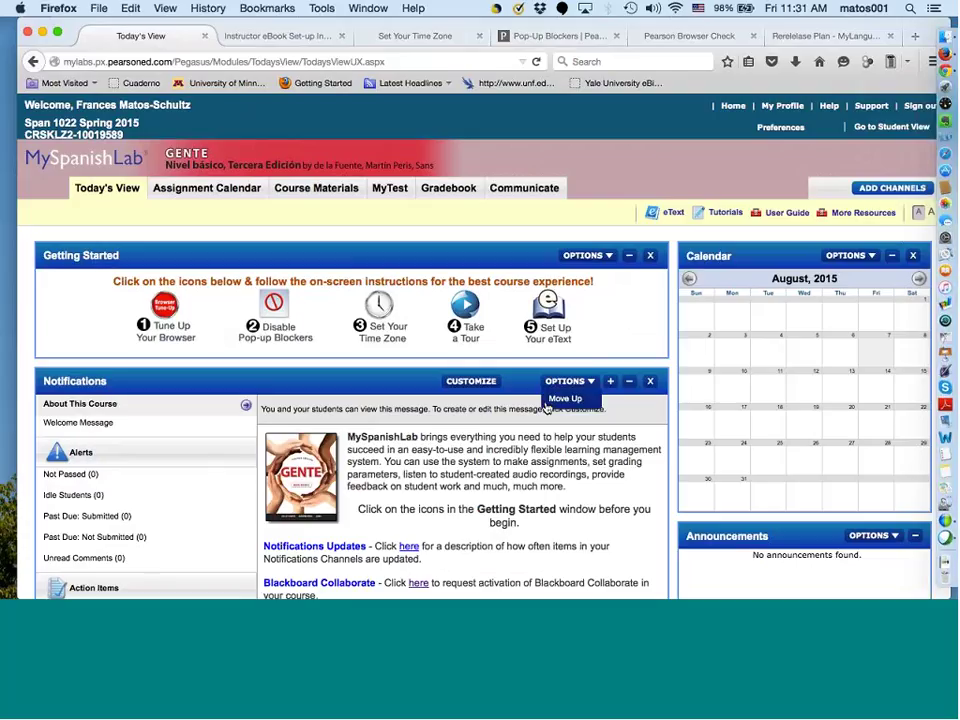
# - Open the course Preferences and look over the General settings for the student and instructor resource toolbars
pyautogui.click(774, 135)
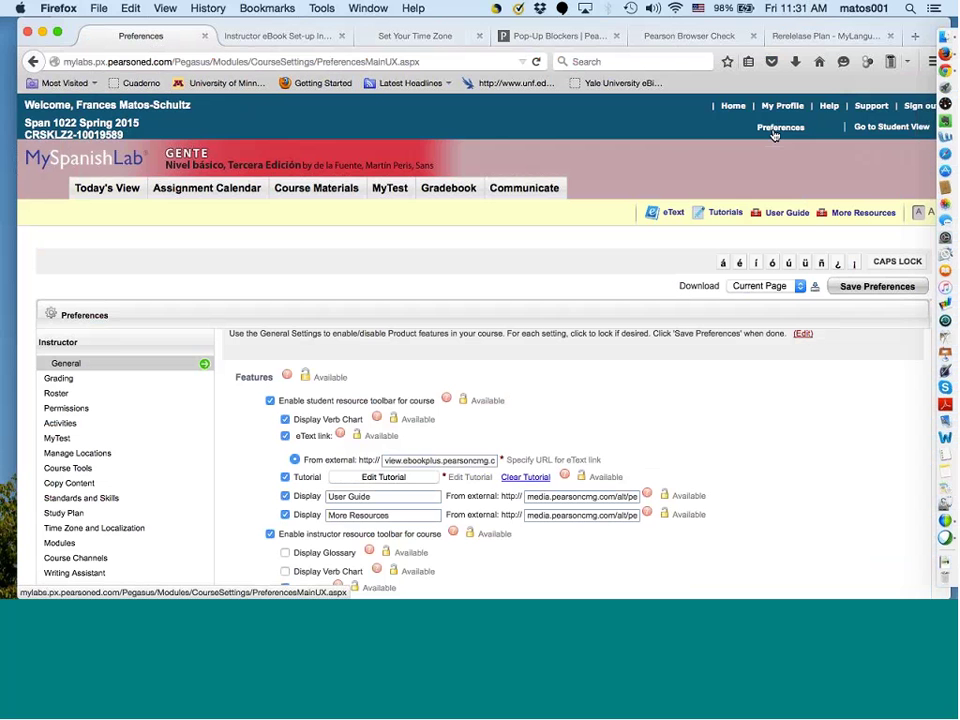
pyautogui.scroll(-1, 663, 358)
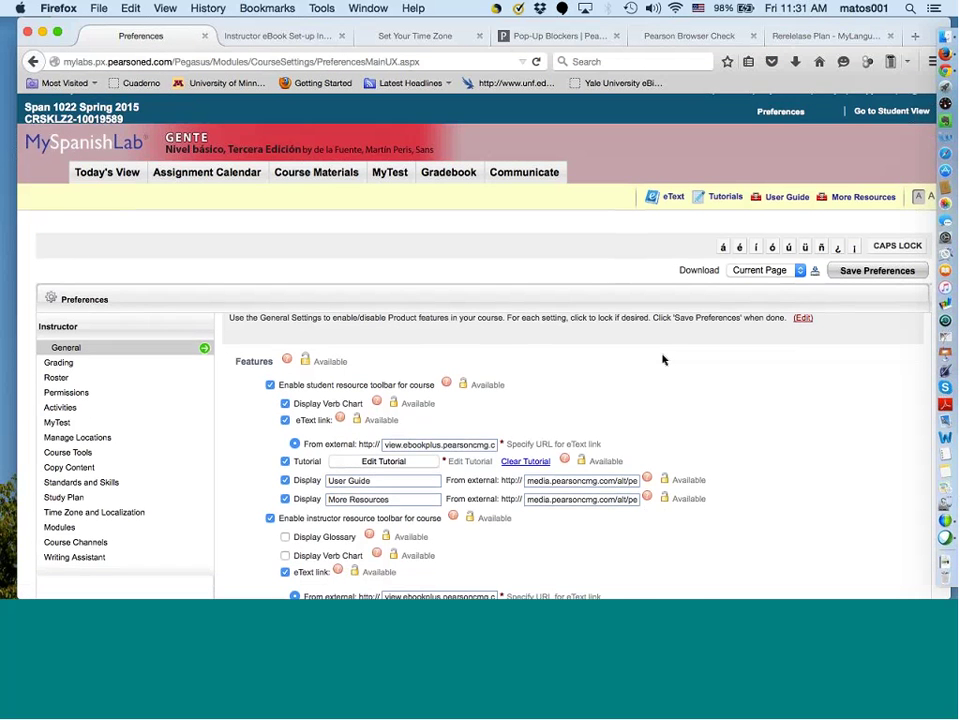
pyautogui.scroll(-5, 663, 358)
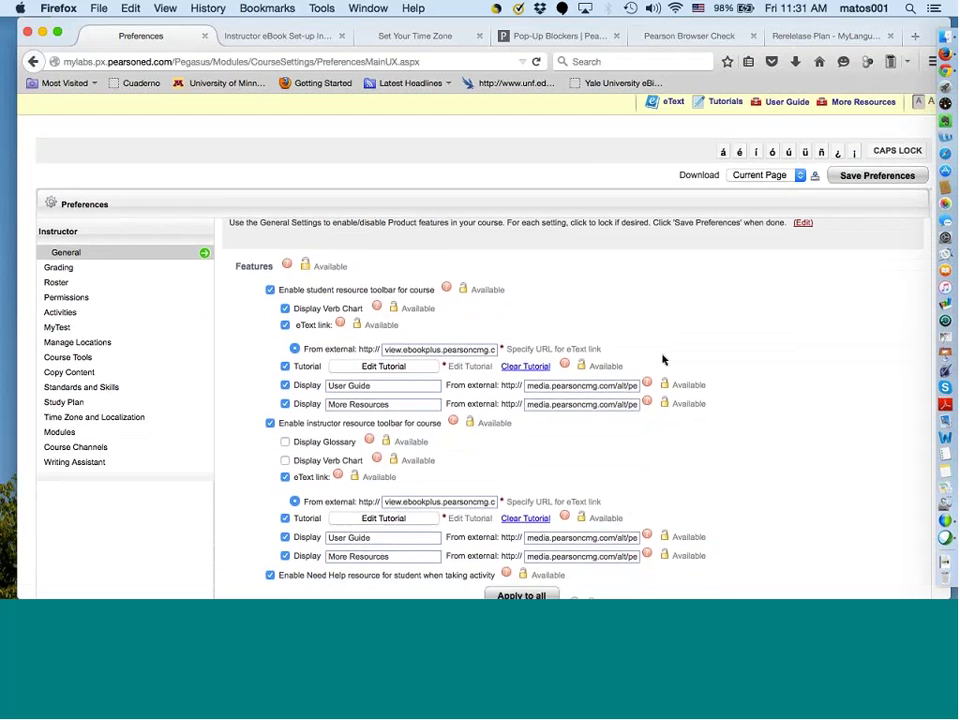
pyautogui.scroll(-1, 663, 358)
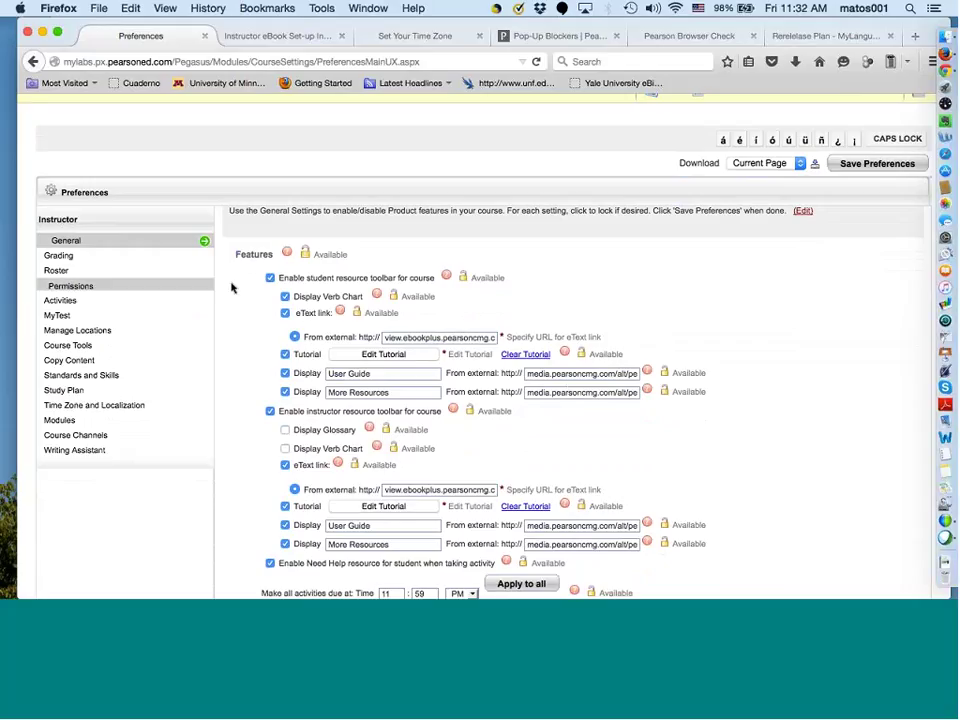
# - Look over the remaining General settings, including the due time for all activities, Try Again, Teaching support and Secure Folder options
pyautogui.click(285, 296)
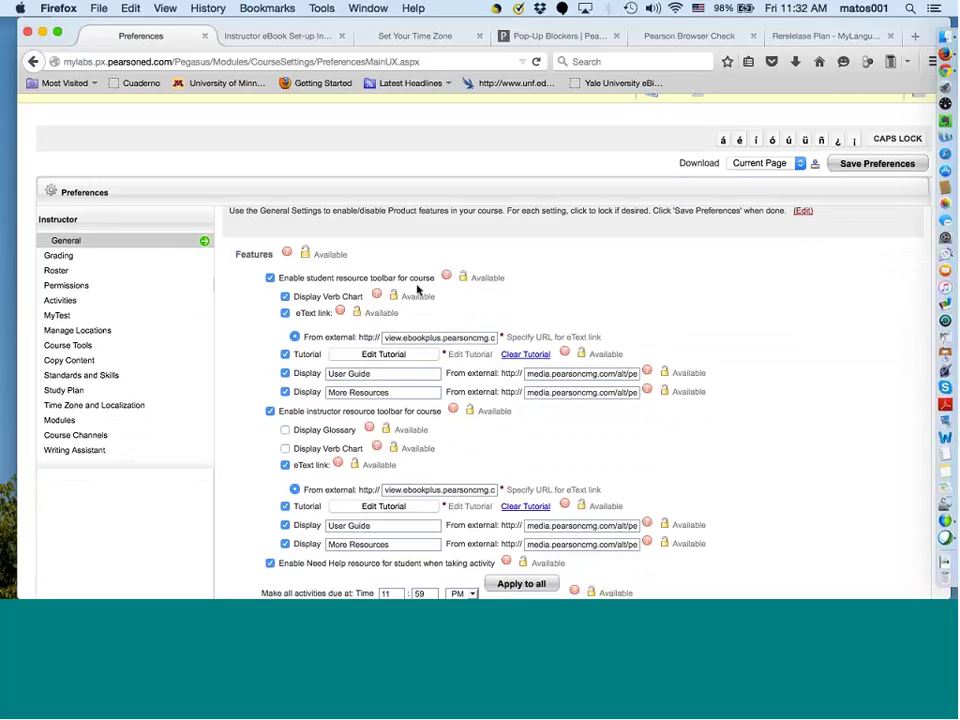
pyautogui.scroll(-1, 418, 290)
pyautogui.scroll(-5, 343, 438)
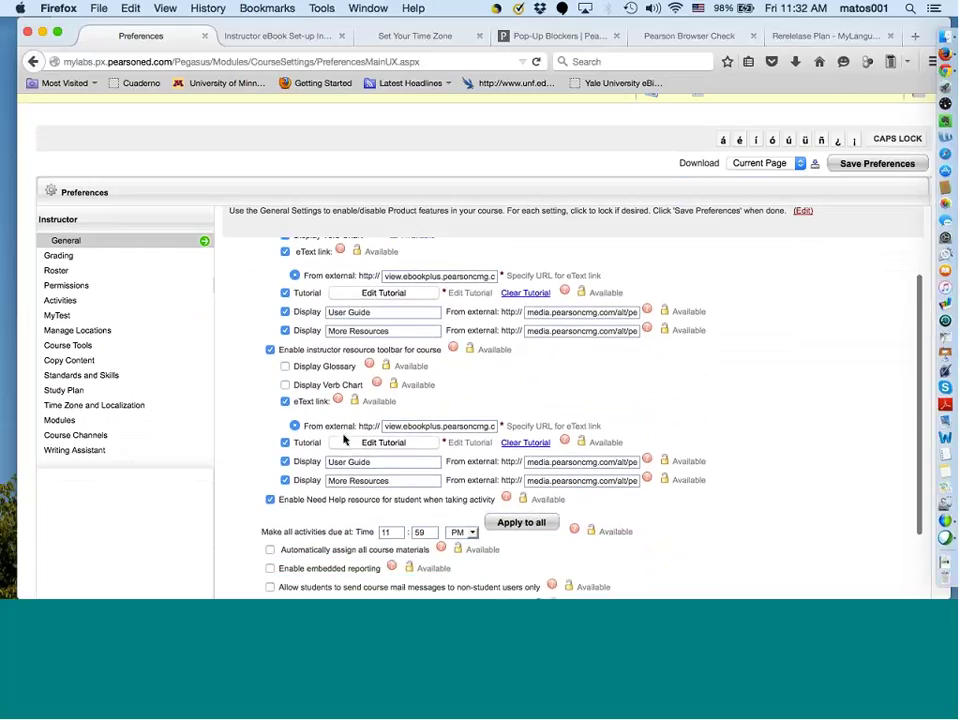
pyautogui.scroll(-3, 343, 437)
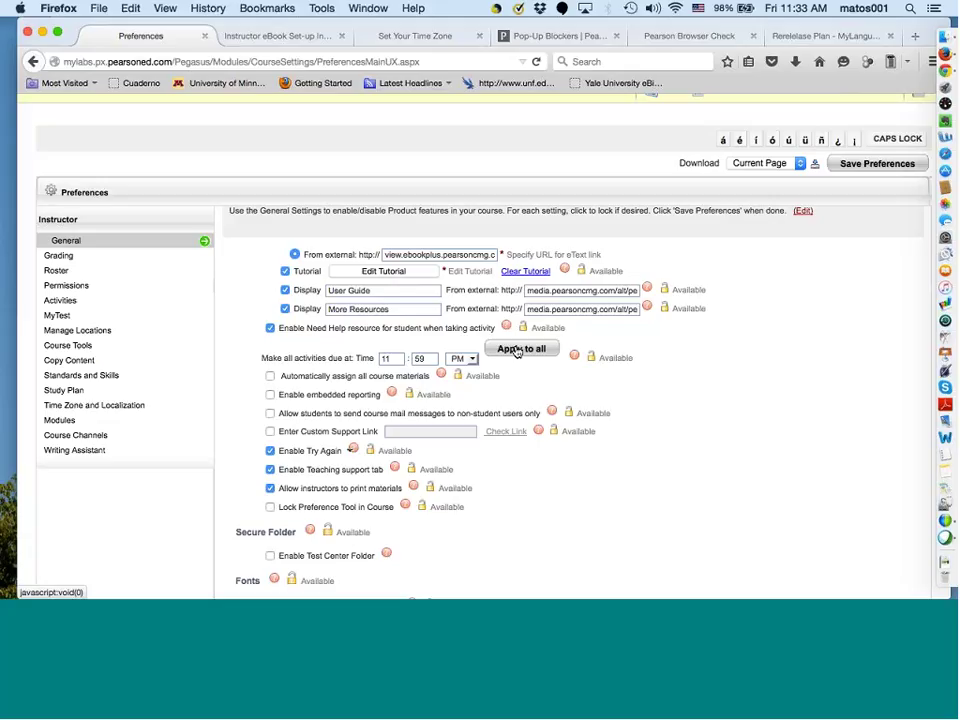
pyautogui.scroll(-3, 476, 434)
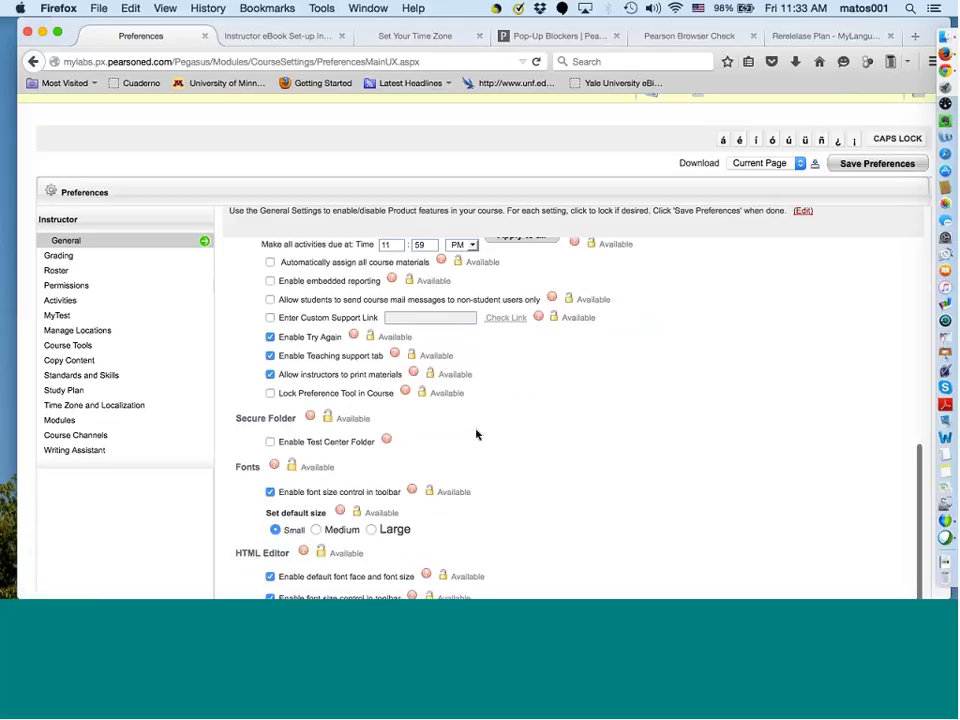
pyautogui.scroll(4, 476, 434)
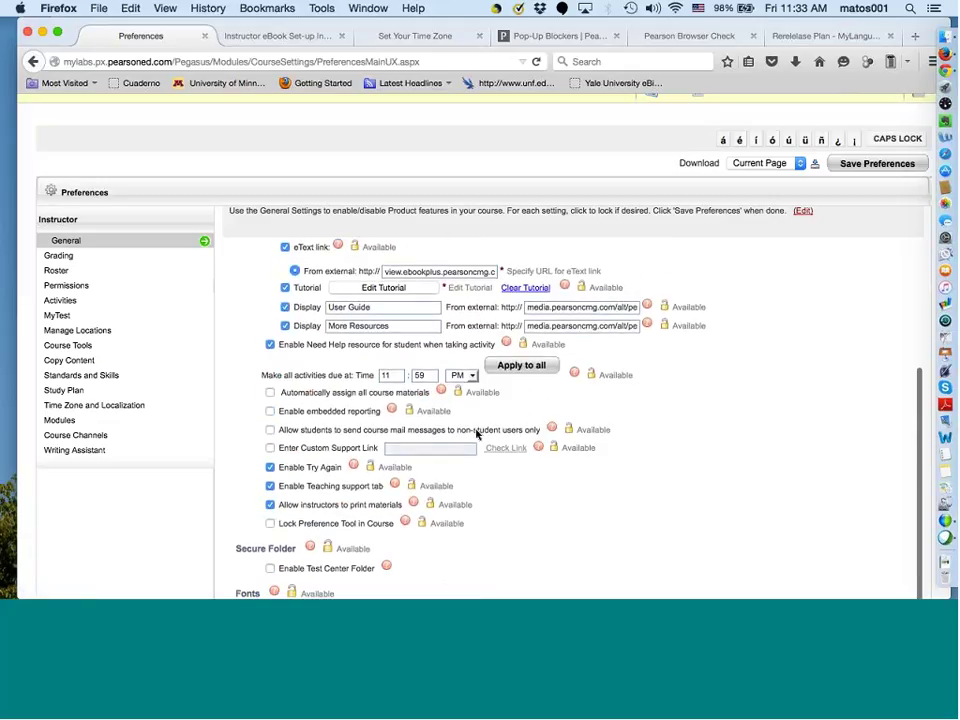
pyautogui.scroll(2, 476, 434)
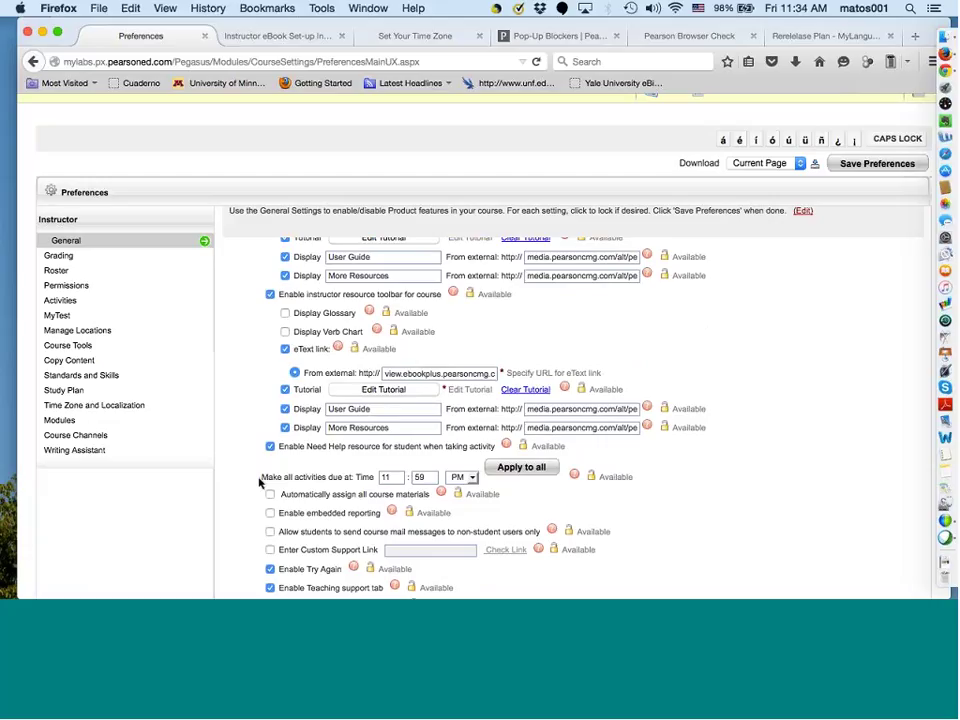
# - Open the Time Zone and Localization preferences and browse the Default Course Time Zone choices without changing the selection
pyautogui.click(162, 406)
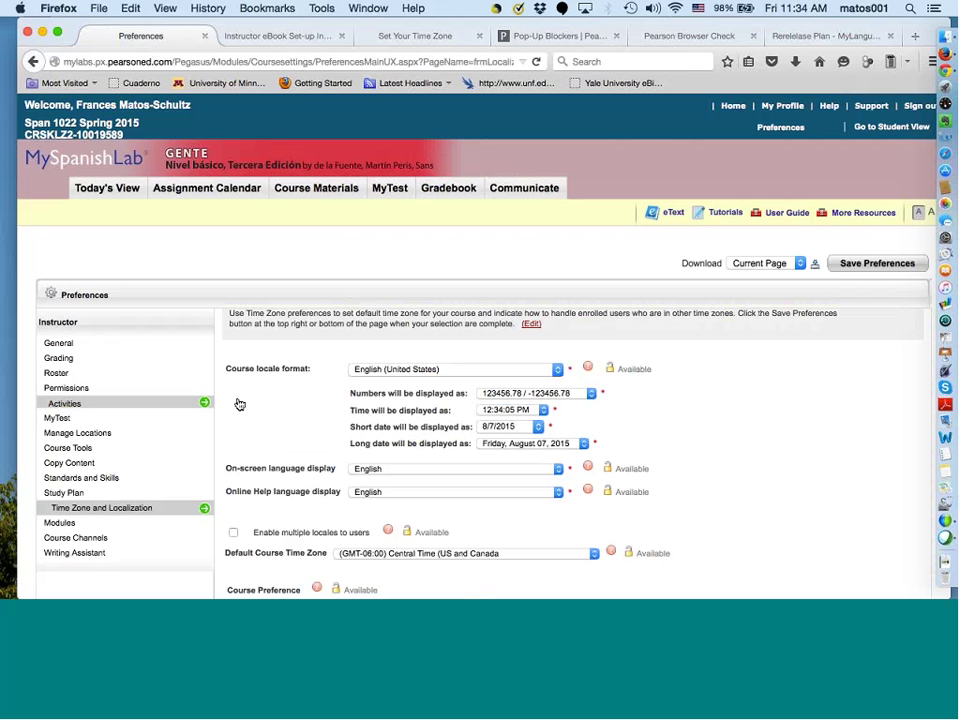
pyautogui.scroll(-2, 338, 480)
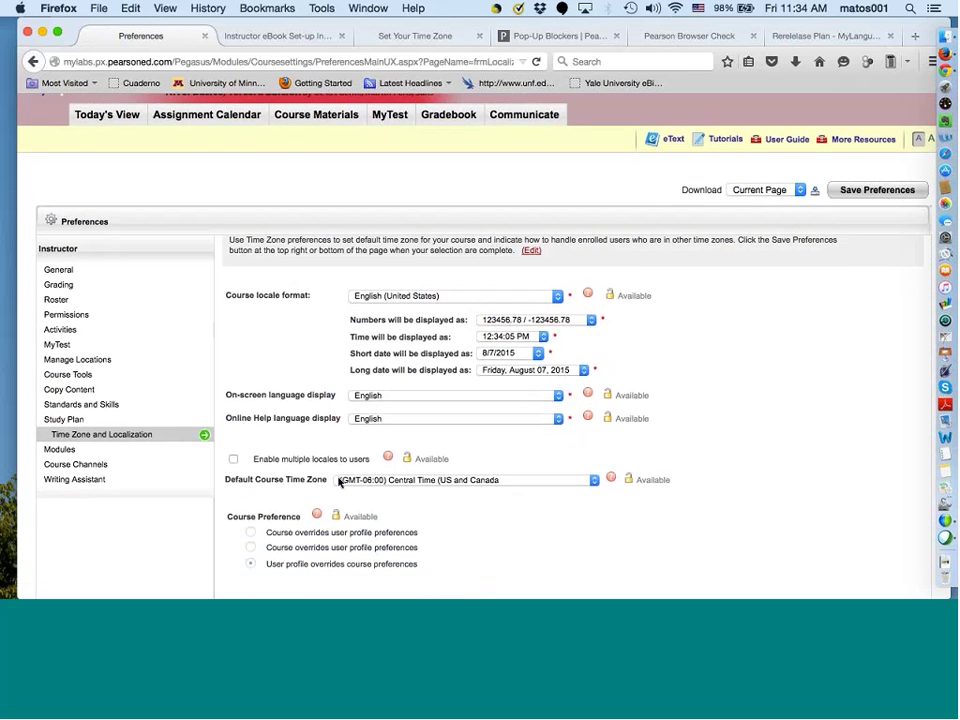
pyautogui.scroll(-1, 338, 480)
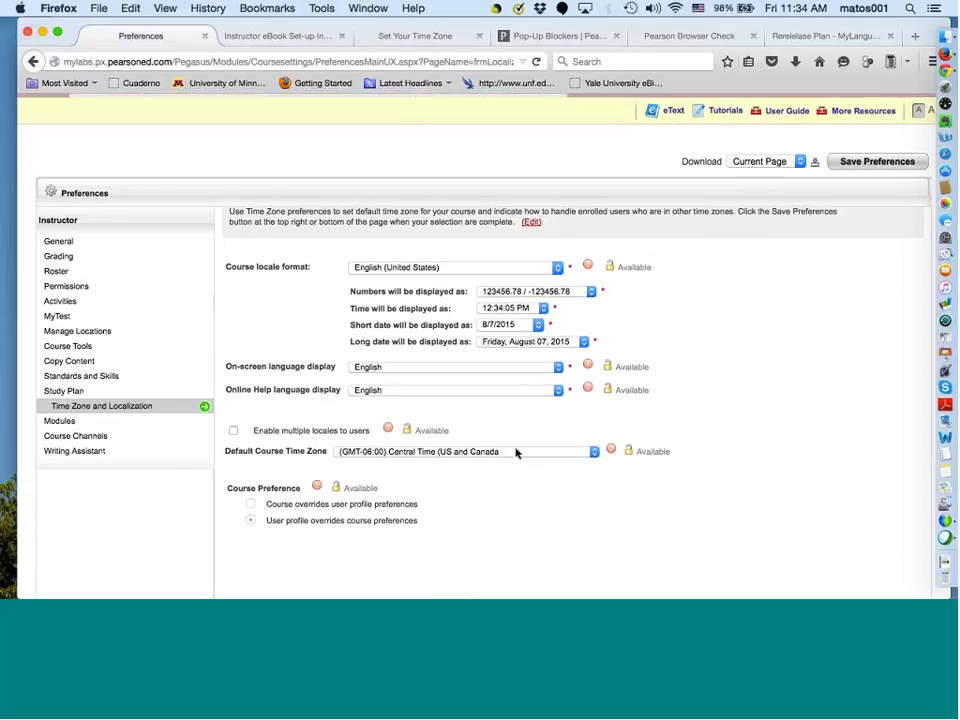
pyautogui.scroll(-2, 546, 486)
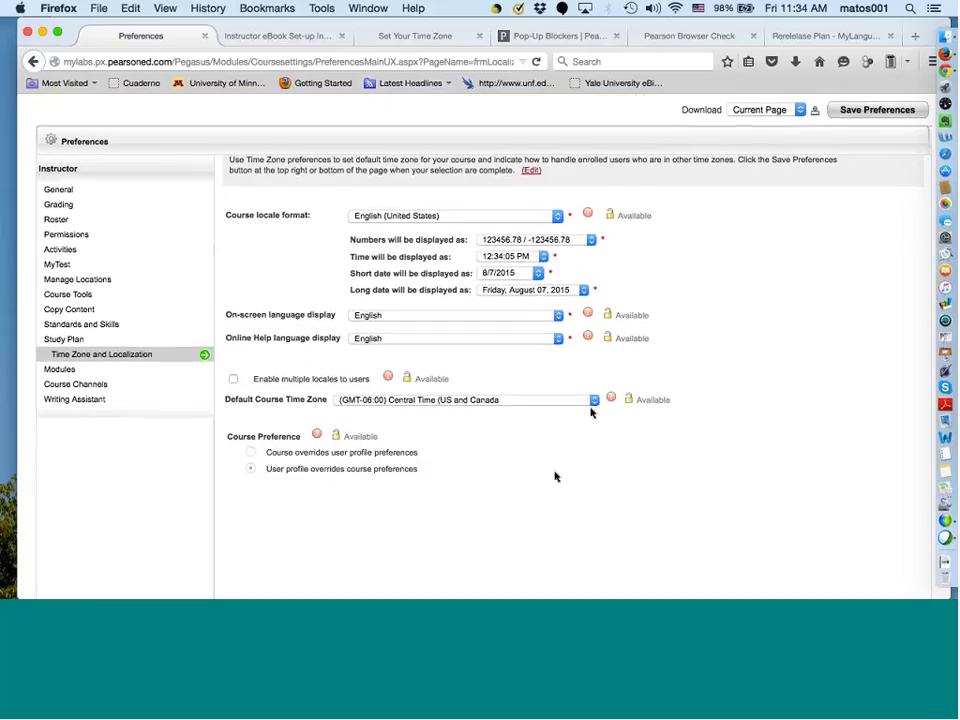
pyautogui.click(591, 404)
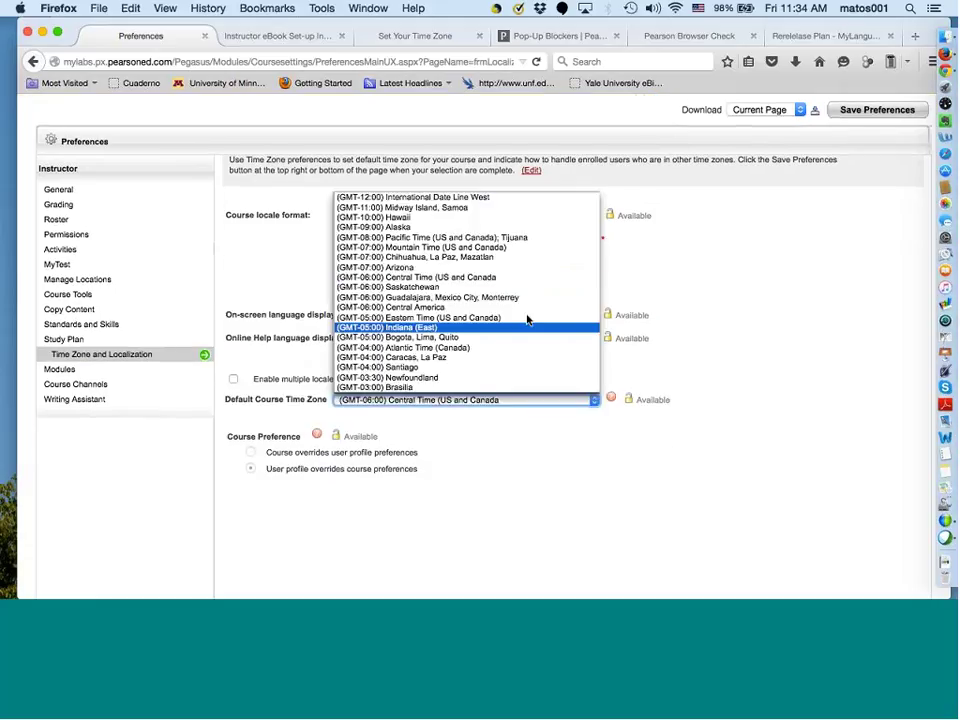
pyautogui.scroll(-15, 529, 326)
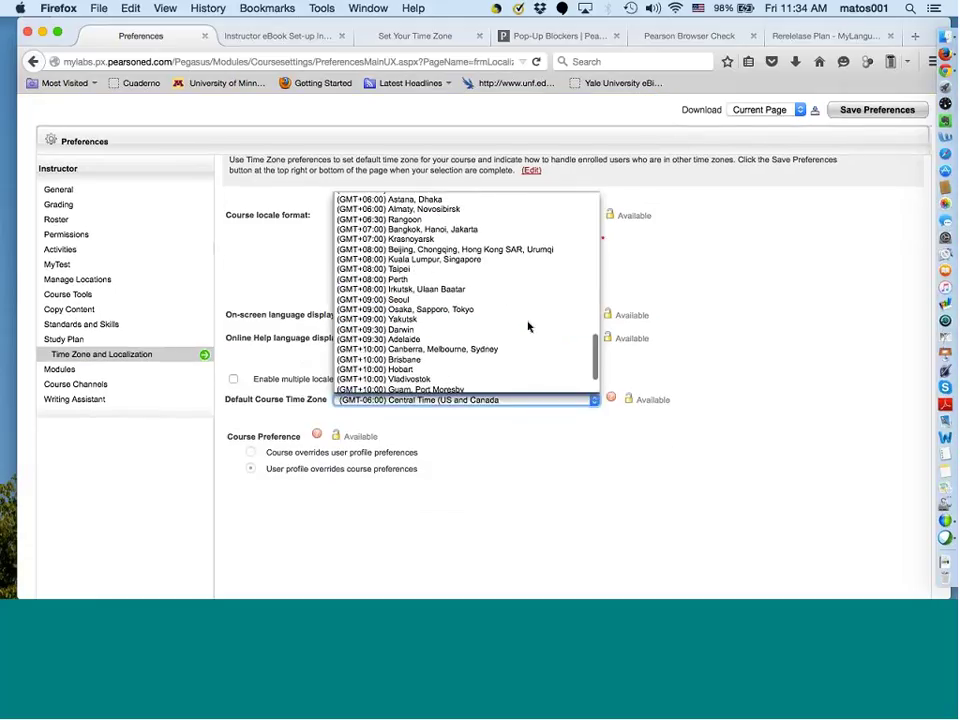
pyautogui.scroll(-2, 529, 326)
pyautogui.scroll(10, 529, 326)
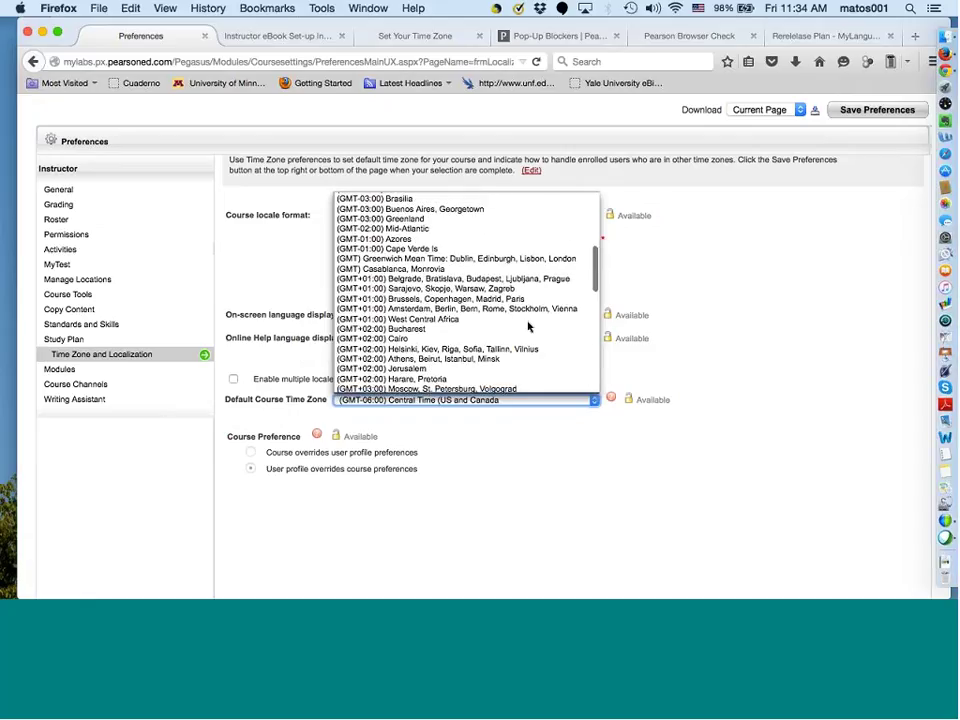
pyautogui.scroll(5, 529, 326)
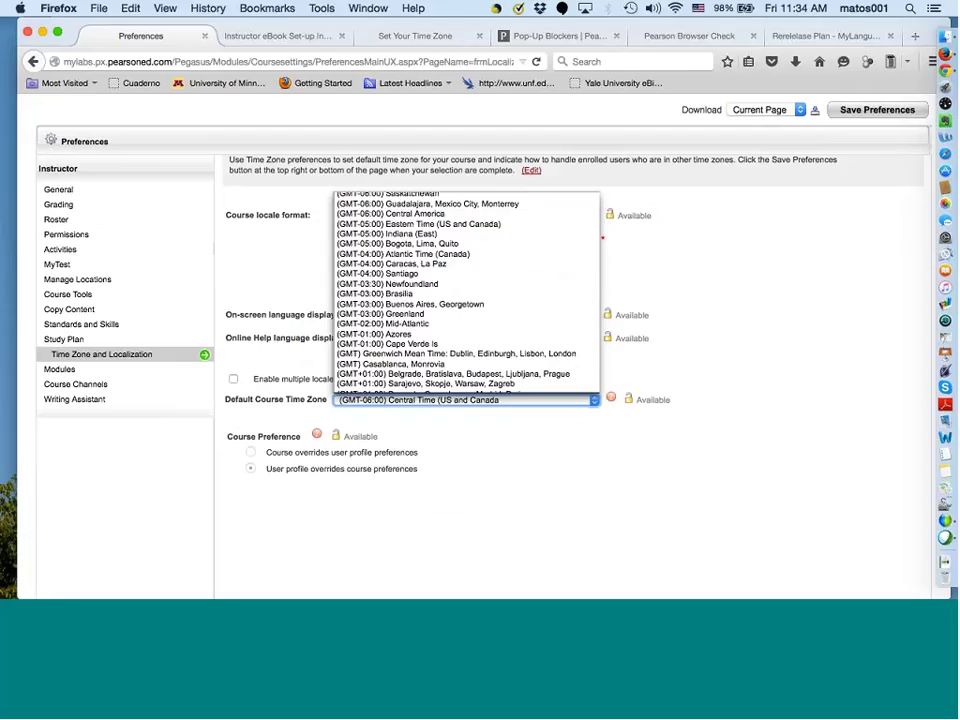
pyautogui.scroll(3, 490, 291)
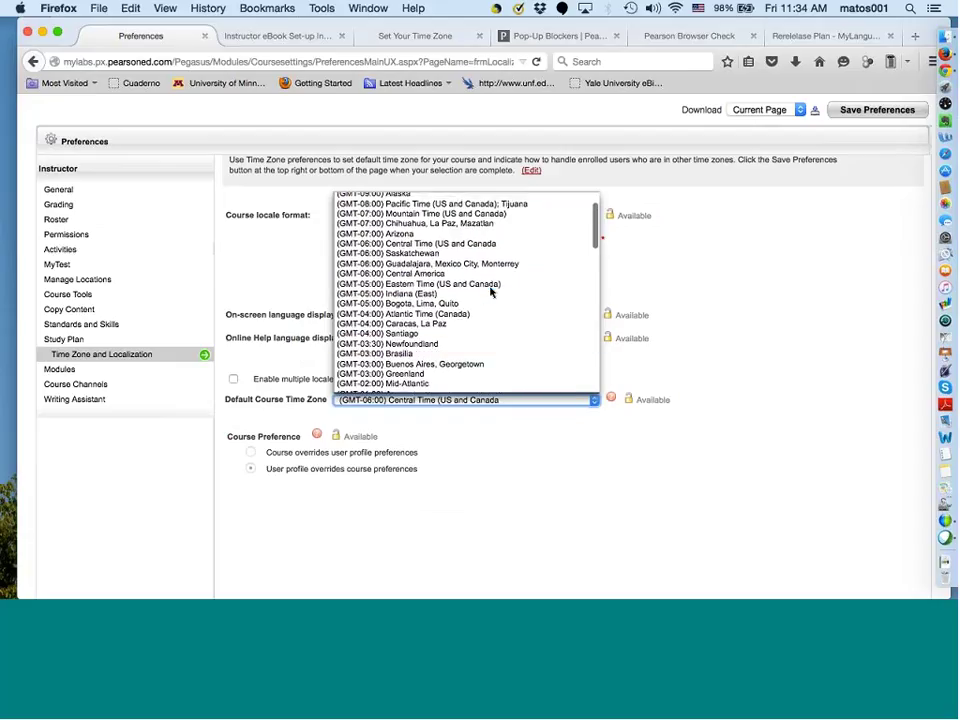
pyautogui.click(701, 370)
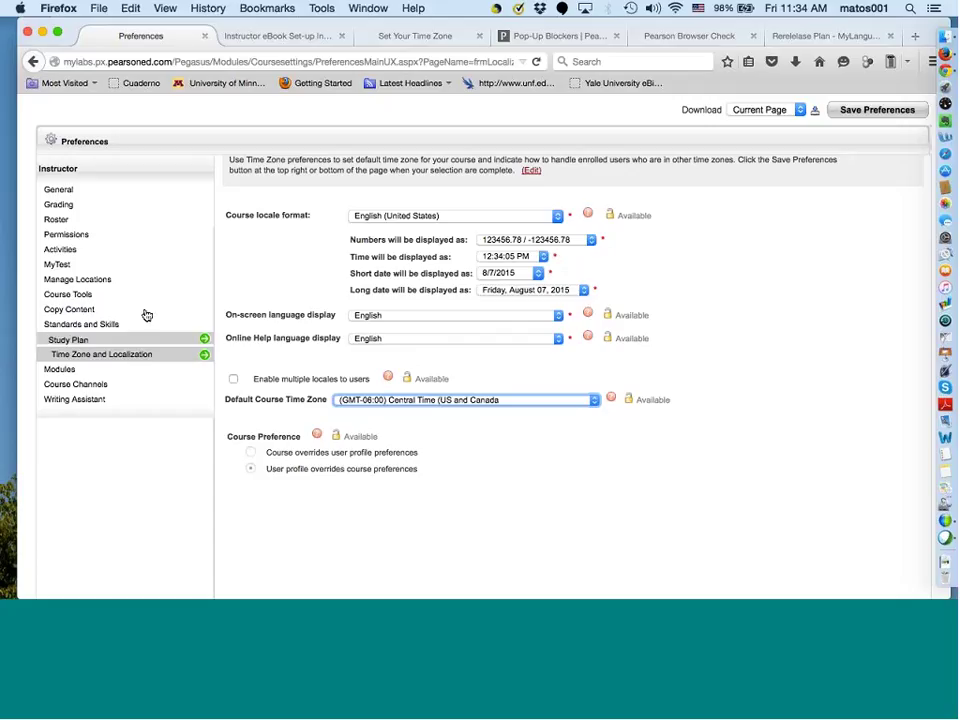
# - Return to the General preferences and review the settings through Fonts and HTML Editor to the save option at the end
pyautogui.click(97, 191)
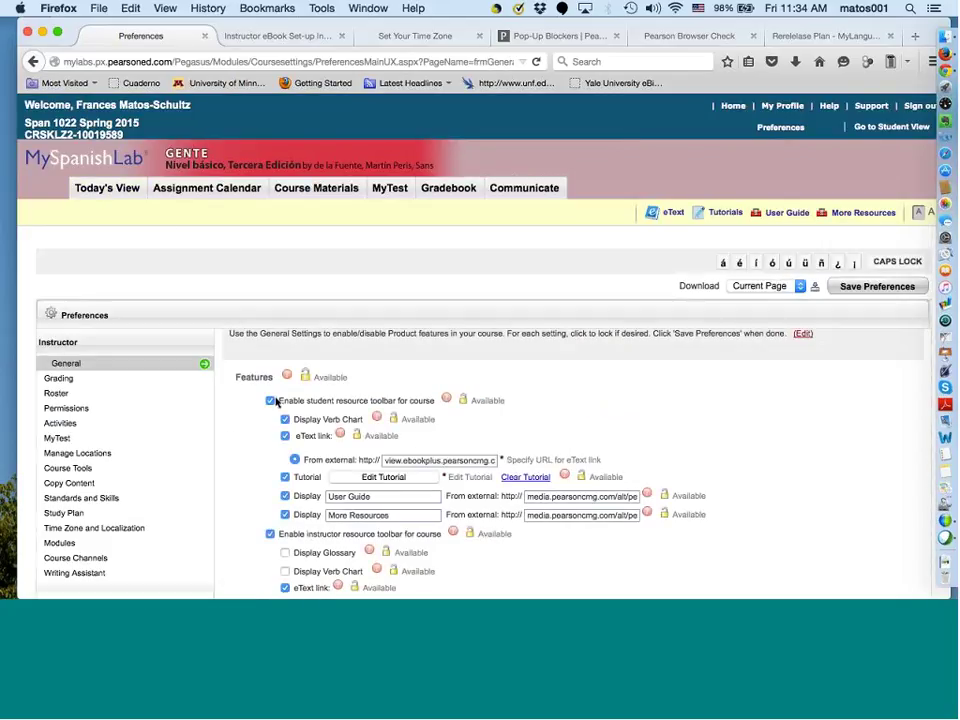
pyautogui.scroll(-5, 290, 456)
pyautogui.scroll(-2, 285, 465)
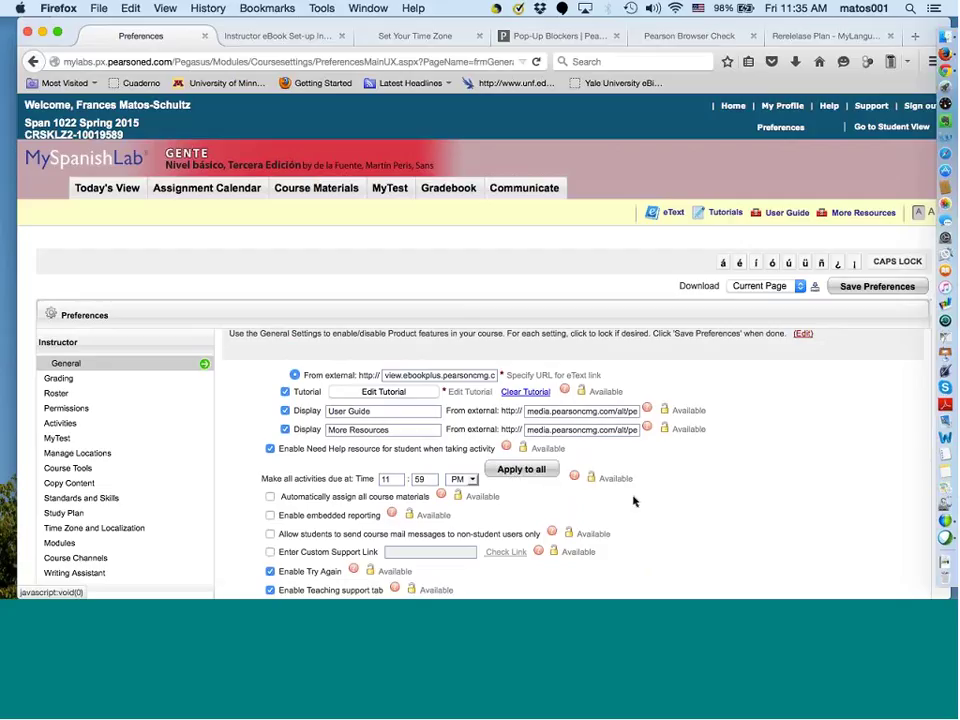
pyautogui.scroll(-4, 634, 499)
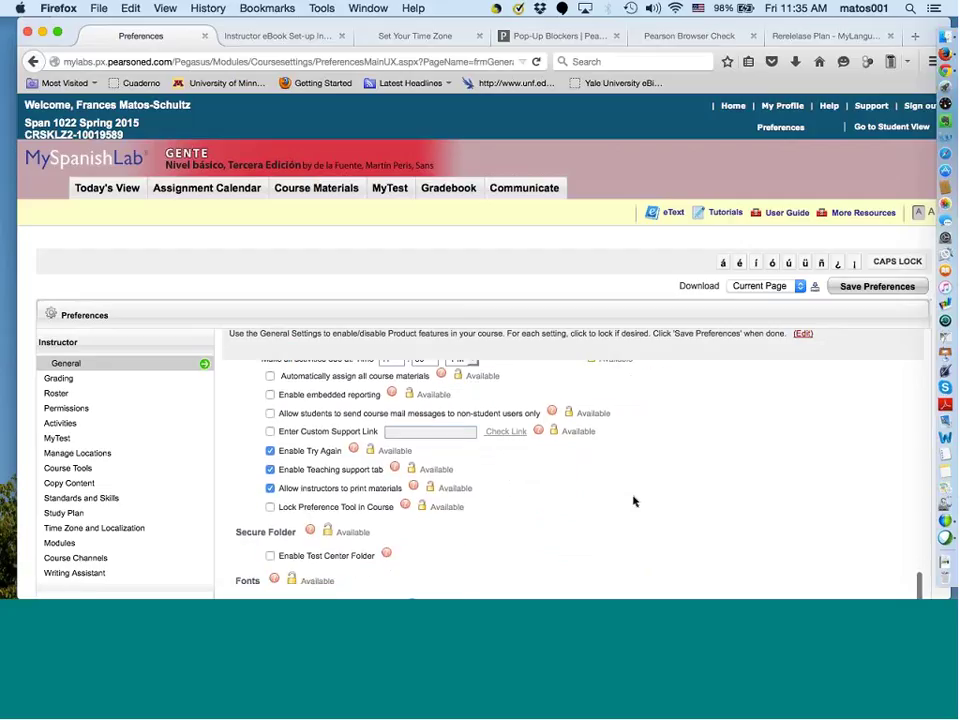
pyautogui.scroll(-5, 589, 328)
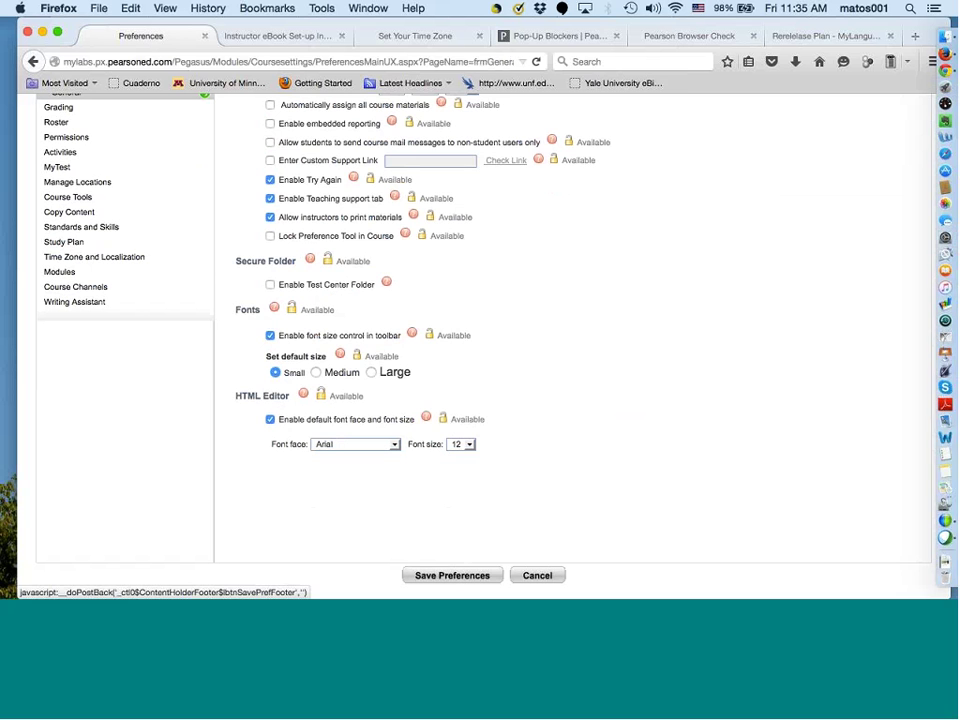
pyautogui.scroll(7, 557, 373)
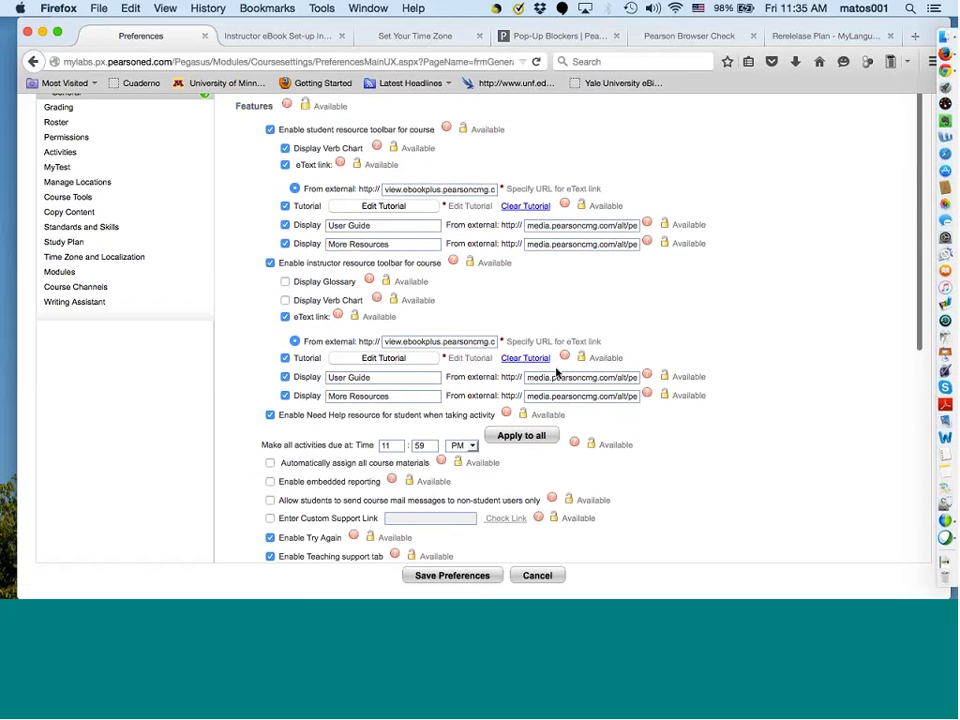
pyautogui.scroll(3, 138, 222)
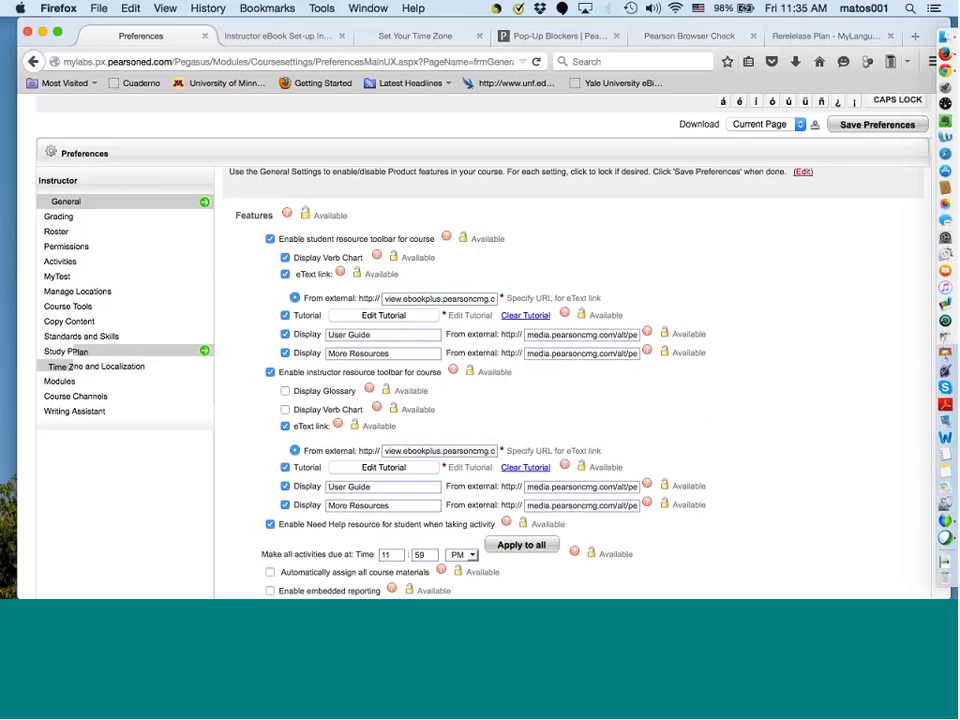
# - Open the Grading preferences and review the main Gradebook settings for score display, class average, default items, sort order, student list and rounding
pyautogui.click(86, 221)
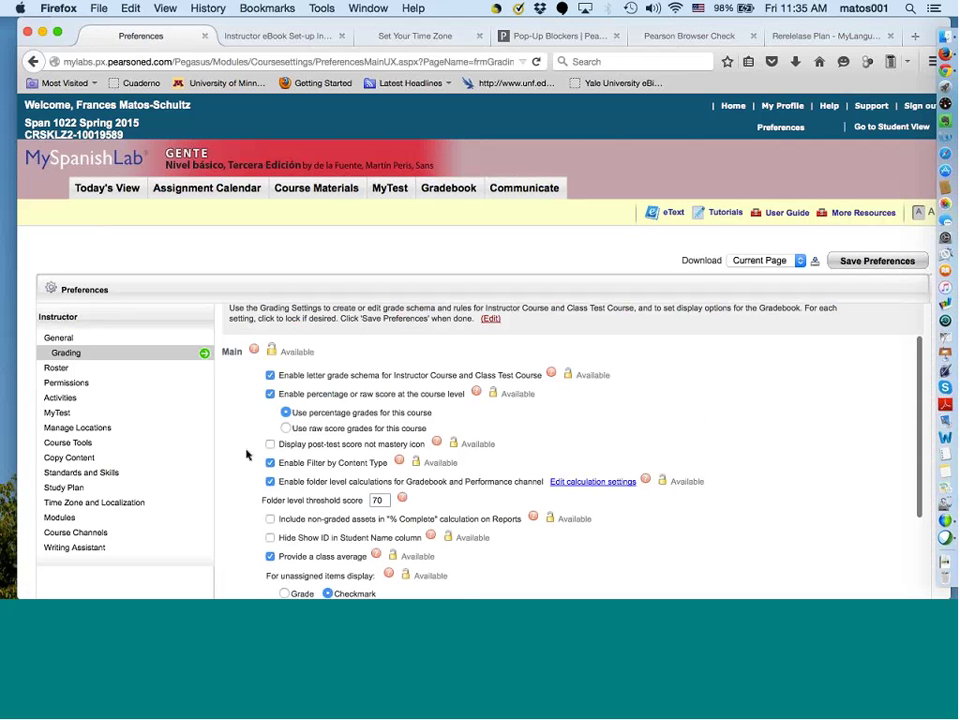
pyautogui.scroll(-2, 246, 455)
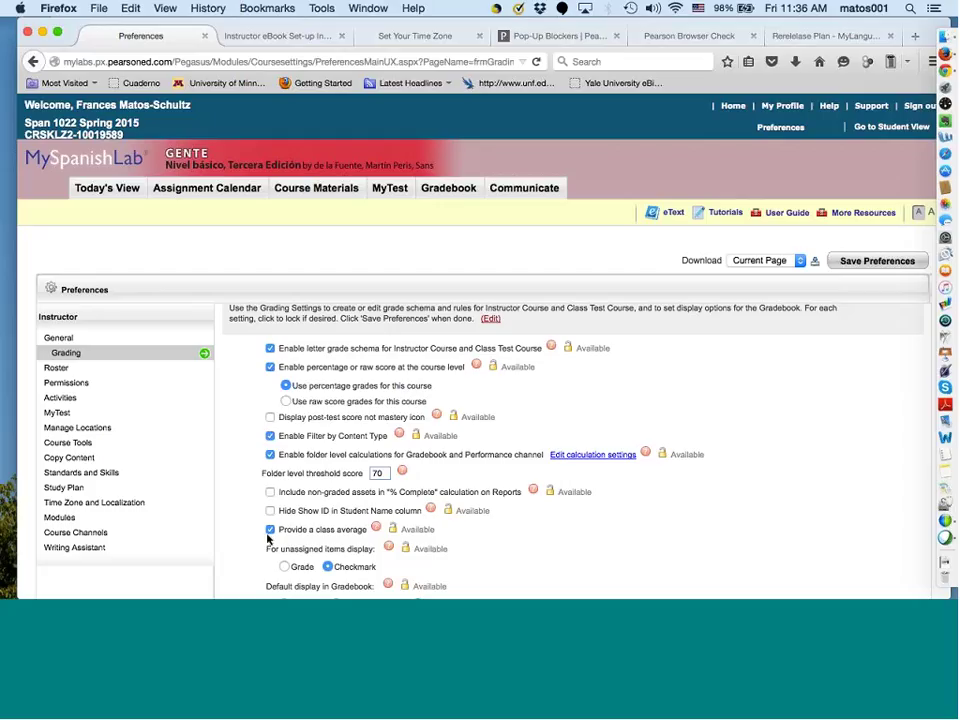
pyautogui.scroll(-2, 424, 559)
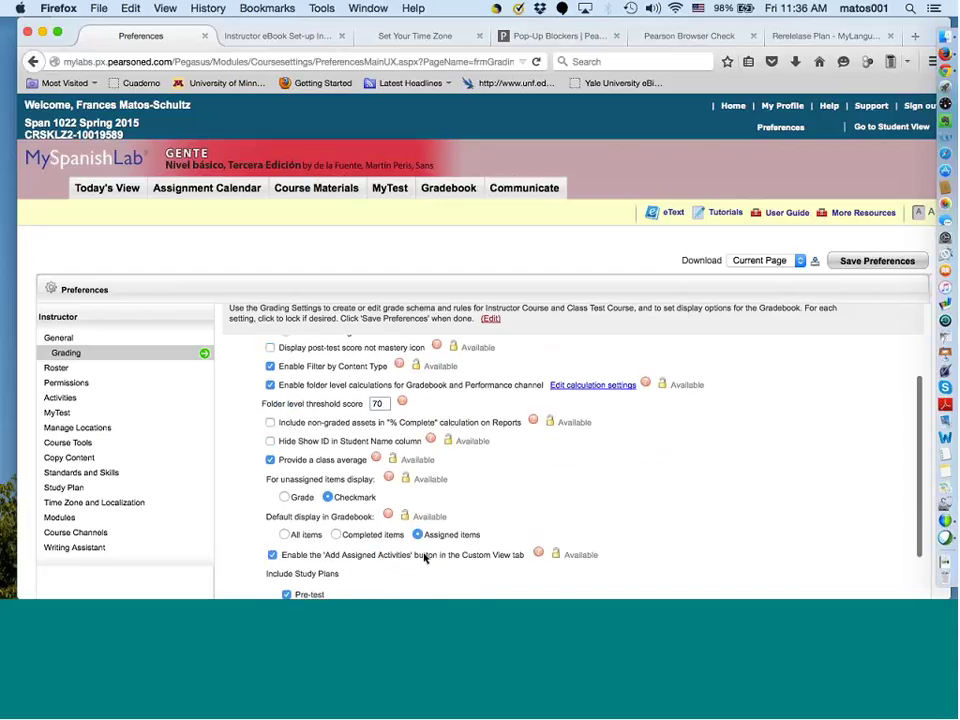
pyautogui.scroll(-3, 424, 559)
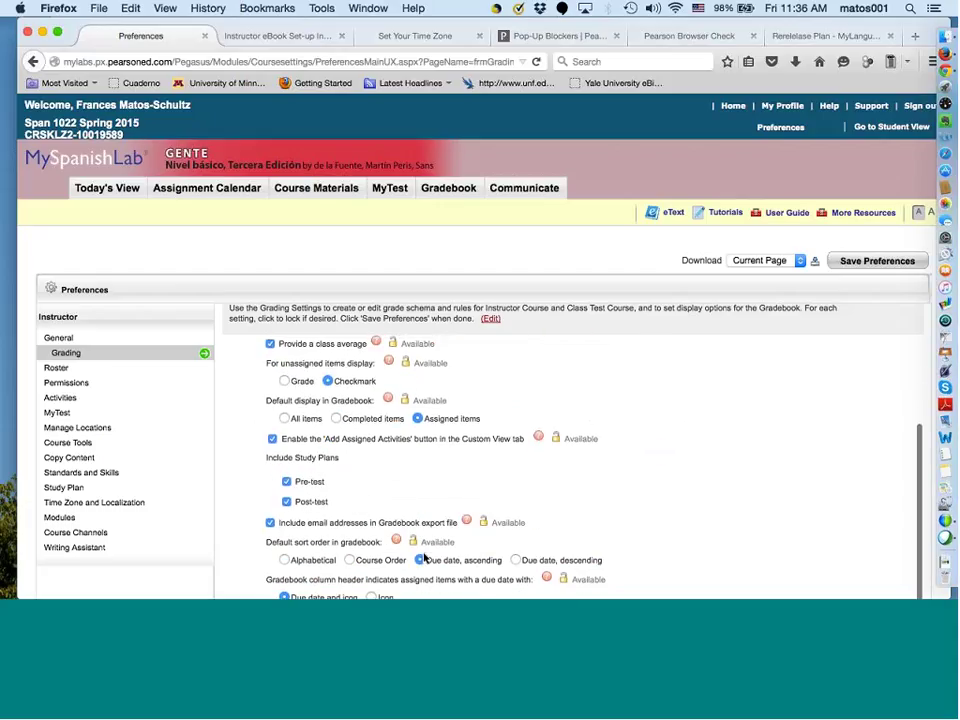
pyautogui.scroll(-2, 424, 559)
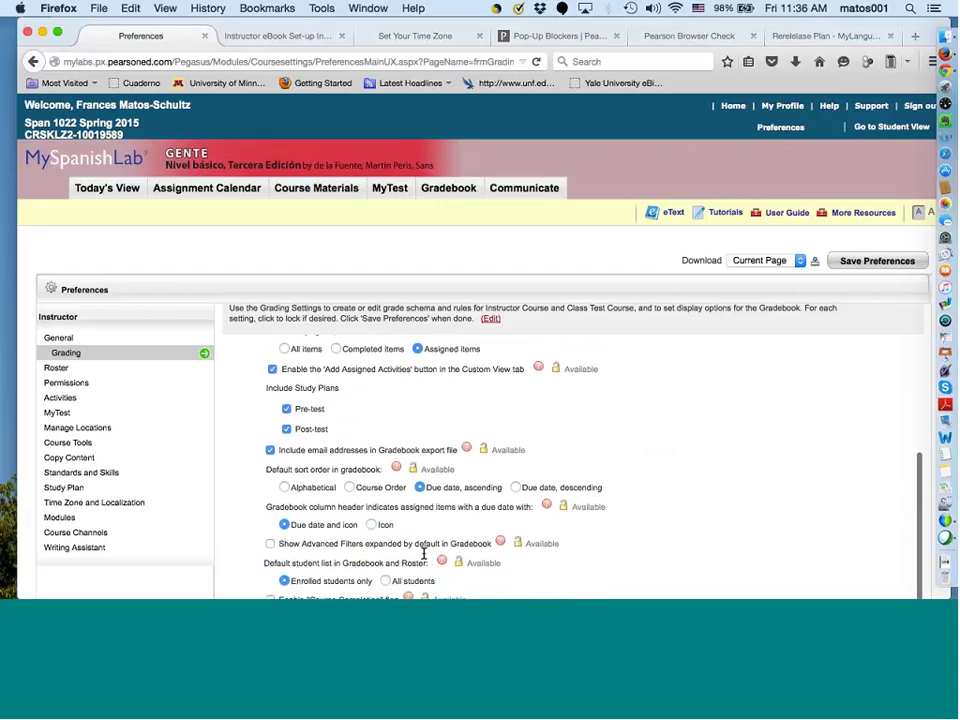
pyautogui.scroll(-1, 424, 555)
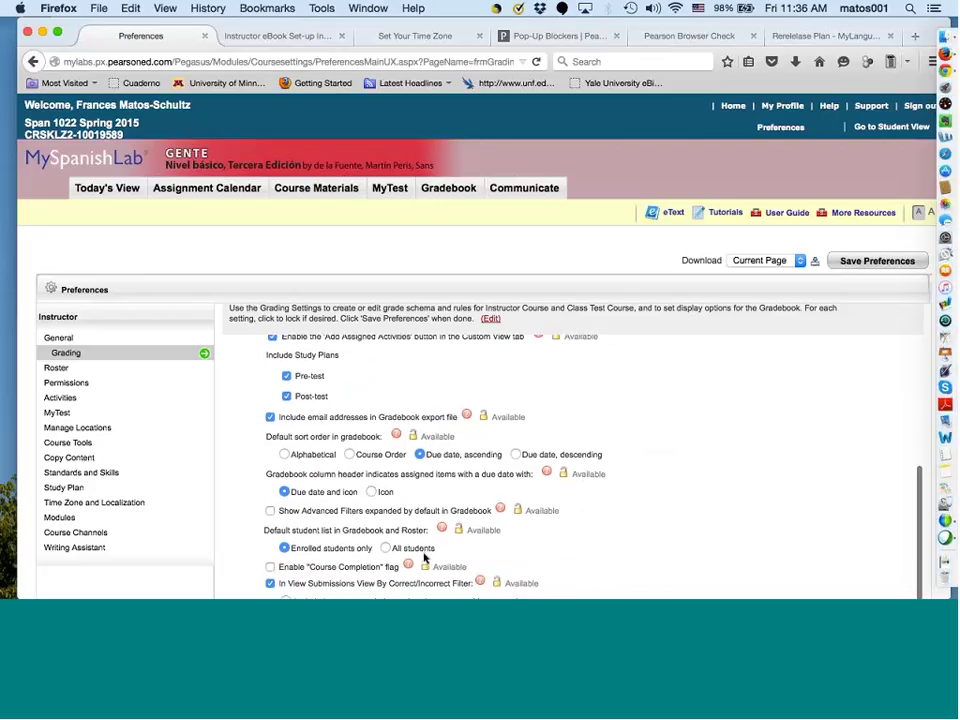
pyautogui.scroll(-3, 424, 557)
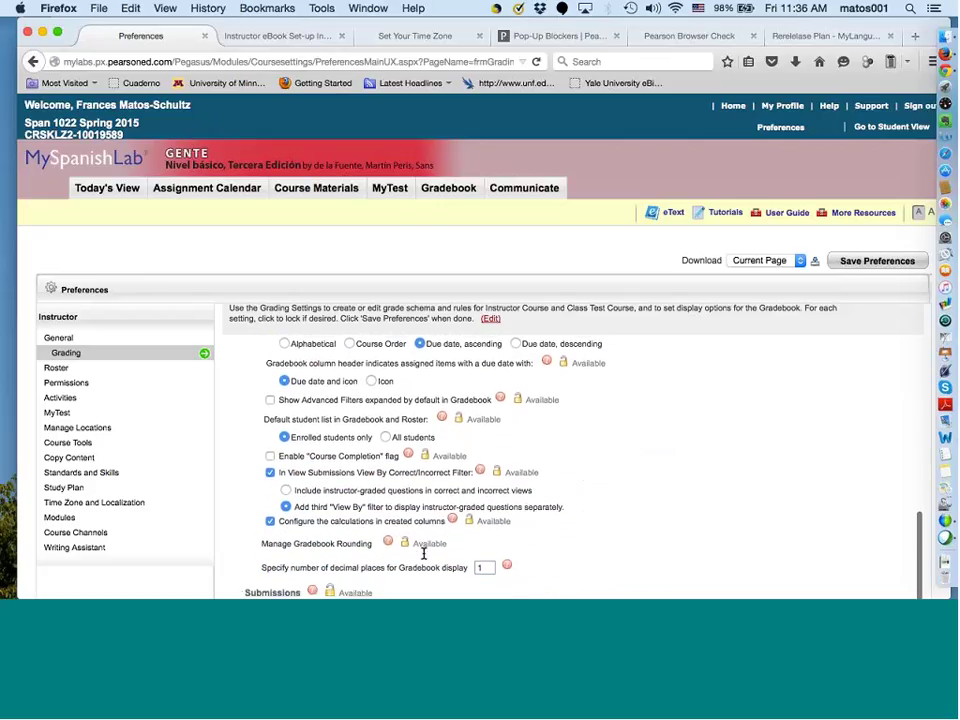
pyautogui.scroll(-2, 424, 555)
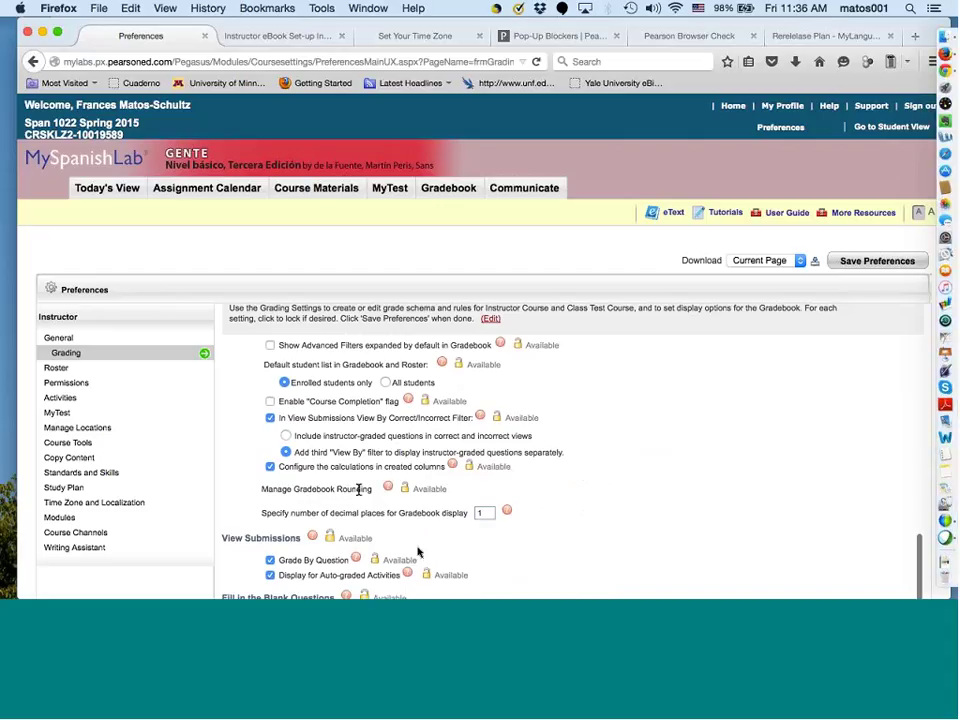
pyautogui.scroll(-2, 491, 548)
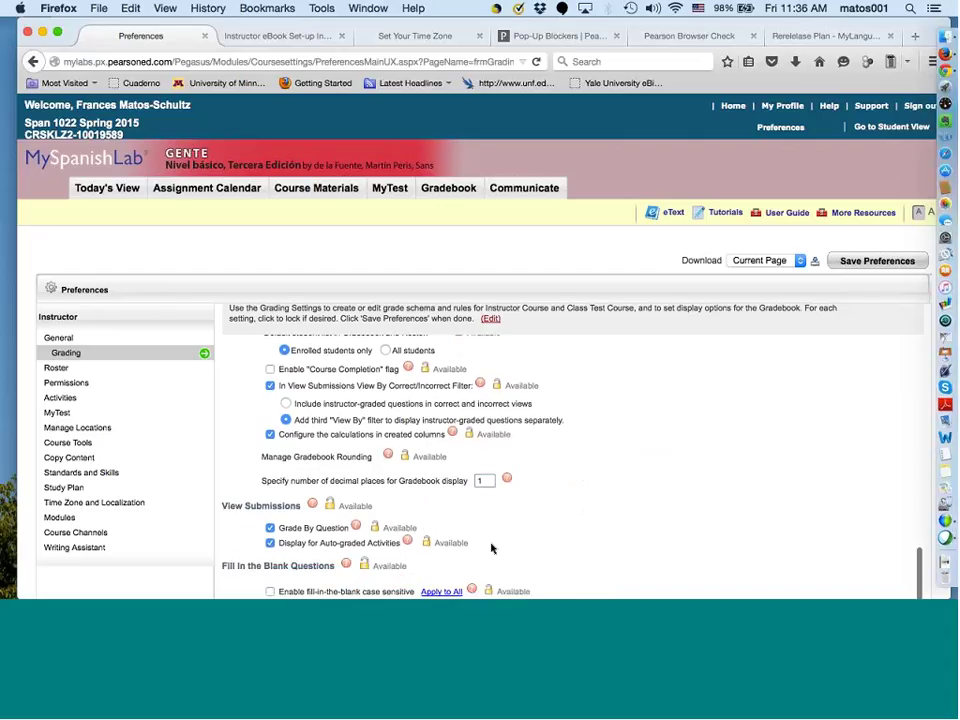
# - Review the grading rules for Fill in the Blank Questions, Accents and partial credit, and the Grade Schemas list
pyautogui.scroll(-3, 491, 548)
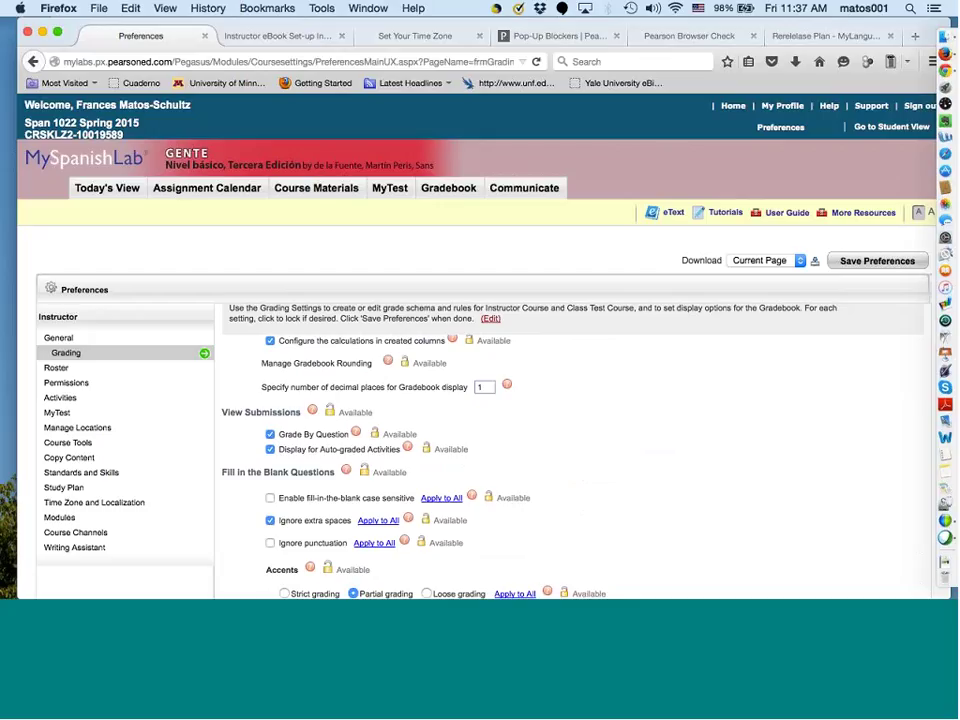
pyautogui.scroll(-1, 277, 509)
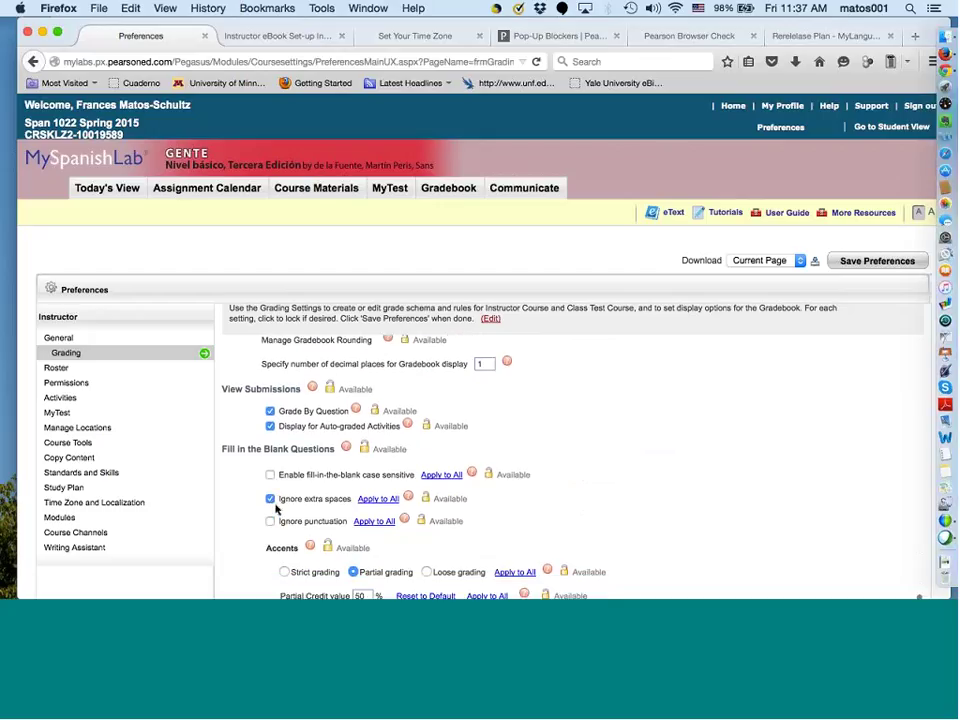
pyautogui.scroll(-3, 276, 509)
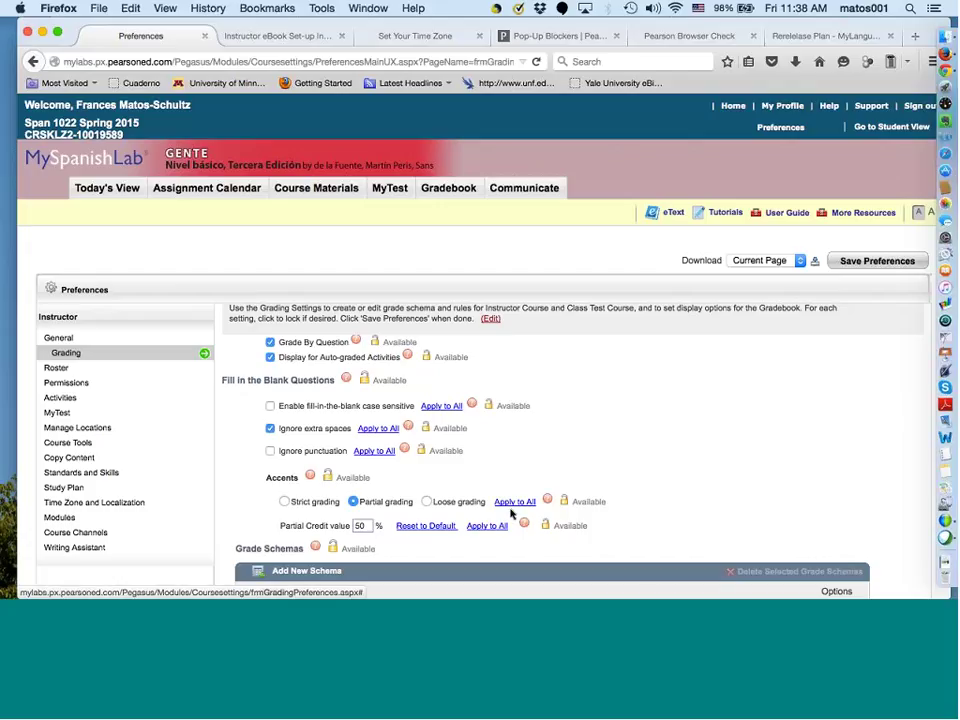
pyautogui.scroll(-1, 517, 526)
pyautogui.scroll(-5, 517, 526)
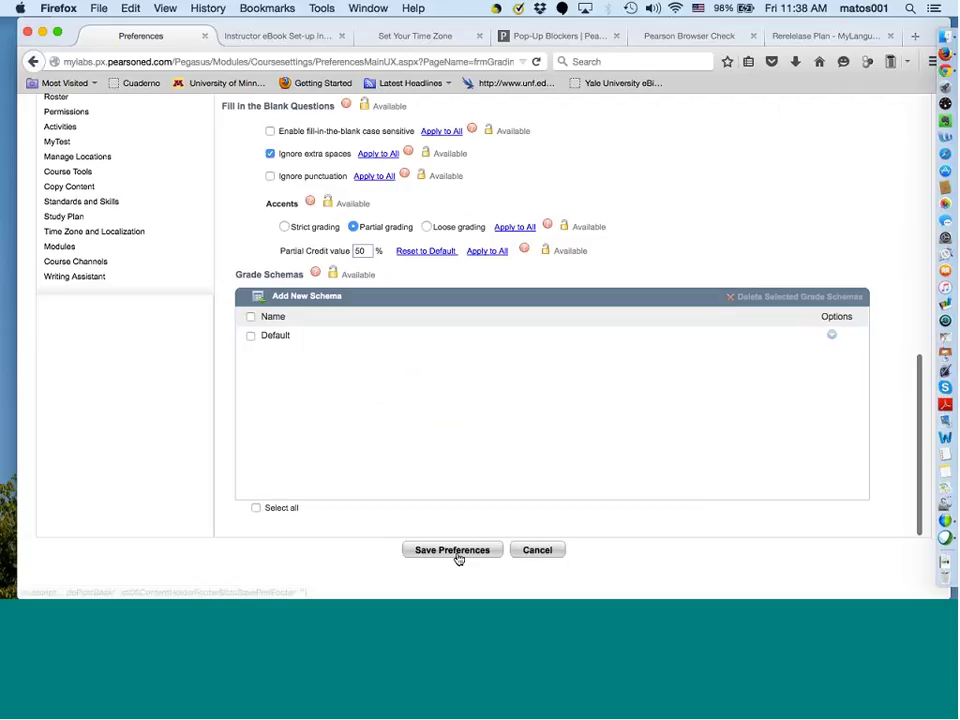
# - Review the Grading preferences once more from the Main settings through View Submissions, Fill in the Blank Questions, Accents and Grade Schemas to the save option
pyautogui.scroll(12, 684, 225)
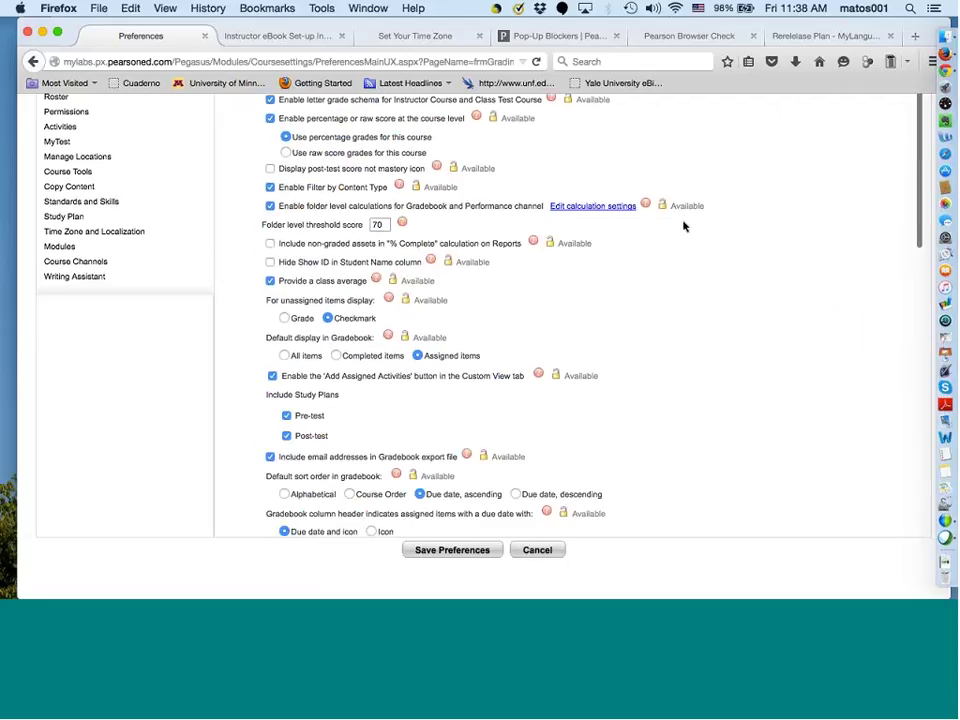
pyautogui.scroll(1, 684, 225)
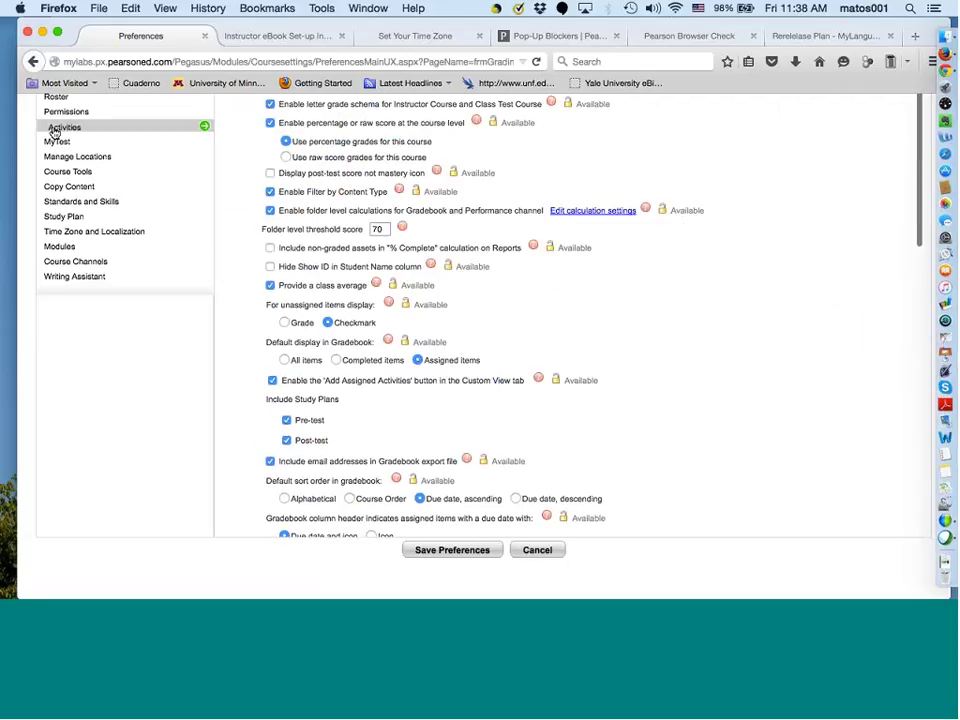
pyautogui.scroll(3, 97, 404)
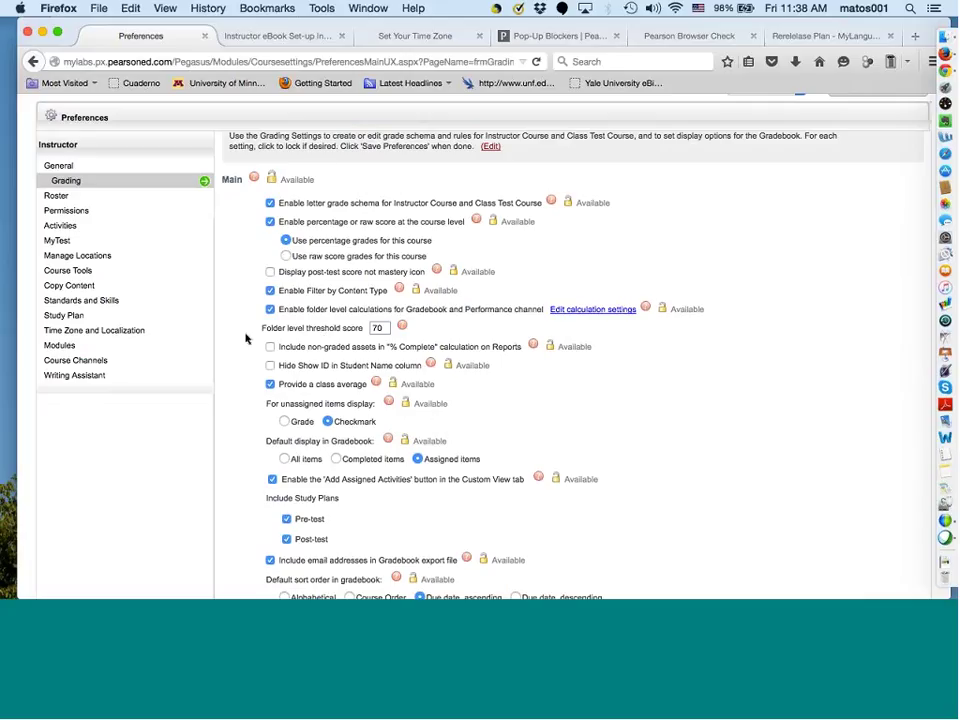
pyautogui.click(384, 325)
pyautogui.scroll(-5, 355, 437)
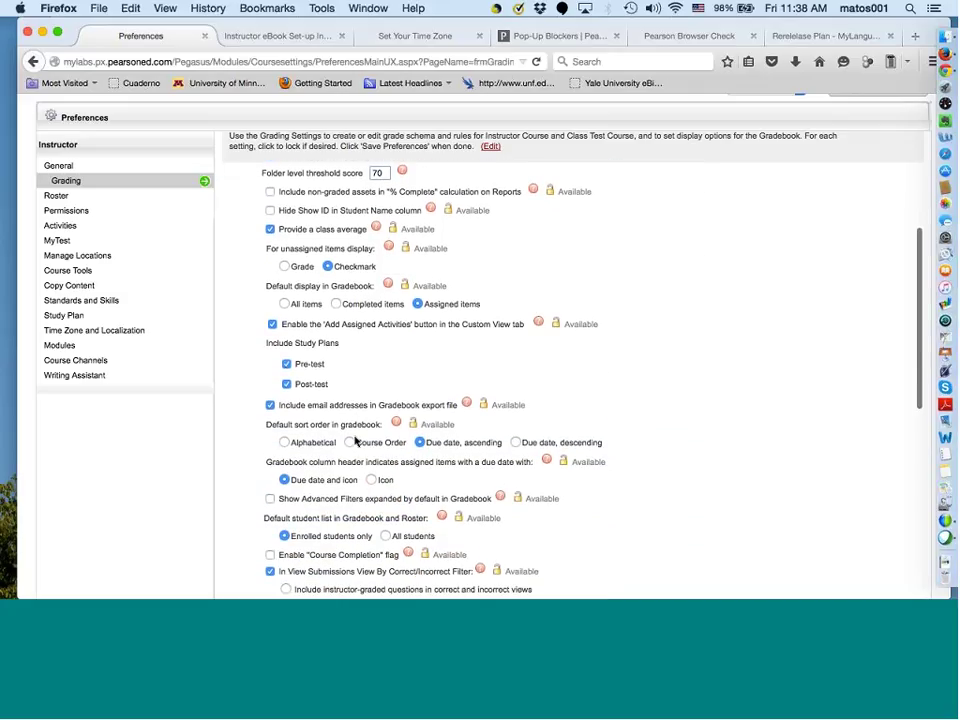
pyautogui.scroll(-8, 355, 441)
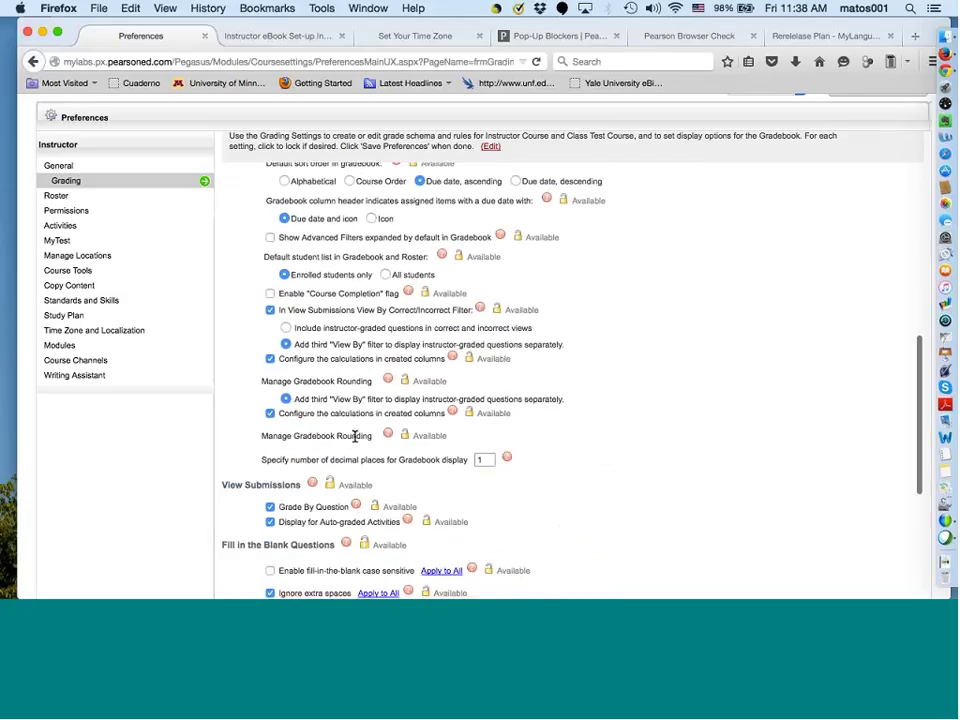
pyautogui.scroll(-5, 355, 437)
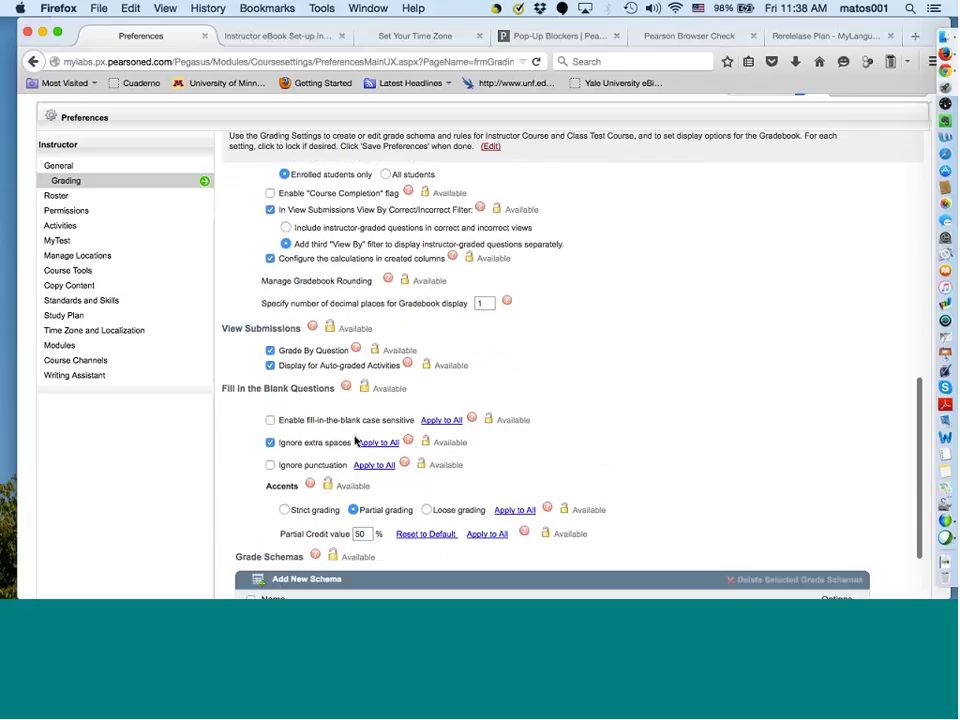
pyautogui.scroll(-2, 355, 439)
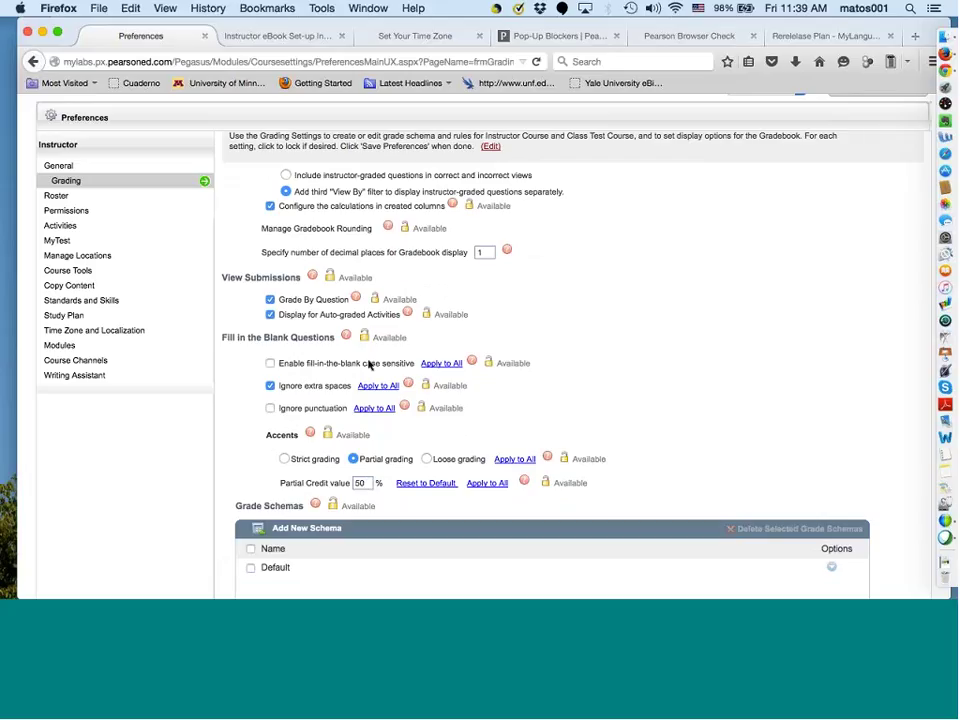
pyautogui.scroll(-5, 454, 348)
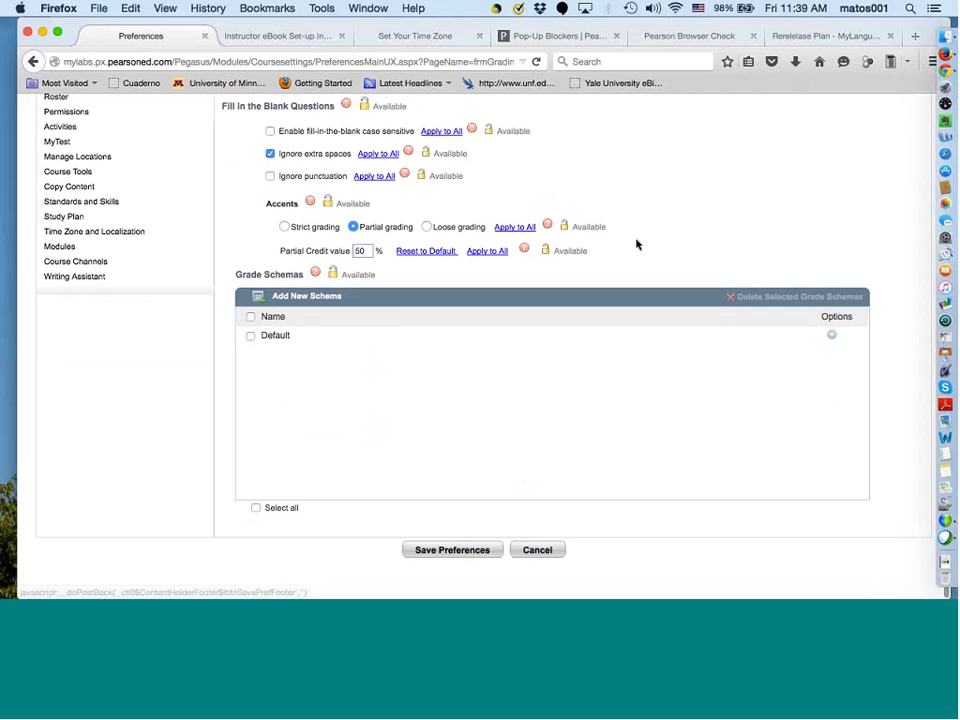
# - Open the Permissions preferences and review the Instructor and Teaching Assistant permissions for the Question Bank and Course Materials Library
pyautogui.scroll(2, 636, 243)
pyautogui.scroll(15, 636, 243)
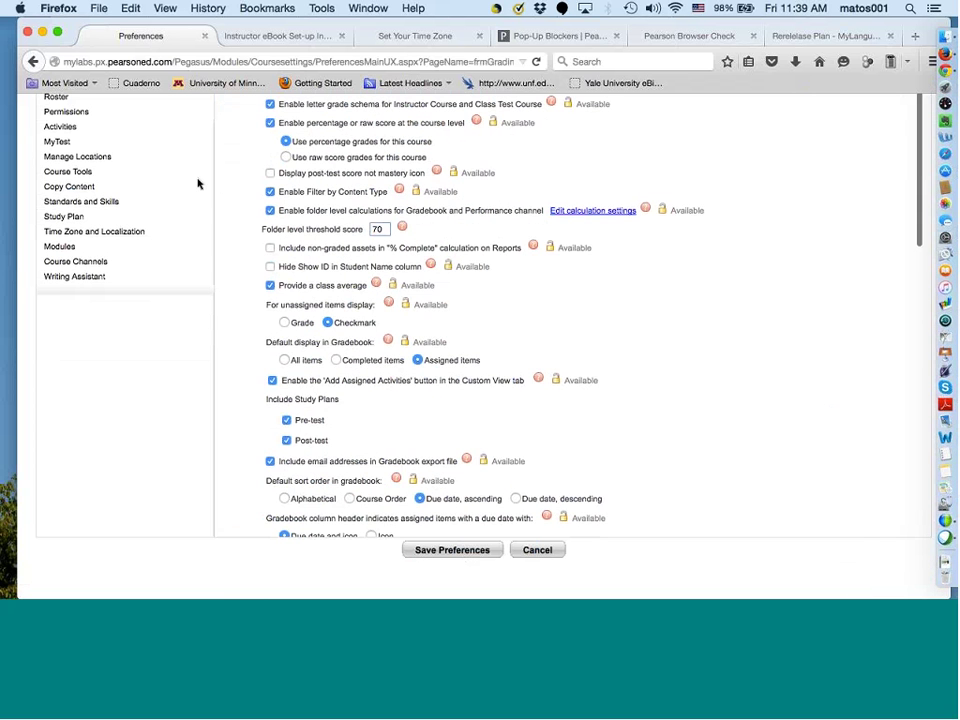
pyautogui.scroll(5, 190, 175)
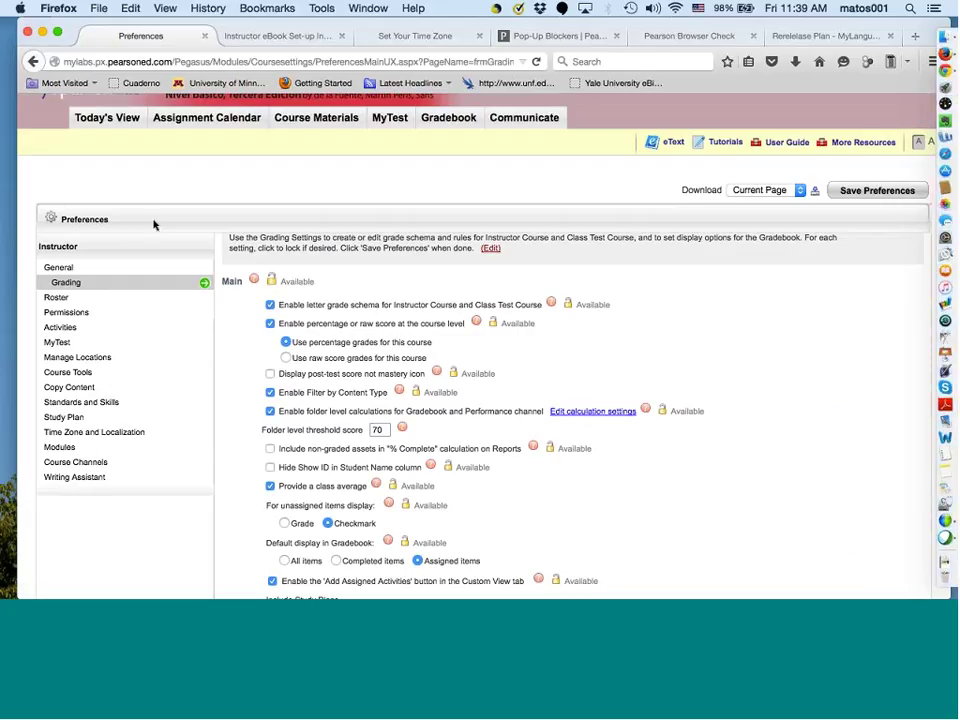
pyautogui.click(90, 313)
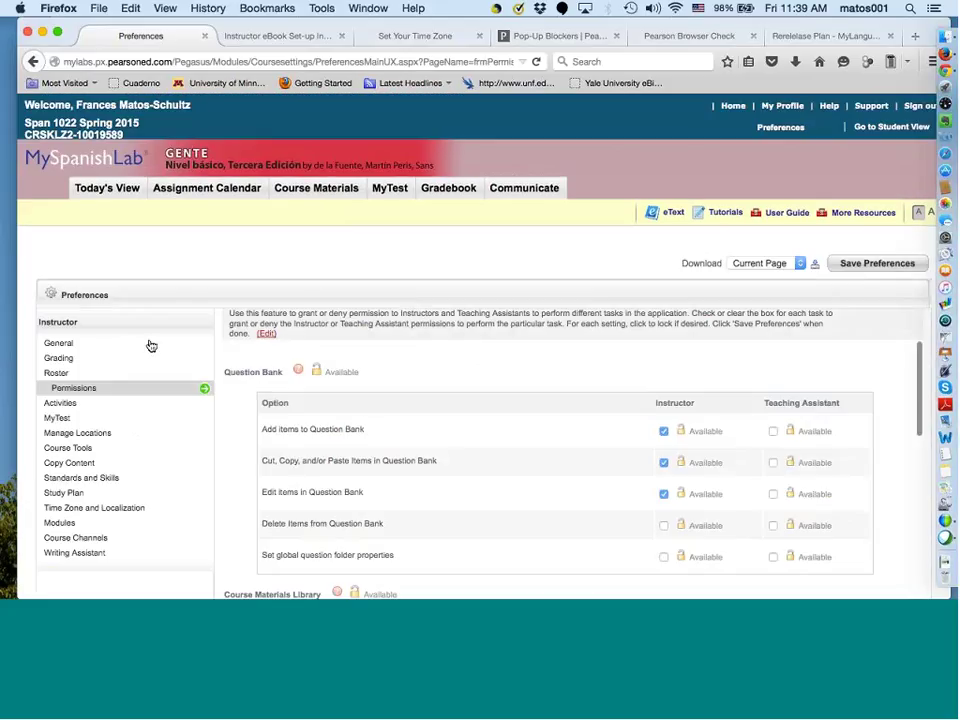
pyautogui.scroll(-3, 238, 482)
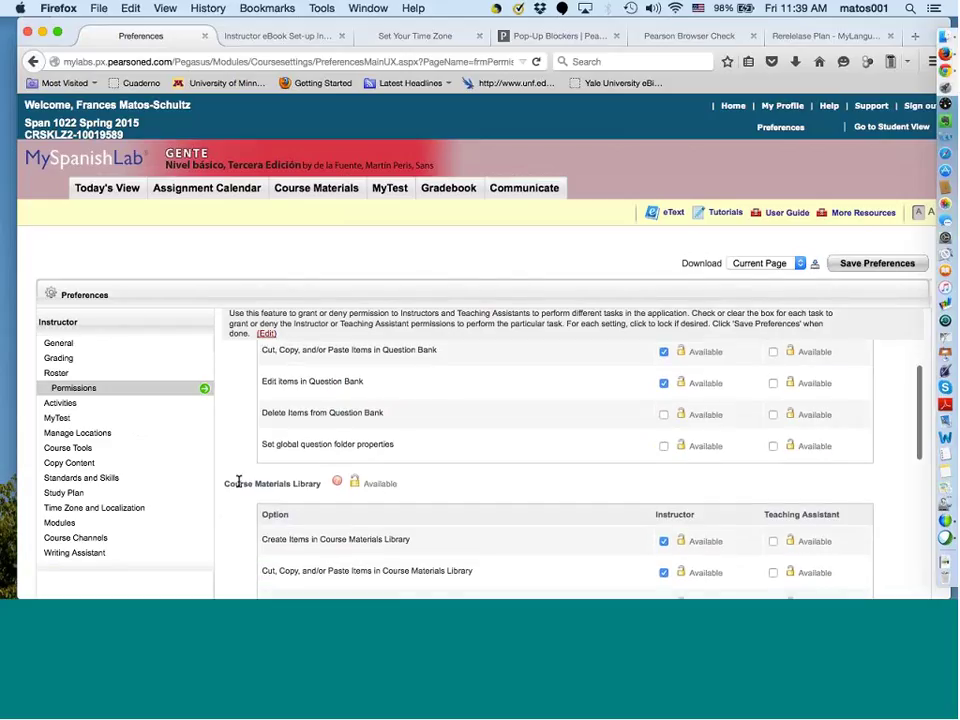
pyautogui.scroll(2, 239, 484)
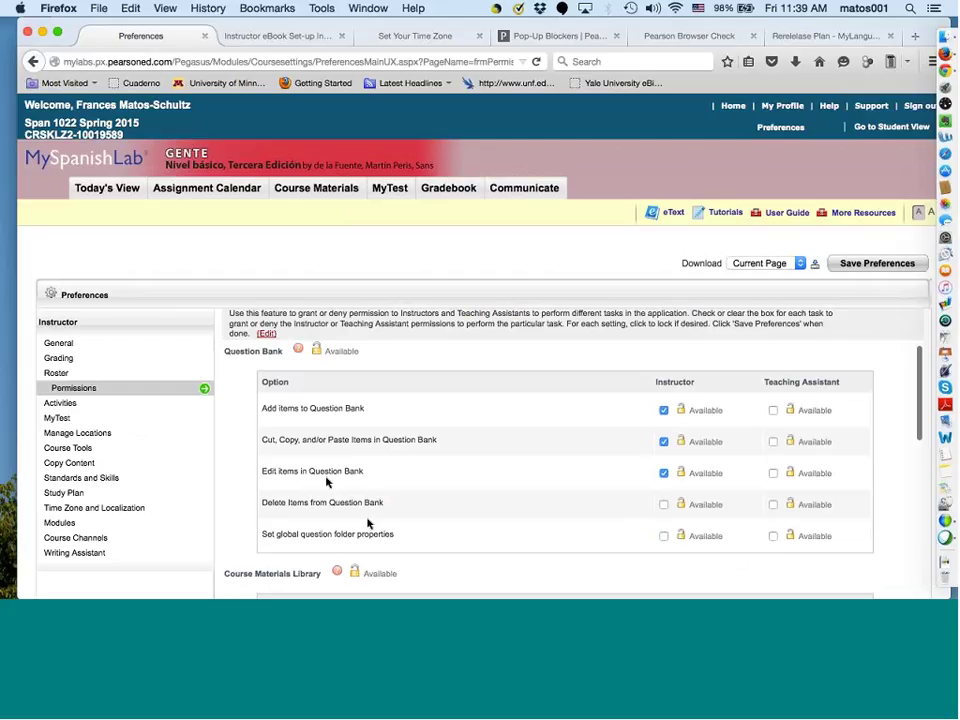
pyautogui.scroll(-3, 395, 536)
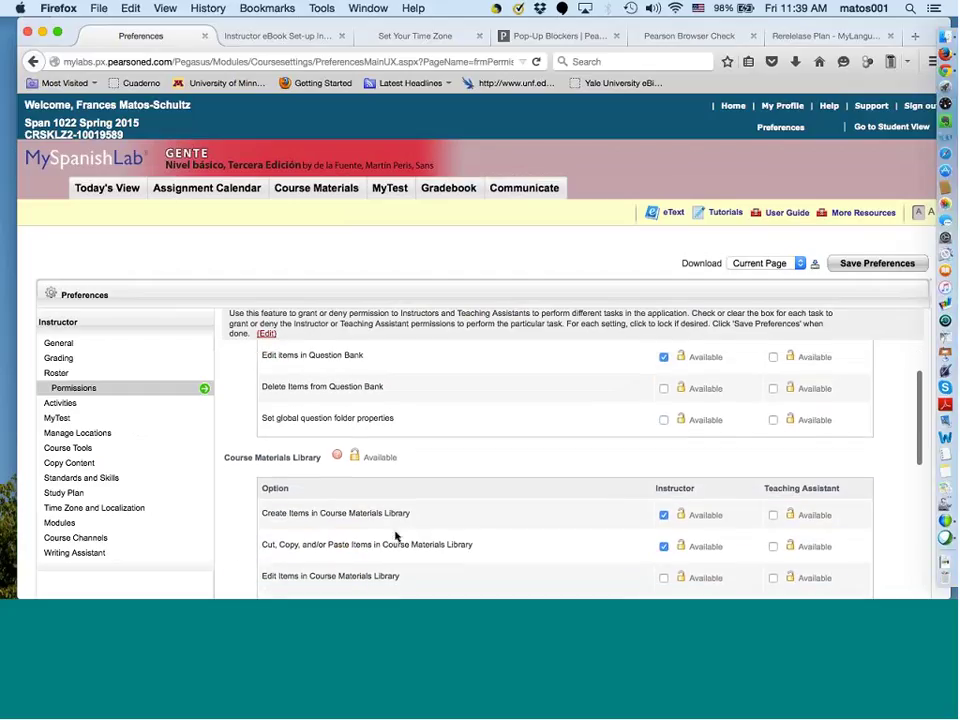
pyautogui.scroll(-3, 395, 536)
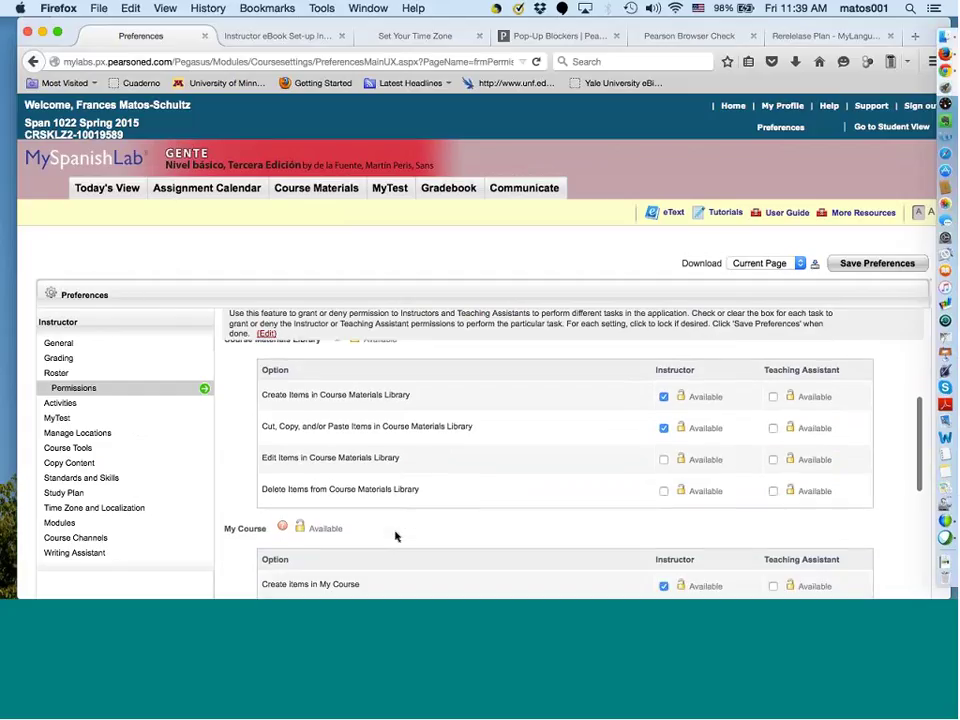
# - Review the My Course permissions for creating, copying, editing and deleting items, study plans and study materials
pyautogui.scroll(-2, 395, 536)
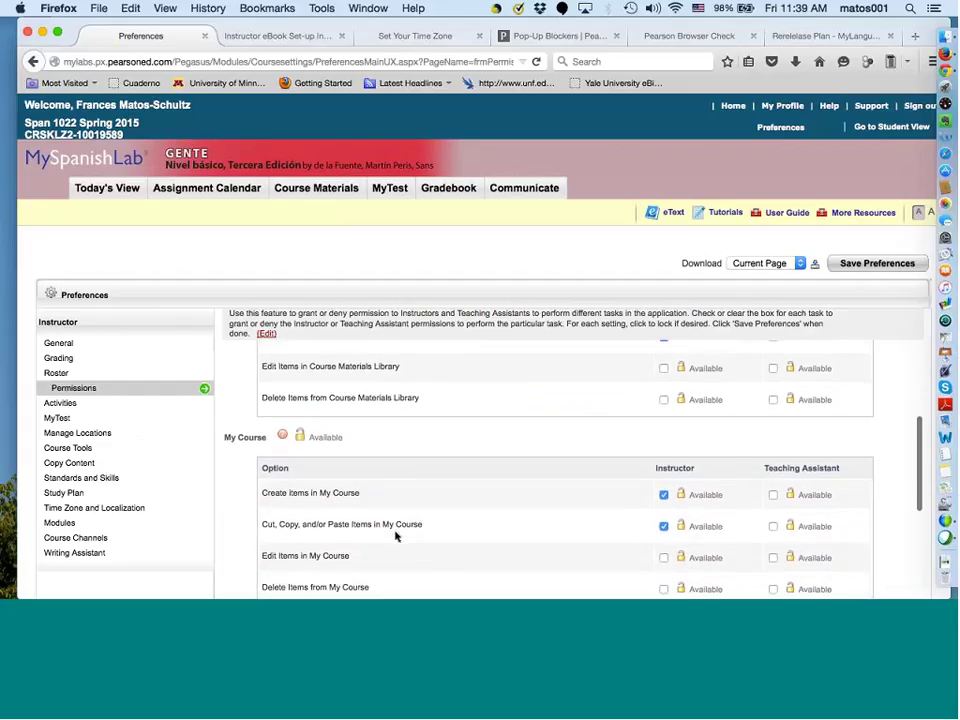
pyautogui.scroll(-3, 395, 536)
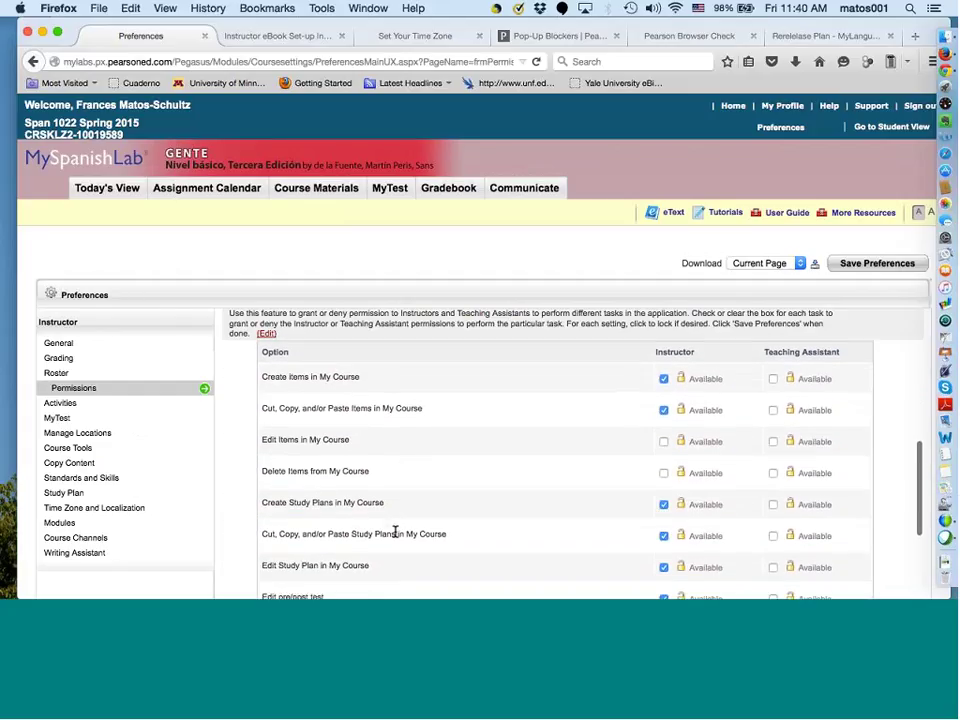
pyautogui.scroll(-1, 395, 532)
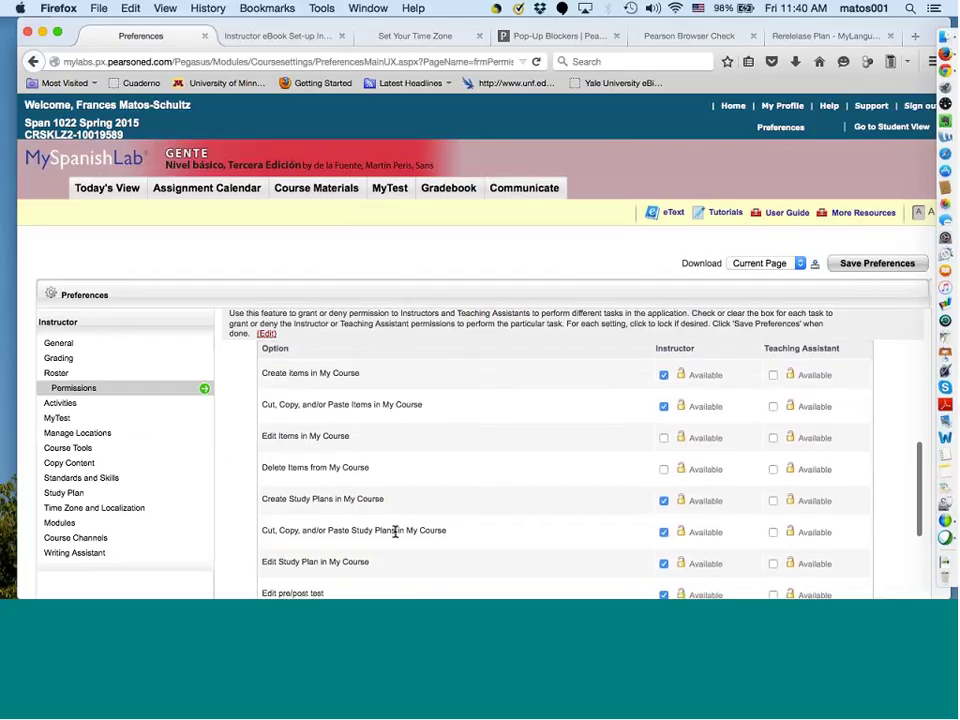
pyautogui.scroll(-1, 395, 532)
pyautogui.scroll(-3, 395, 535)
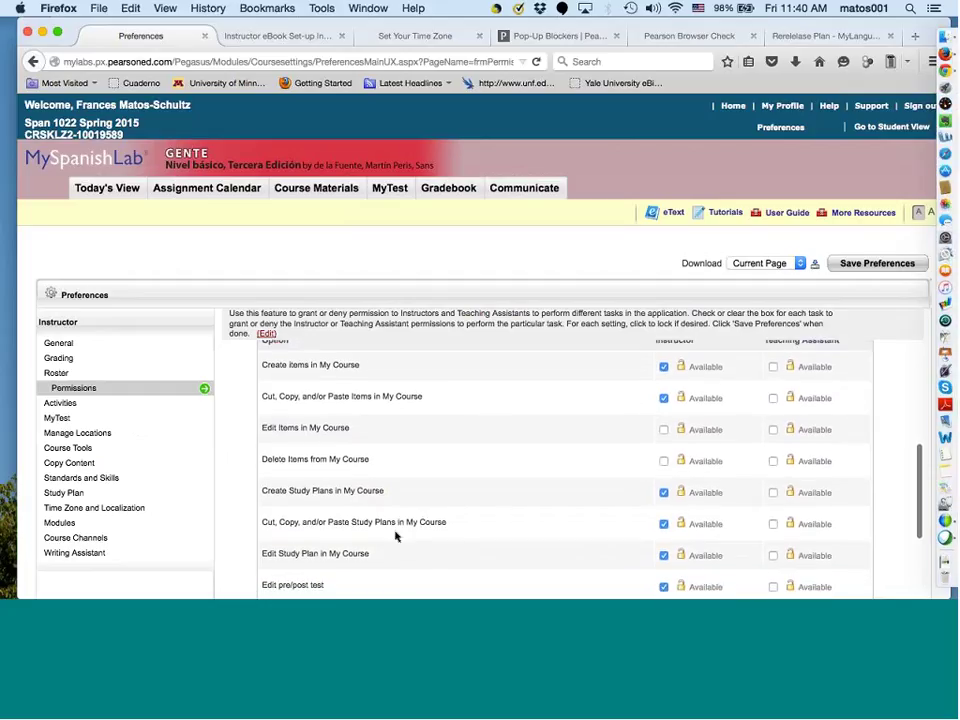
pyautogui.scroll(-10, 395, 537)
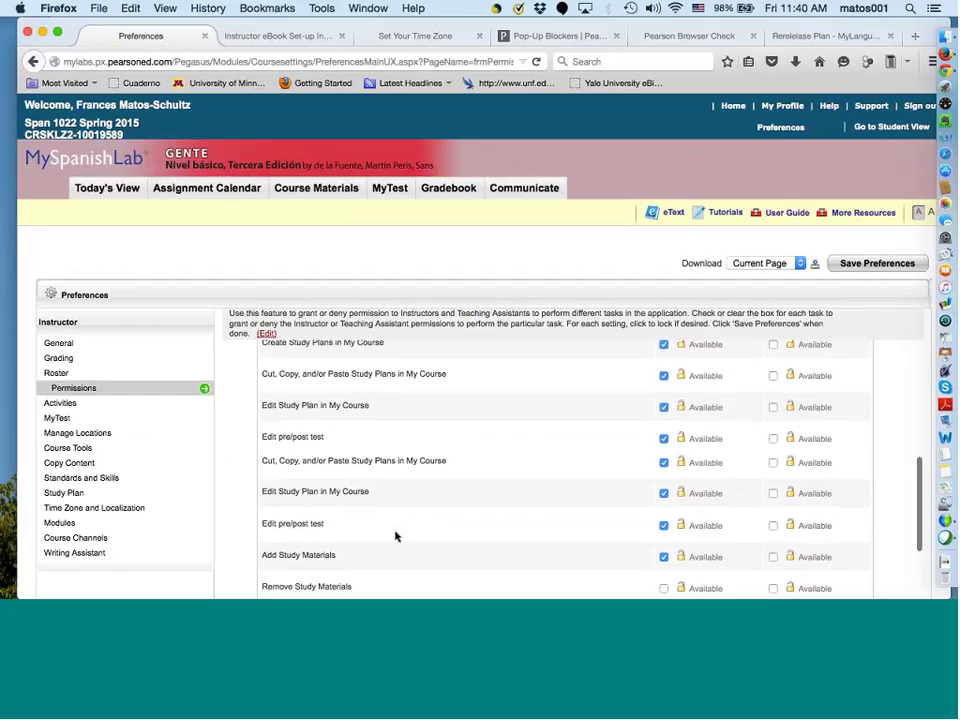
# - Examine the Instructor and Teaching Assistant permissions in the Activity, Gradebook and Gradebook Activity sections
pyautogui.scroll(-1, 395, 537)
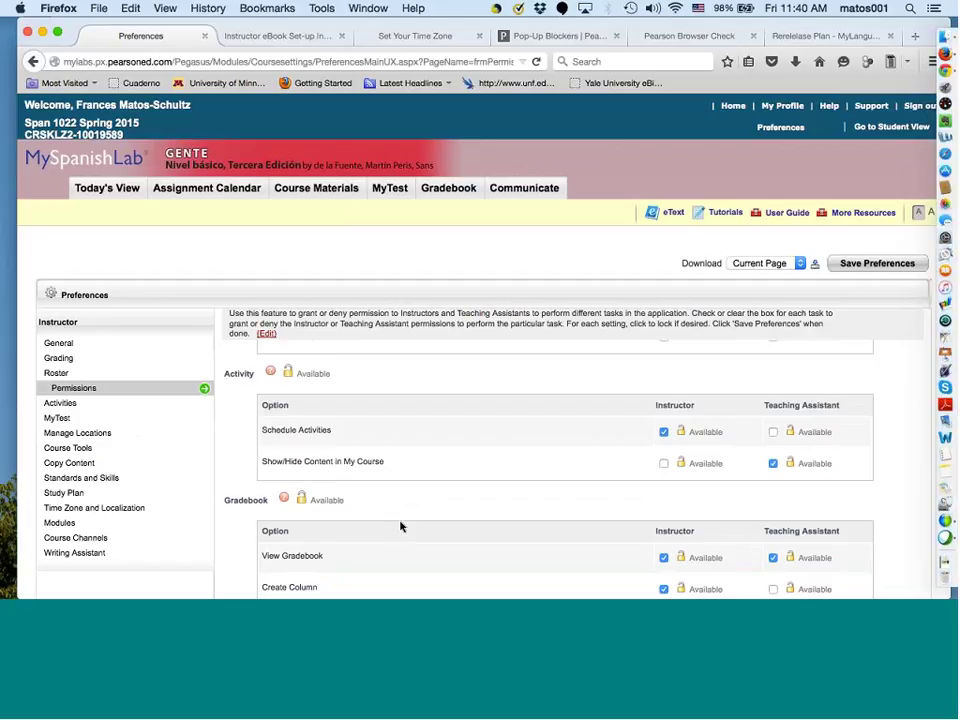
pyautogui.scroll(-3, 400, 526)
pyautogui.scroll(-2, 400, 526)
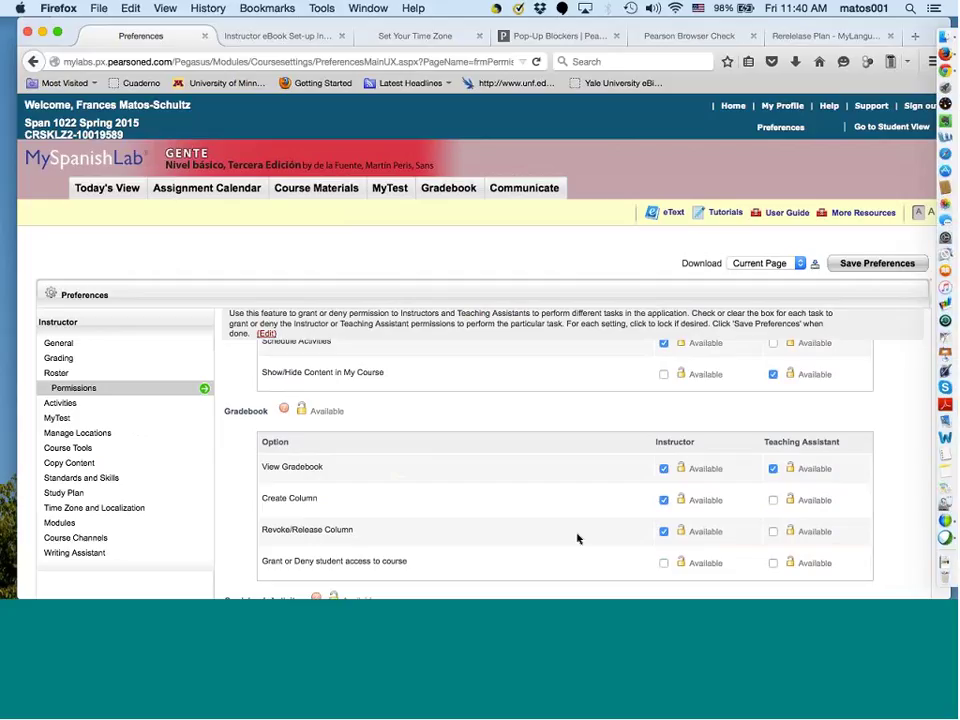
pyautogui.scroll(-3, 577, 538)
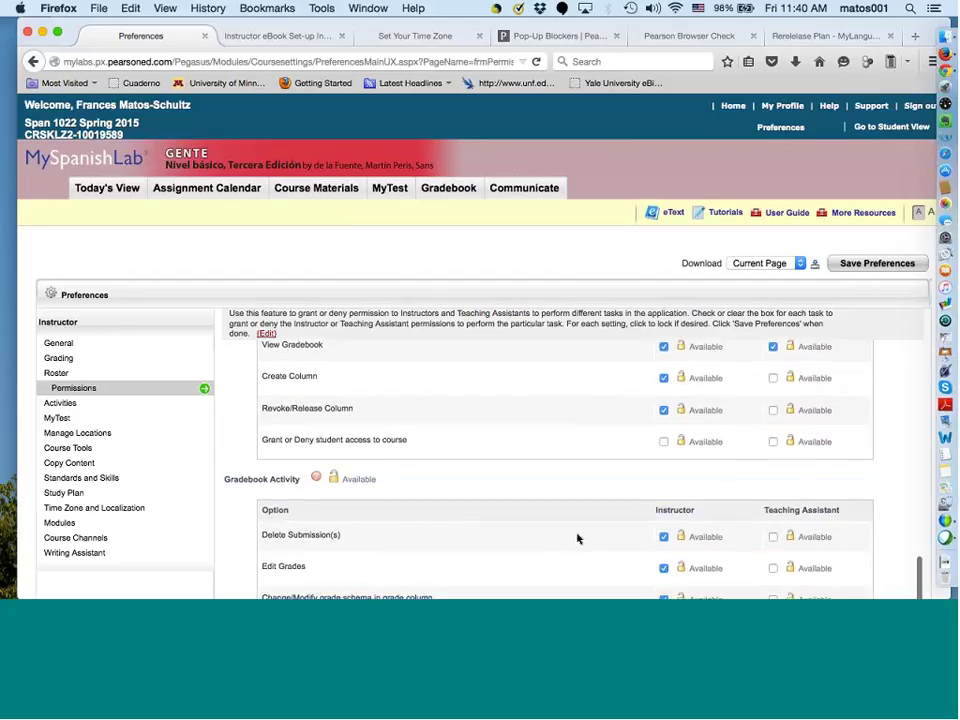
pyautogui.scroll(-4, 577, 538)
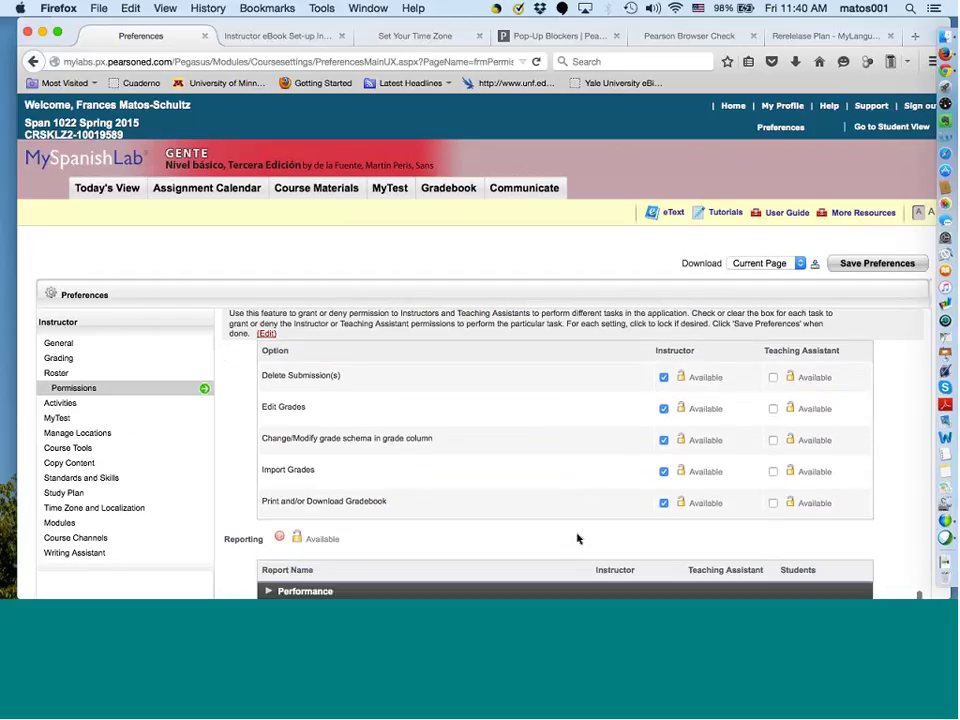
# - Review the Reporting, Submissions, Manage Users/User Roles and Locations permissions
pyautogui.scroll(-2, 577, 538)
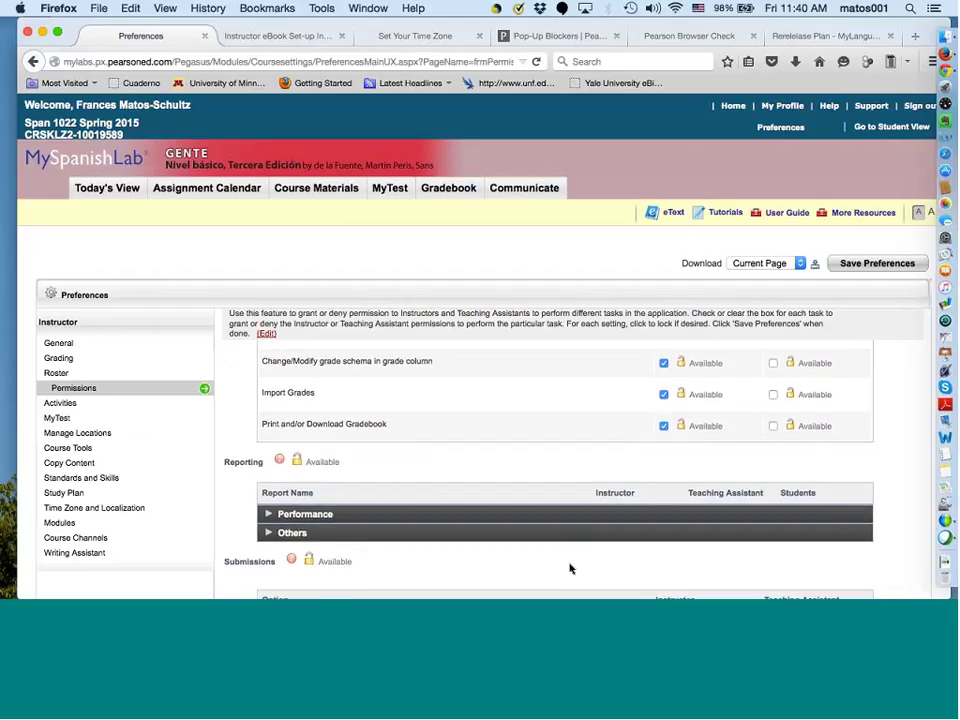
pyautogui.scroll(-5, 570, 568)
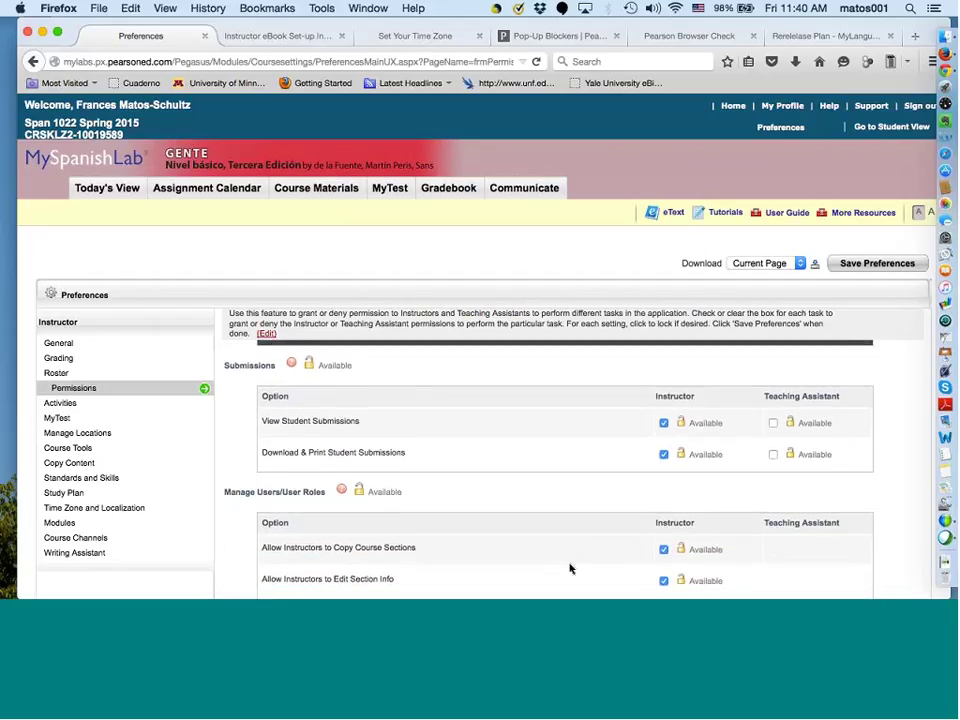
pyautogui.scroll(-4, 570, 568)
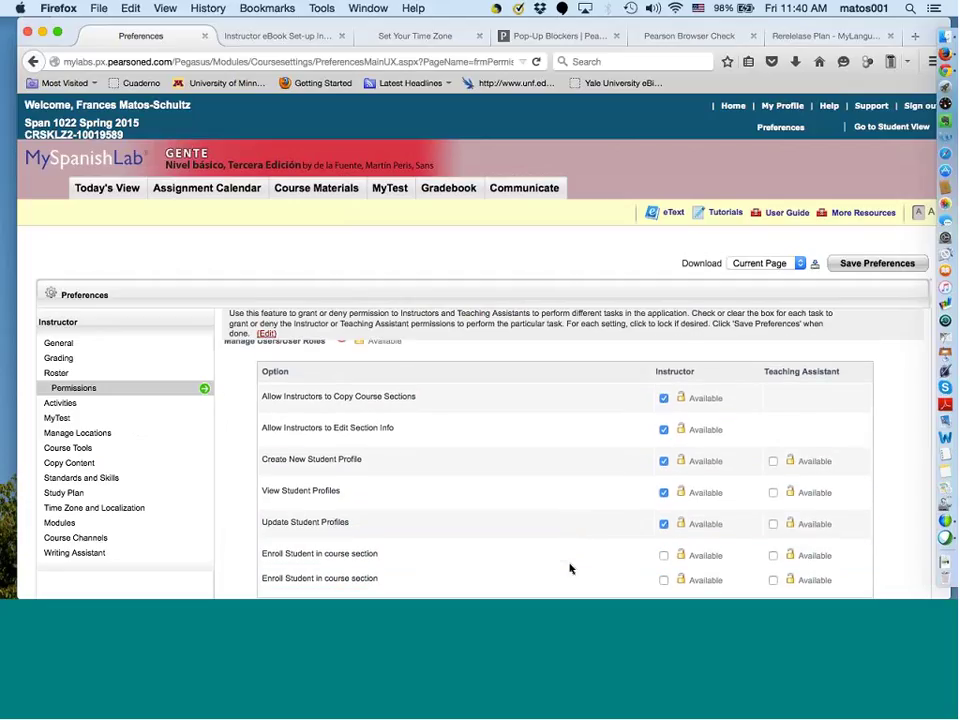
pyautogui.scroll(-4, 570, 568)
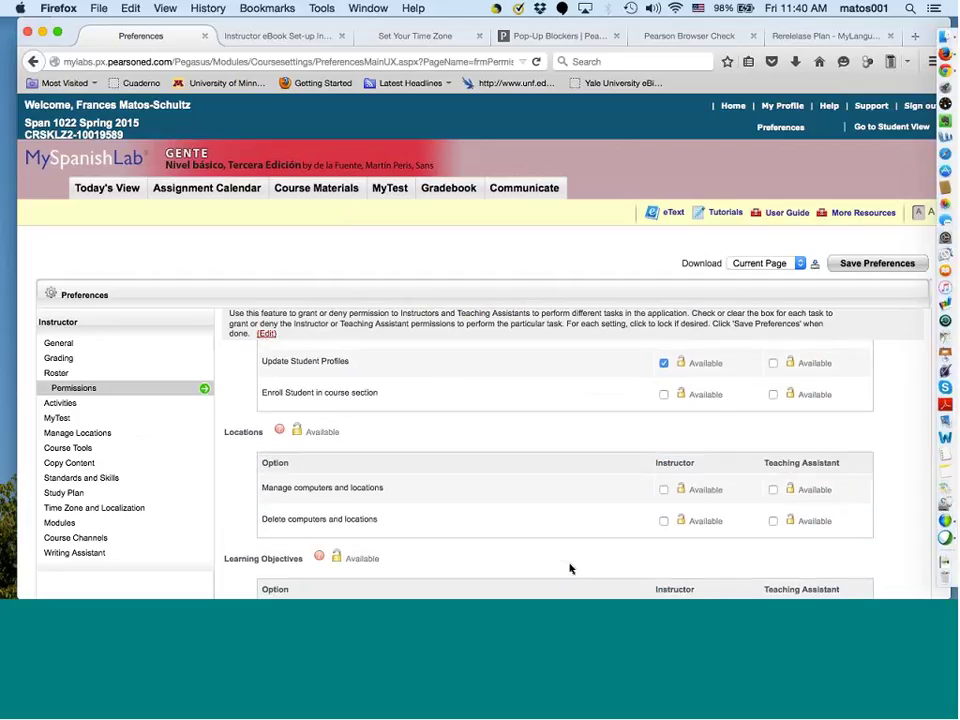
# - Return to the Question Bank permissions at the start of the list and review the options for adding, copying, editing and deleting items
pyautogui.scroll(3, 603, 421)
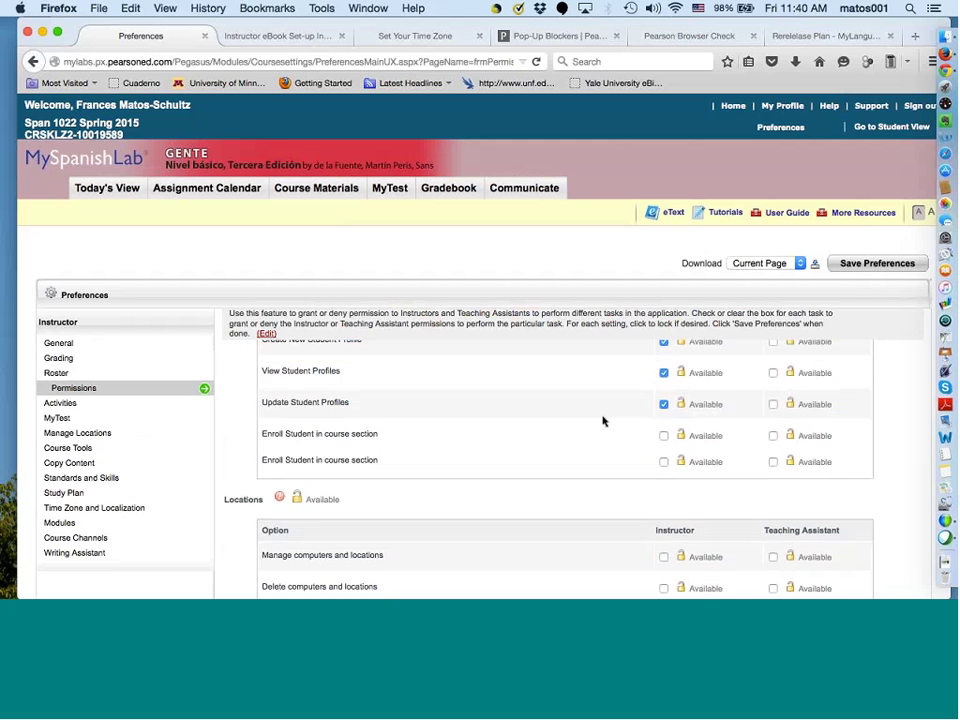
pyautogui.scroll(10, 603, 421)
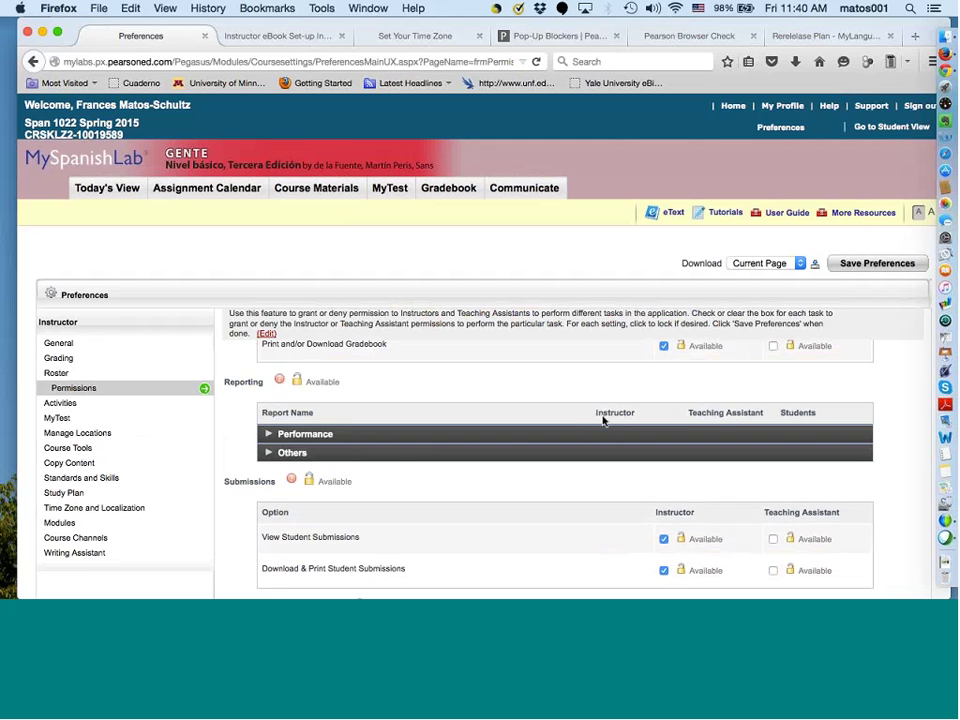
pyautogui.scroll(15, 603, 421)
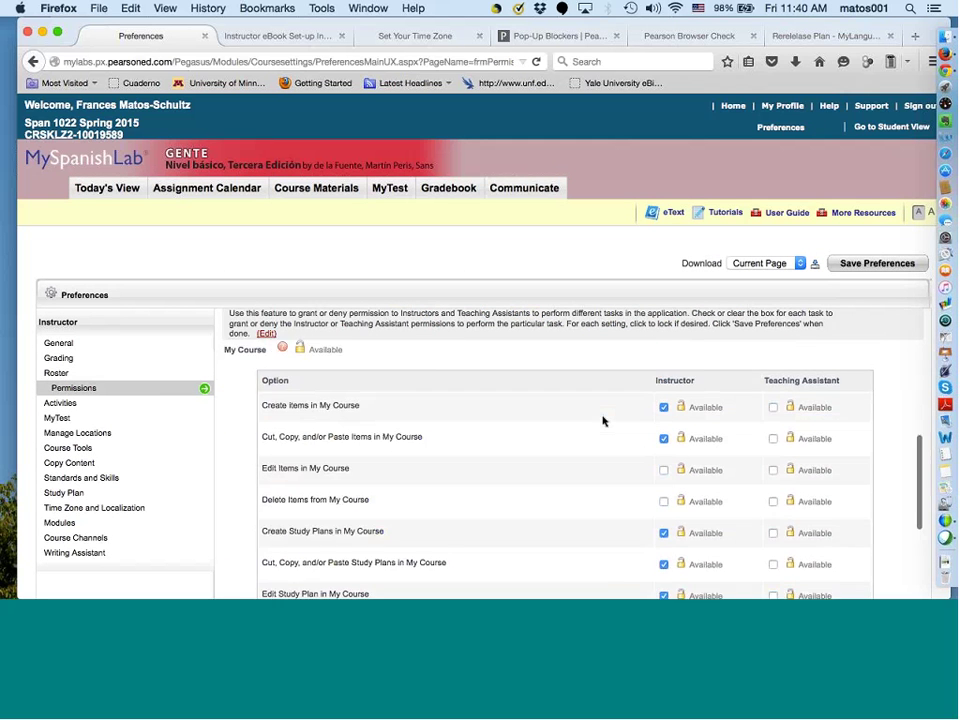
pyautogui.scroll(5, 603, 421)
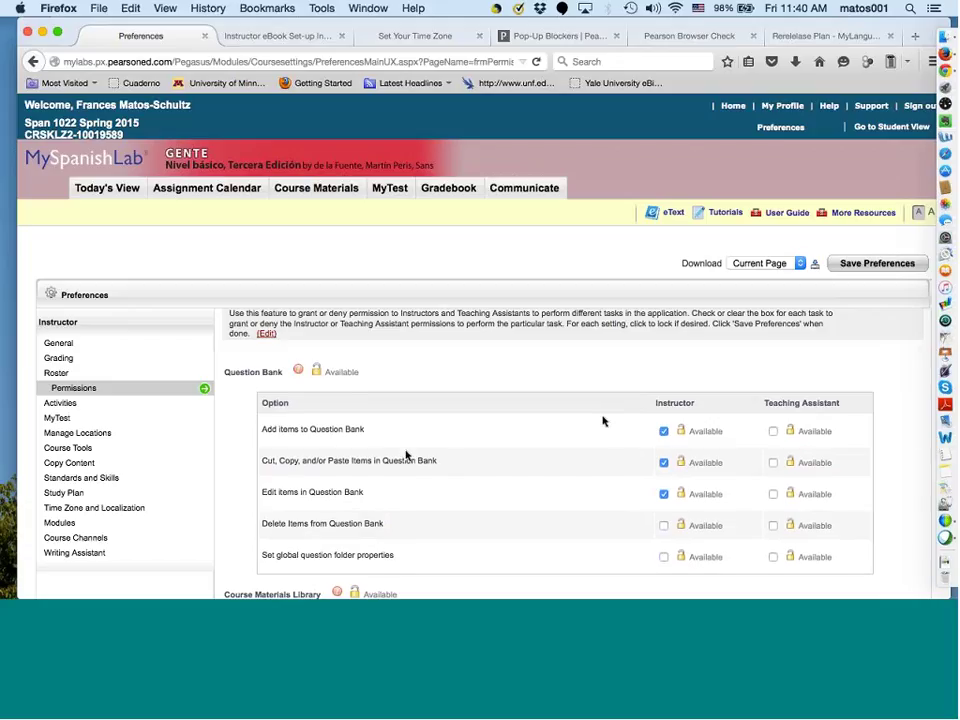
pyautogui.scroll(-1, 405, 455)
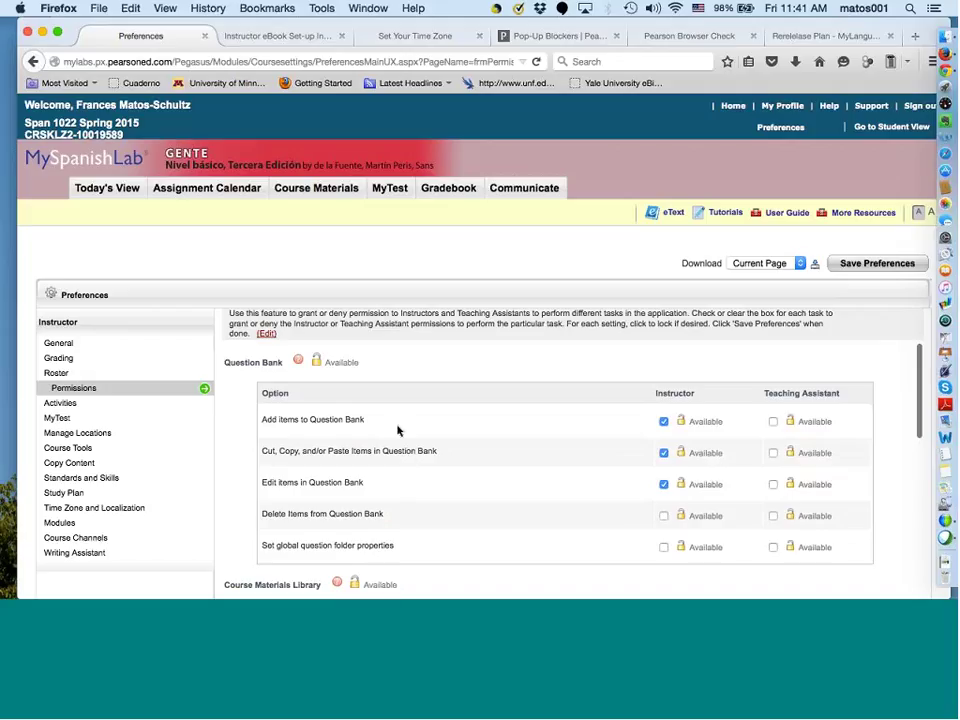
pyautogui.scroll(-1, 394, 482)
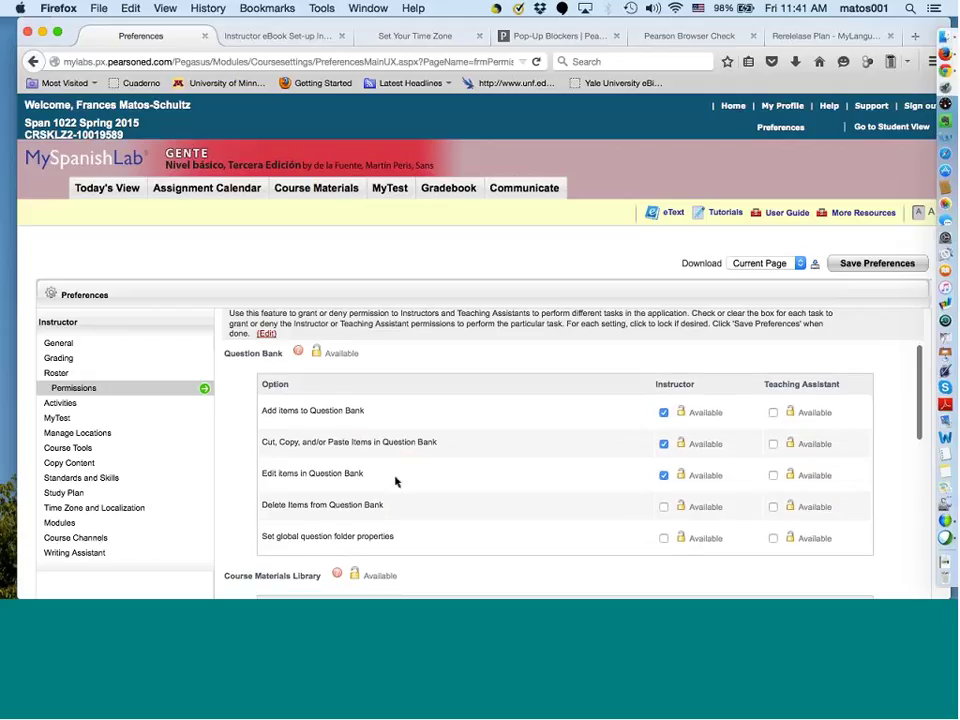
pyautogui.scroll(2, 394, 482)
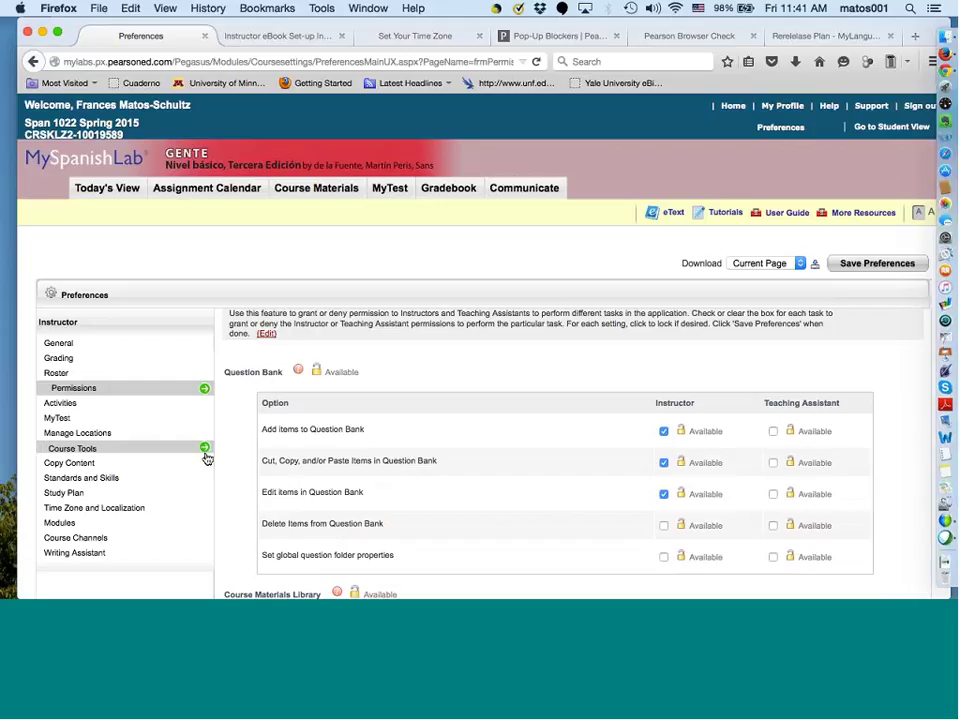
# - Open the Activities preferences and review the list of customizable activity types
pyautogui.click(106, 405)
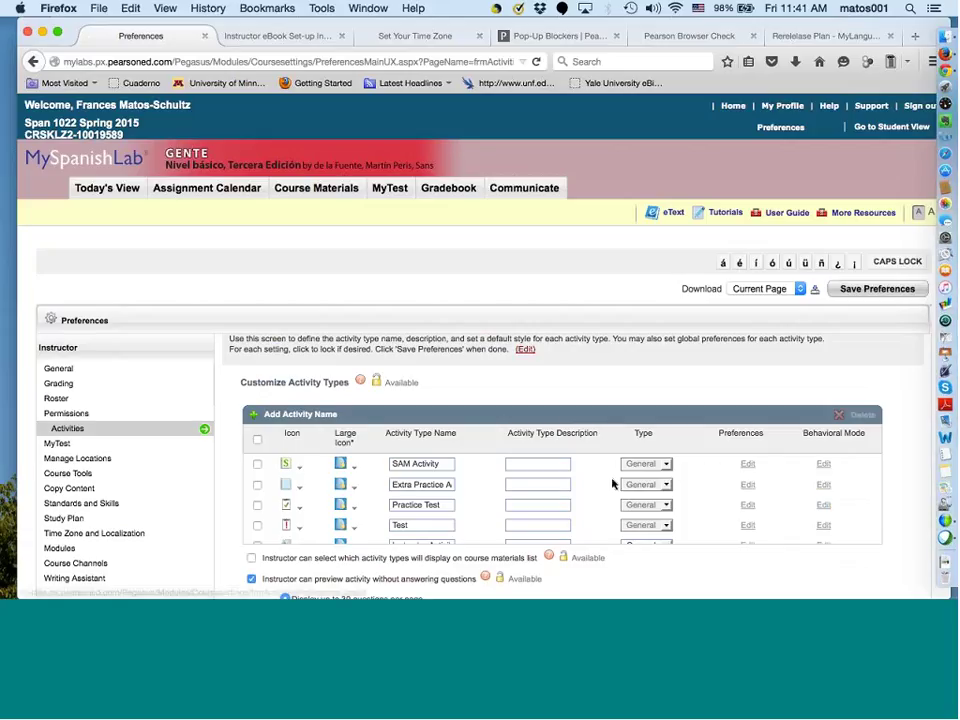
pyautogui.scroll(-1, 468, 500)
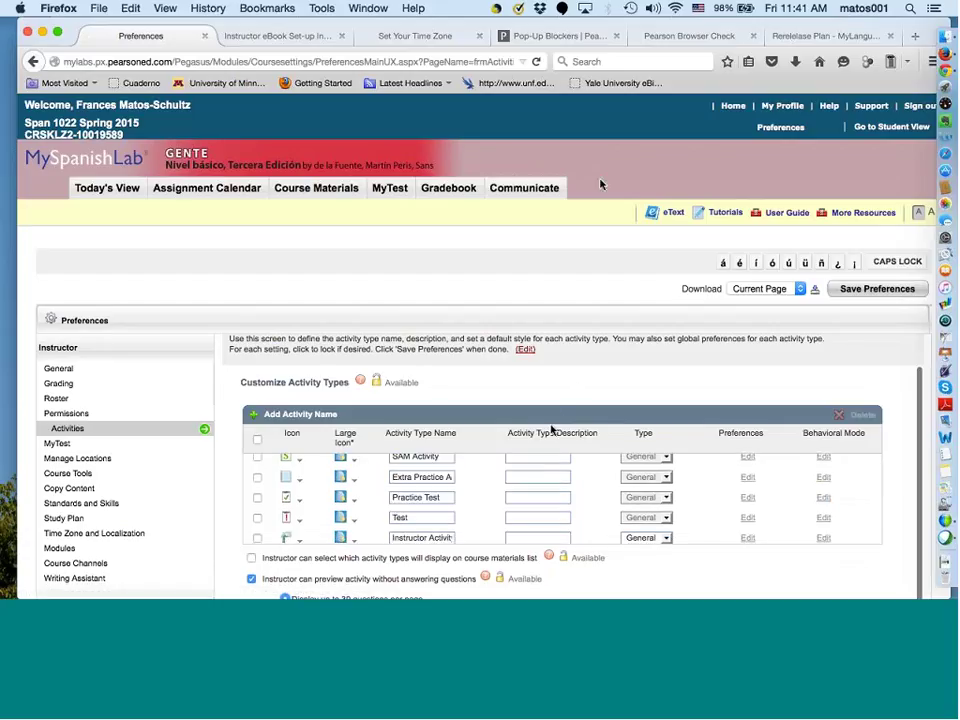
pyautogui.scroll(1, 470, 480)
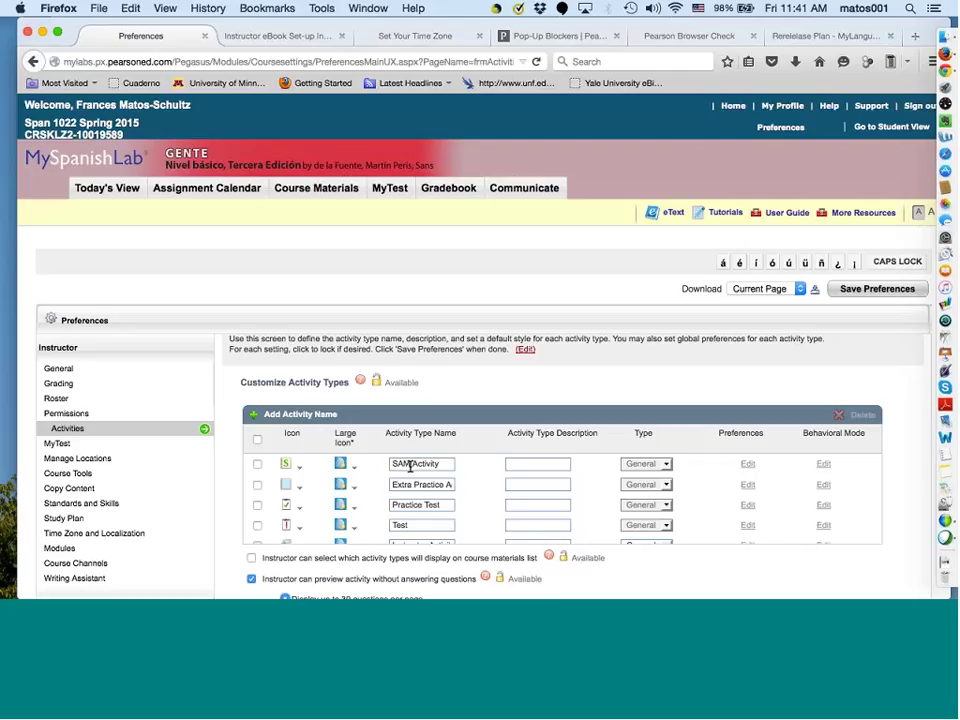
# - Open the default preferences for SAM Activity and review all of its General options
pyautogui.click(750, 465)
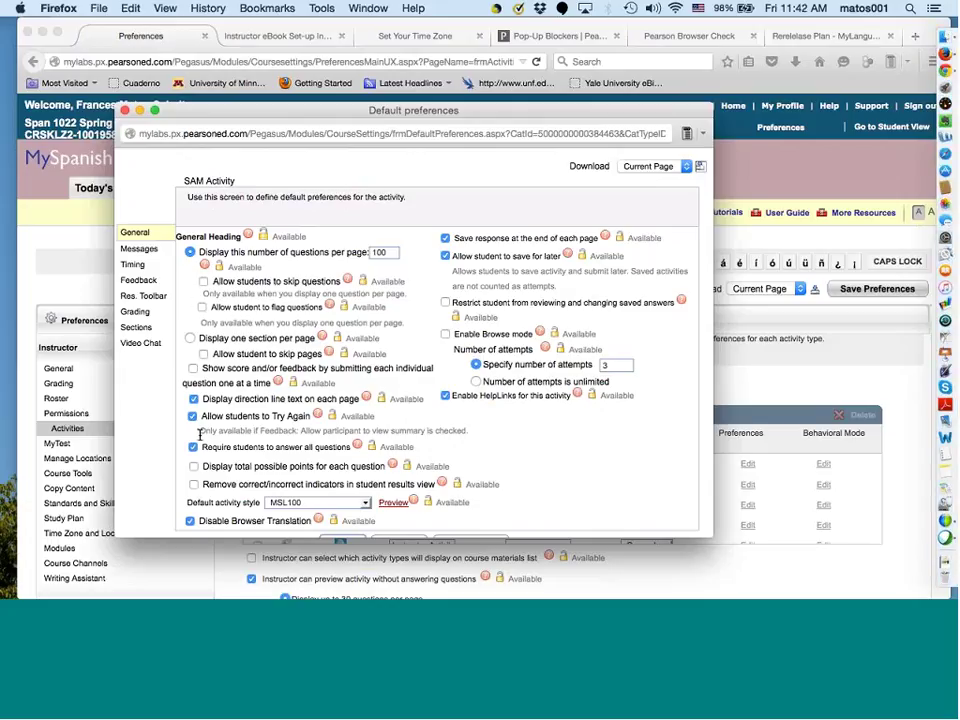
pyautogui.scroll(-2, 224, 495)
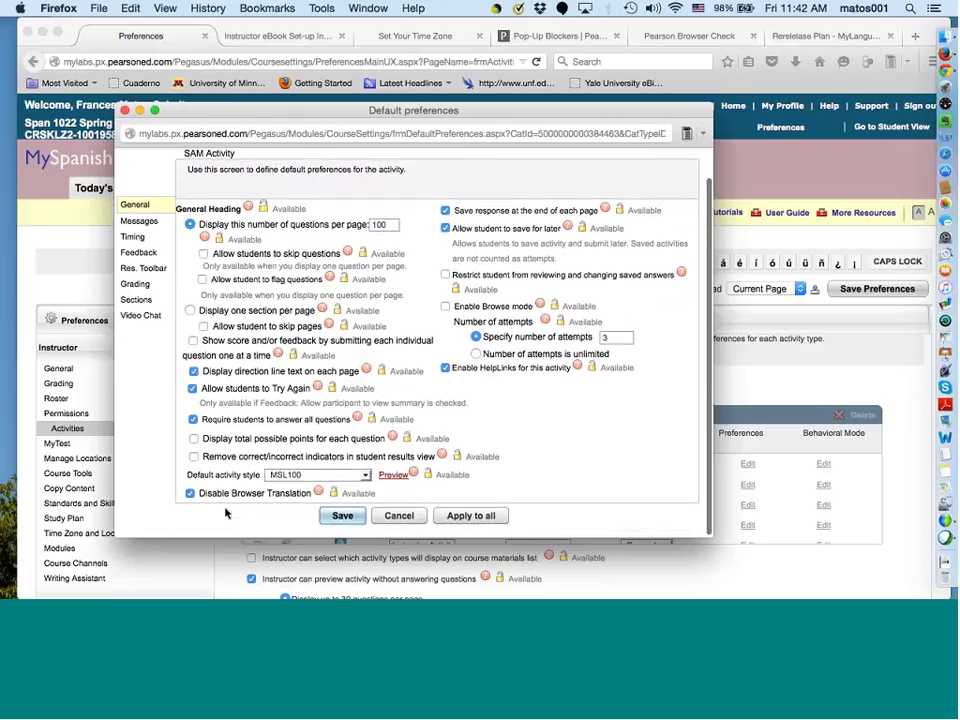
pyautogui.click(343, 515)
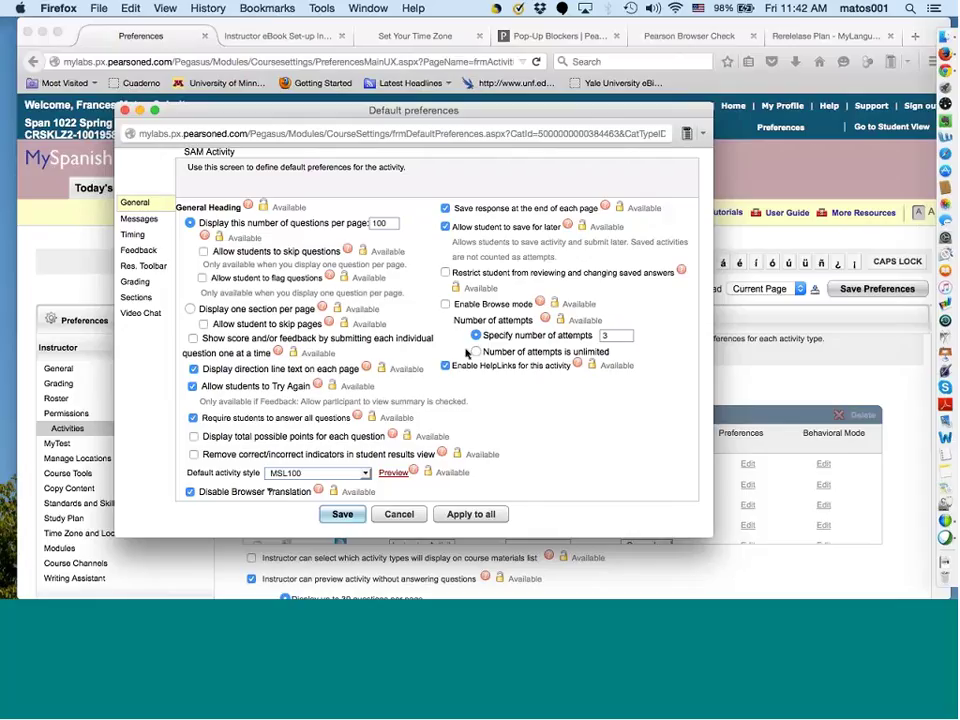
pyautogui.scroll(2, 437, 307)
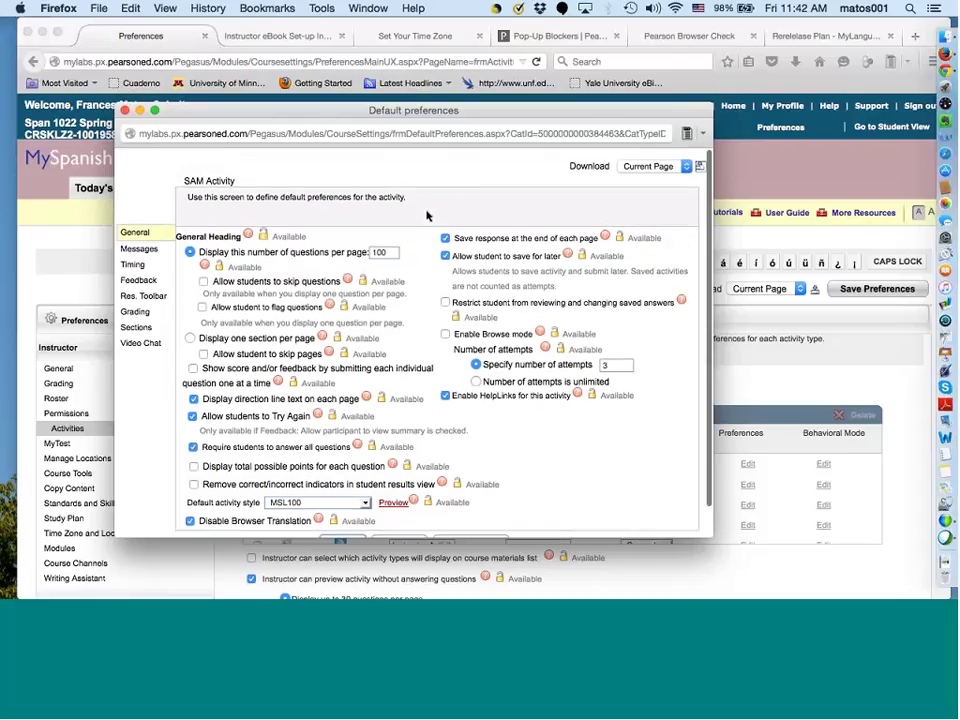
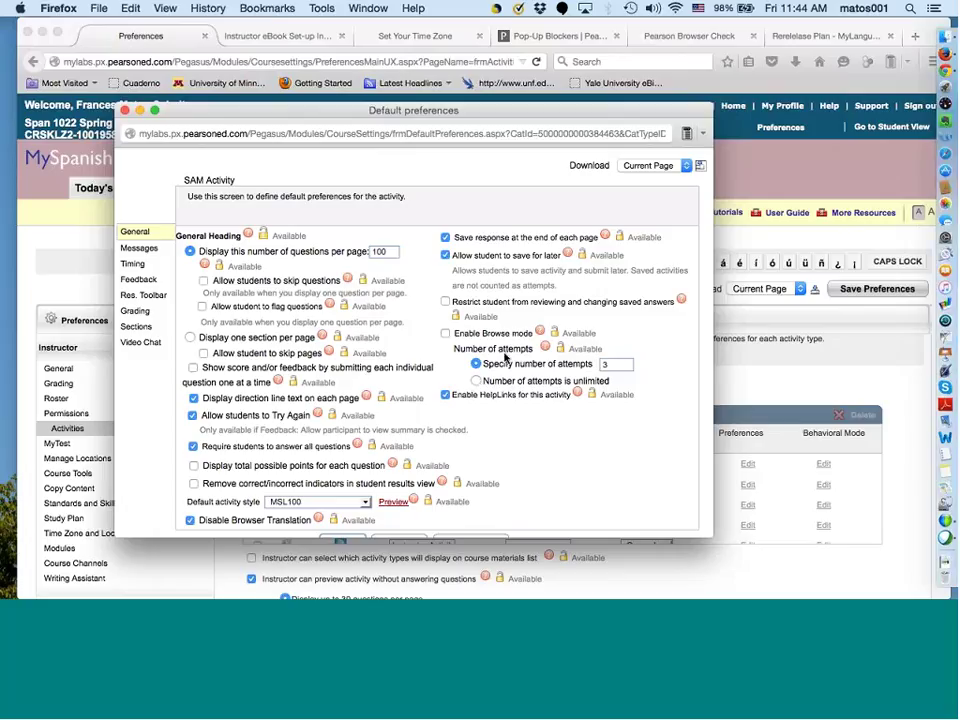
# - Examine the number-of-attempts option and the remaining General options for SAM Activity, and close its default preferences
pyautogui.click(476, 366)
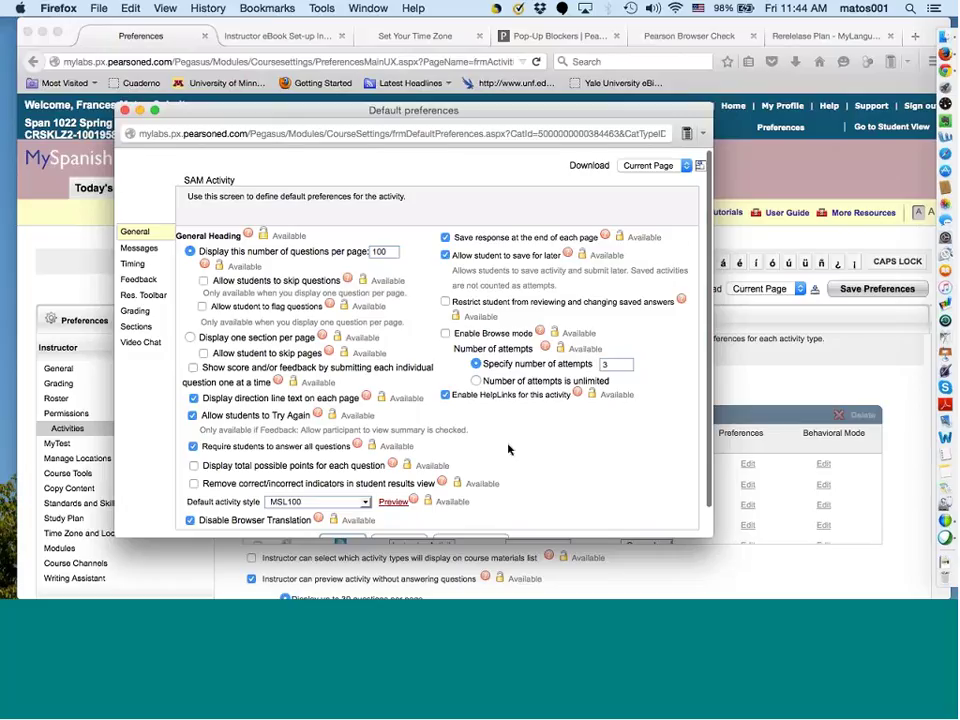
pyautogui.scroll(-2, 508, 450)
pyautogui.click(338, 515)
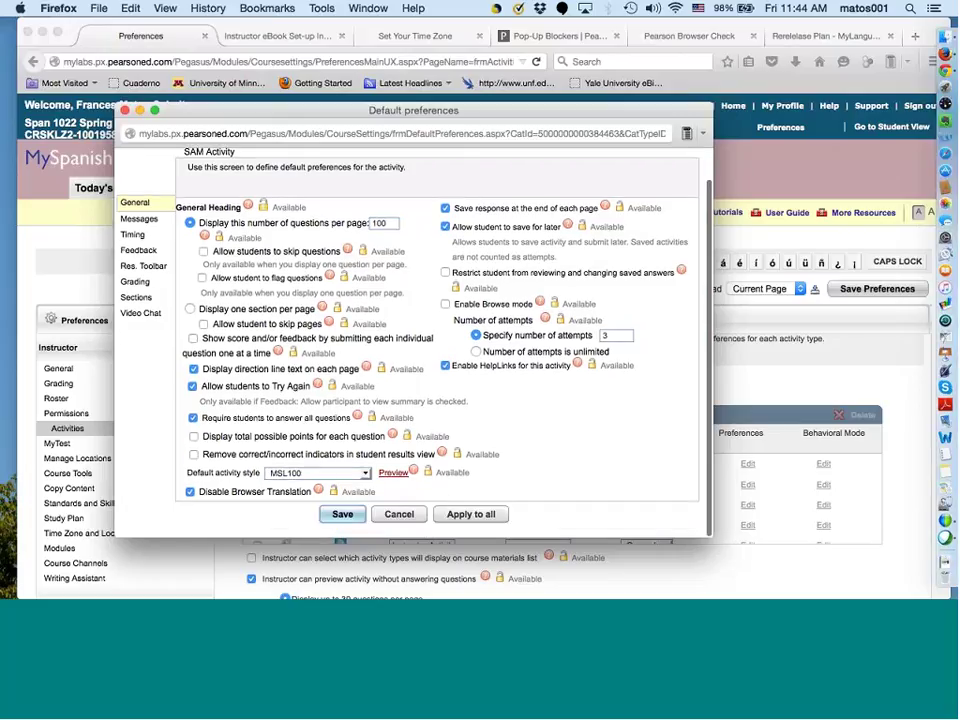
pyautogui.scroll(2, 250, 330)
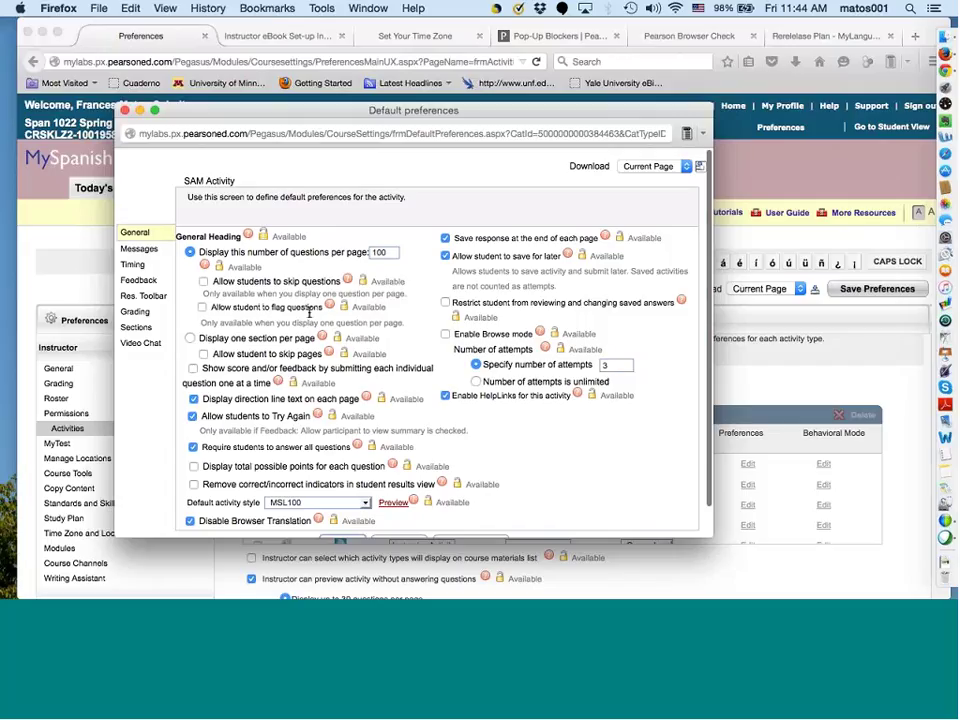
pyautogui.click(124, 111)
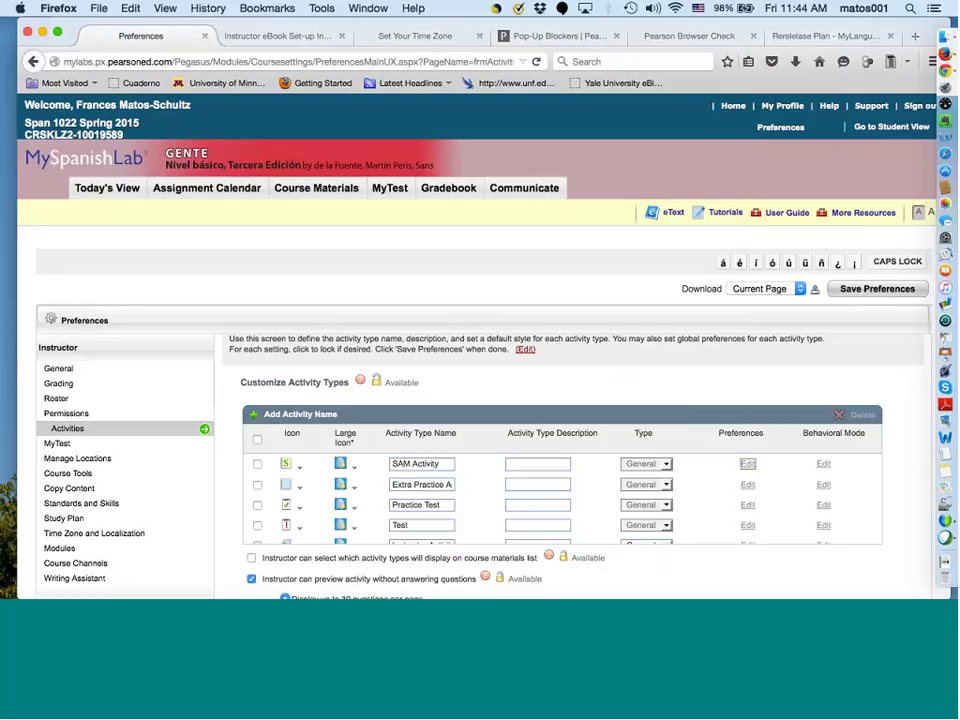
# - Reopen the SAM Activity default preferences, check the General options through to the end, and close them
pyautogui.click(748, 465)
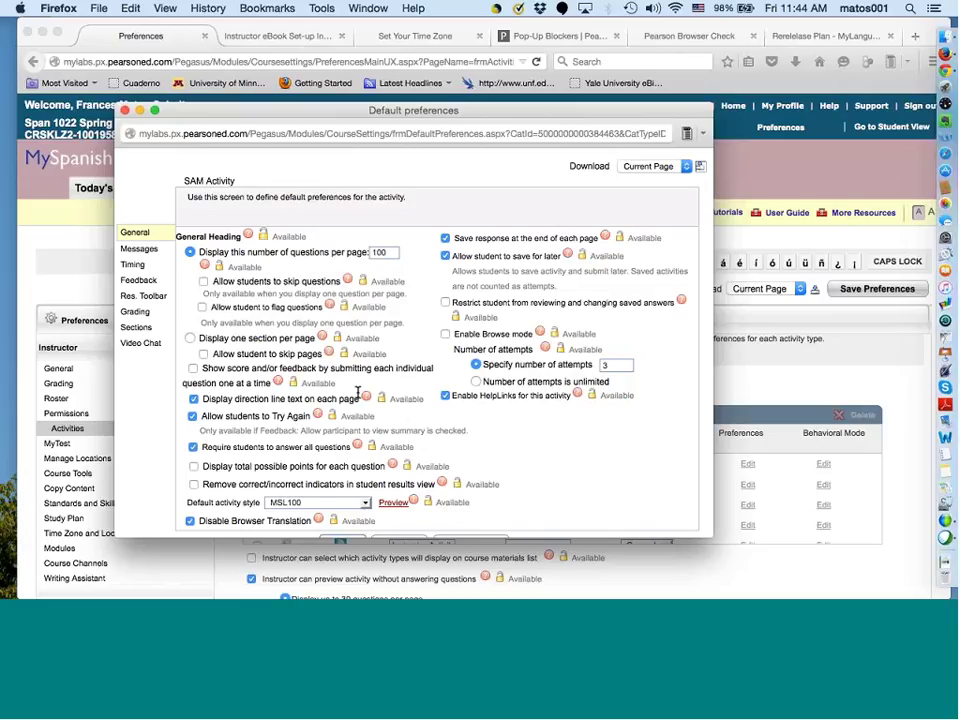
pyautogui.scroll(-2, 347, 407)
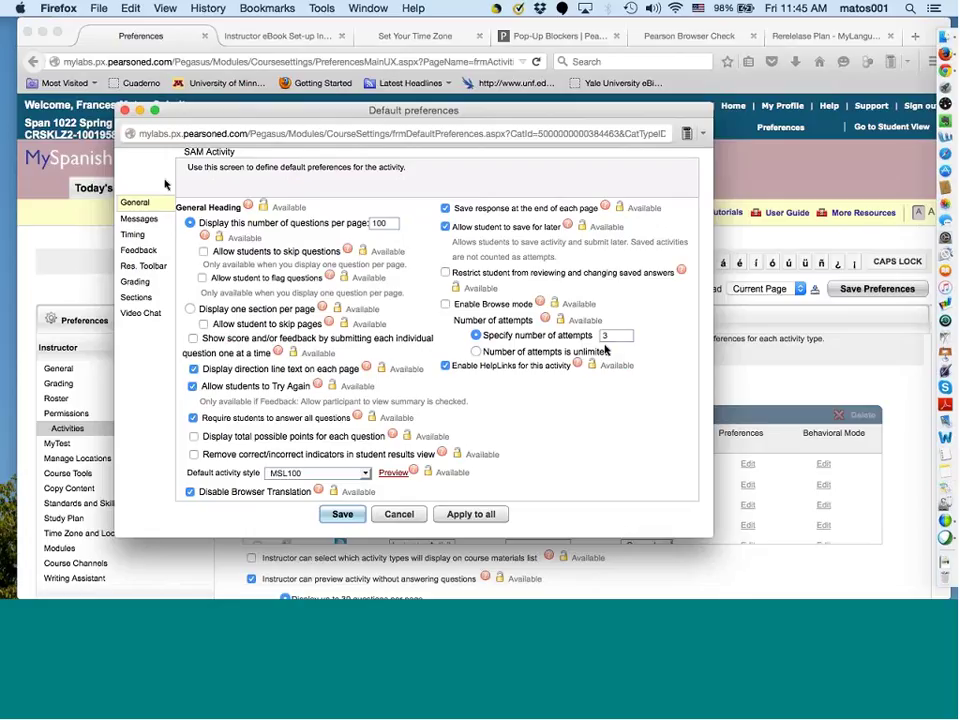
pyautogui.click(125, 112)
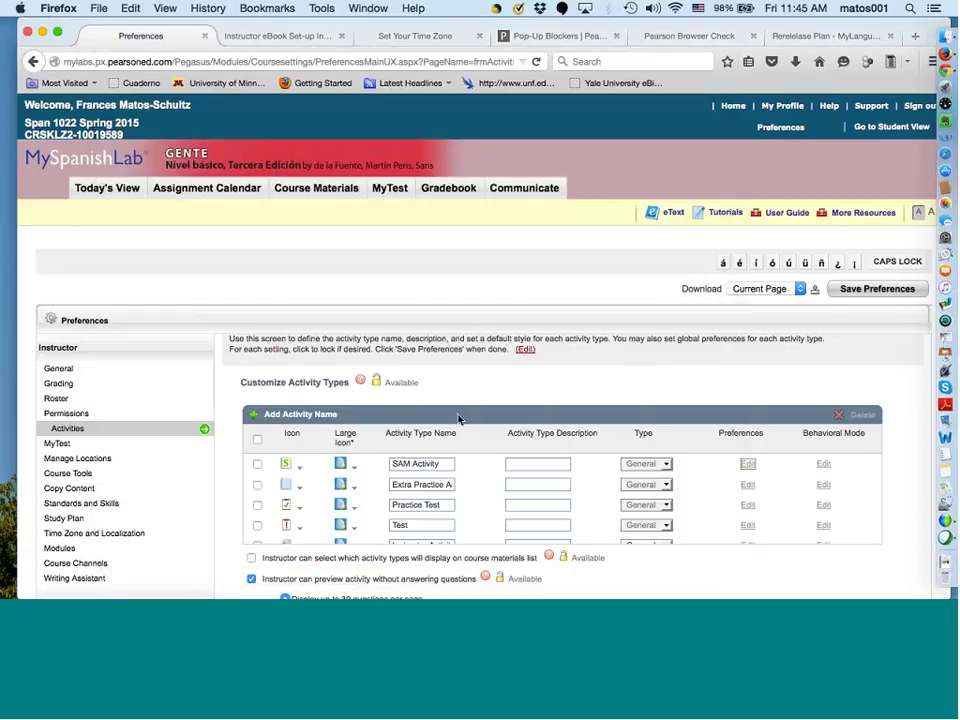
# - Check the General default preferences of Extra Practice Activity and of Practice Test, closing each one after viewing
pyautogui.click(745, 487)
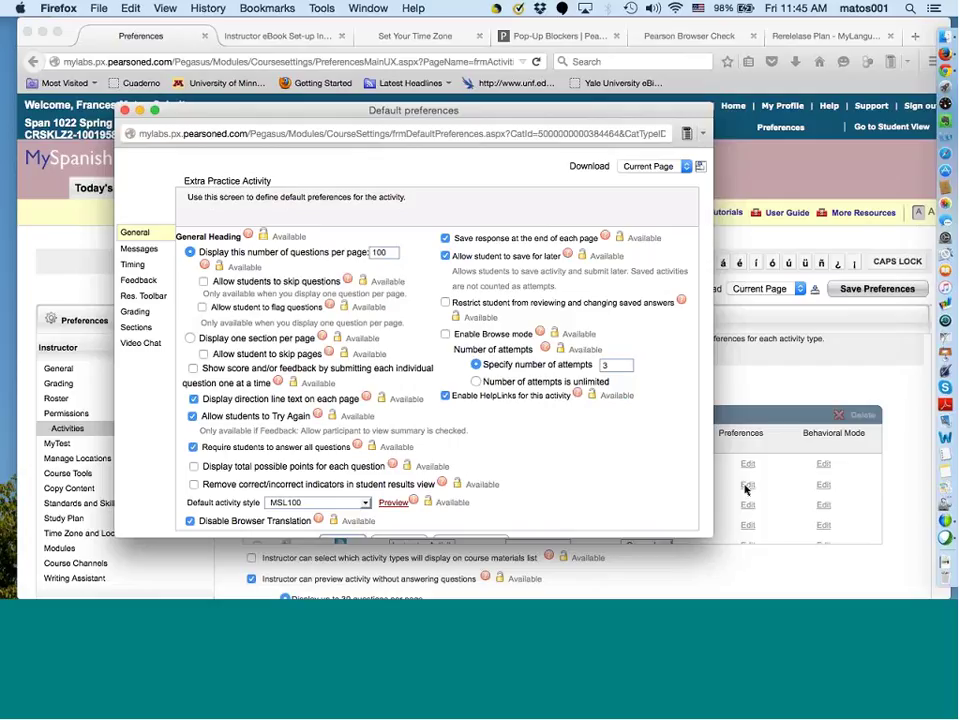
pyautogui.click(125, 111)
pyautogui.scroll(-2, 473, 500)
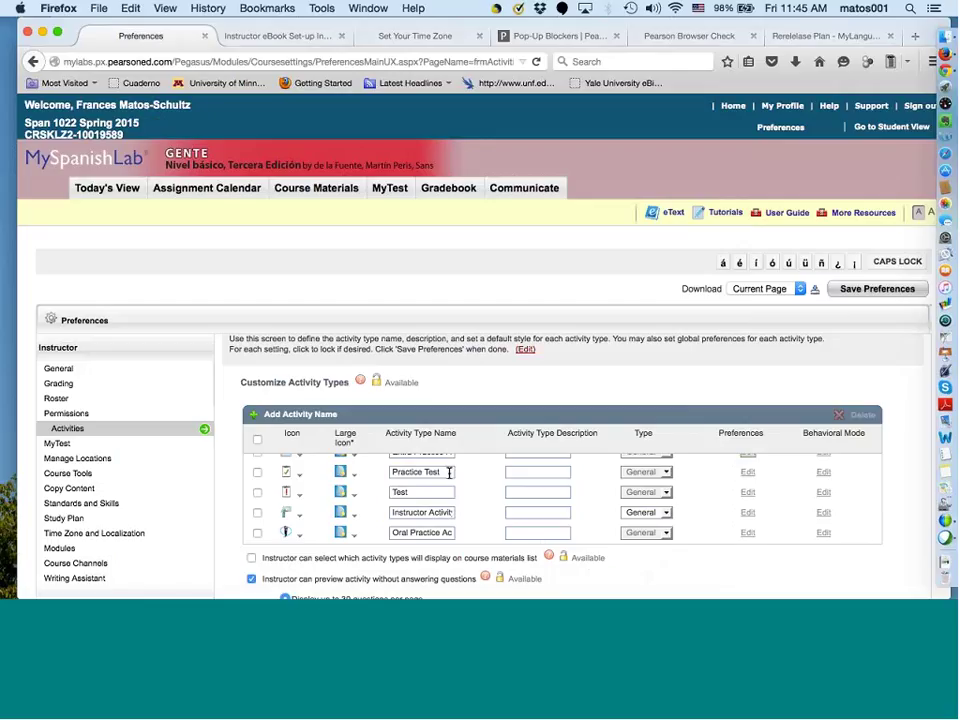
pyautogui.click(747, 472)
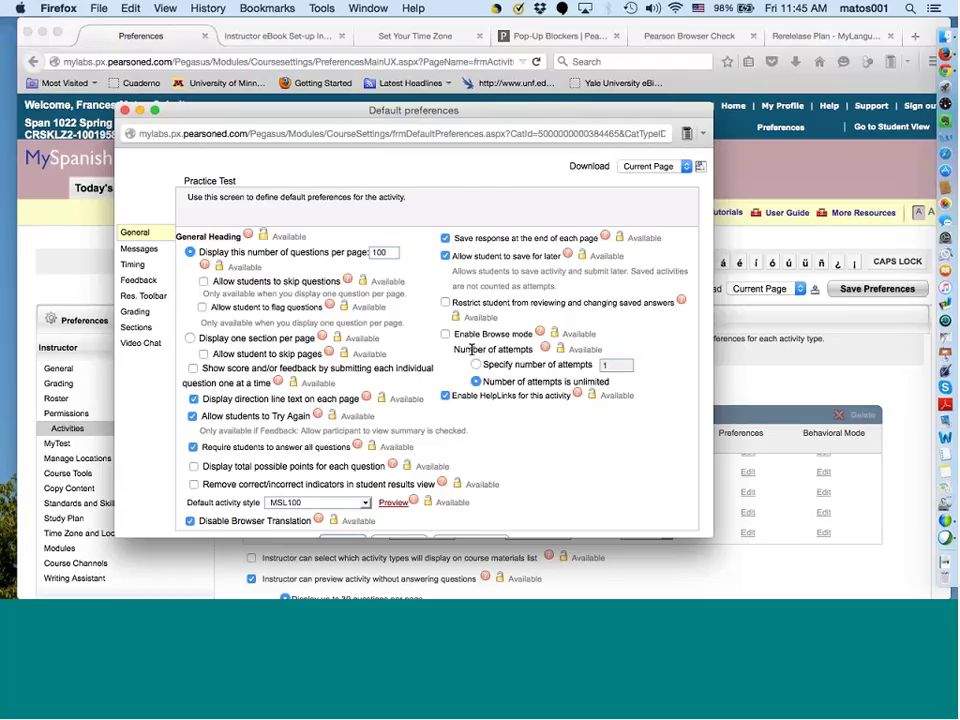
pyautogui.click(126, 113)
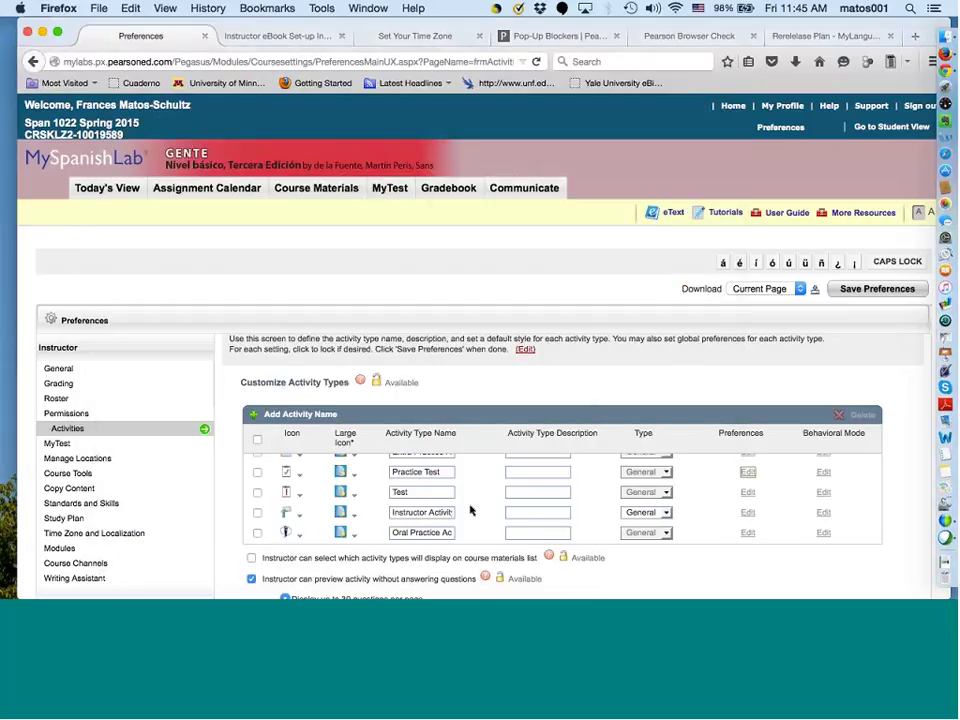
# - Find Oral Practice Activity among the activity types, review its General default preferences and close them
pyautogui.scroll(-3, 490, 508)
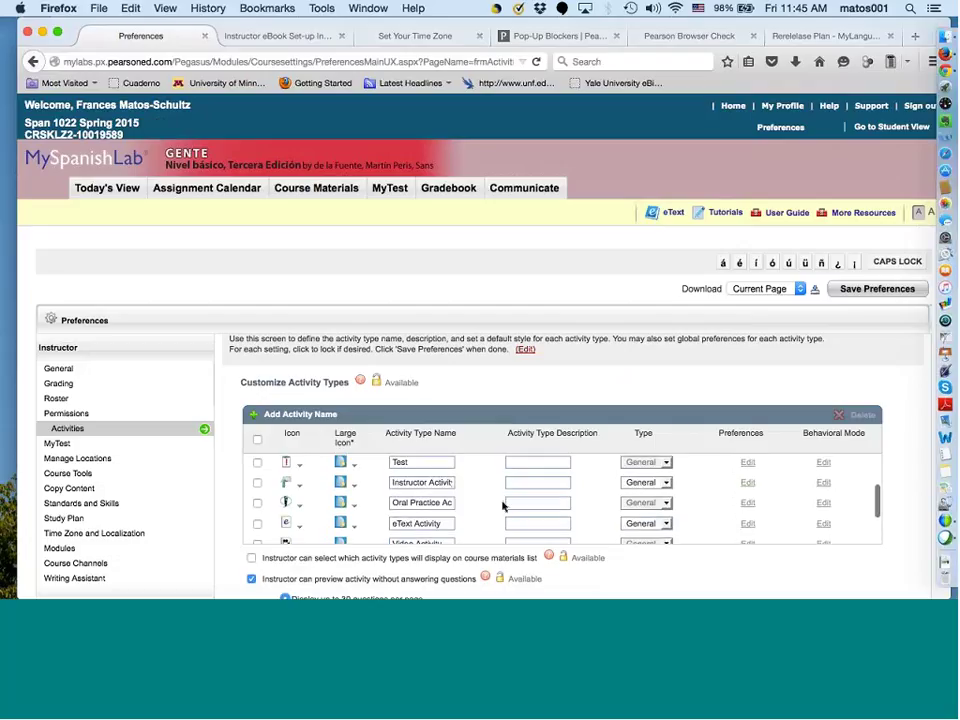
pyautogui.click(748, 503)
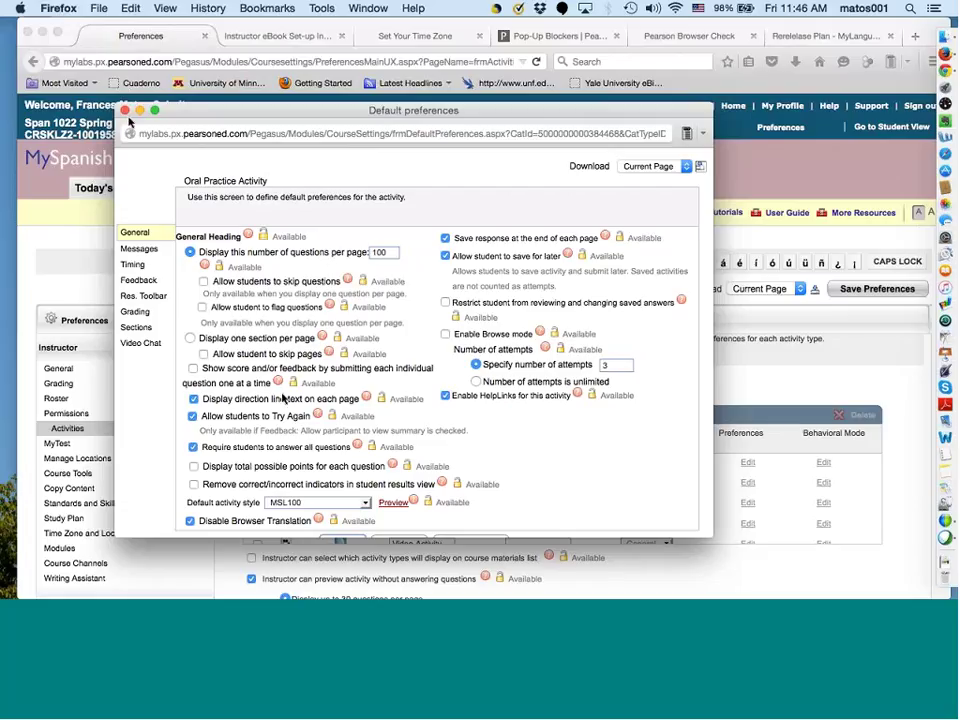
pyautogui.scroll(-1, 300, 400)
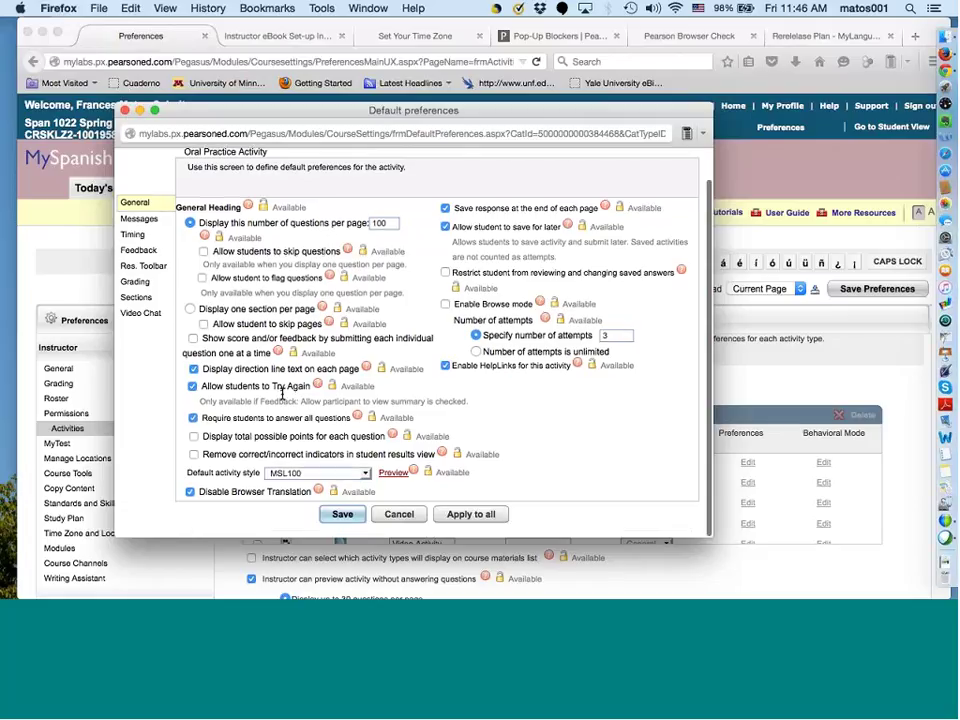
pyautogui.click(318, 513)
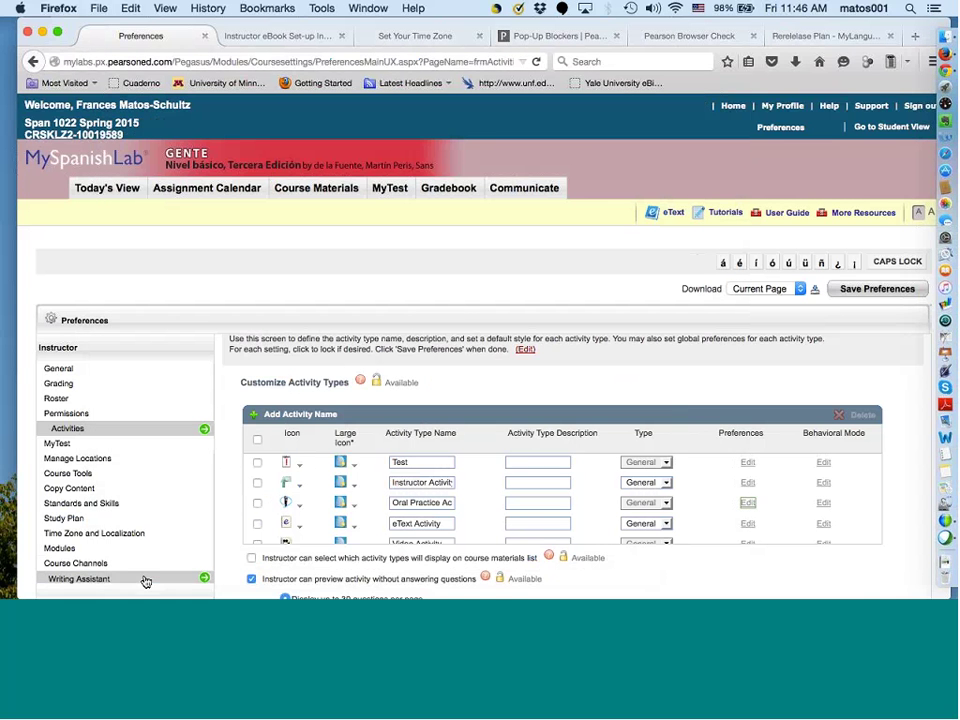
# - Review the activity preview, specialized activity type and General Settings options in the rest of the Activities preferences
pyautogui.scroll(-1, 145, 580)
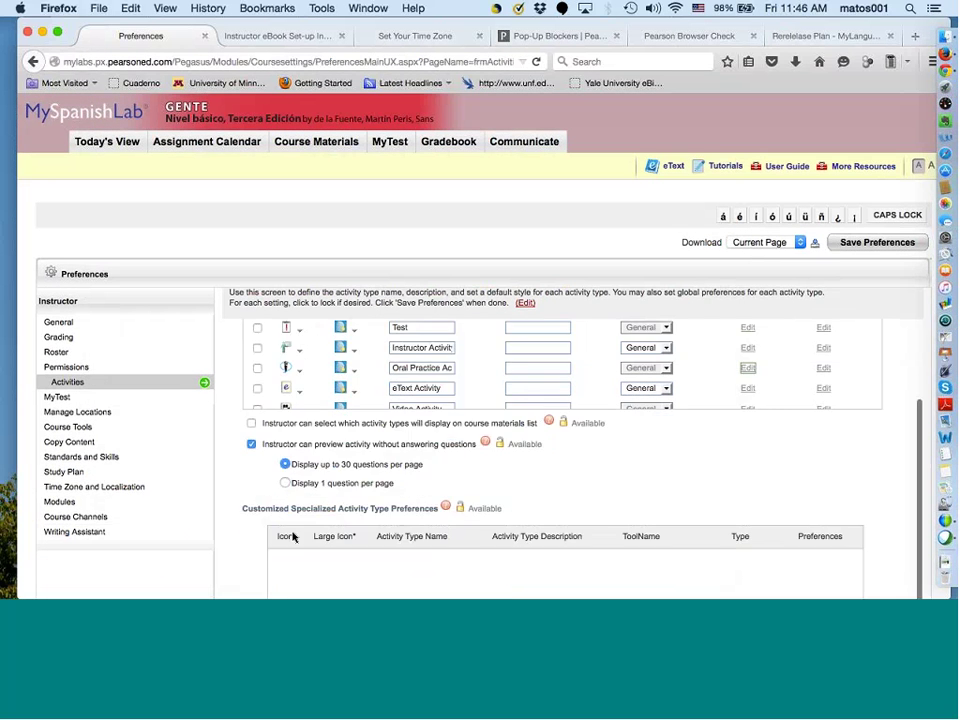
pyautogui.scroll(-2, 291, 531)
pyautogui.scroll(-5, 300, 540)
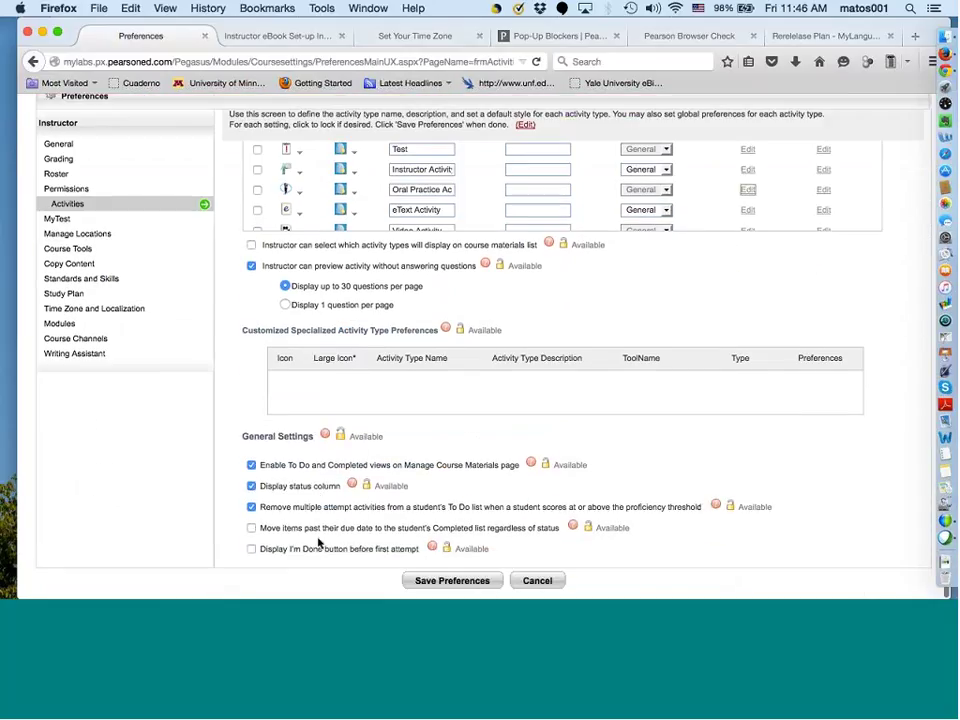
pyautogui.click(434, 582)
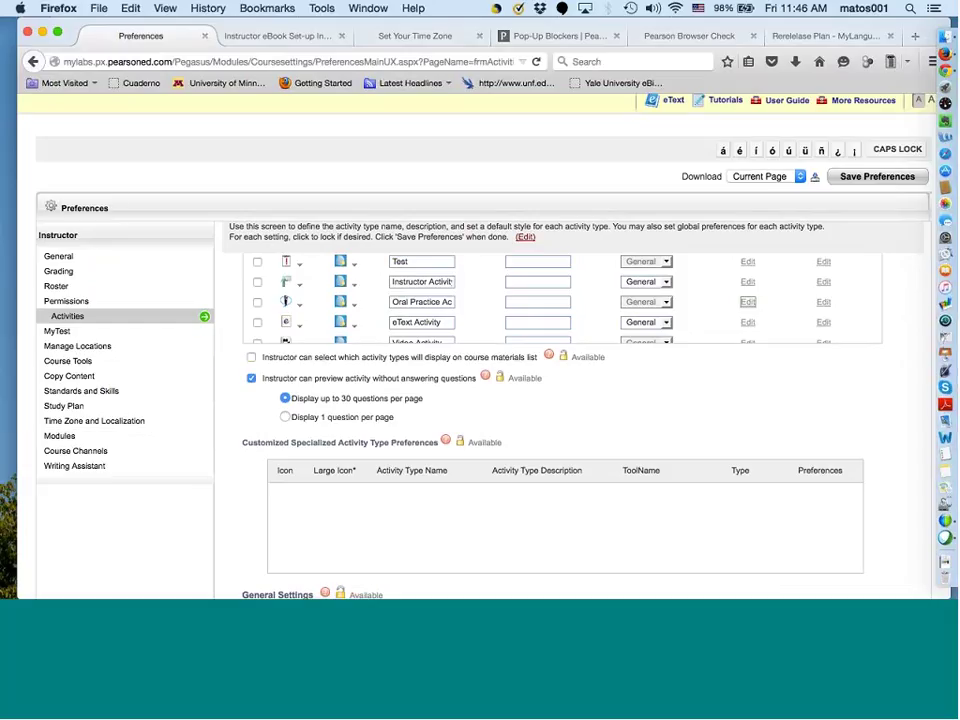
# - Open the General preferences and review the resource toolbar, due time, Secure Folder, Fonts and HTML Editor settings
pyautogui.click(64, 258)
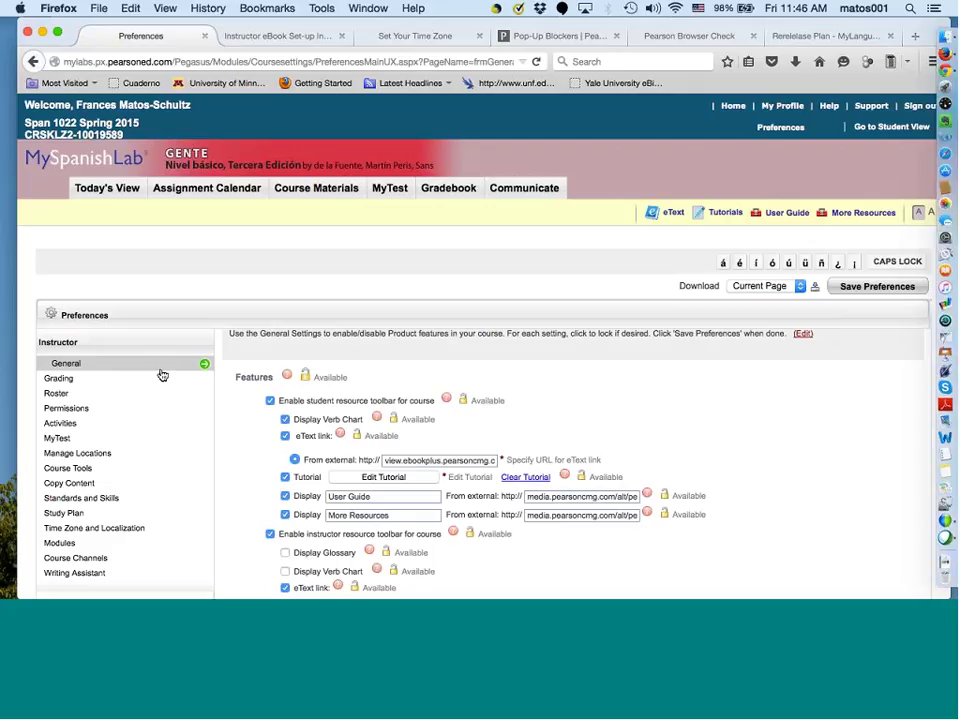
pyautogui.scroll(-5, 487, 490)
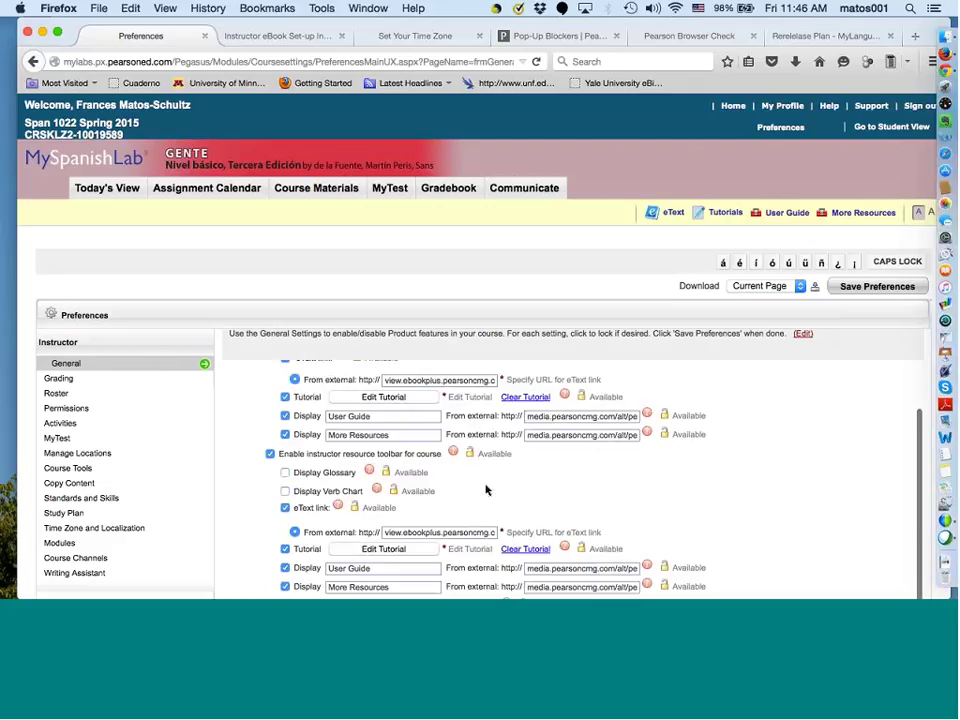
pyautogui.scroll(-2, 486, 485)
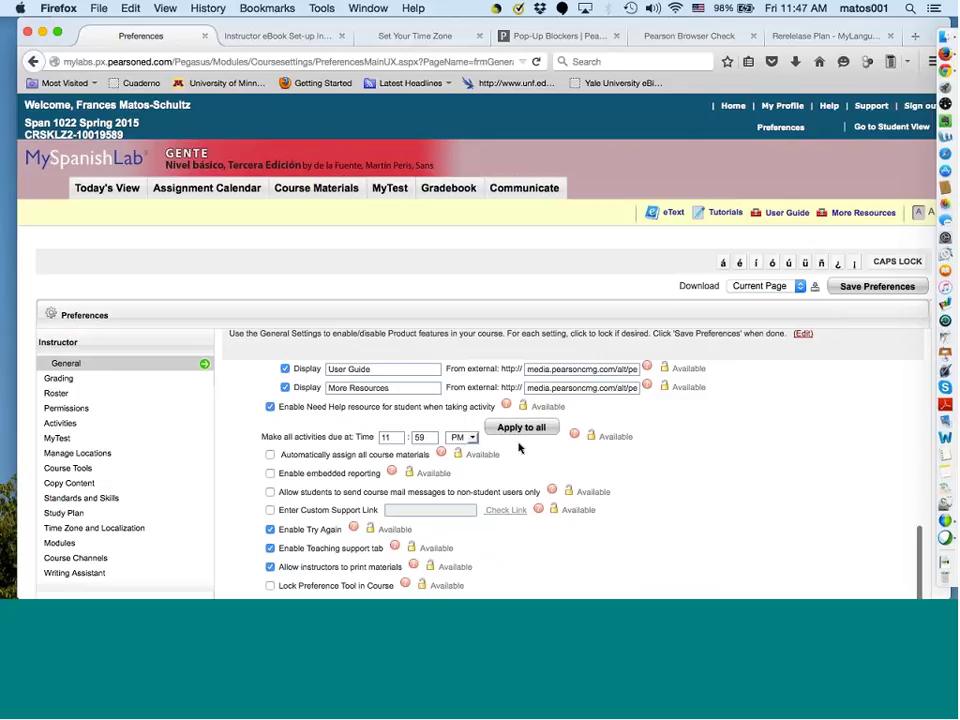
pyautogui.scroll(-3, 519, 448)
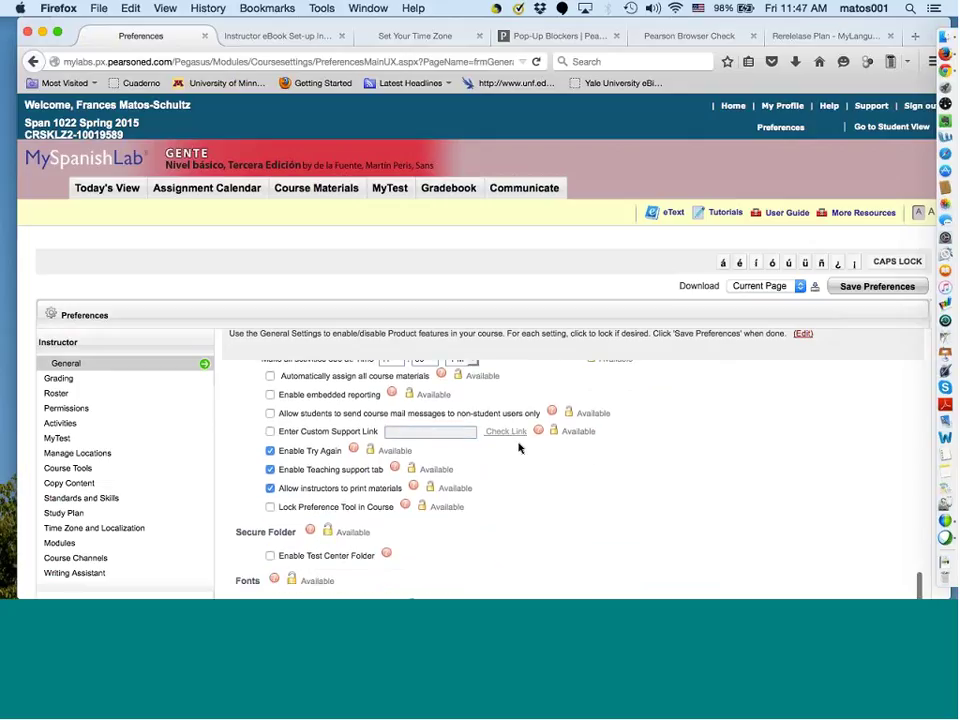
pyautogui.scroll(-5, 574, 538)
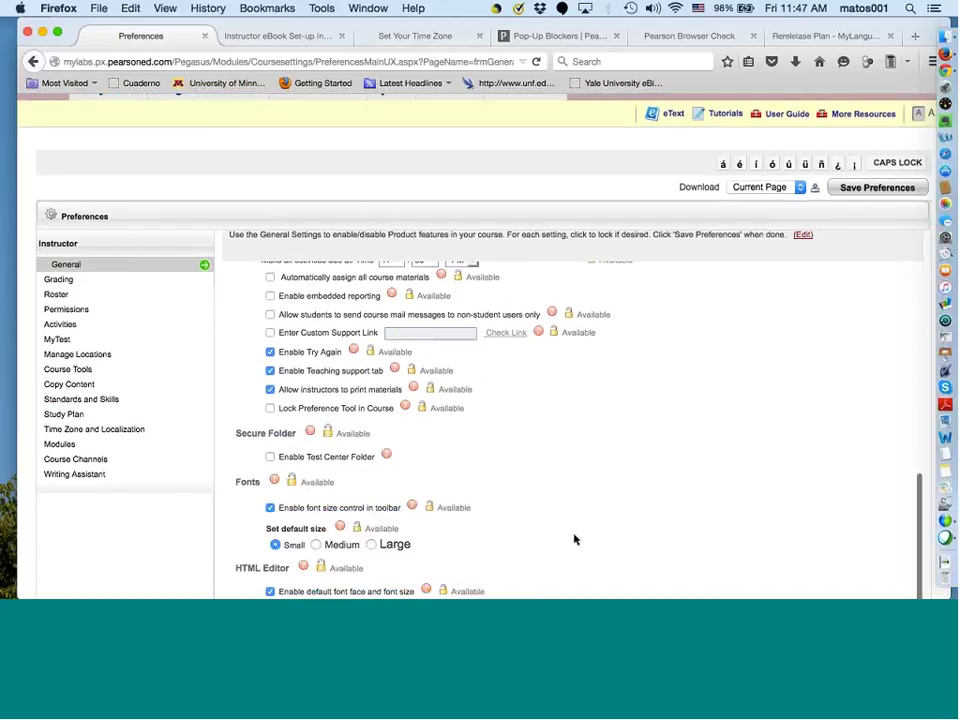
pyautogui.scroll(-2, 574, 540)
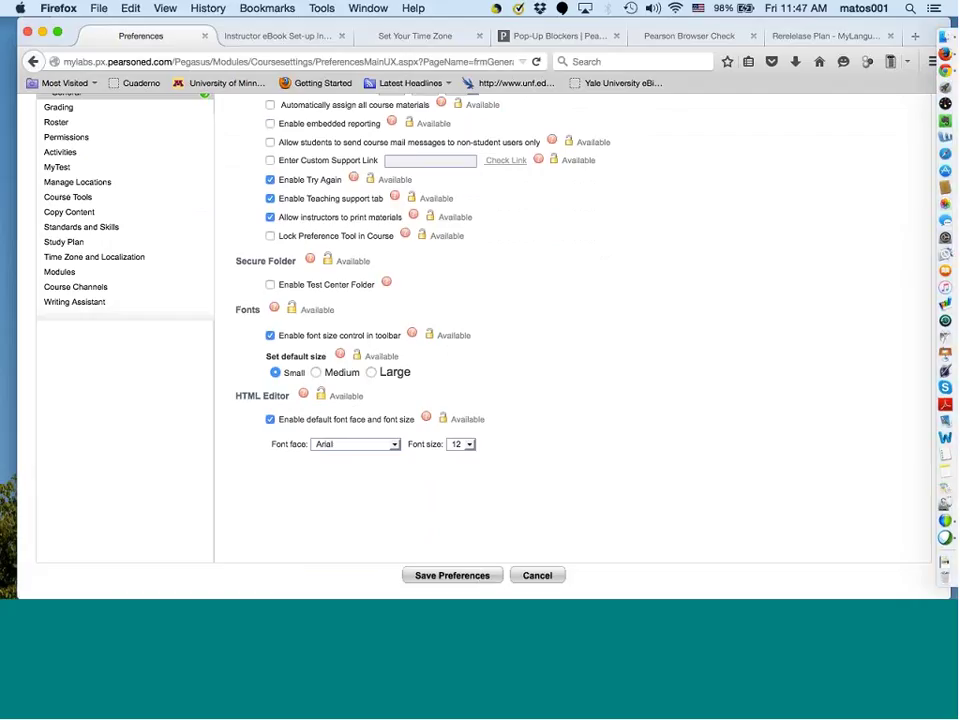
# - Return to the Features section of the General preferences and examine the due time setting for all activities
pyautogui.scroll(5, 510, 396)
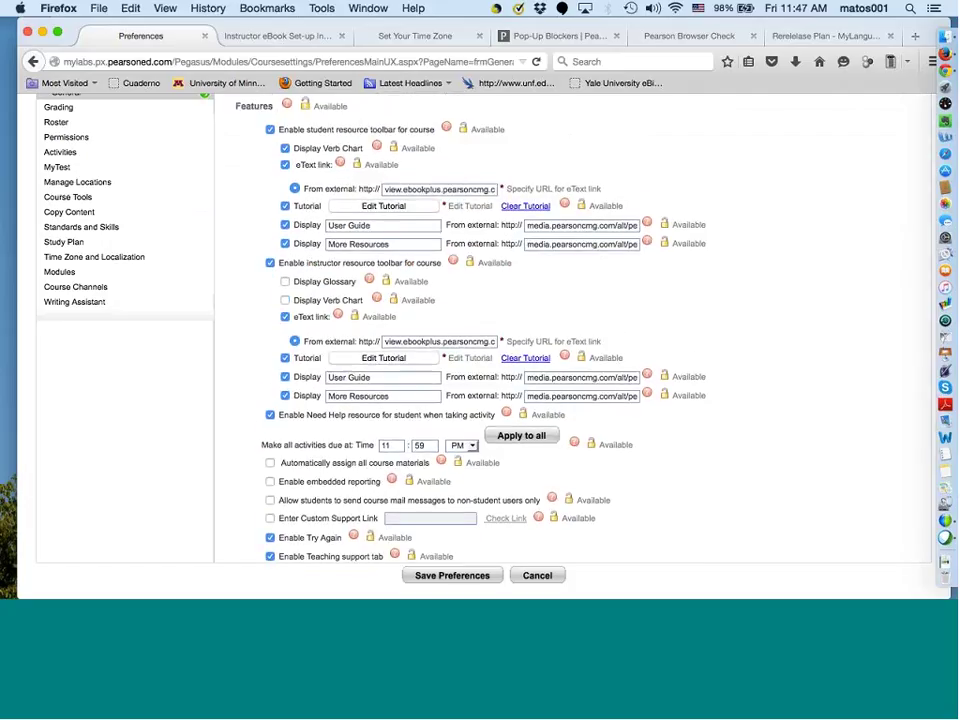
pyautogui.scroll(2, 160, 473)
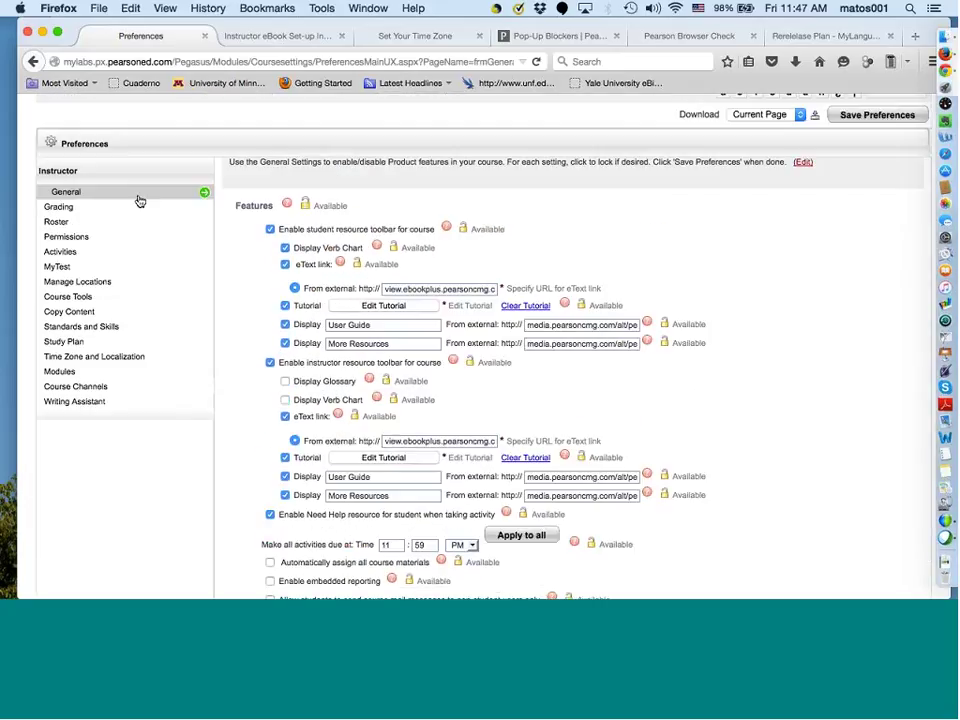
pyautogui.scroll(-1, 406, 470)
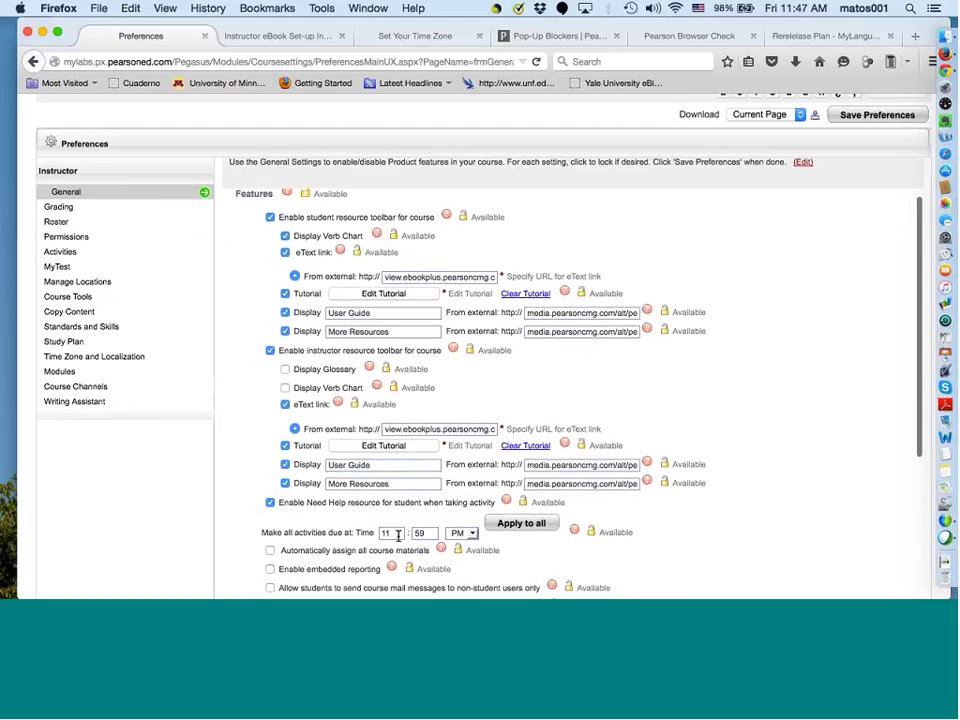
# - Review the remaining General preferences, including Secure Folder, Fonts and HTML Editor, and save them
pyautogui.scroll(-5, 398, 535)
pyautogui.scroll(-1, 606, 522)
pyautogui.scroll(-2, 606, 520)
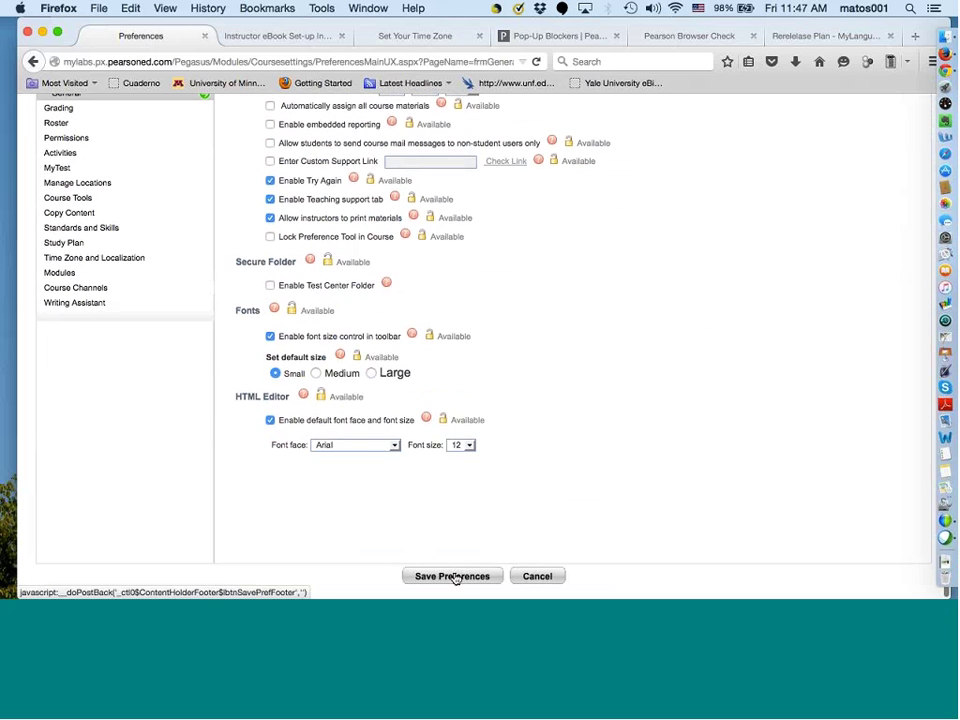
pyautogui.click(452, 576)
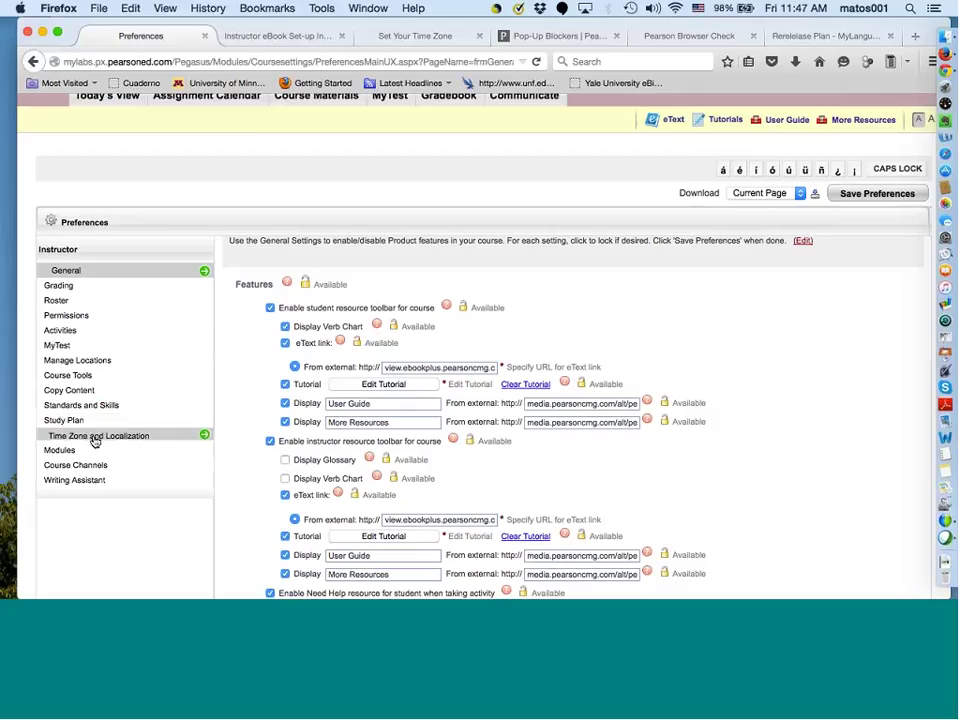
# - Open the Time Zone and Localization preferences, look through the default course time zone choices and close the list without changing it
pyautogui.click(96, 437)
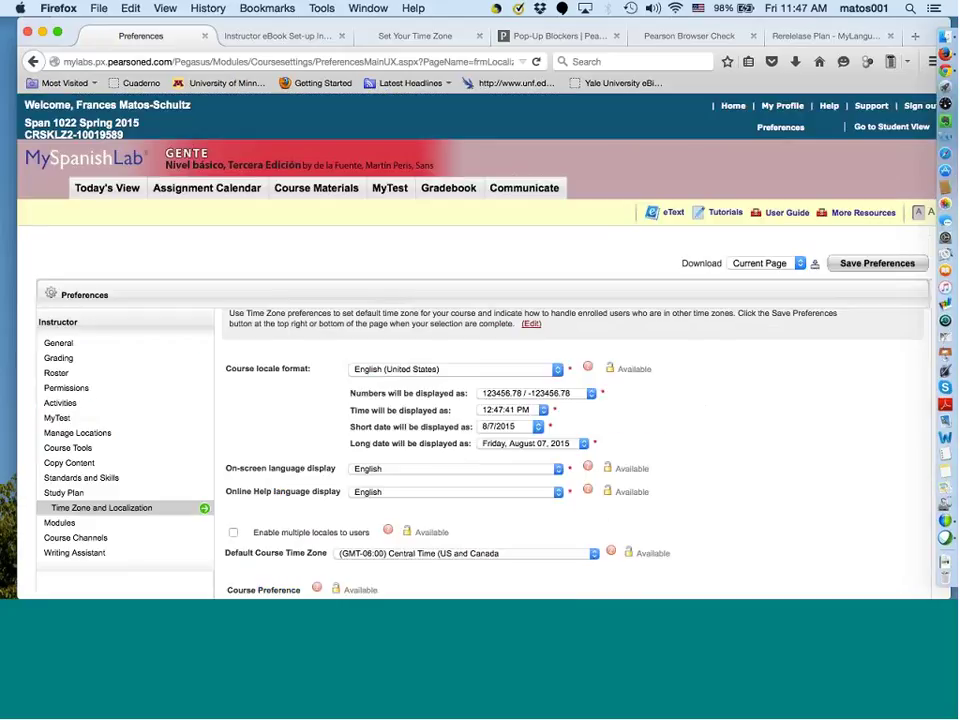
pyautogui.scroll(-5, 310, 365)
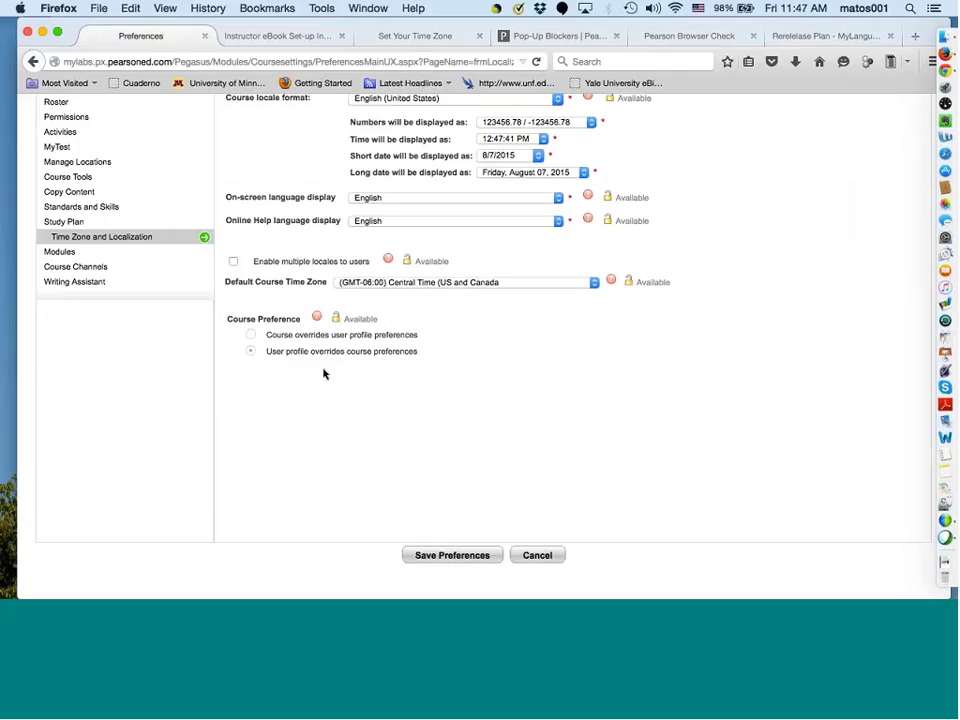
pyautogui.click(249, 350)
pyautogui.click(593, 283)
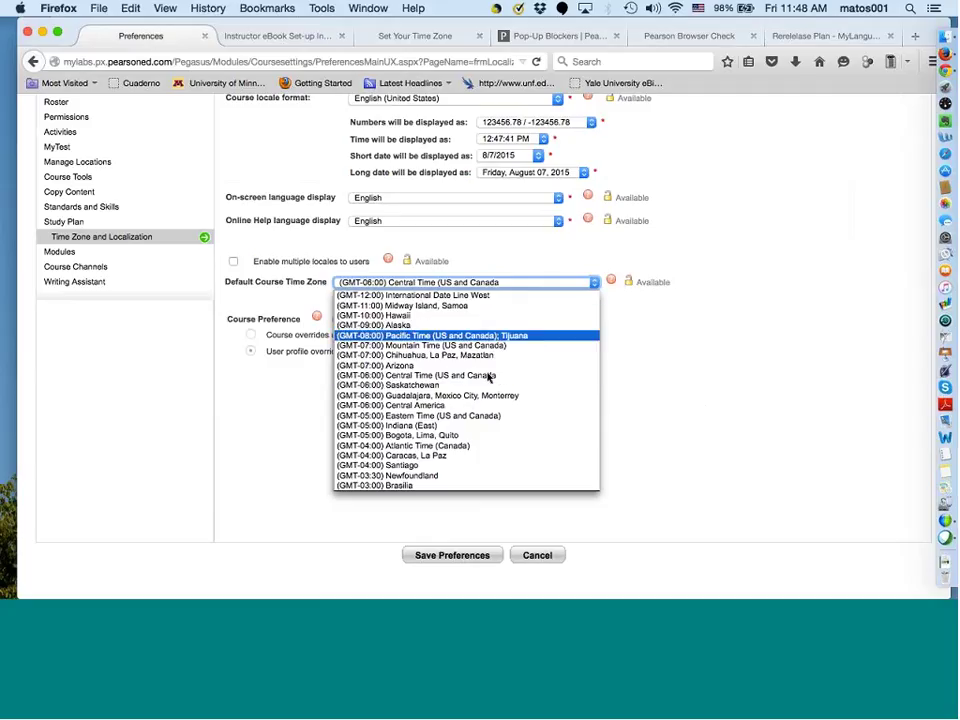
pyautogui.scroll(-10, 508, 437)
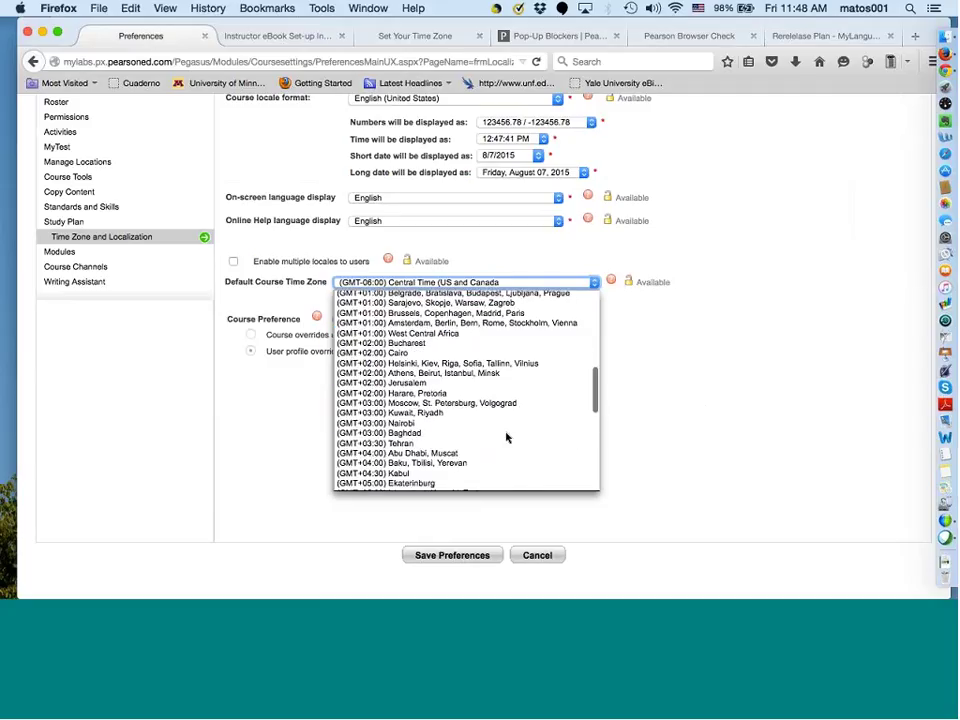
pyautogui.scroll(-10, 506, 437)
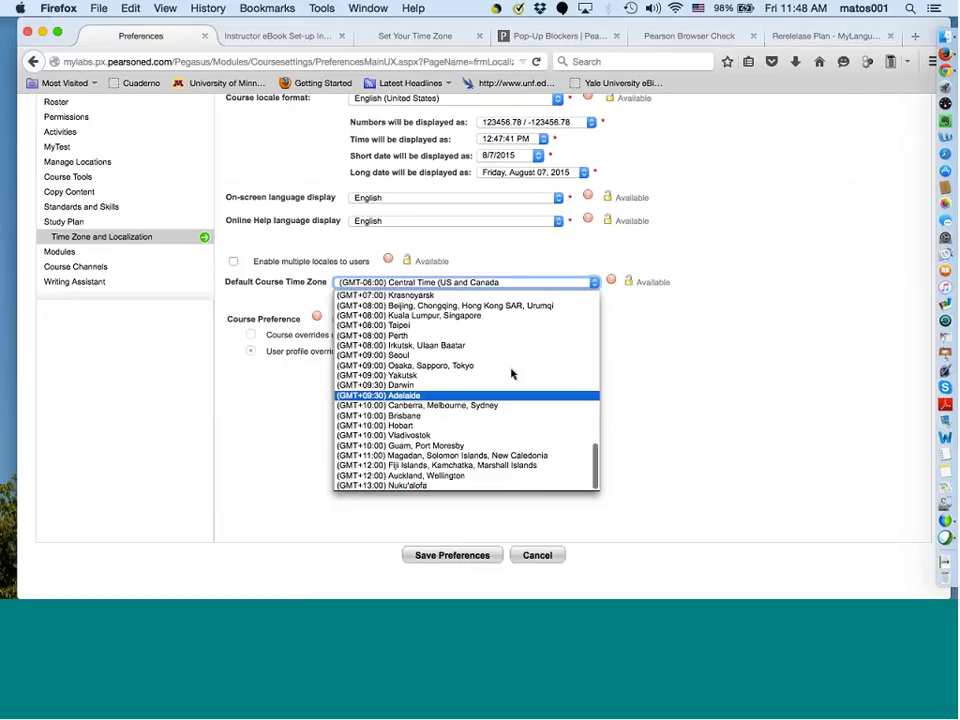
pyautogui.scroll(7, 510, 356)
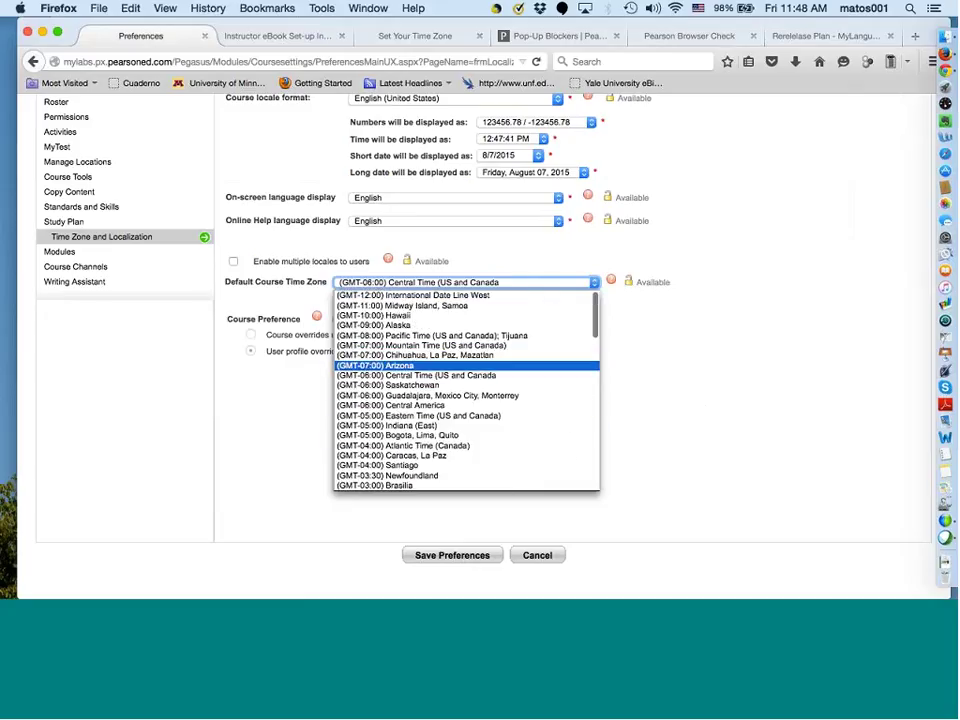
pyautogui.click(286, 445)
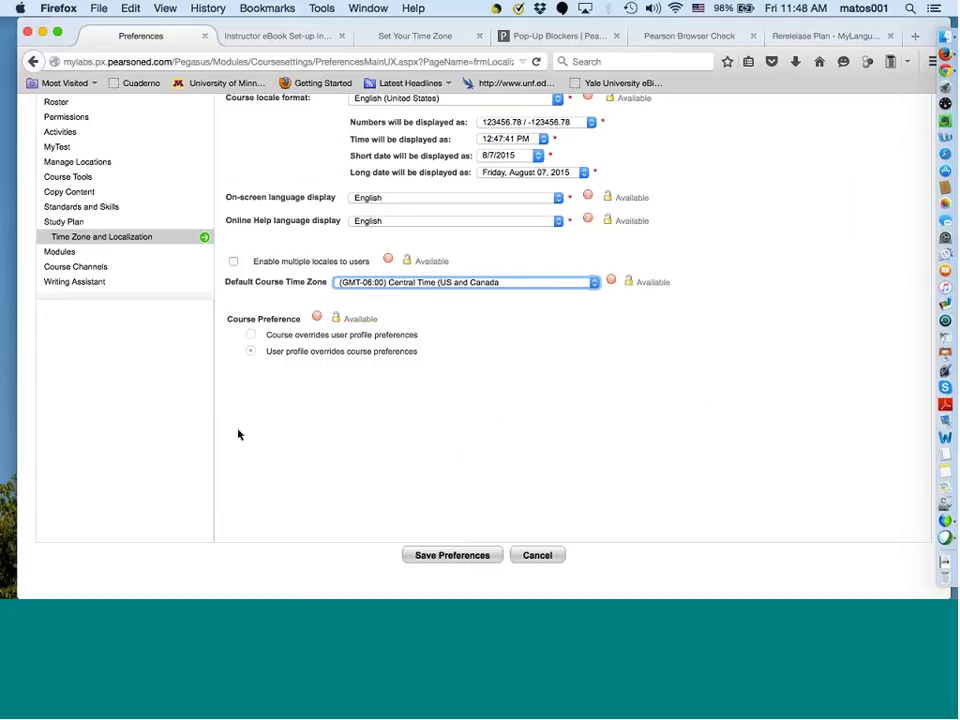
# - Open the Permissions preferences and review the instructor and teaching assistant rights from Question Bank to Learning Objectives
pyautogui.scroll(2, 129, 354)
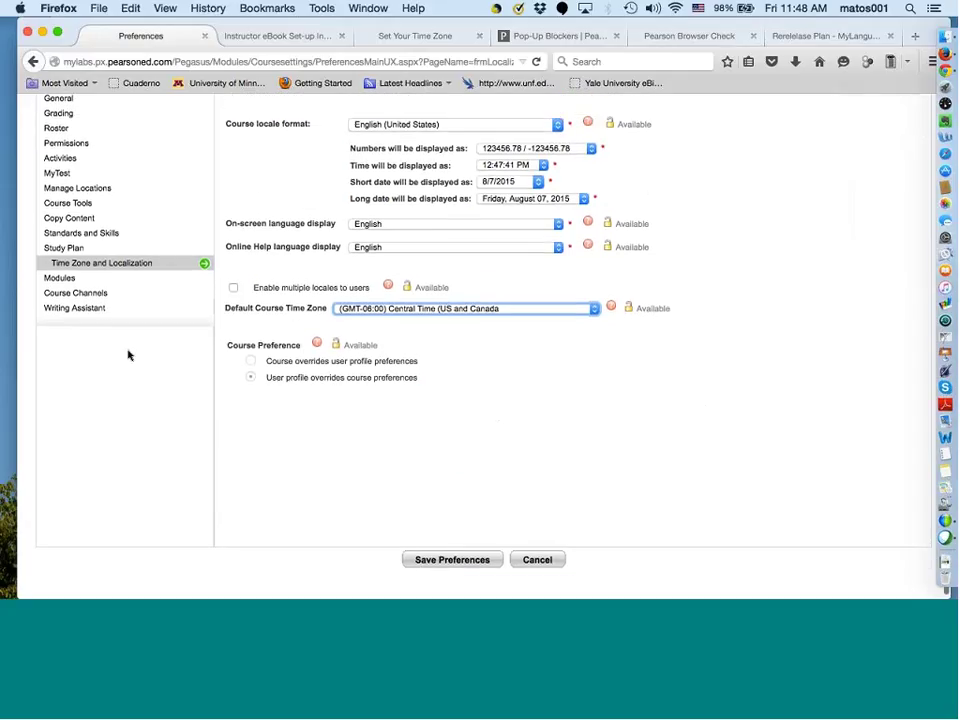
pyautogui.scroll(2, 129, 354)
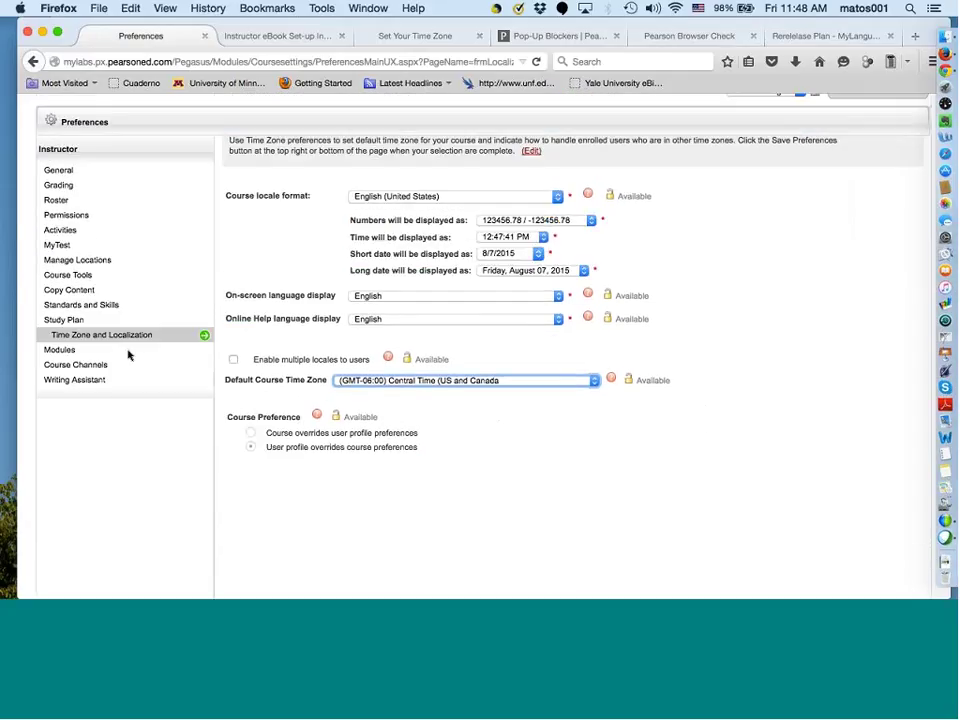
pyautogui.click(78, 215)
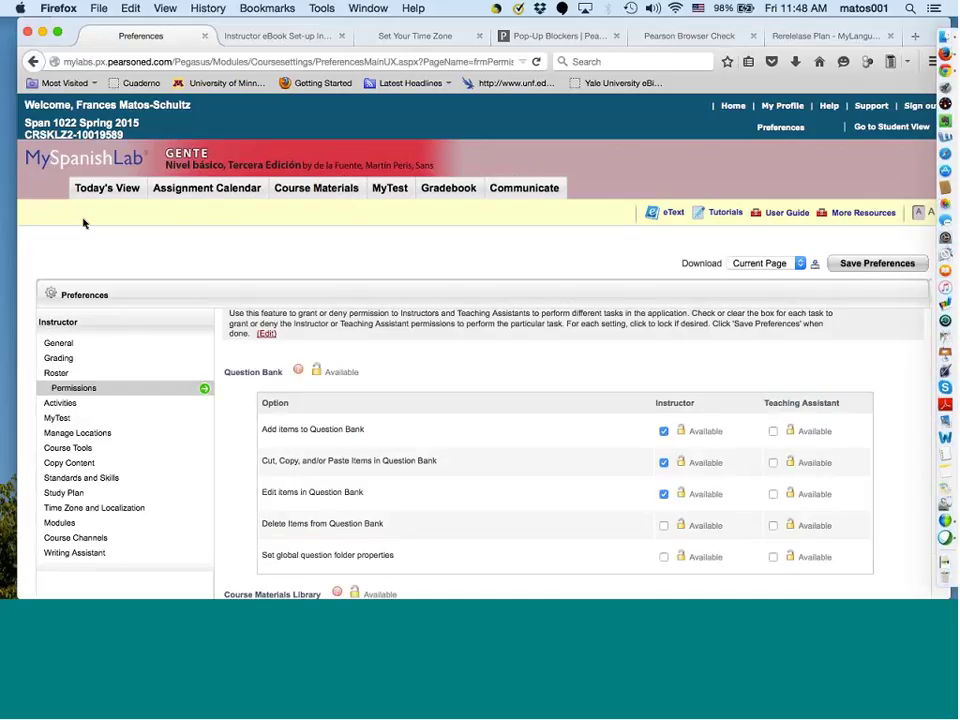
pyautogui.scroll(-1, 414, 418)
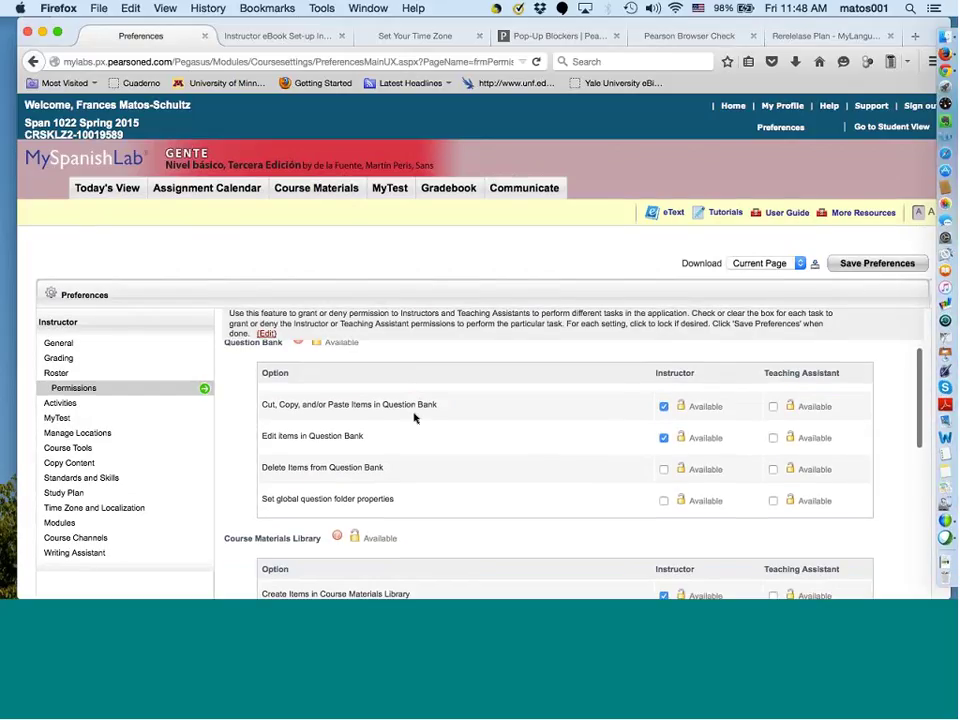
pyautogui.scroll(-3, 414, 418)
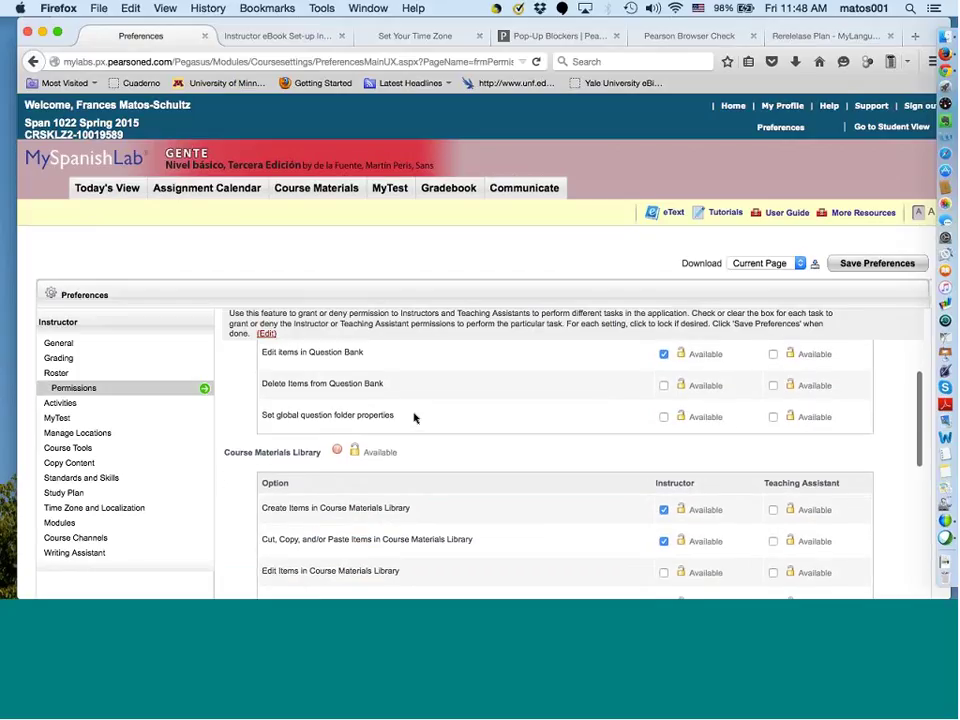
pyautogui.scroll(-10, 447, 514)
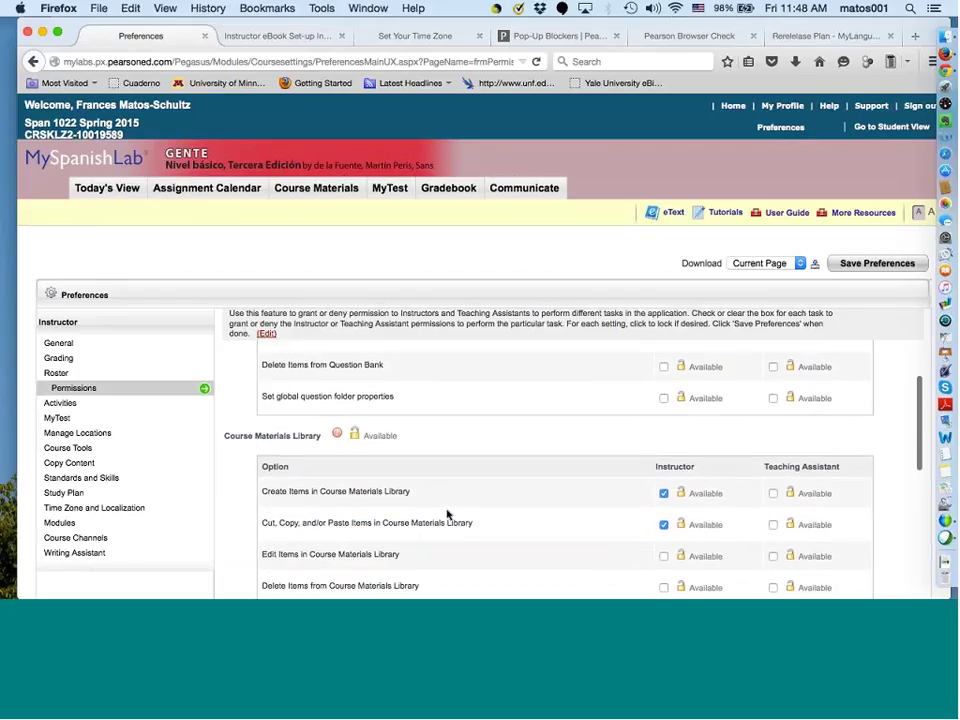
pyautogui.scroll(-10, 447, 514)
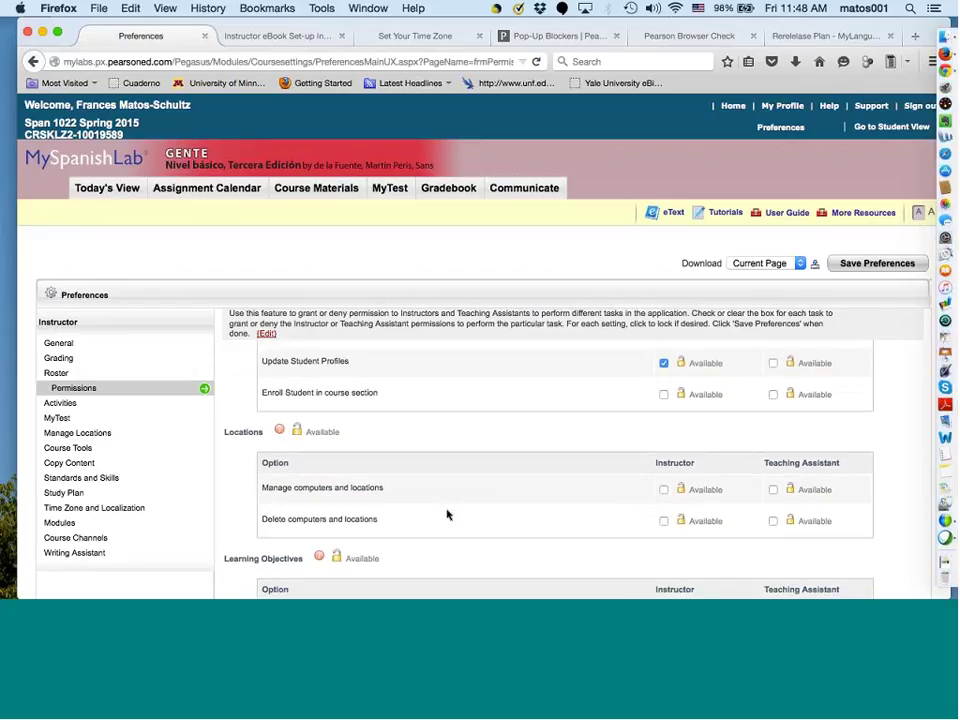
# - Open the Grading preferences and review the Gradebook display, View Submissions, fill-in-the-blank, accent grading and grade schema settings
pyautogui.click(97, 362)
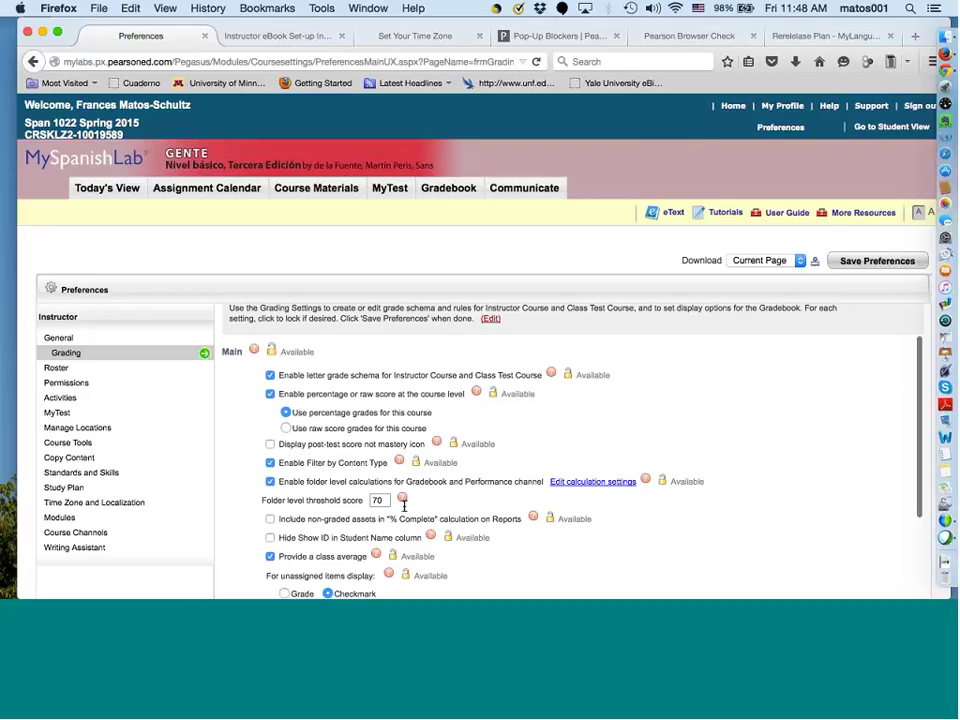
pyautogui.scroll(-3, 504, 550)
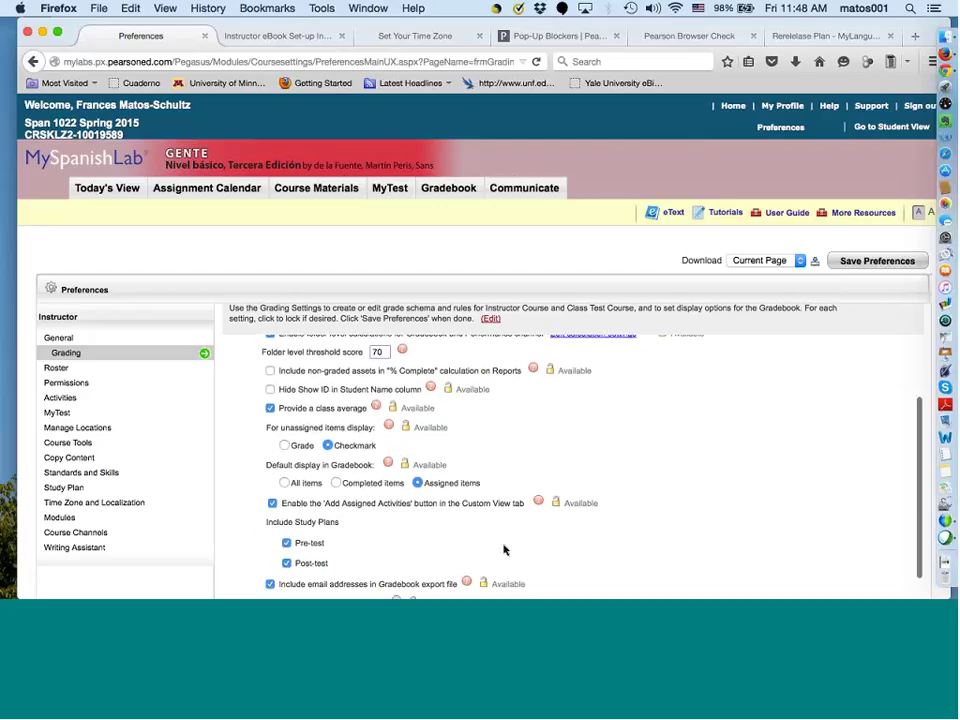
pyautogui.scroll(-5, 504, 550)
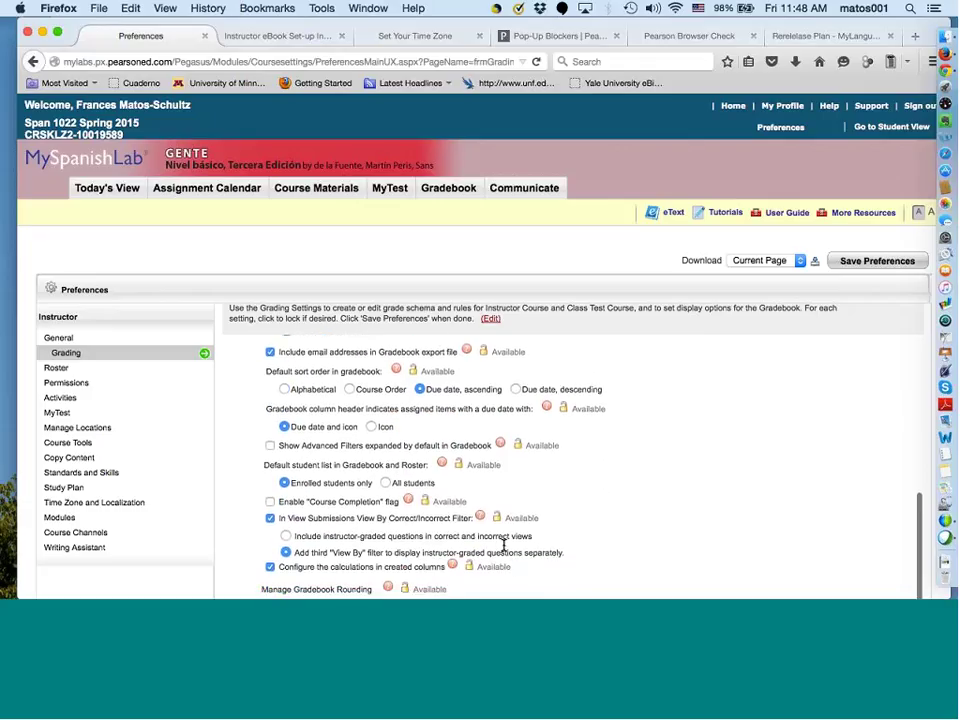
pyautogui.scroll(-5, 504, 545)
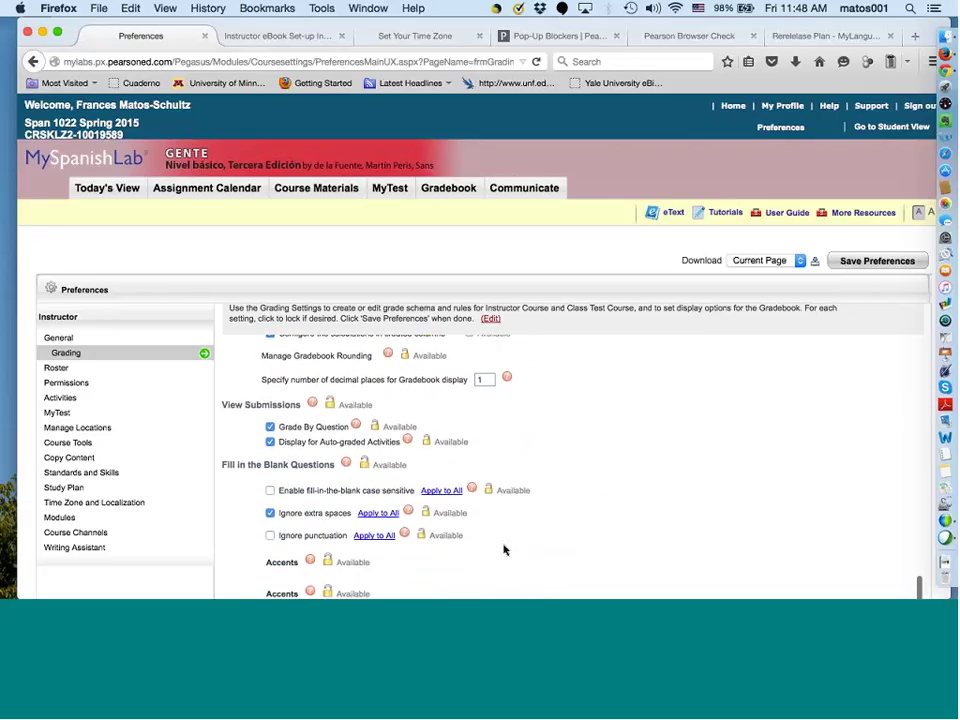
pyautogui.scroll(-2, 504, 549)
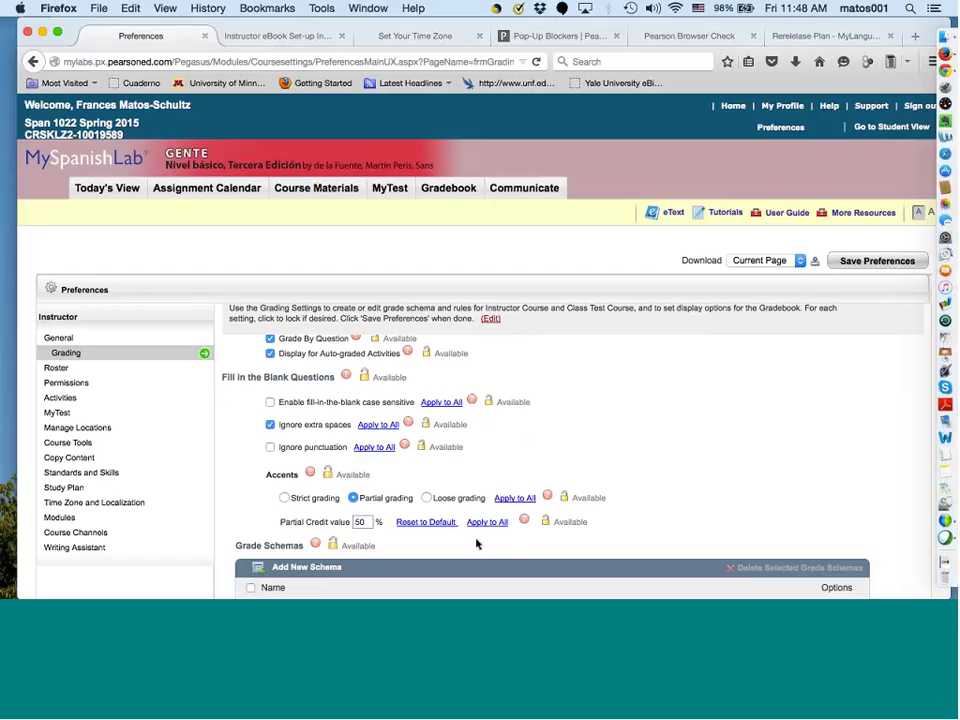
pyautogui.scroll(-6, 476, 544)
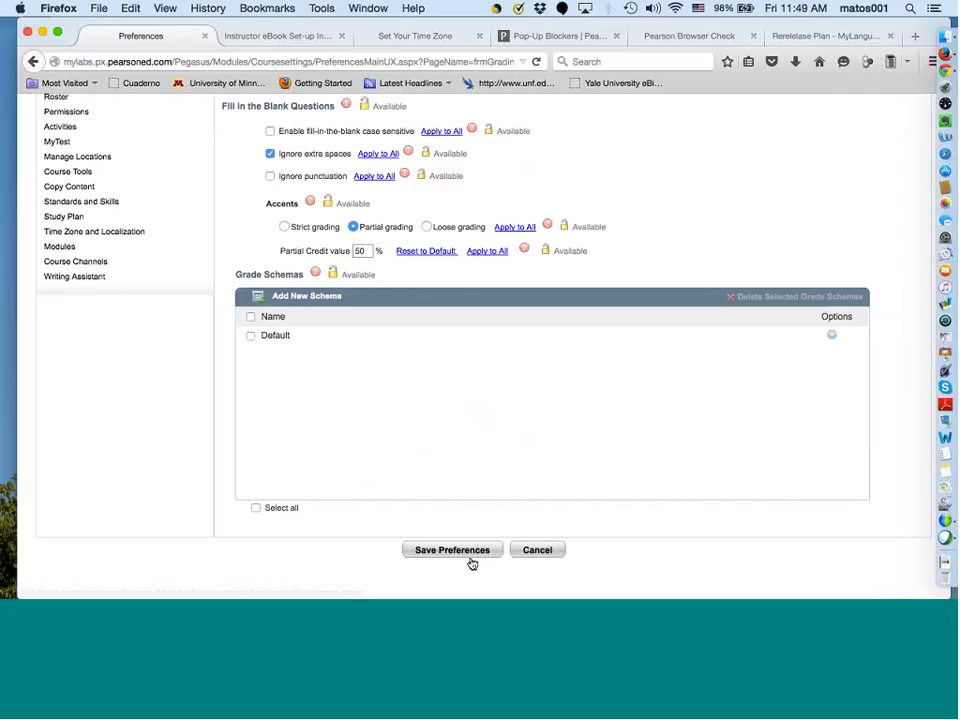
# - Leave the Grading preferences for Today's View and open the course's Manage Course Materials page
pyautogui.scroll(4, 107, 399)
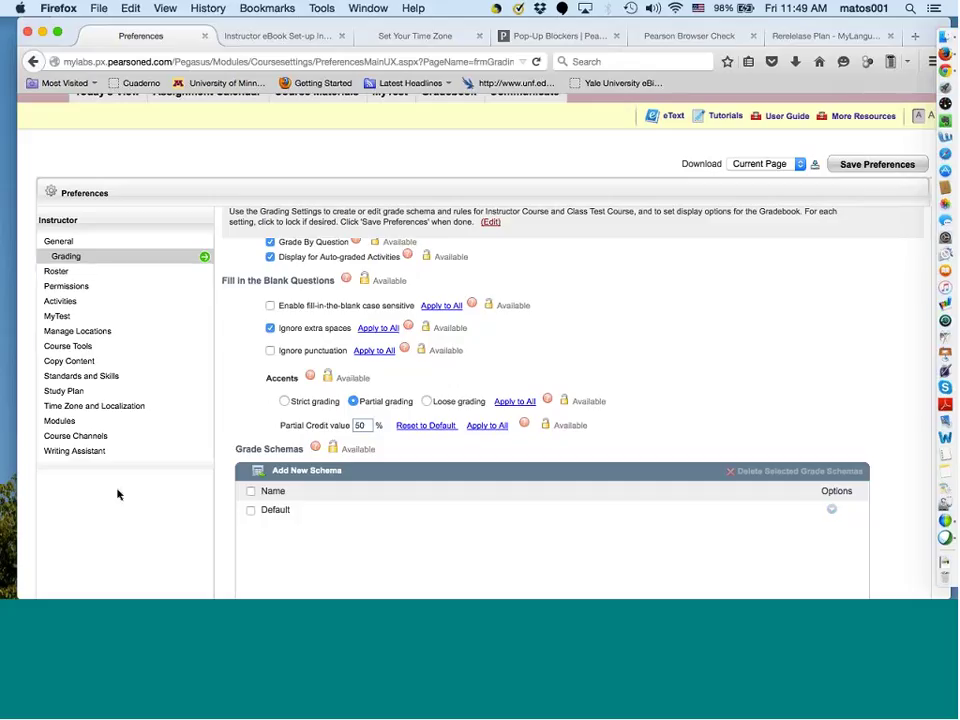
pyautogui.scroll(2, 120, 497)
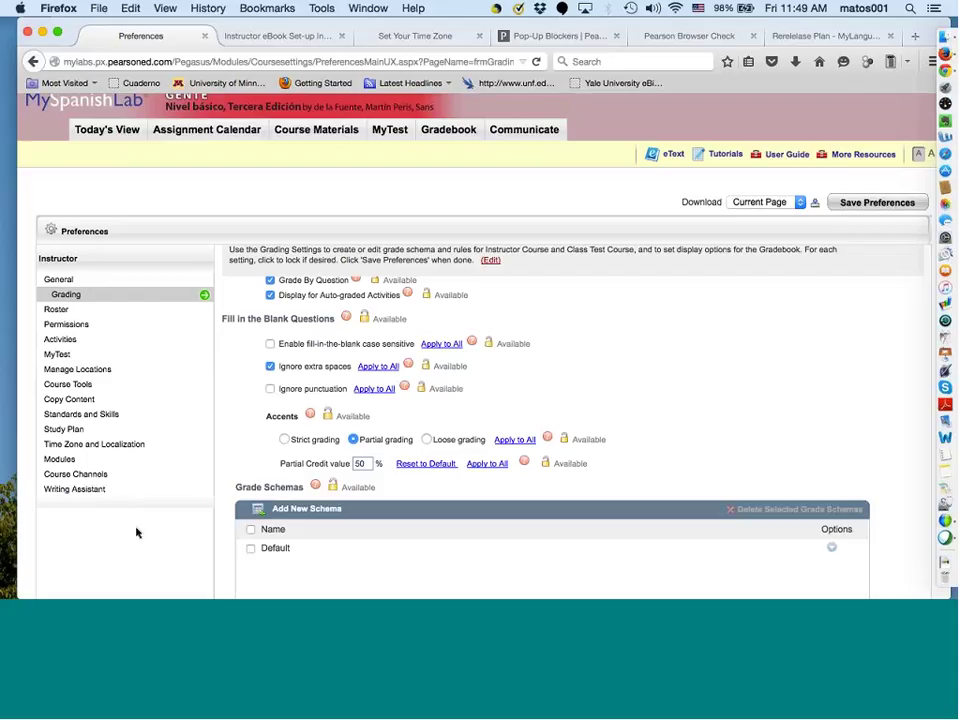
pyautogui.scroll(1, 137, 532)
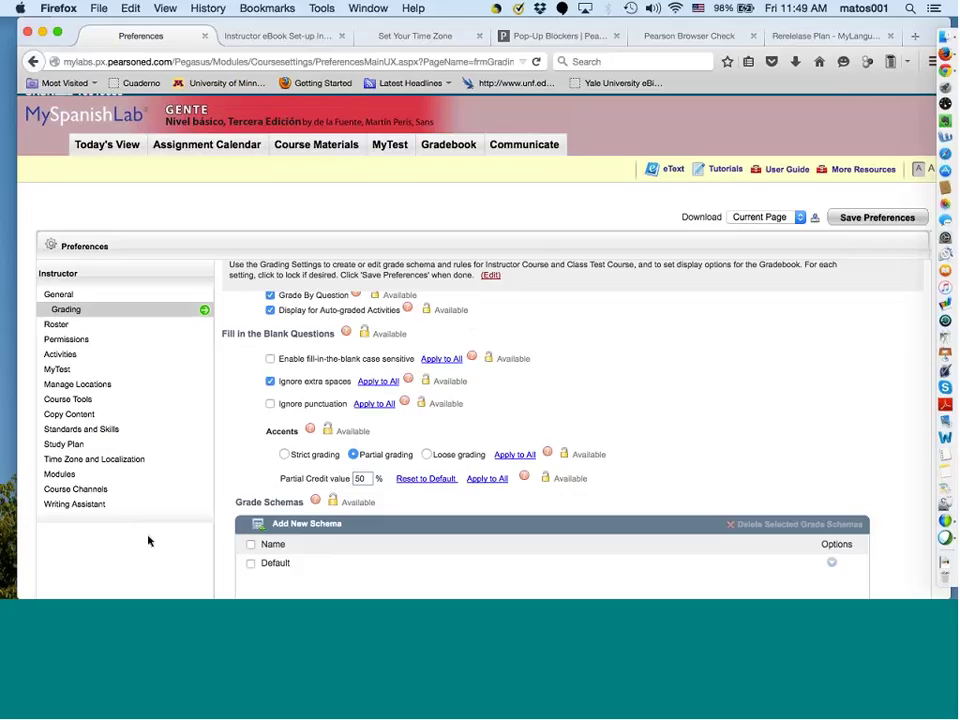
pyautogui.scroll(1, 148, 541)
pyautogui.scroll(2, 148, 541)
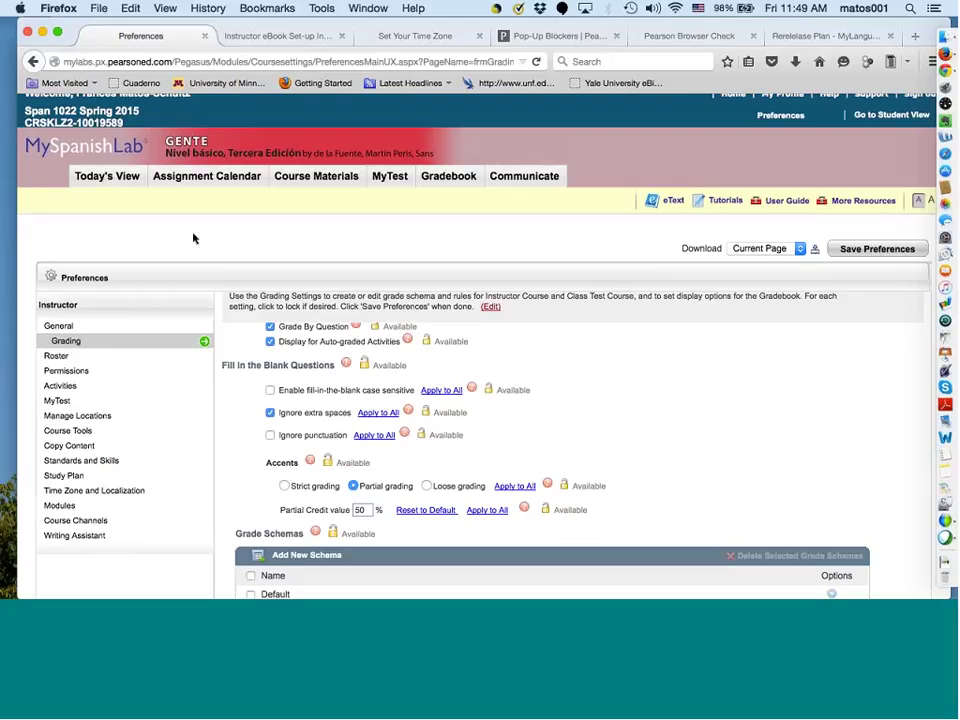
pyautogui.scroll(1, 194, 238)
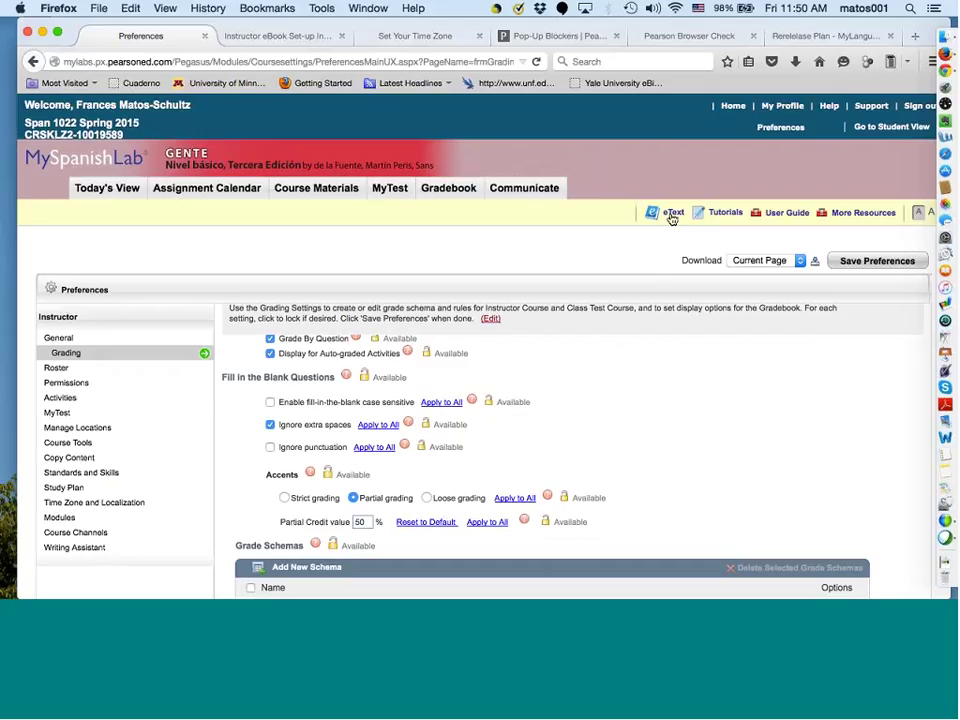
pyautogui.click(130, 191)
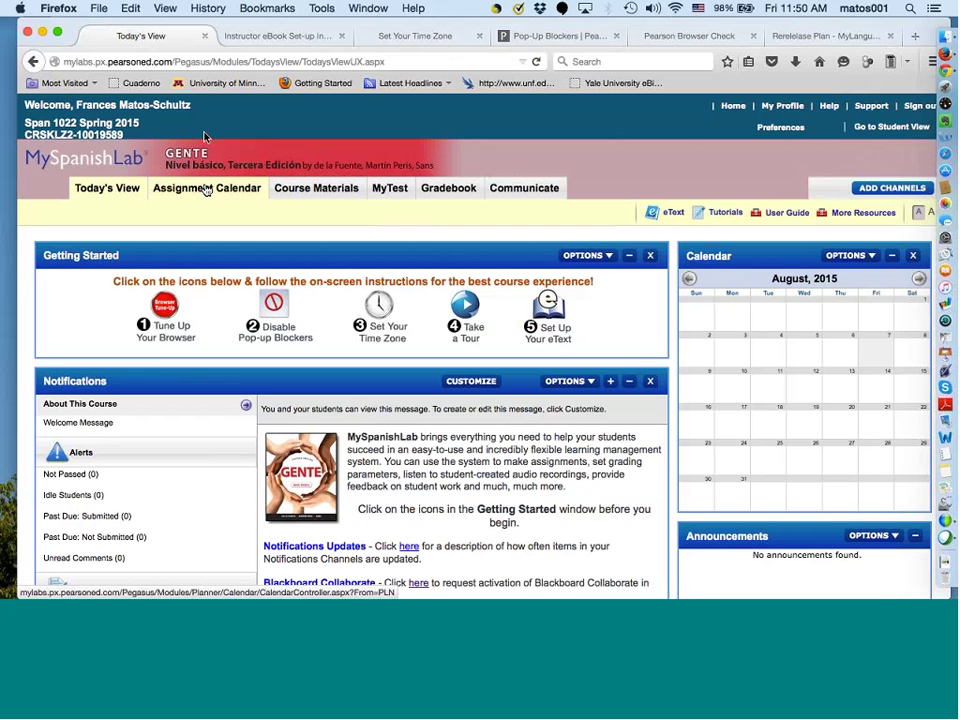
pyautogui.click(300, 192)
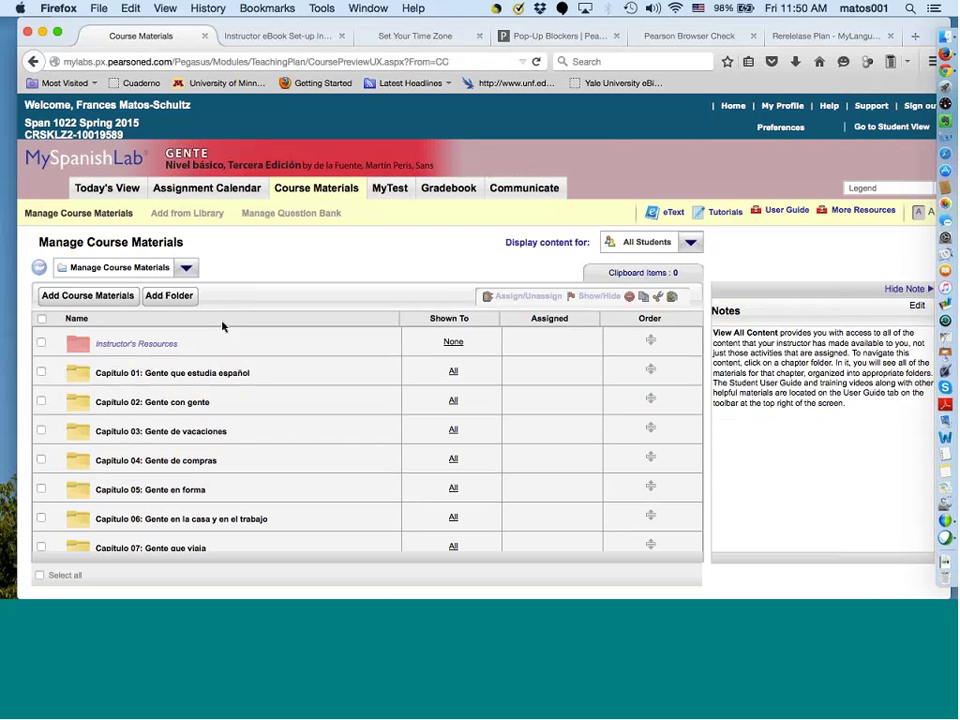
# - Open the Assignable How-to Student Videos & Quiz folder within Instructor's Resources and review its student quiz and training videos
pyautogui.click(157, 349)
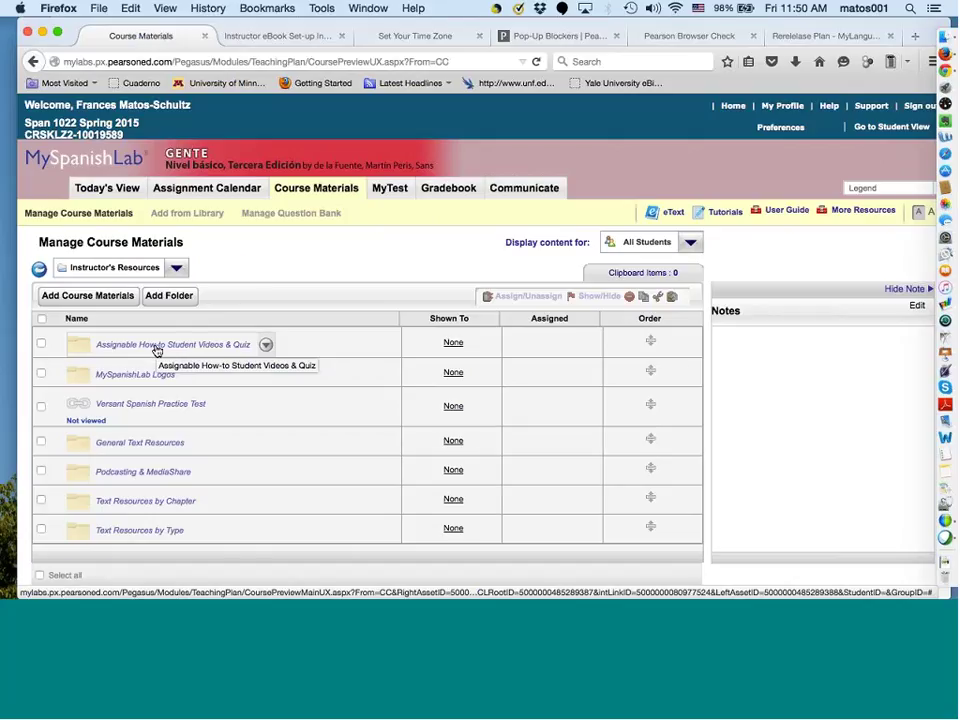
pyautogui.click(156, 346)
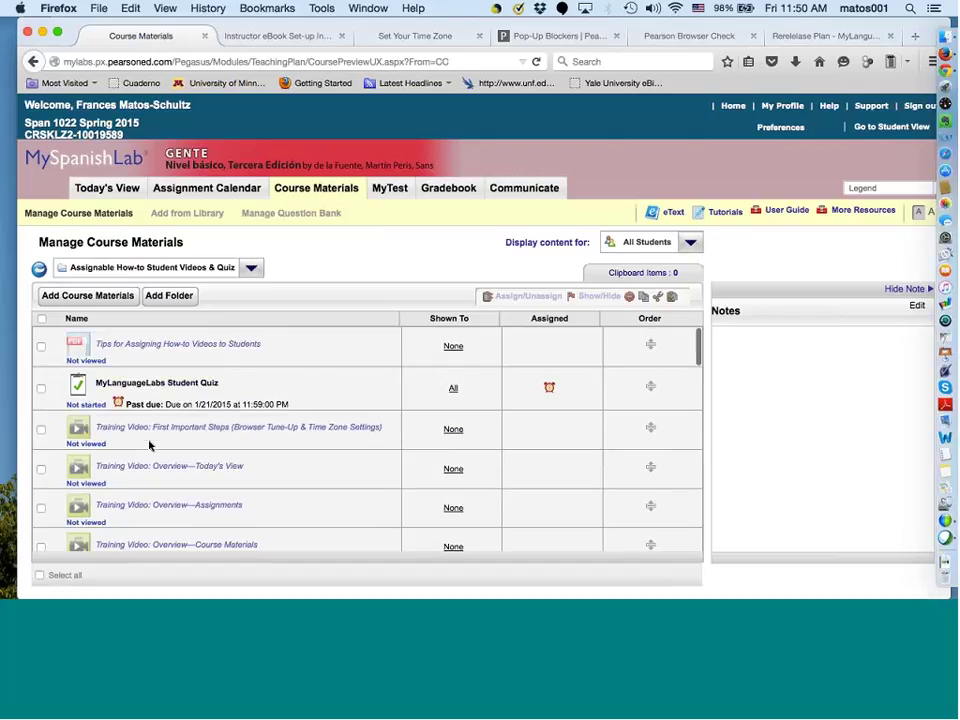
pyautogui.moveTo(147, 390)
pyautogui.scroll(-3, 53, 511)
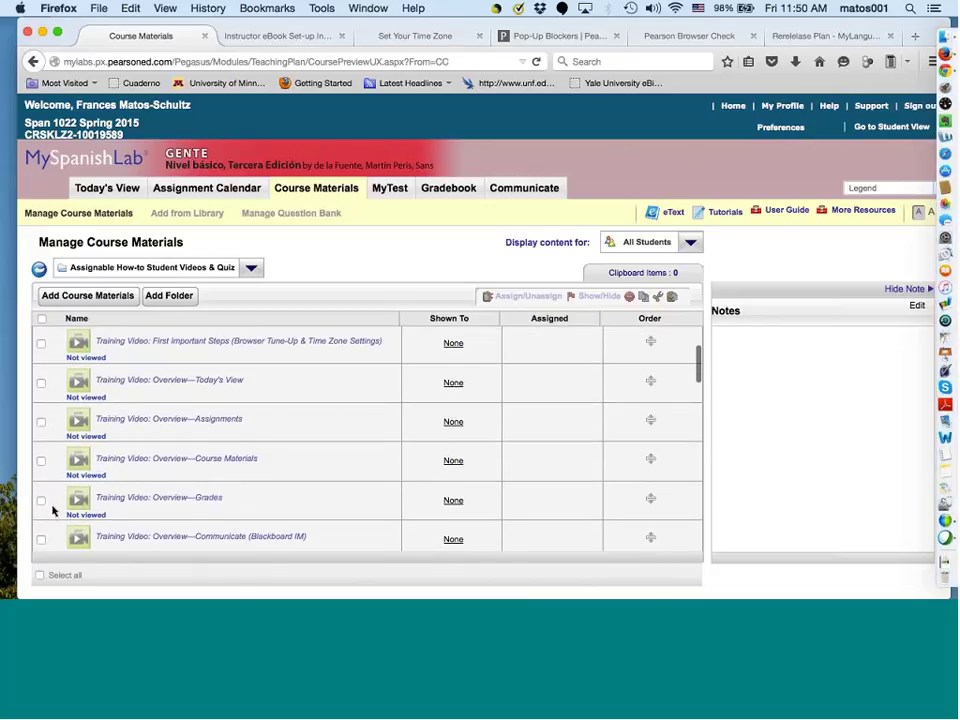
pyautogui.scroll(-3, 53, 511)
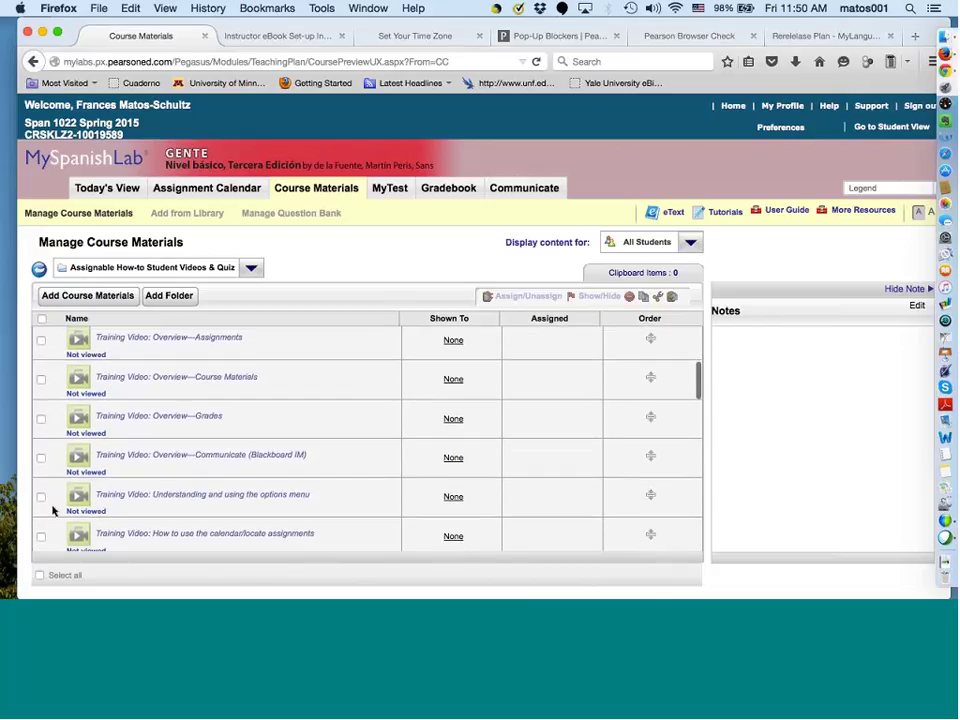
pyautogui.scroll(-8, 53, 511)
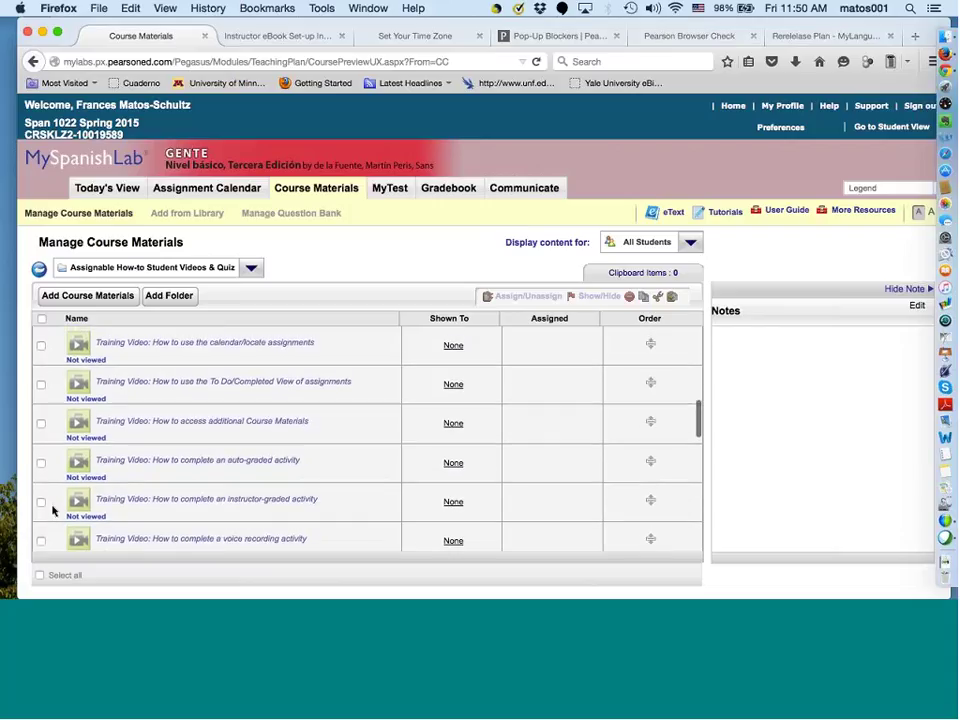
pyautogui.scroll(10, 53, 511)
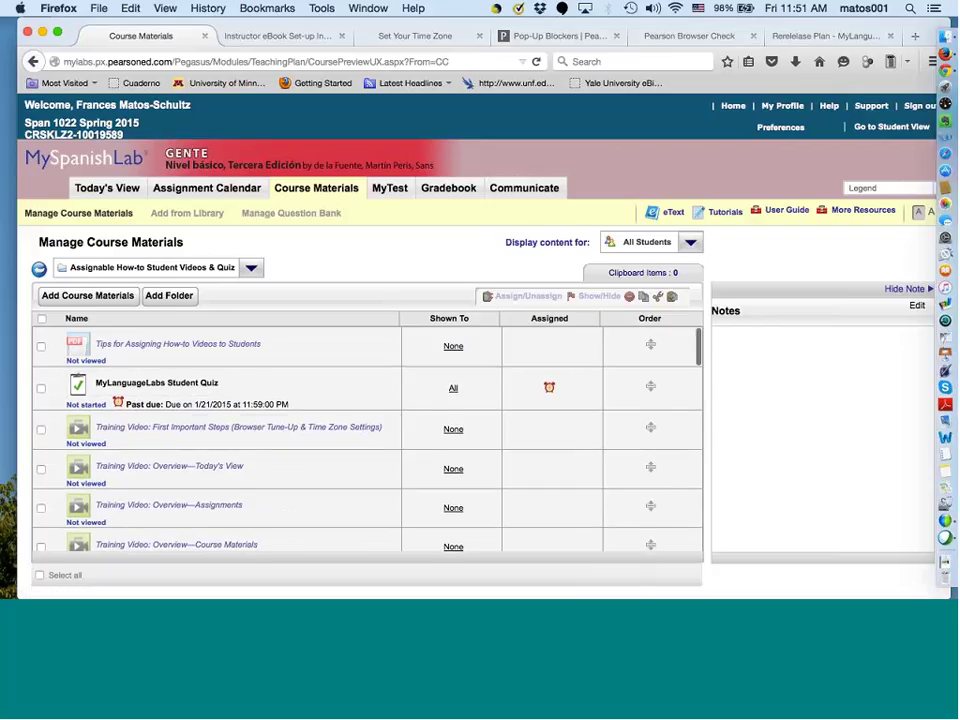
# - Look through the remaining student training videos in the Assignable How-to Student Videos & Quiz folder
pyautogui.scroll(-6, 75, 527)
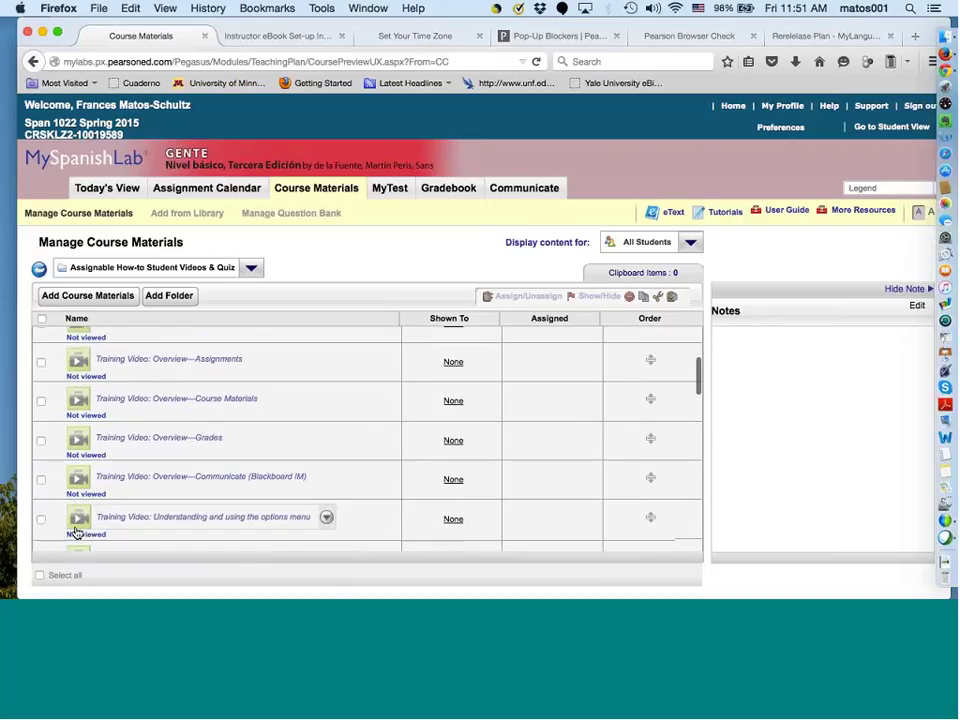
pyautogui.scroll(-9, 75, 530)
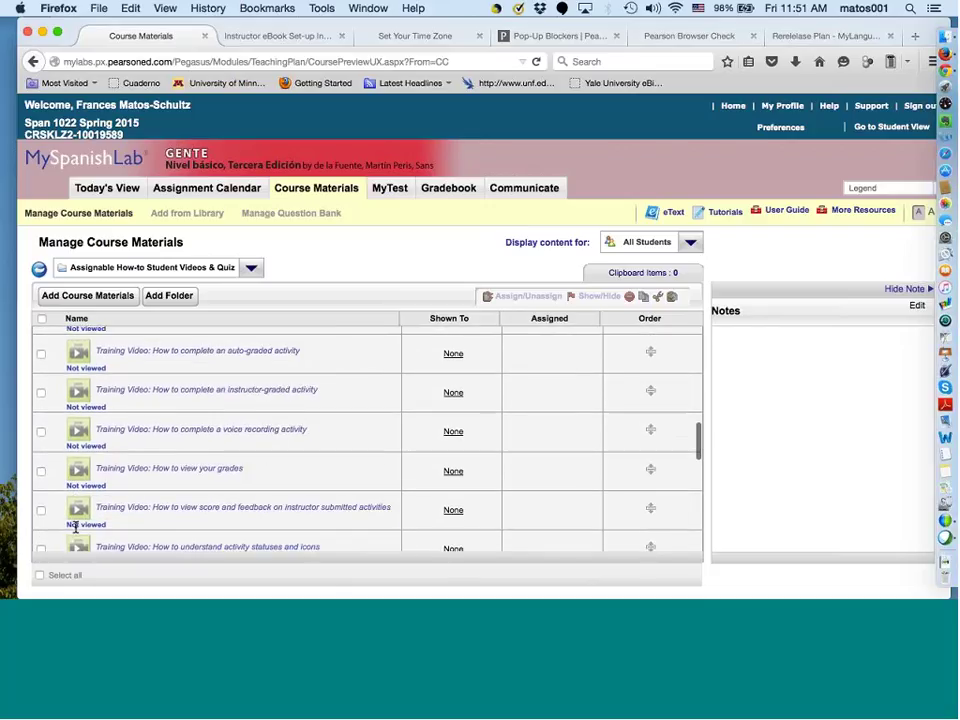
pyautogui.scroll(-2, 75, 527)
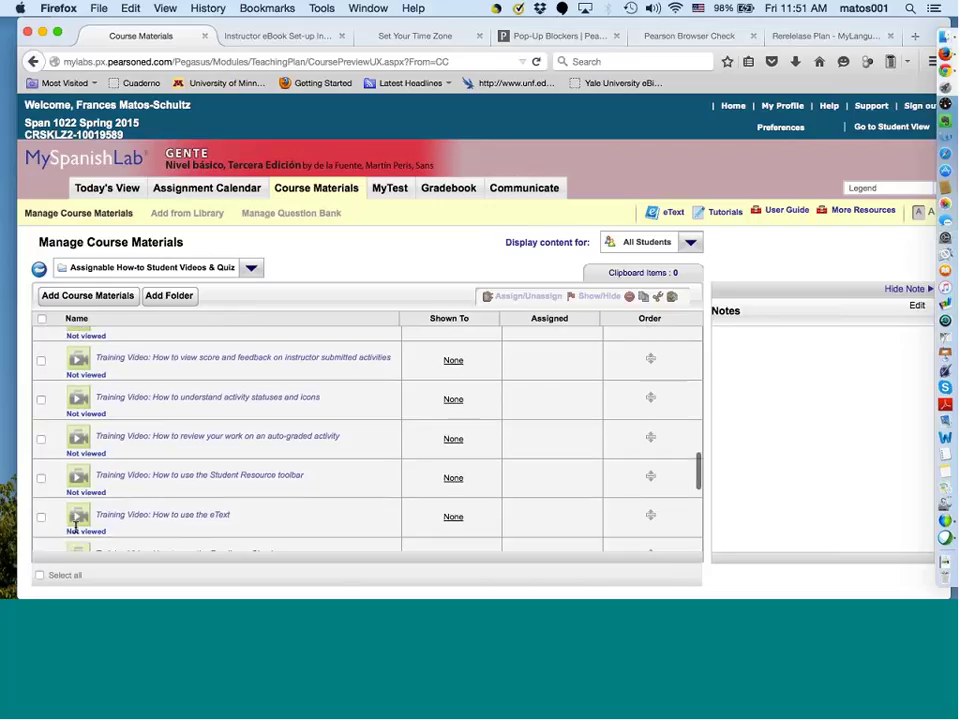
pyautogui.scroll(-7, 75, 527)
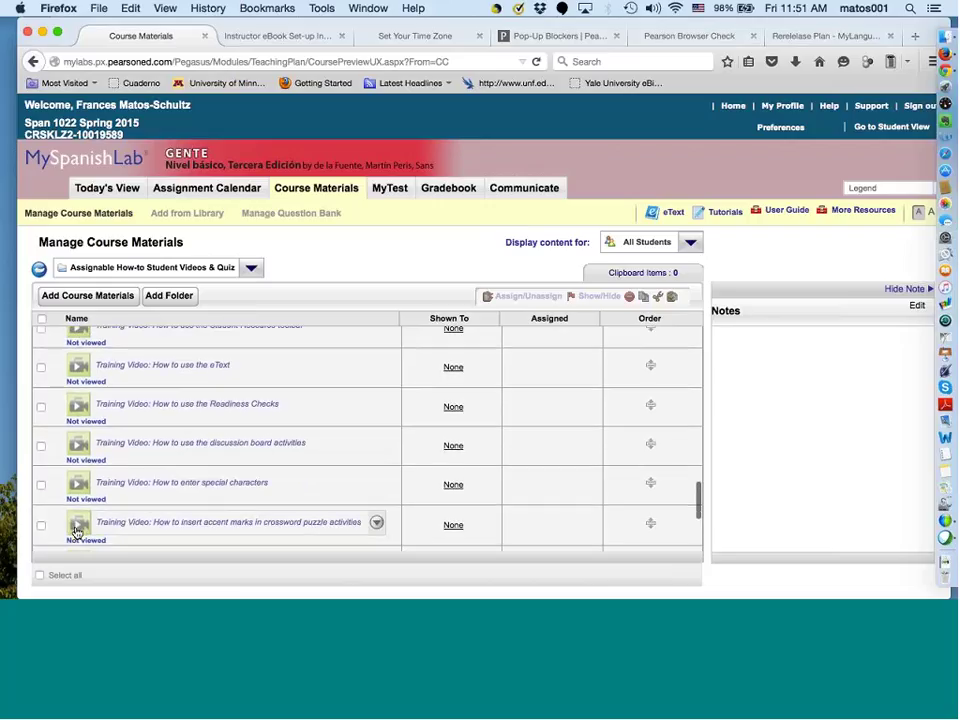
pyautogui.scroll(2, 75, 527)
pyautogui.scroll(3, 75, 527)
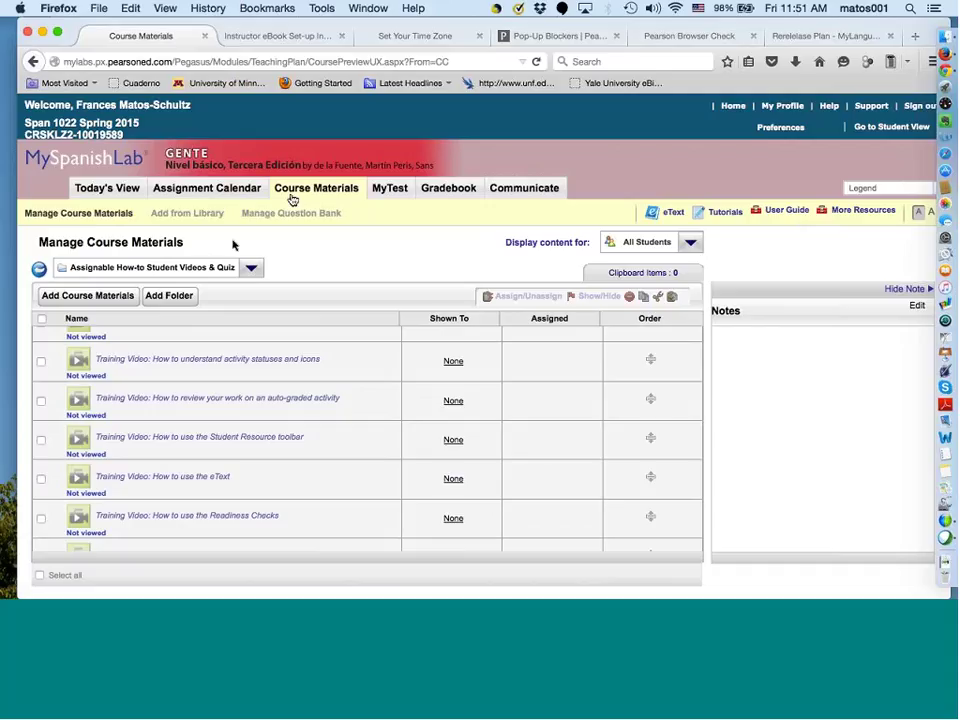
# - Preview Readiness Check Ch01 from the Capítulo 01 READINESS CHECK folder, and return to Manage Course Materials
pyautogui.click(252, 272)
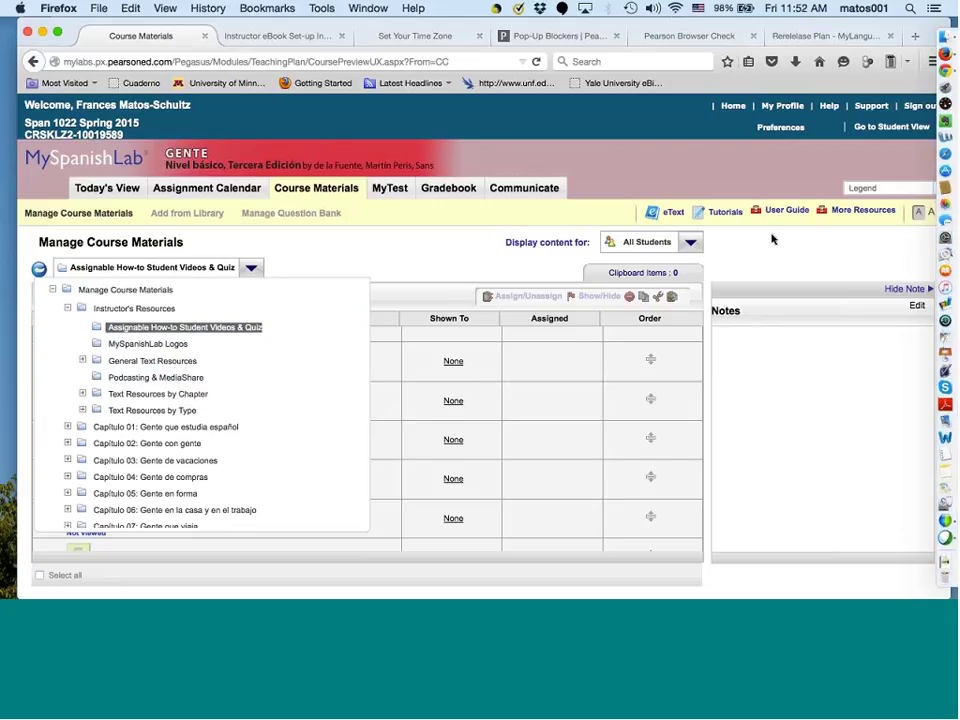
pyautogui.click(190, 430)
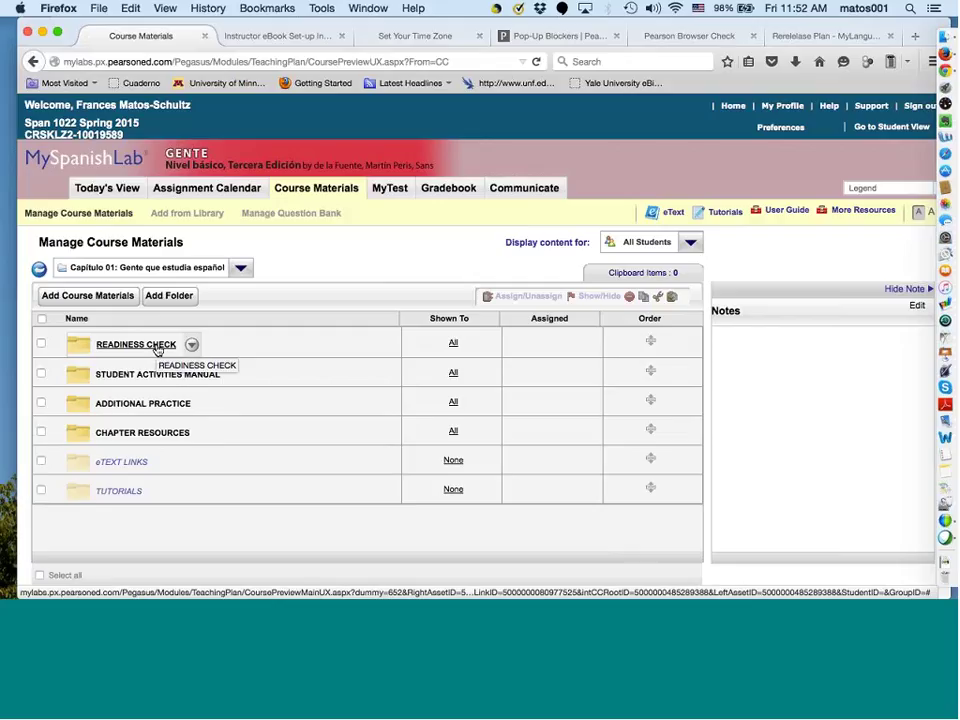
pyautogui.click(156, 348)
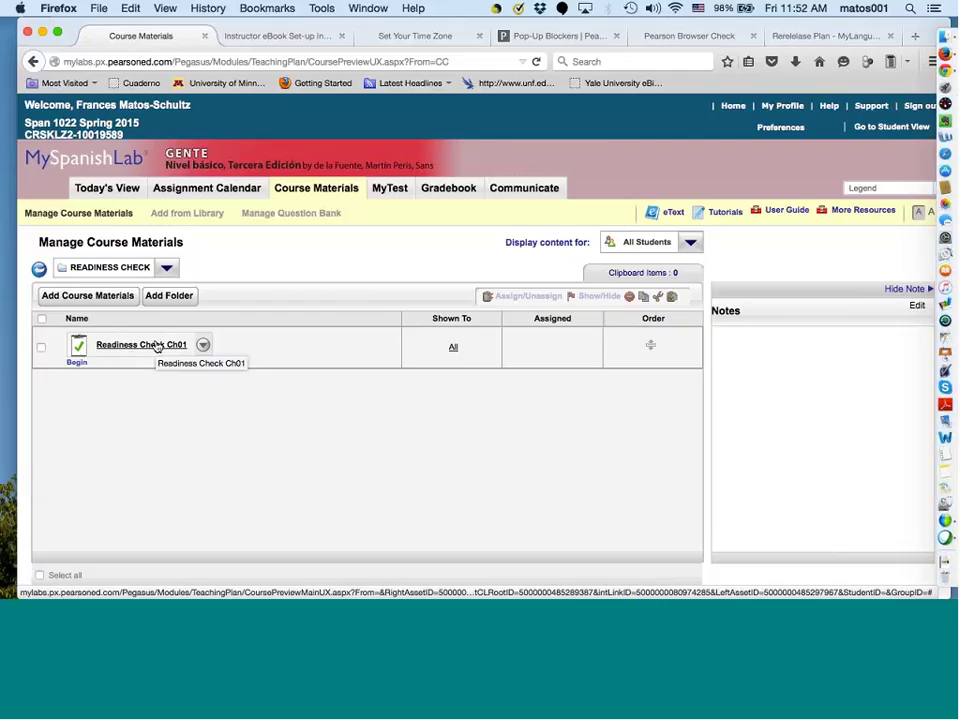
pyautogui.click(156, 345)
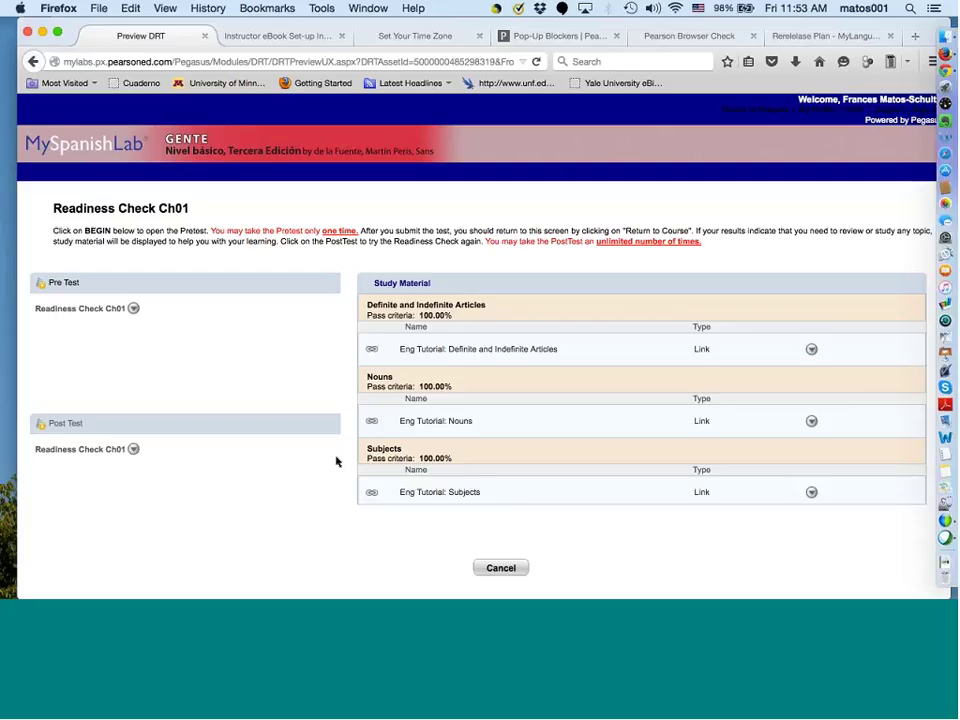
pyautogui.click(33, 62)
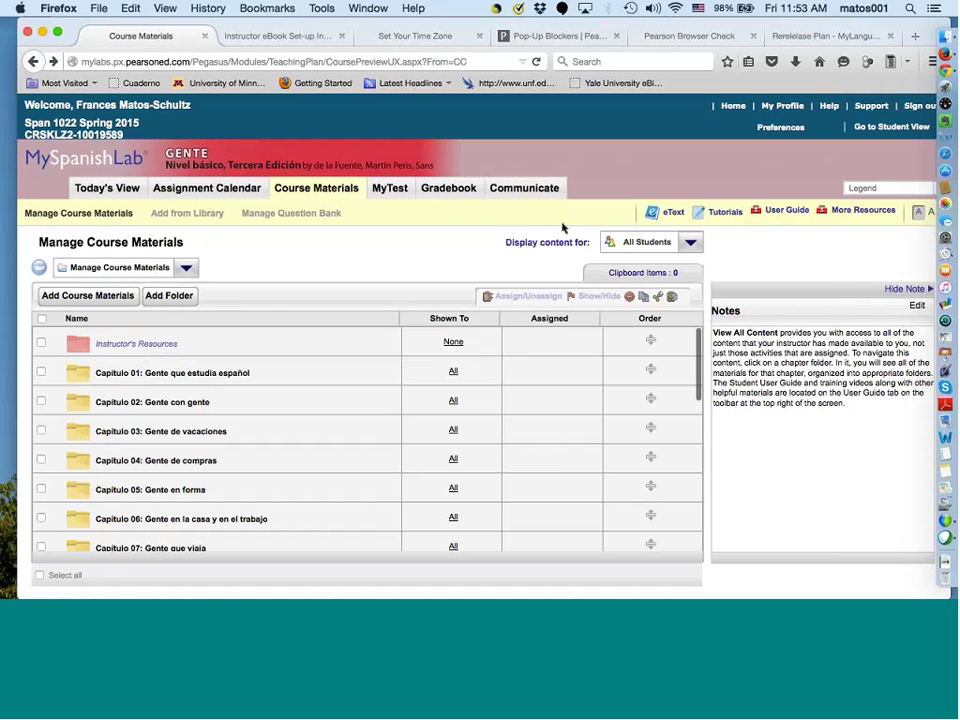
# - Open the alphabetical list of Spanish Language Tutorials and start the Acabar de + infinitive tutorial
pyautogui.click(721, 214)
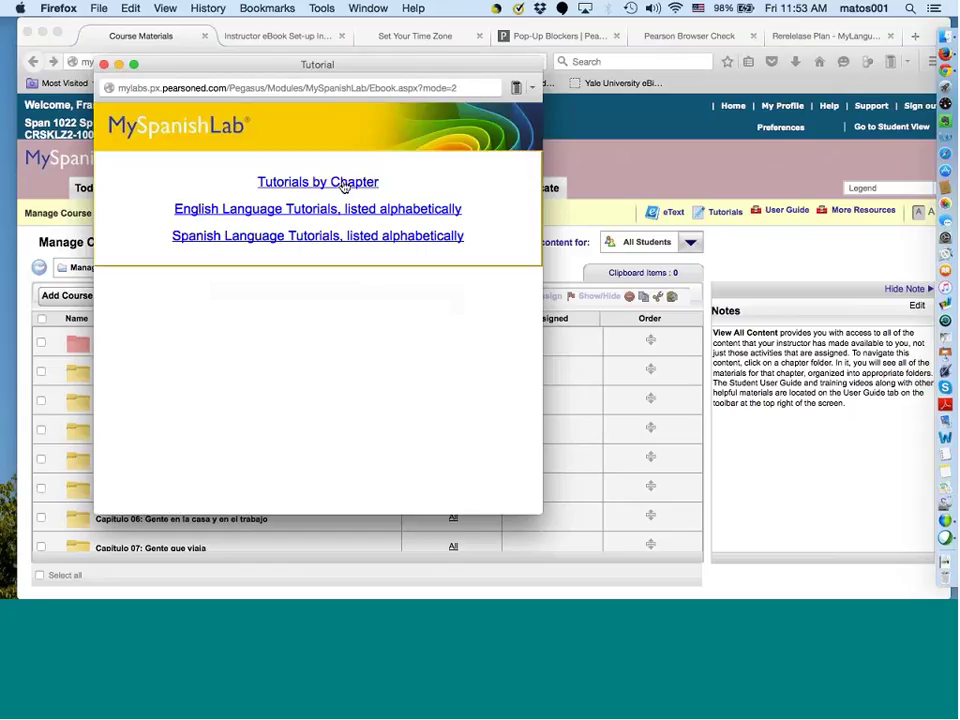
pyautogui.click(326, 242)
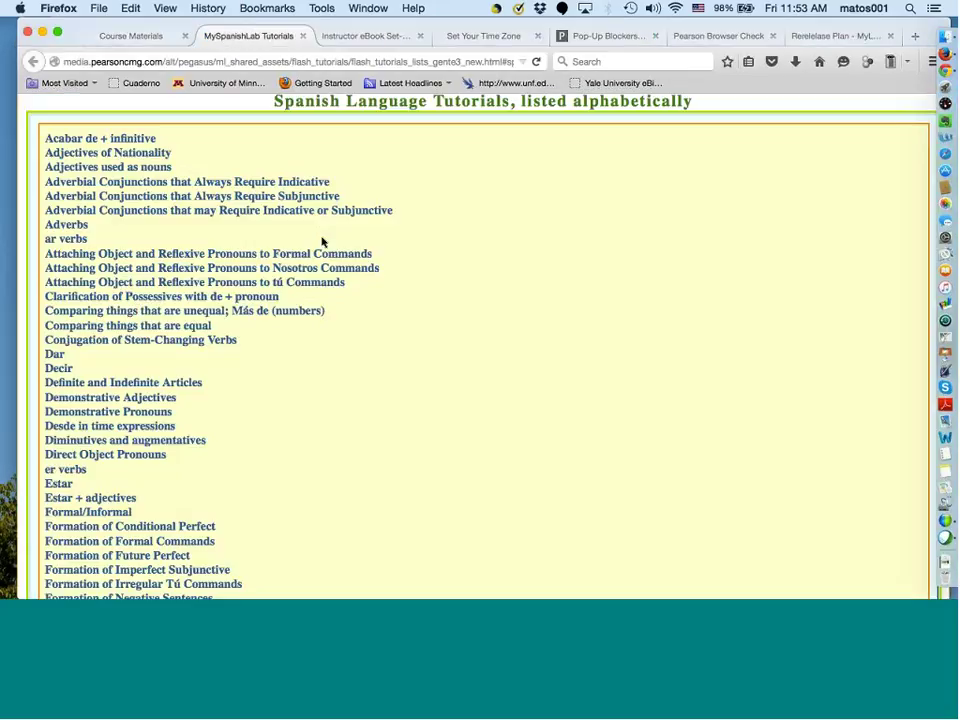
pyautogui.click(148, 143)
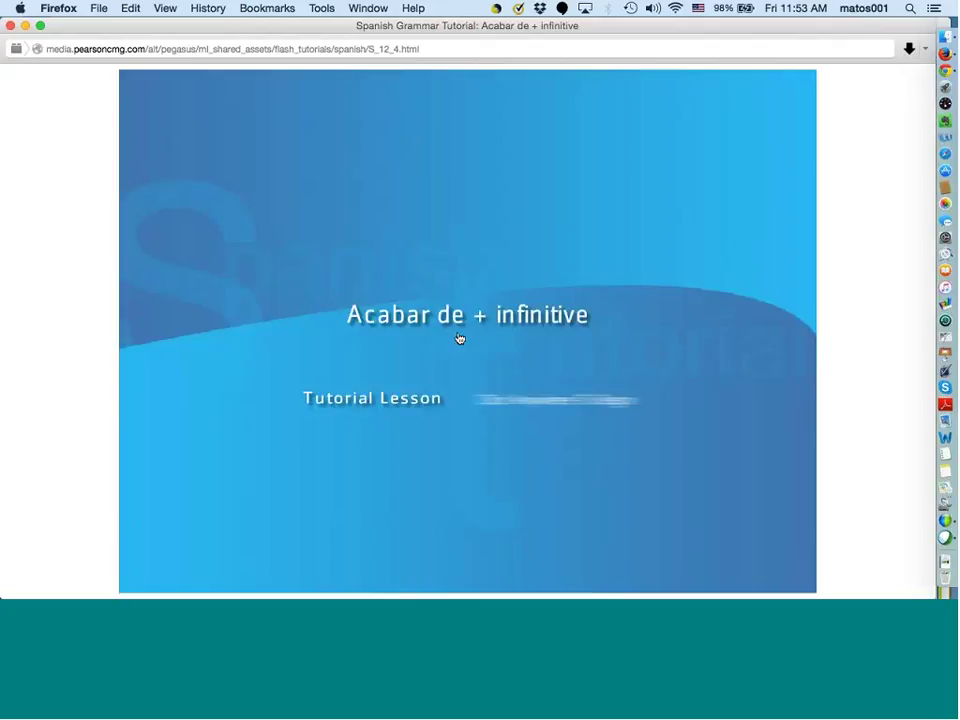
pyautogui.click(437, 322)
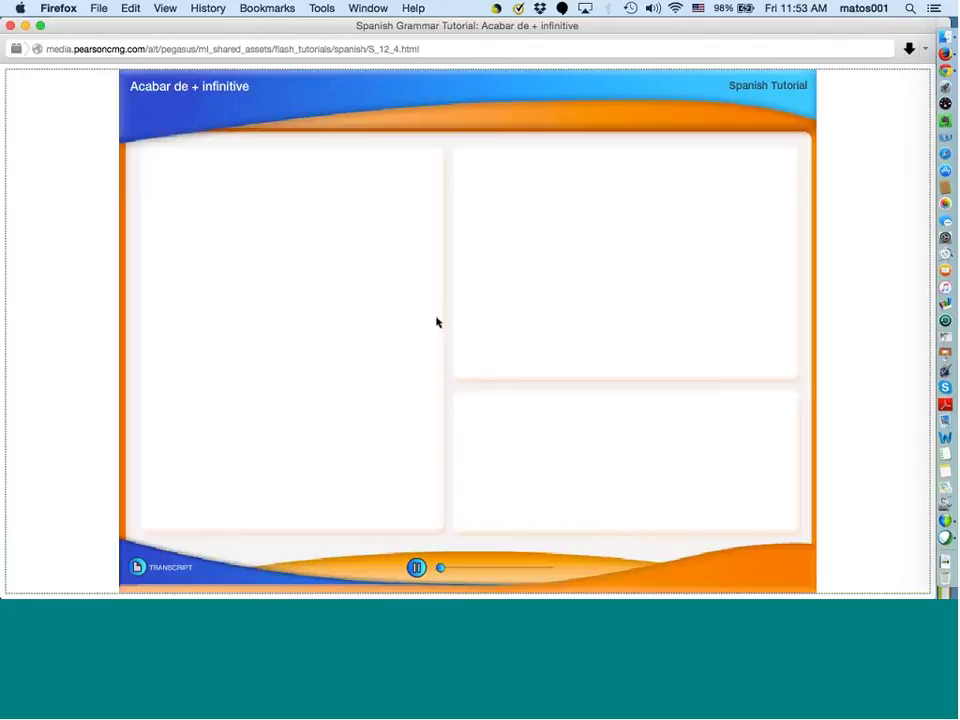
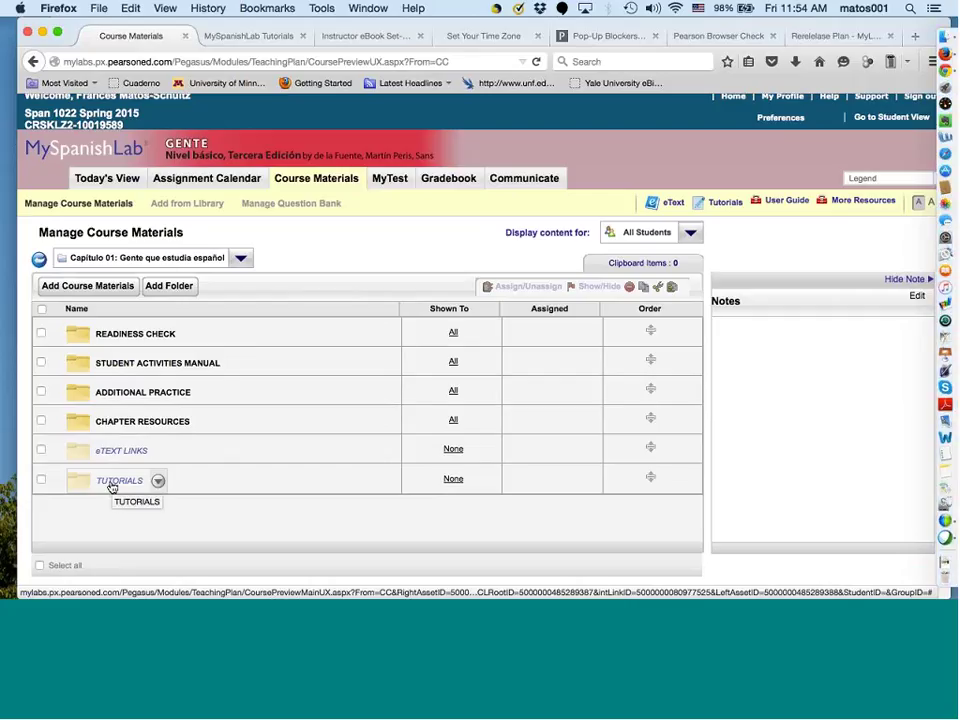
# - Open the TUTORIALS folder of Capítulo 01 and review its Spanish grammar tutorials
pyautogui.click(113, 484)
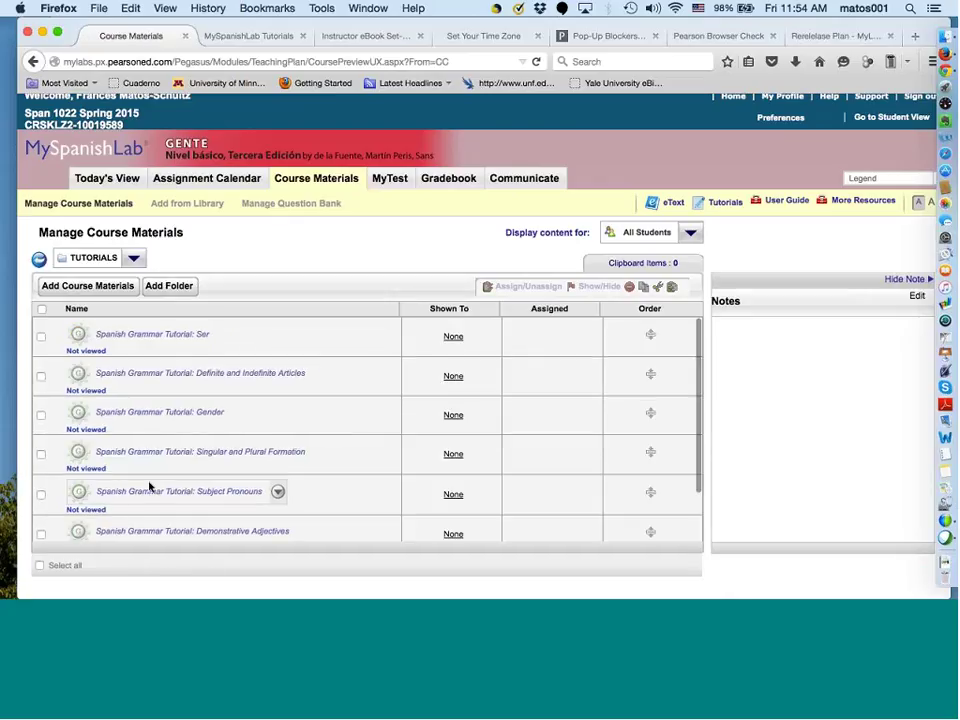
pyautogui.scroll(-2, 152, 490)
pyautogui.scroll(2, 158, 497)
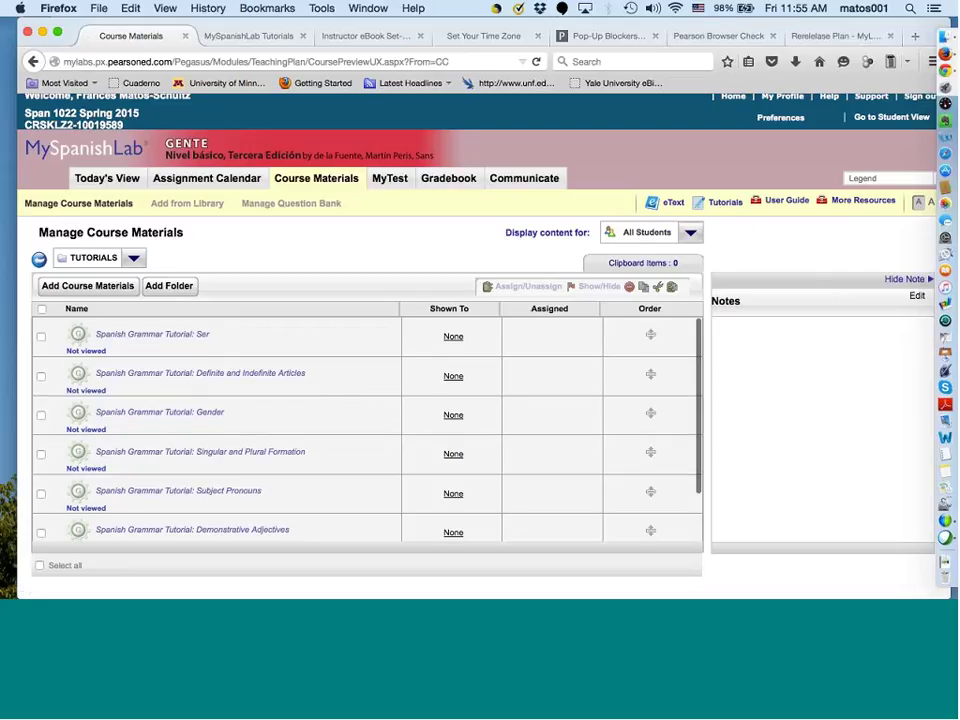
# - Return to the main Course Materials list and open the STUDENT ACTIVITIES MANUAL folder of Capítulo 01
pyautogui.click(255, 185)
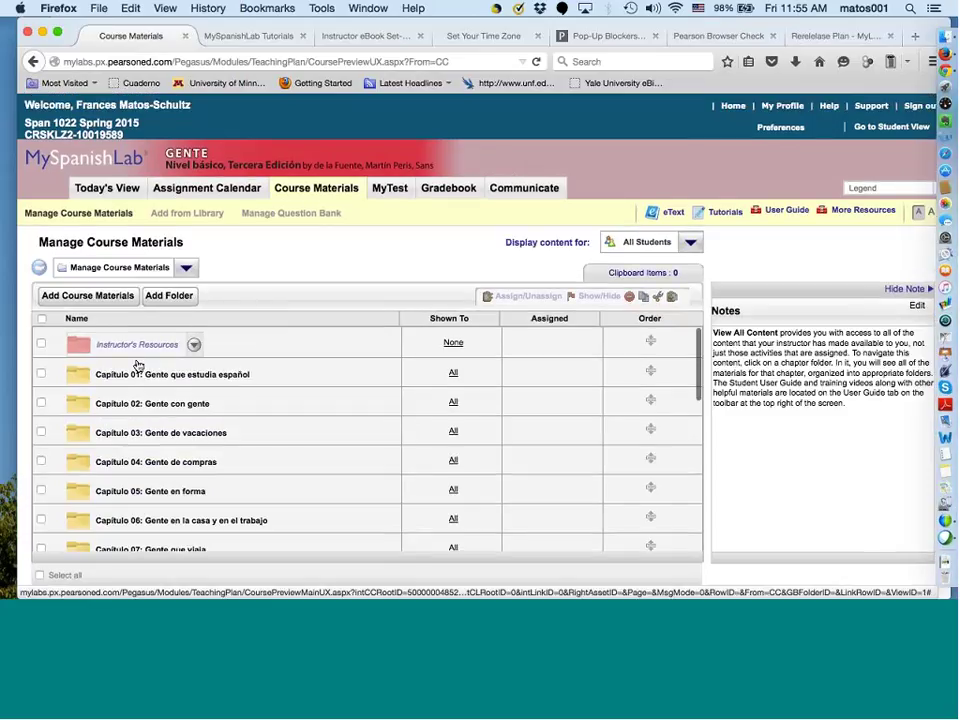
pyautogui.click(134, 374)
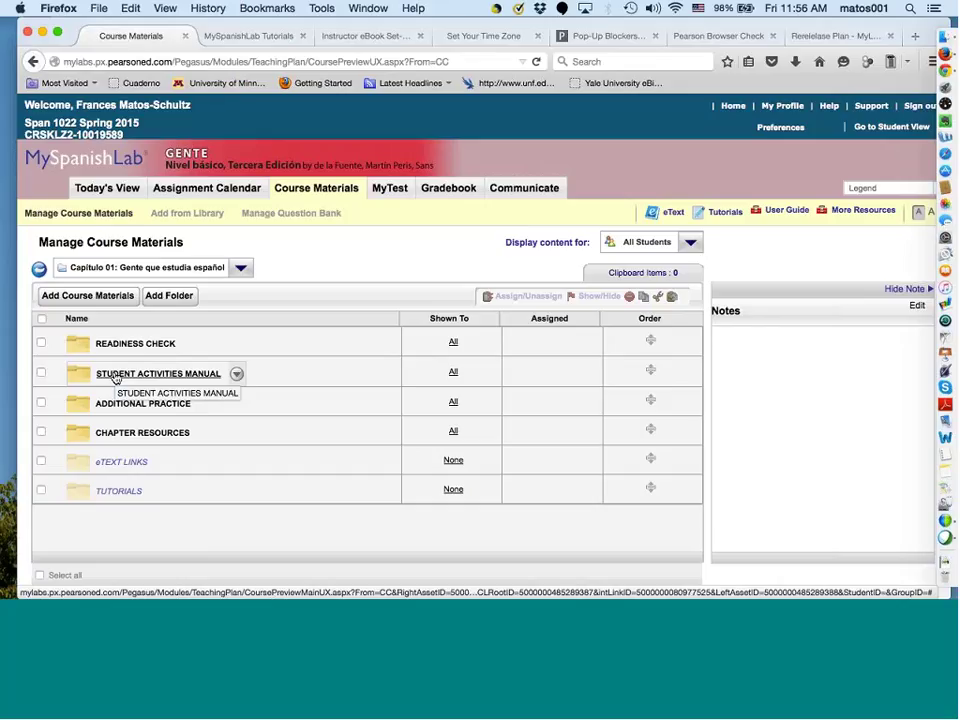
pyautogui.click(115, 374)
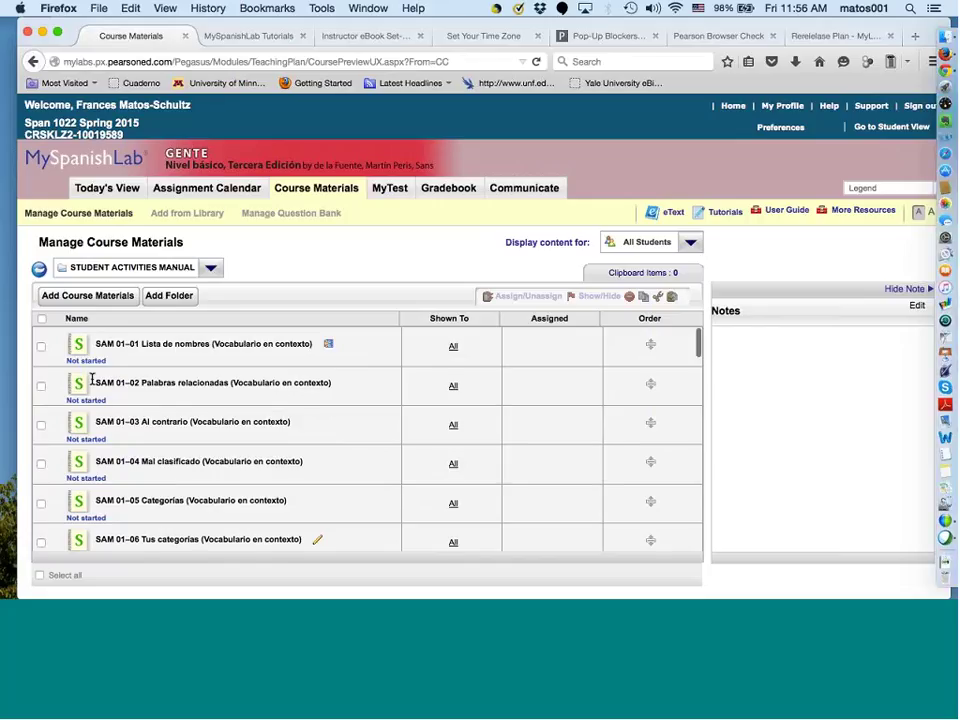
# - Review the Student Activities Manual activities and their type markers from SAM 01–01 to SAM 01–36, and return to the start of the list
pyautogui.moveTo(80, 358)
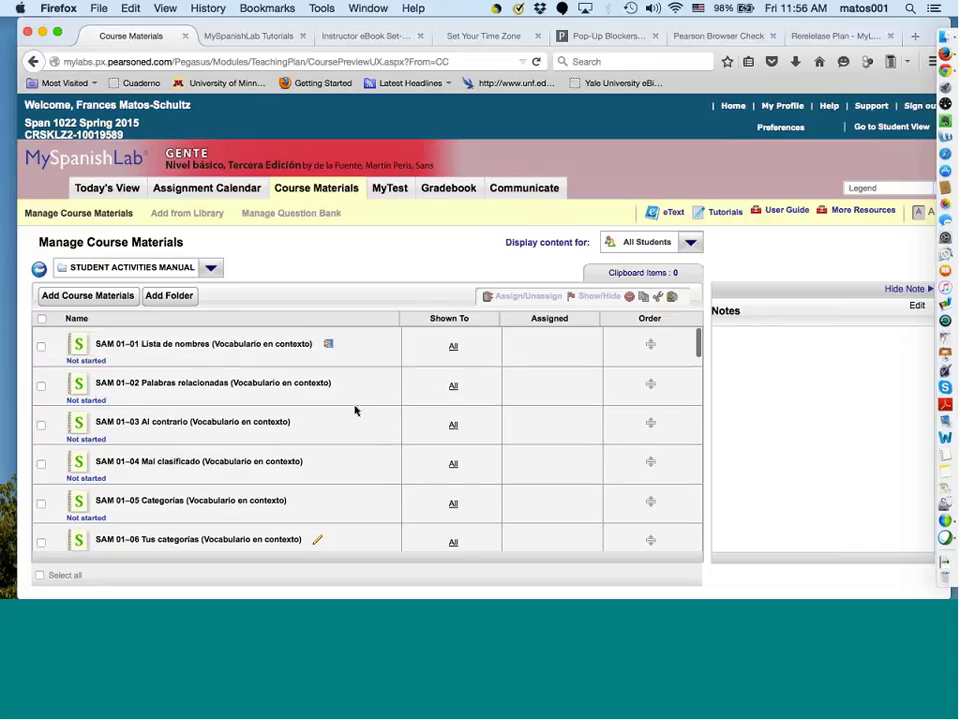
pyautogui.scroll(-2, 347, 444)
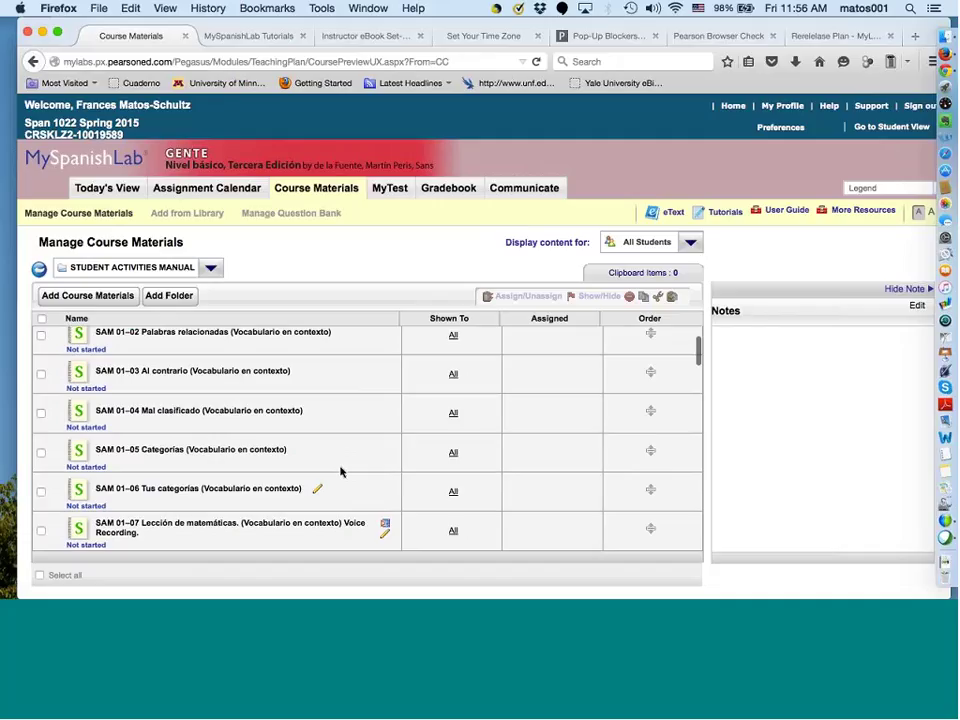
pyautogui.moveTo(321, 489)
pyautogui.moveTo(325, 536)
pyautogui.scroll(-2, 323, 537)
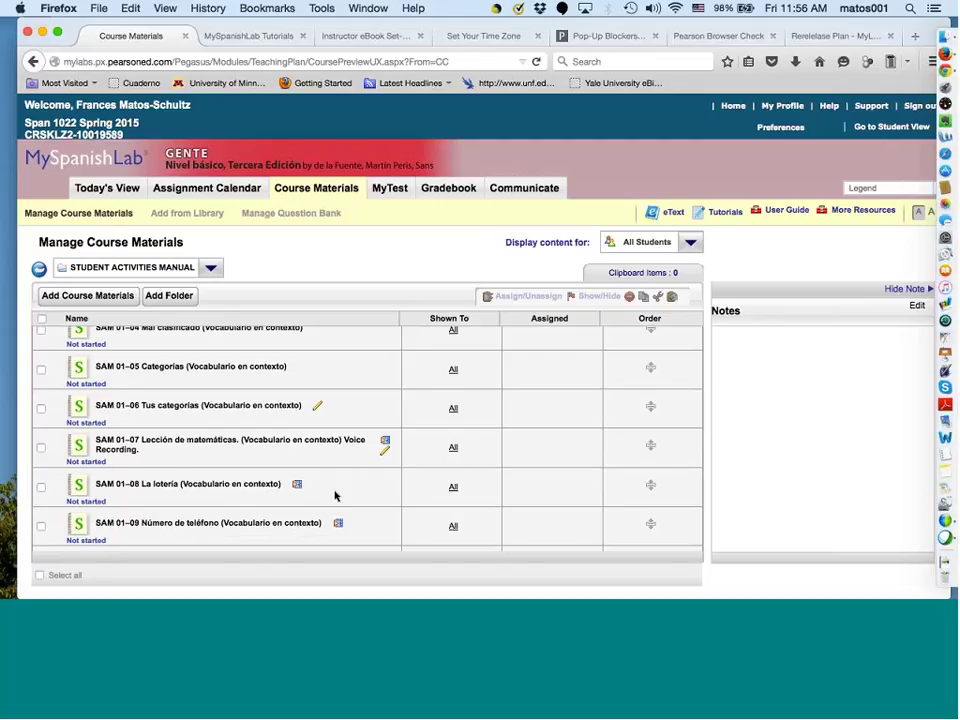
pyautogui.scroll(-3, 335, 495)
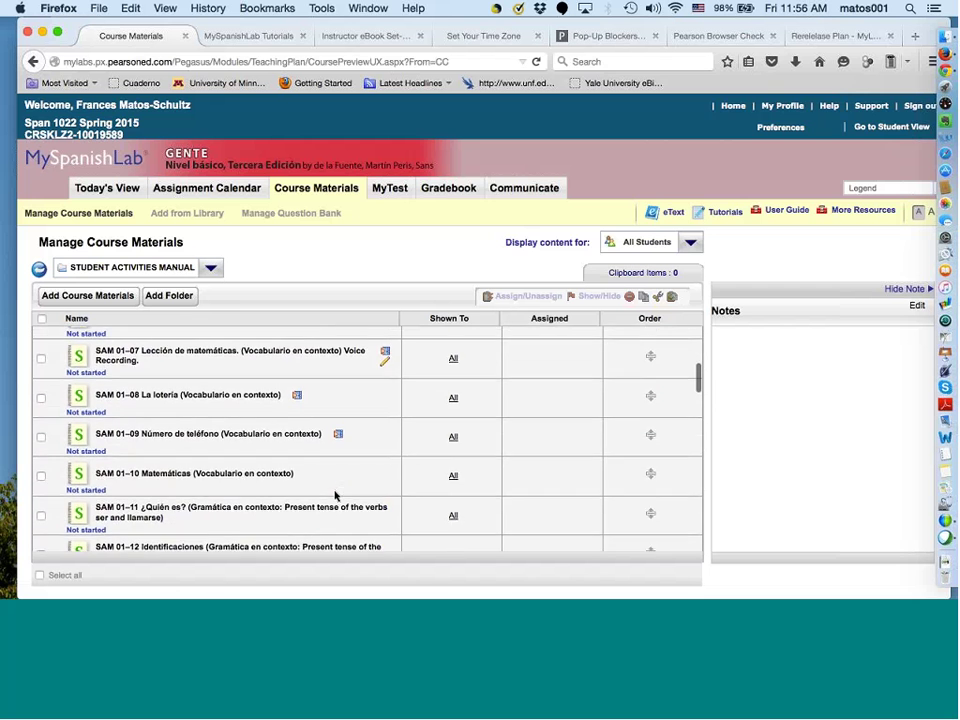
pyautogui.scroll(-3, 335, 495)
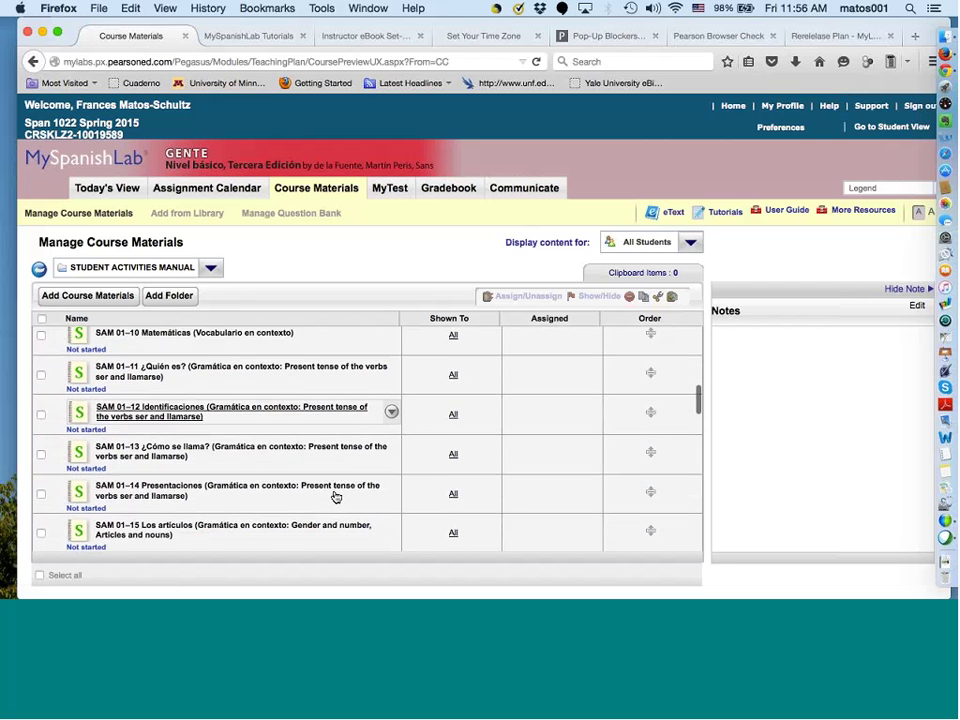
pyautogui.scroll(-2, 335, 497)
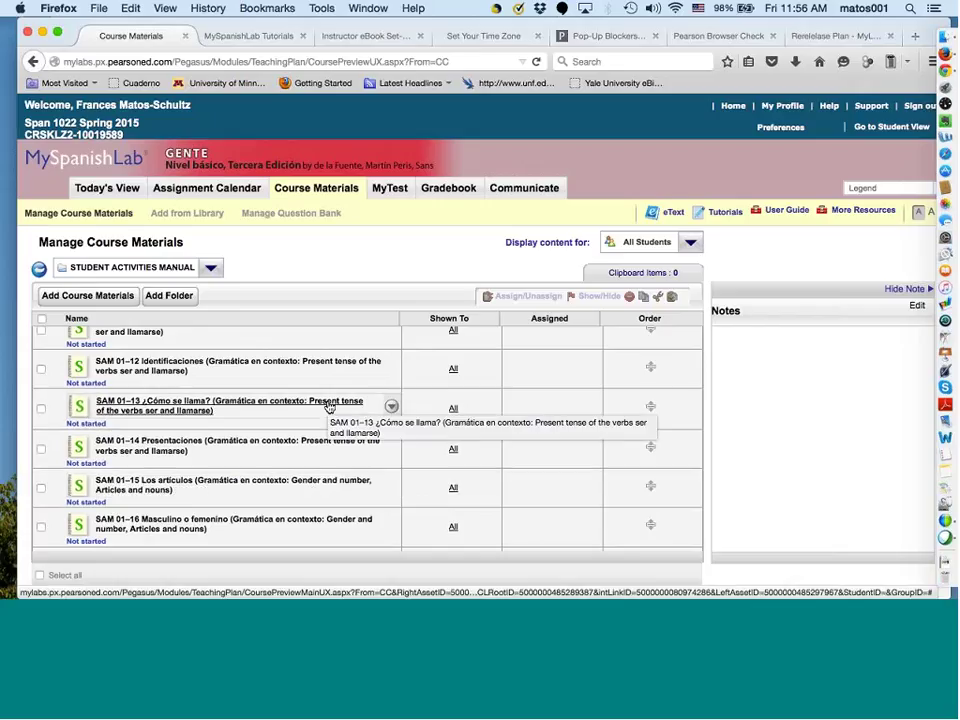
pyautogui.scroll(2, 328, 410)
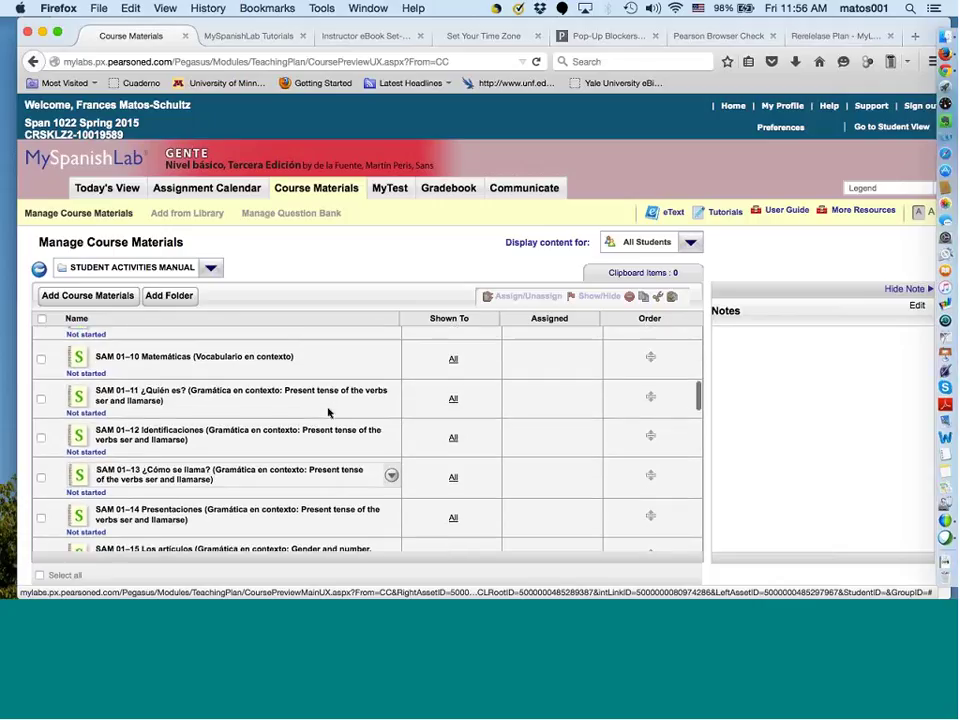
pyautogui.scroll(4, 328, 411)
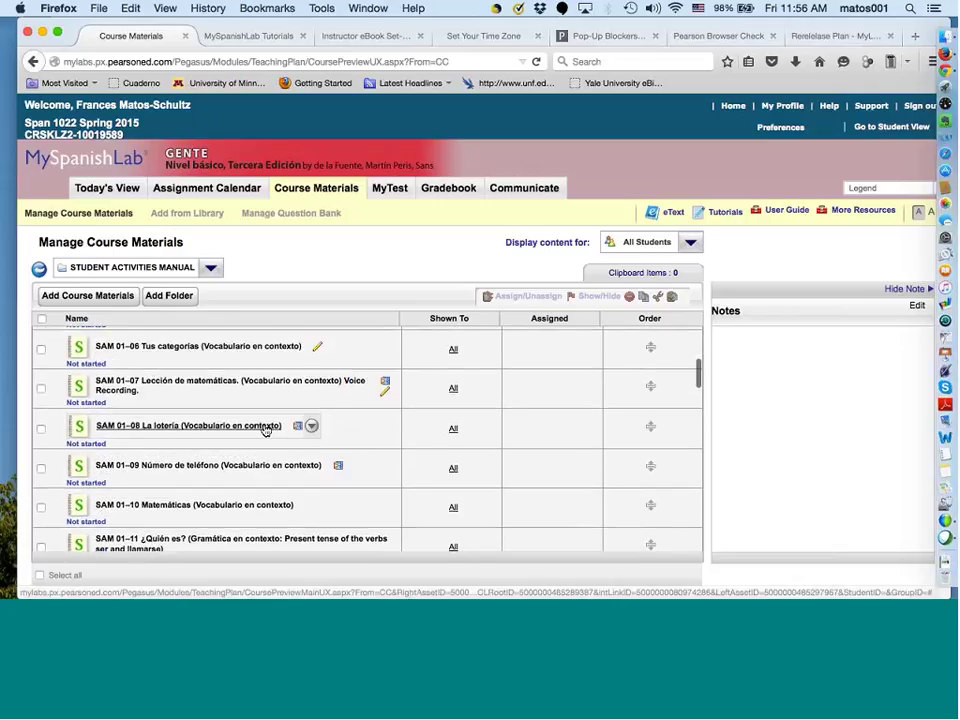
pyautogui.scroll(-8, 266, 430)
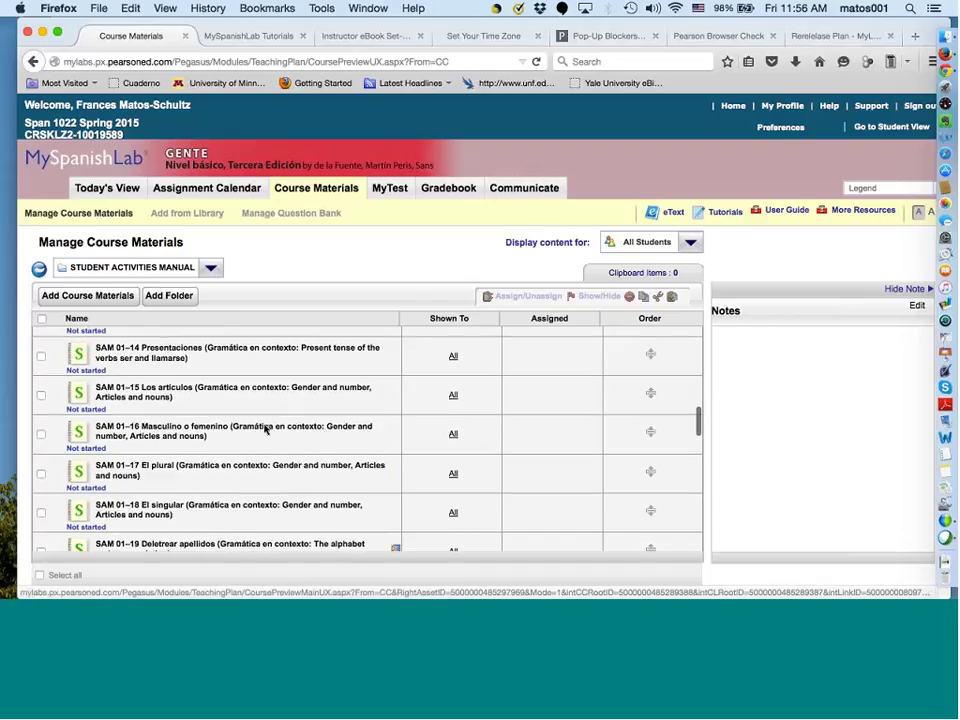
pyautogui.scroll(-5, 266, 430)
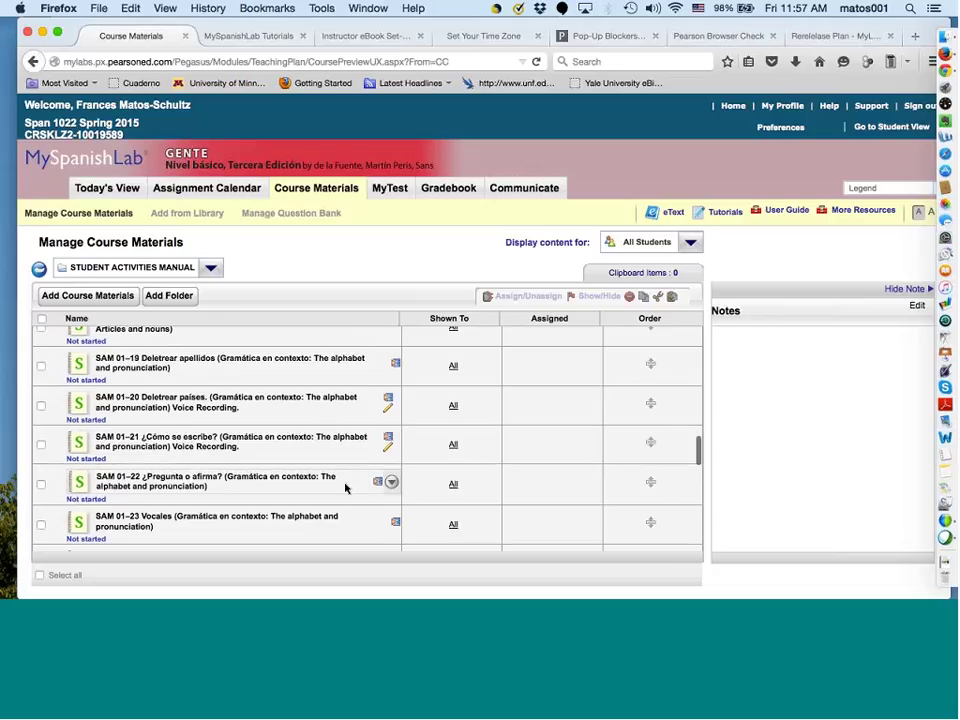
pyautogui.scroll(-5, 345, 488)
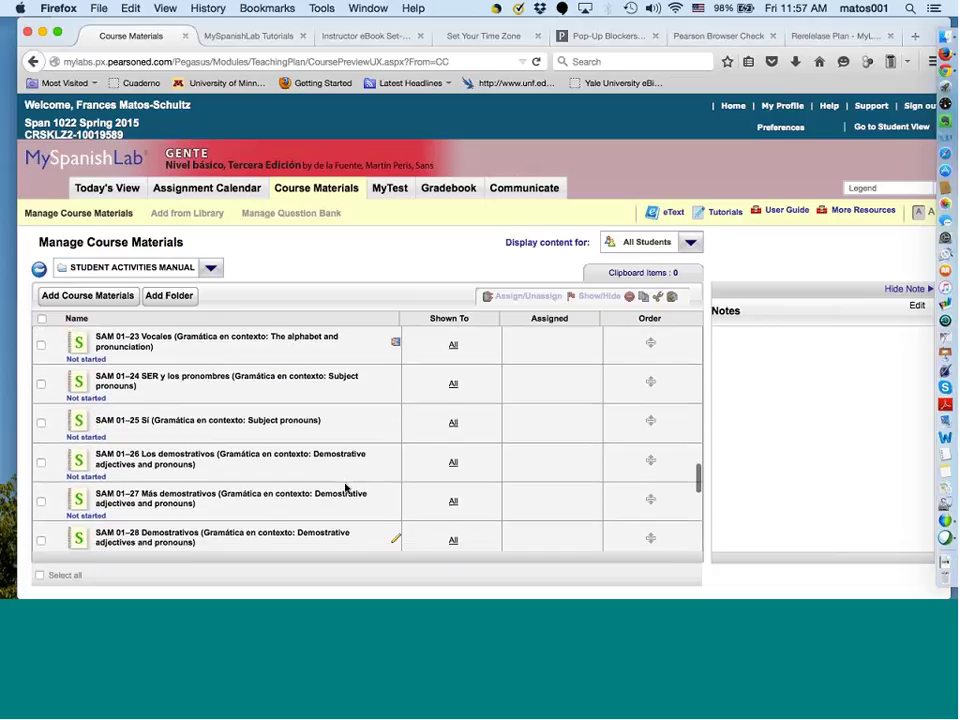
pyautogui.scroll(-6, 345, 488)
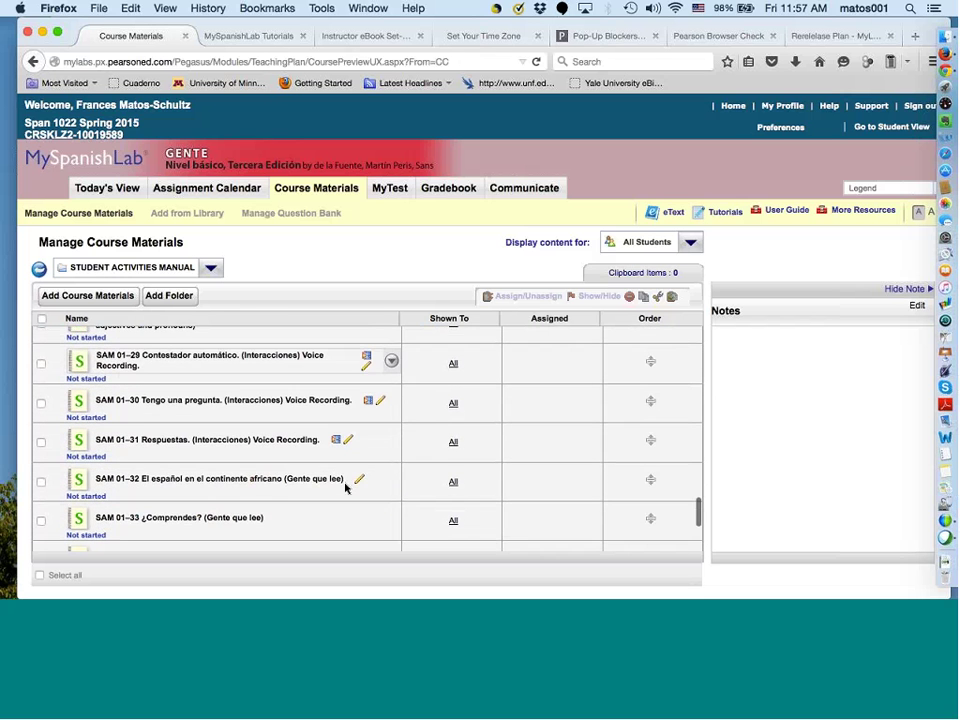
pyautogui.scroll(-3, 345, 488)
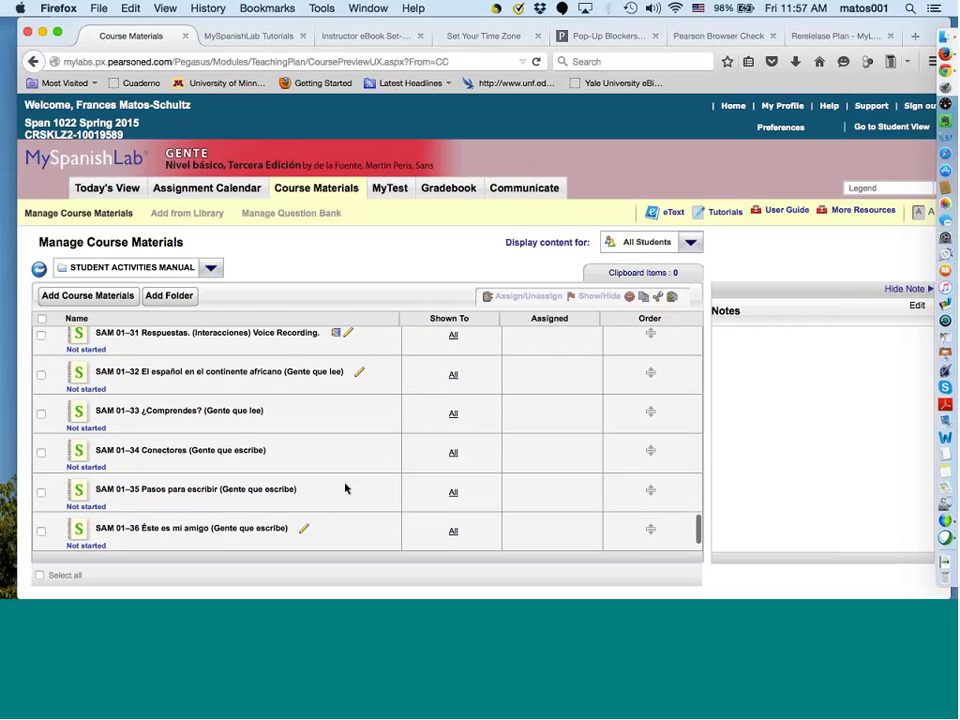
pyautogui.scroll(15, 345, 488)
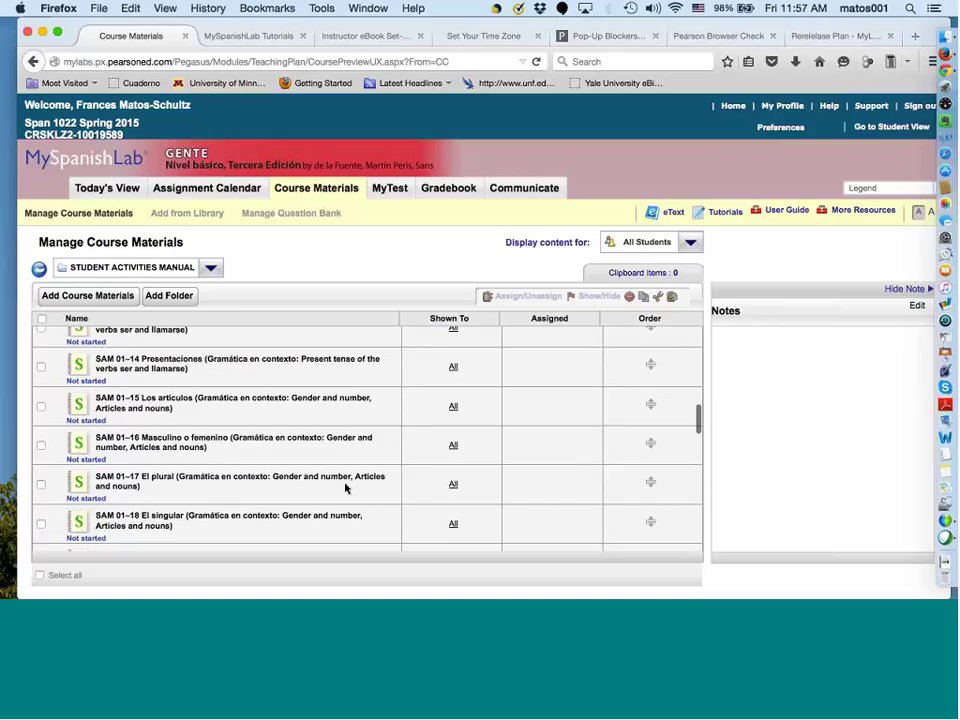
pyautogui.scroll(15, 345, 488)
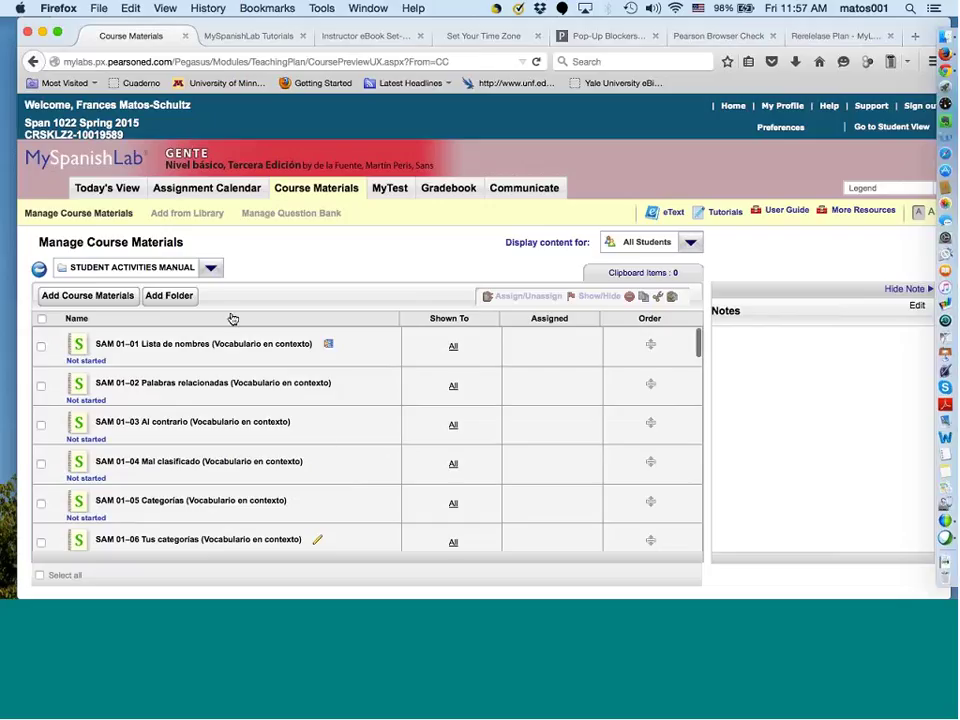
# - Open the ADDITIONAL PRACTICE folder of Capítulo 01 and review its Extra Practice vocabulary and grammar activities and Practice Test 01
pyautogui.click(211, 268)
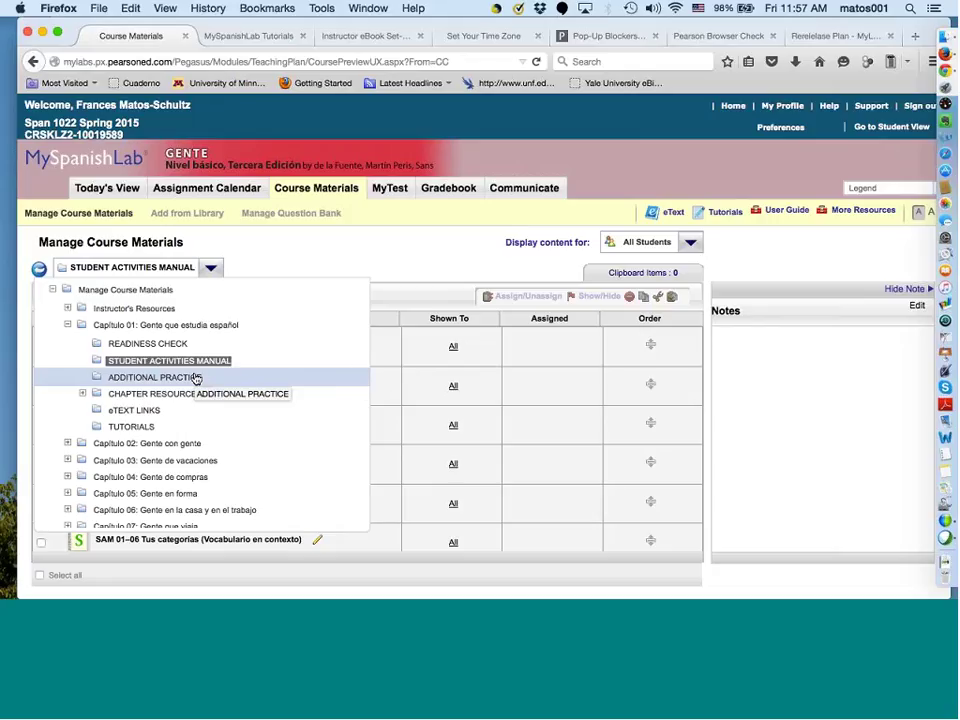
pyautogui.click(196, 378)
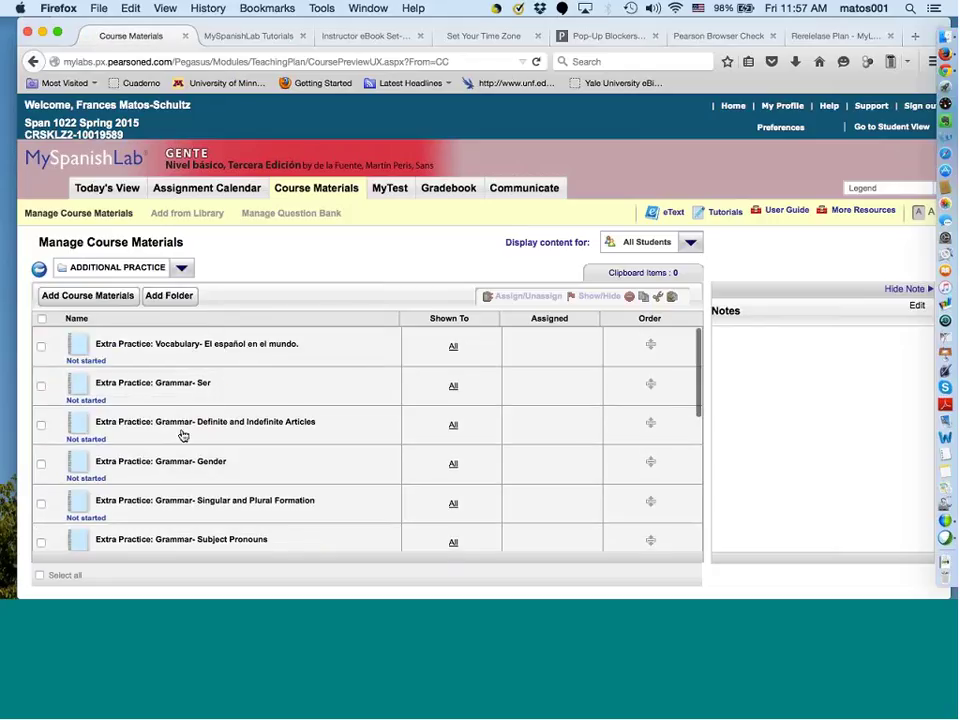
pyautogui.scroll(-2, 189, 516)
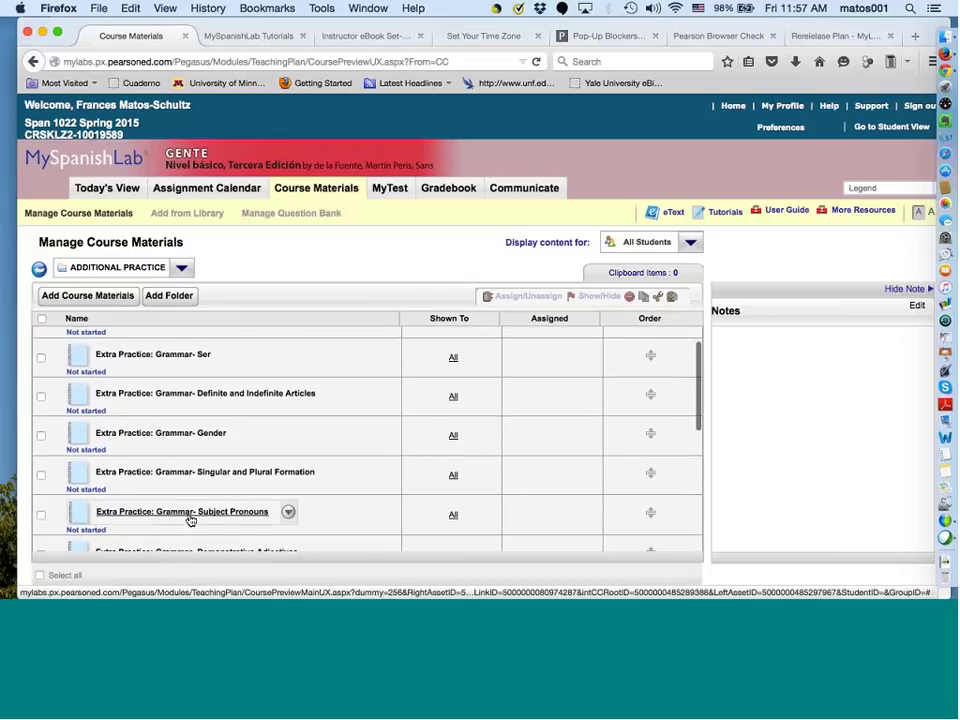
pyautogui.scroll(2, 190, 520)
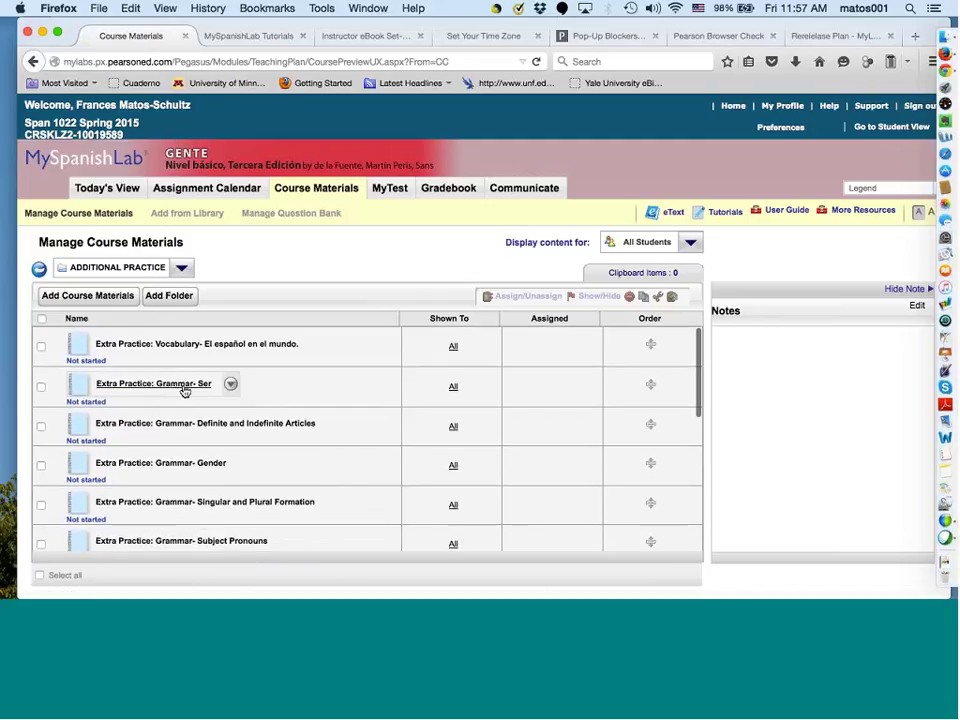
pyautogui.scroll(-4, 212, 526)
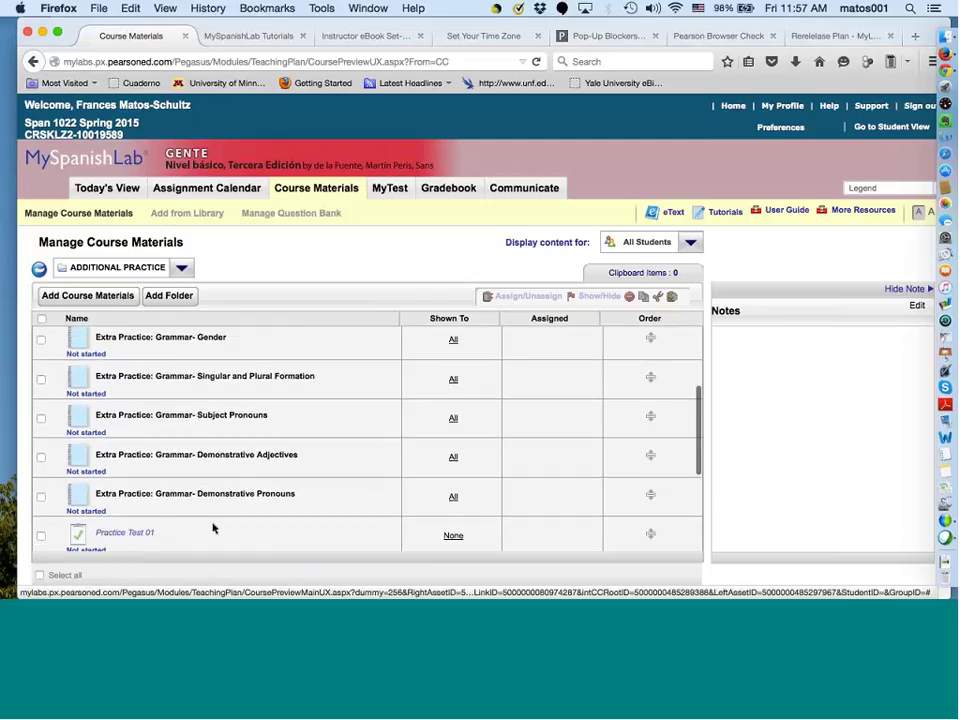
pyautogui.scroll(5, 212, 527)
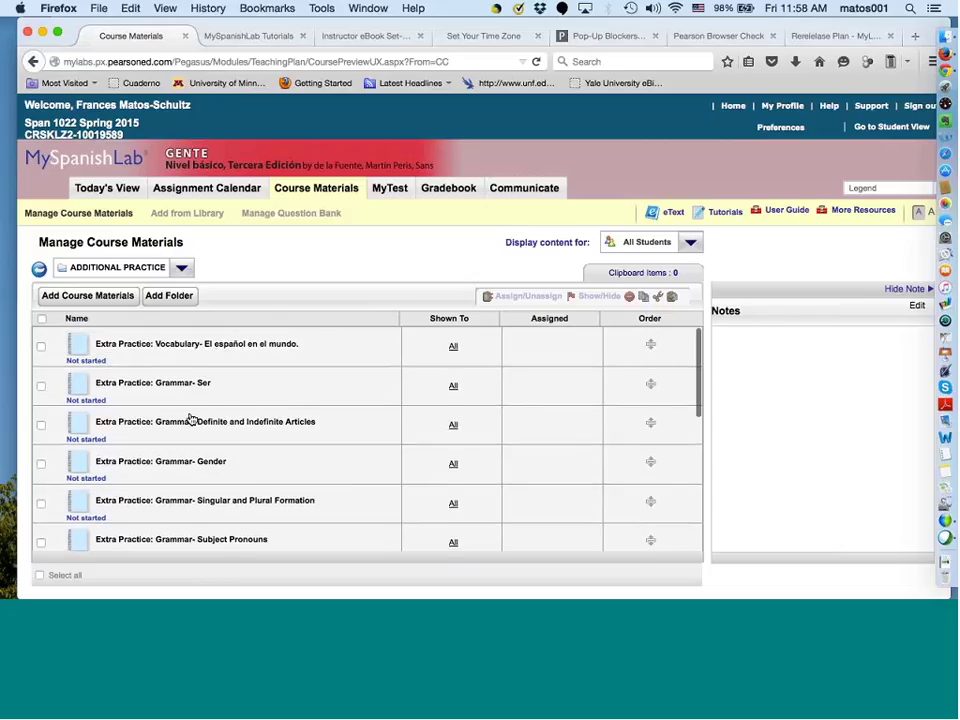
# - Open the CHAPTER RESOURCES folder of Capítulo 01 and review its downloadable media, Gente en acción video items and Vistas culturales folders
pyautogui.click(182, 270)
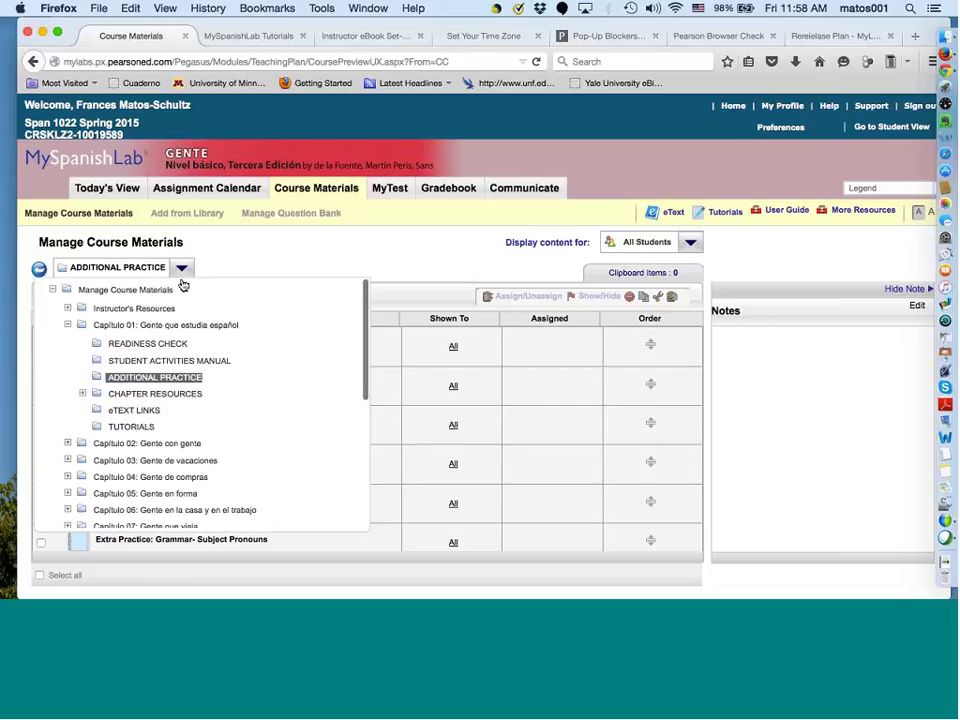
pyautogui.click(176, 396)
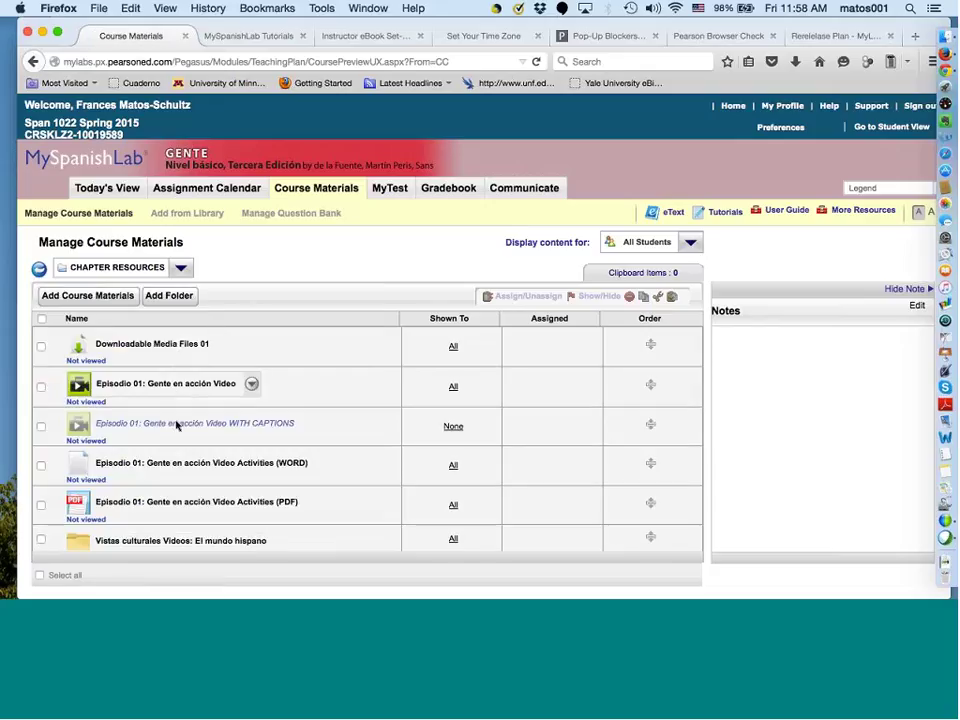
pyautogui.scroll(-2, 174, 461)
pyautogui.scroll(2, 173, 462)
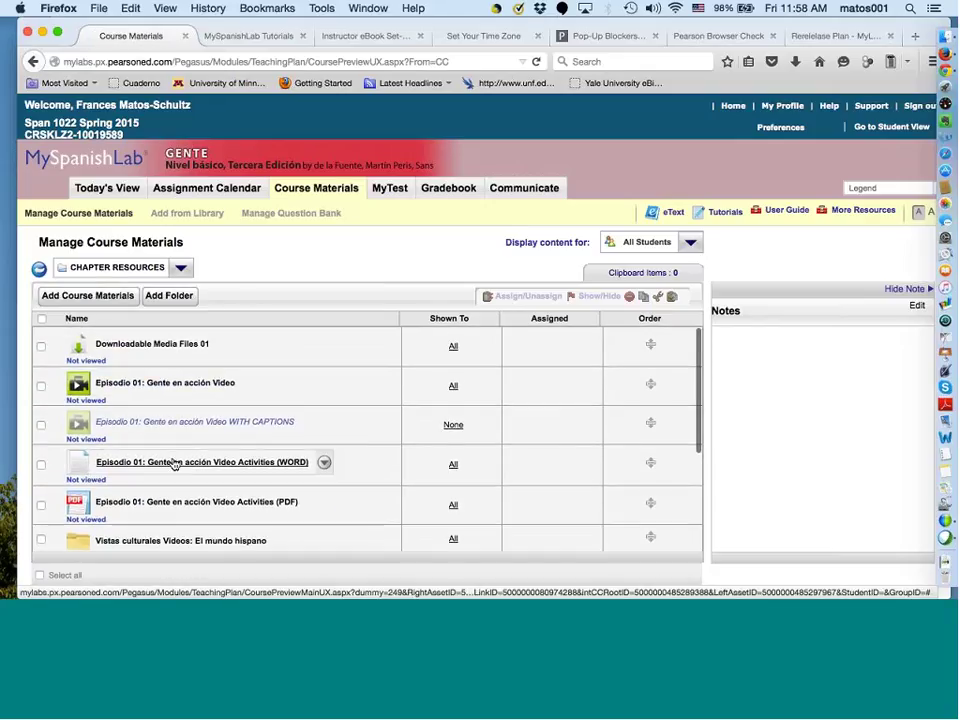
pyautogui.scroll(-1, 173, 463)
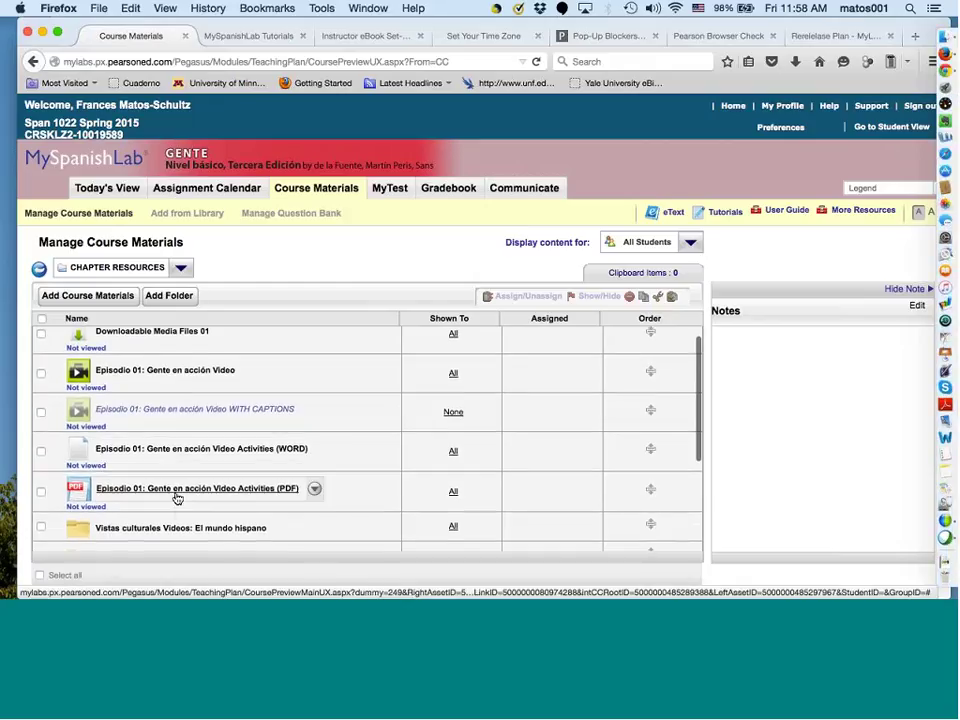
pyautogui.scroll(-2, 176, 495)
pyautogui.scroll(-5, 176, 498)
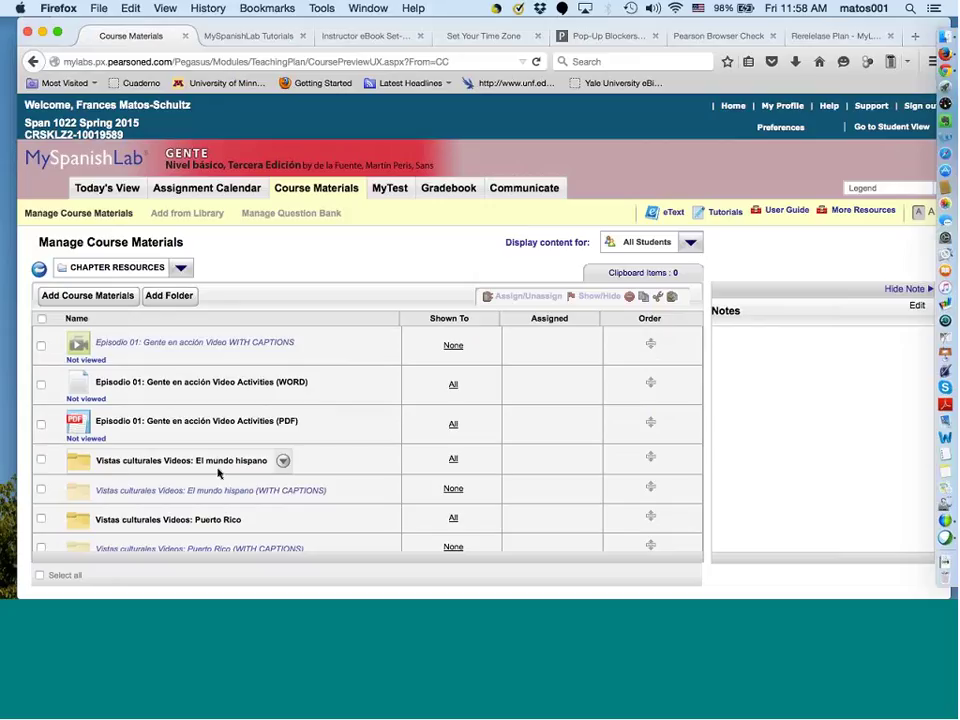
pyautogui.scroll(-3, 218, 473)
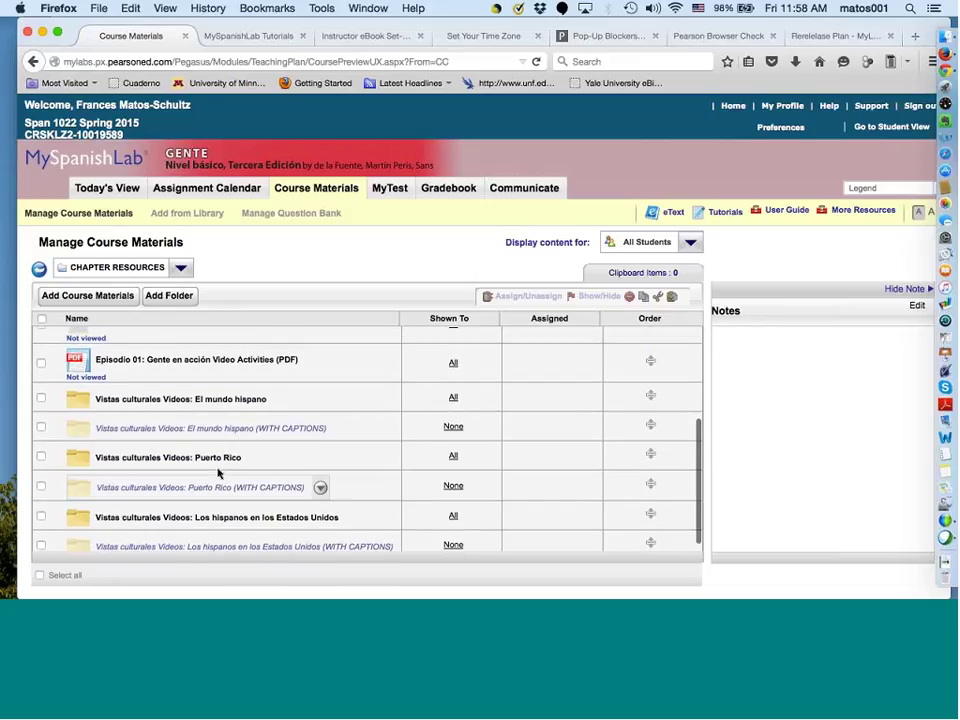
pyautogui.scroll(1, 218, 470)
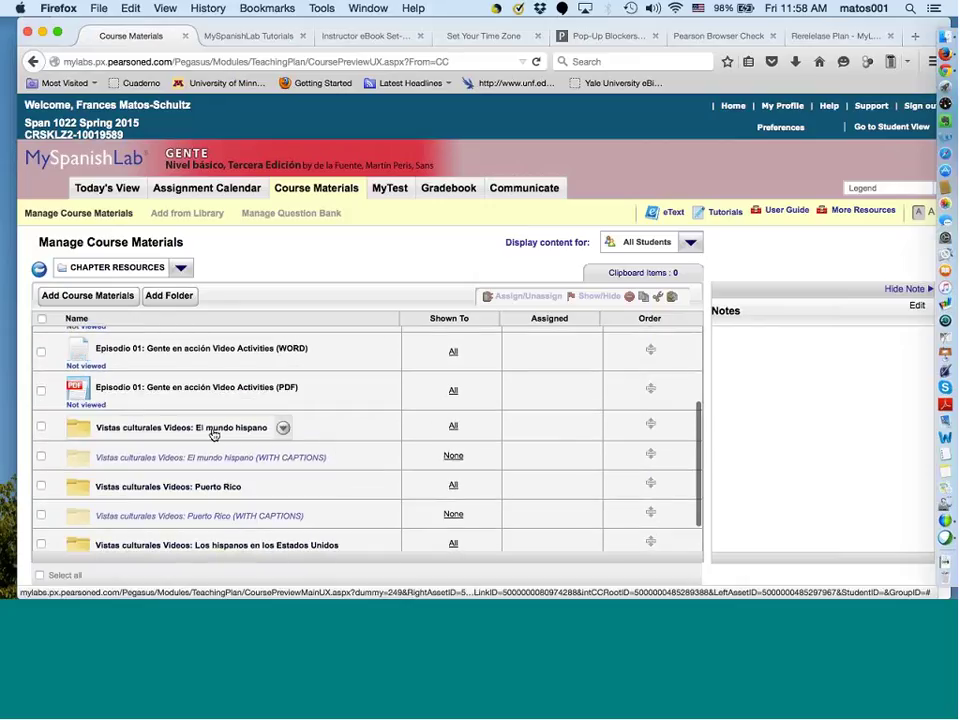
# - Open the Vistas culturales Videos: El mundo hispano folder and review its video, printable PDF and before-, while- and after-viewing activities
pyautogui.click(213, 433)
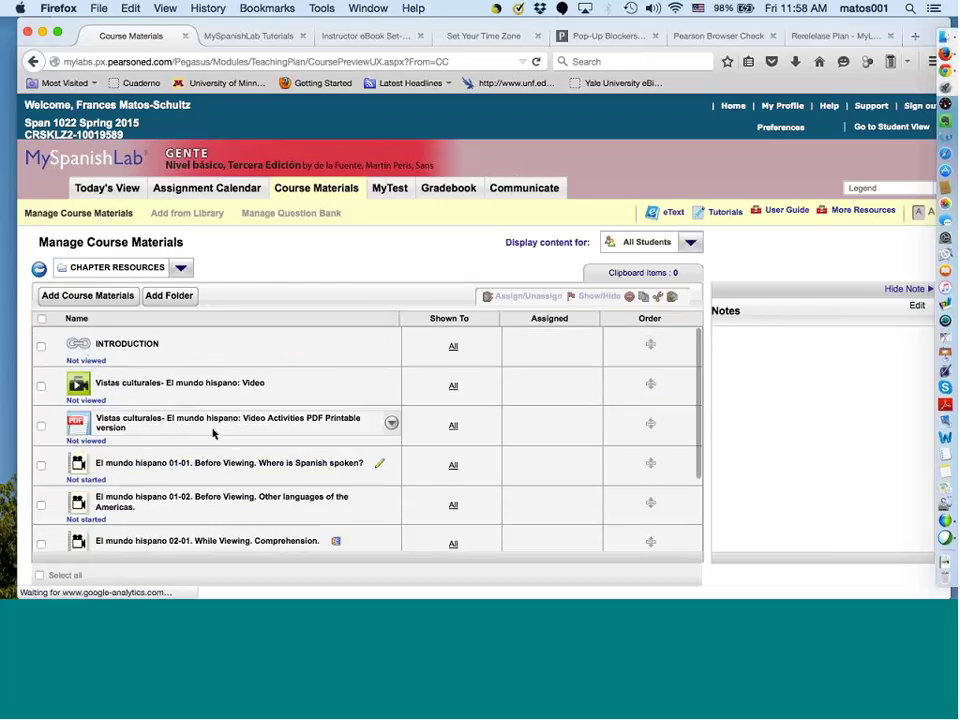
pyautogui.scroll(-1, 187, 435)
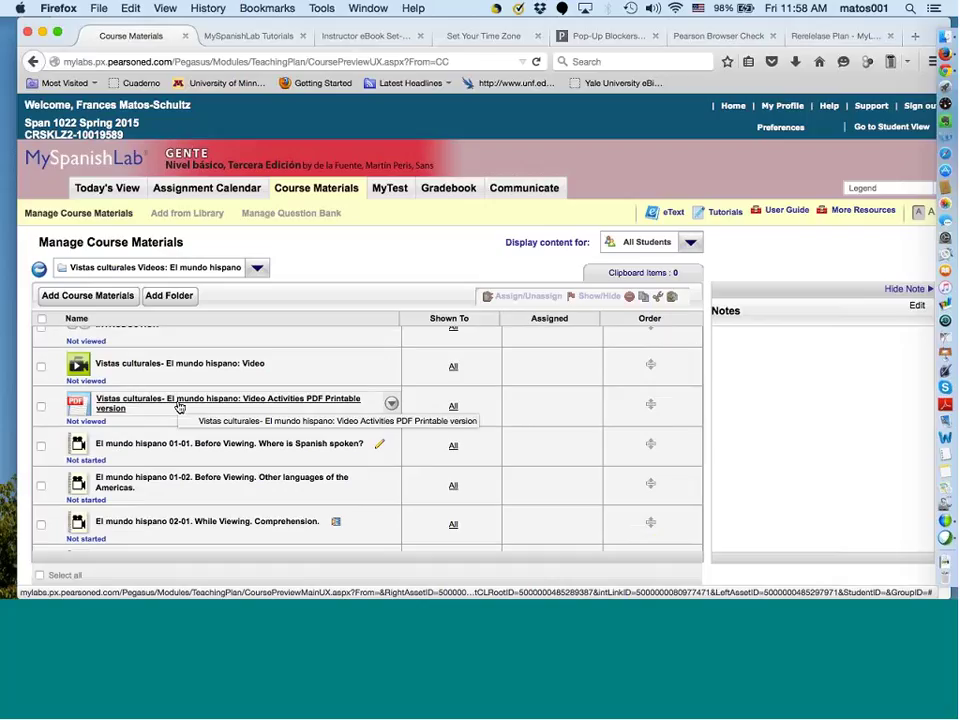
pyautogui.scroll(-3, 172, 438)
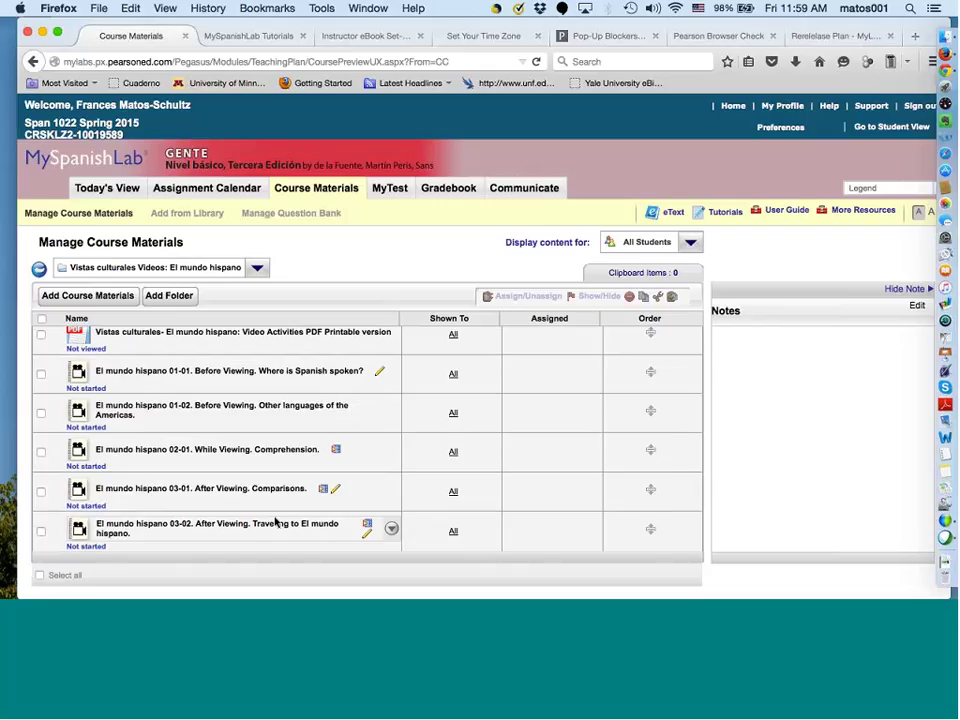
# - Display the course folder tree to choose another folder of Capítulo 01
pyautogui.click(257, 269)
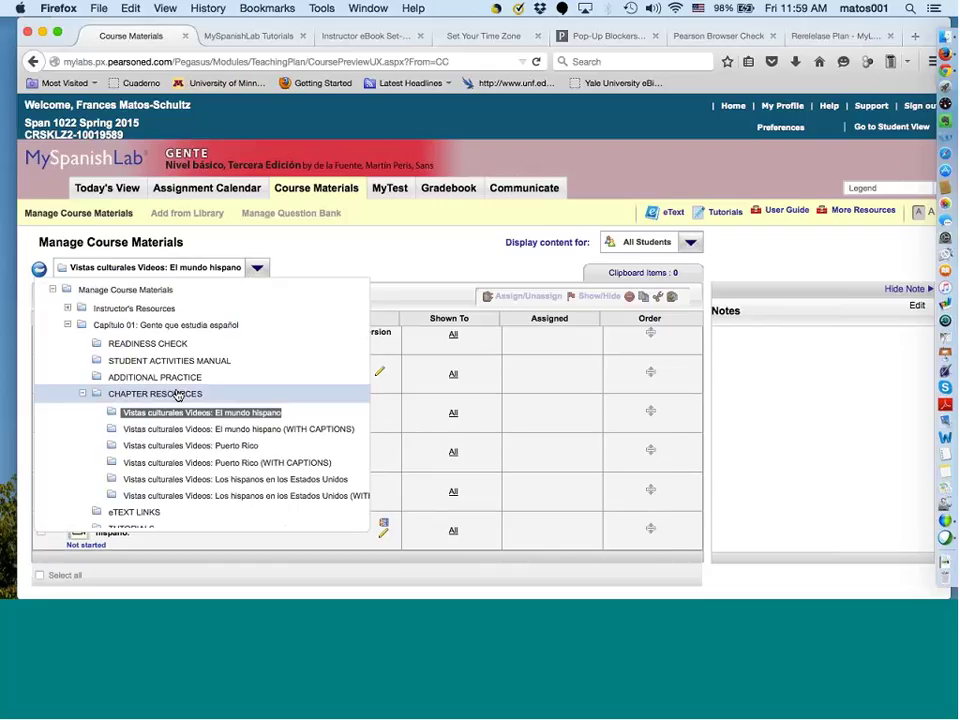
# - Open the eTEXT LINKS folder of Capítulo 01 and look through its eText page links
pyautogui.scroll(-2, 160, 470)
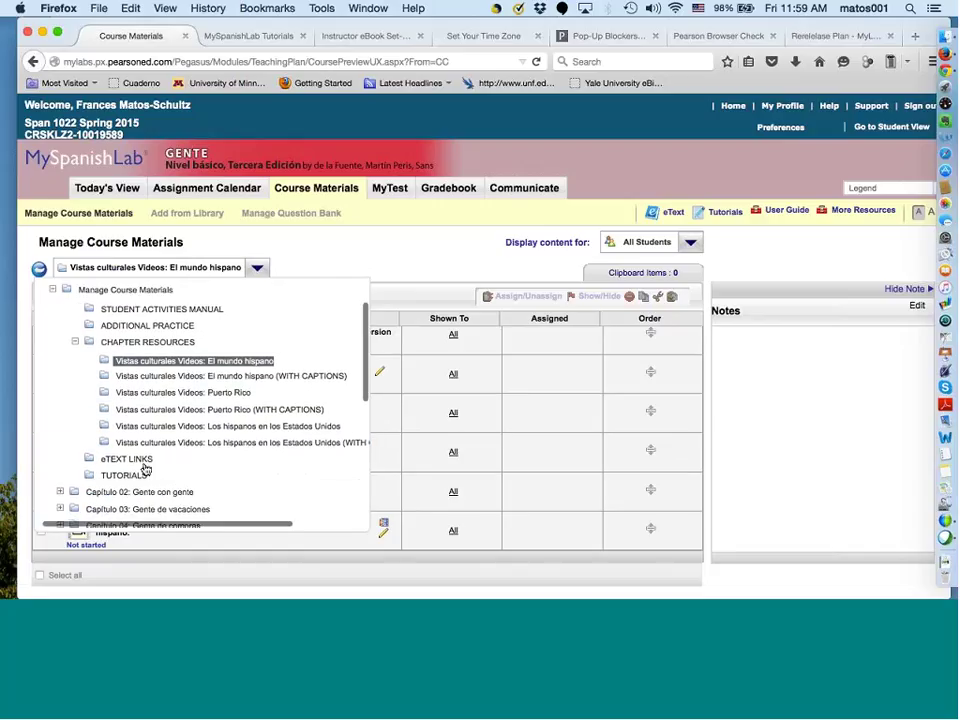
pyautogui.click(143, 462)
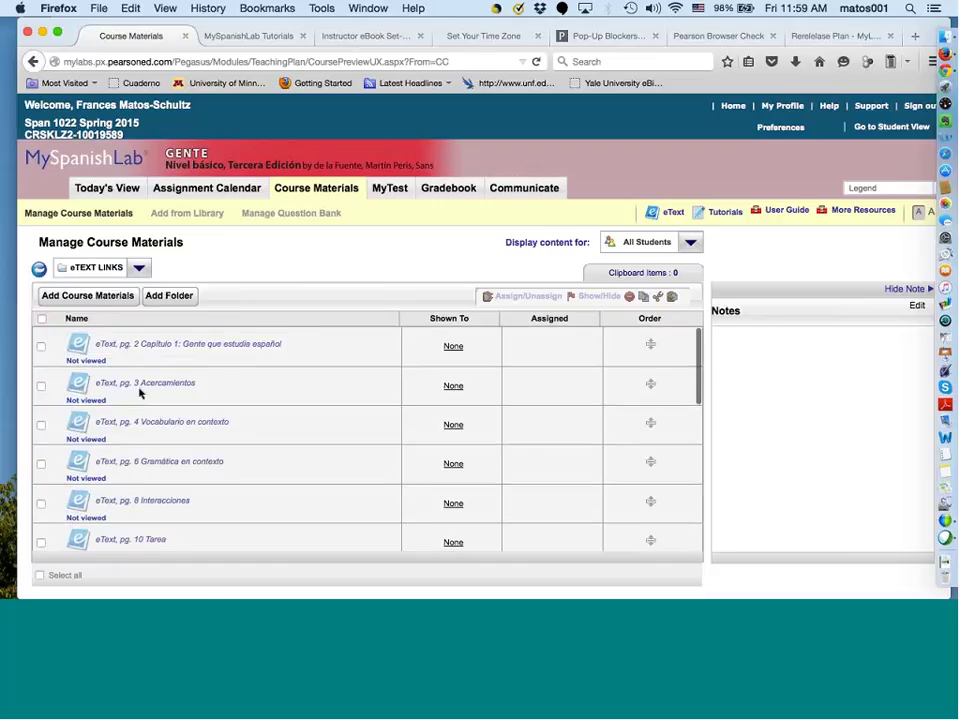
pyautogui.scroll(-10, 140, 440)
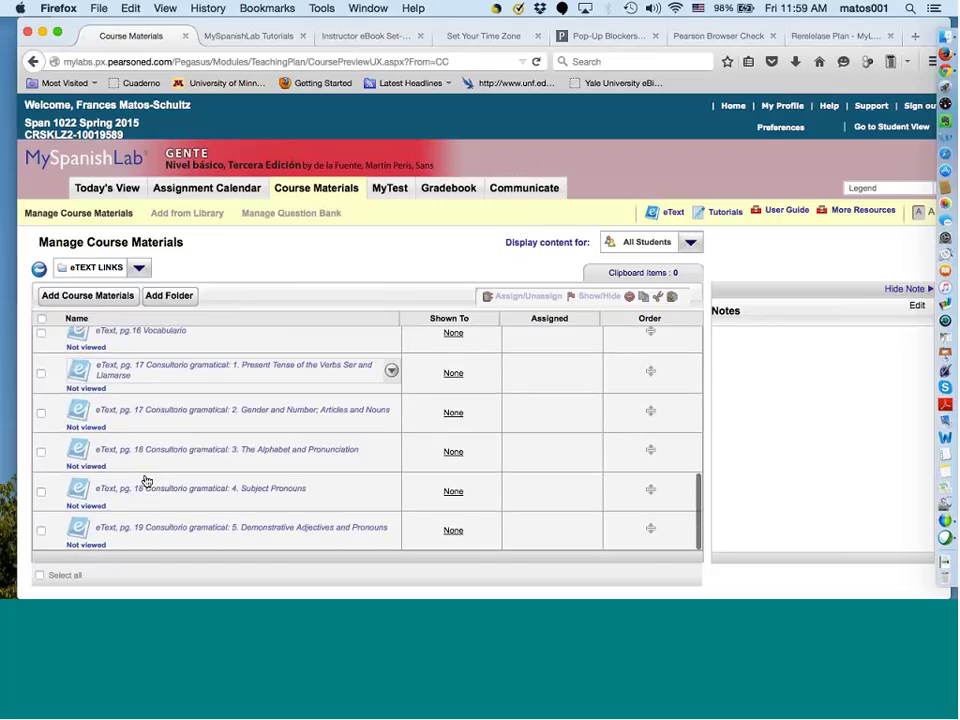
pyautogui.scroll(2, 146, 482)
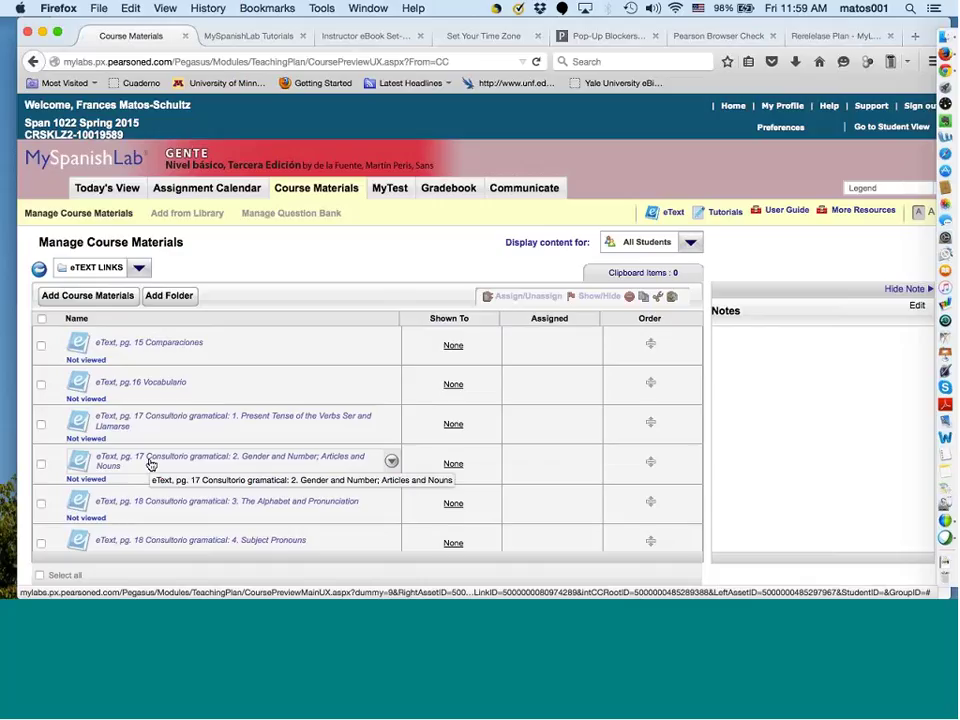
# - Open the STUDENT ACTIVITIES MANUAL folder of Capítulo 02: Gente con gente
pyautogui.click(140, 268)
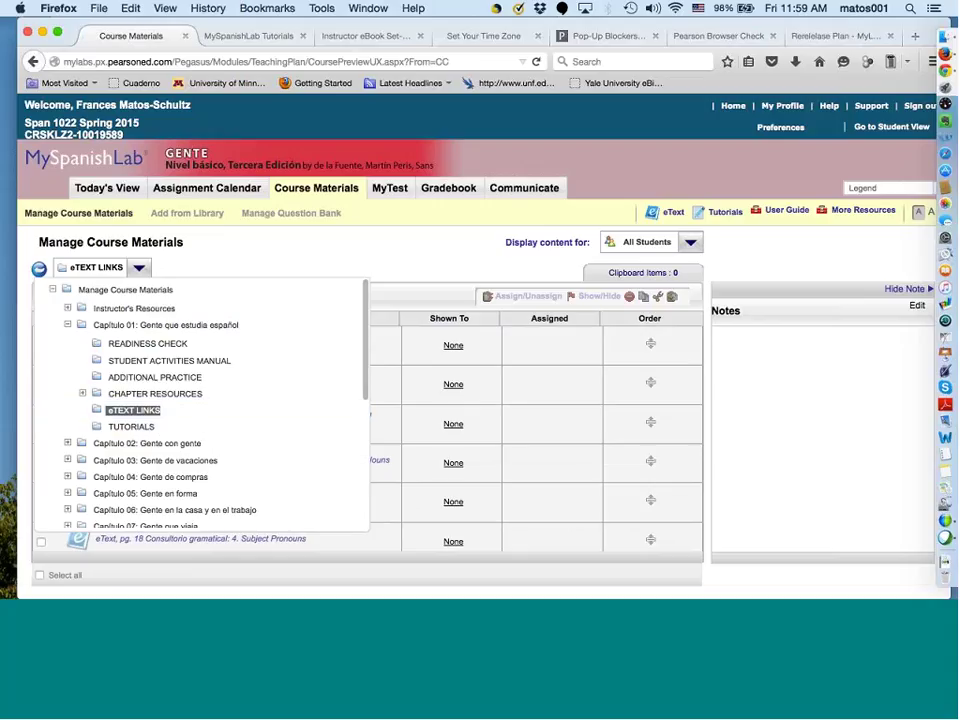
pyautogui.click(392, 236)
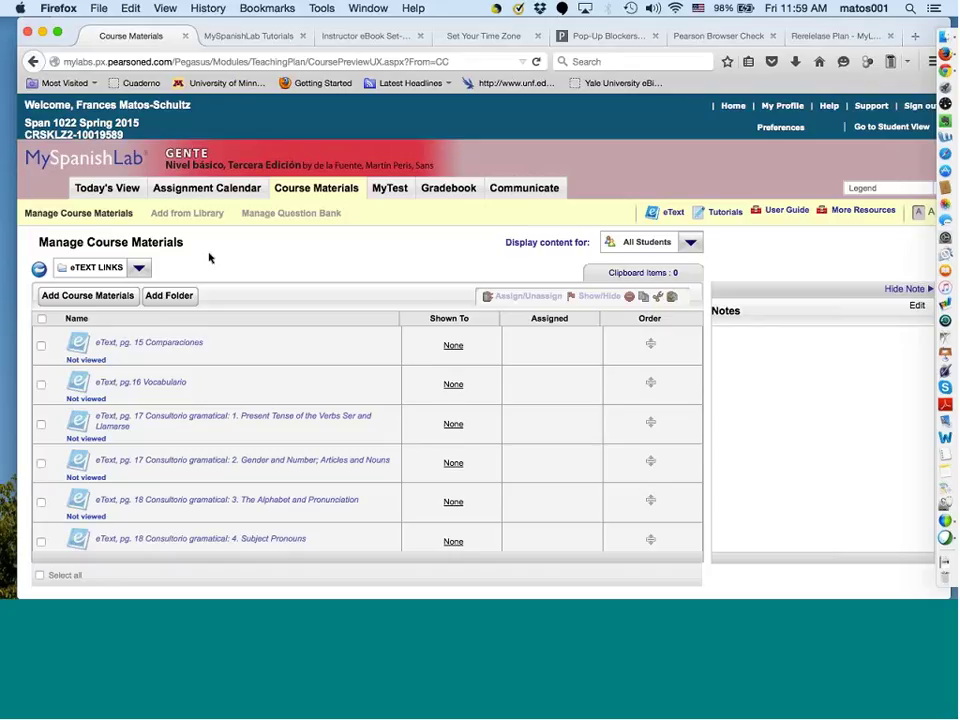
pyautogui.click(139, 267)
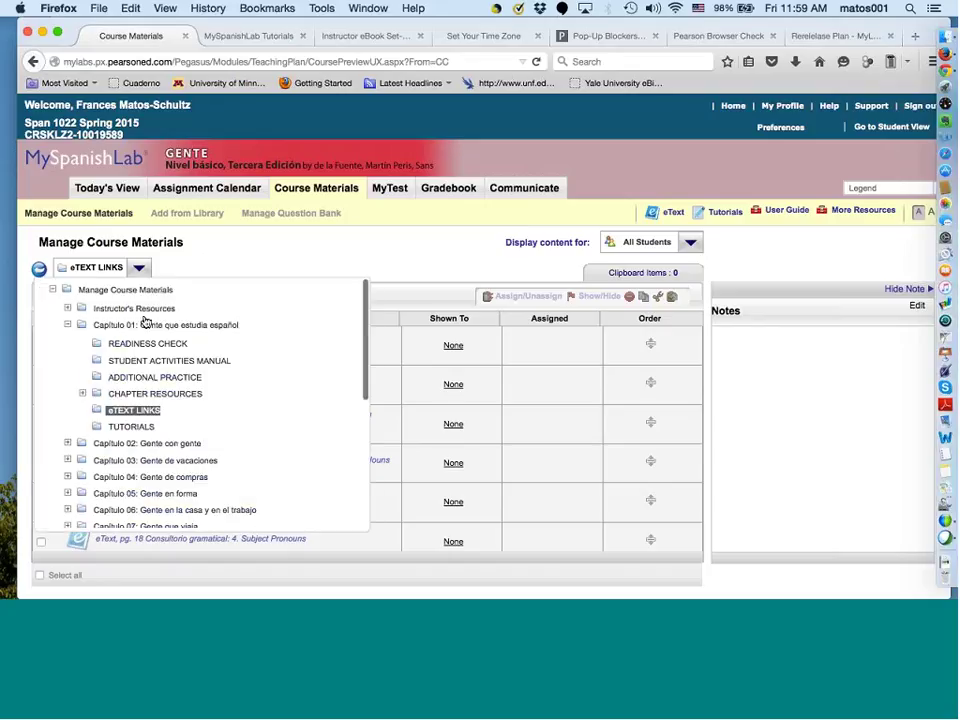
pyautogui.click(148, 446)
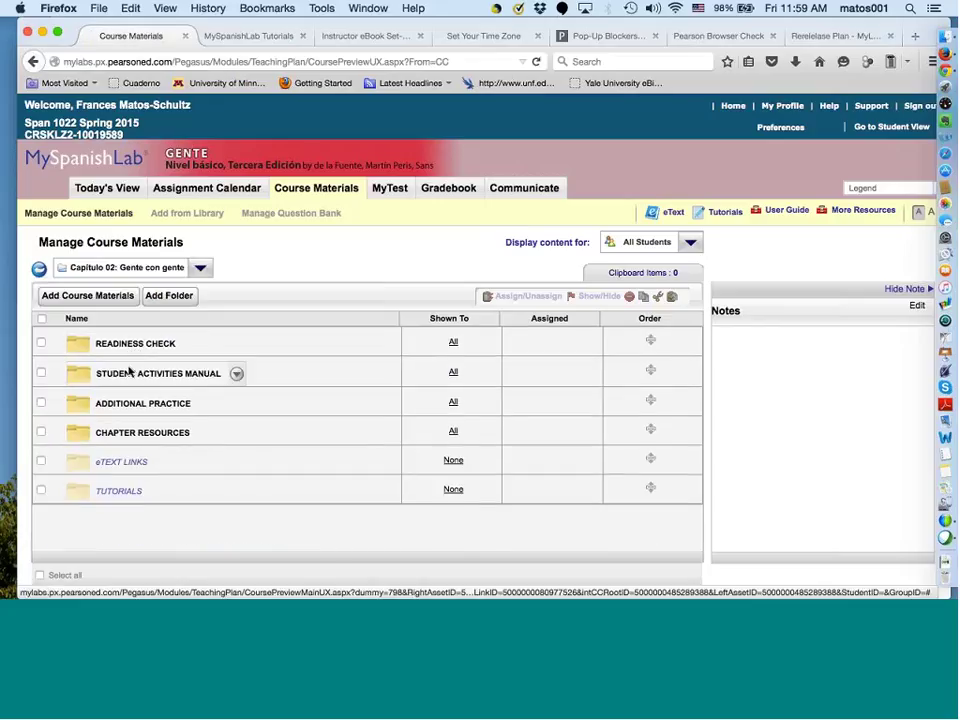
pyautogui.click(129, 373)
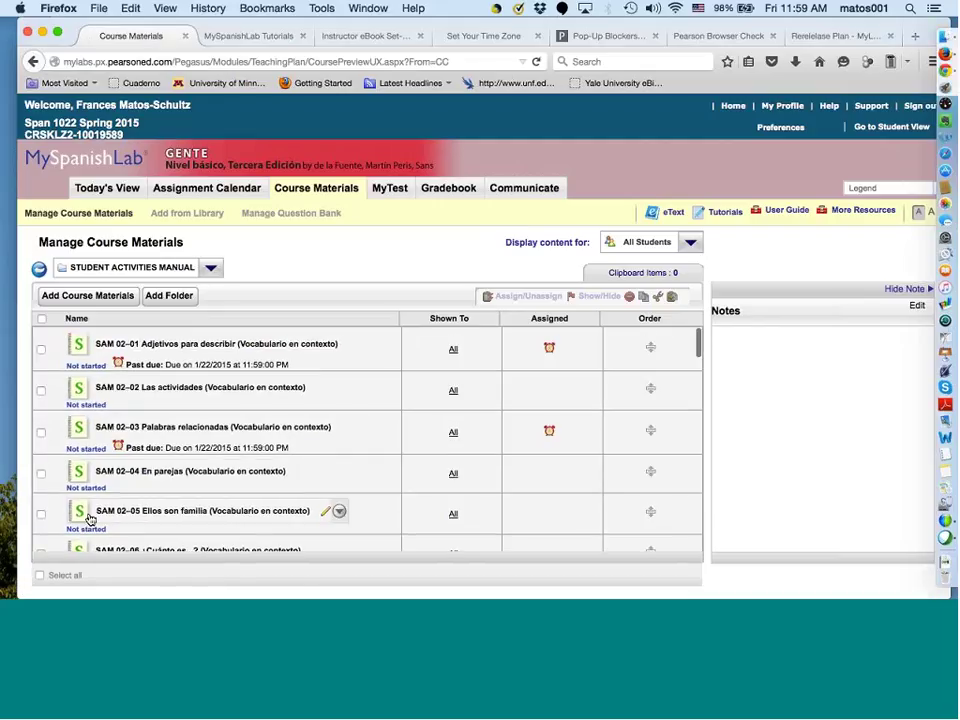
# - Open Downloadable Media Files 02 from Capítulo 02's CHAPTER RESOURCES and download one of the SAM audio files
pyautogui.click(211, 268)
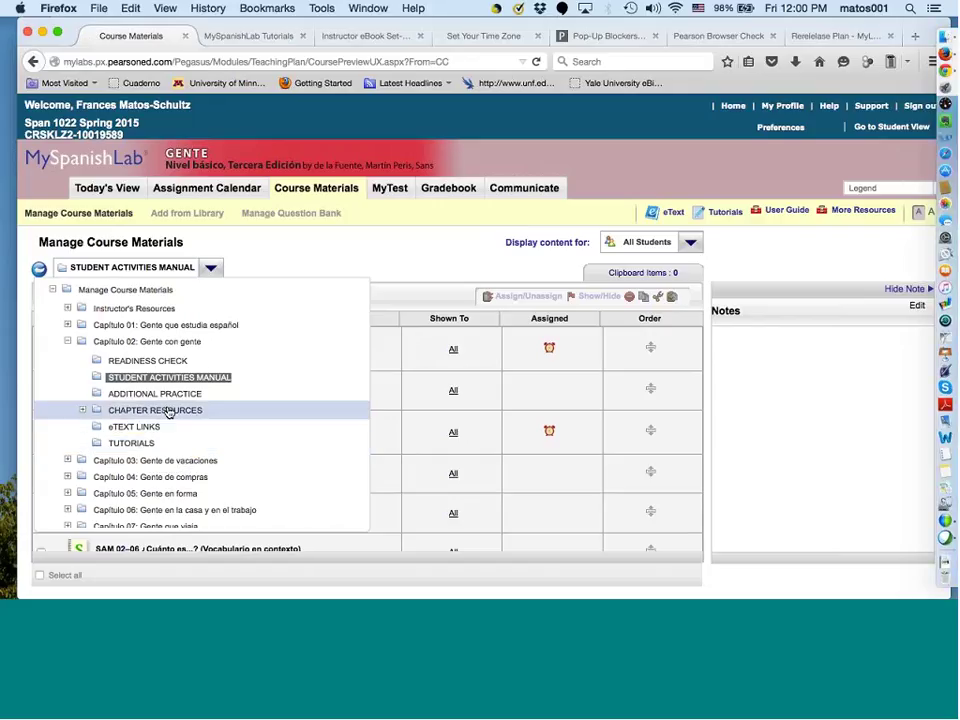
pyautogui.click(169, 411)
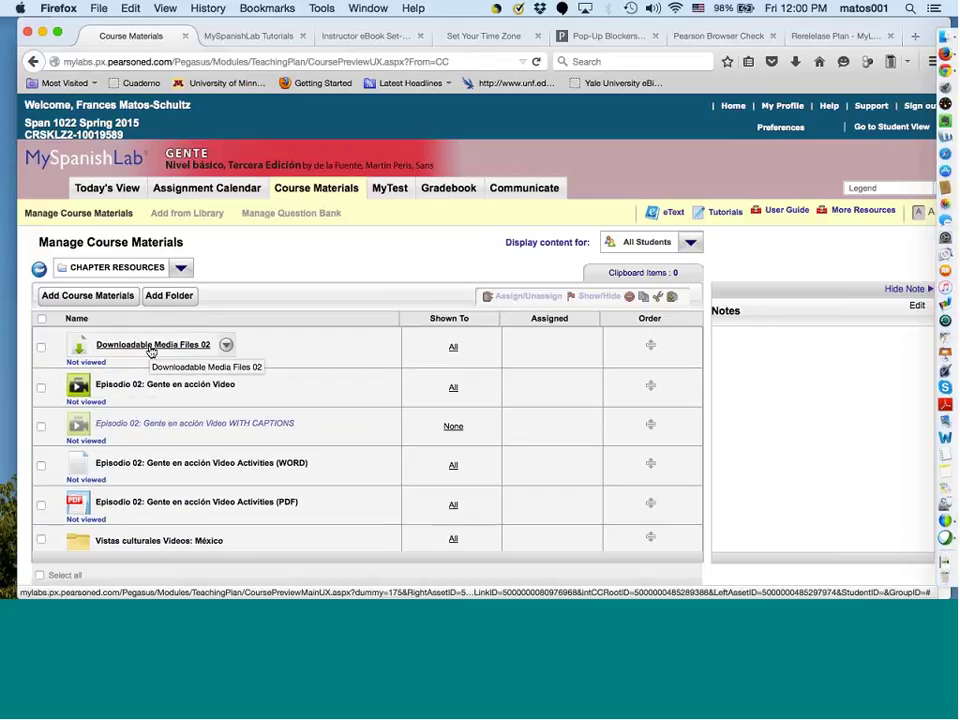
pyautogui.click(150, 345)
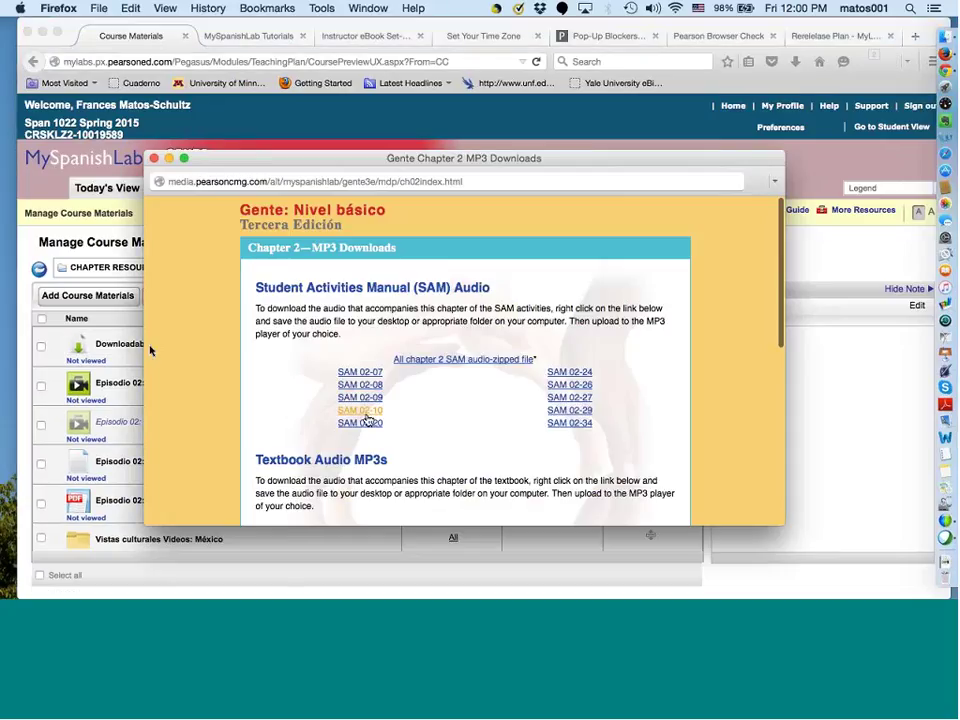
pyautogui.click(368, 421)
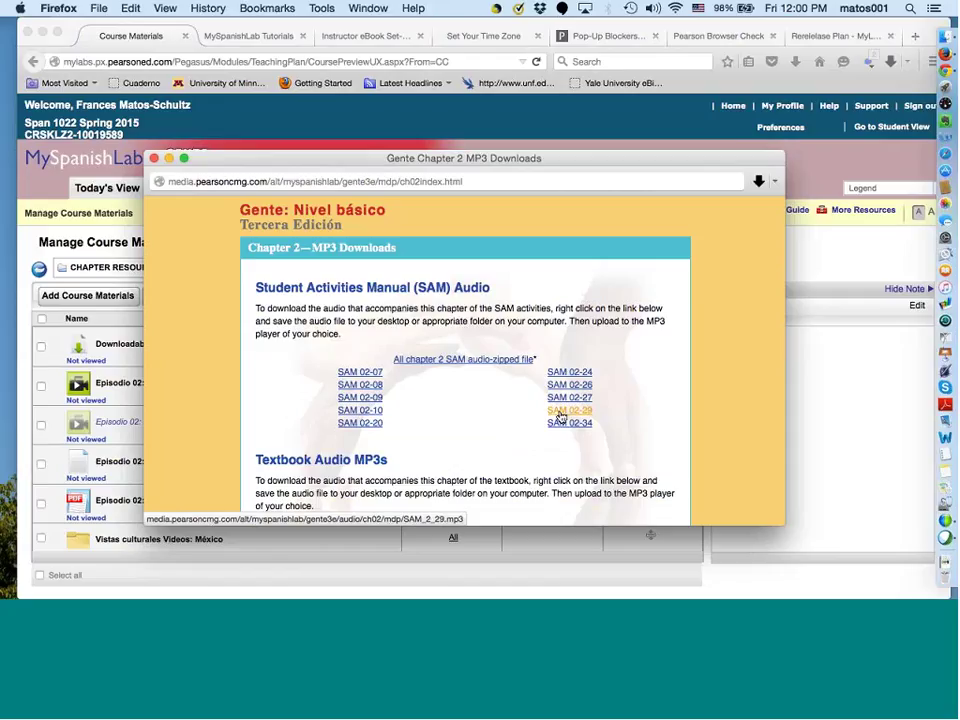
# - Review the SAM audio, textbook audio and video links on the Chapter 2 downloads page, and close its window
pyautogui.scroll(-5, 559, 420)
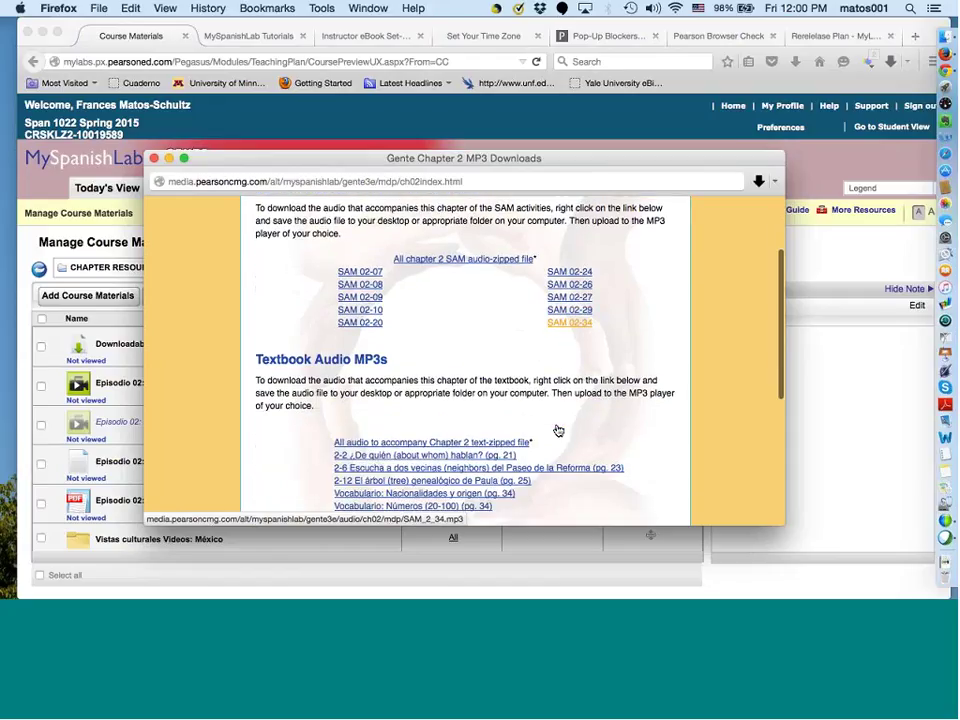
pyautogui.scroll(-7, 558, 430)
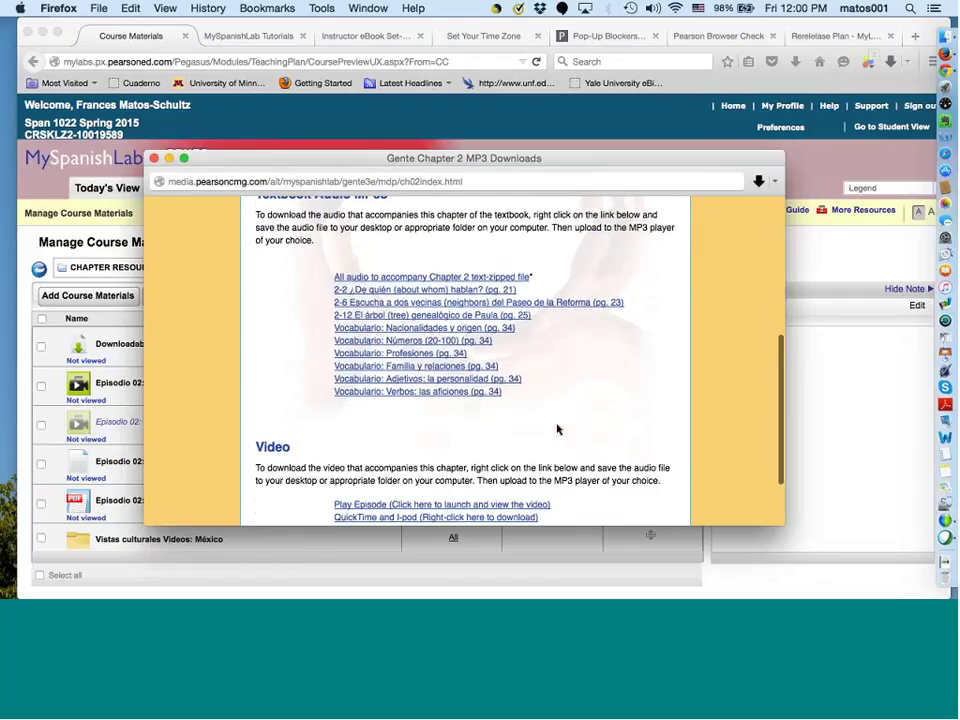
pyautogui.scroll(-2, 558, 430)
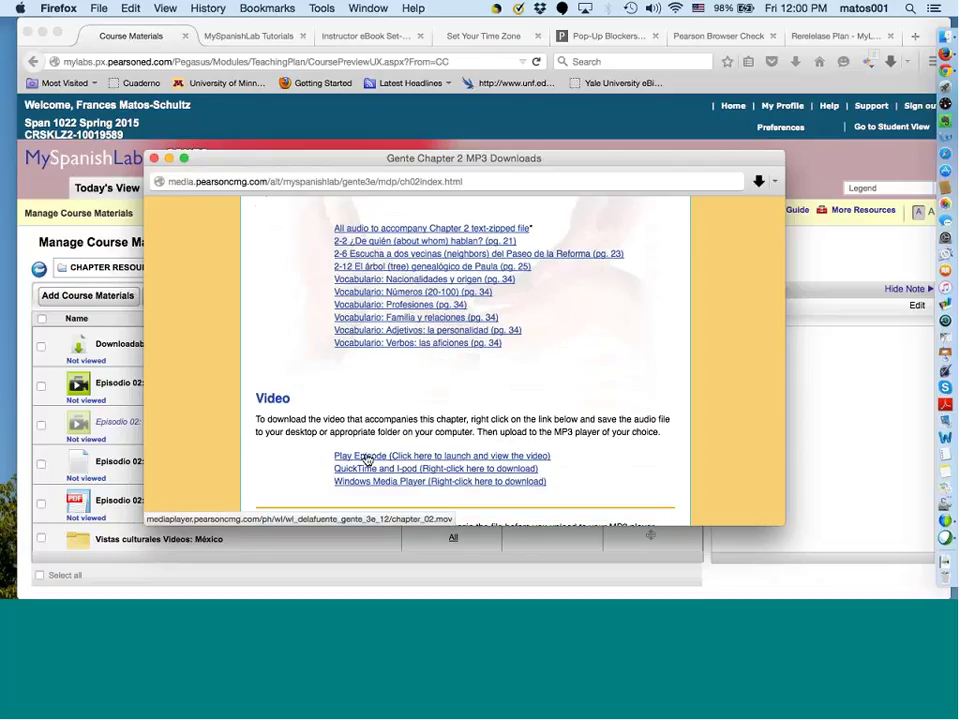
pyautogui.scroll(-2, 381, 476)
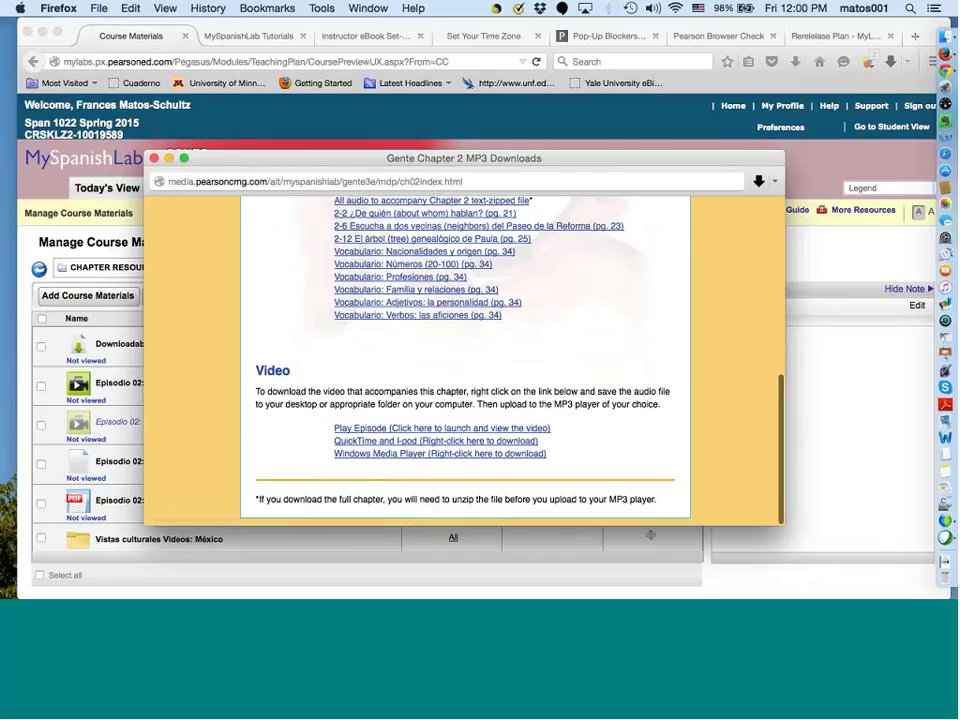
pyautogui.scroll(10, 426, 368)
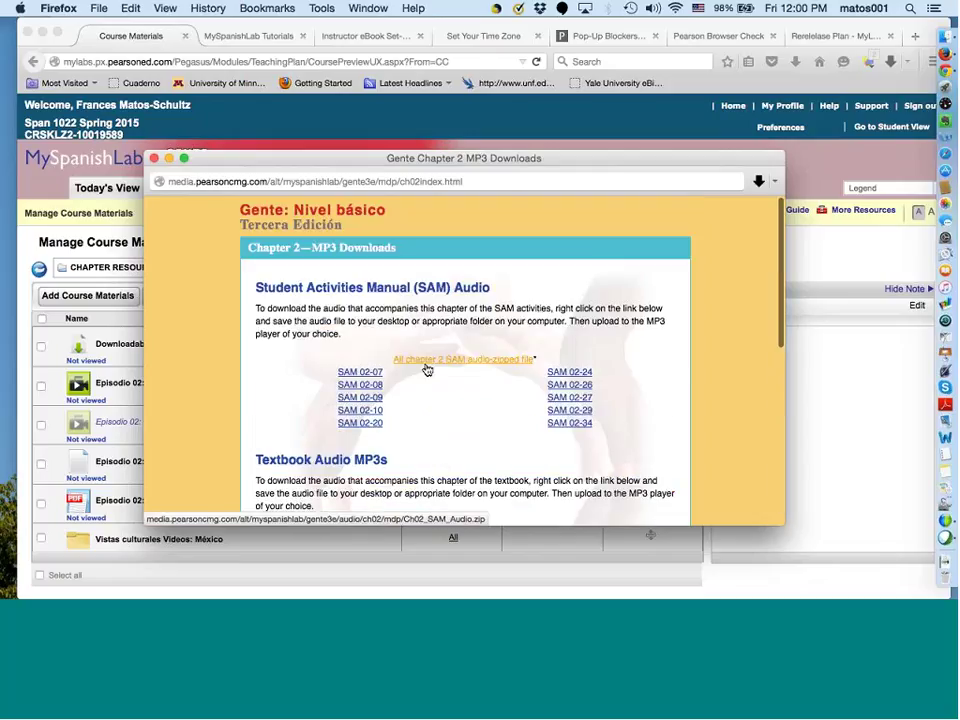
pyautogui.scroll(-2, 420, 440)
pyautogui.scroll(-5, 420, 440)
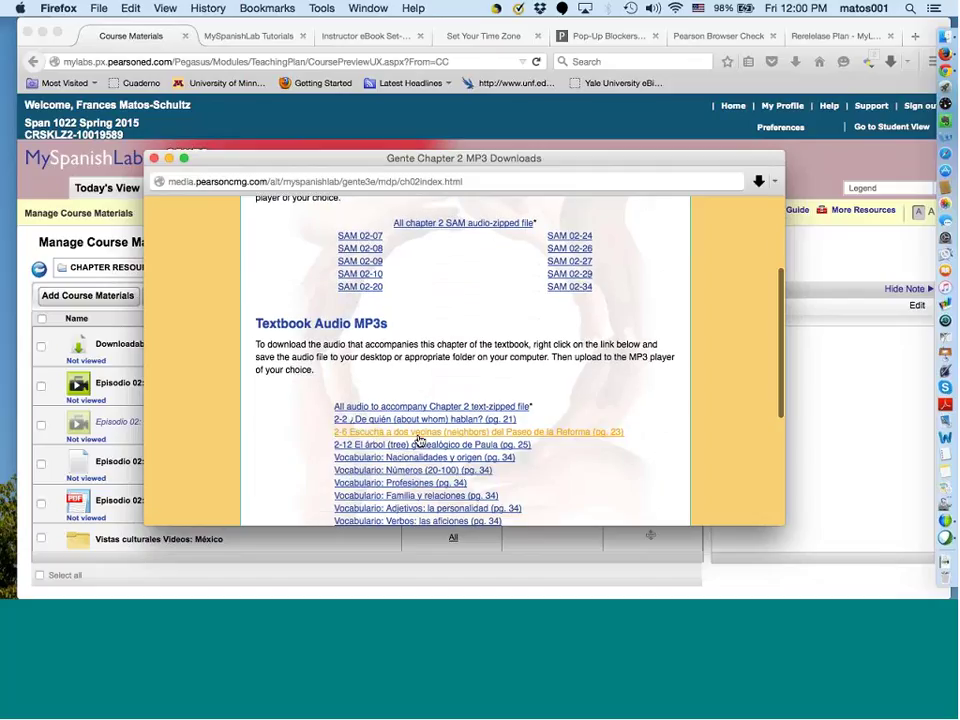
pyautogui.scroll(1, 420, 440)
pyautogui.scroll(5, 420, 440)
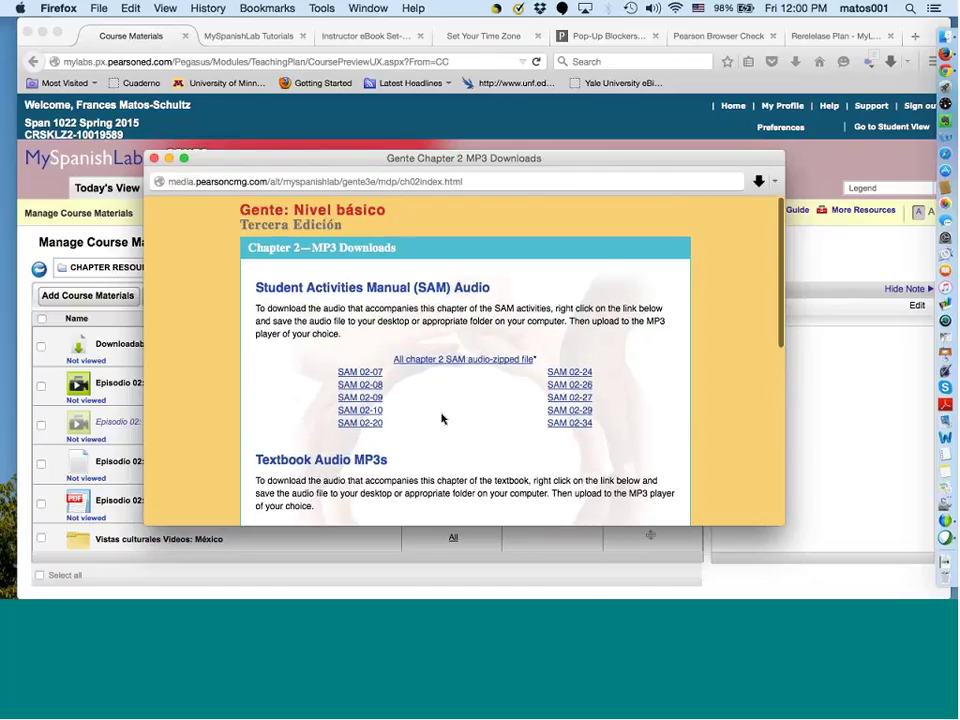
pyautogui.press('super+w')
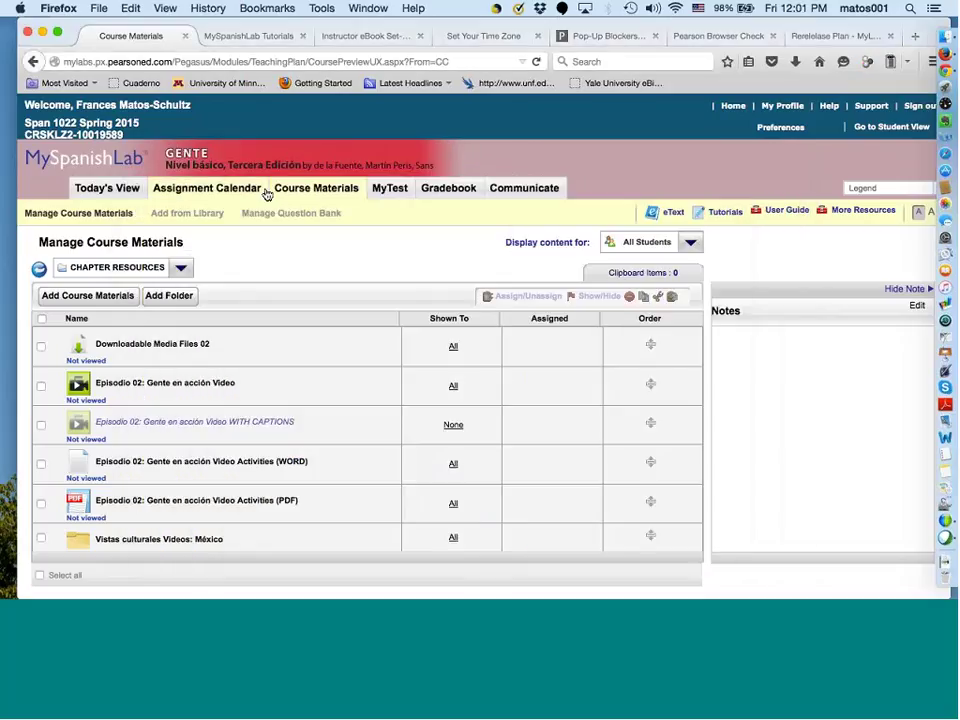
# - Return to the top level of the course materials and look through the list of chapter folders
pyautogui.click(298, 189)
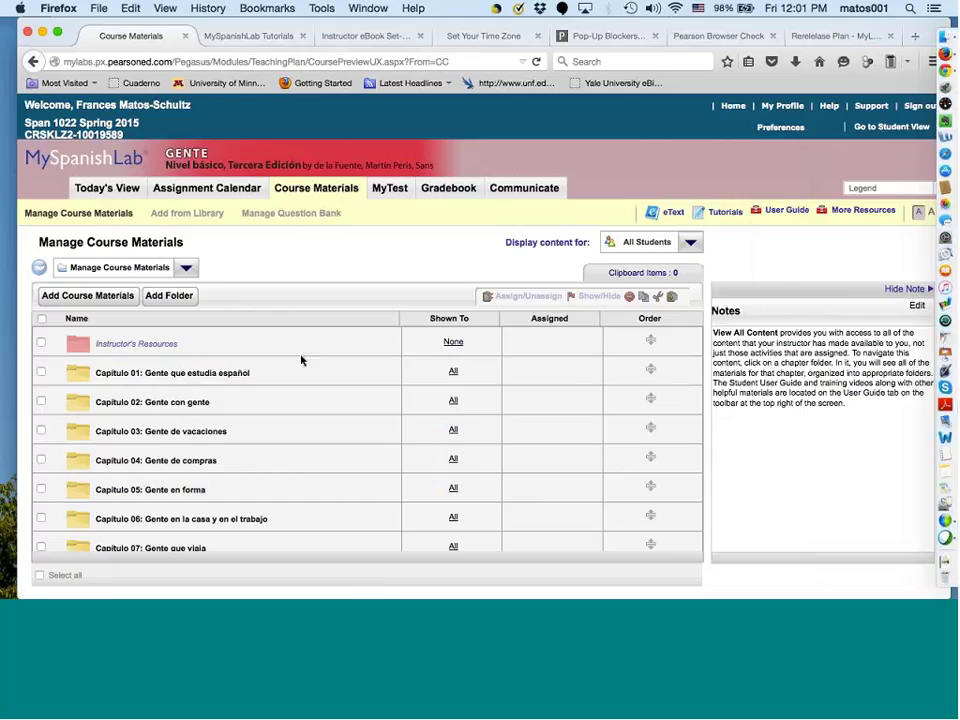
pyautogui.scroll(-10, 290, 435)
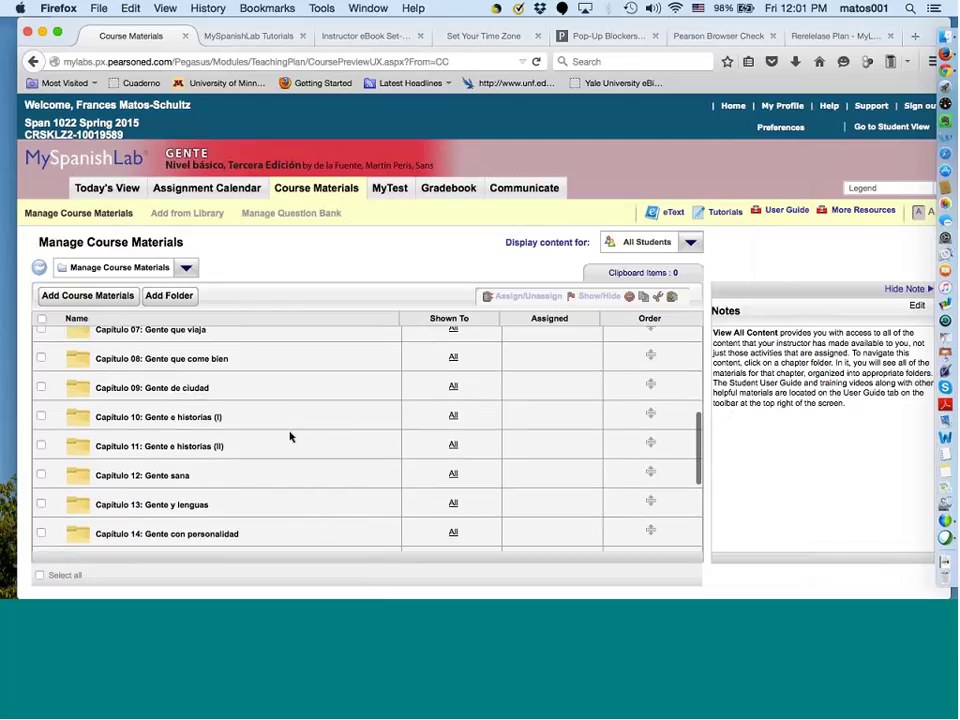
pyautogui.scroll(-1, 290, 435)
pyautogui.scroll(12, 290, 435)
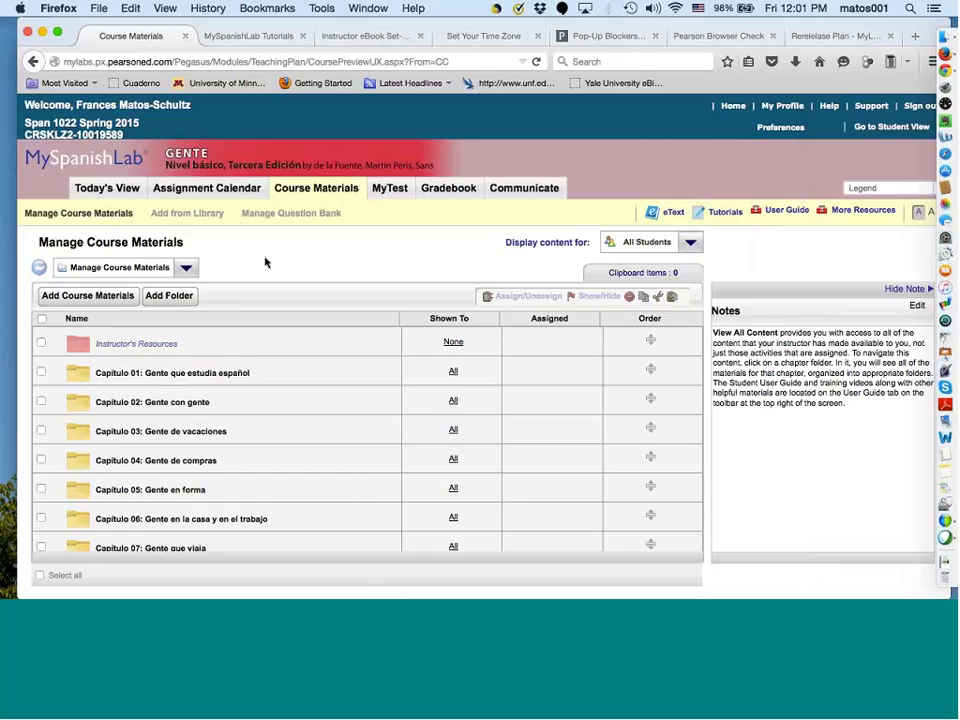
# - In the Assignment Calendar, assign Capítulo 01's READINESS CHECK folder to Sunday, August 9, 2015
pyautogui.click(231, 190)
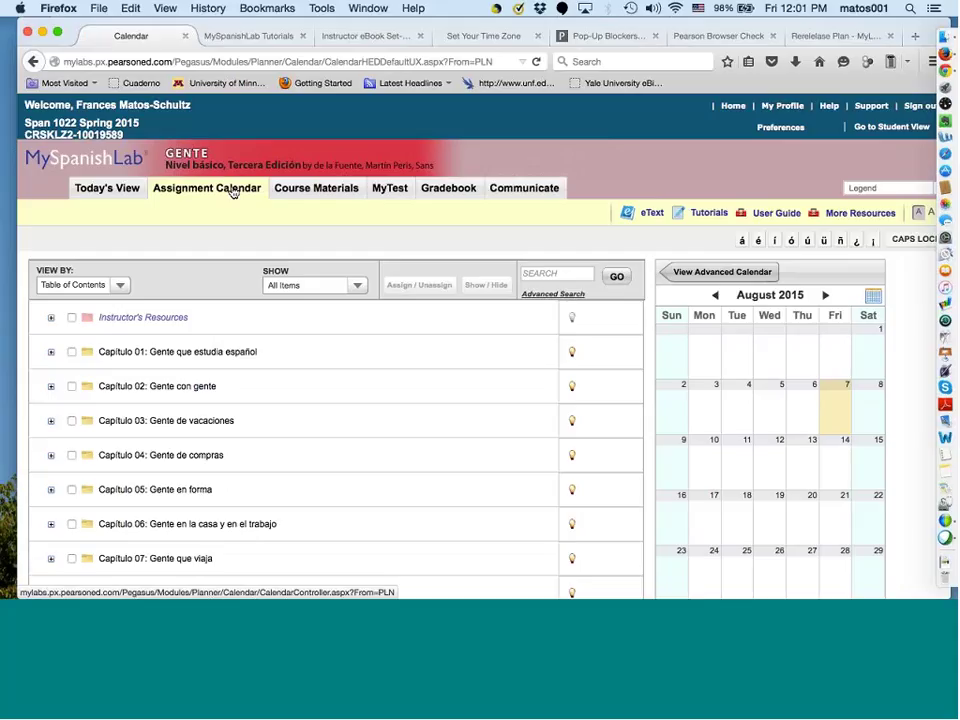
pyautogui.click(145, 354)
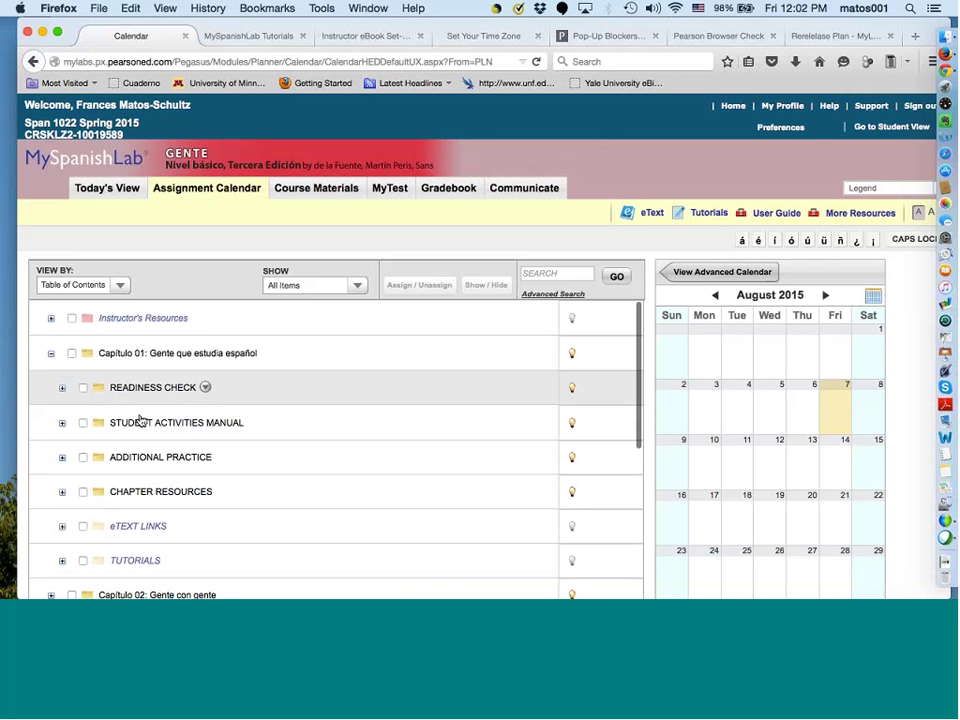
pyautogui.click(82, 391)
pyautogui.click(82, 390)
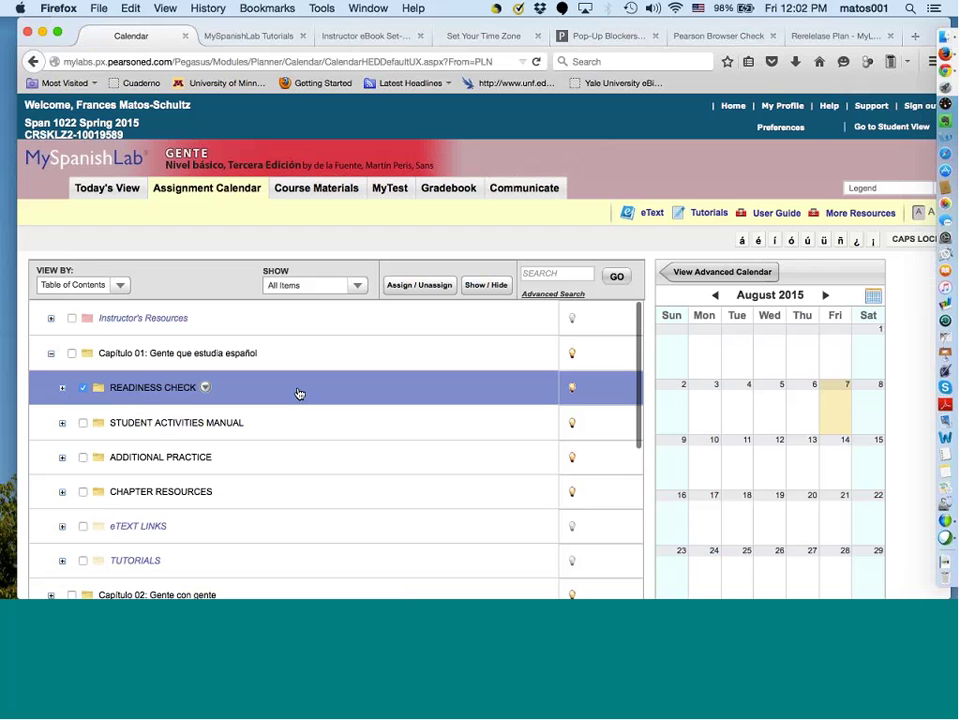
pyautogui.moveTo(298, 393); pyautogui.dragTo(679, 460)
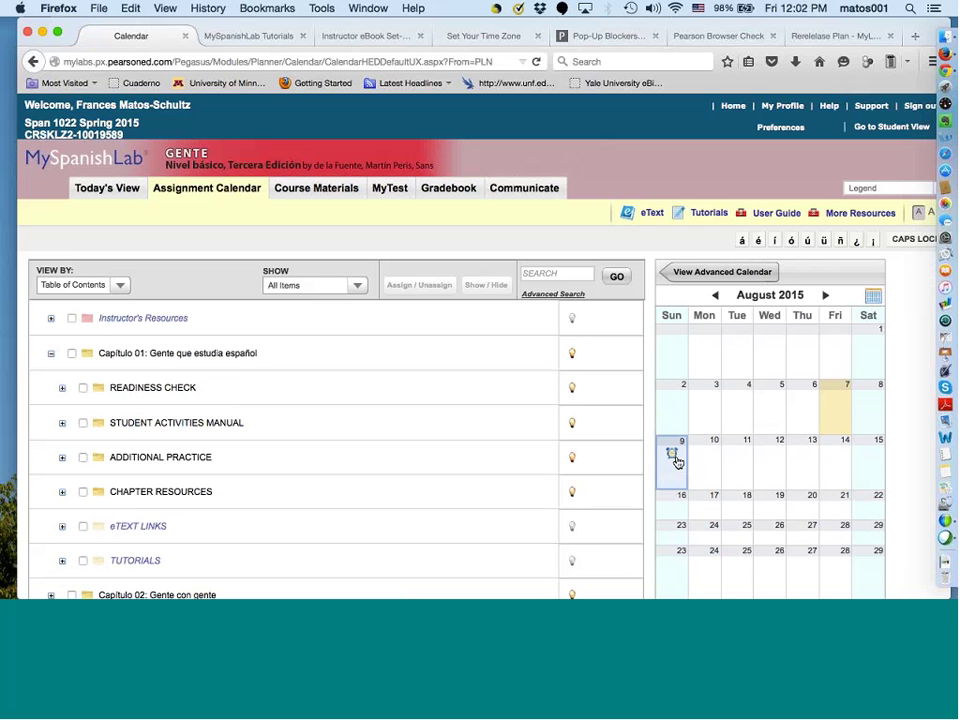
pyautogui.moveTo(459, 429)
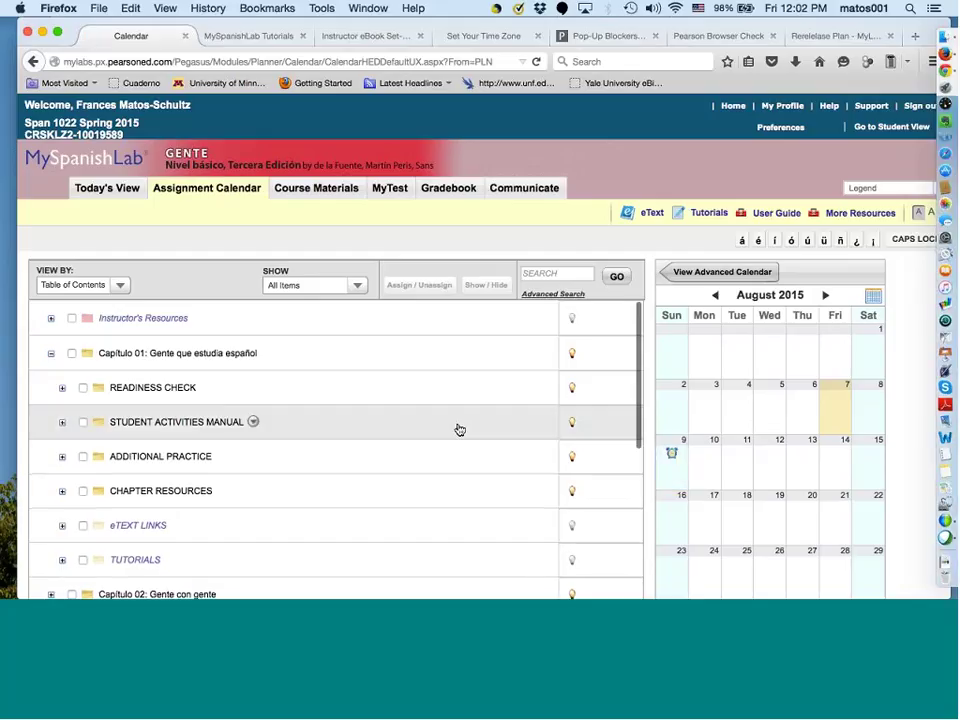
# - In Capítulo 01's STUDENT ACTIVITIES MANUAL, assign SAM 01–01, SAM 01–03 and SAM 01–05 together to Monday, August 10, 2015
pyautogui.click(229, 422)
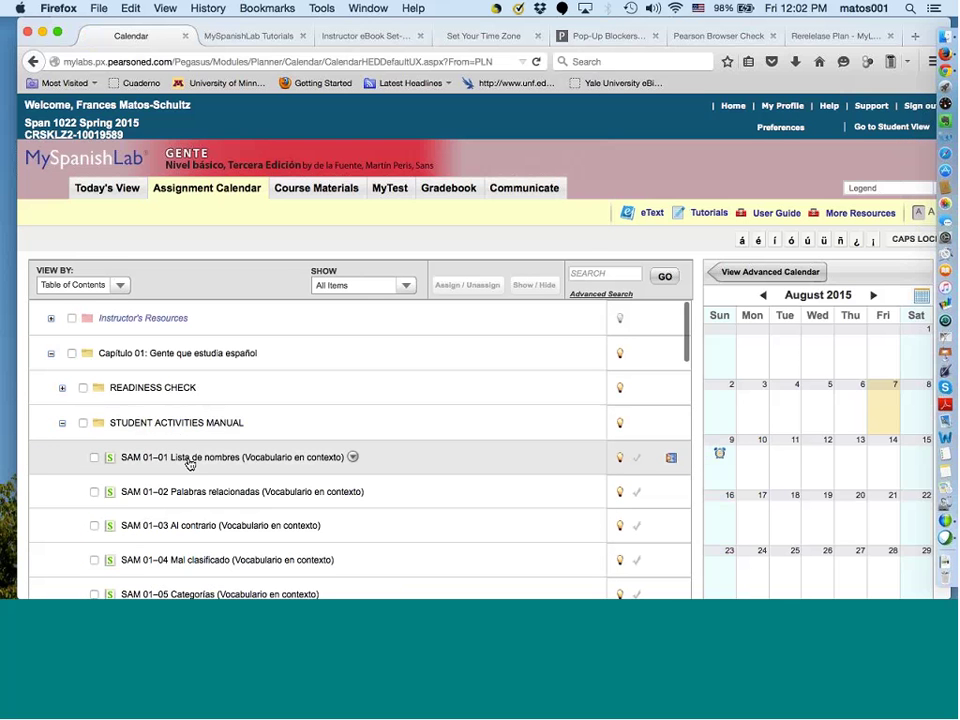
pyautogui.scroll(-3, 189, 464)
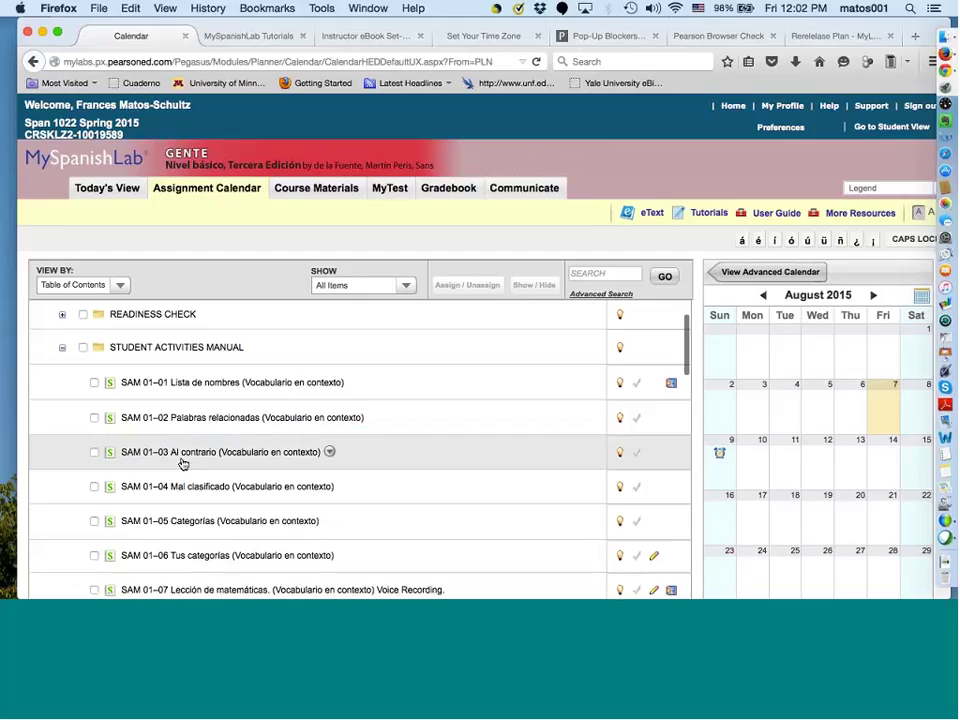
pyautogui.scroll(-1, 183, 463)
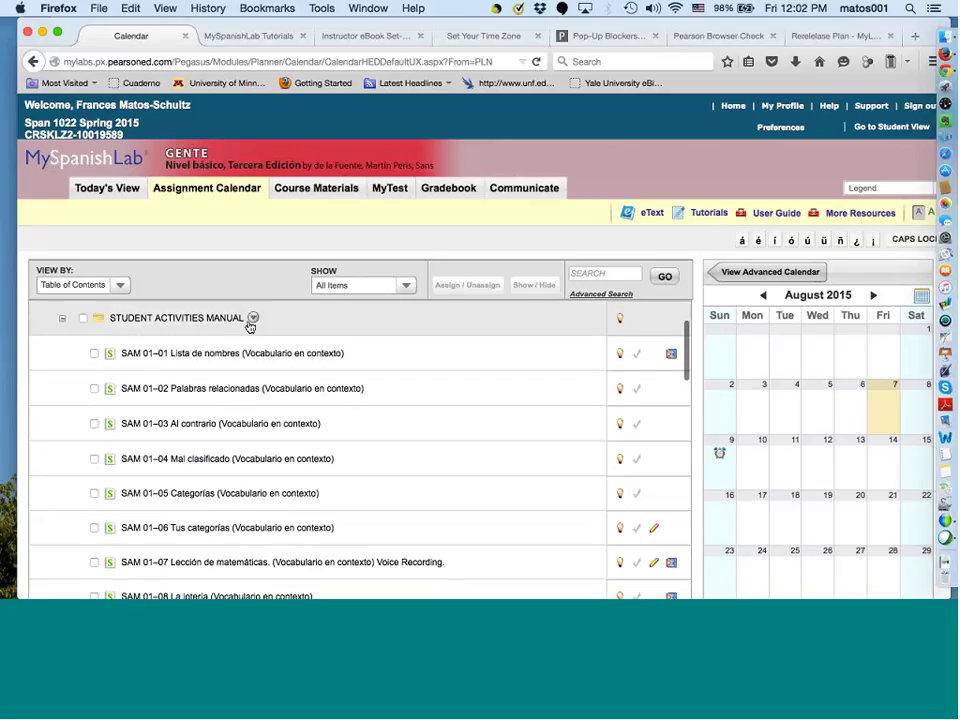
pyautogui.click(94, 354)
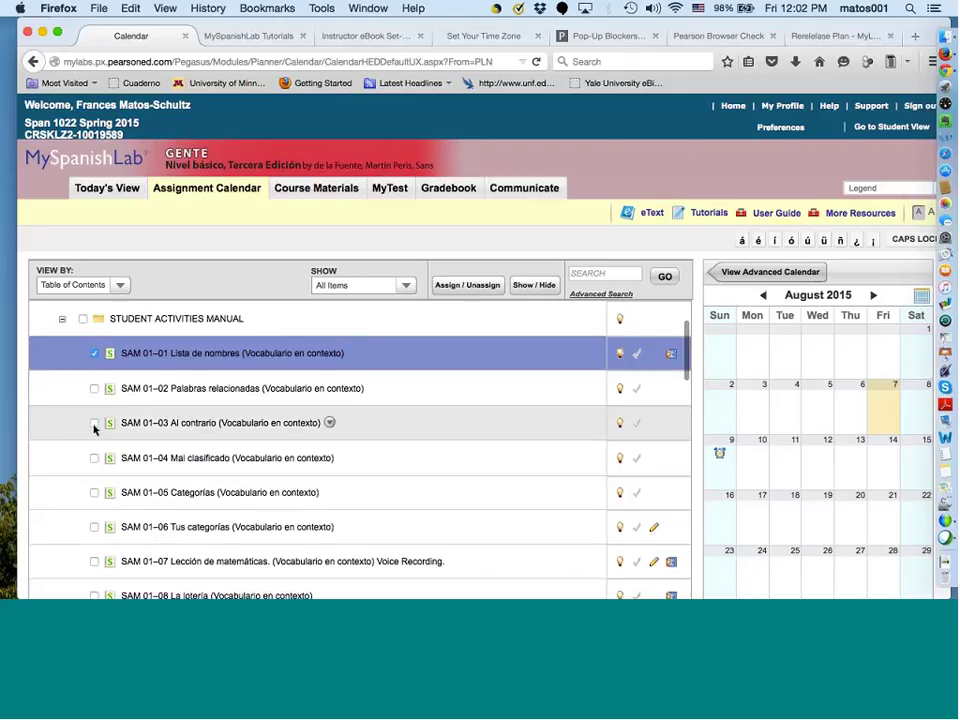
pyautogui.click(94, 424)
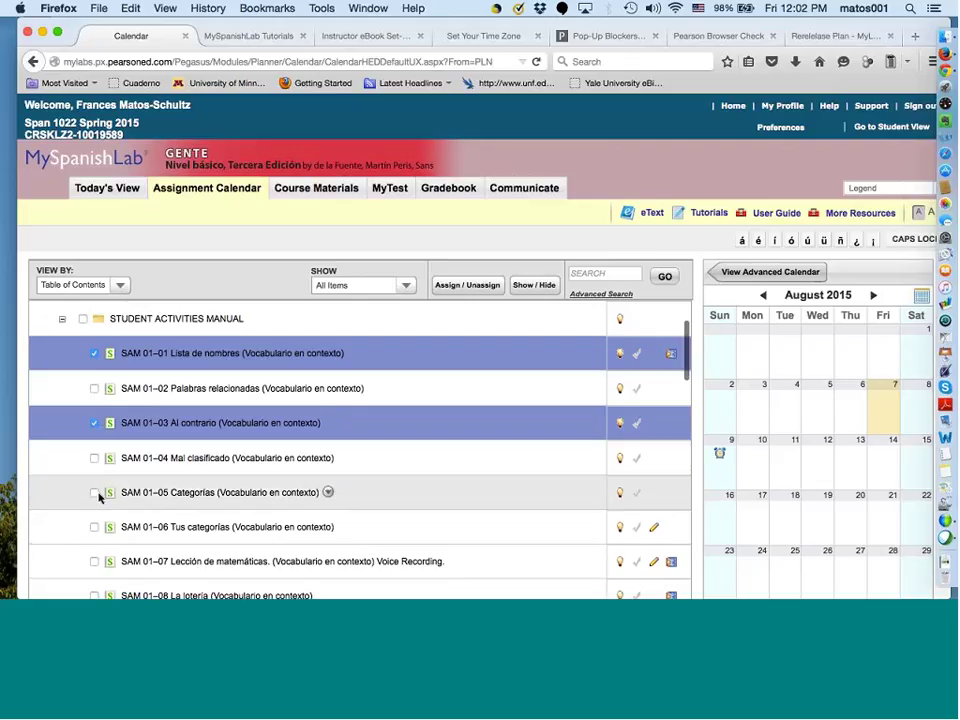
pyautogui.click(95, 493)
pyautogui.scroll(-2, 96, 497)
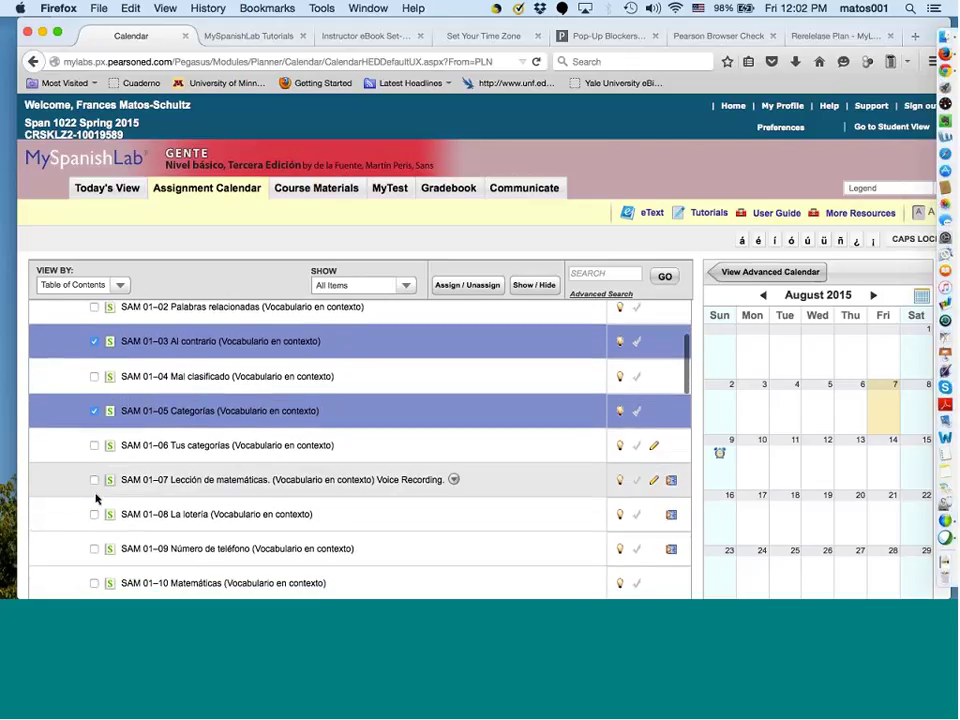
pyautogui.scroll(3, 96, 497)
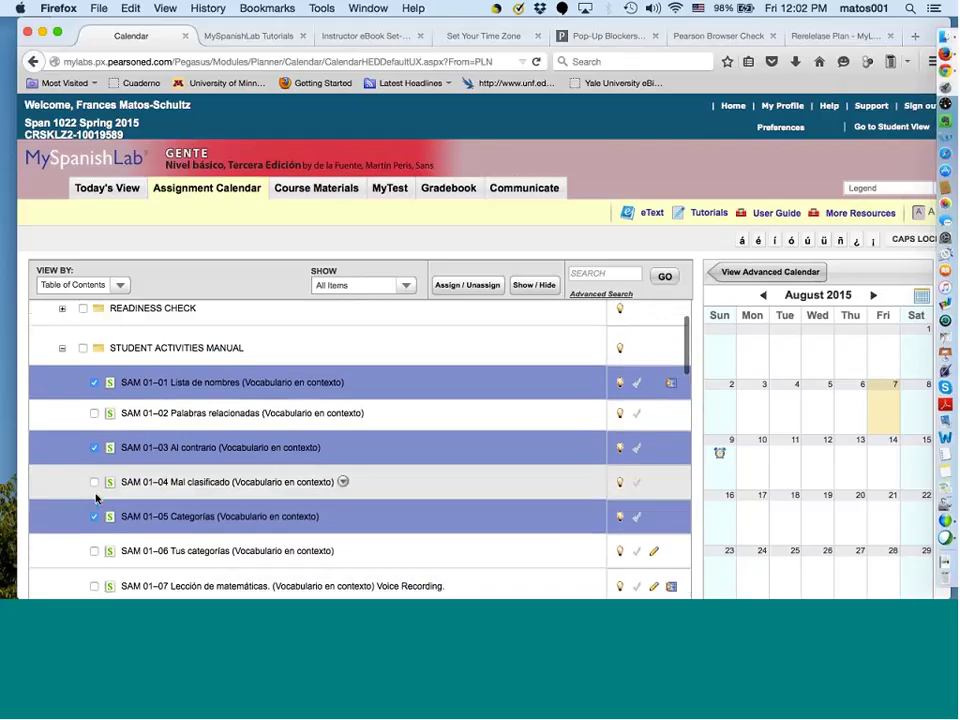
pyautogui.scroll(1, 96, 497)
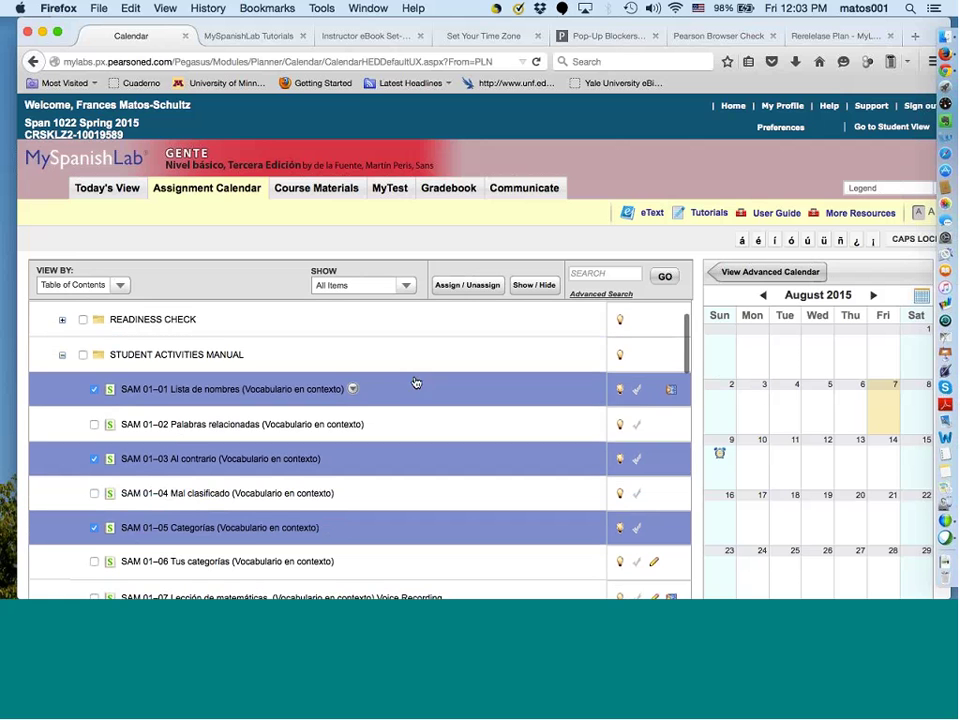
pyautogui.moveTo(506, 390); pyautogui.dragTo(761, 456)
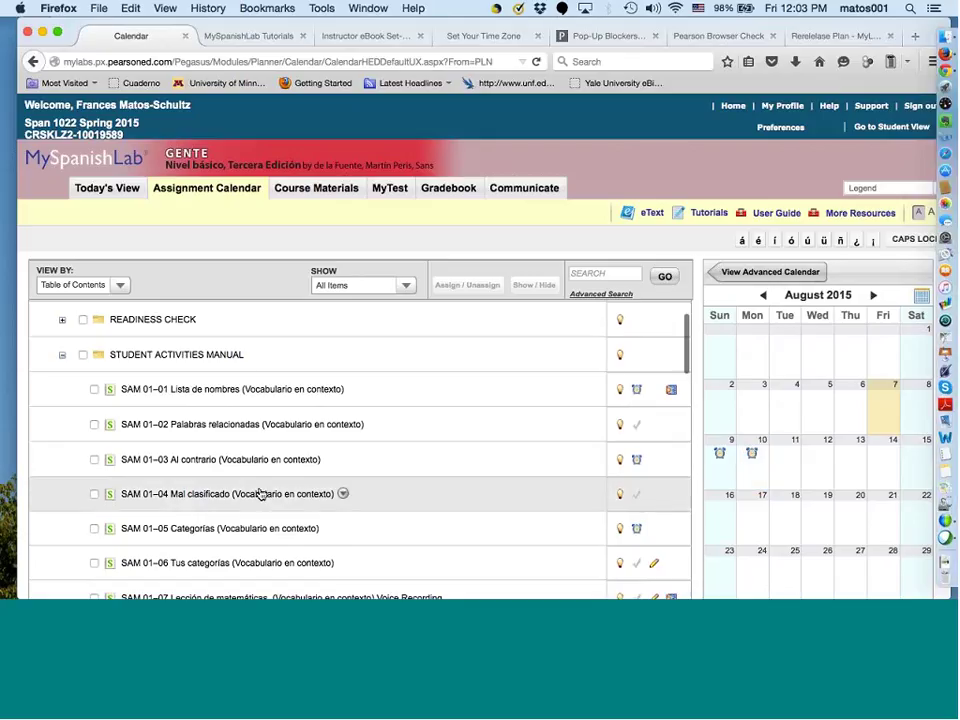
# - Assign the activities SAM 01–08 La lotería and SAM 01–09 Número de teléfono together to Tuesday, August 11, 2015
pyautogui.scroll(-2, 263, 497)
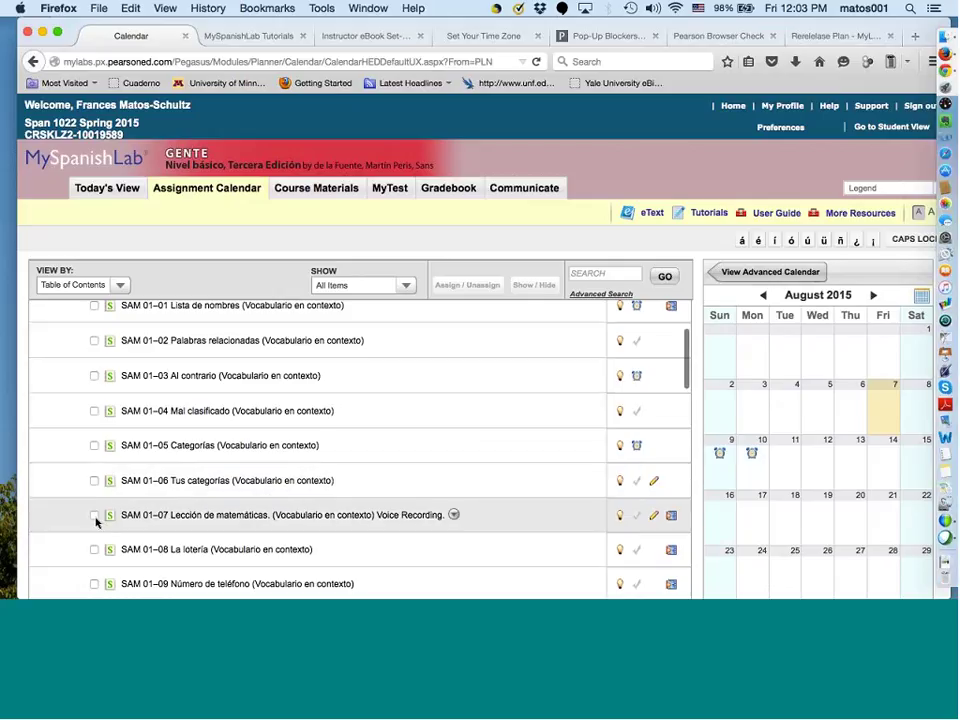
pyautogui.scroll(-1, 104, 525)
pyautogui.scroll(-2, 104, 520)
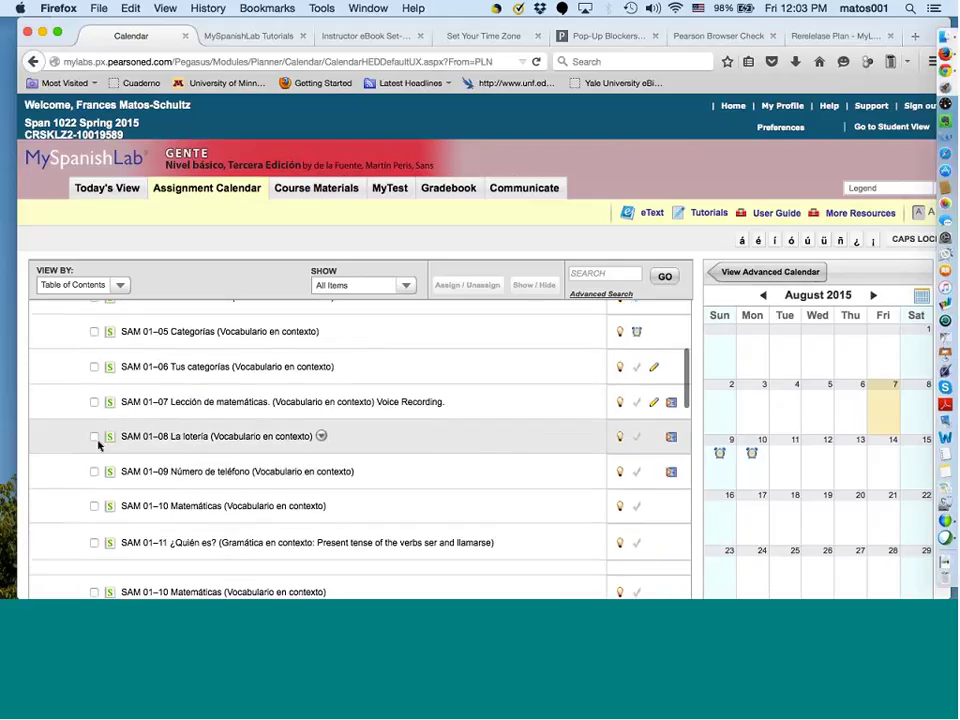
pyautogui.click(95, 437)
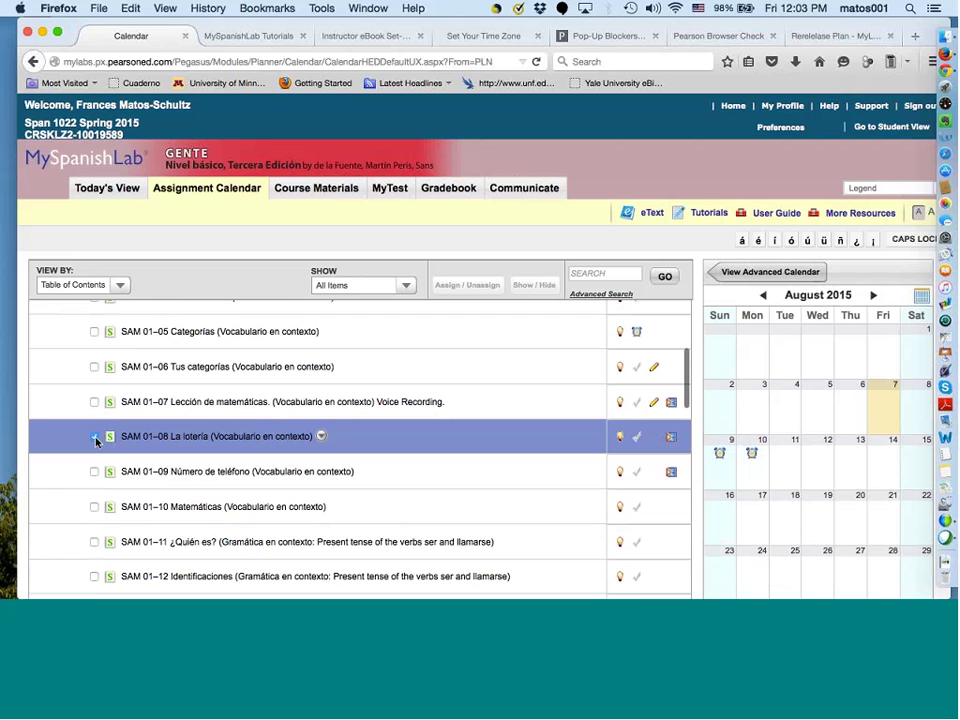
pyautogui.click(94, 471)
pyautogui.moveTo(95, 471); pyautogui.dragTo(789, 456)
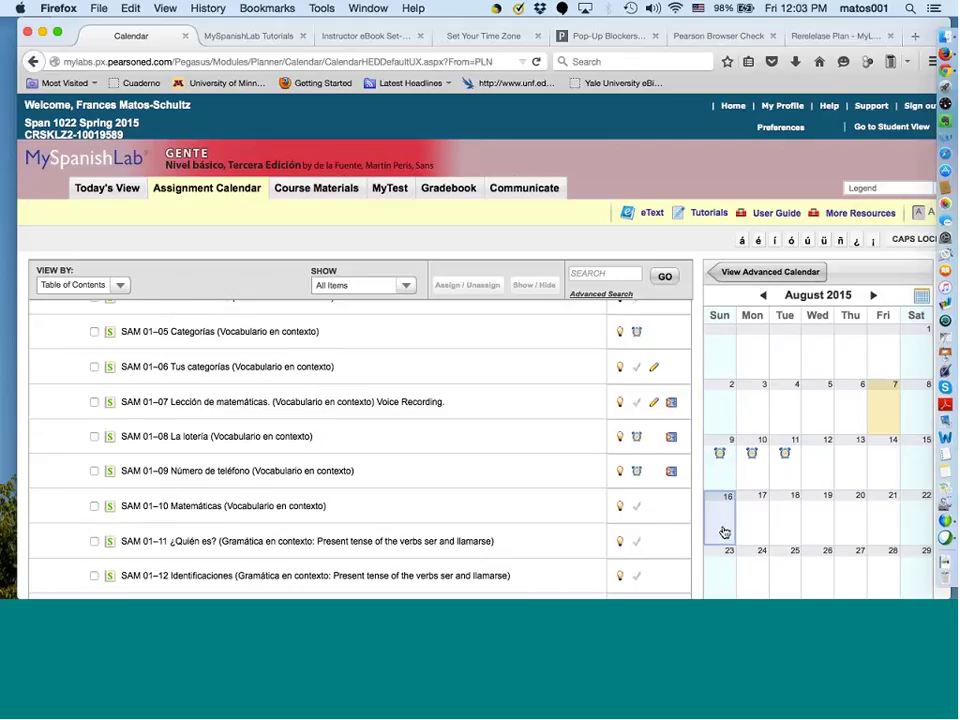
# - Look over Capítulo 01's STUDENT ACTIVITIES MANUAL list to compare the assigned and unassigned activities
pyautogui.scroll(-3, 729, 572)
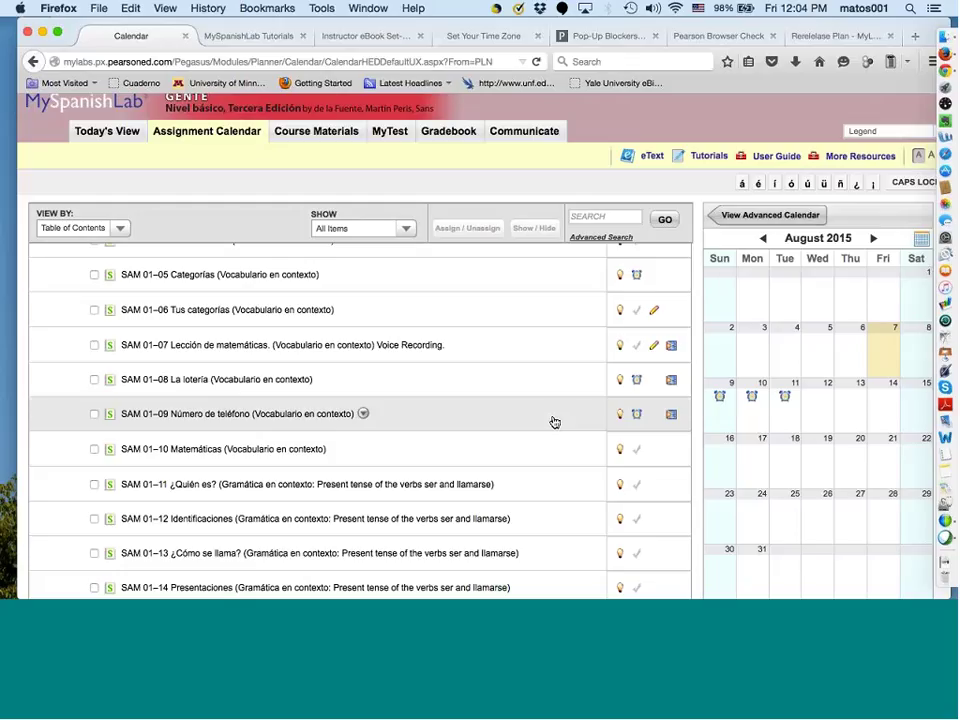
pyautogui.scroll(3, 542, 360)
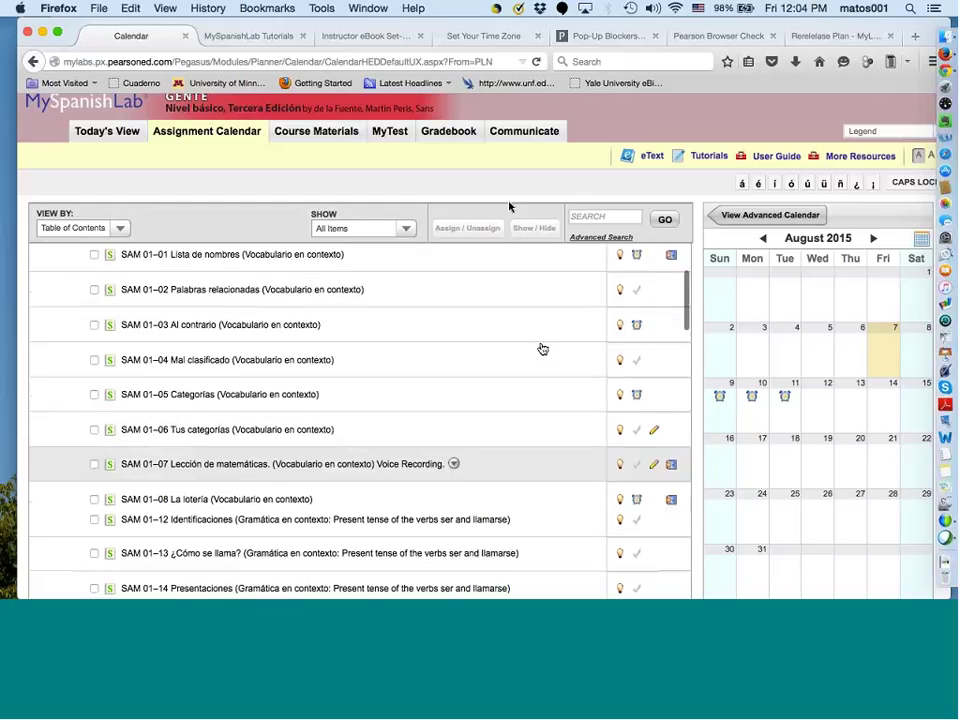
pyautogui.scroll(3, 542, 348)
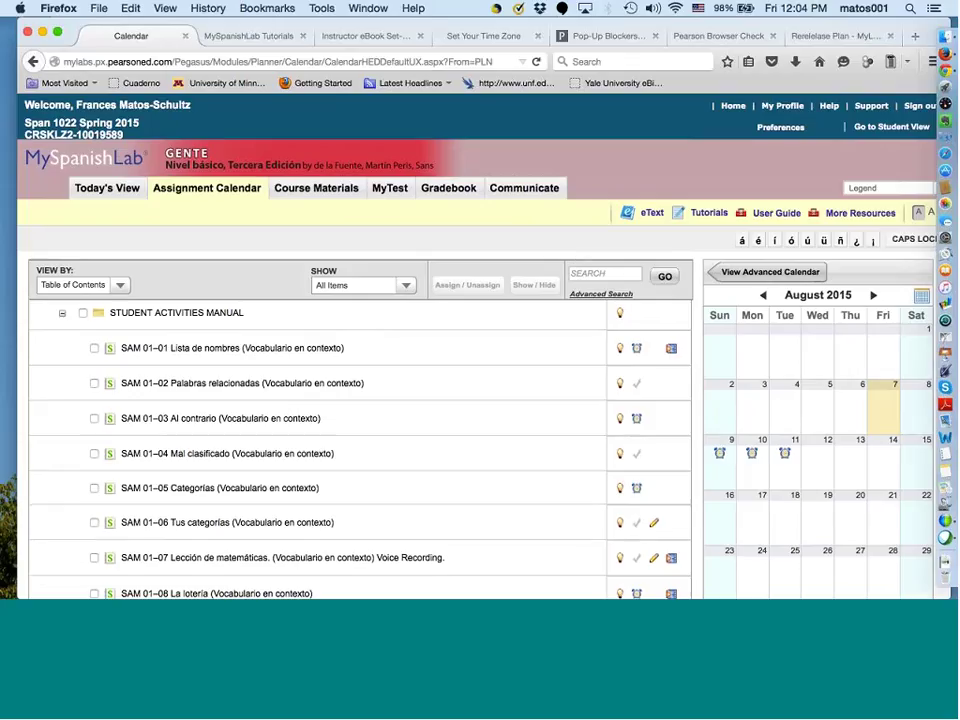
pyautogui.scroll(-3, 463, 397)
pyautogui.scroll(7, 463, 397)
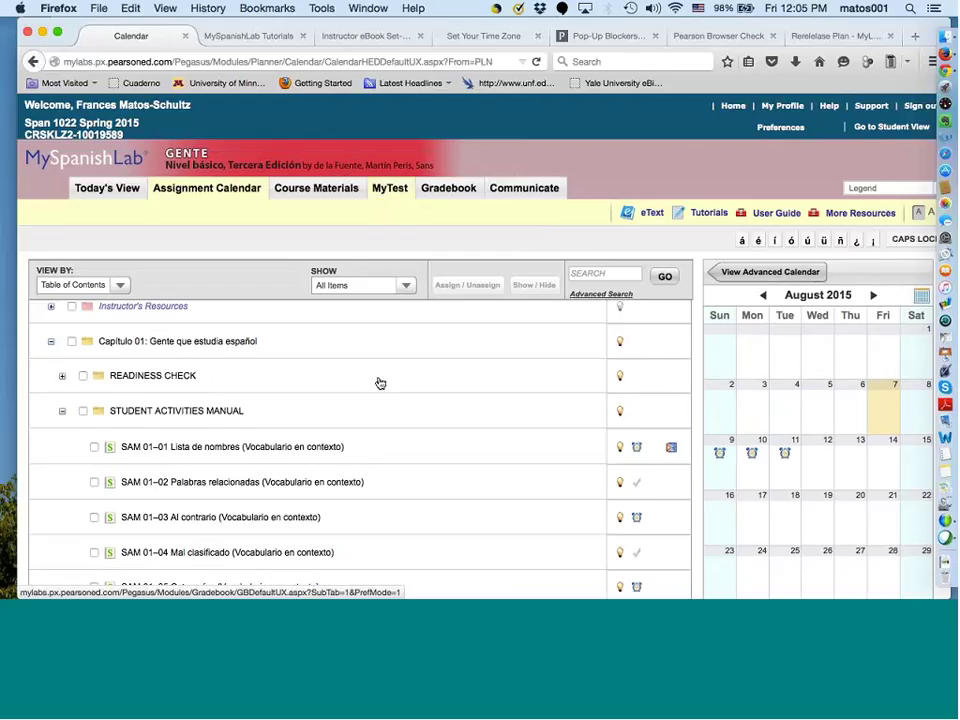
pyautogui.scroll(-1, 378, 381)
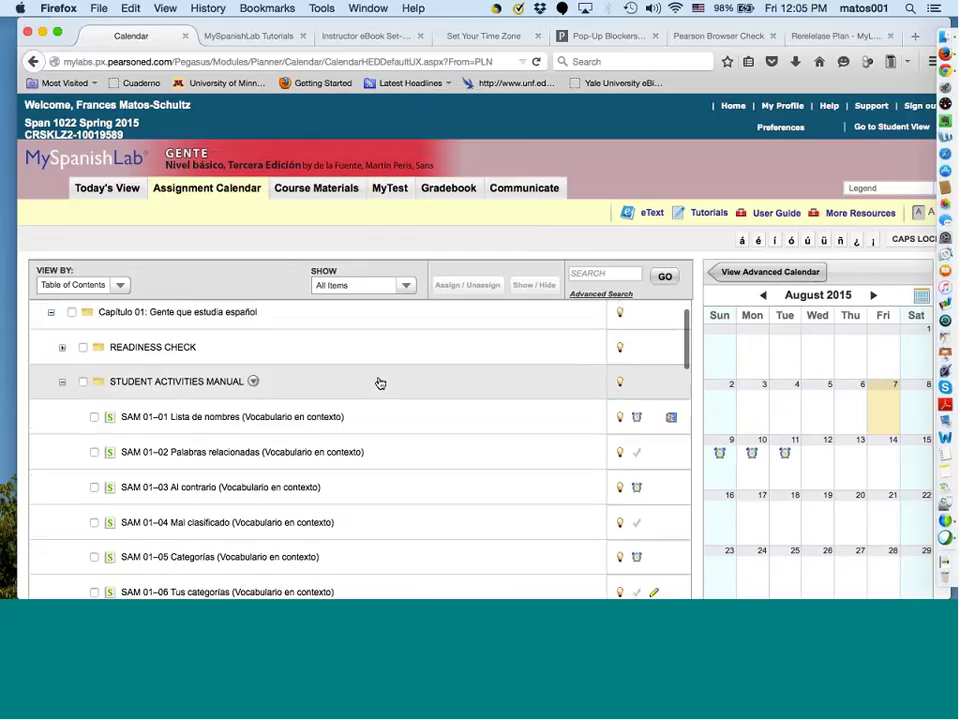
pyautogui.scroll(1, 380, 383)
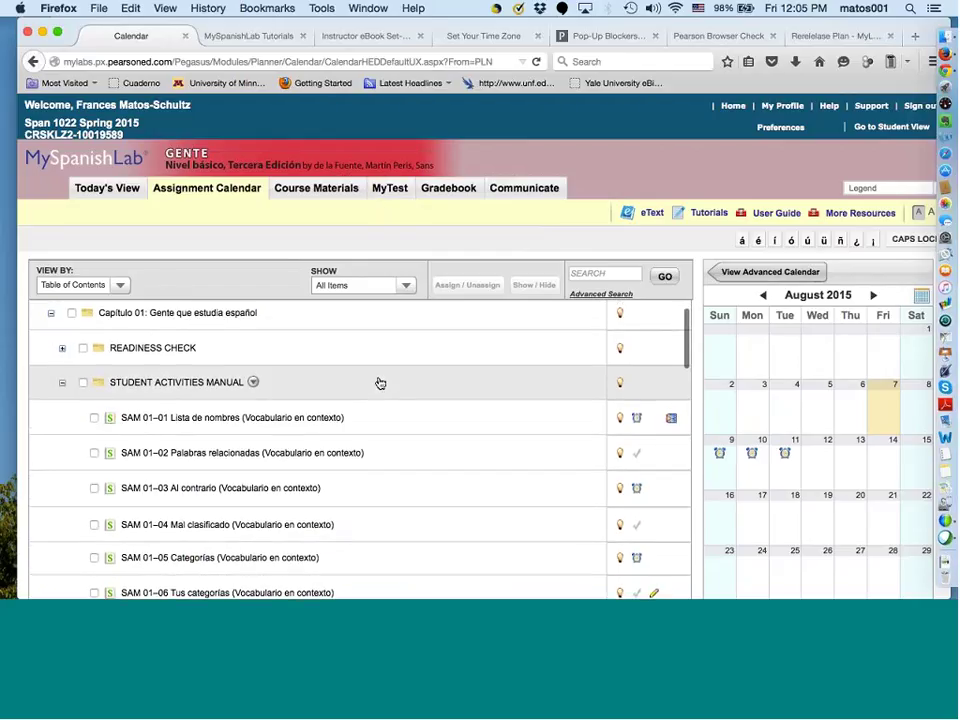
# - Inspect the assignments due on Sunday, August 9, 2015, and view the day's note window without adding a note
pyautogui.click(719, 454)
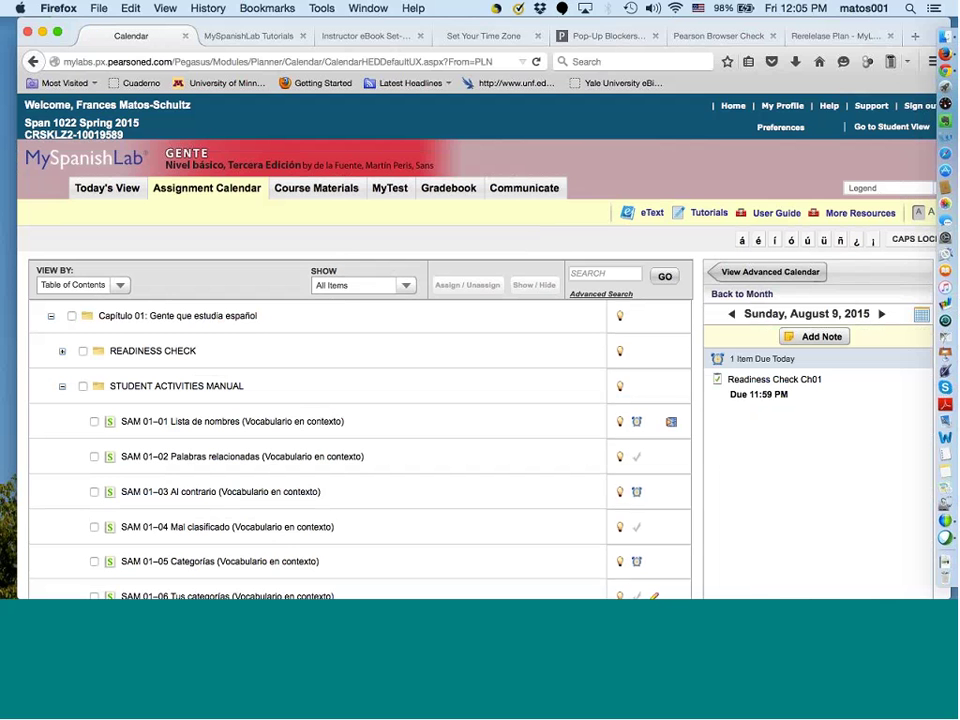
pyautogui.moveTo(773, 393)
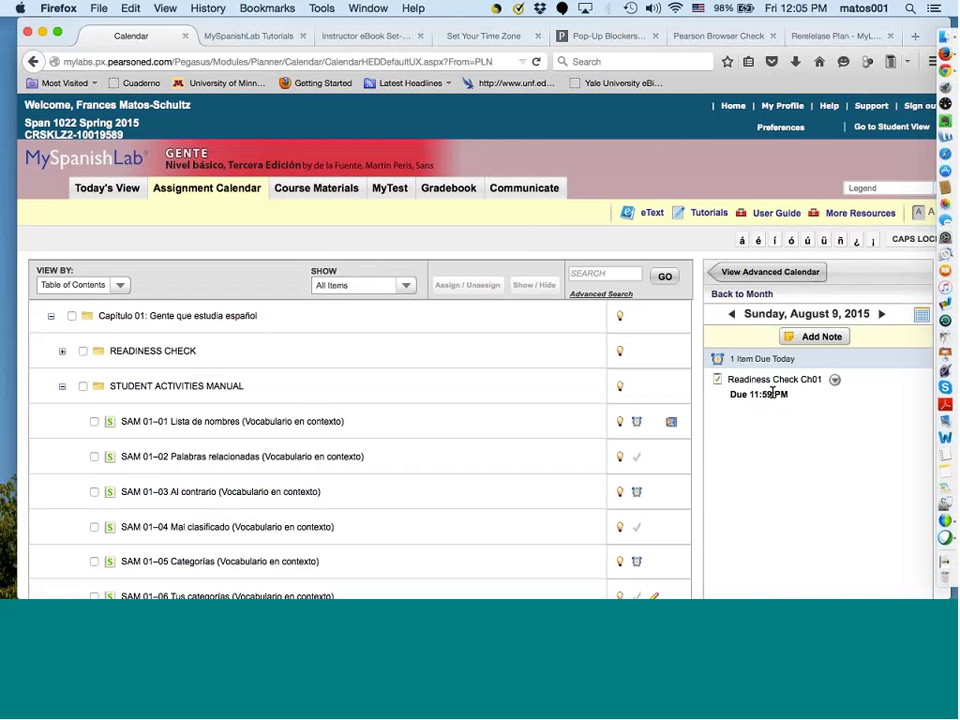
pyautogui.click(838, 382)
pyautogui.click(789, 339)
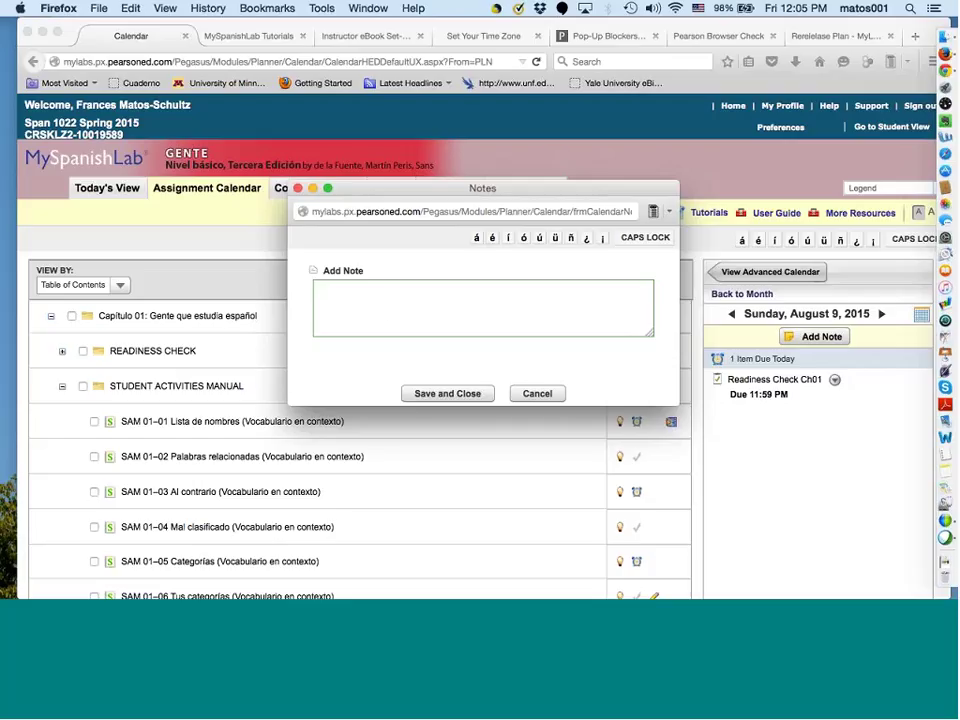
pyautogui.click(298, 189)
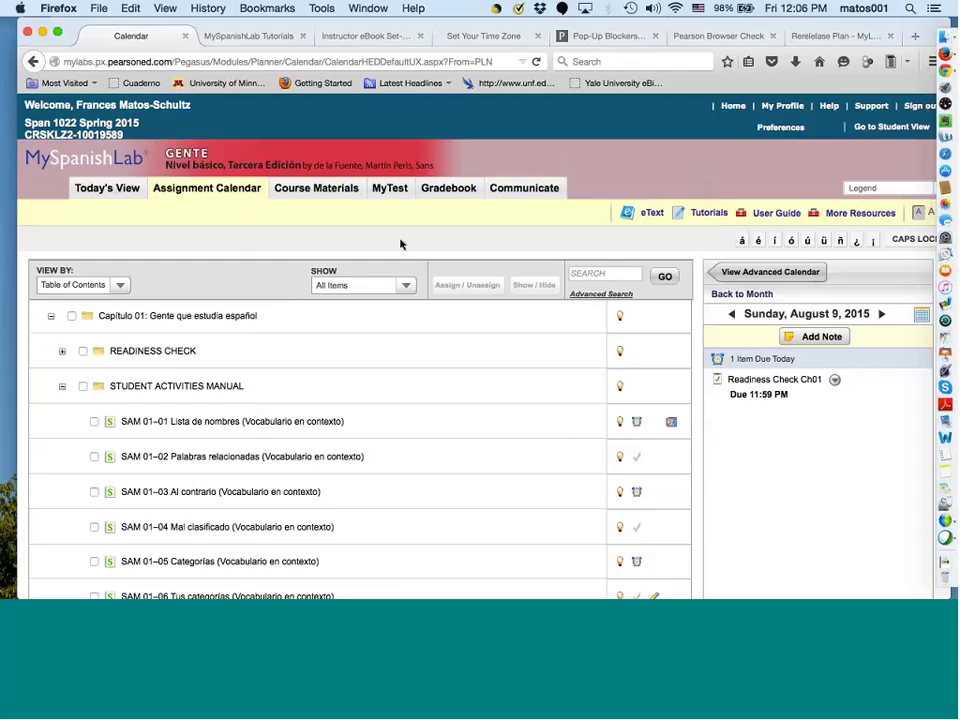
# - Return to the monthly Assignment Calendar and unassign SAM 02–01 Adjetivos para describir in Capítulo 02's STUDENT ACTIVITIES MANUAL
pyautogui.click(241, 196)
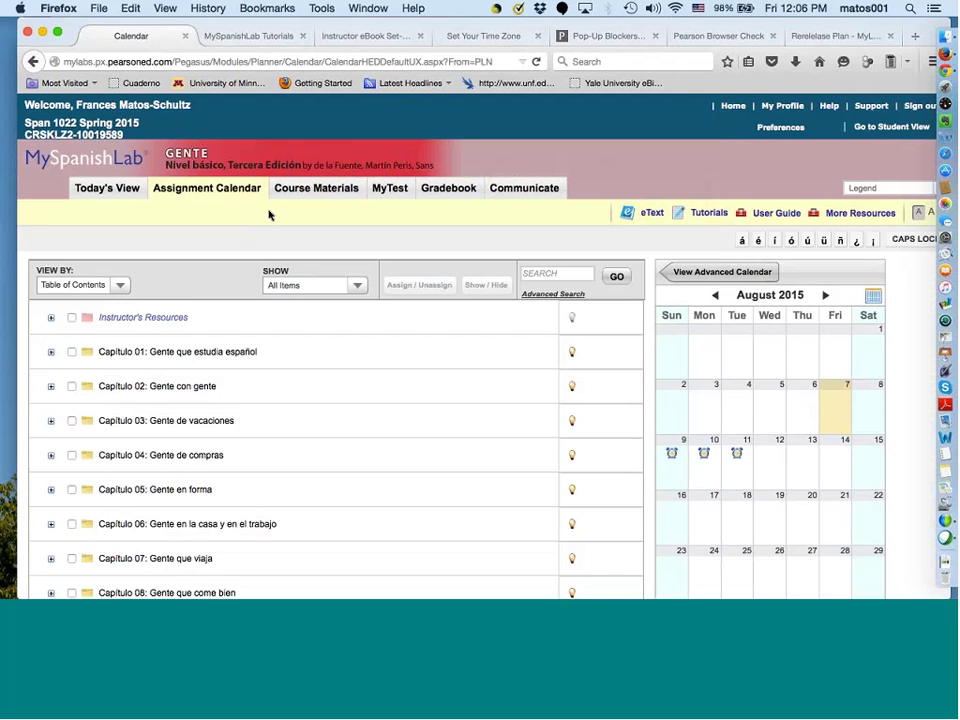
pyautogui.click(240, 193)
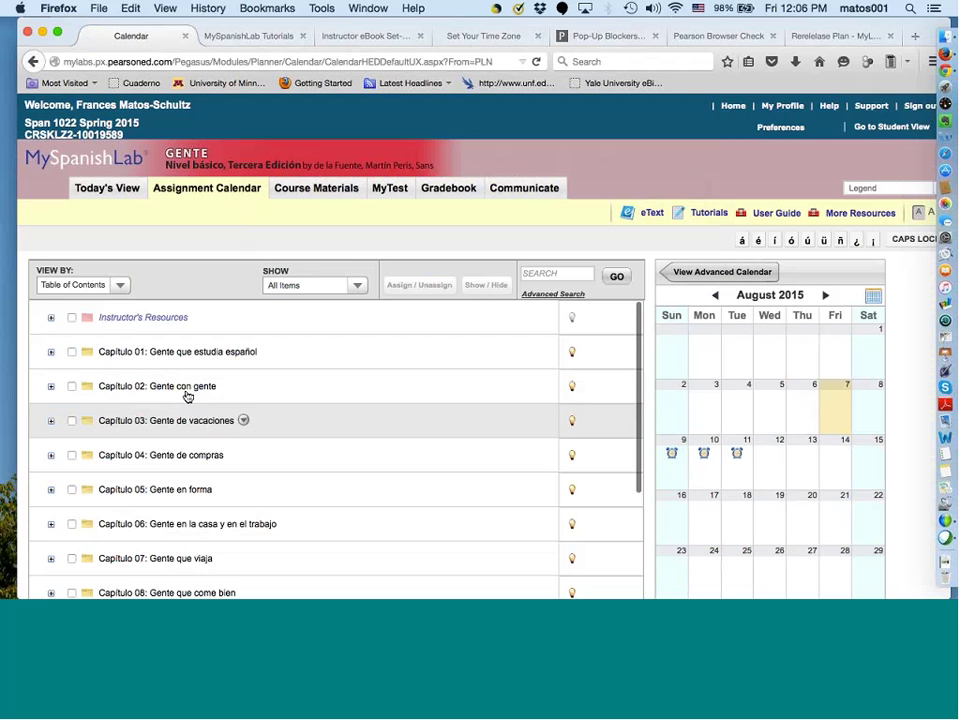
pyautogui.click(186, 394)
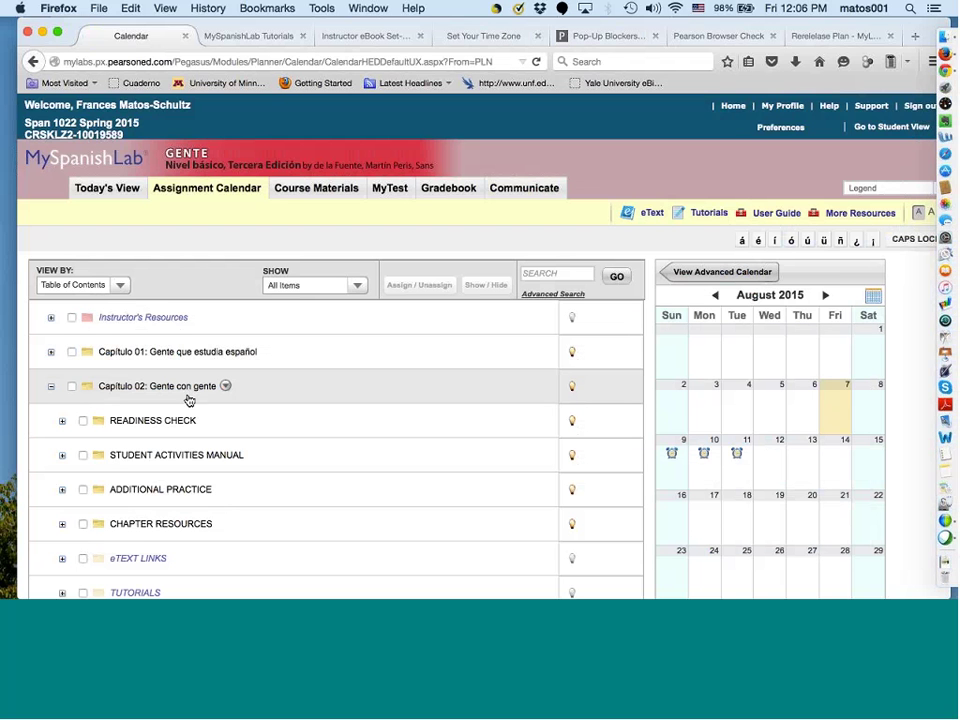
pyautogui.click(212, 462)
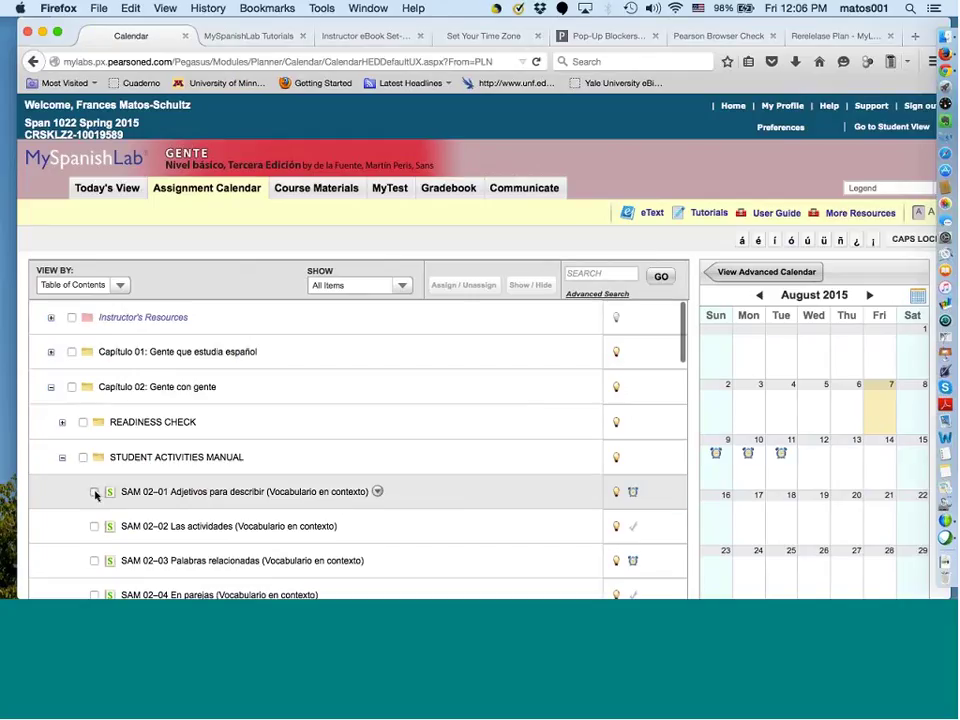
pyautogui.click(95, 493)
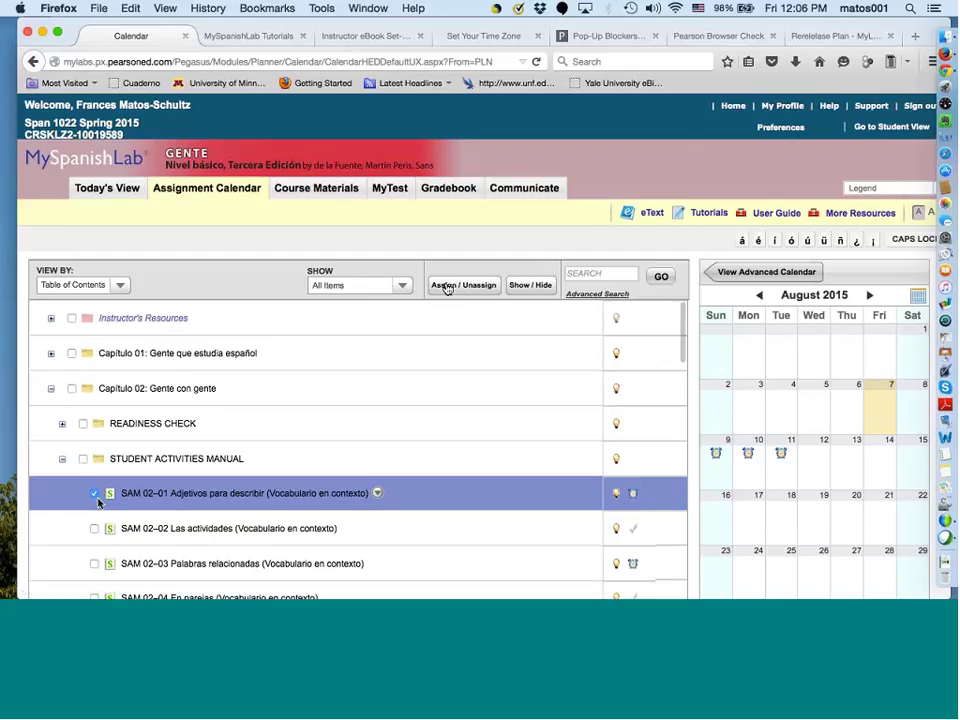
pyautogui.click(447, 287)
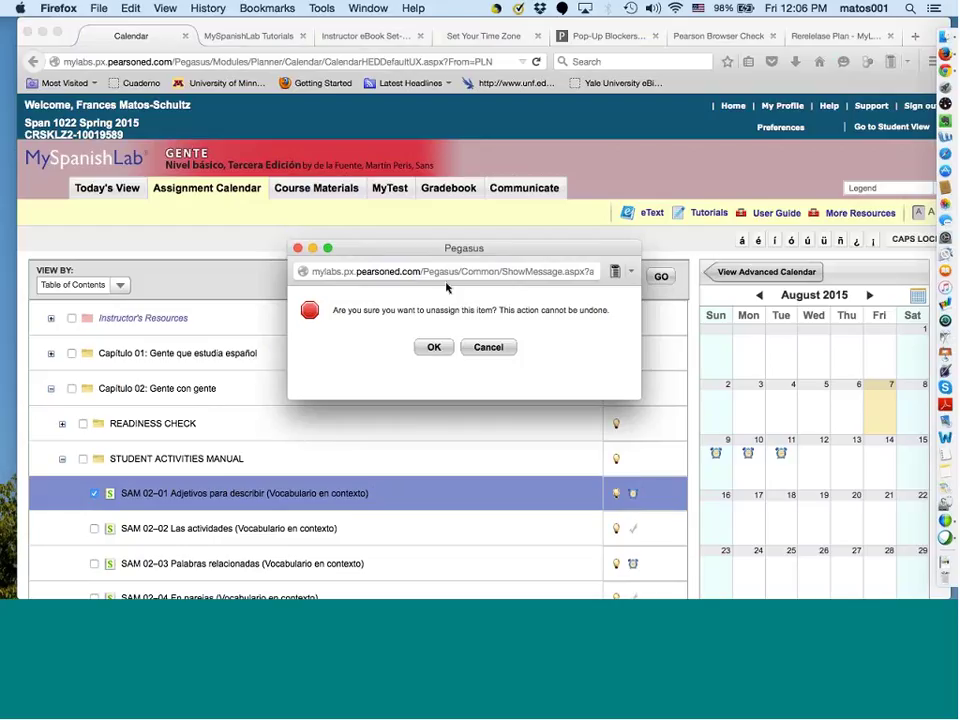
pyautogui.click(433, 346)
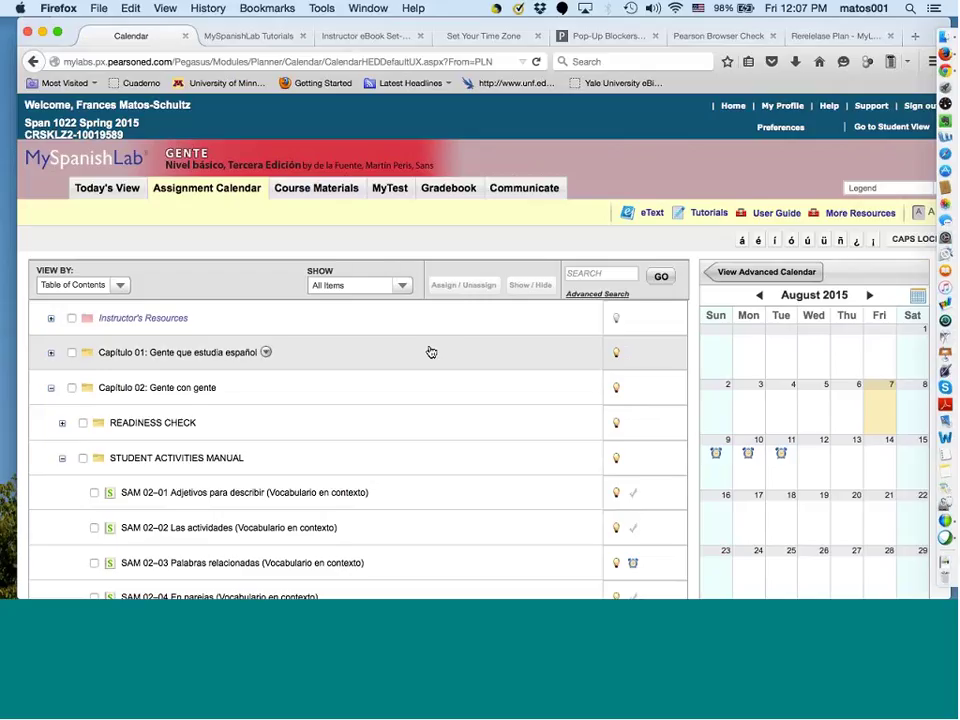
# - Look through Capítulo 02's STUDENT ACTIVITIES MANUAL list to see which activities are still assigned
pyautogui.scroll(-1, 324, 468)
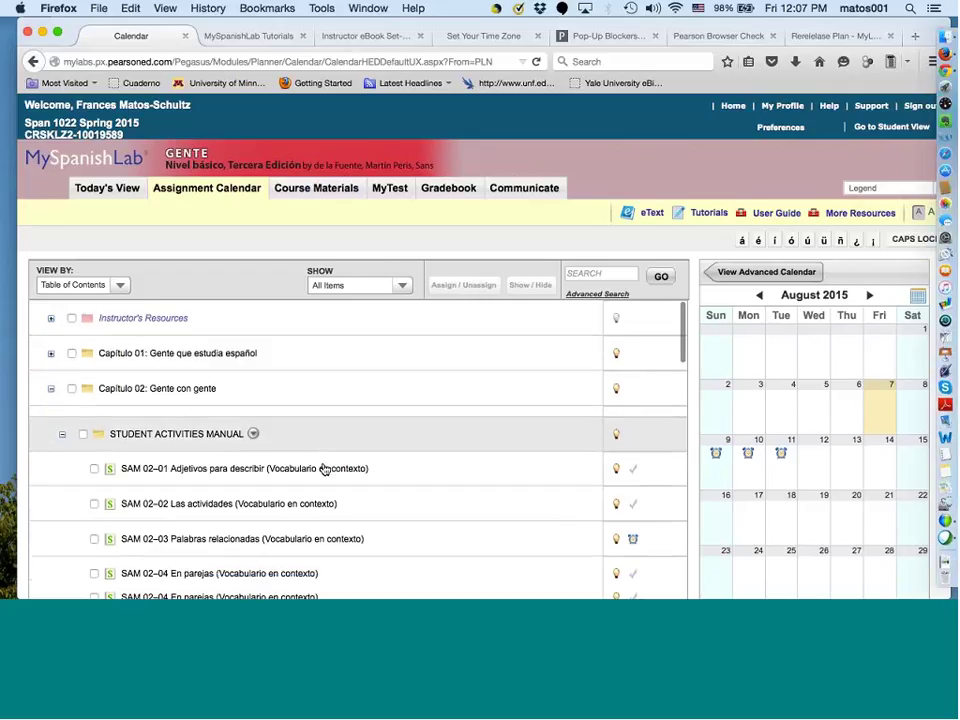
pyautogui.scroll(-5, 324, 468)
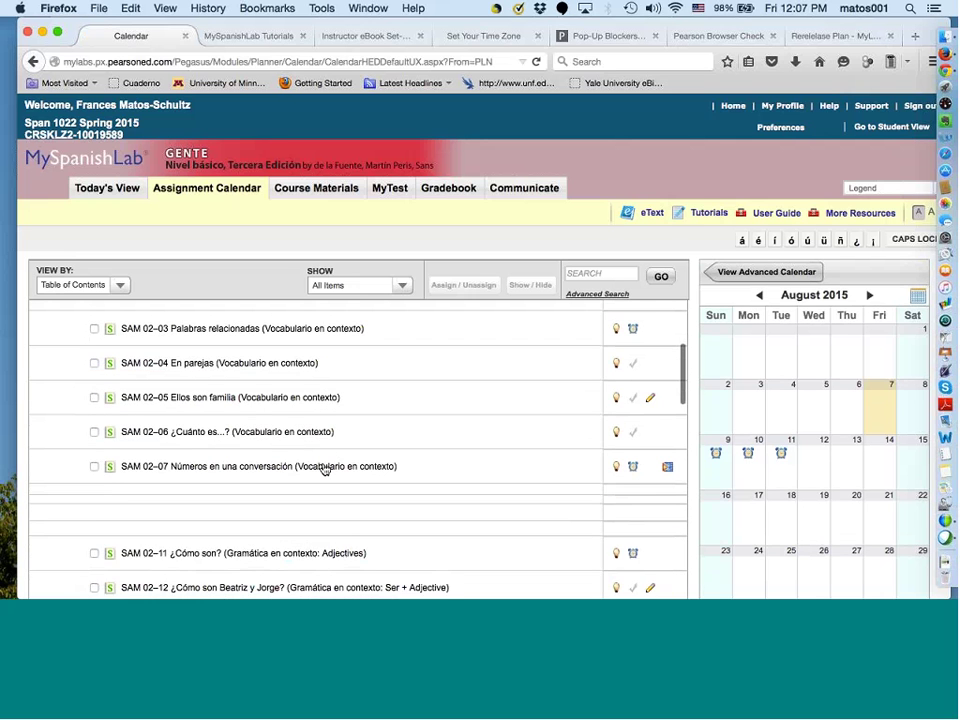
pyautogui.scroll(-6, 324, 468)
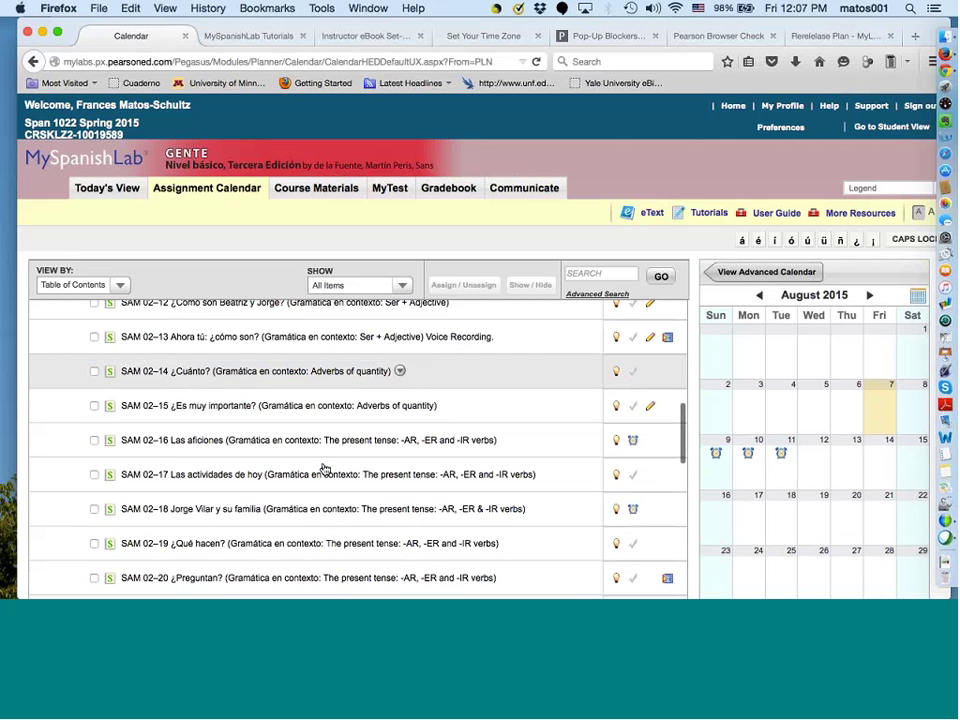
pyautogui.scroll(-5, 324, 468)
pyautogui.scroll(4, 324, 468)
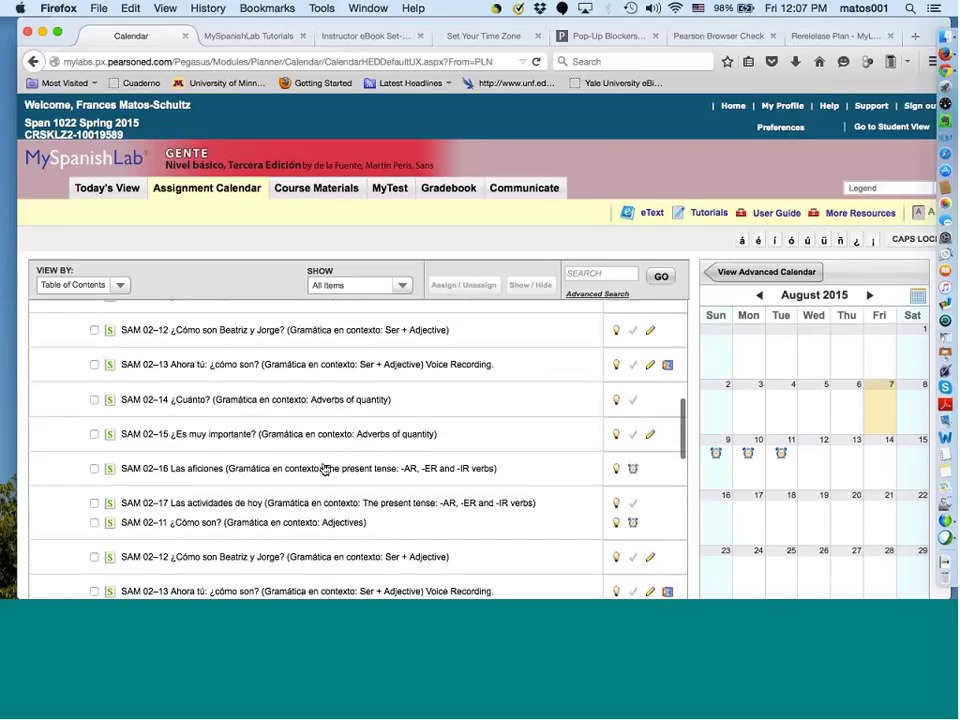
pyautogui.scroll(10, 324, 468)
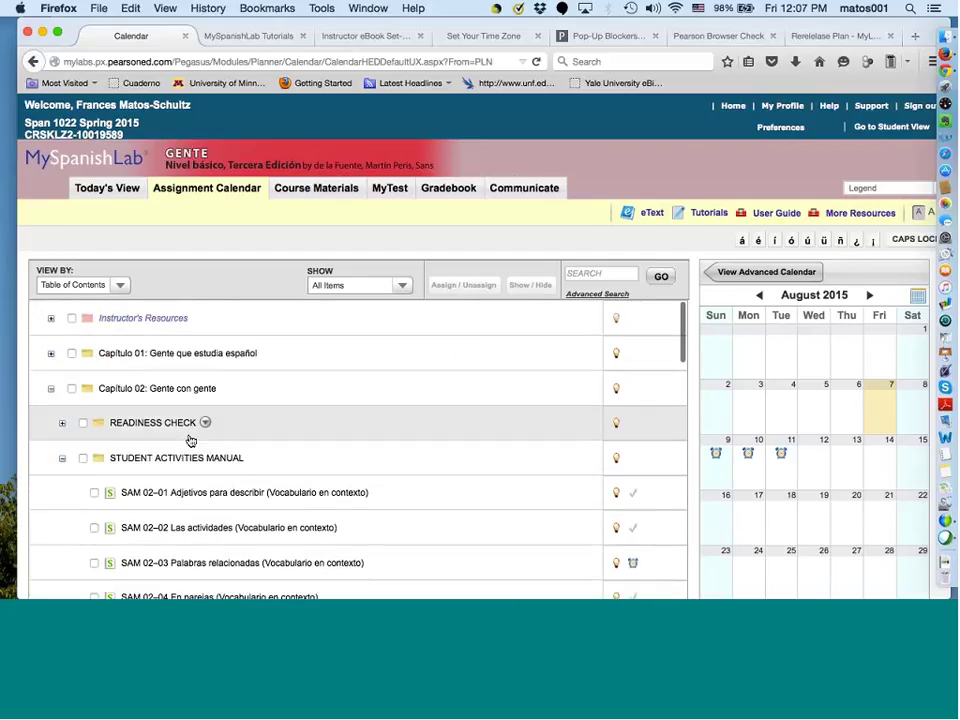
# - Collapse and reopen Capítulo 02: Gente con gente, and review the assignment status of its STUDENT ACTIVITIES MANUAL items
pyautogui.click(169, 392)
pyautogui.scroll(-2, 184, 548)
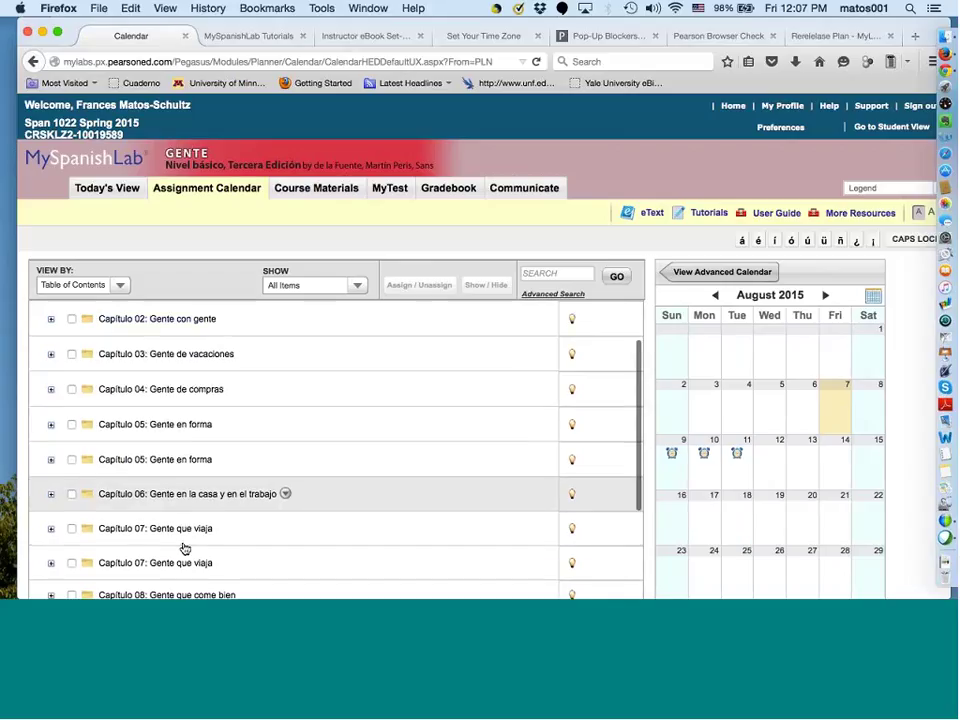
pyautogui.scroll(2, 184, 548)
pyautogui.click(155, 398)
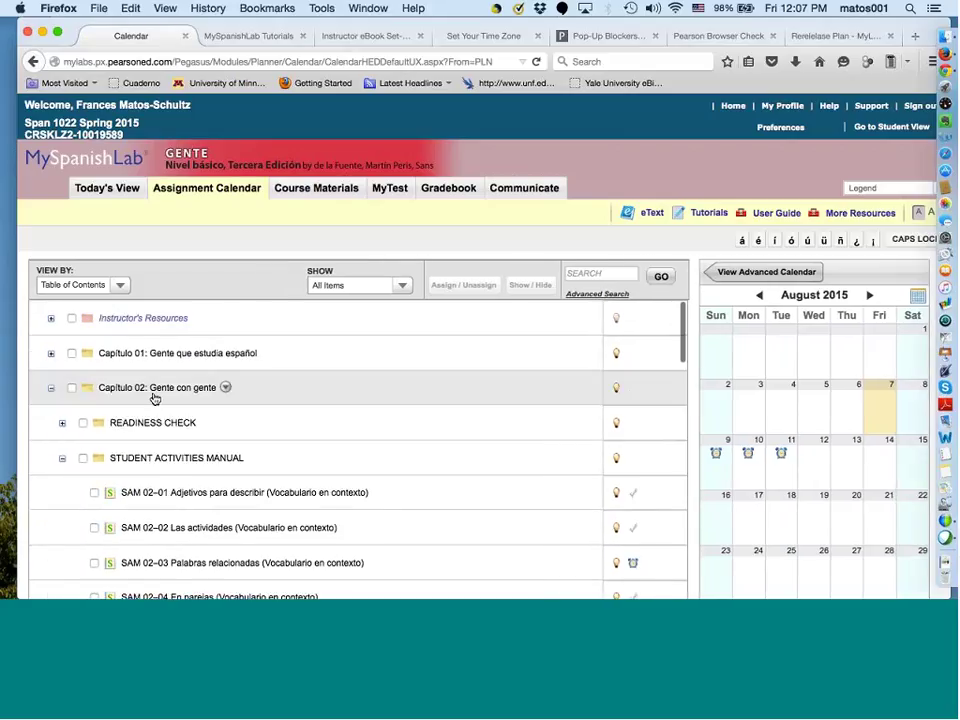
pyautogui.scroll(-5, 137, 514)
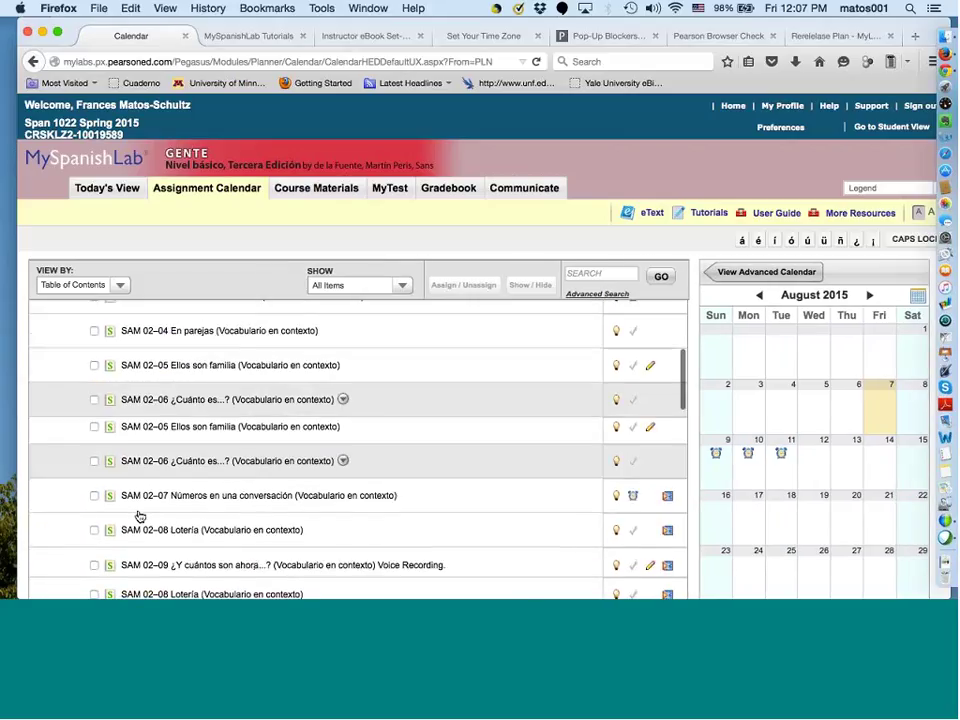
pyautogui.scroll(-8, 140, 516)
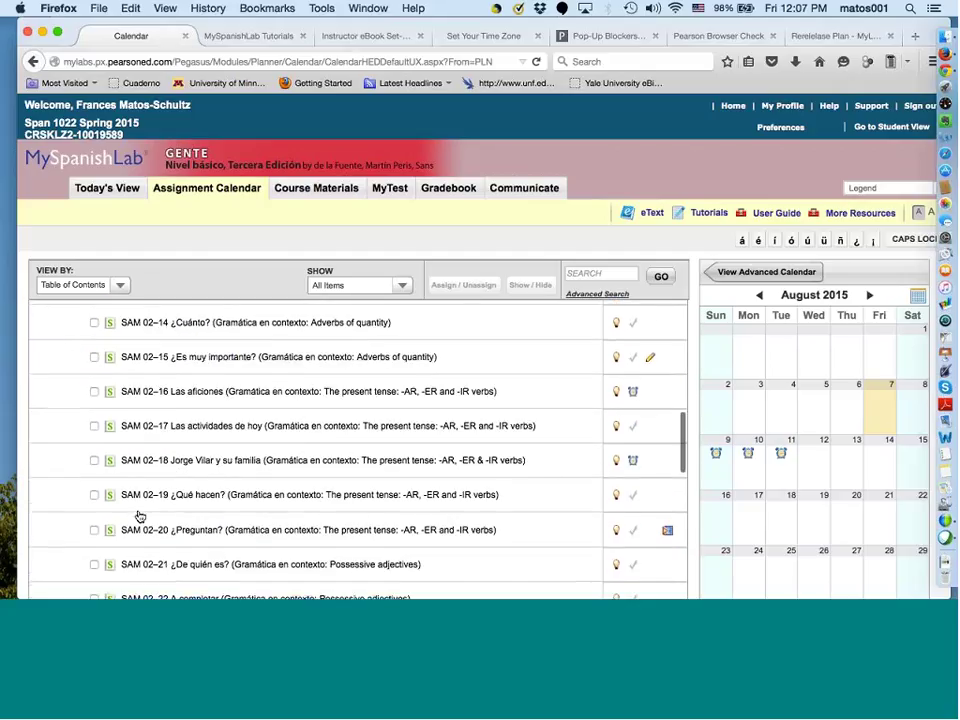
pyautogui.scroll(10, 140, 516)
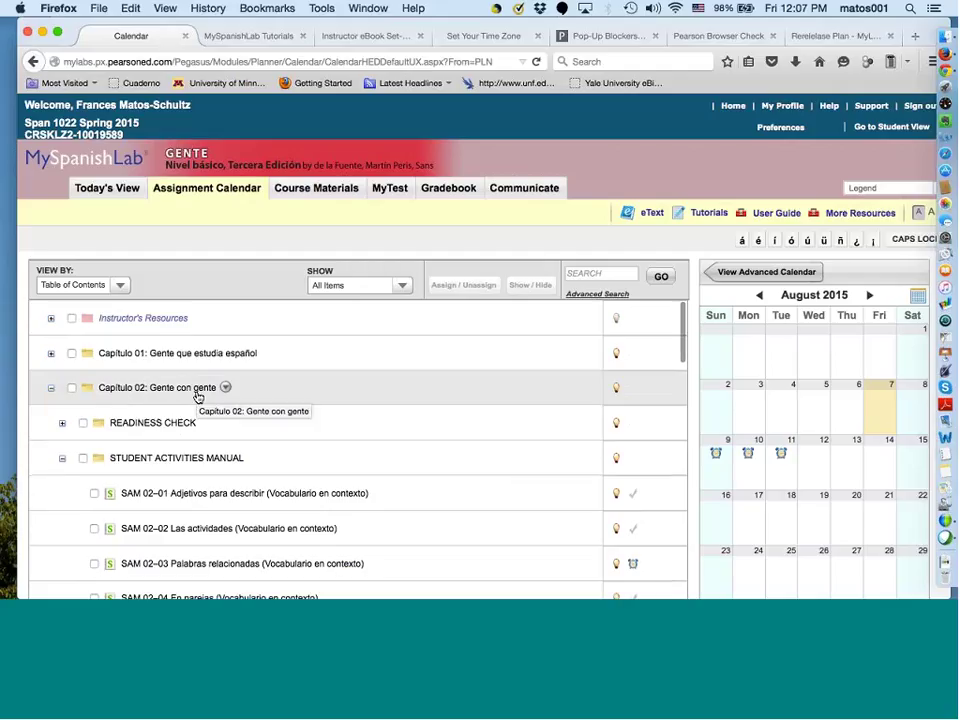
# - Collapse Capítulo 02's STUDENT ACTIVITIES MANUAL and assign its whole TUTORIALS folder to August 9, 2015, re-assigning the already assigned tutorials
pyautogui.click(63, 457)
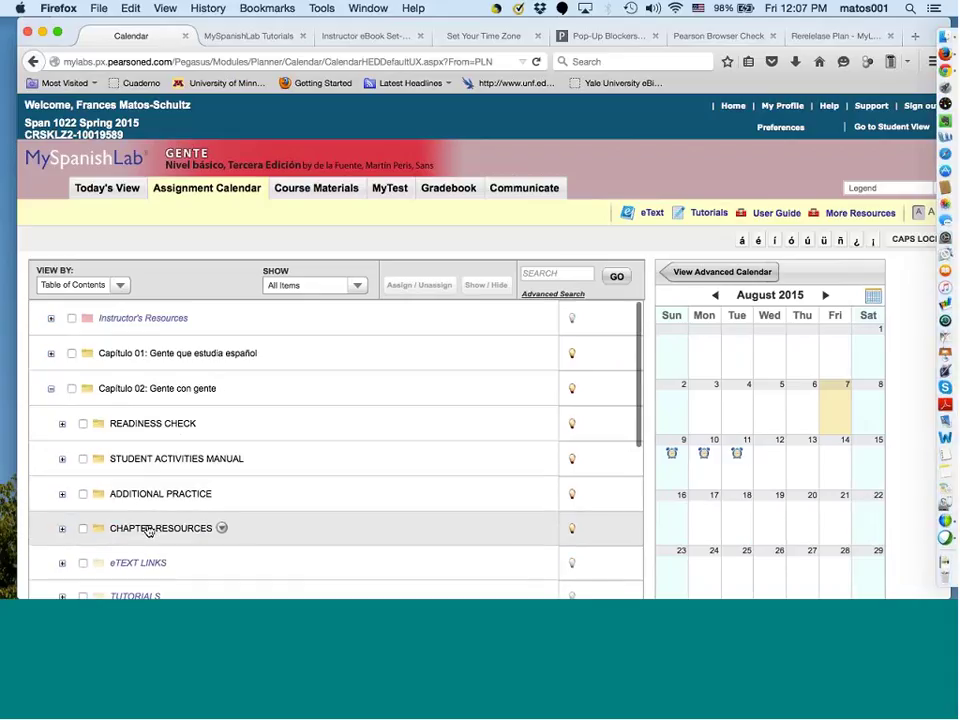
pyautogui.scroll(-3, 147, 531)
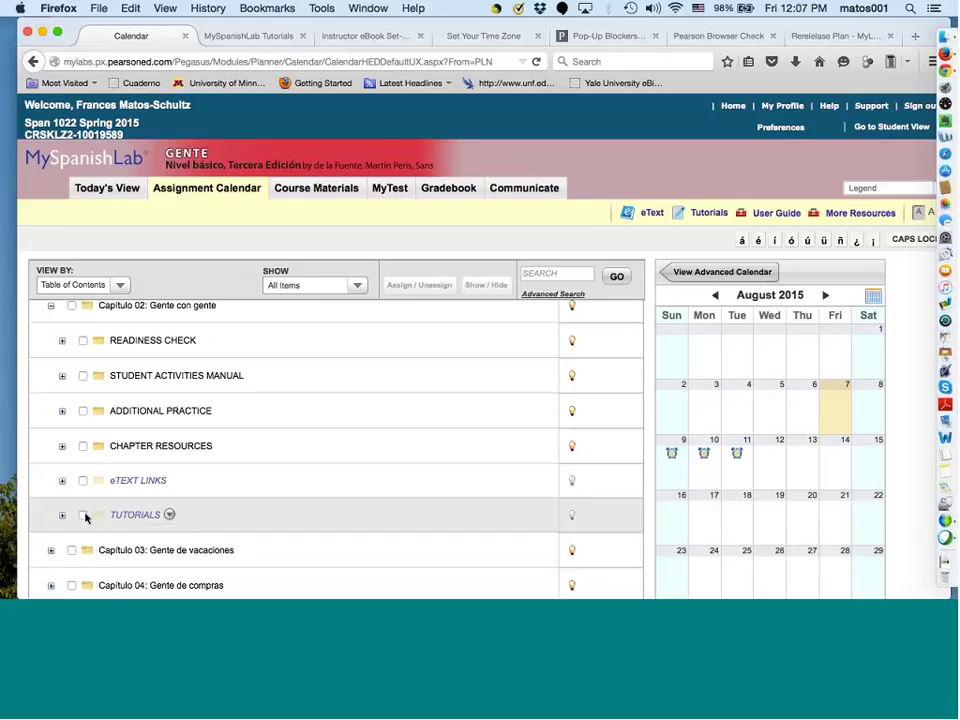
pyautogui.click(84, 515)
pyautogui.moveTo(229, 527); pyautogui.dragTo(683, 463)
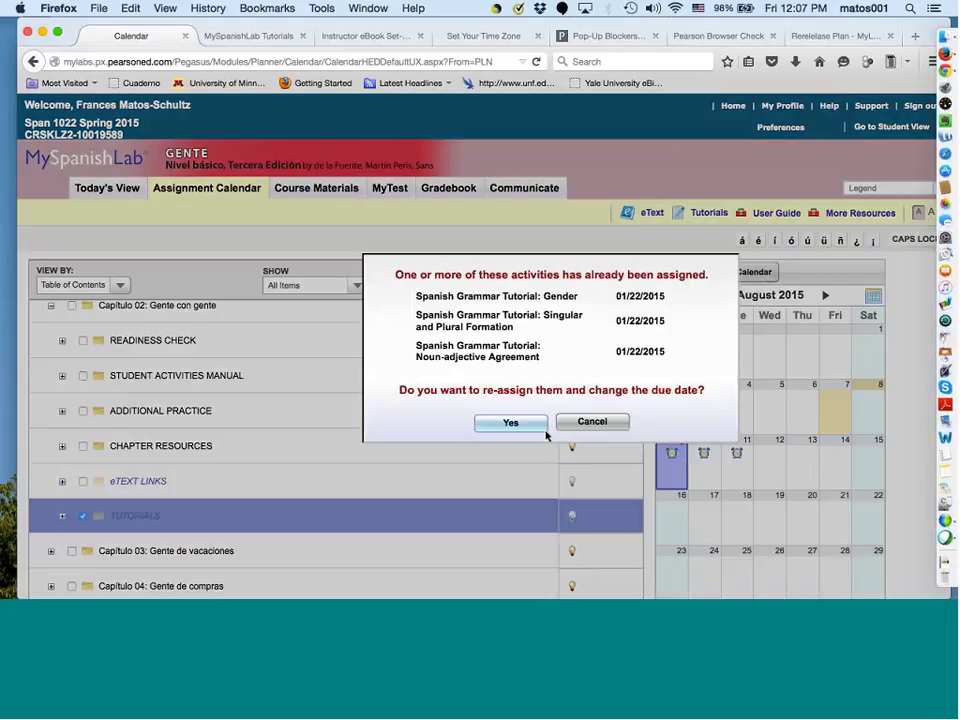
pyautogui.click(511, 424)
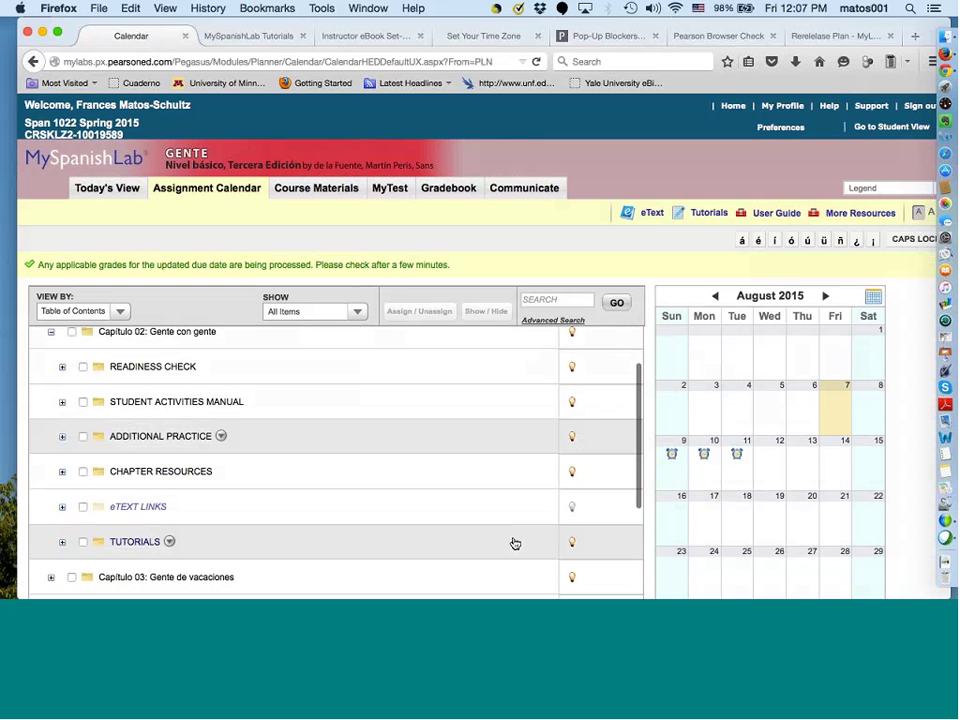
pyautogui.scroll(-3, 512, 540)
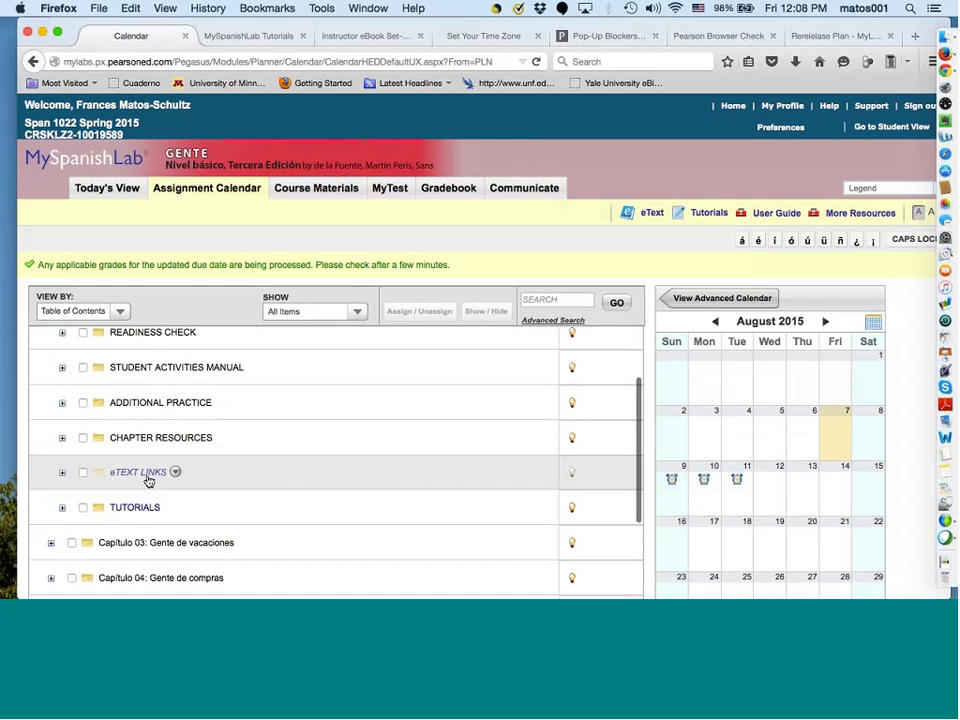
pyautogui.scroll(5, 234, 497)
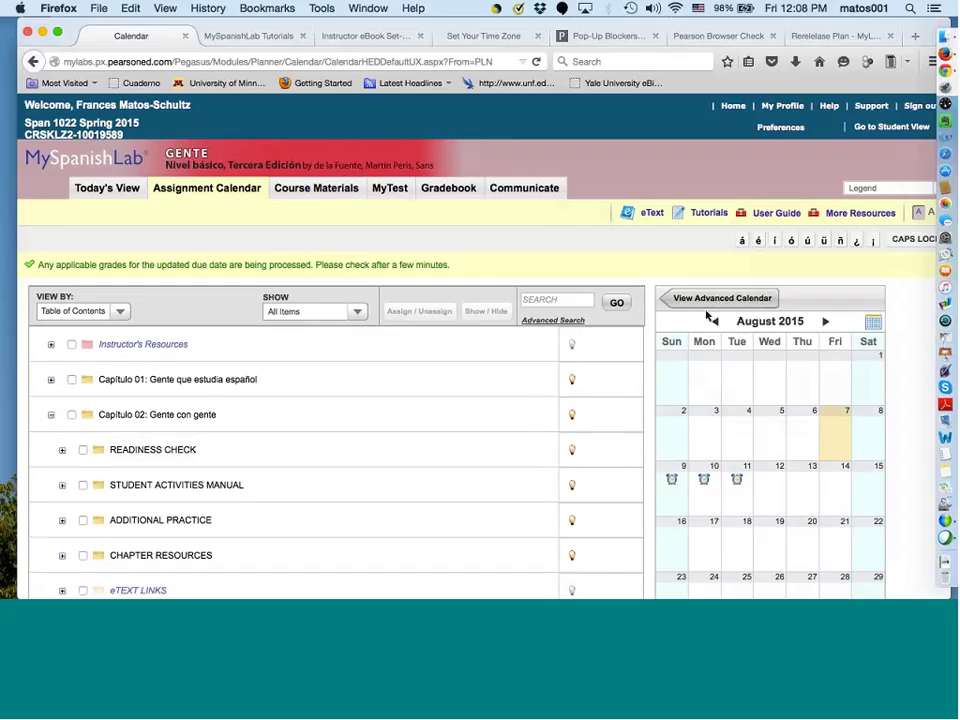
# - Add the note "ojo, esto es muy importante" to Tuesday, August 11, 2015, and save it
pyautogui.scroll(-3, 735, 407)
pyautogui.click(739, 412)
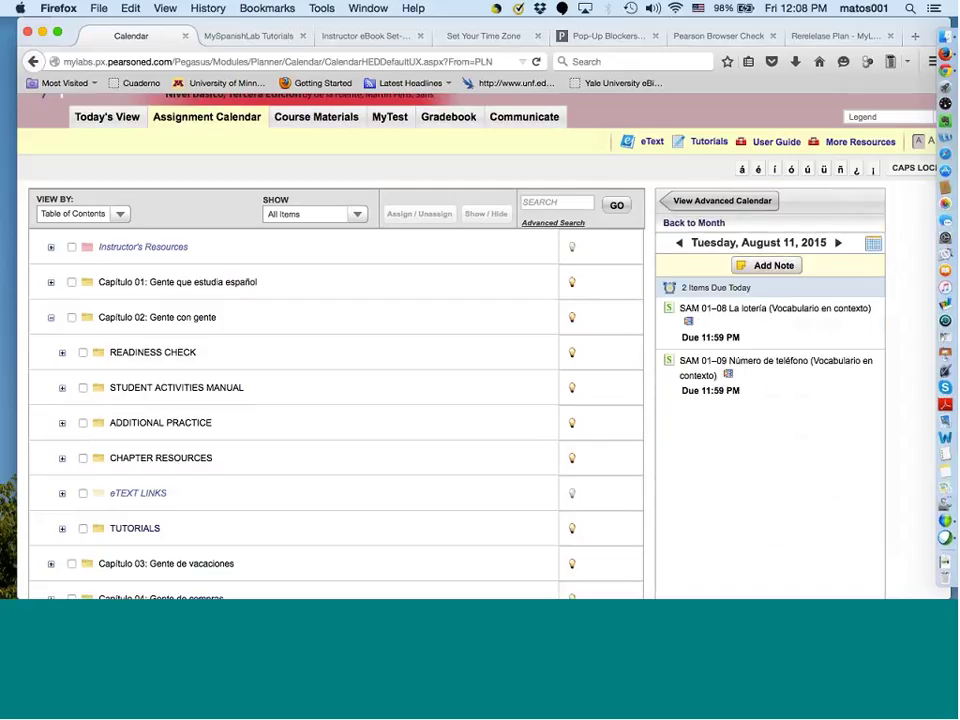
pyautogui.click(773, 265)
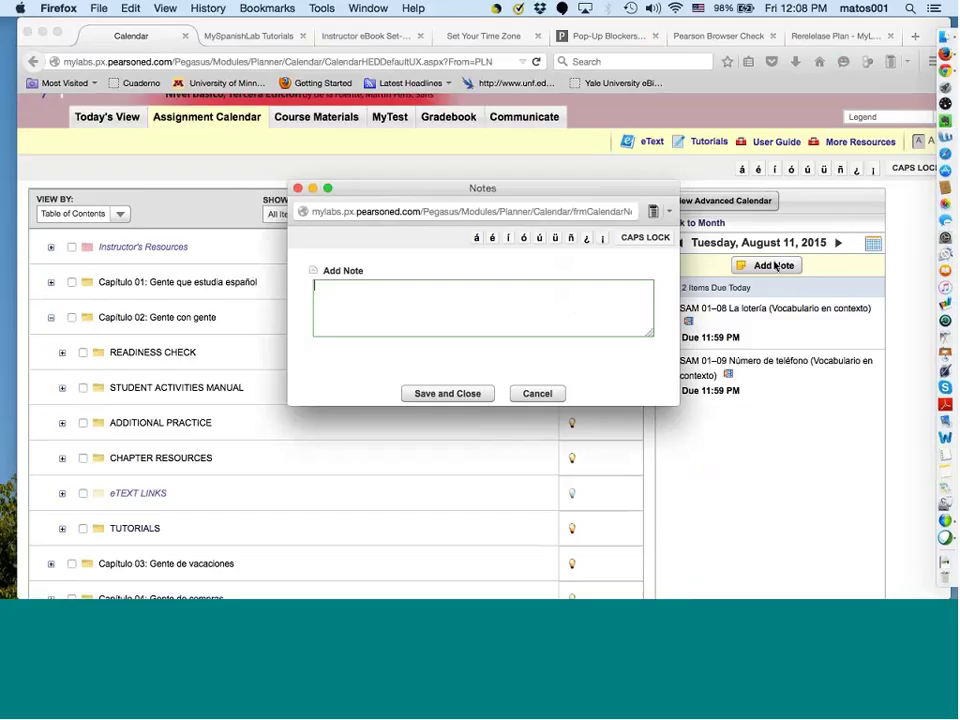
pyautogui.click(297, 189)
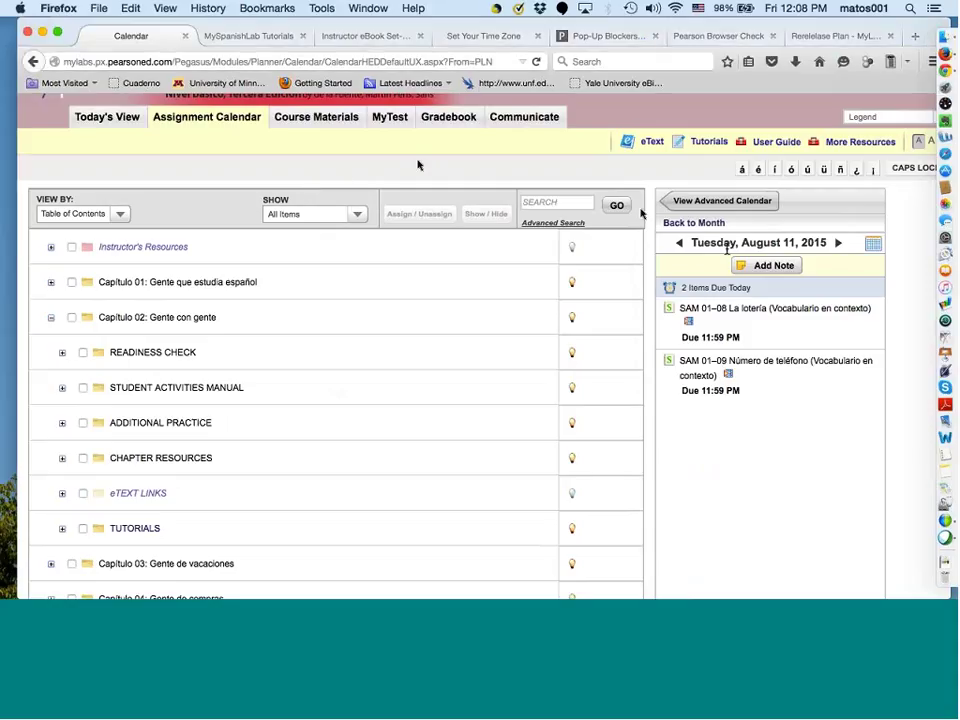
pyautogui.click(742, 268)
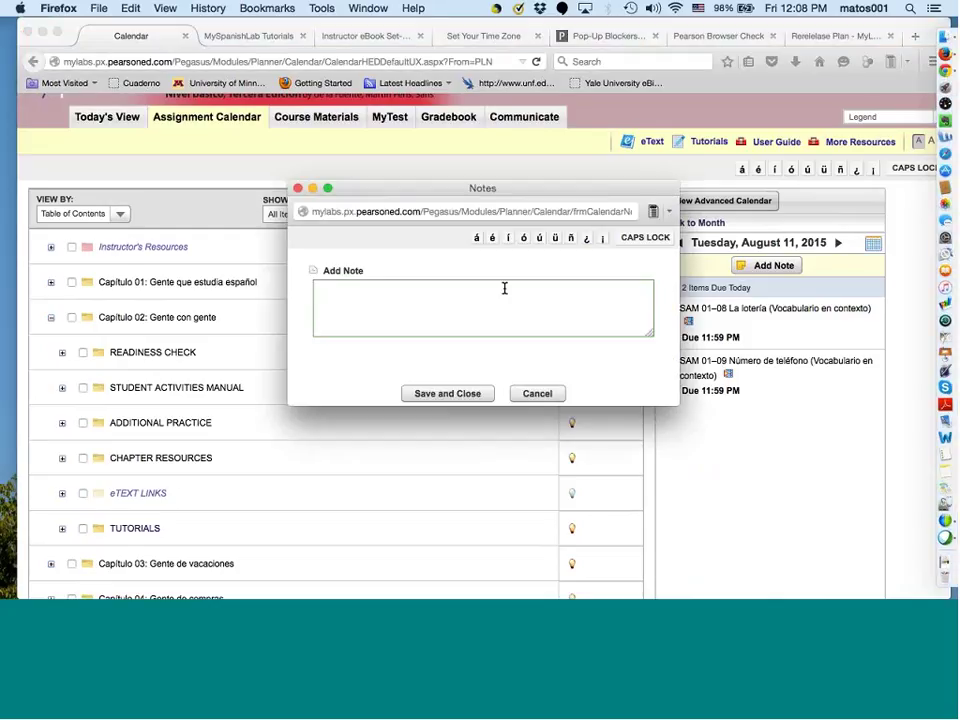
pyautogui.write('ojo, esto es muy importante')
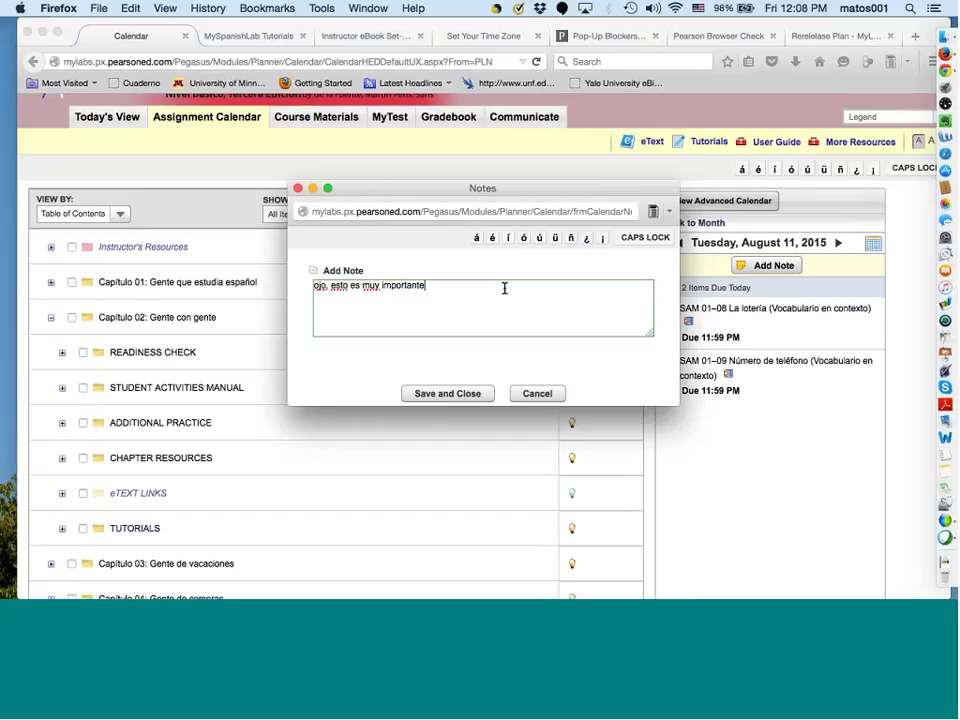
pyautogui.click(451, 396)
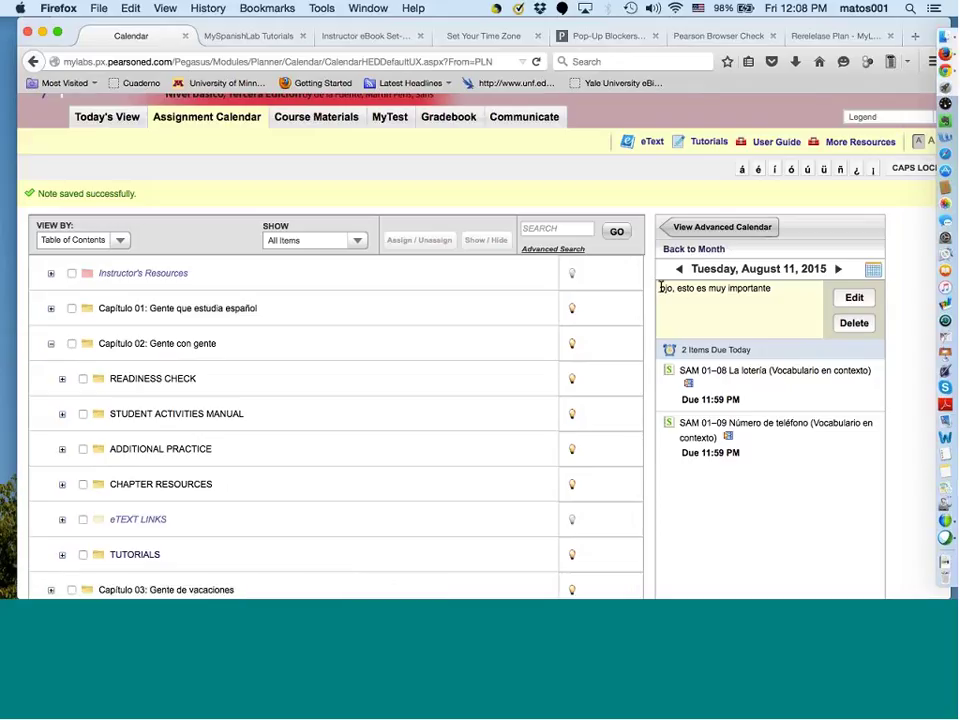
# - Edit the August 11 note to read "Ojo, esto es muy importante.", save it and return to the monthly calendar
pyautogui.click(846, 298)
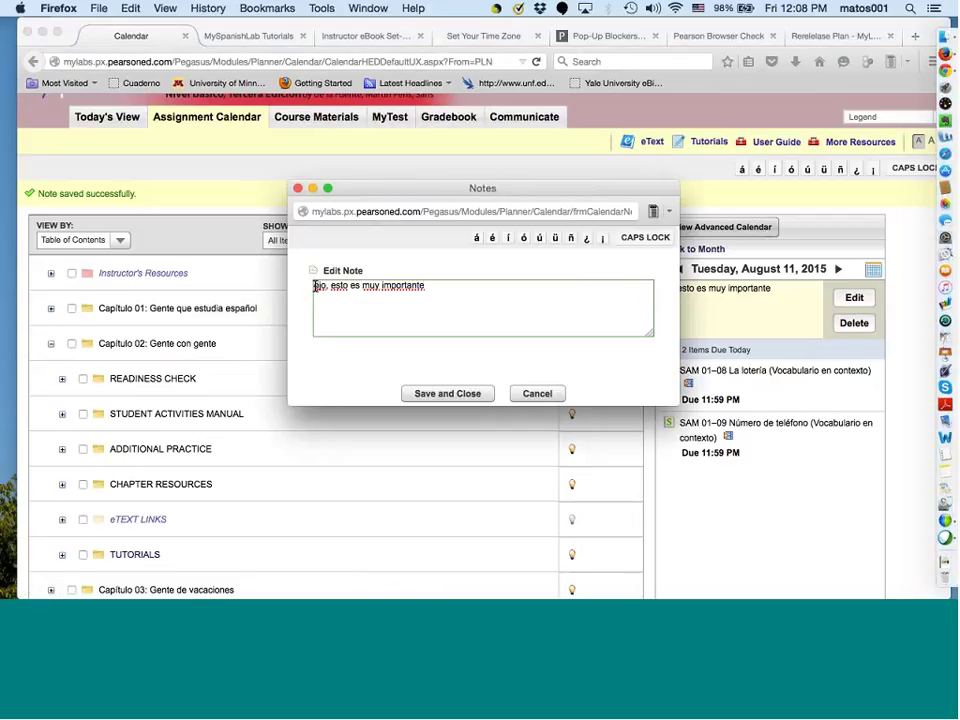
pyautogui.write('O')
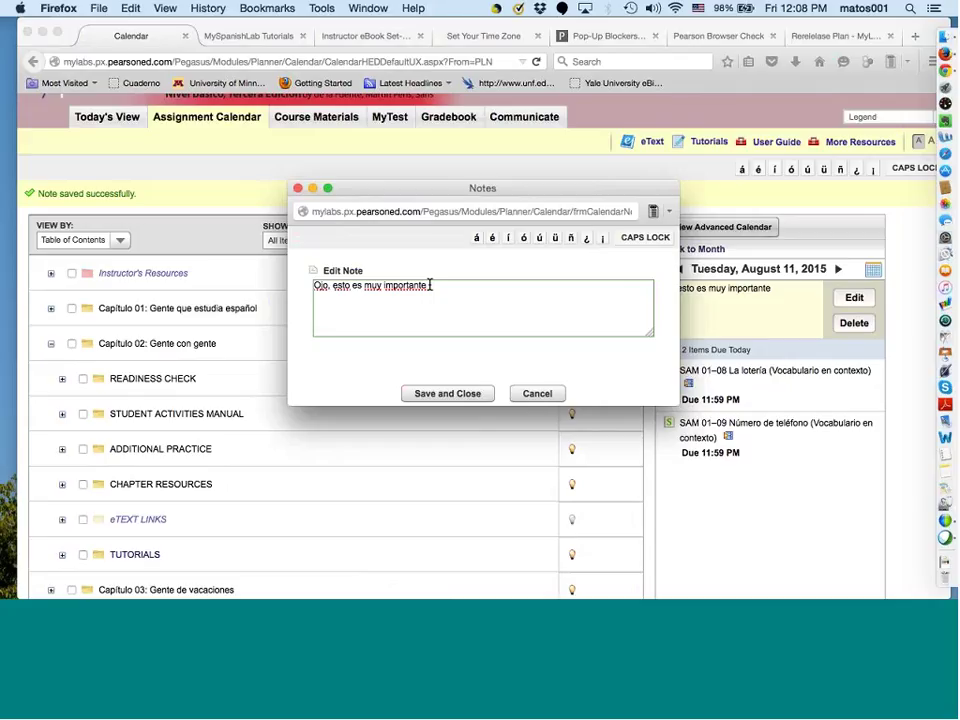
pyautogui.write('.')
pyautogui.click(465, 393)
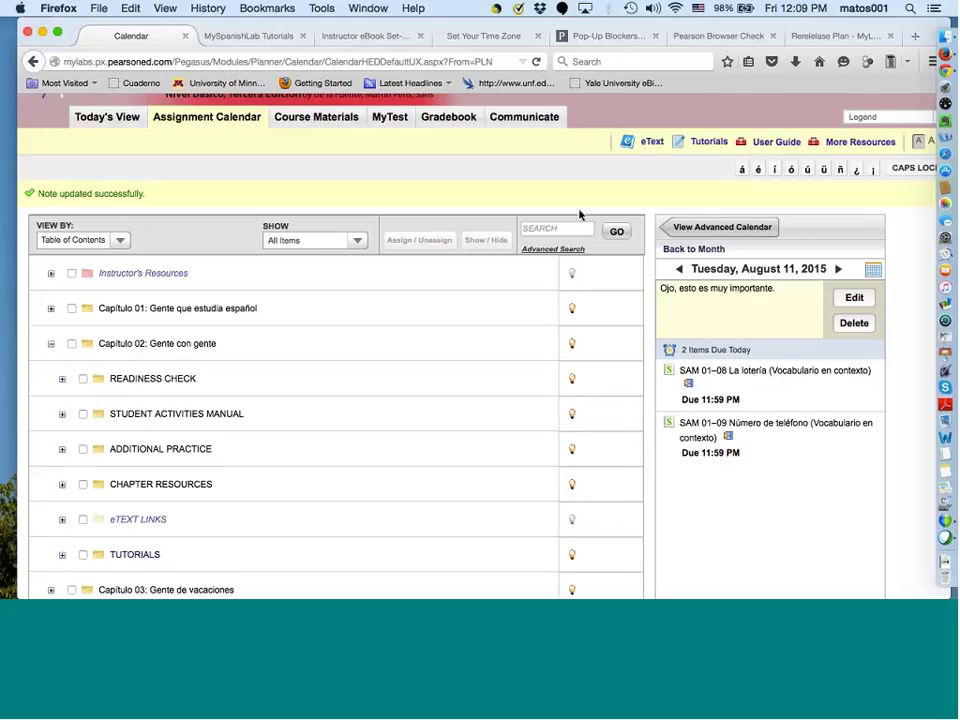
pyautogui.click(680, 255)
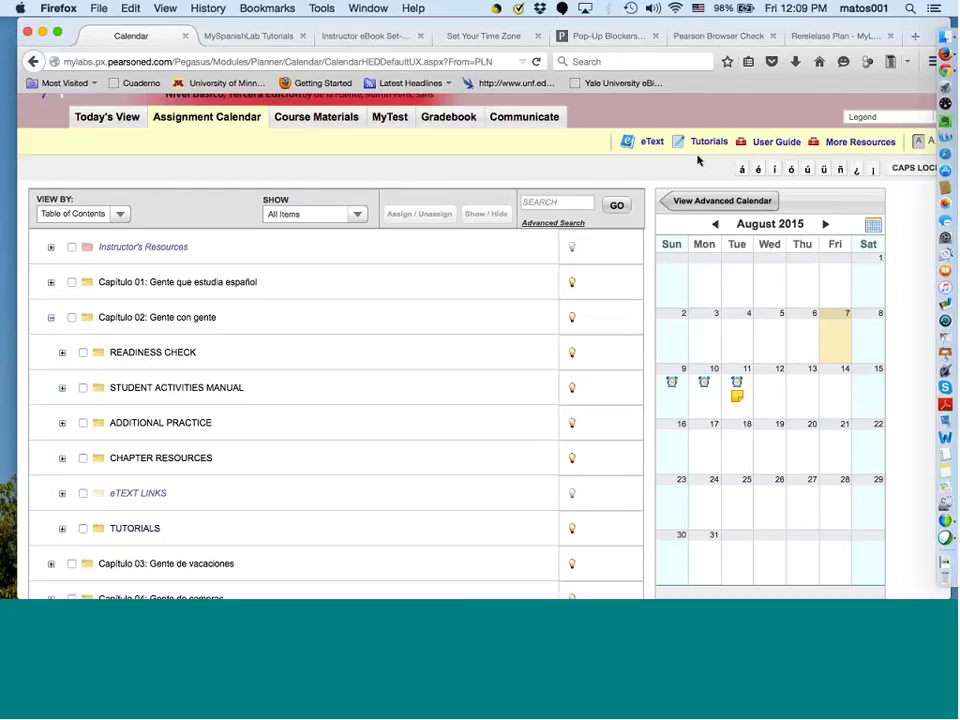
# - View the Instructor User Guide's topic 10.9 Accept Late Work under Assignments Calendar, and close the guide
pyautogui.click(761, 145)
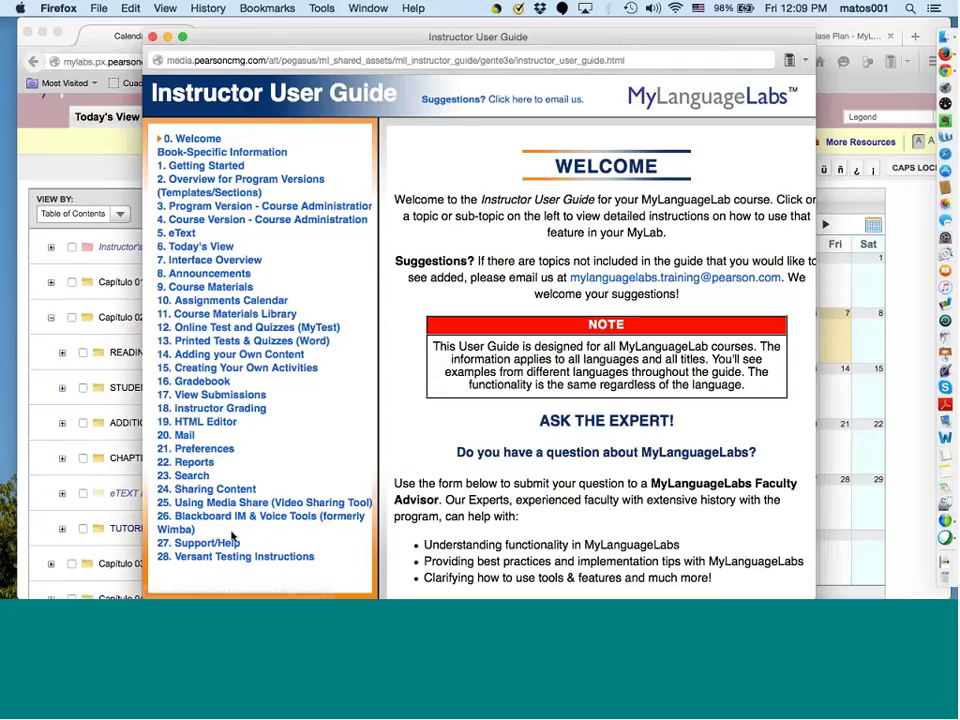
pyautogui.click(192, 302)
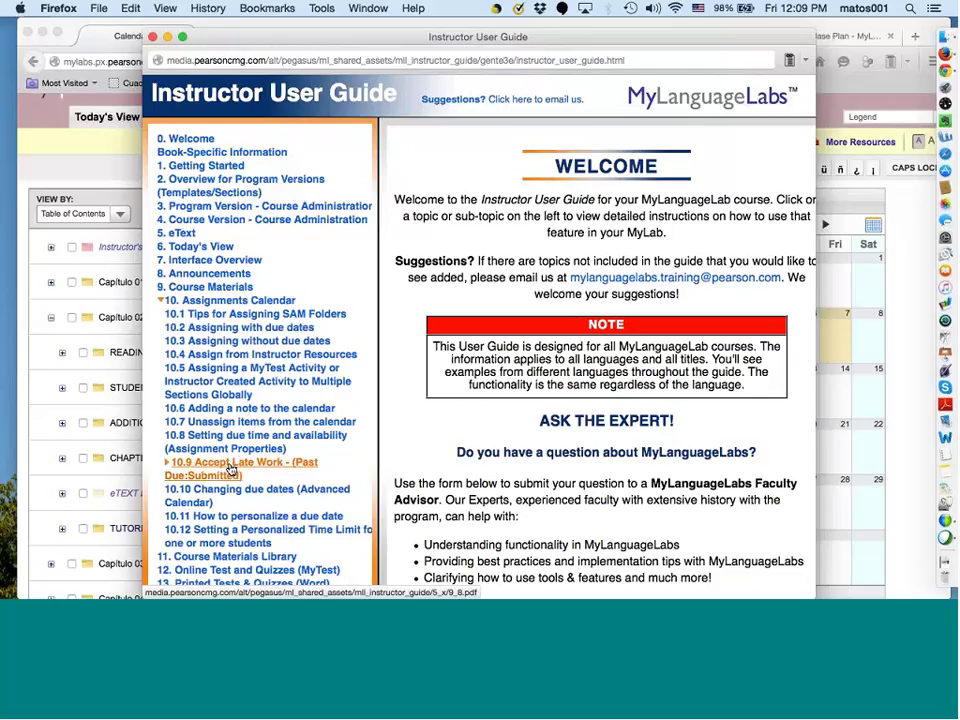
pyautogui.click(230, 469)
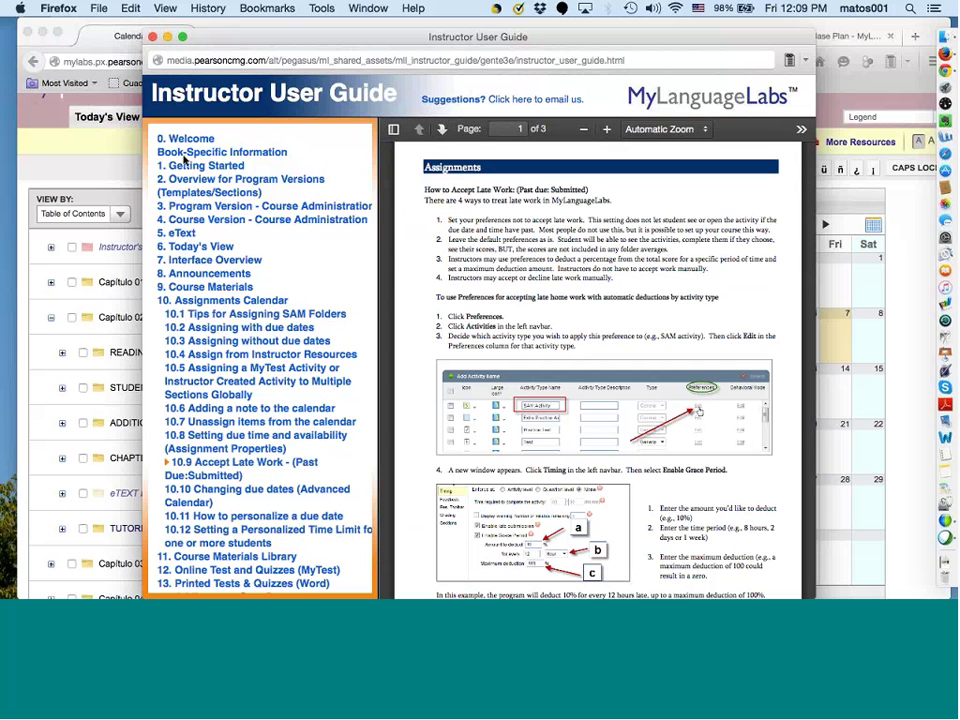
pyautogui.click(152, 37)
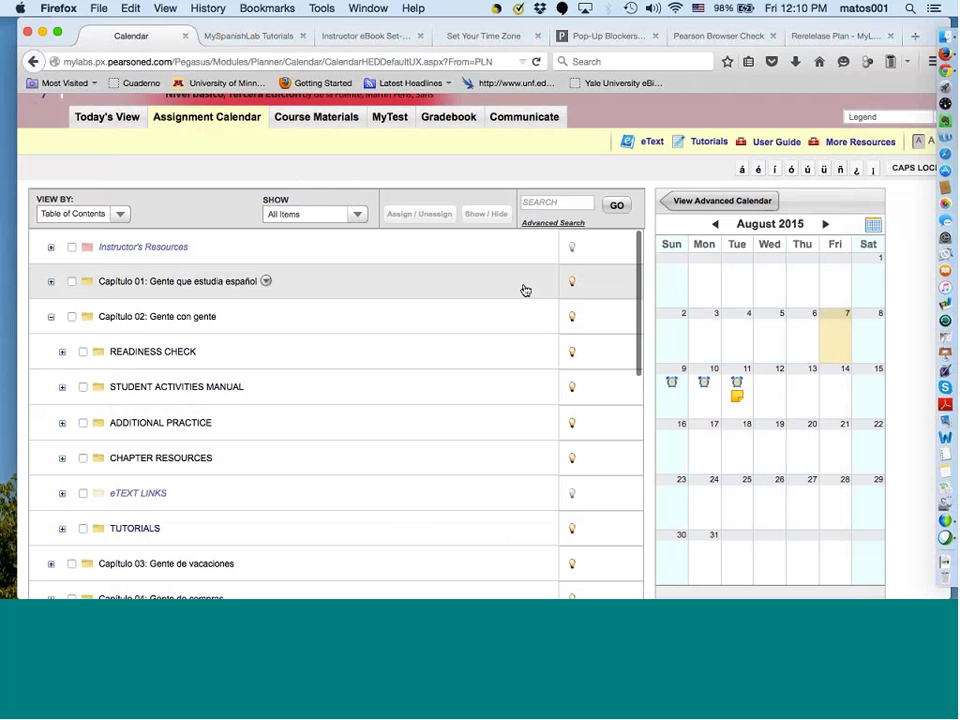
# - Reopen the Instructor User Guide and read its welcome page's Ask the Expert and technical support information
pyautogui.click(789, 145)
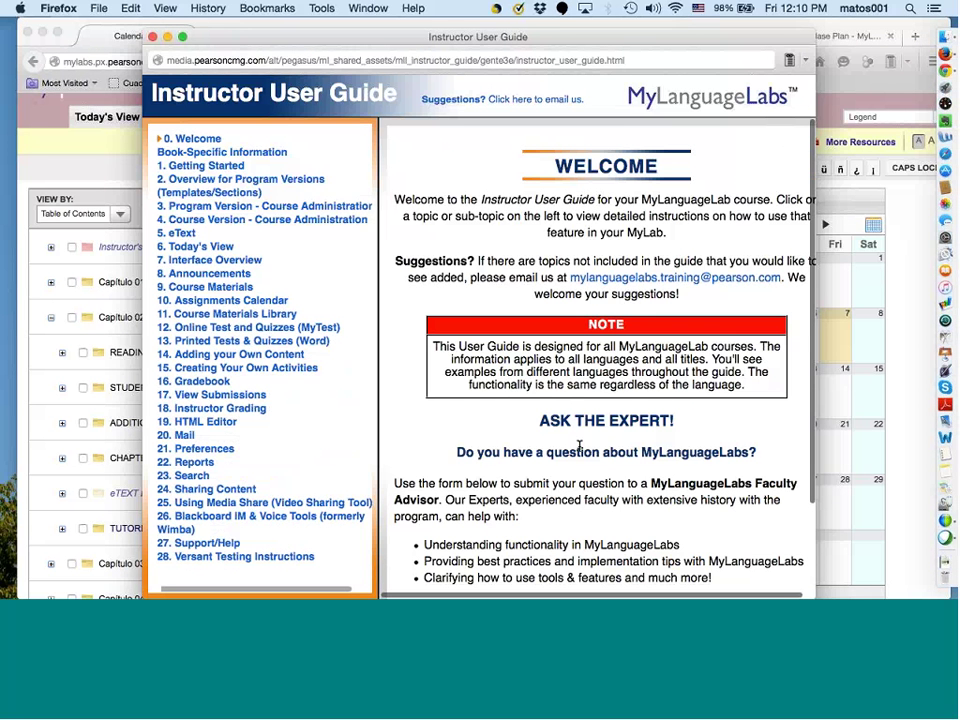
pyautogui.scroll(-2, 600, 440)
pyautogui.scroll(-2, 579, 451)
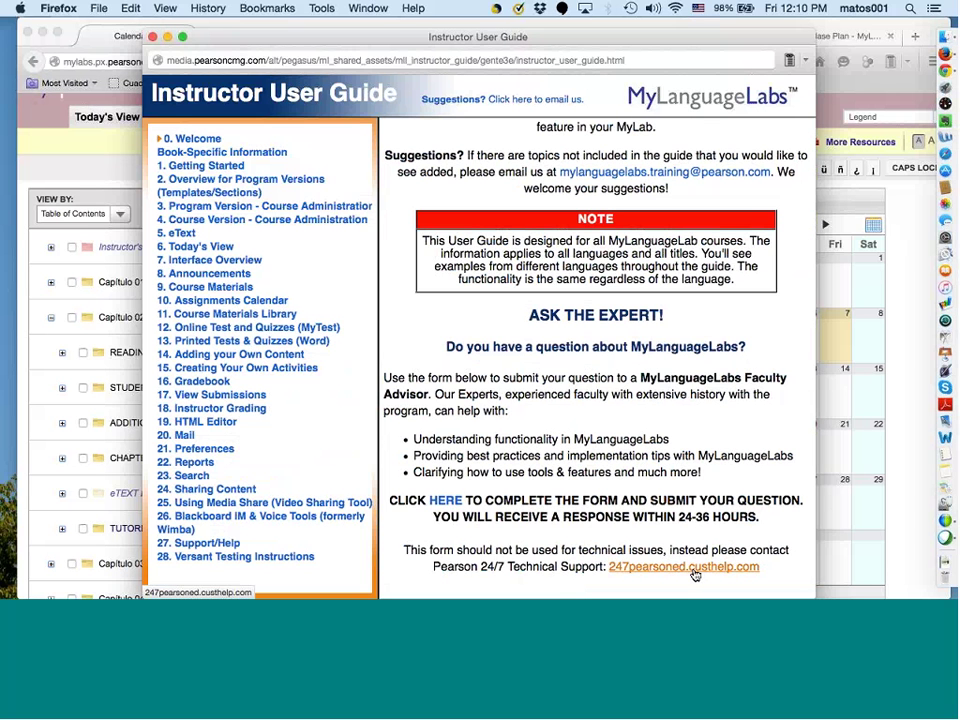
pyautogui.click(902, 242)
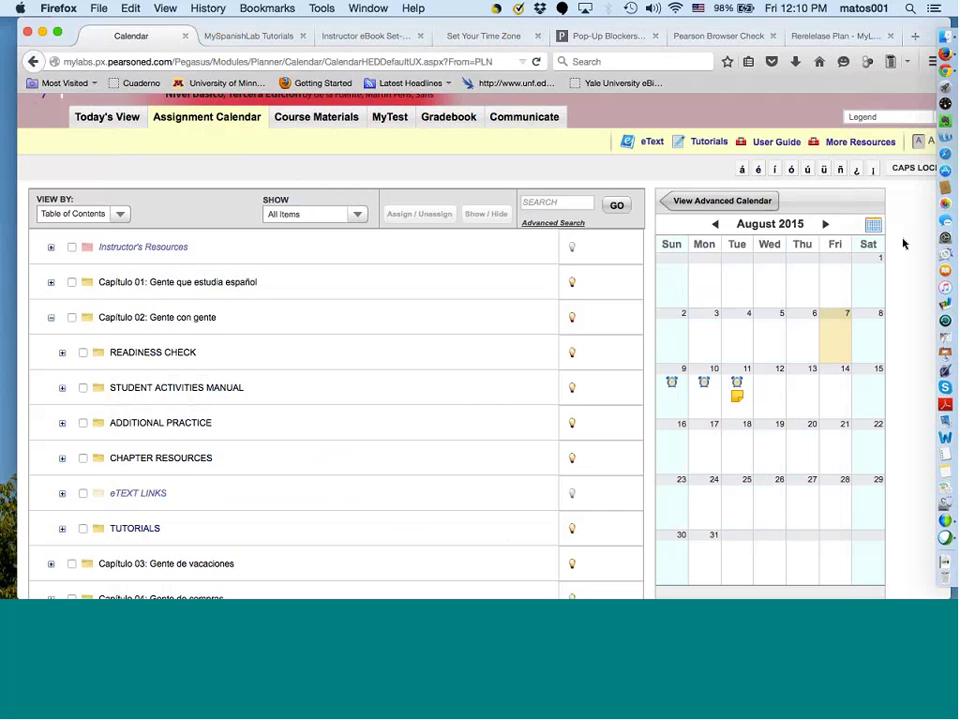
# - View the More Resources page and open Learning Catalytics from it, check back on the Assignment Calendar, and close the Learning Catalytics page
pyautogui.click(843, 147)
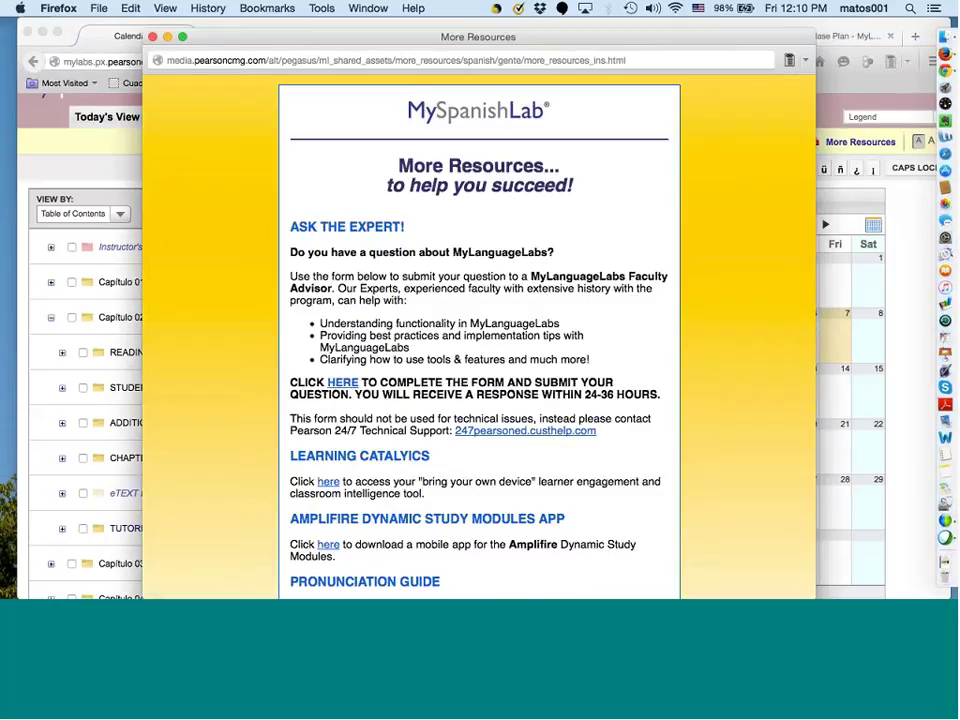
pyautogui.scroll(-2, 366, 423)
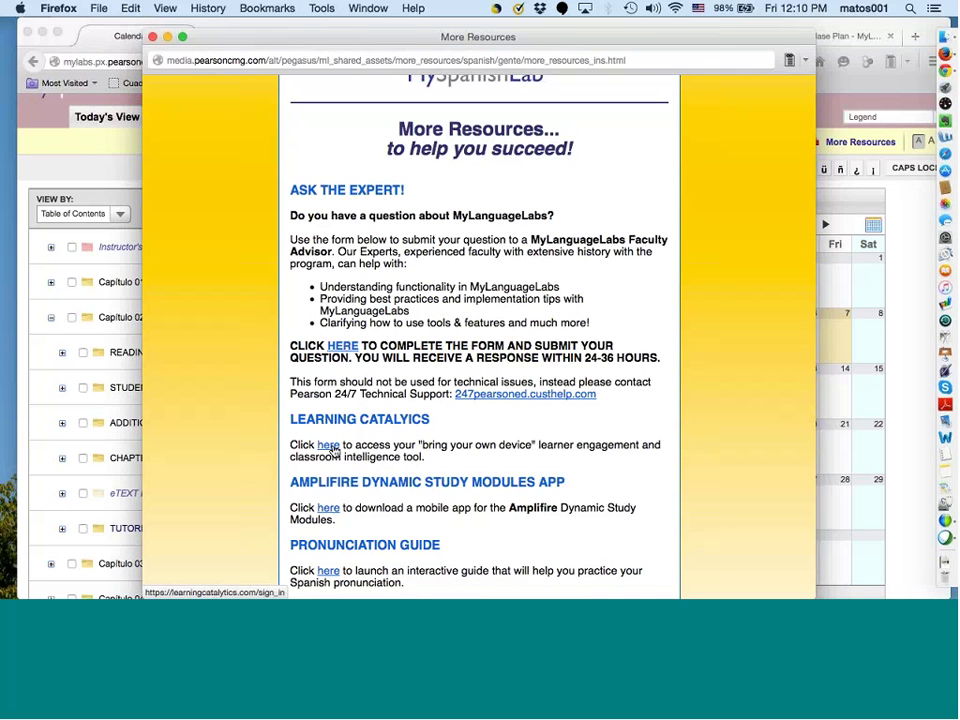
pyautogui.click(329, 446)
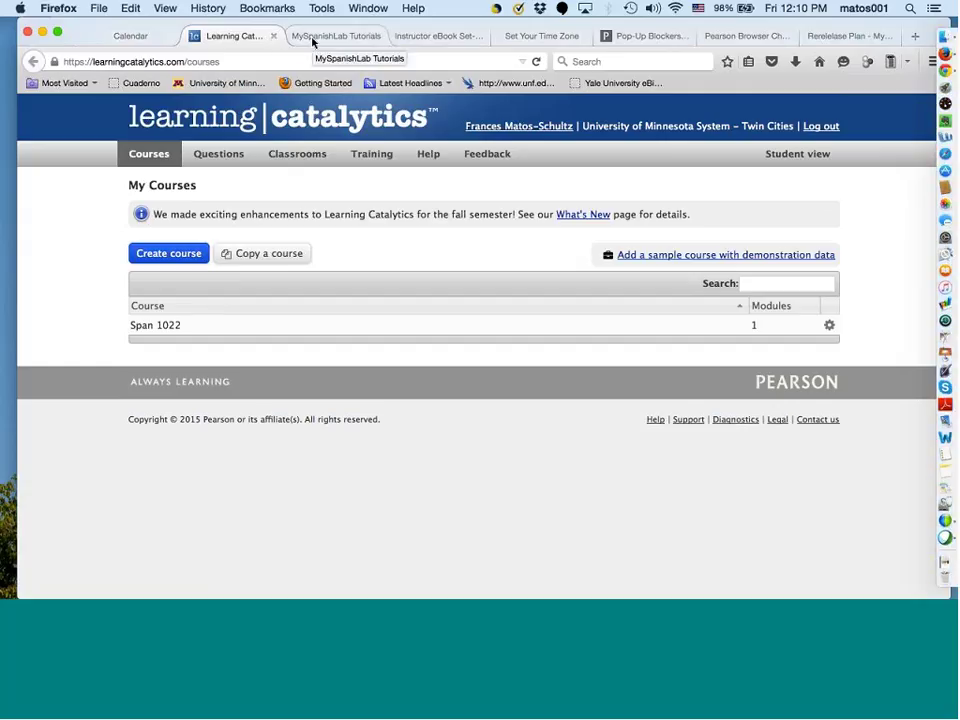
pyautogui.click(138, 36)
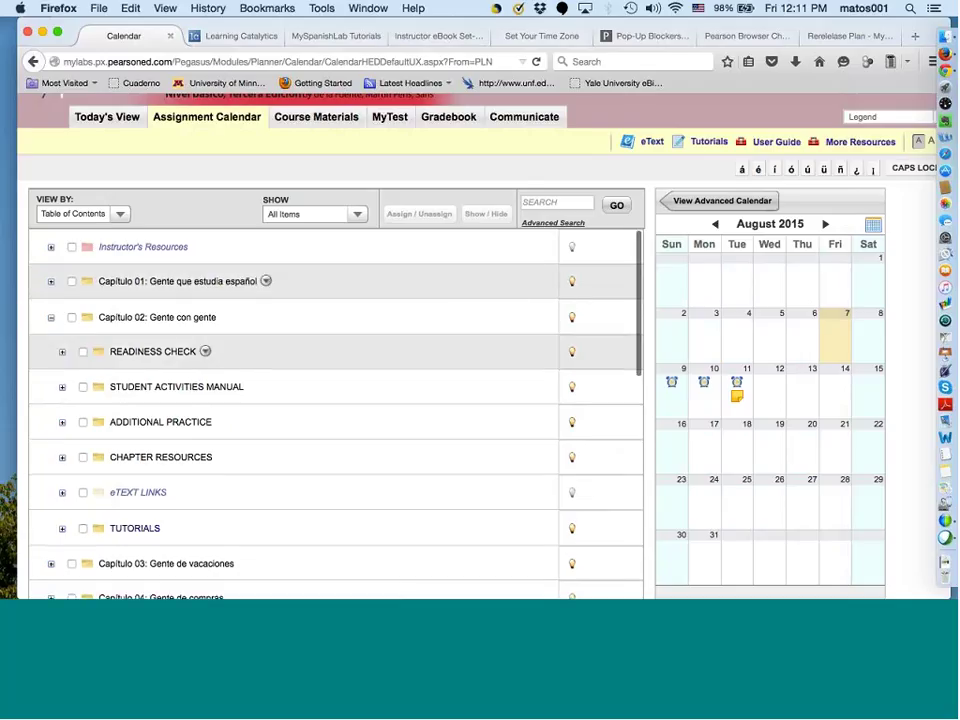
pyautogui.scroll(2, 164, 107)
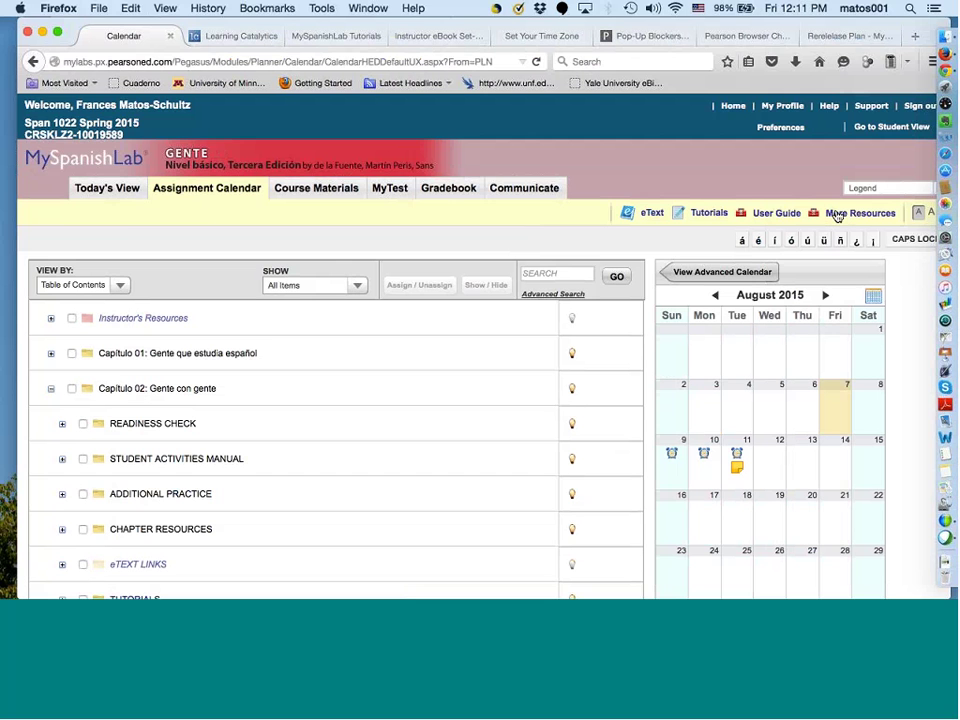
pyautogui.click(279, 37)
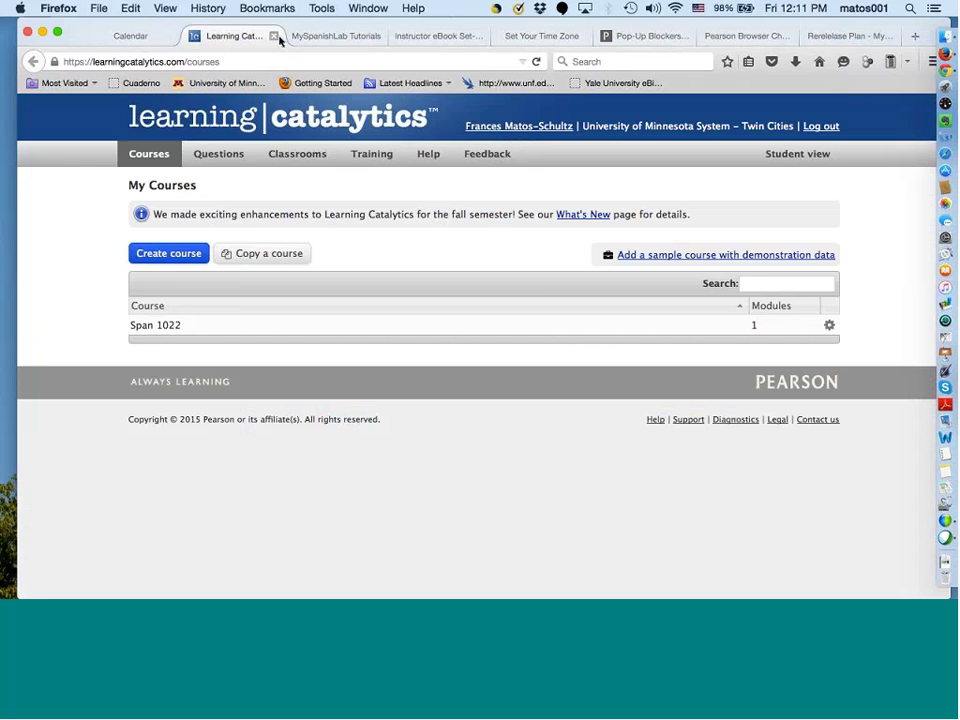
pyautogui.click(276, 37)
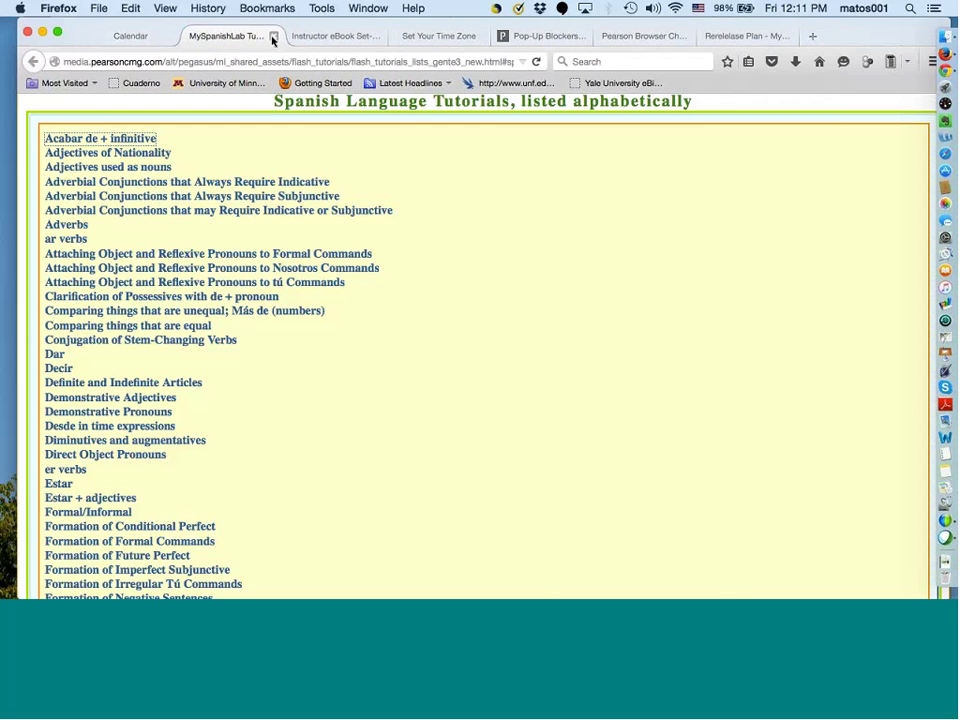
# - Close the leftover Spanish tutorials, eBook setup, time zone, pop-up blocker, browser check and release plan pages
pyautogui.click(273, 37)
pyautogui.click(273, 37)
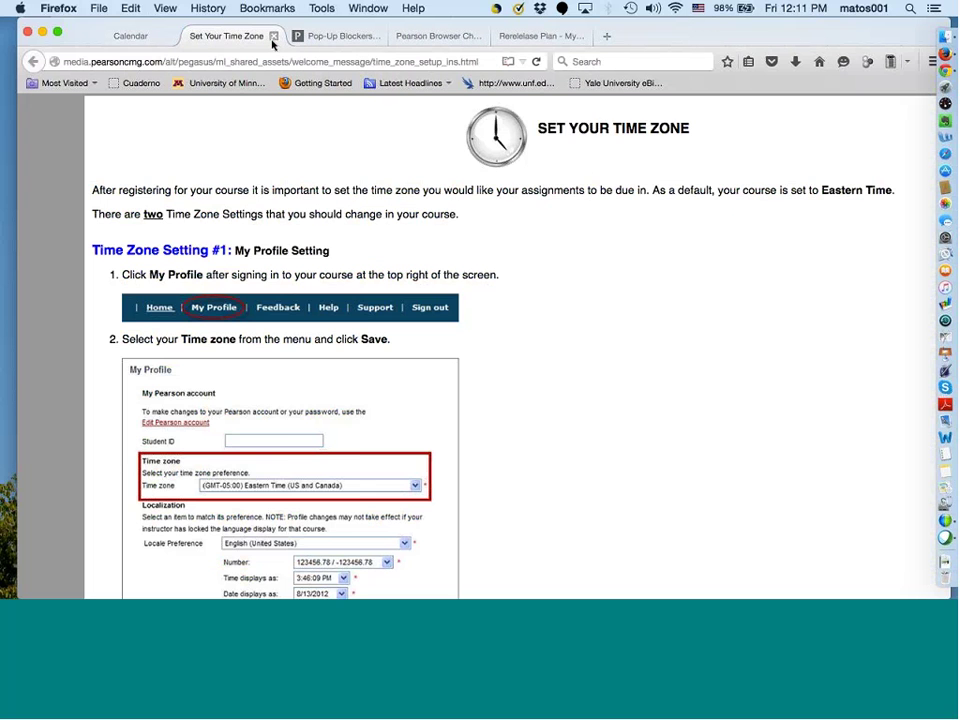
pyautogui.click(273, 37)
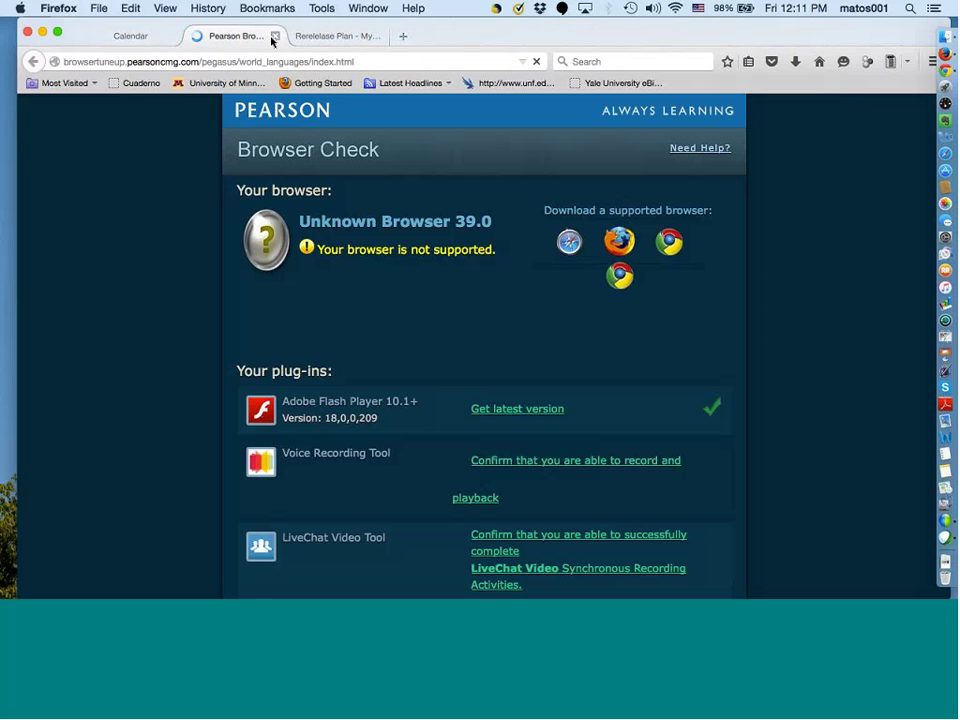
pyautogui.click(273, 36)
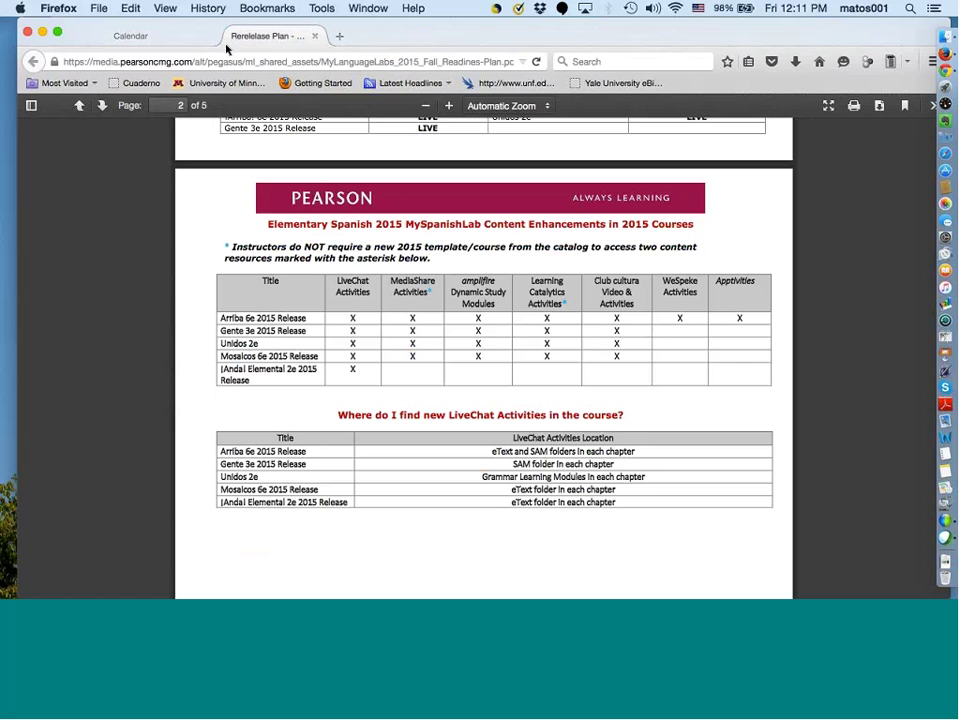
pyautogui.click(273, 36)
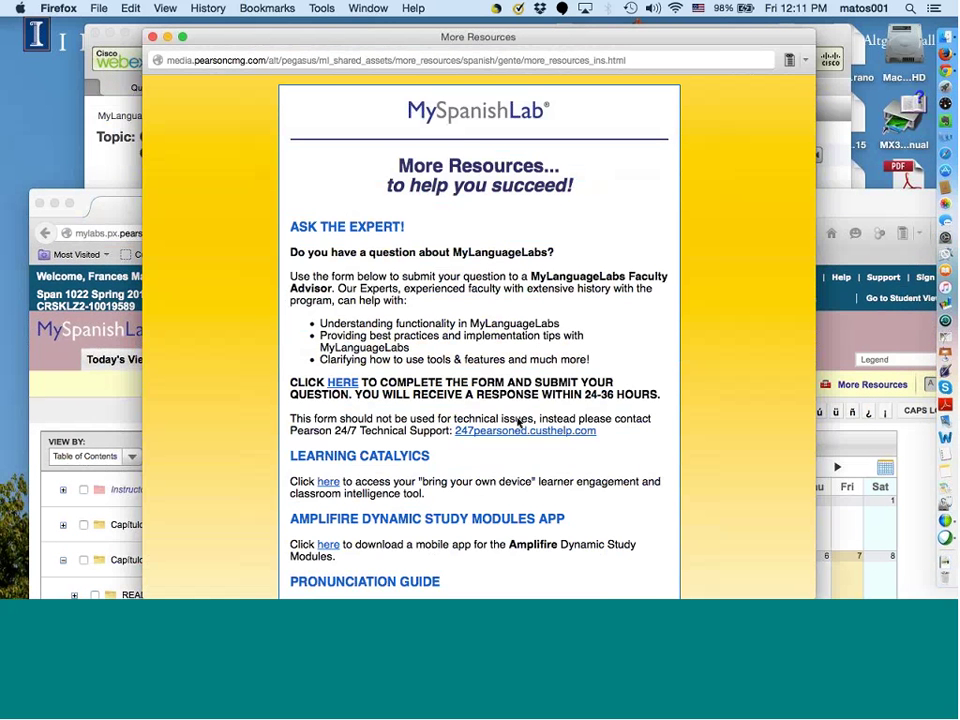
# - Open the Pronunciation Guide from the More Resources page and view its Alphabet section
pyautogui.scroll(-5, 505, 420)
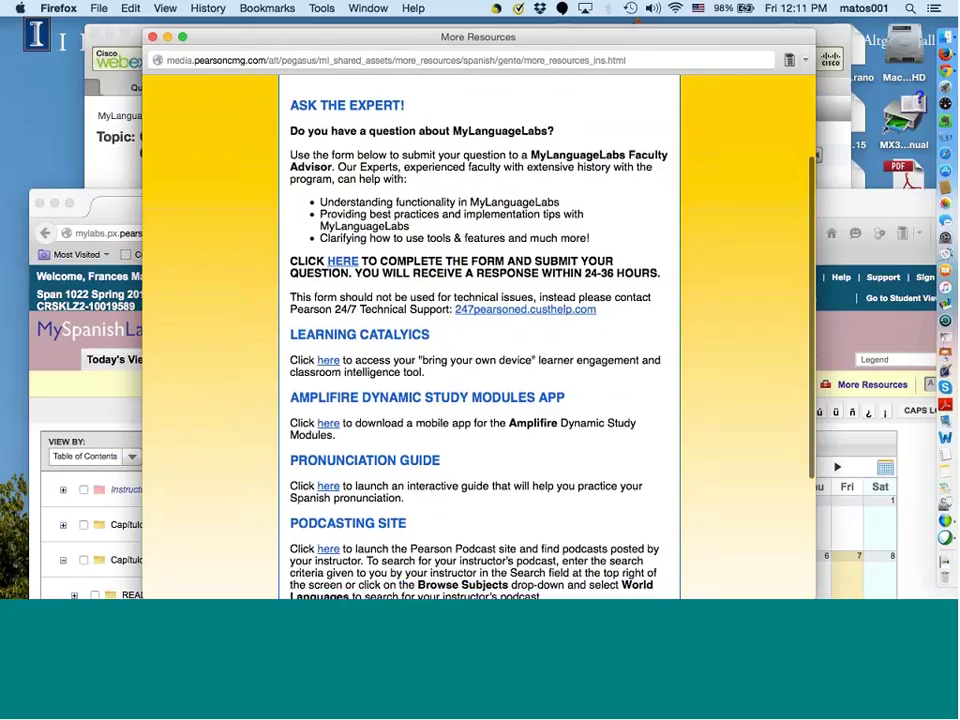
pyautogui.click(327, 487)
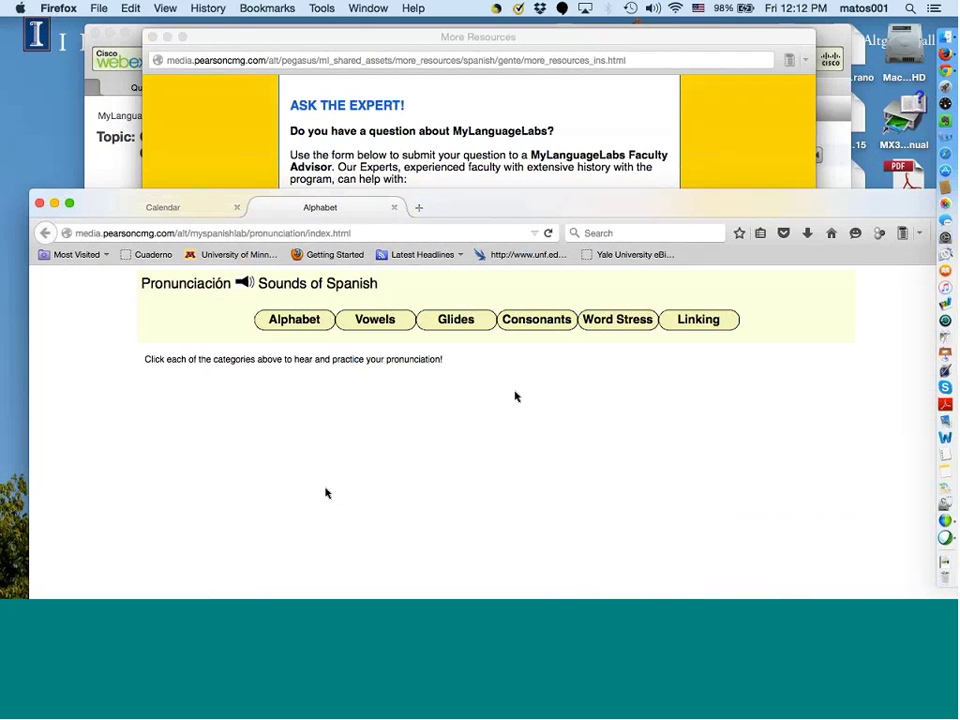
pyautogui.moveTo(563, 207); pyautogui.dragTo(555, 107)
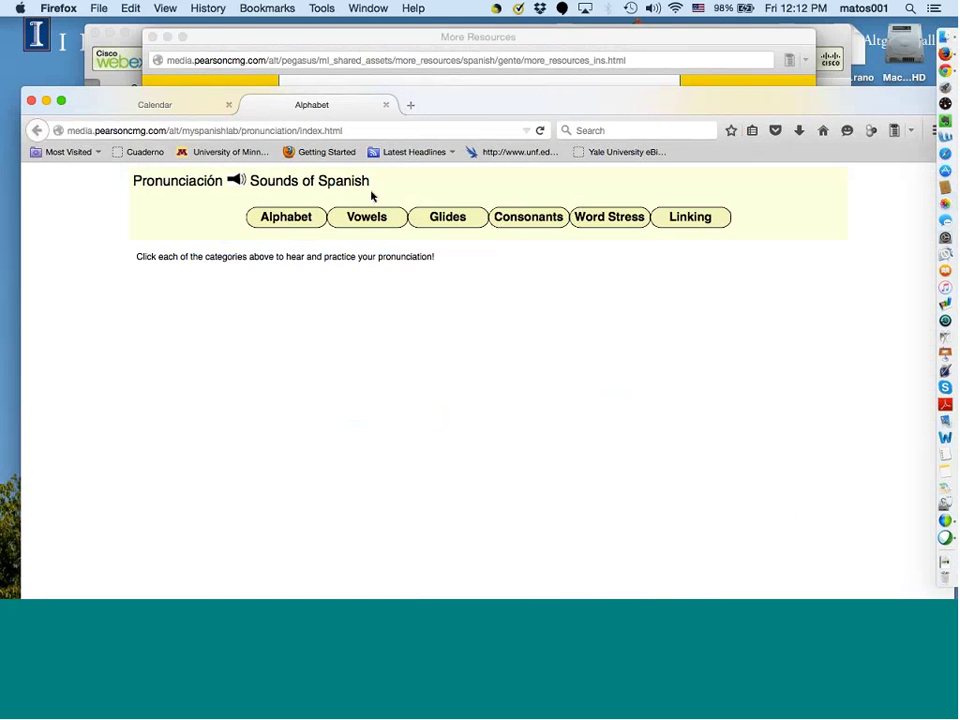
pyautogui.click(288, 217)
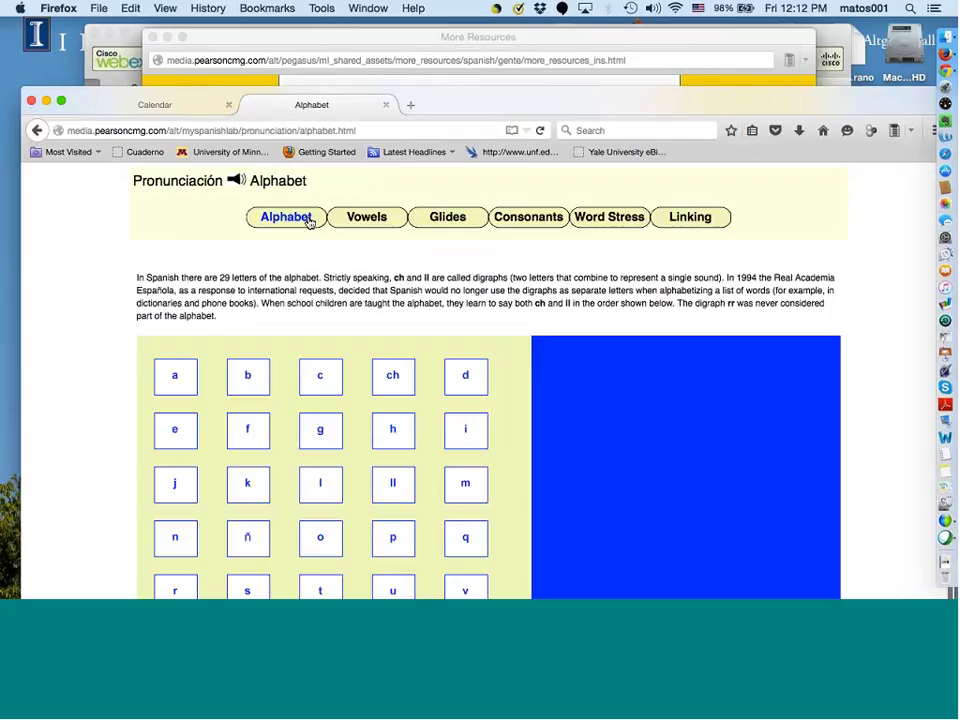
pyautogui.scroll(-2, 519, 366)
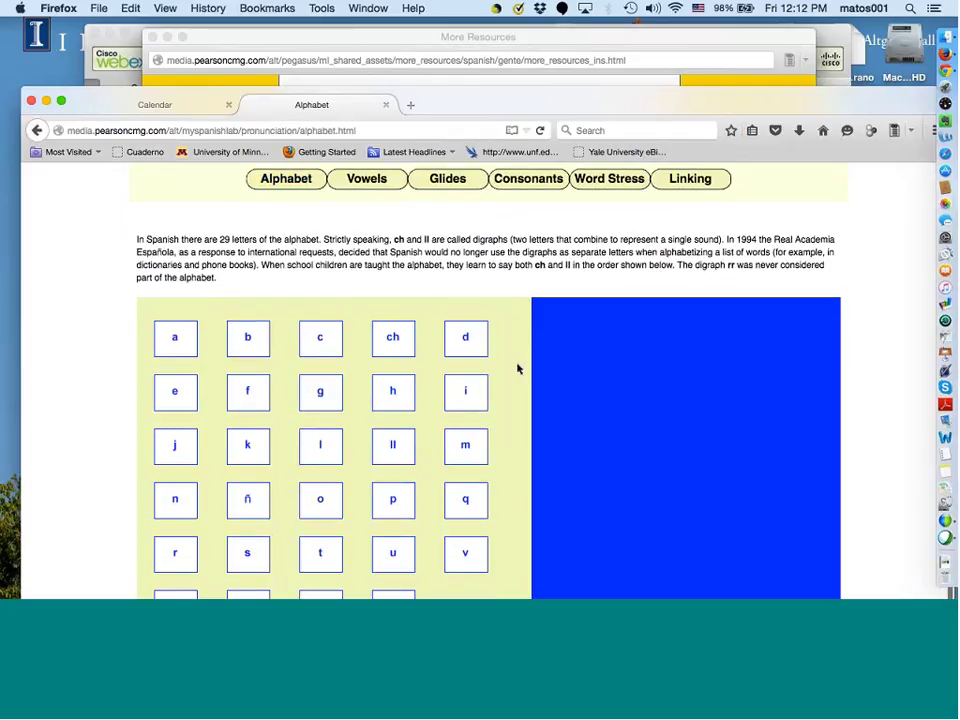
# - View the Pronunciation Guide's Word Stress, Consonants and Linking sections
pyautogui.click(610, 179)
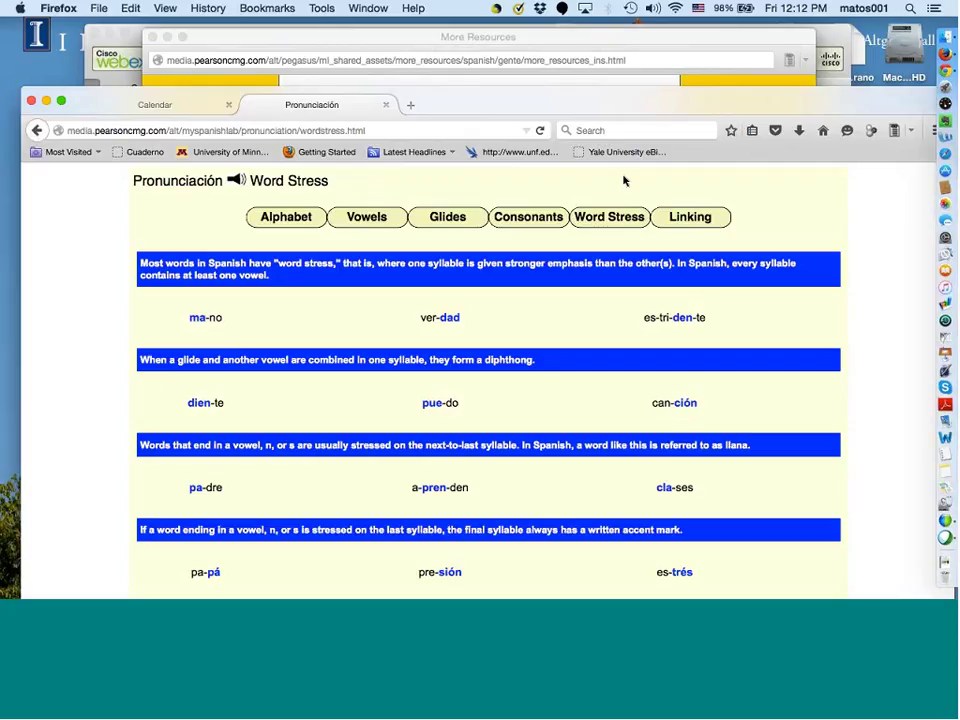
pyautogui.click(508, 222)
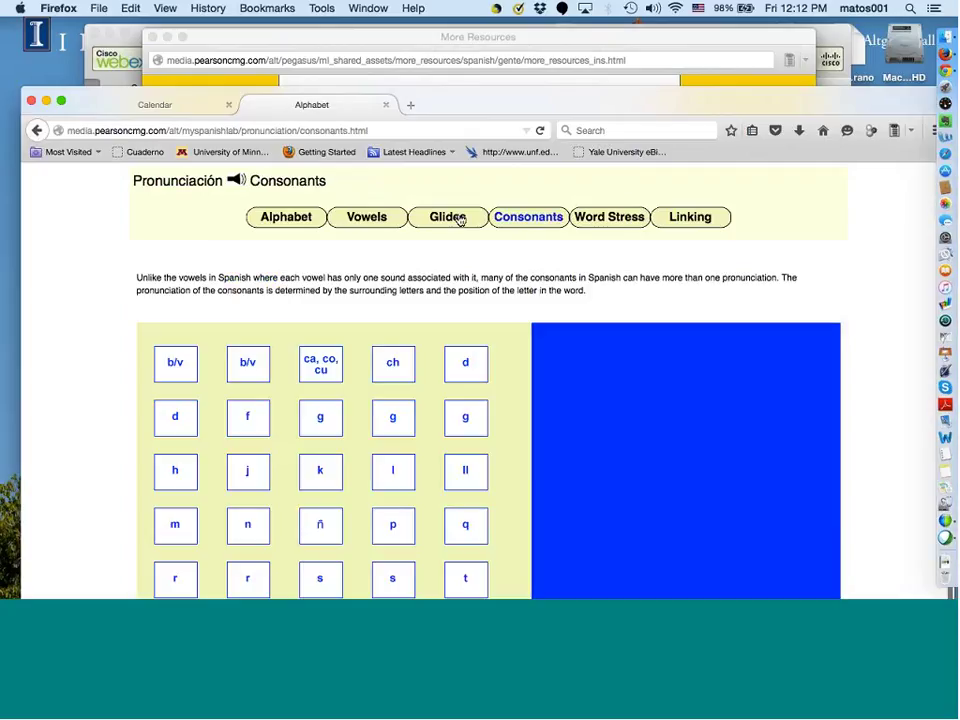
pyautogui.click(680, 218)
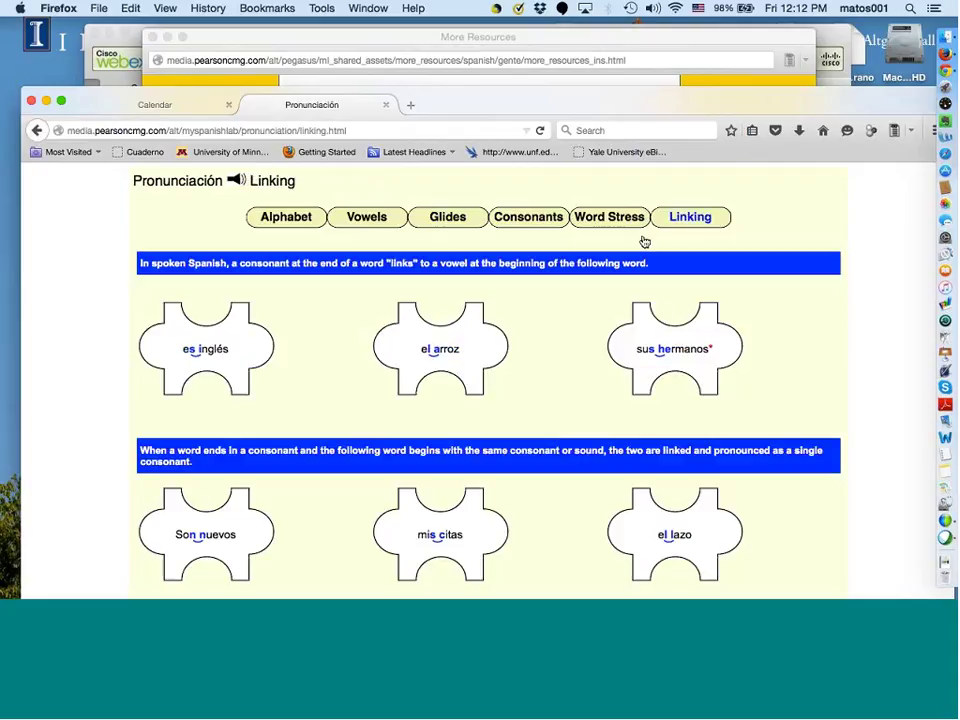
# - Return to the Alphabet section, show the entry for the letter a and try its audio
pyautogui.click(296, 218)
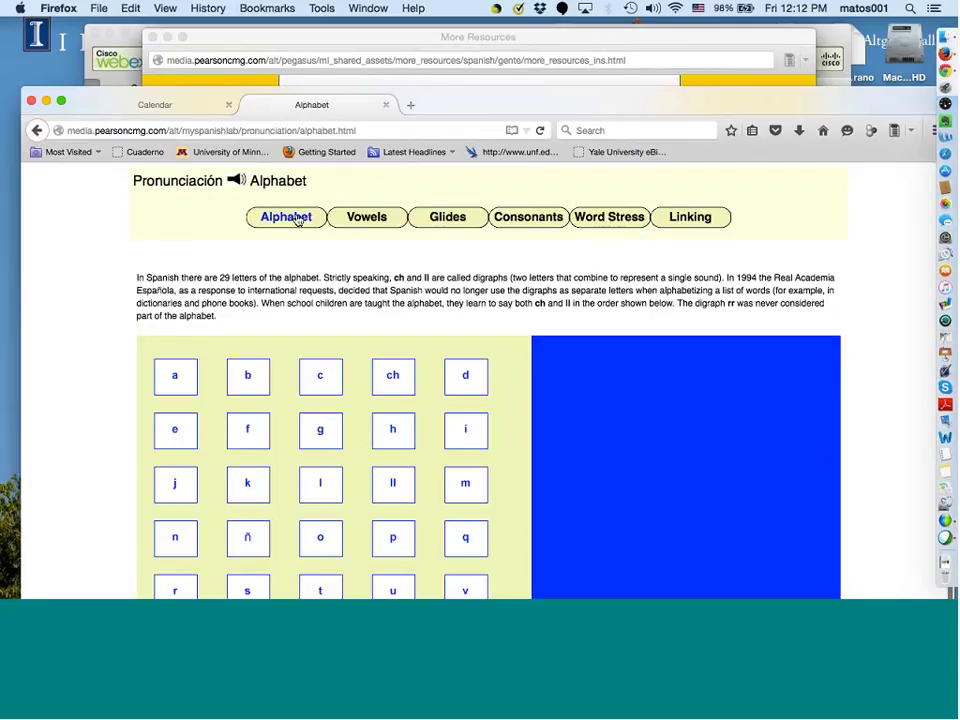
pyautogui.click(188, 388)
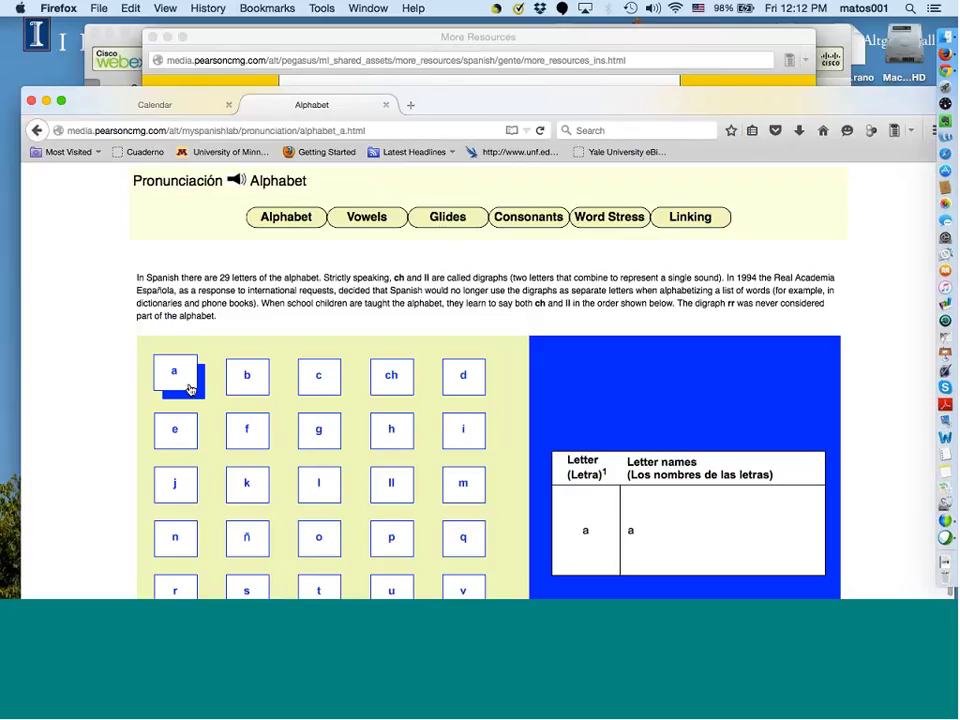
pyautogui.scroll(-2, 714, 450)
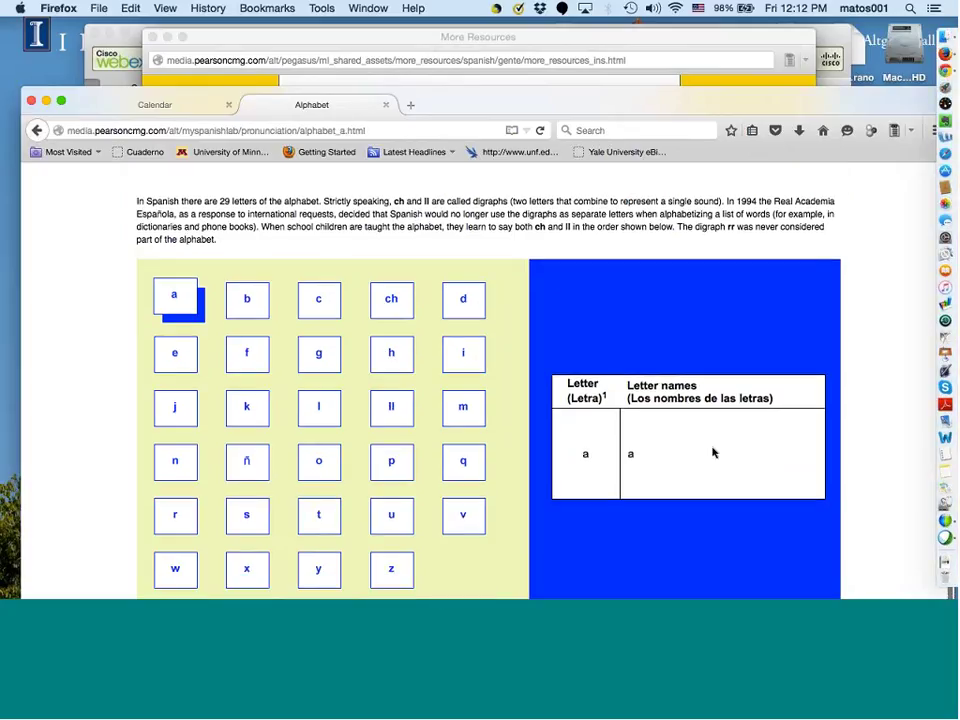
pyautogui.scroll(2, 713, 453)
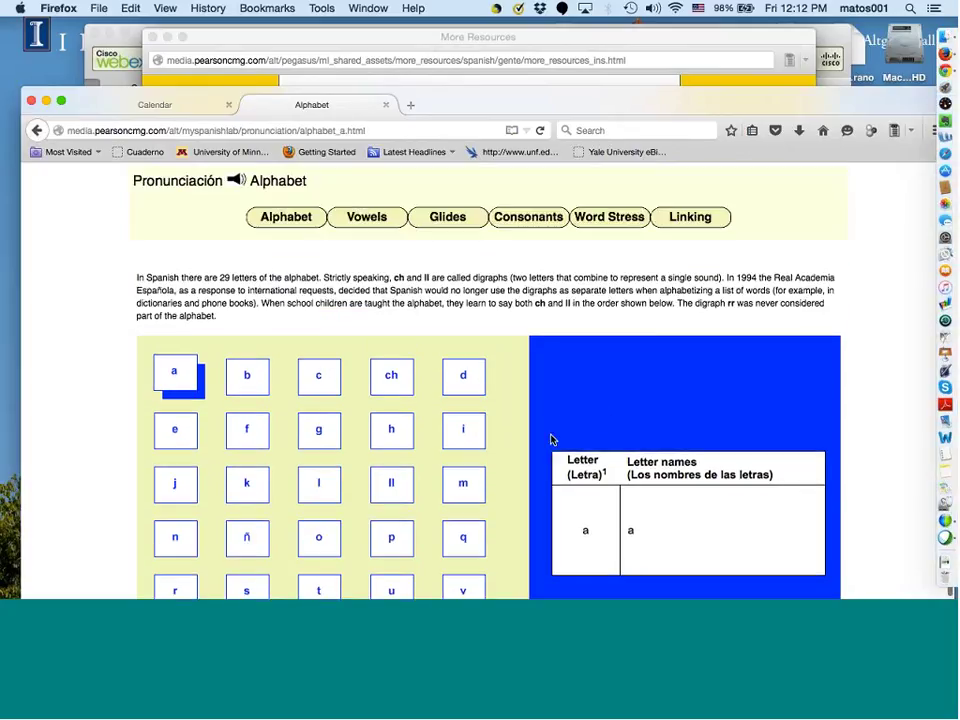
pyautogui.scroll(-2, 585, 525)
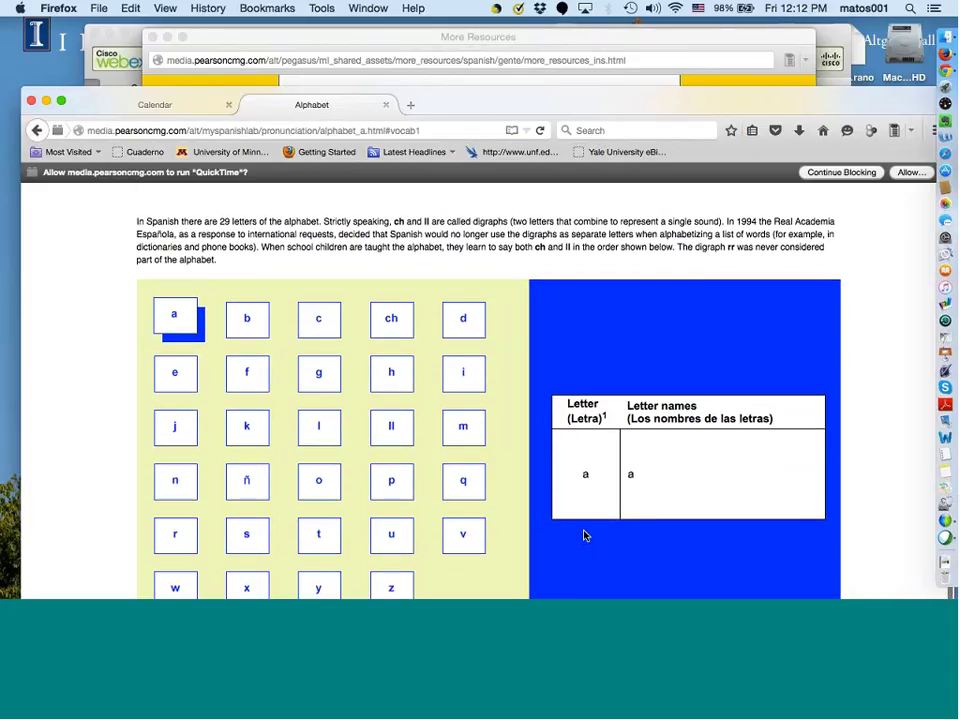
pyautogui.scroll(2, 480, 231)
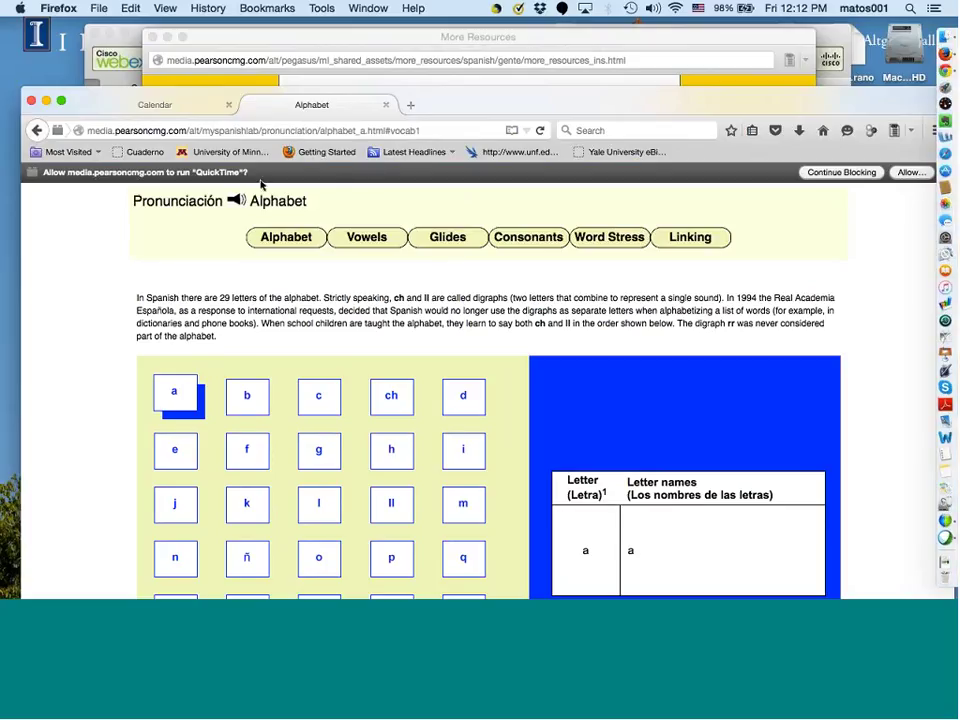
# - Close the Pronunciation Guide and switch the course to Student View
pyautogui.click(386, 105)
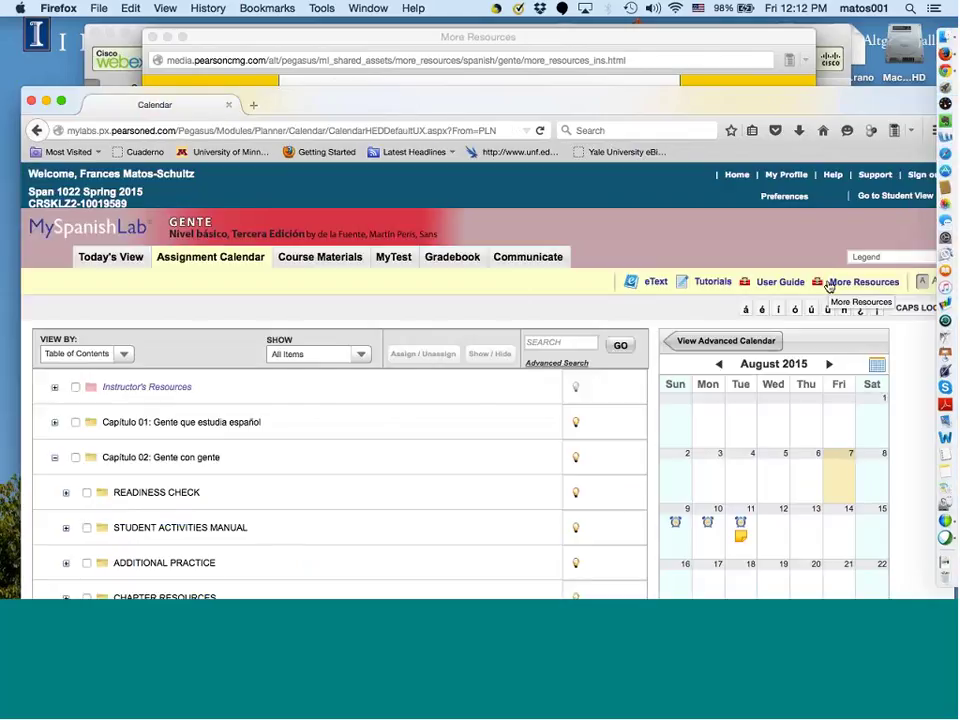
pyautogui.moveTo(774, 112)
pyautogui.mouseDown()
pyautogui.moveTo(743, 76)
pyautogui.moveTo(765, 92)
pyautogui.mouseUp()
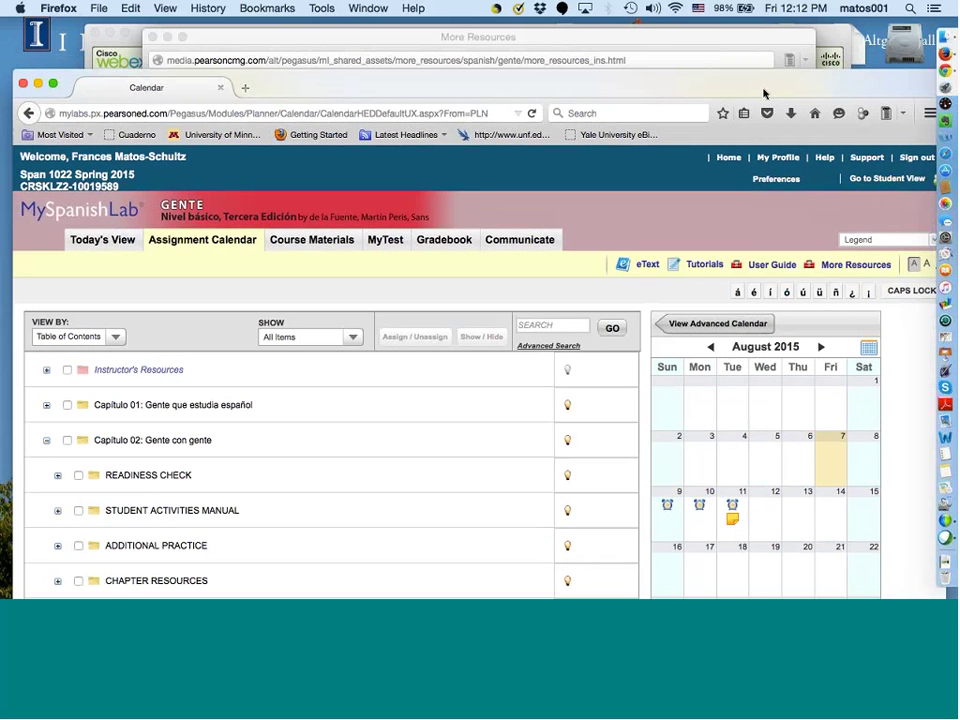
pyautogui.click(861, 181)
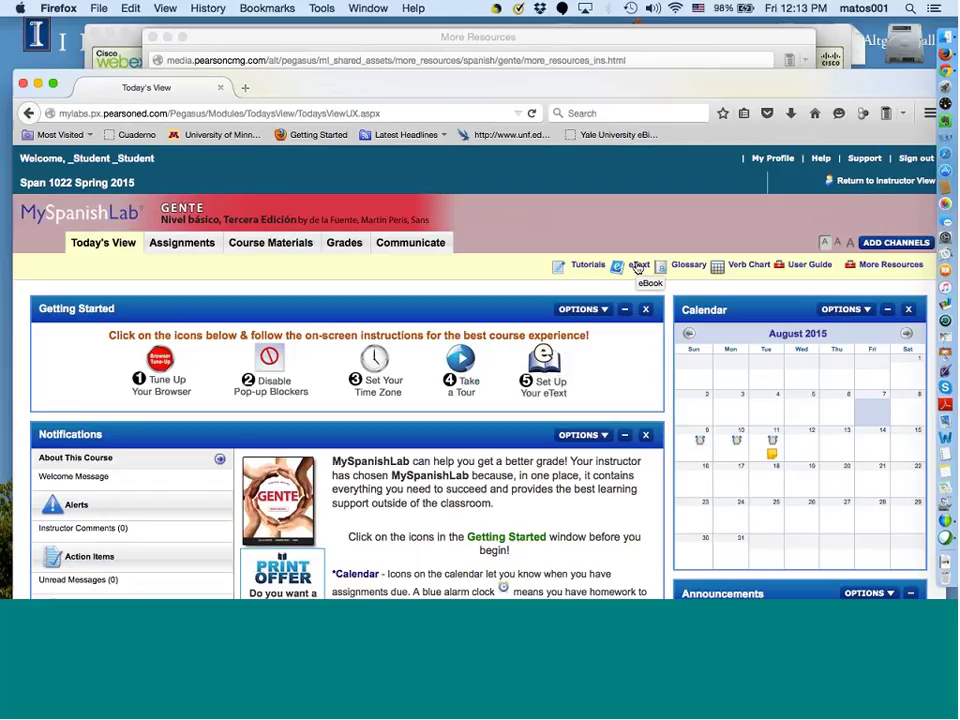
# - Open the Glossary, play the audio for "a", list the Spanish entries under E, and close the Glossary
pyautogui.click(680, 266)
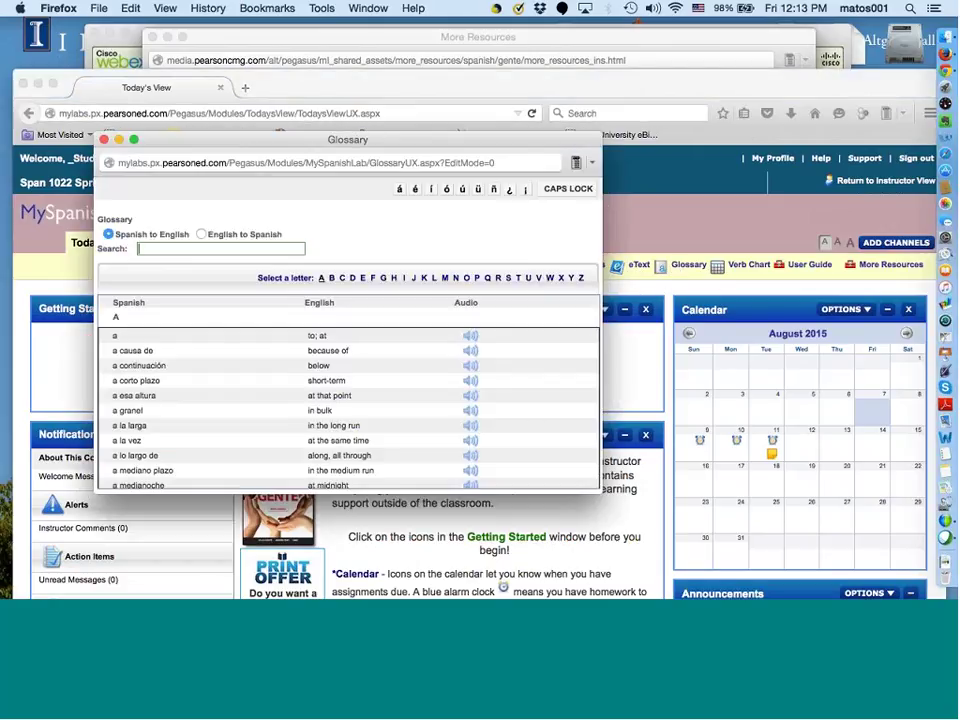
pyautogui.click(471, 338)
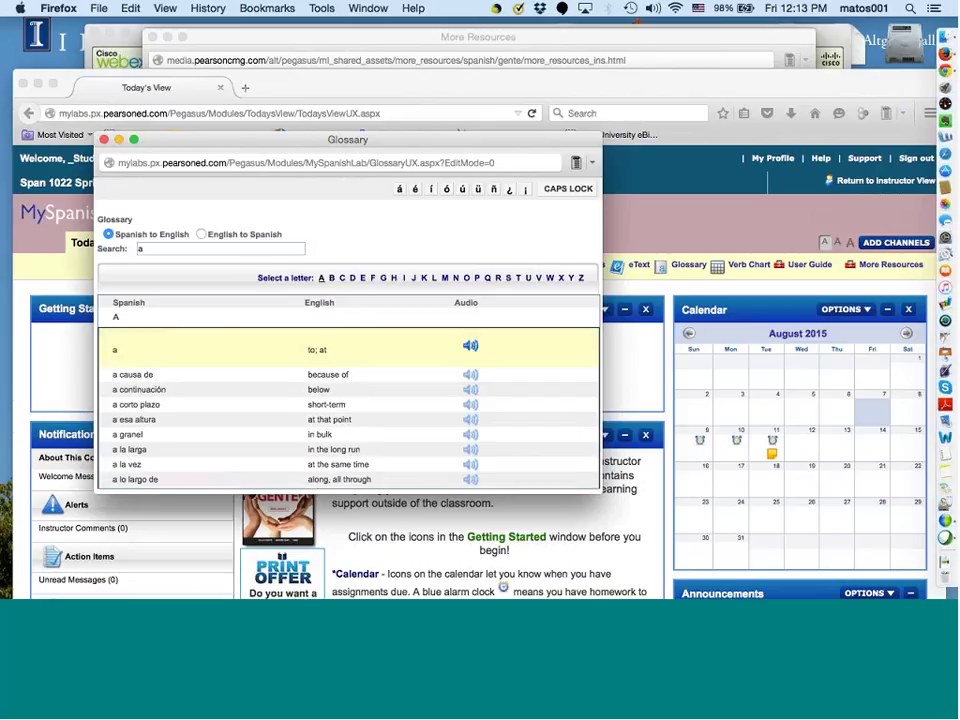
pyautogui.click(366, 281)
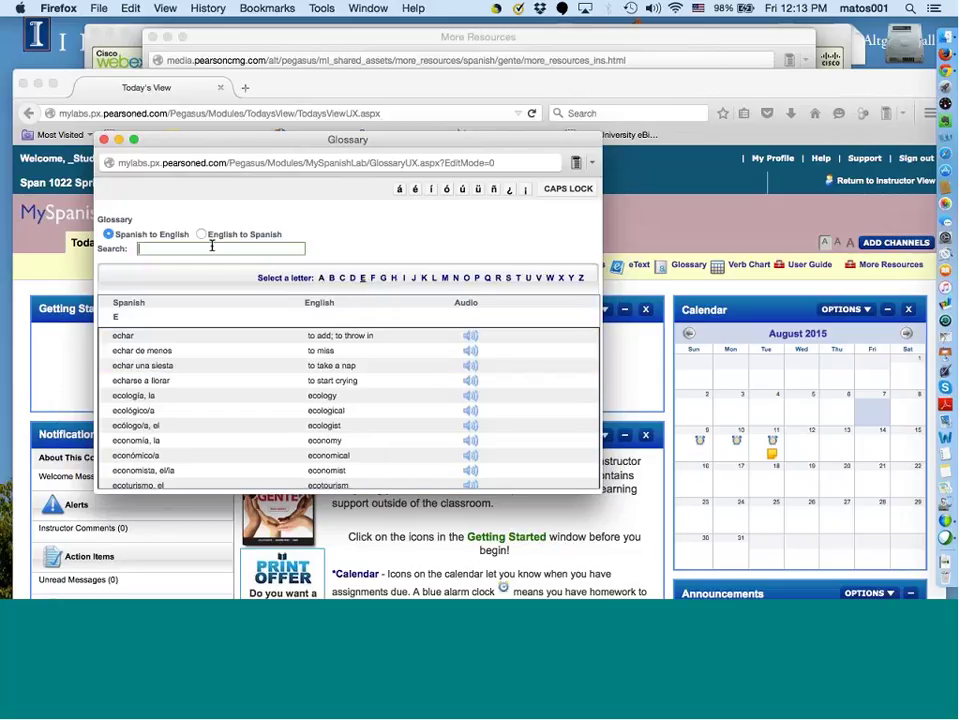
pyautogui.click(103, 141)
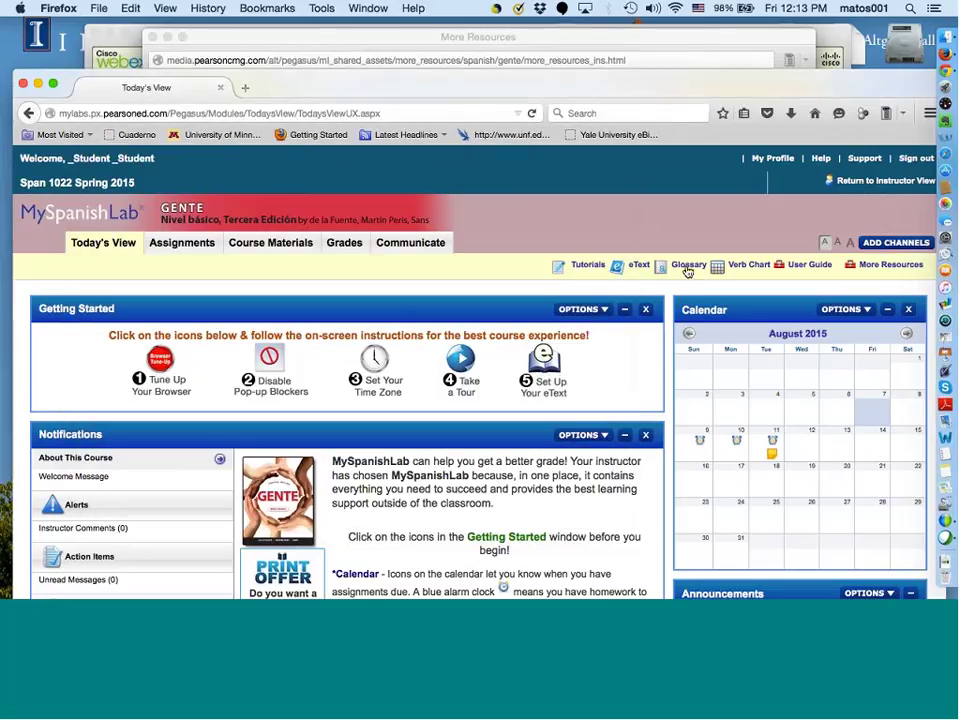
# - Open the Verb Chart and show the present indicative conjugation of the infinitive acostarse
pyautogui.click(740, 268)
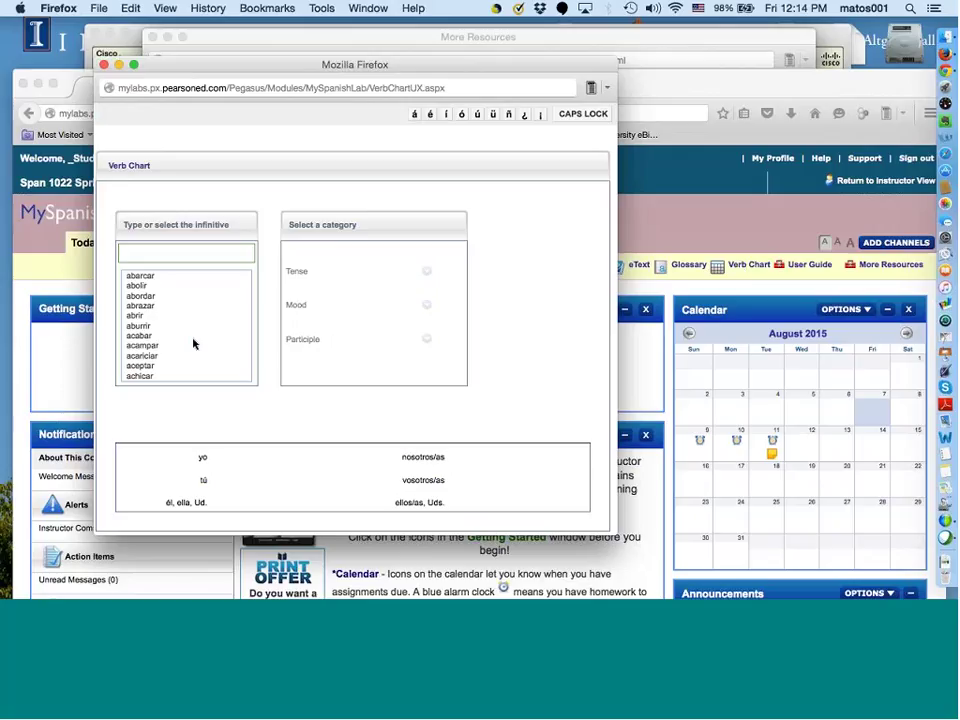
pyautogui.scroll(-2, 194, 344)
pyautogui.scroll(-2, 193, 344)
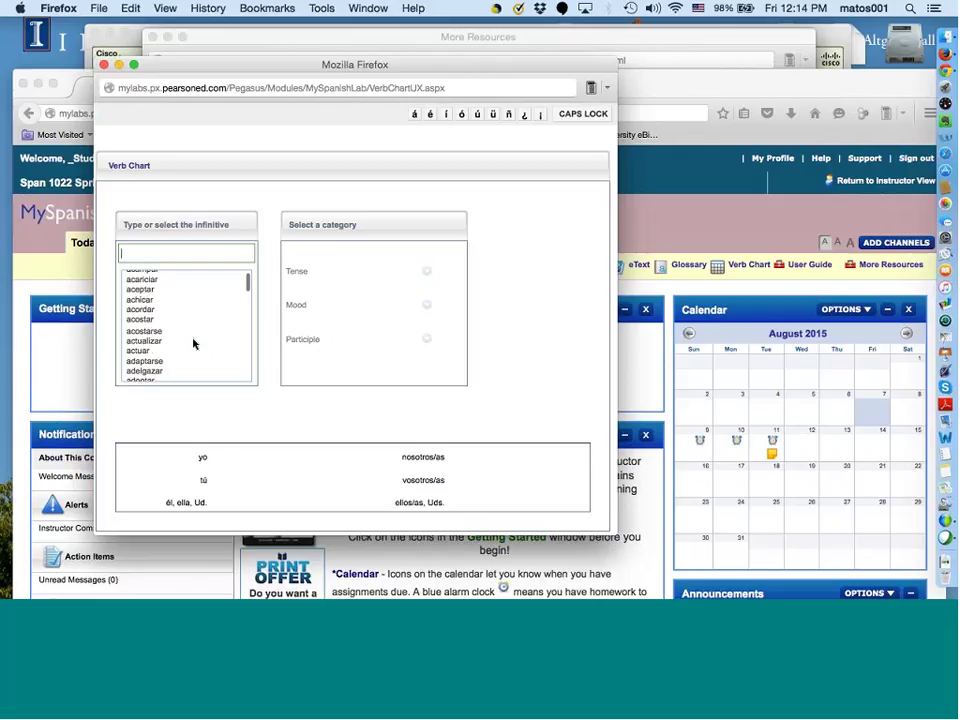
pyautogui.click(163, 330)
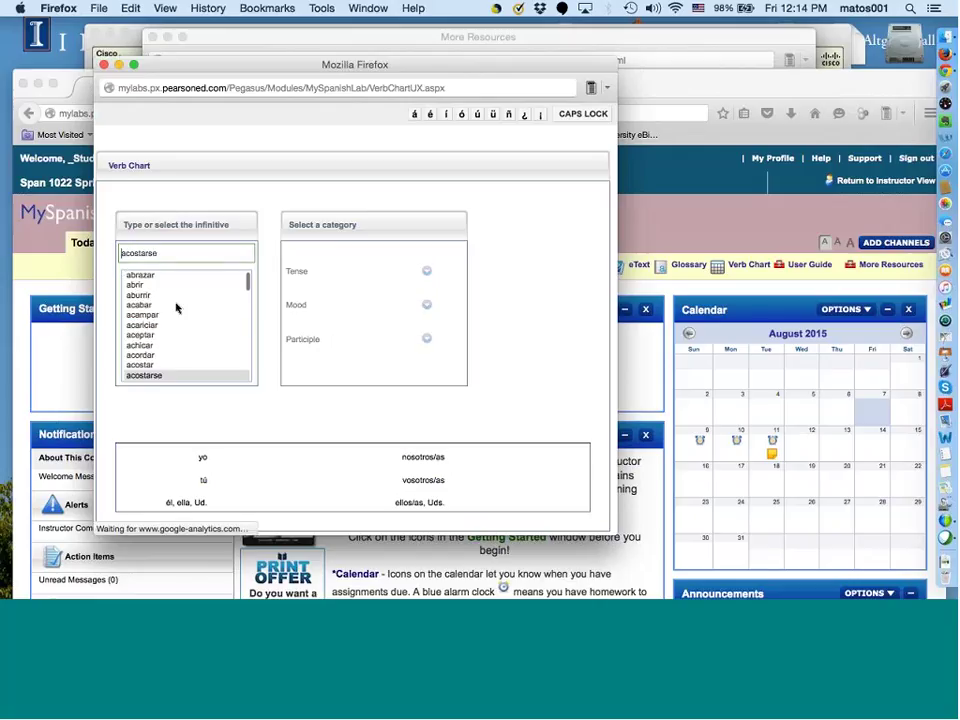
pyautogui.click(426, 274)
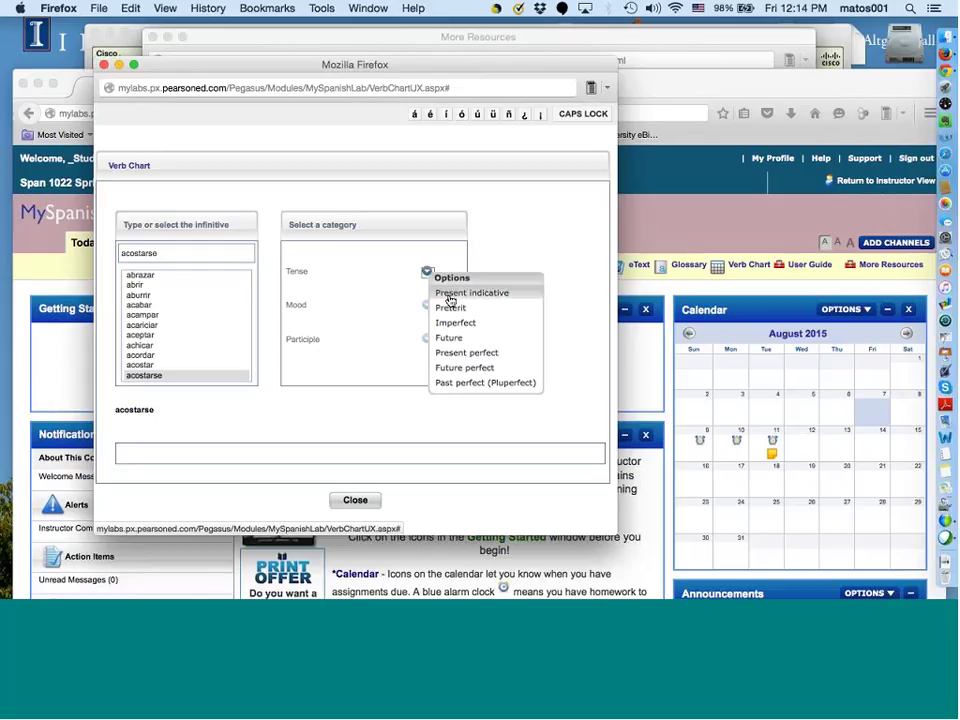
pyautogui.click(450, 296)
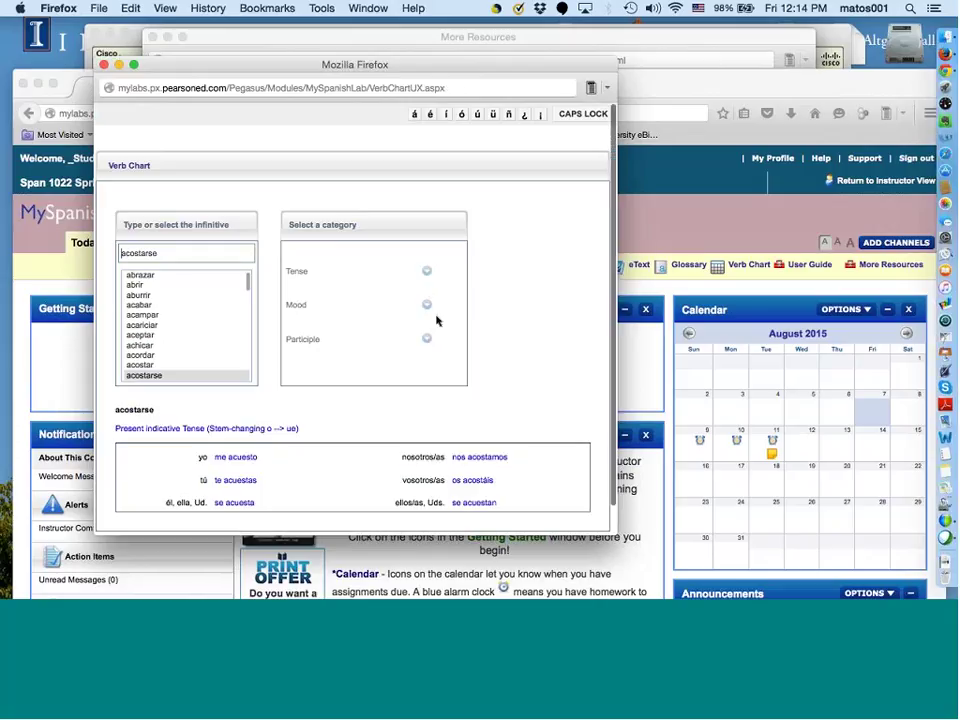
pyautogui.scroll(-2, 345, 454)
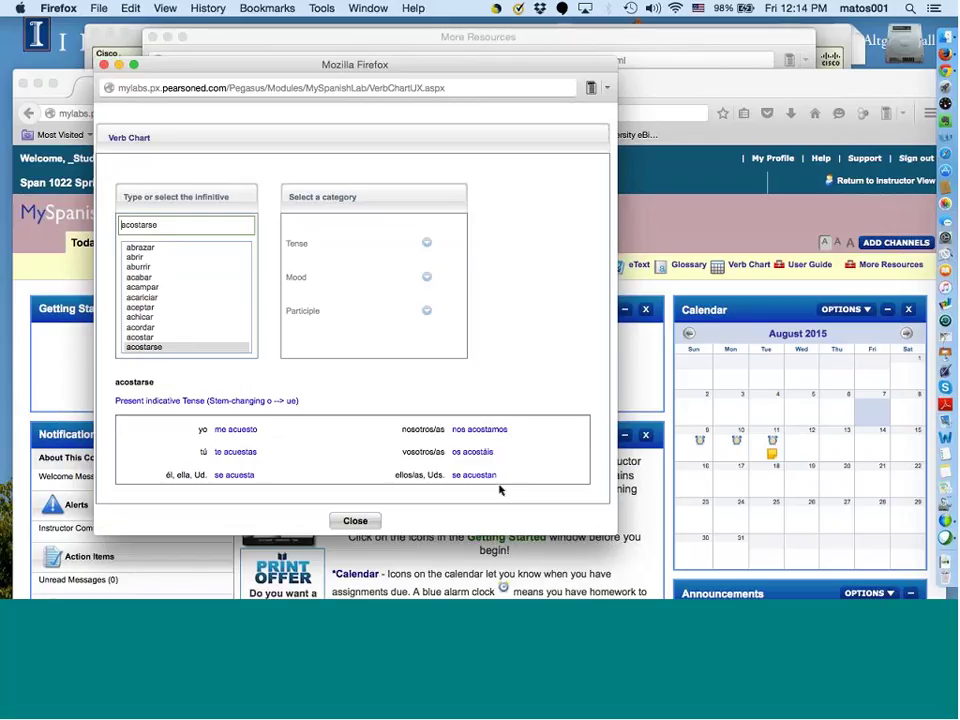
# - Review the Verb Chart's available Tense and Mood options for acostarse without choosing one
pyautogui.click(427, 246)
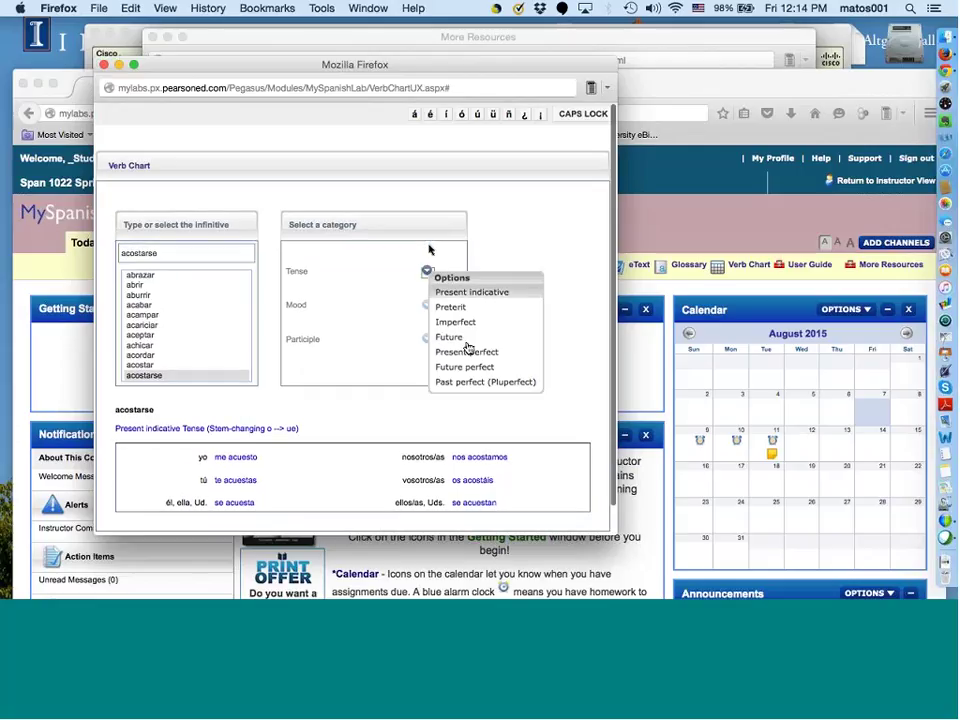
pyautogui.click(396, 337)
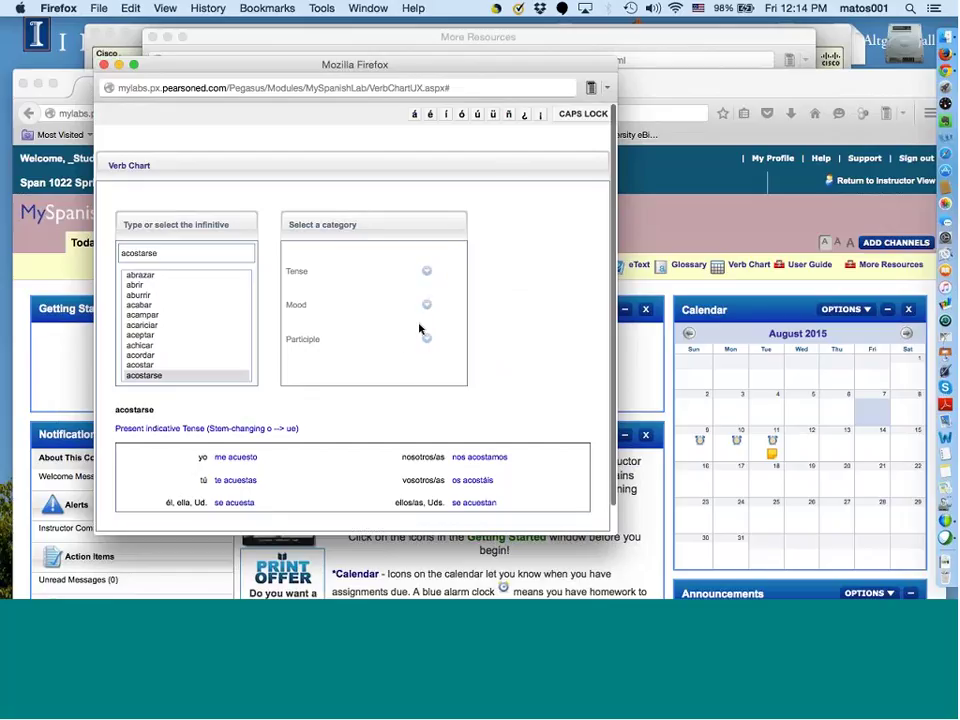
pyautogui.click(427, 305)
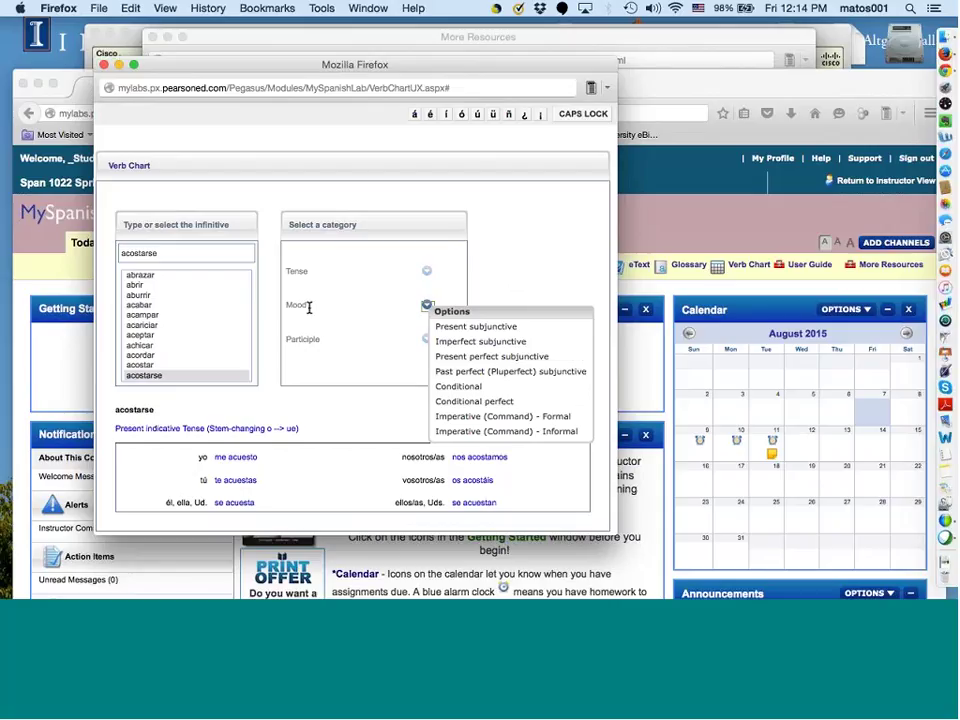
pyautogui.click(508, 250)
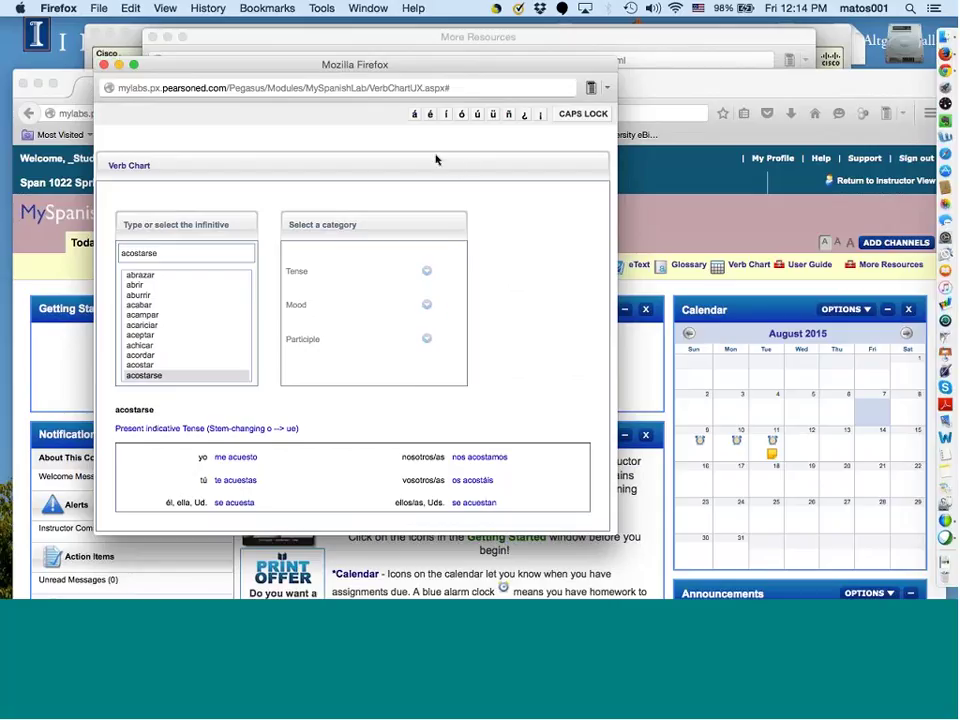
# - Close the Verb Chart and return the course to Instructor View
pyautogui.click(103, 66)
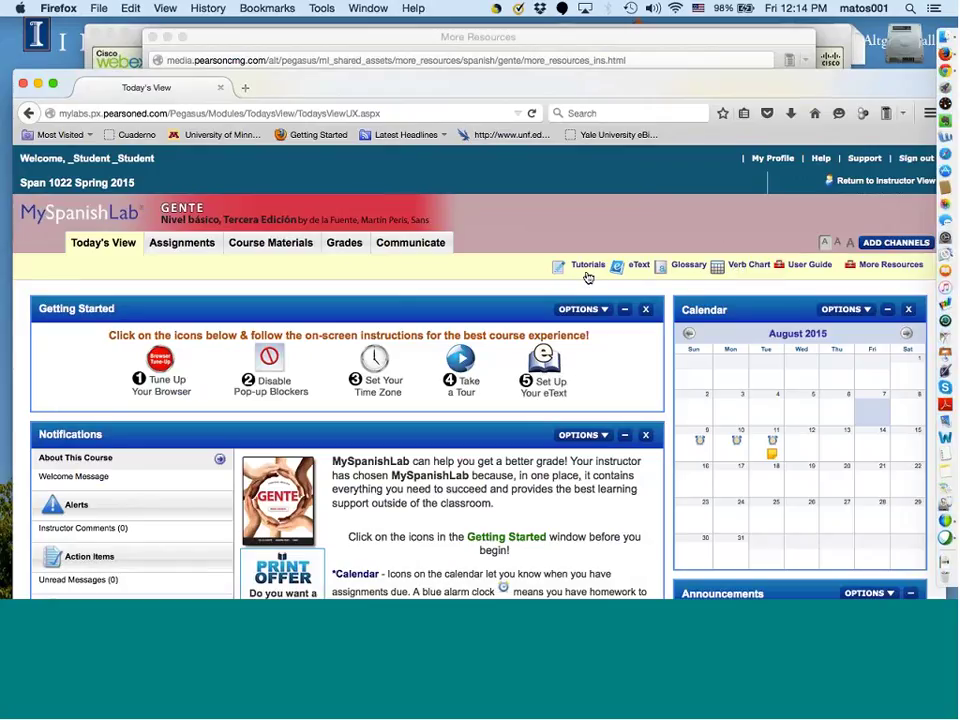
pyautogui.click(890, 182)
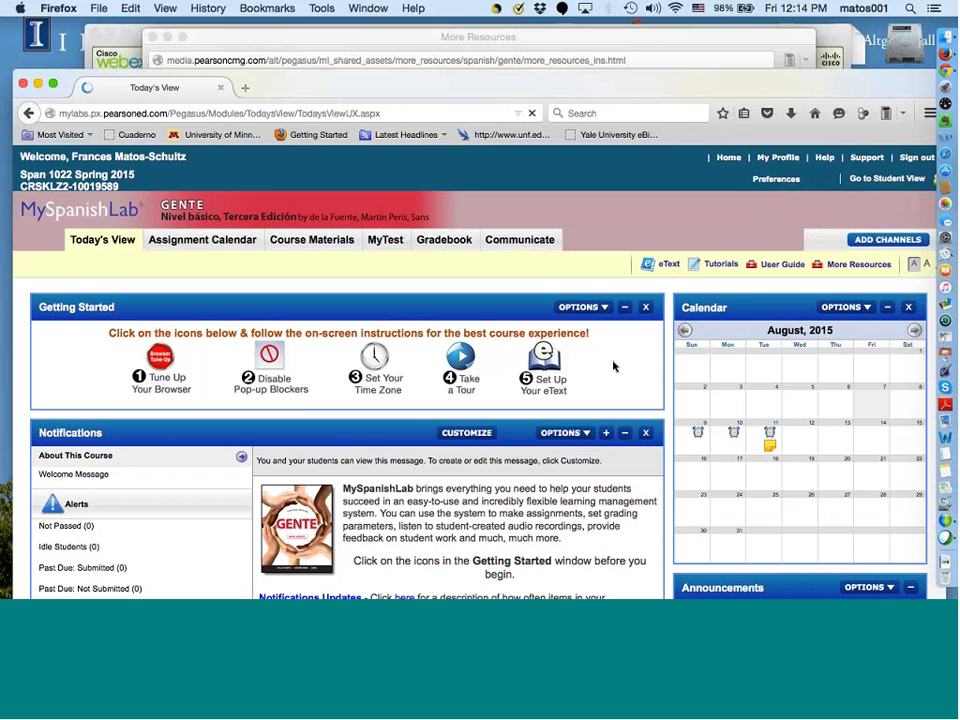
pyautogui.moveTo(592, 94)
pyautogui.mouseDown()
pyautogui.moveTo(593, 81)
pyautogui.moveTo(598, 87)
pyautogui.mouseUp()
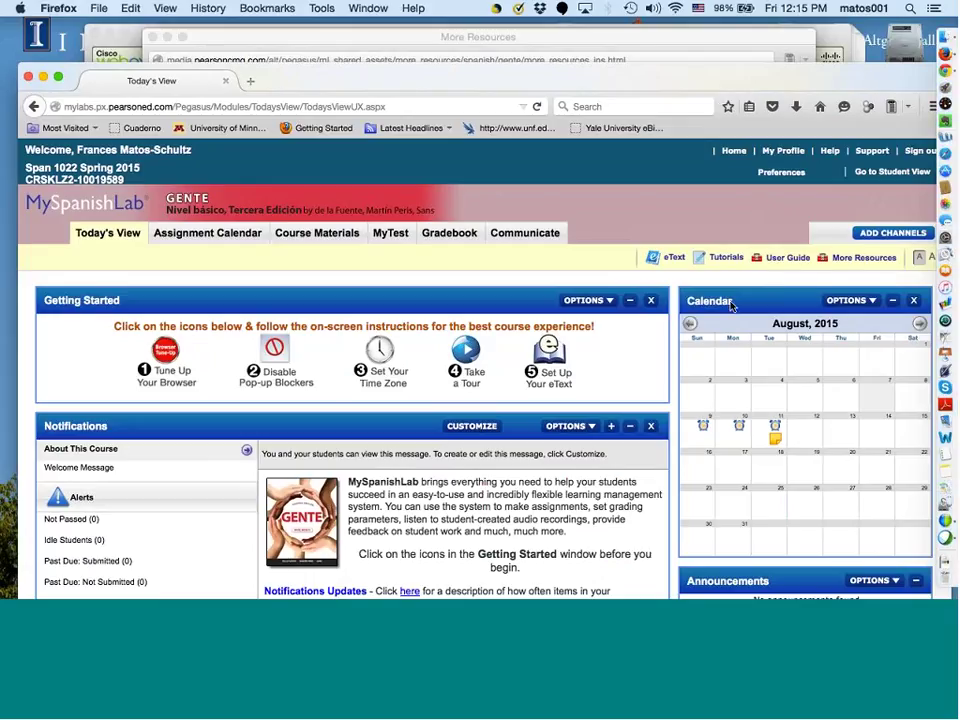
# - View the Communicate mail page, and look through the chapter folders in the MyTest testbank
pyautogui.click(532, 236)
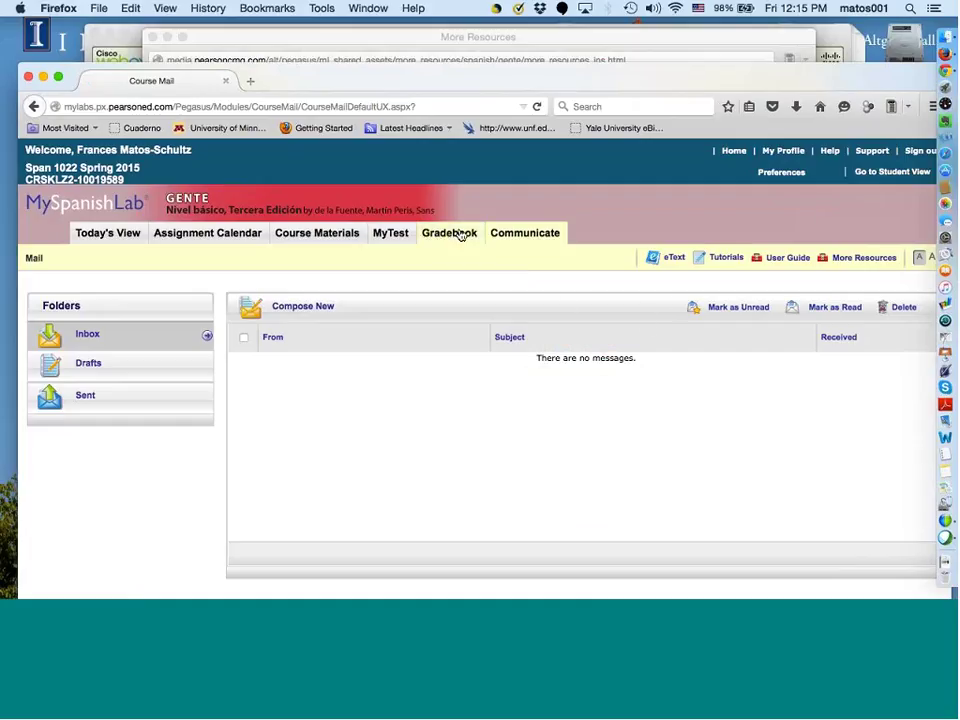
pyautogui.click(404, 237)
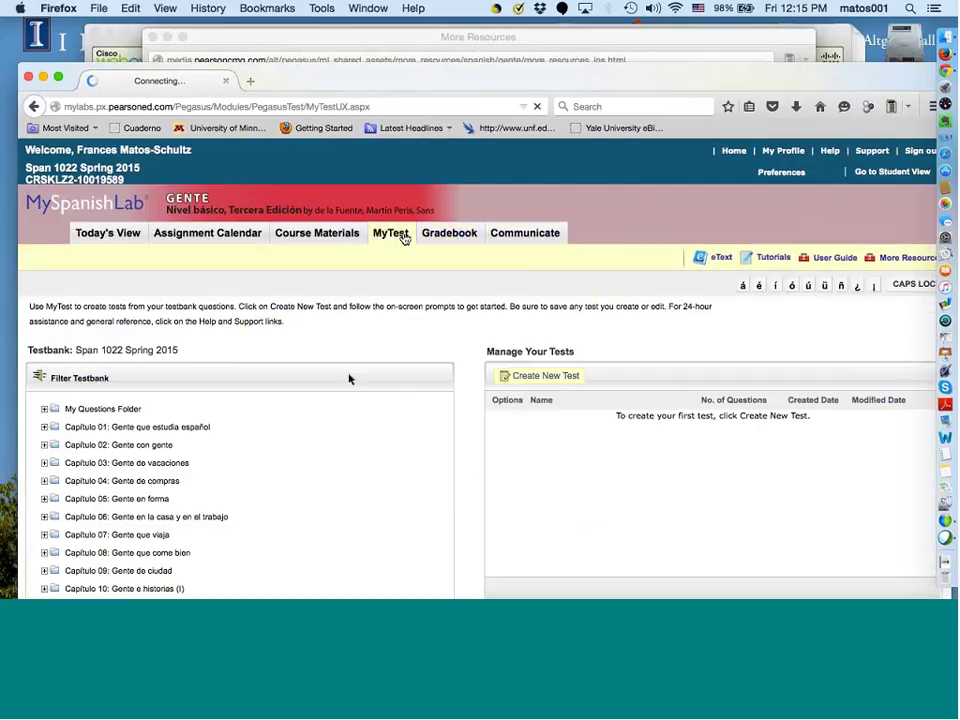
pyautogui.scroll(-5, 345, 510)
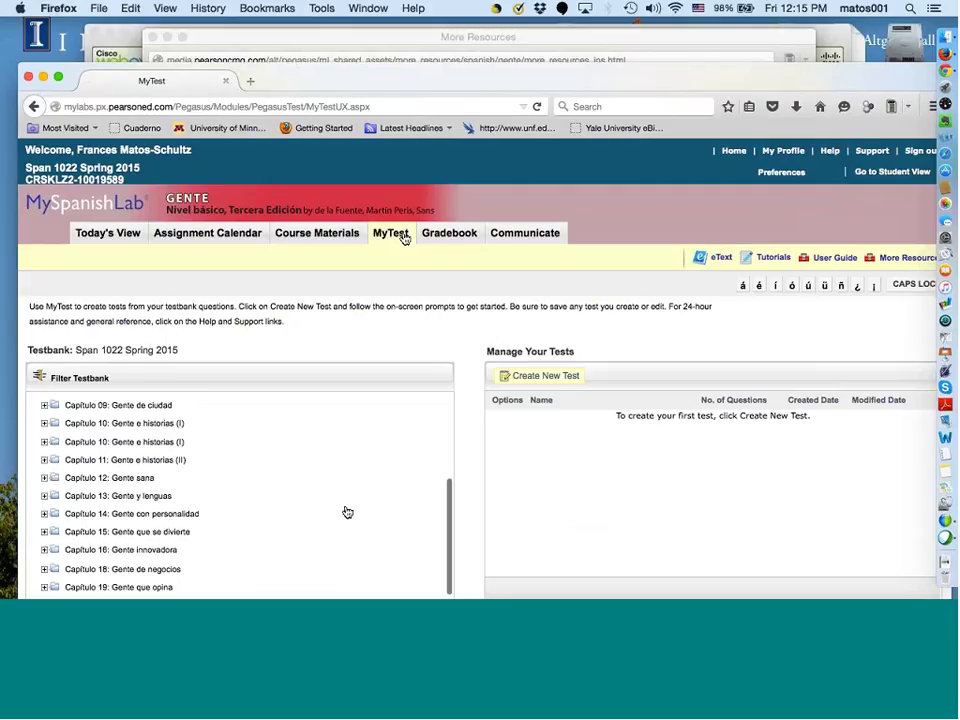
pyautogui.scroll(5, 345, 510)
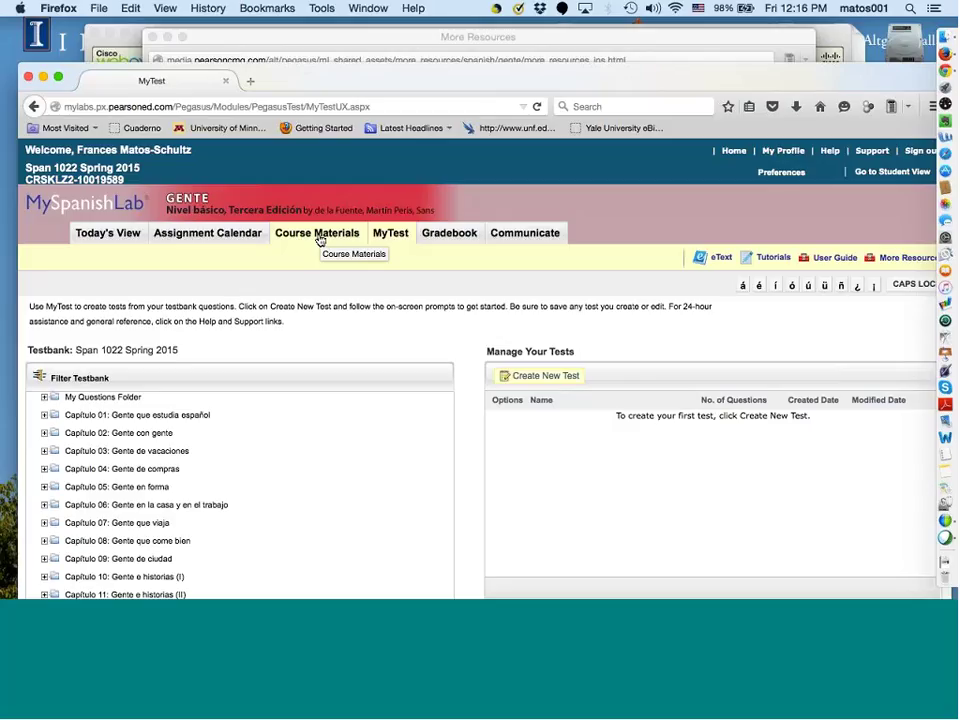
# - Open the Gradebook, view the student identifier display options, and re-sort the list by Student Name
pyautogui.click(451, 233)
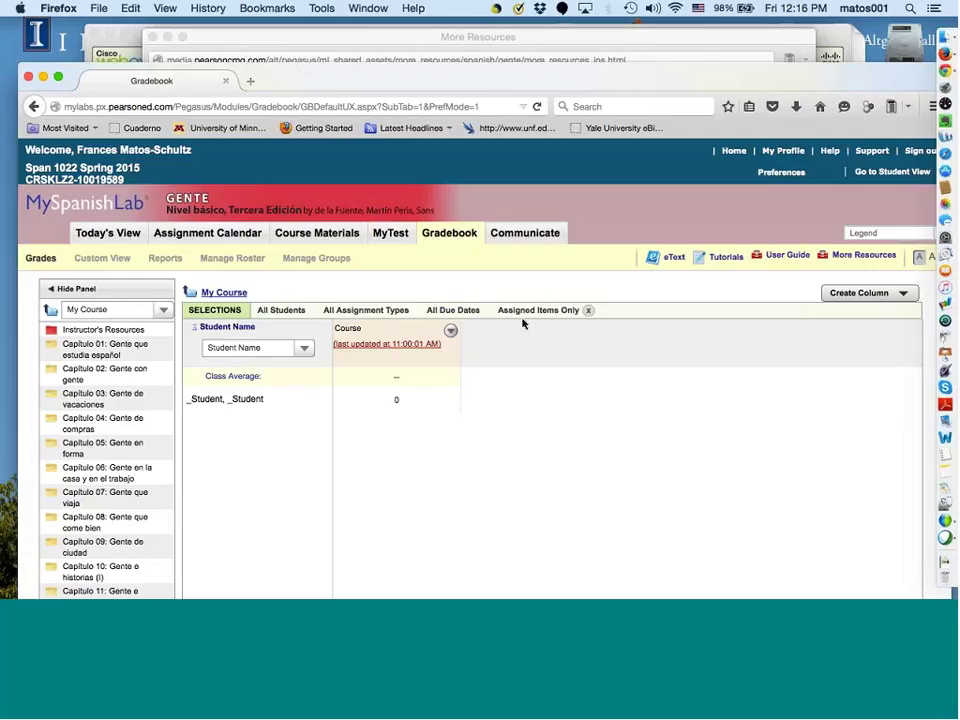
pyautogui.click(305, 348)
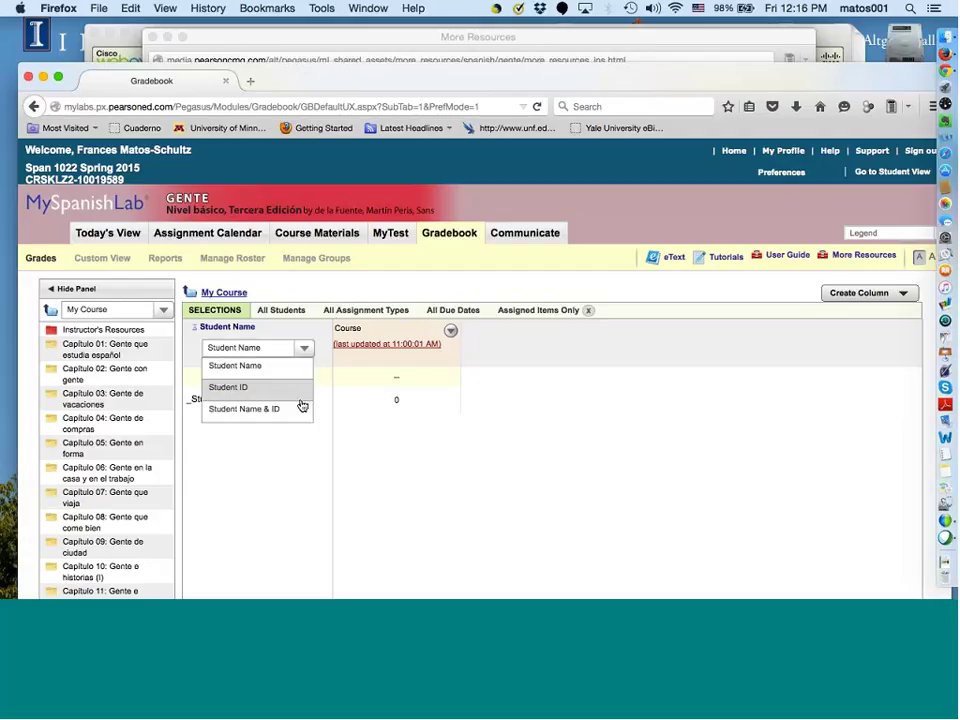
pyautogui.click(281, 311)
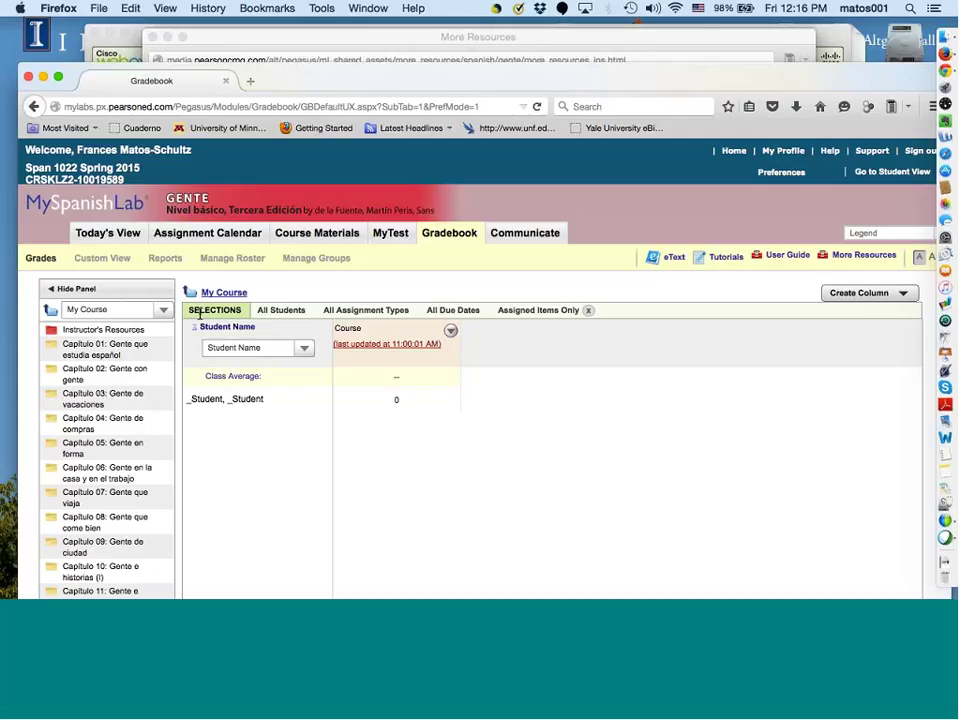
pyautogui.click(231, 331)
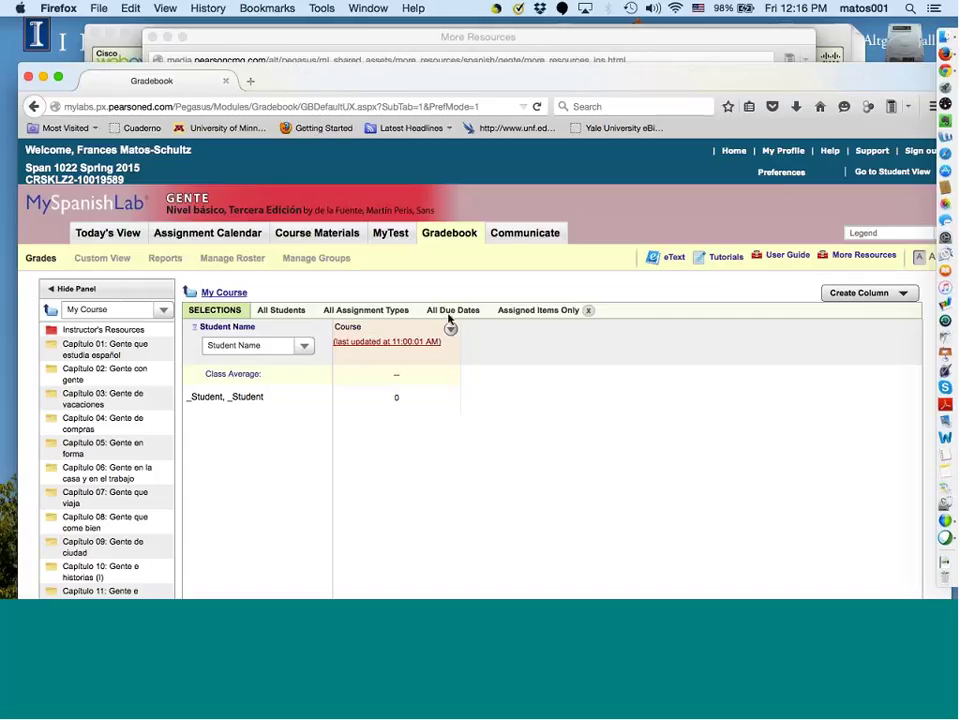
# - Open the Capítulo 02: Gente con gente gradebook folder, review its column and student display options, and return to My Course
pyautogui.scroll(-2, 326, 474)
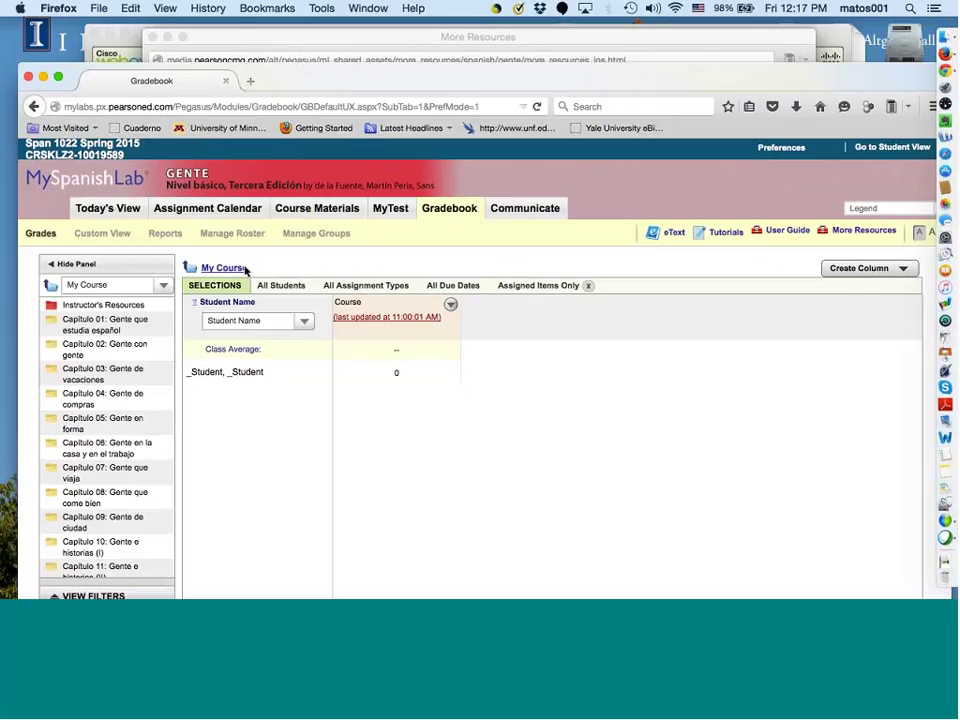
pyautogui.click(126, 348)
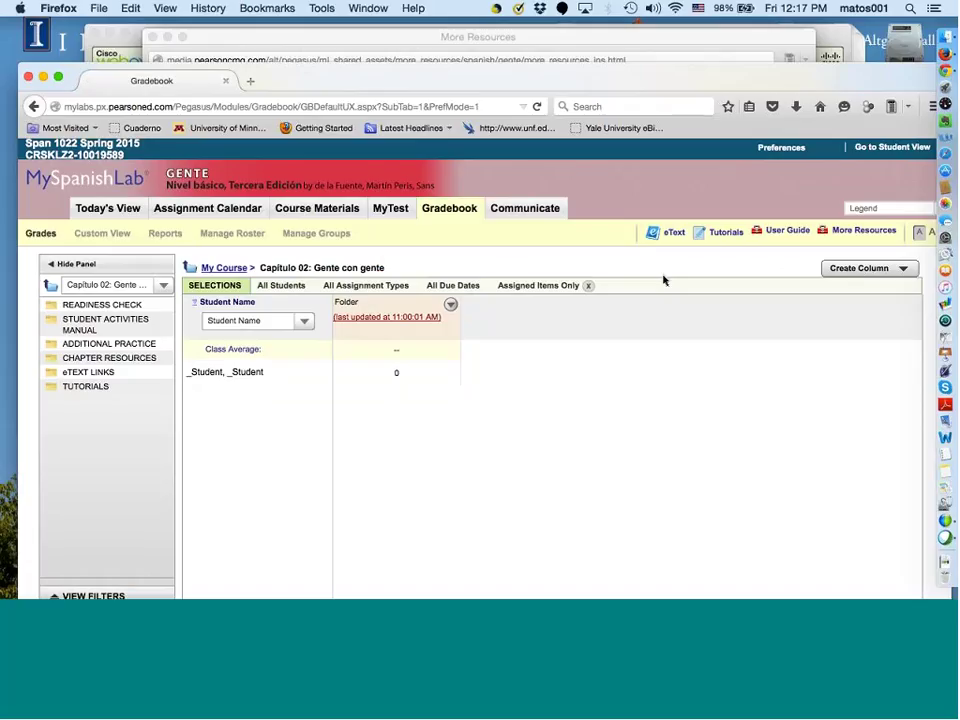
pyautogui.click(451, 307)
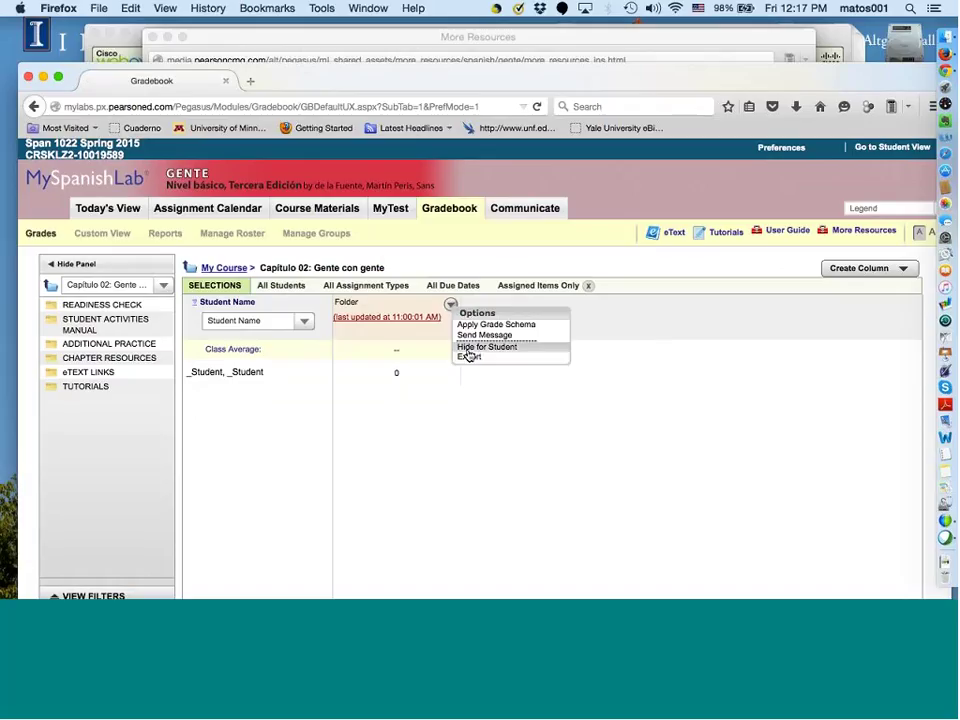
pyautogui.click(488, 448)
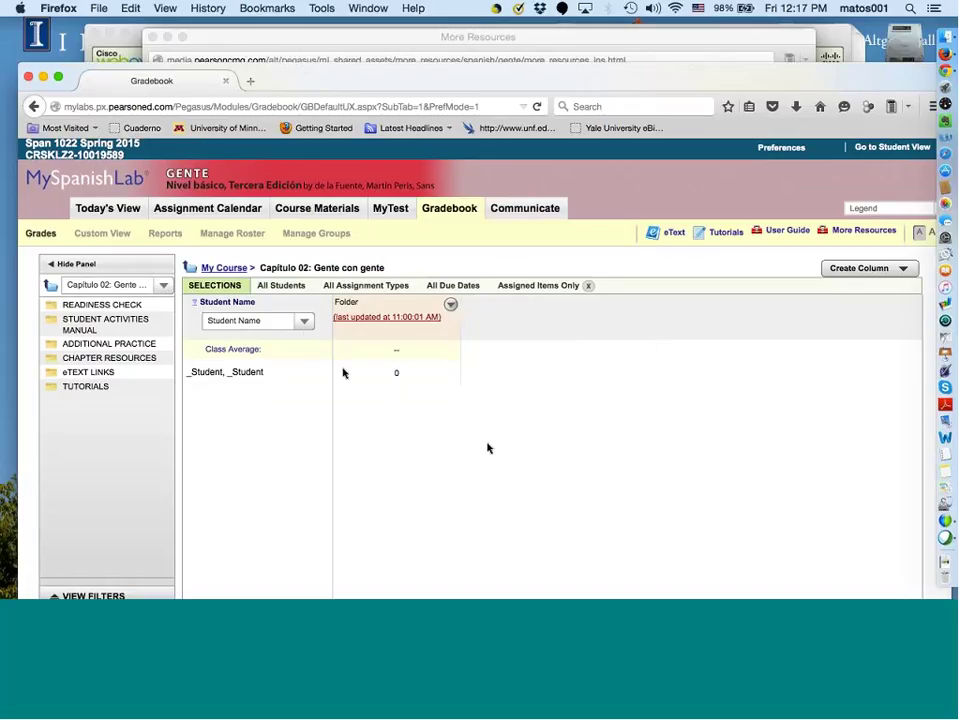
pyautogui.click(304, 322)
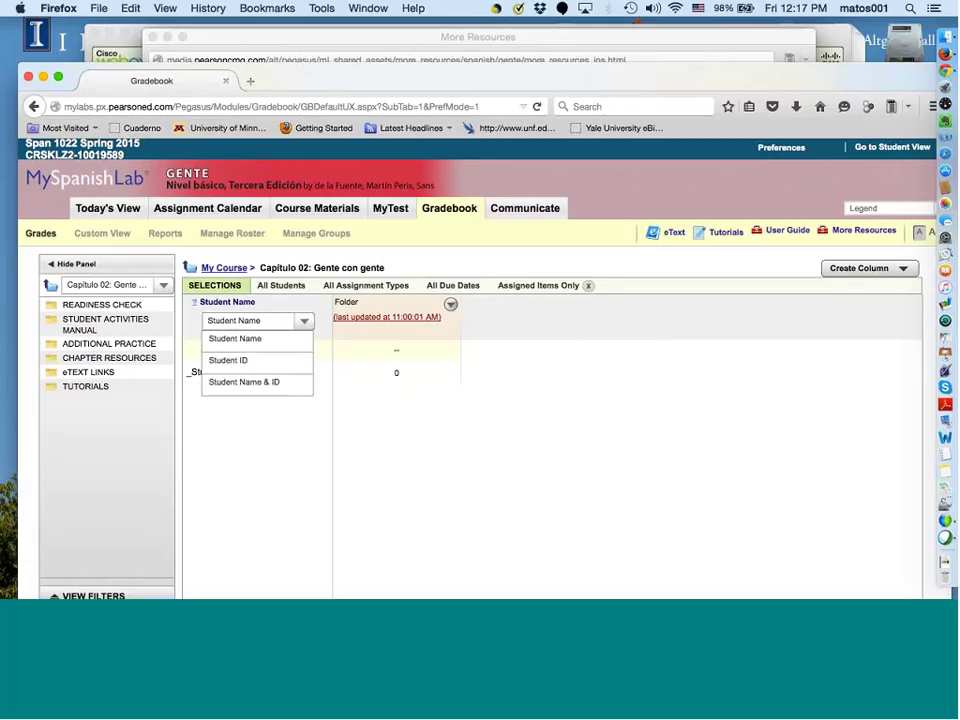
pyautogui.click(304, 322)
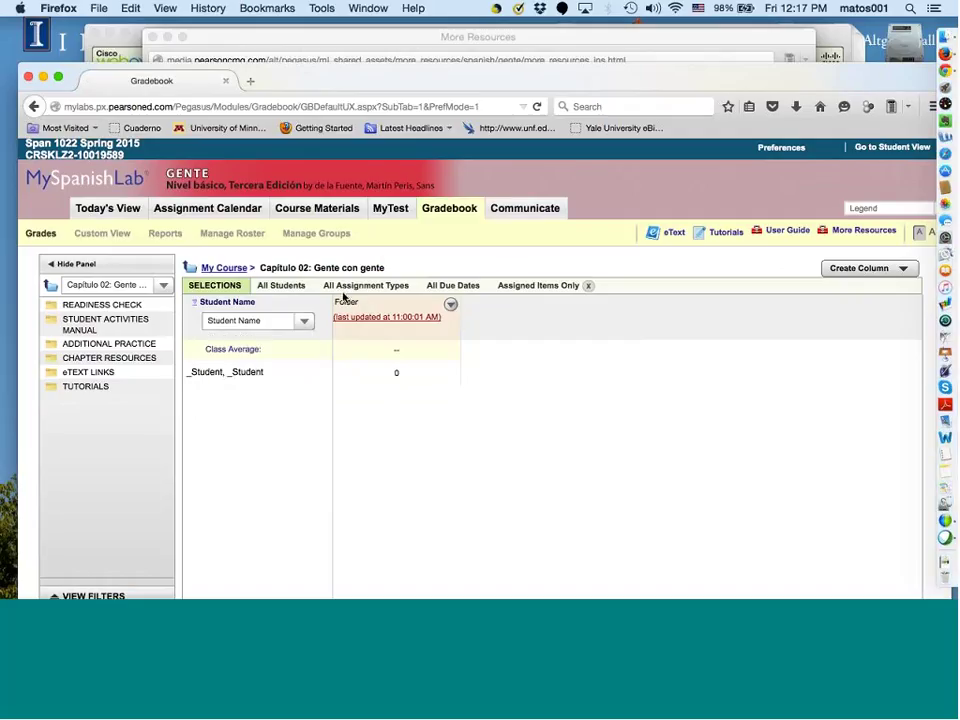
pyautogui.click(226, 268)
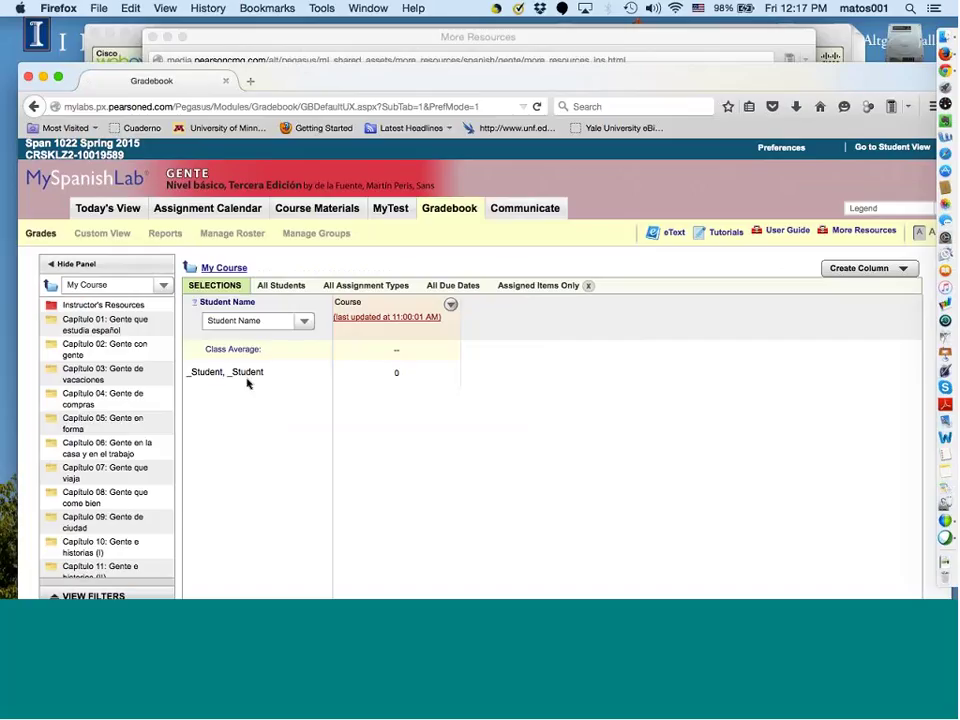
# - View the form for creating a Numeric gradebook column and close it without saving
pyautogui.click(907, 271)
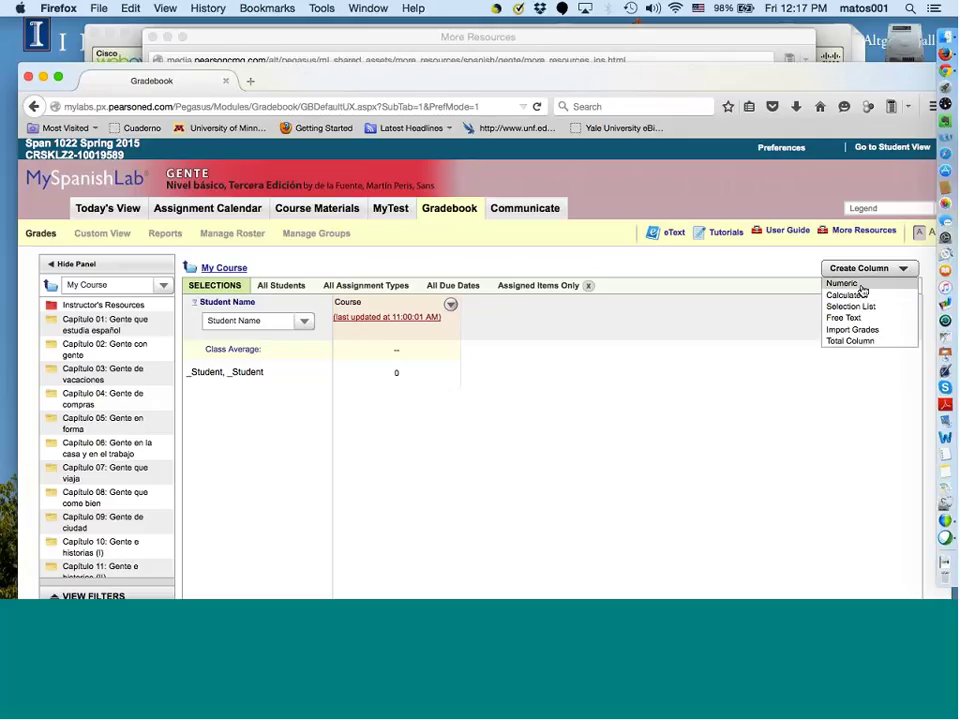
pyautogui.click(861, 286)
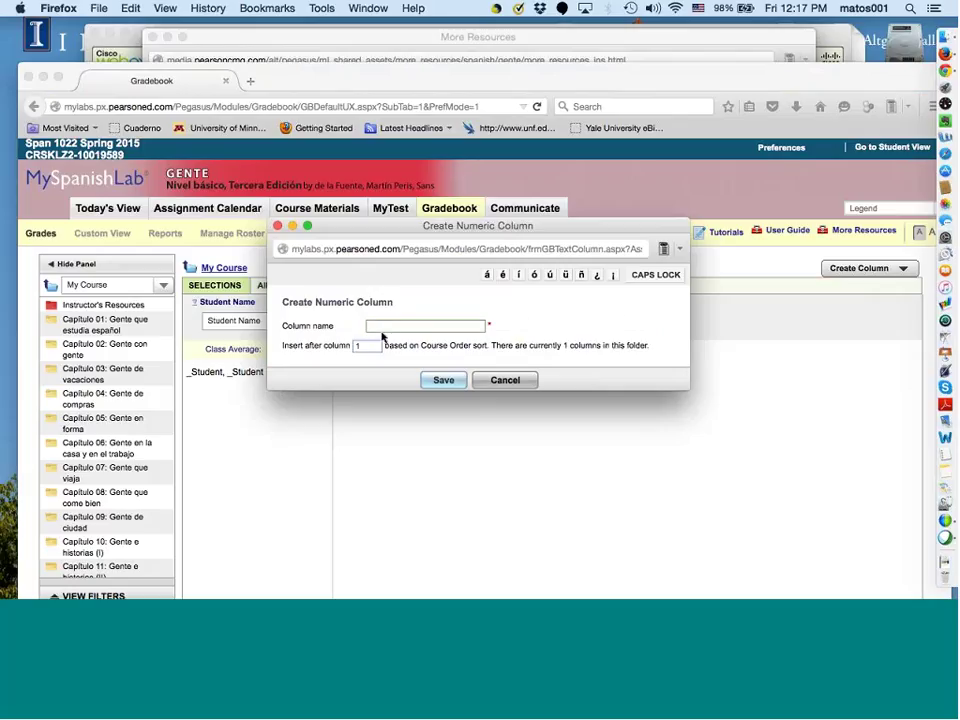
pyautogui.click(368, 325)
pyautogui.click(278, 226)
# - View the form for creating a Free Text gradebook column and close it without saving
pyautogui.click(868, 268)
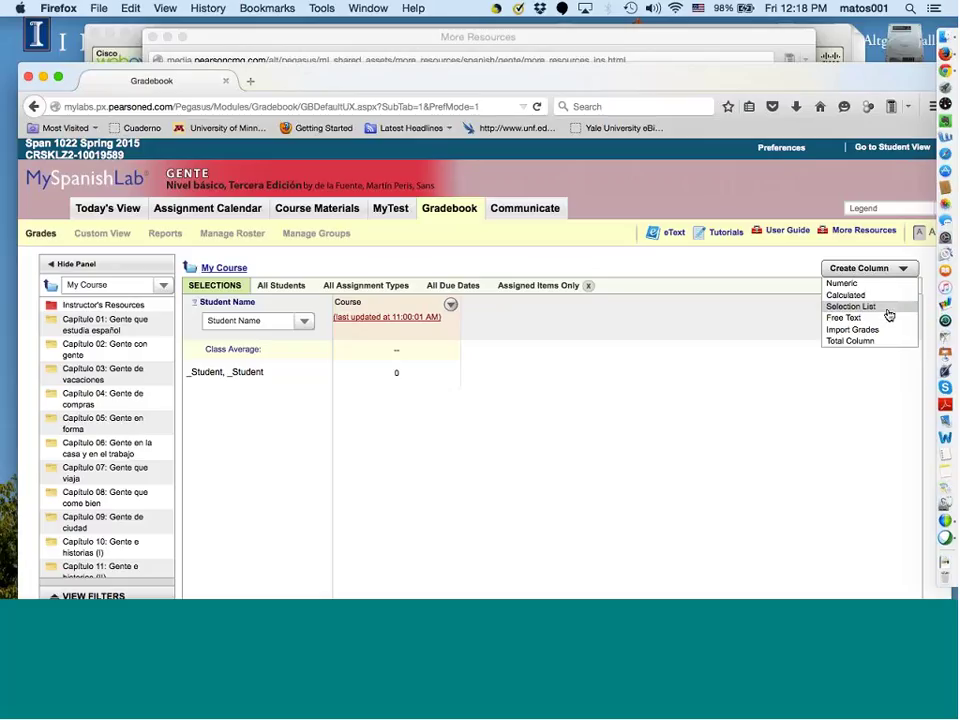
pyautogui.click(889, 319)
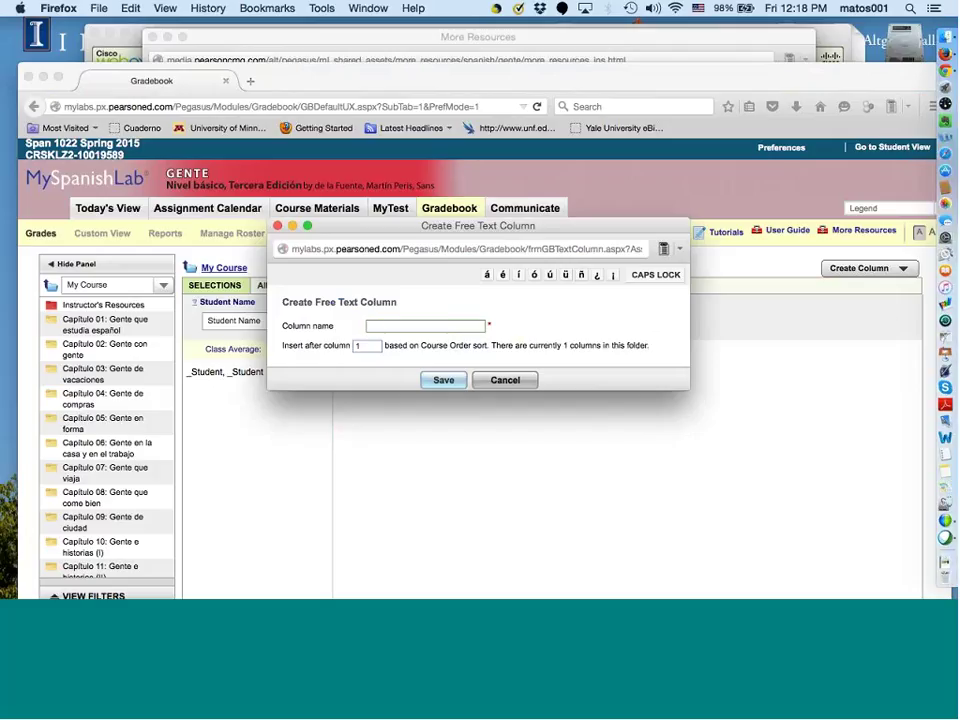
pyautogui.click(278, 226)
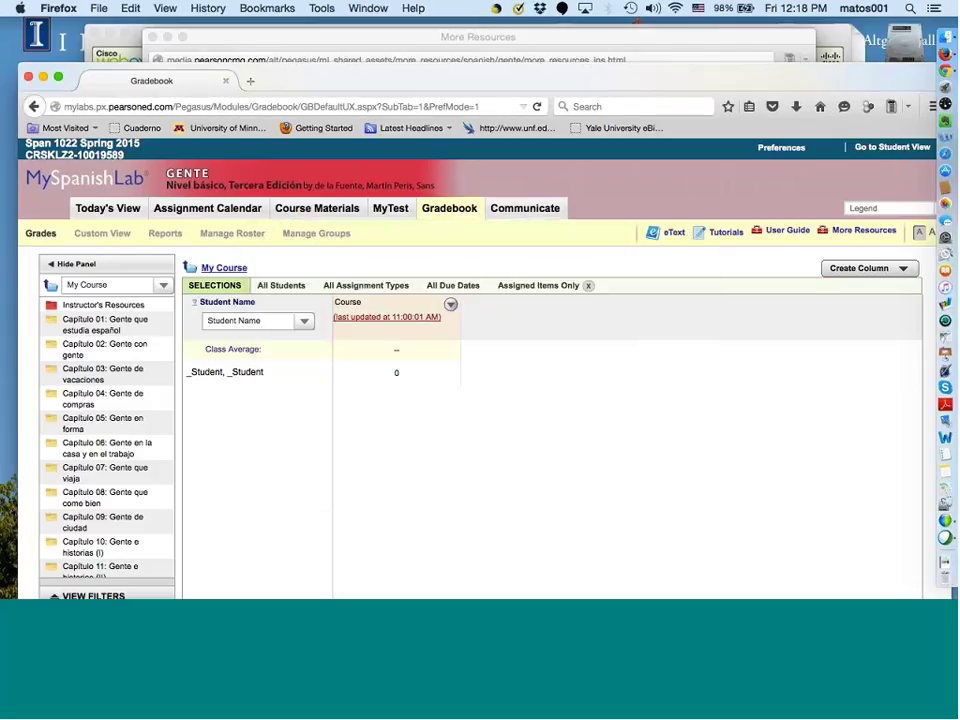
# - View the form for creating a Total Column in the gradebook and close it without saving
pyautogui.click(900, 268)
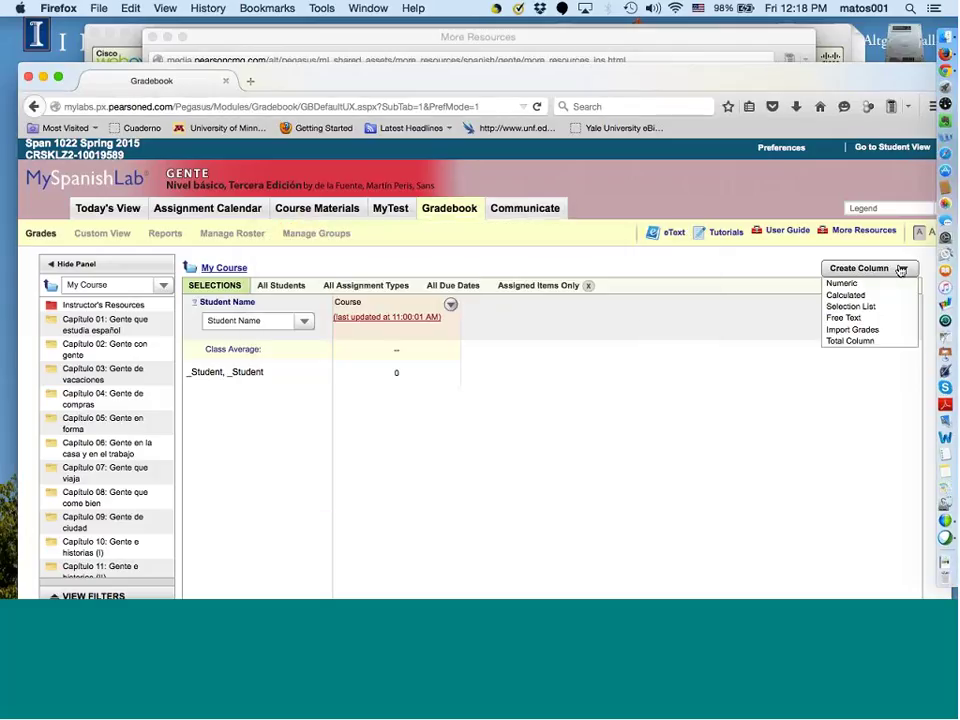
pyautogui.click(852, 341)
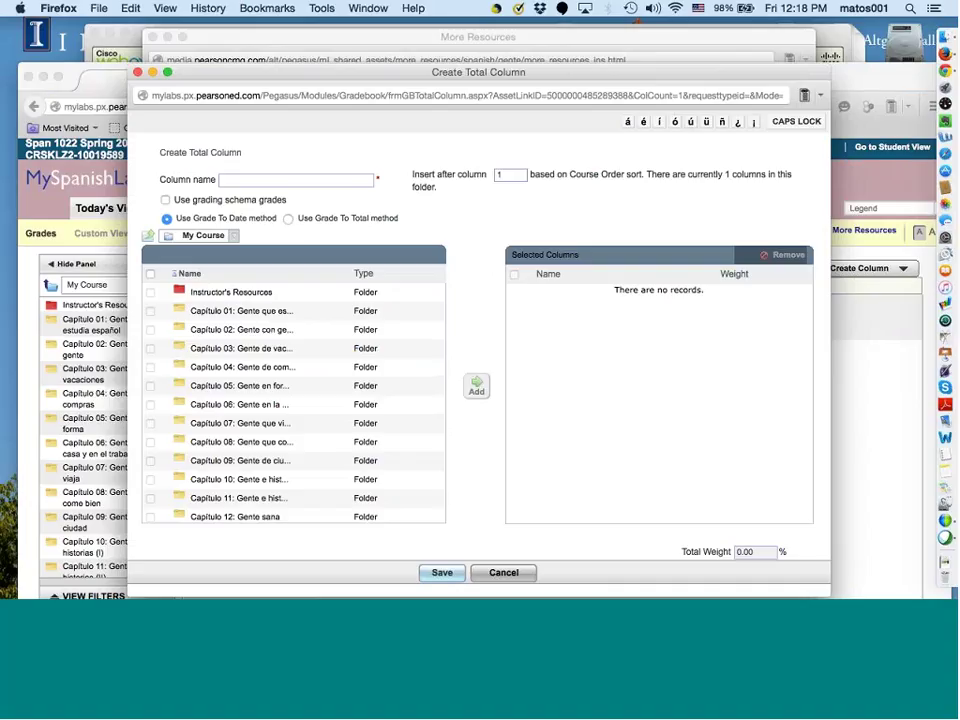
pyautogui.click(137, 73)
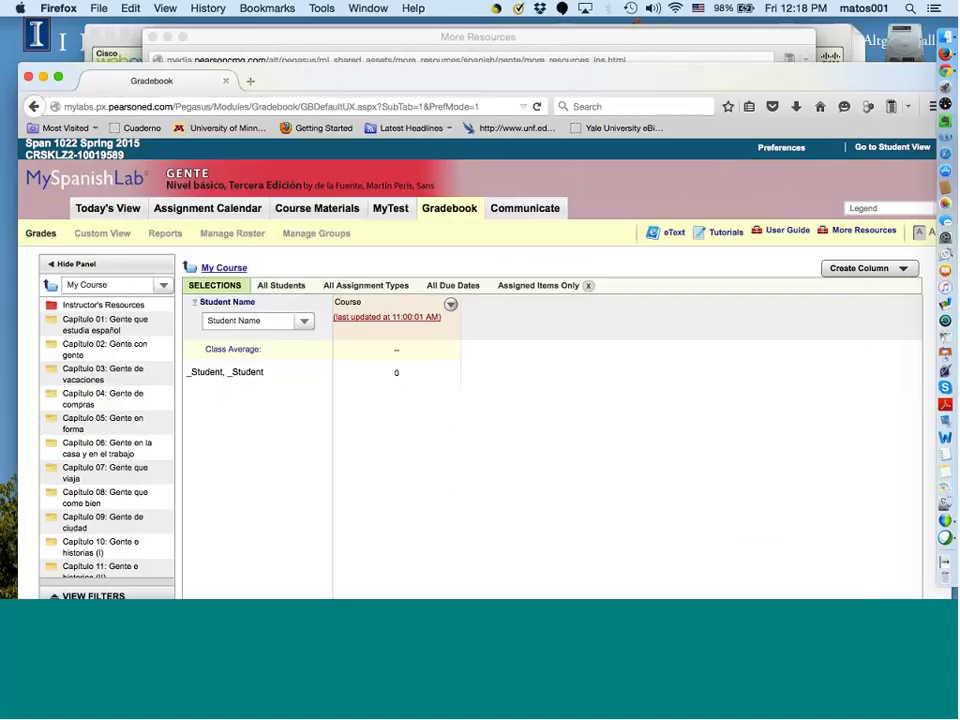
# - Open Manage Roster and filter the roster to show only Students
pyautogui.click(238, 236)
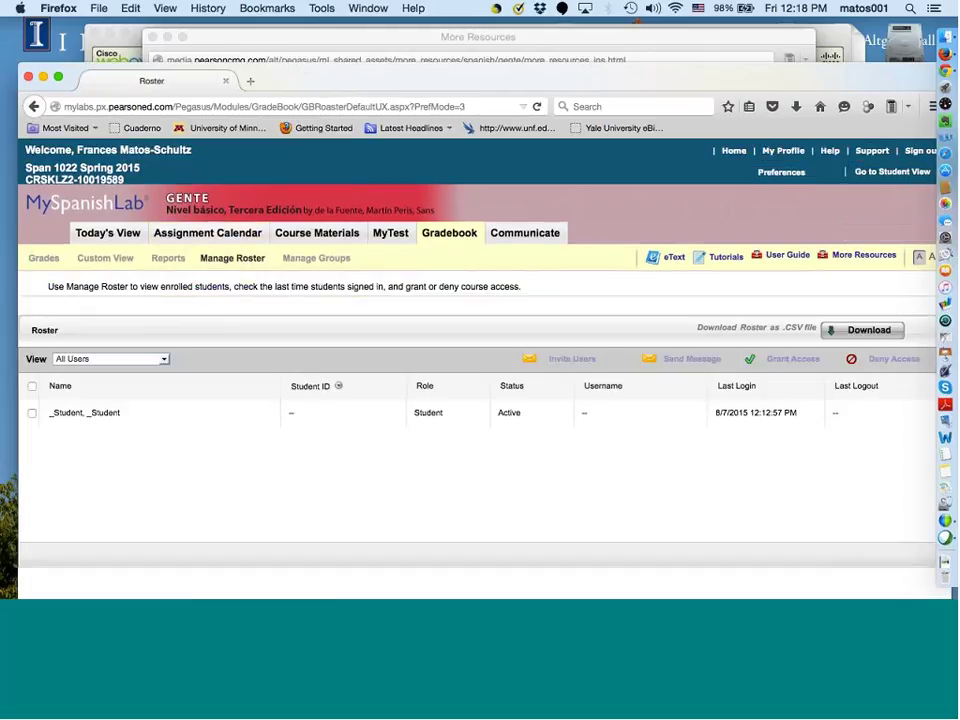
pyautogui.click(163, 360)
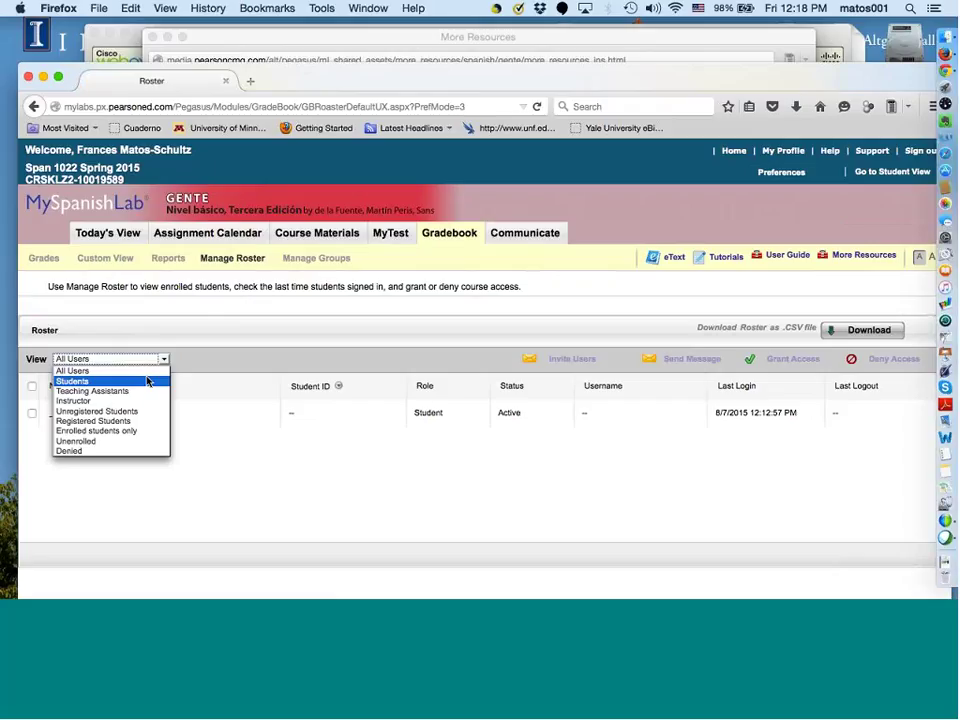
pyautogui.click(146, 381)
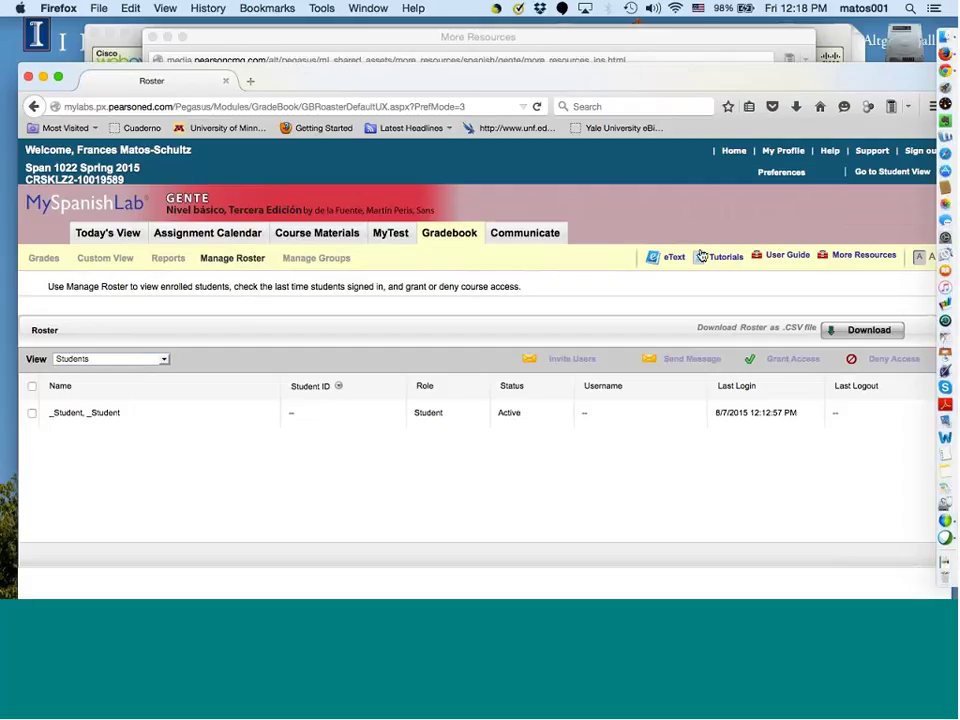
# - Return to the Gradebook grades, review the time zone and localization settings in My Profile, and close the profile
pyautogui.click(463, 240)
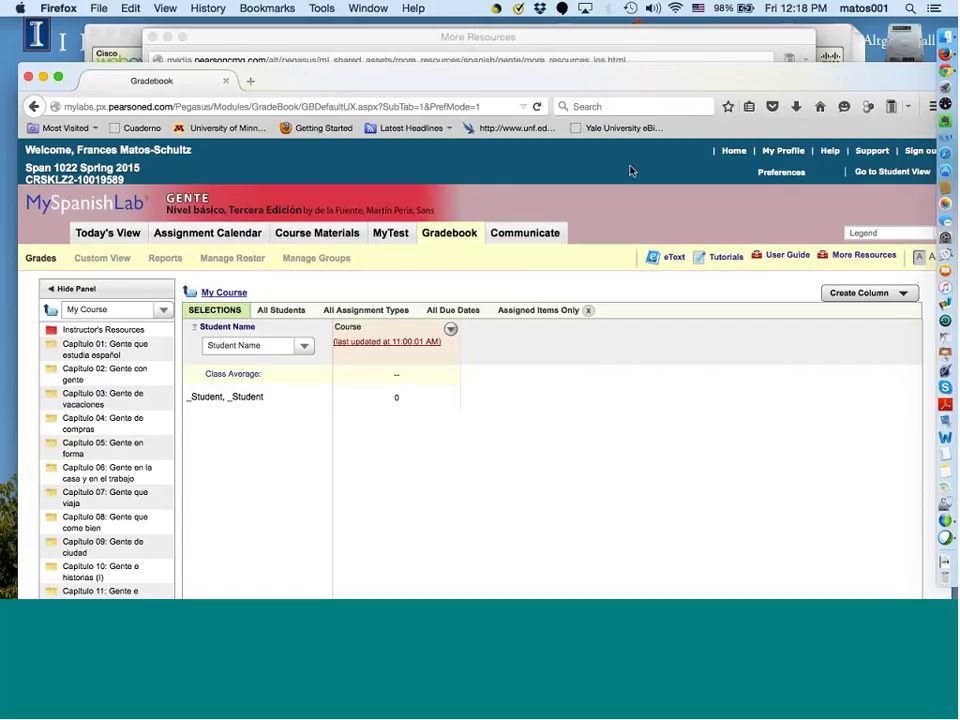
pyautogui.click(775, 157)
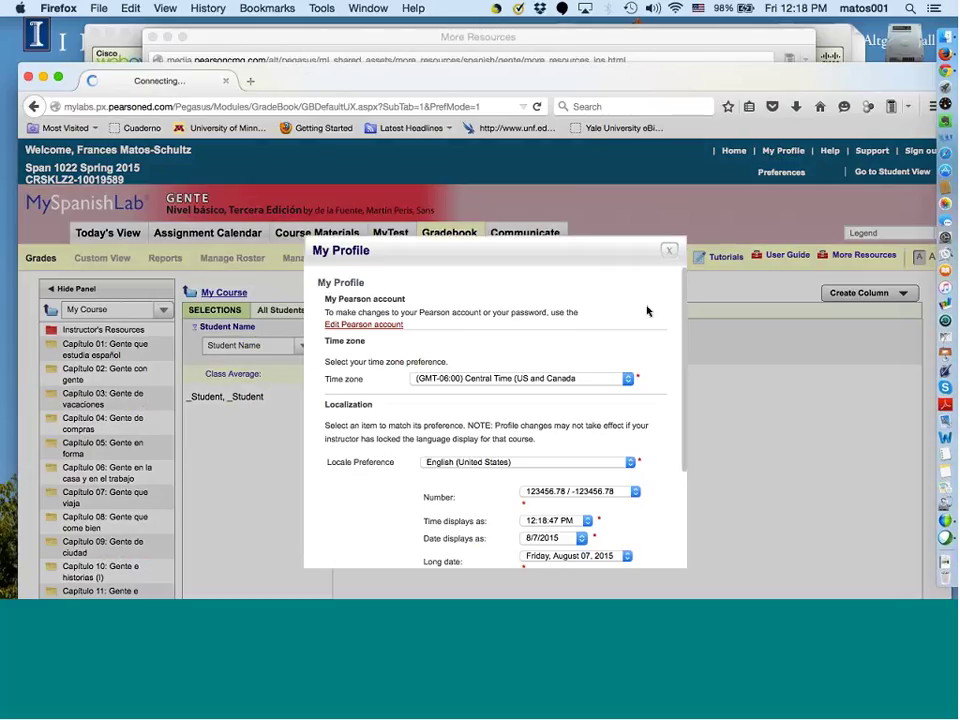
pyautogui.scroll(-5, 544, 439)
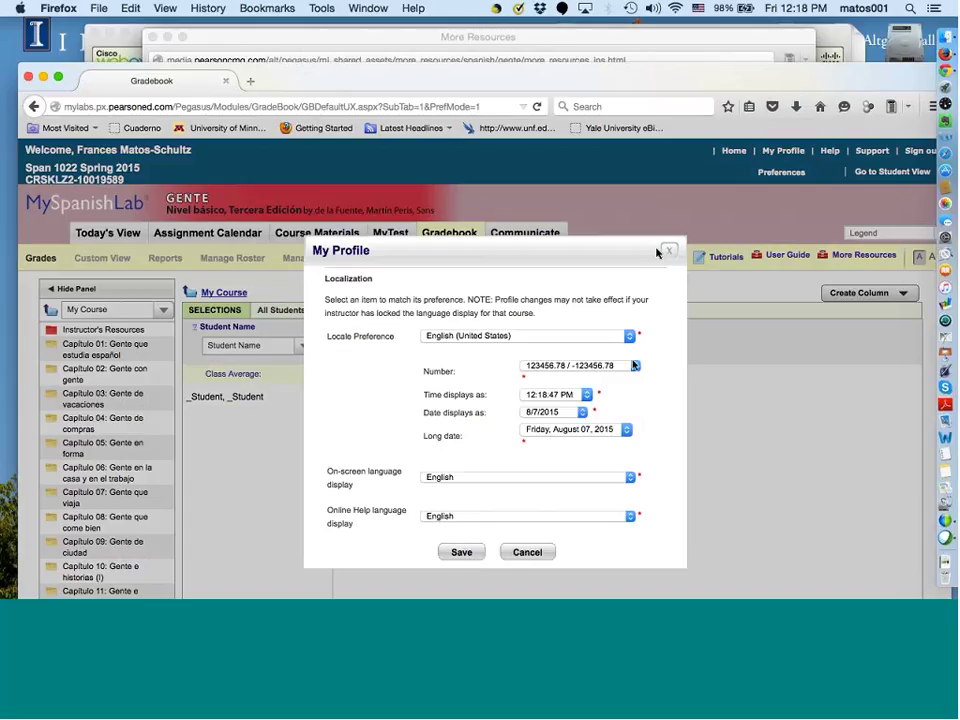
pyautogui.click(665, 252)
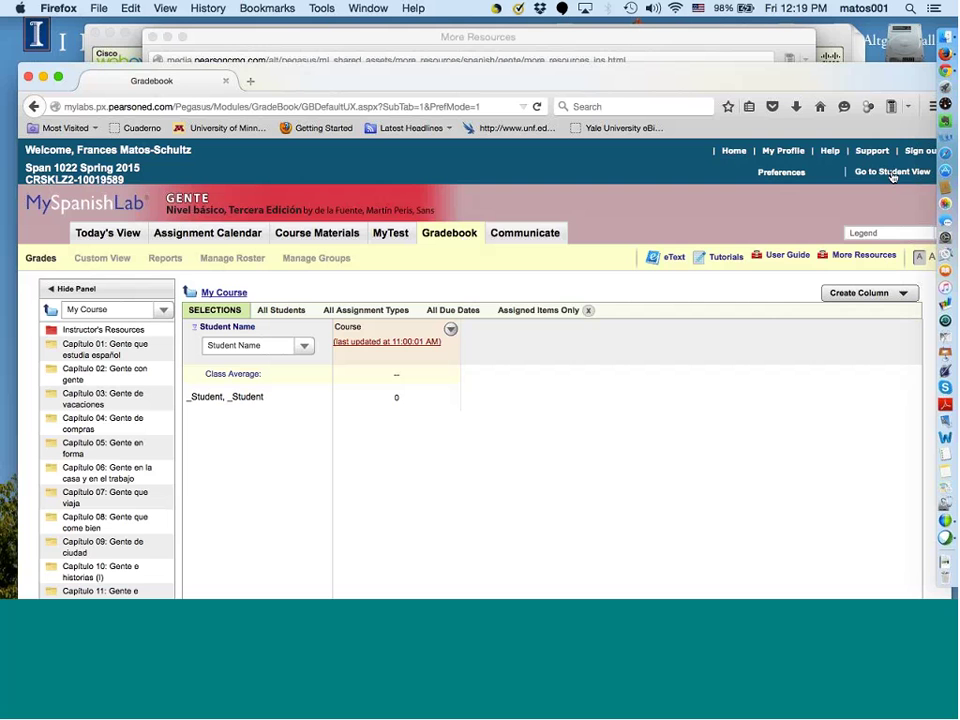
# - Leave the course for the Gente 3e Program Administration home and browse the list of templates
pyautogui.click(734, 153)
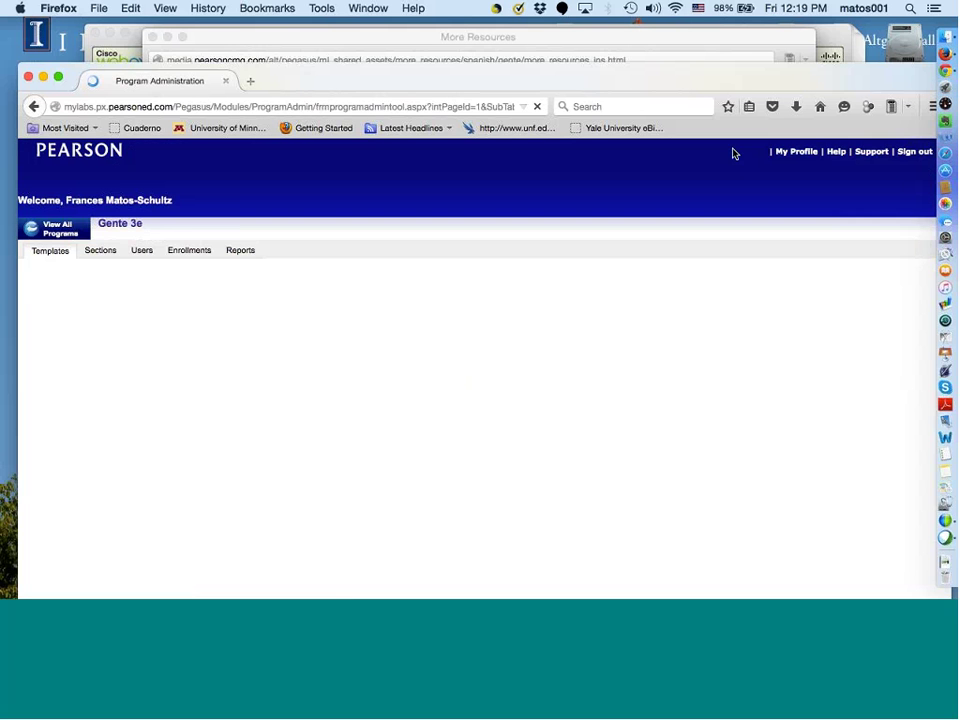
pyautogui.scroll(-3, 566, 437)
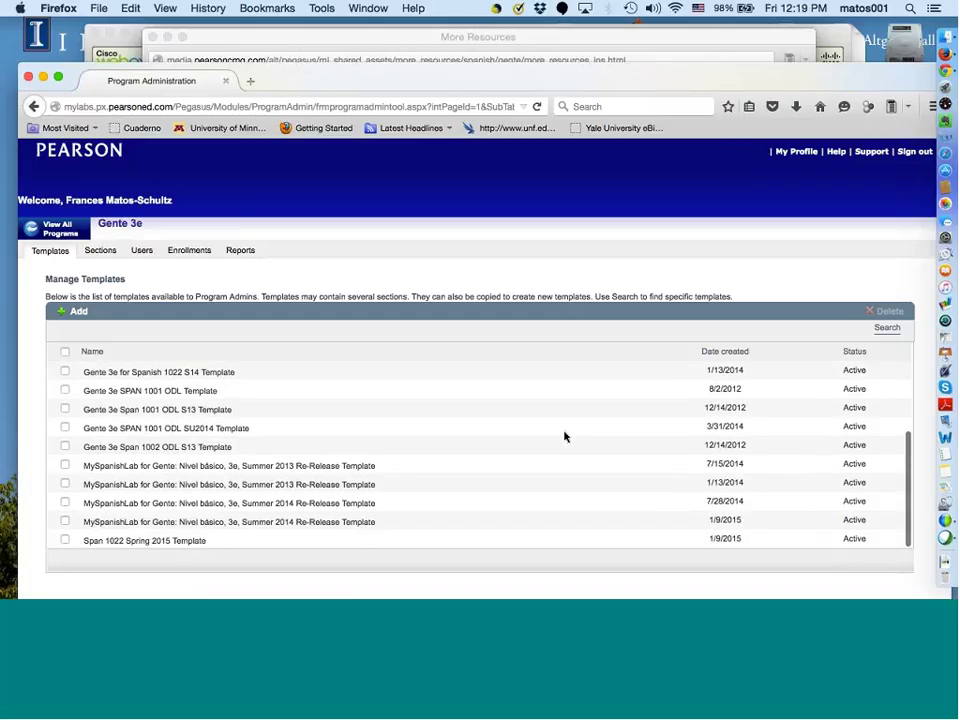
# - Open the Span 1022 Spring 2015 Template from the template list and look over its Today's View
pyautogui.scroll(3, 566, 437)
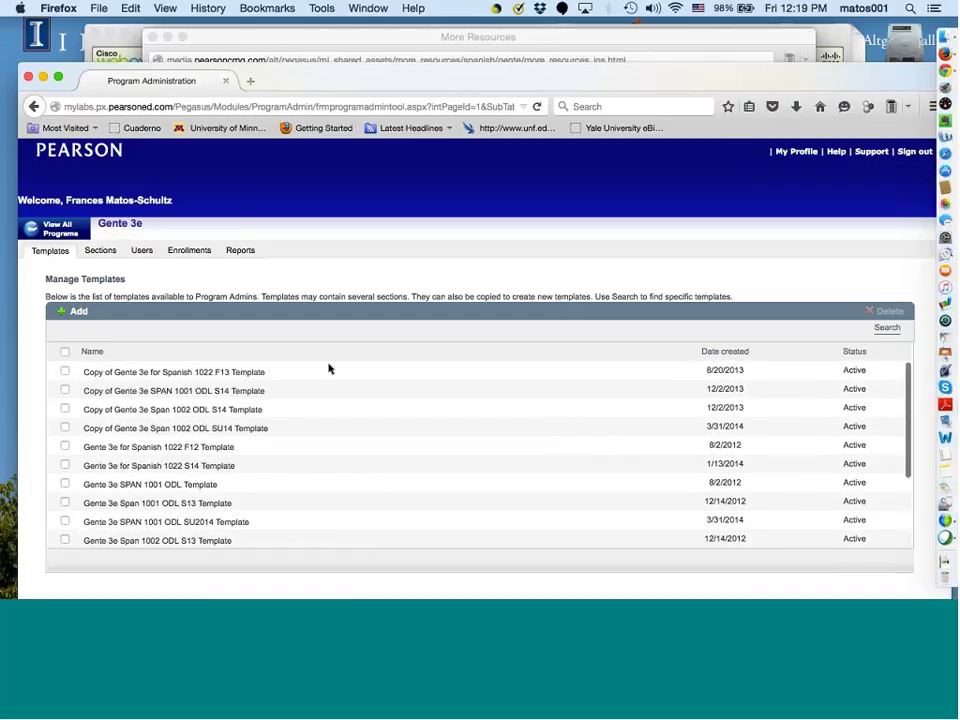
pyautogui.scroll(-3, 328, 369)
pyautogui.click(157, 543)
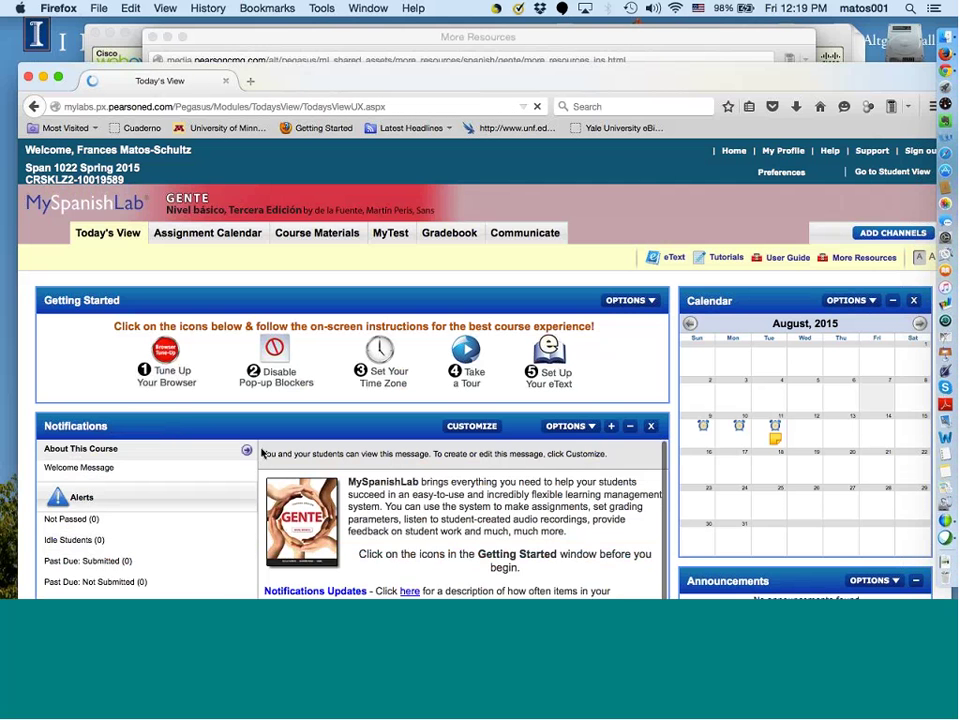
pyautogui.scroll(-5, 264, 454)
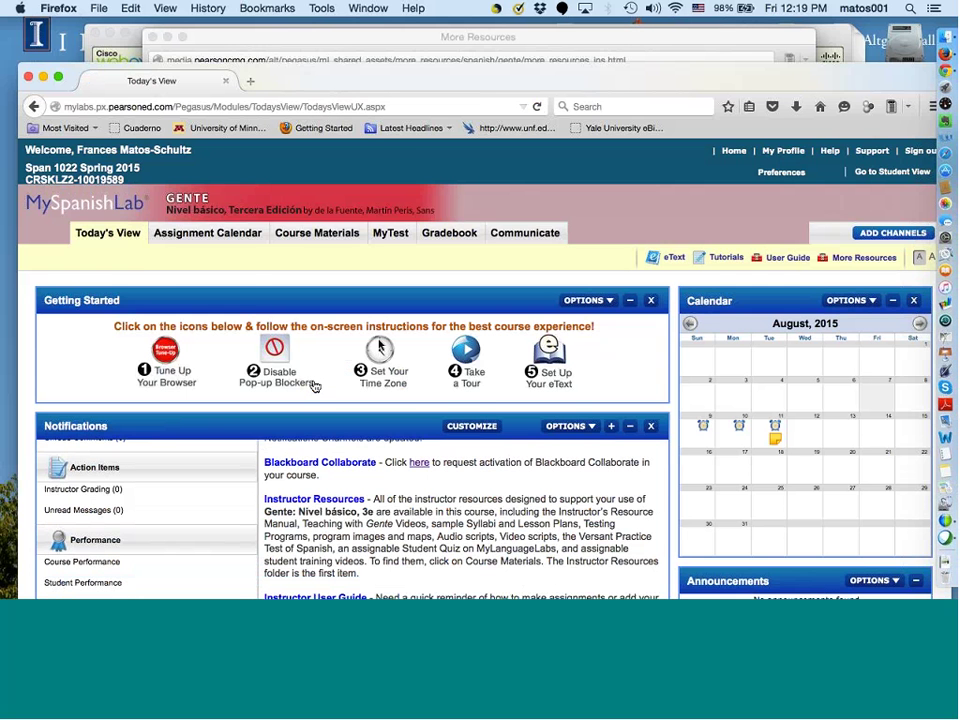
pyautogui.scroll(-5, 531, 450)
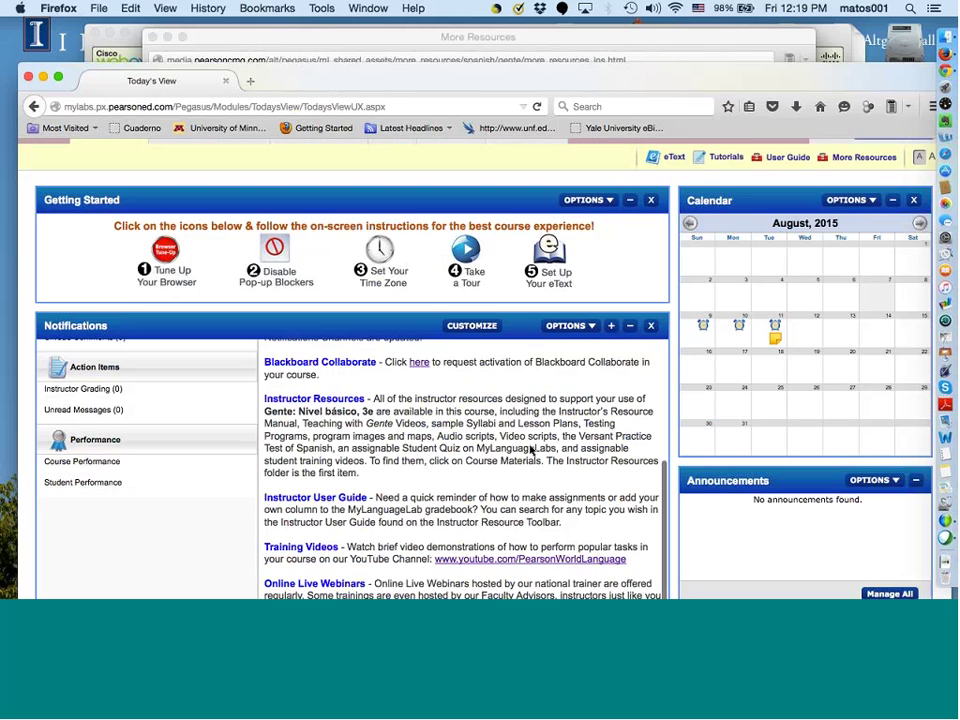
pyautogui.scroll(5, 531, 450)
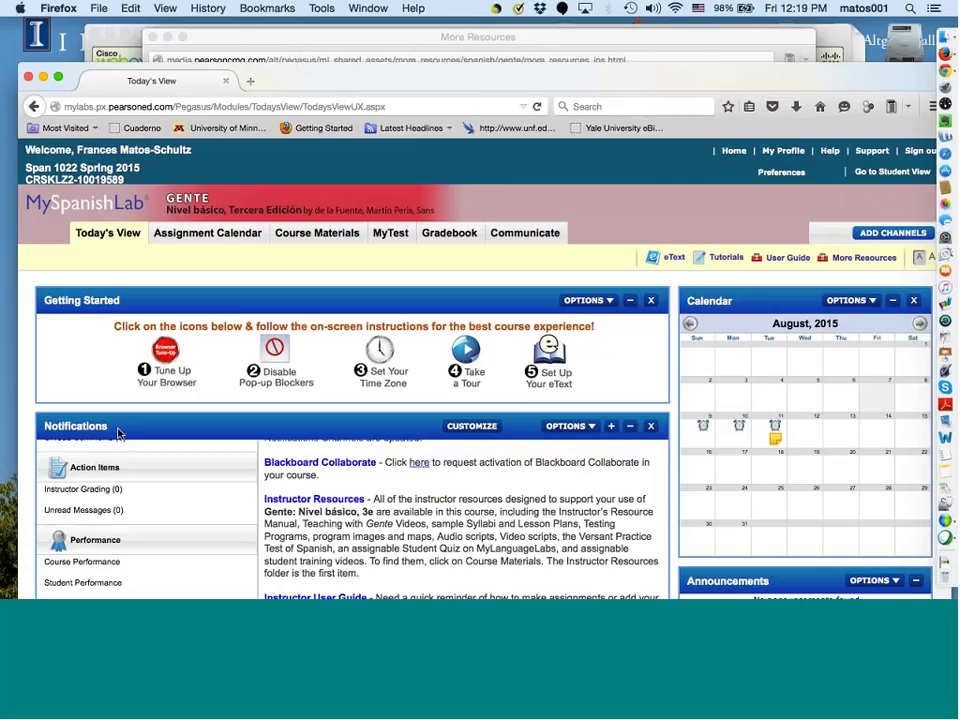
# - Review the welcome message and alert settings in Customize Notifications, keeping them as set, and save and close
pyautogui.click(470, 427)
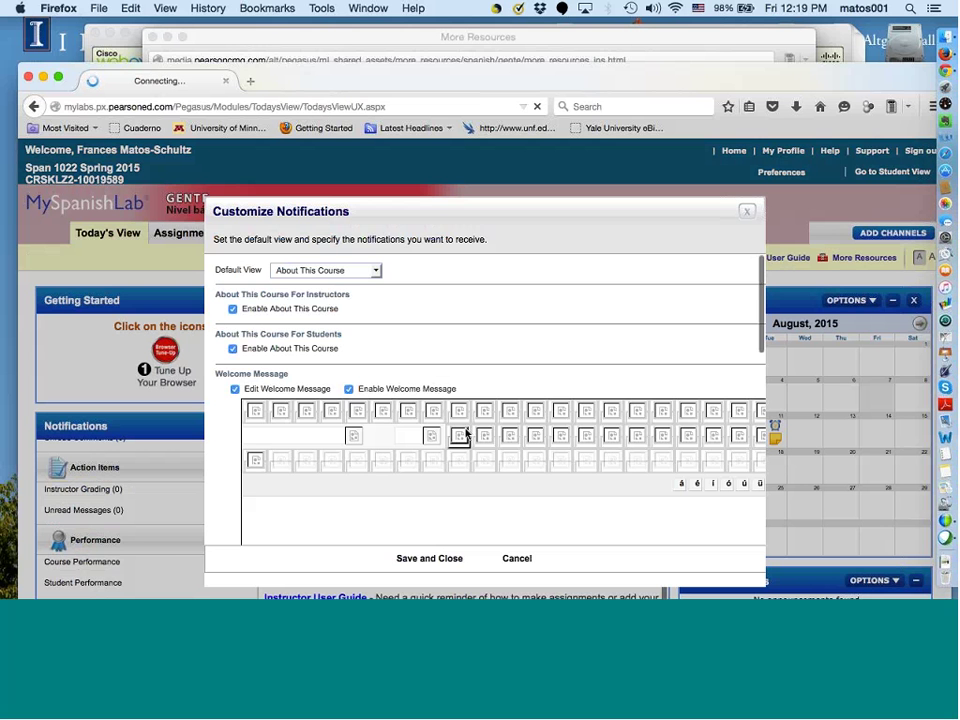
pyautogui.scroll(-5, 399, 466)
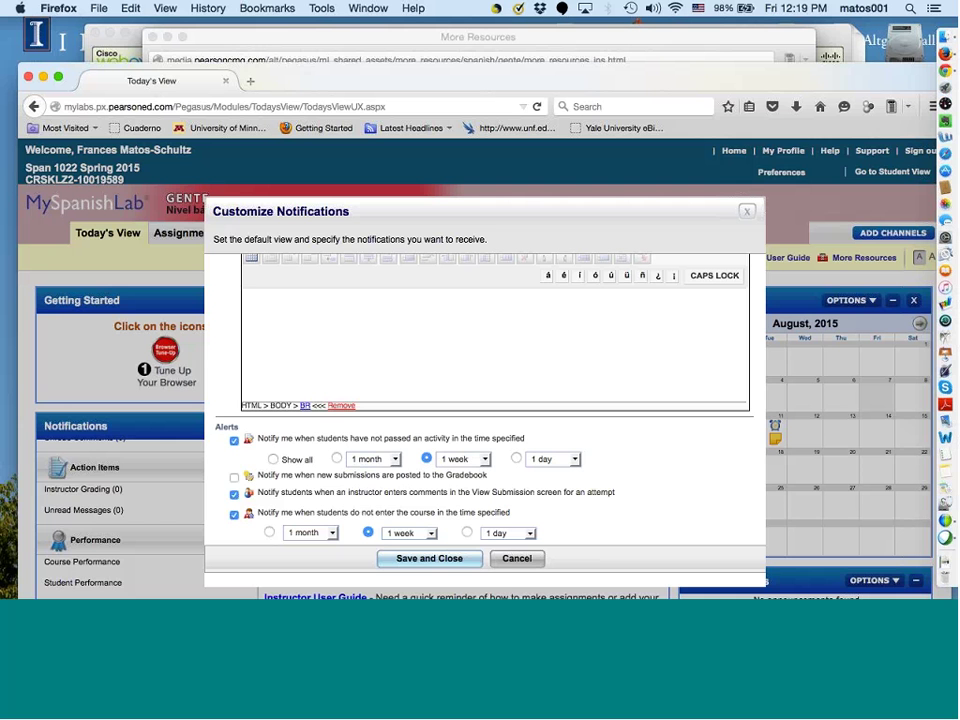
pyautogui.click(454, 562)
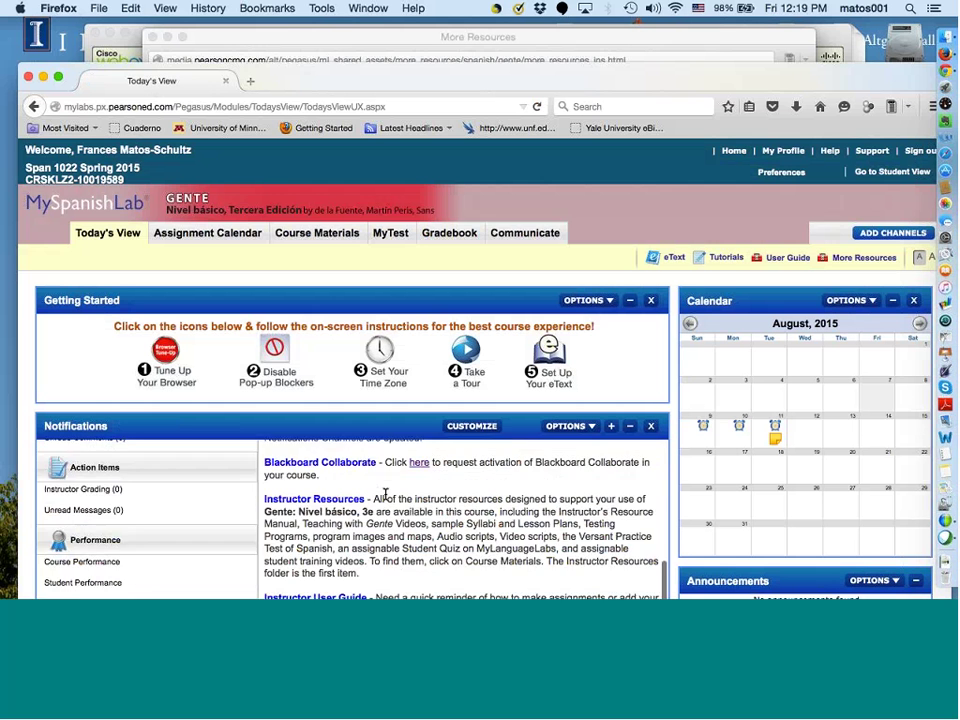
# - Read through the Notifications messages, performance items, calendar and announcements in Today's View
pyautogui.scroll(2, 385, 494)
pyautogui.scroll(-3, 385, 494)
pyautogui.moveTo(490, 88); pyautogui.dragTo(484, 47)
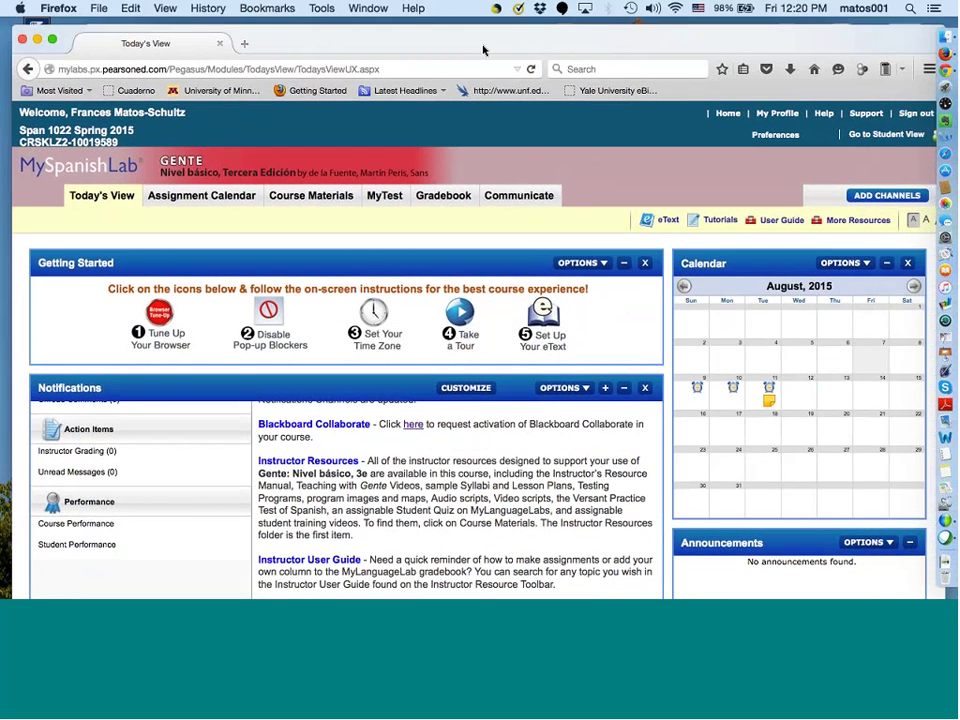
pyautogui.scroll(-3, 188, 488)
pyautogui.scroll(-2, 188, 488)
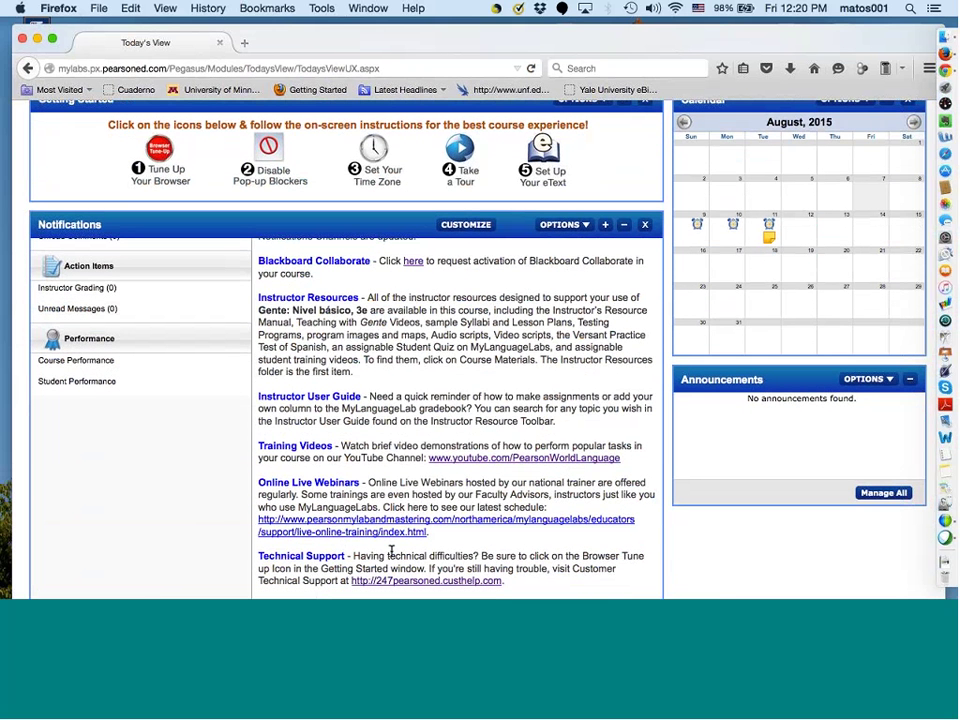
pyautogui.scroll(-1, 390, 552)
pyautogui.scroll(5, 390, 551)
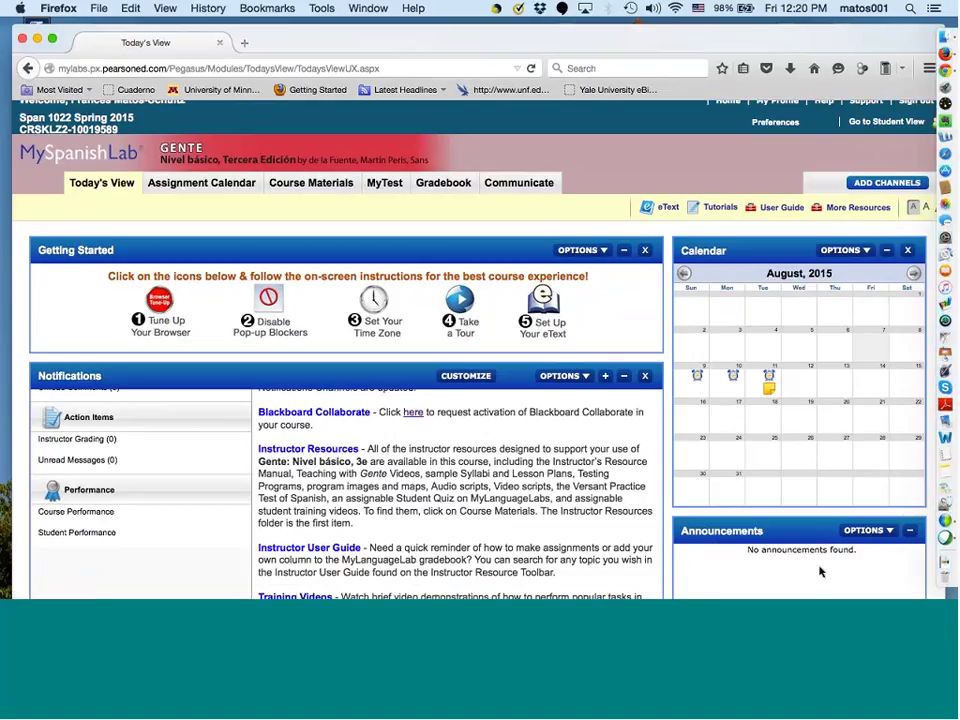
pyautogui.scroll(-2, 818, 570)
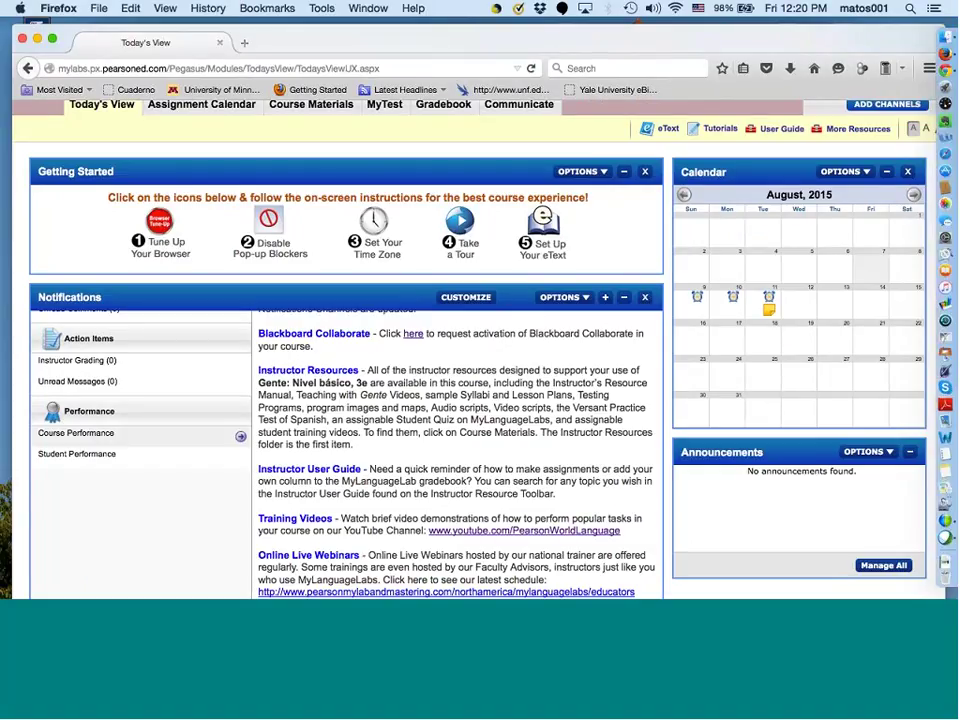
pyautogui.scroll(2, 201, 511)
pyautogui.scroll(5, 201, 511)
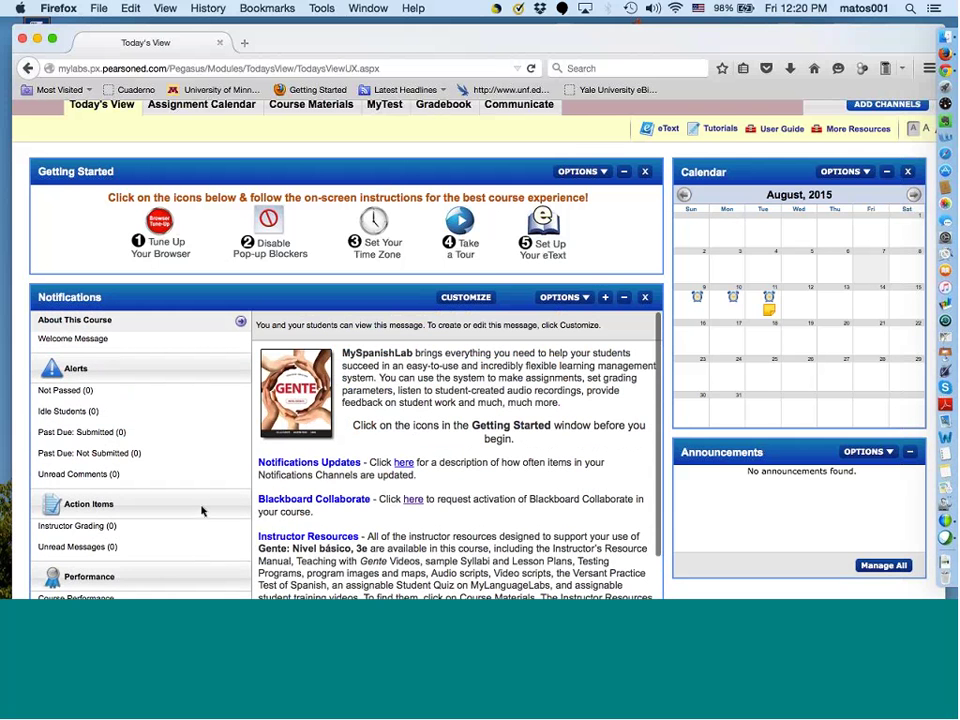
pyautogui.scroll(4, 369, 157)
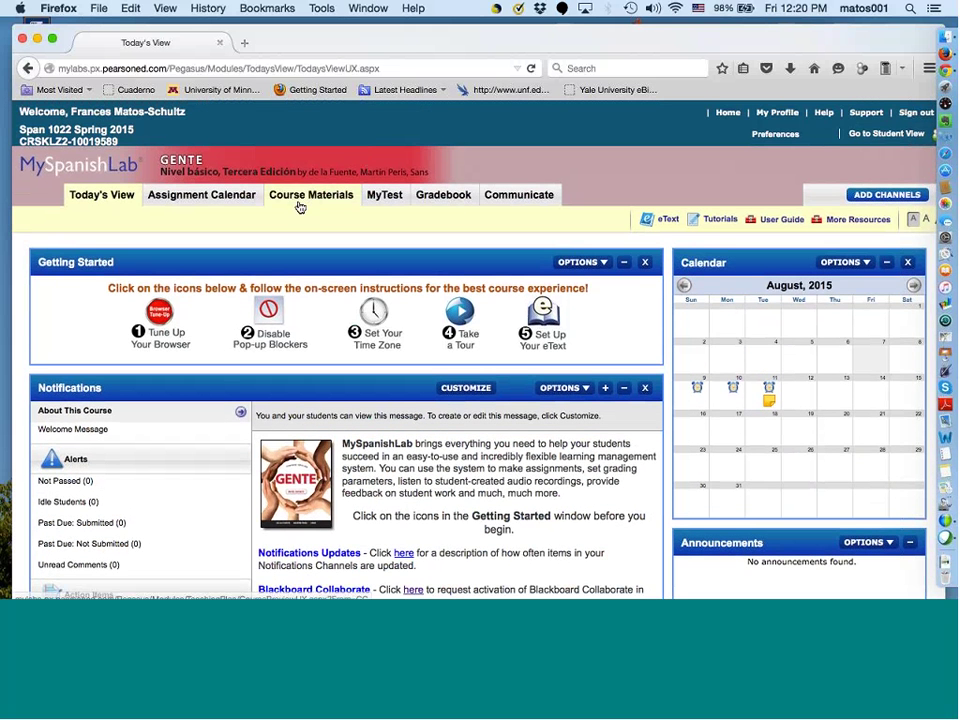
# - Open the course Preferences and review the General feature settings
pyautogui.click(771, 141)
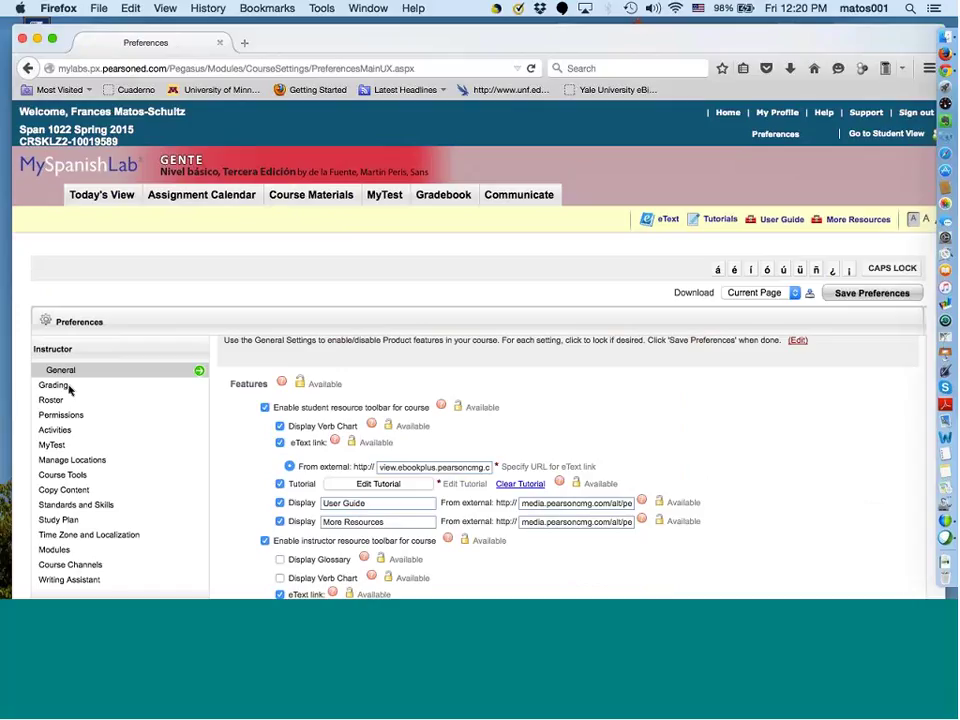
pyautogui.scroll(-5, 273, 500)
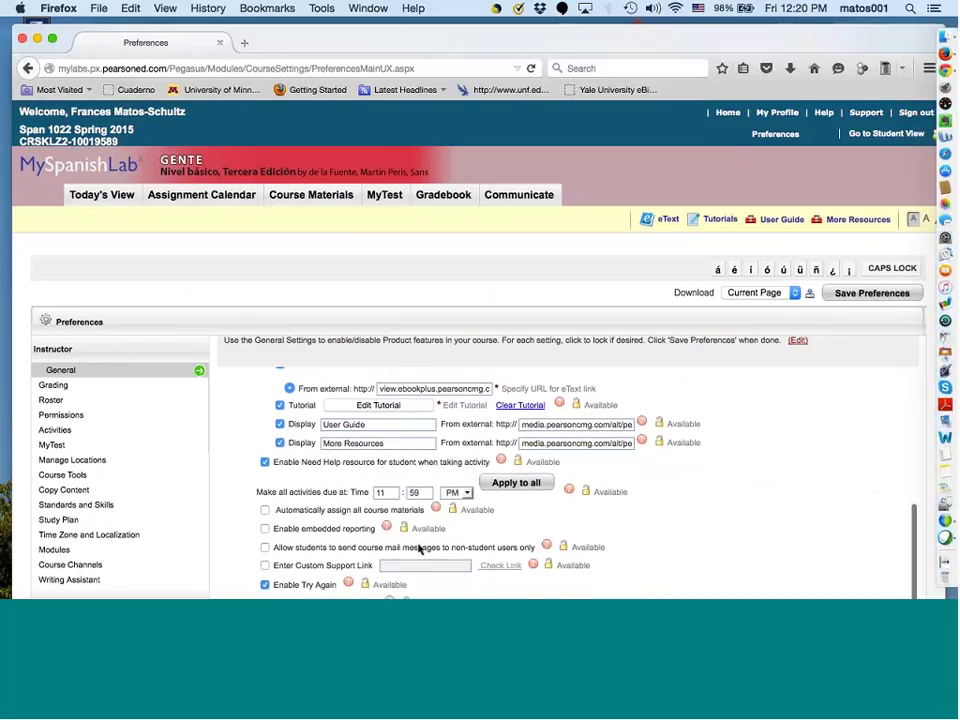
pyautogui.scroll(-4, 733, 480)
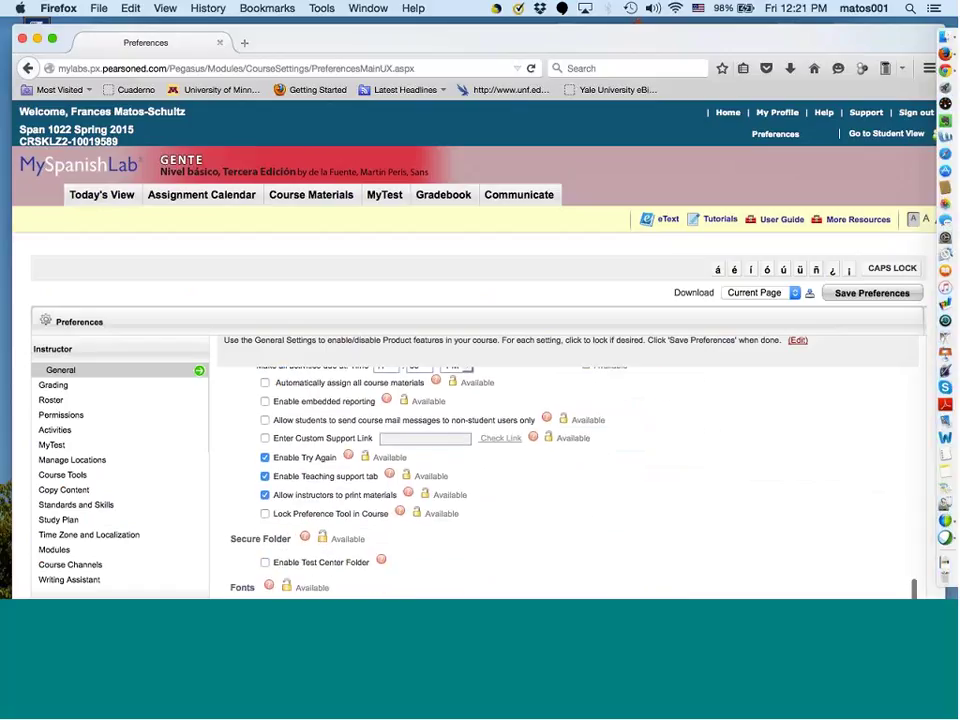
pyautogui.scroll(-5, 467, 400)
pyautogui.scroll(6, 467, 390)
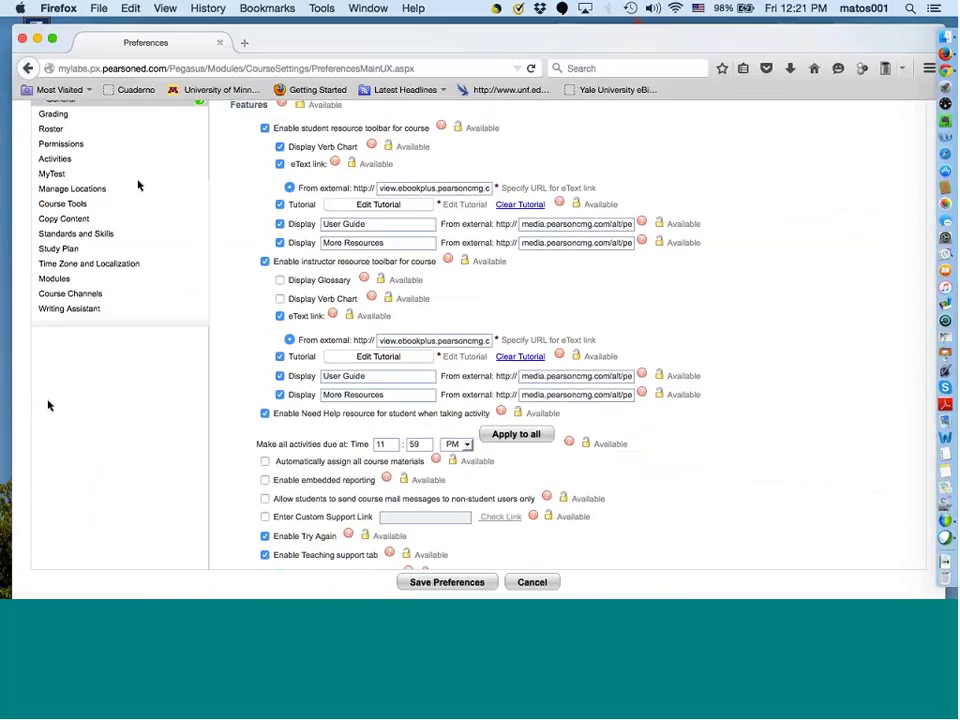
# - Return to Today's View and look over the About This Course message in Notifications
pyautogui.press('super+Left')
pyautogui.scroll(-2, 108, 341)
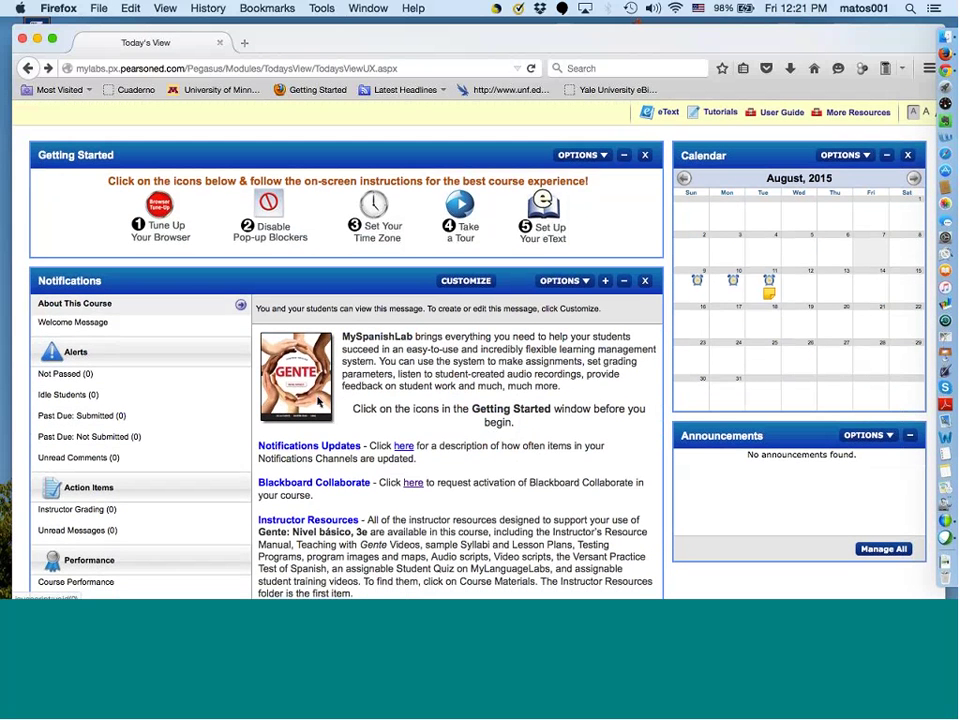
pyautogui.scroll(-2, 321, 398)
pyautogui.scroll(3, 604, 312)
pyautogui.scroll(-3, 381, 439)
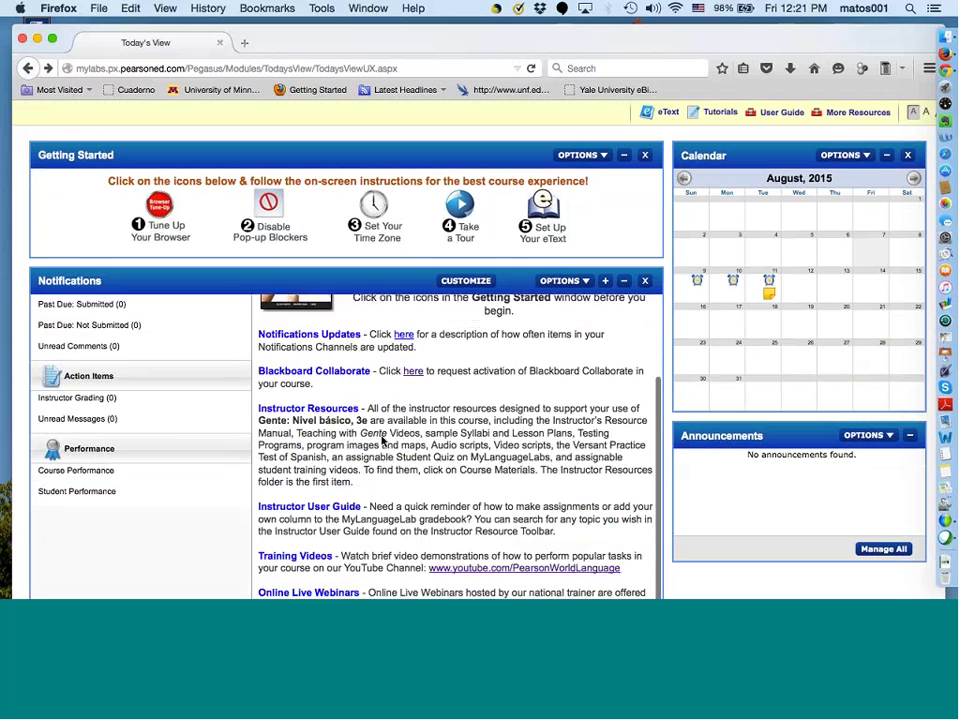
pyautogui.scroll(3, 381, 439)
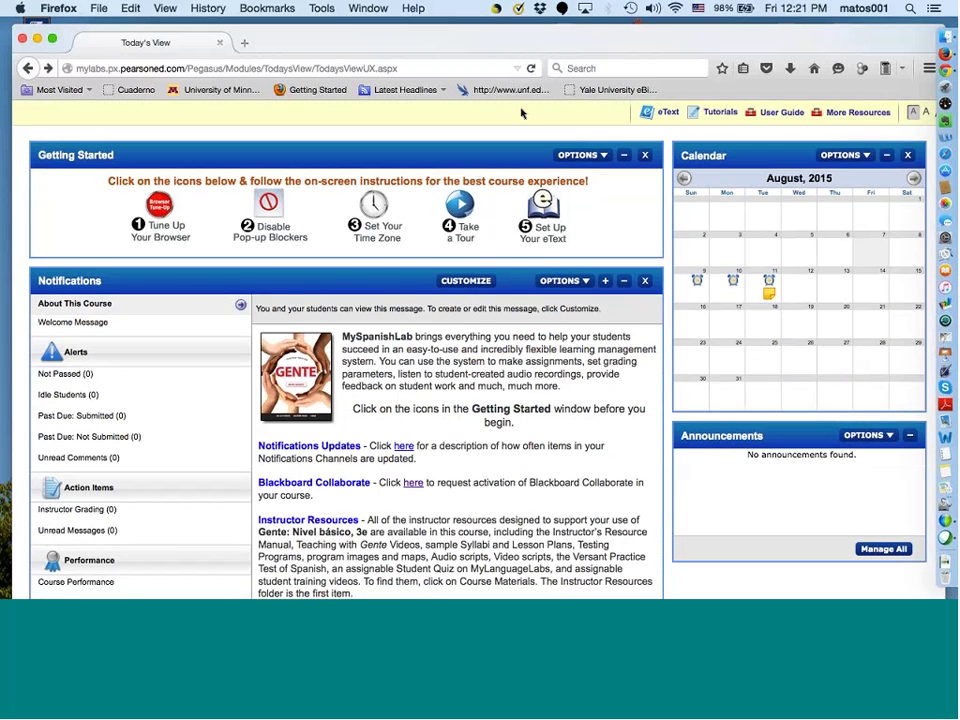
# - Close the More Resources window behind the course and move the course window back up the screen
pyautogui.moveTo(438, 43); pyautogui.dragTo(476, 184)
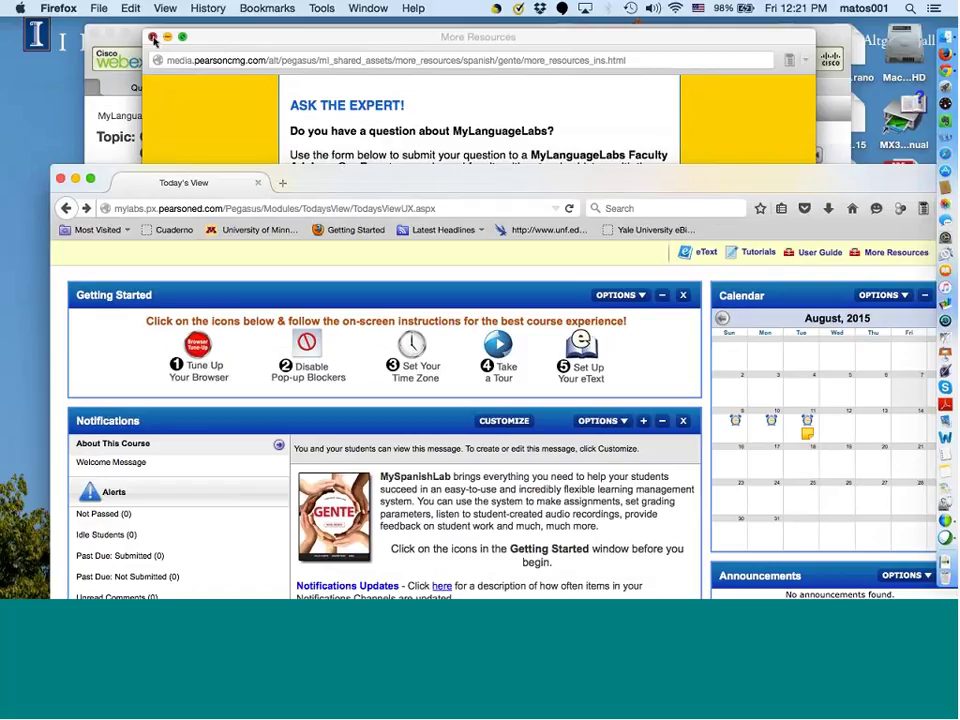
pyautogui.click(152, 37)
pyautogui.click(152, 37)
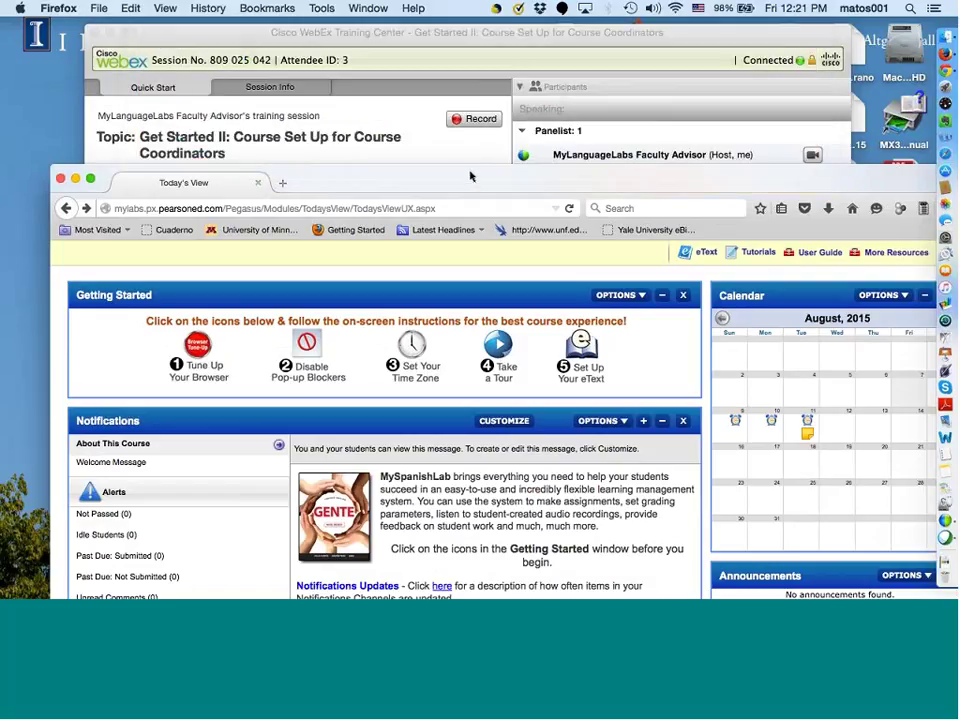
pyautogui.moveTo(471, 176); pyautogui.dragTo(422, 30)
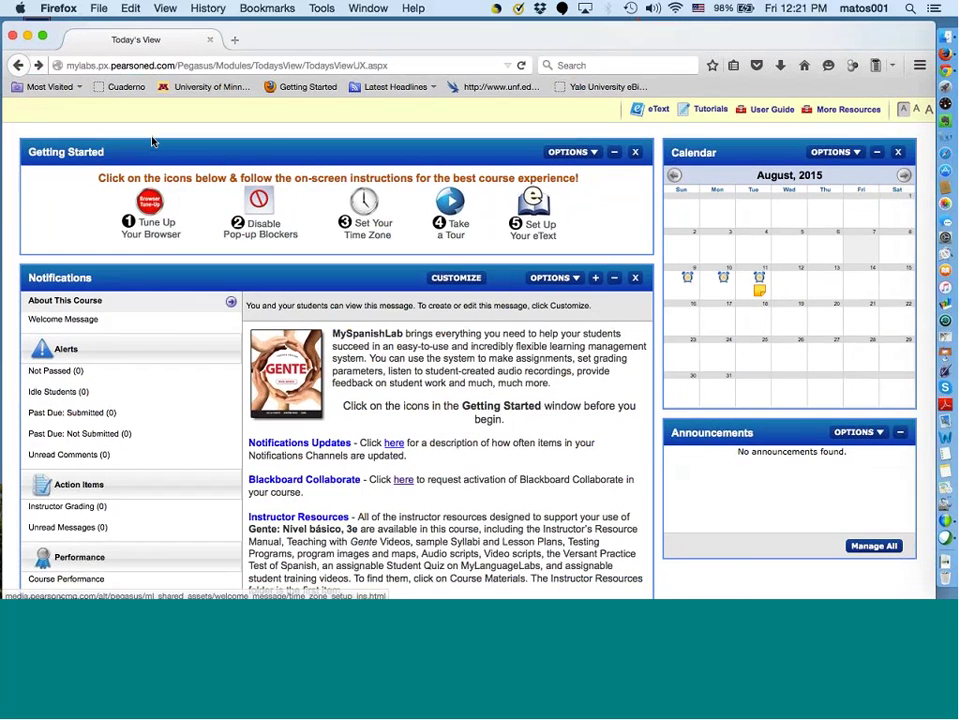
pyautogui.scroll(3, 587, 186)
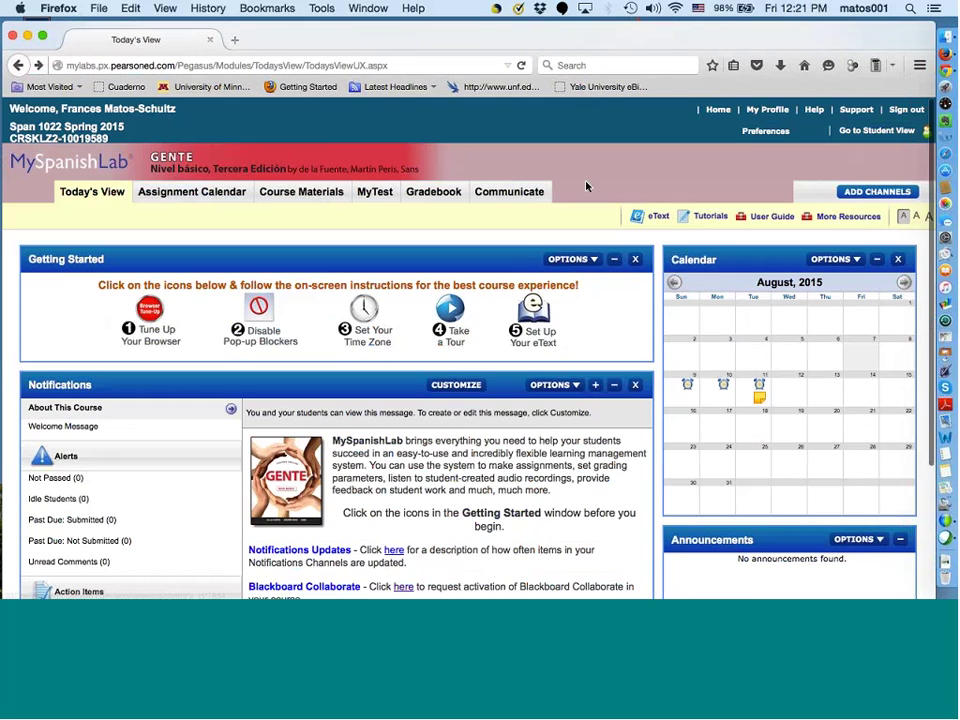
# - Review the General default preferences for the SAM Activity type in the course's Activities preferences and close them without saving
pyautogui.click(760, 131)
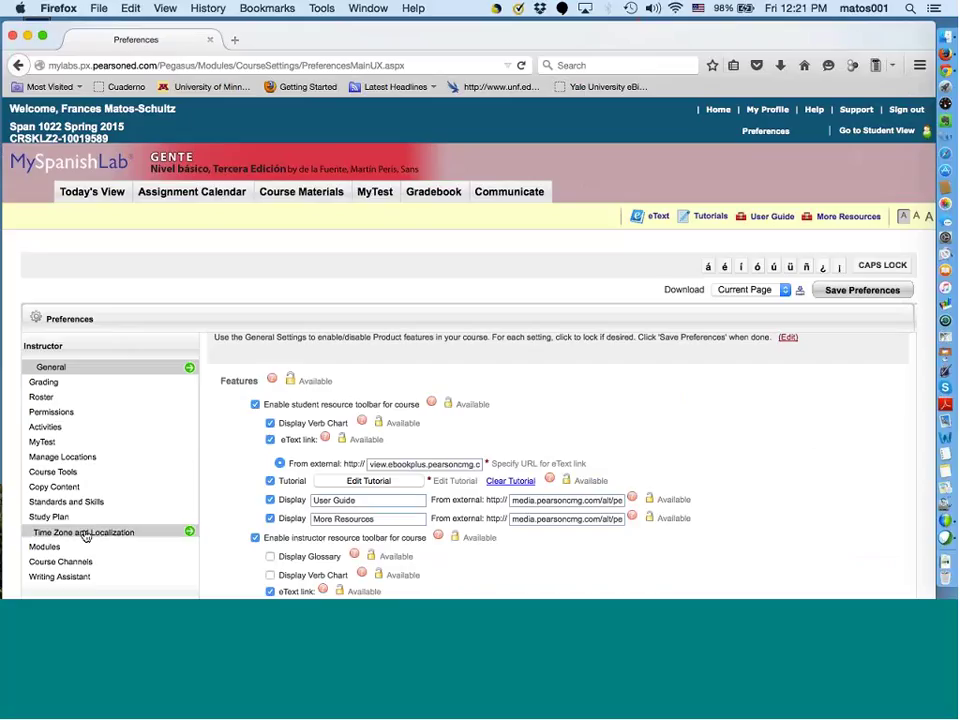
pyautogui.click(62, 429)
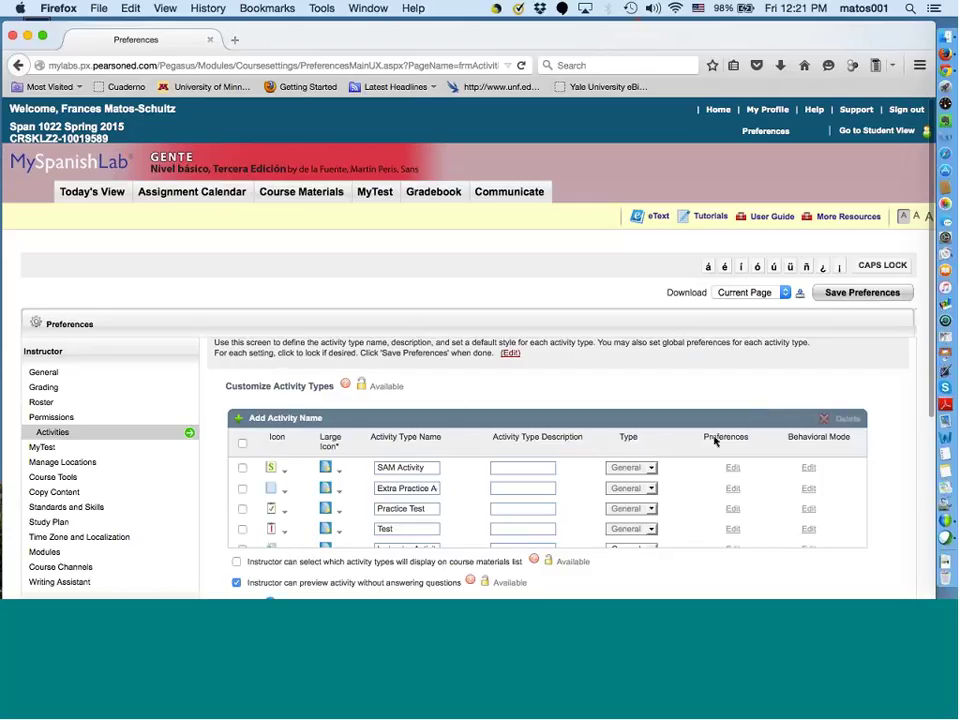
pyautogui.click(732, 467)
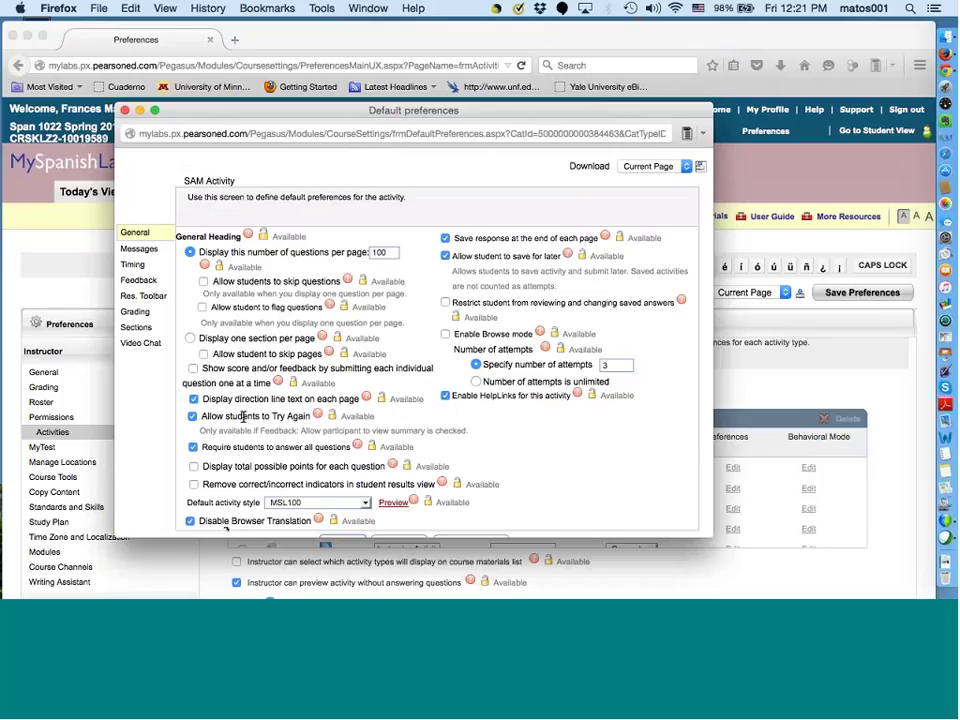
pyautogui.scroll(-2, 243, 416)
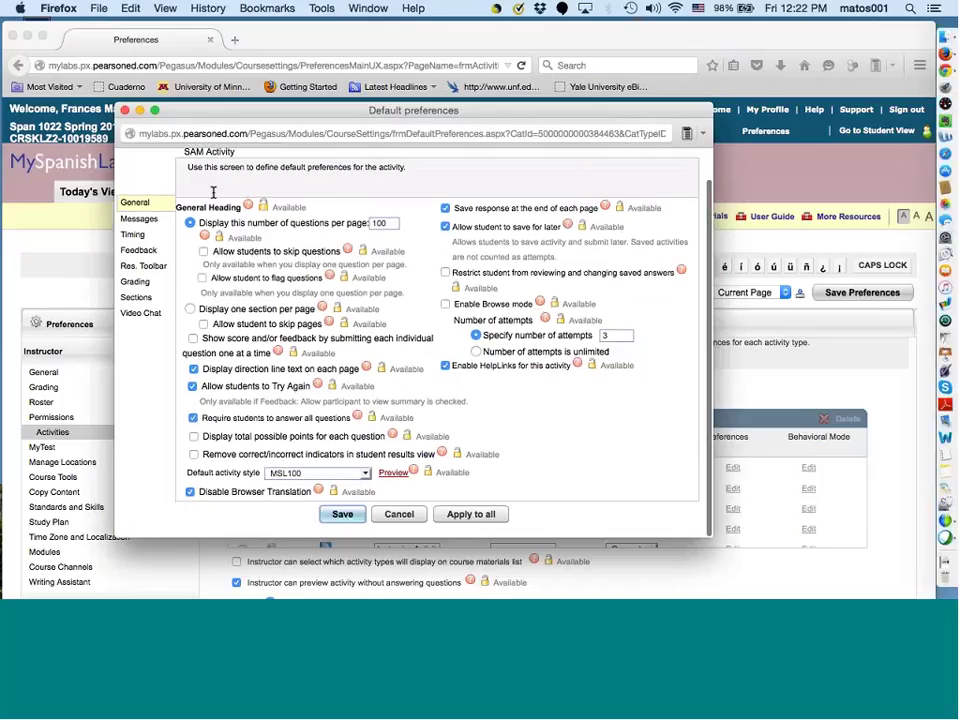
pyautogui.click(125, 112)
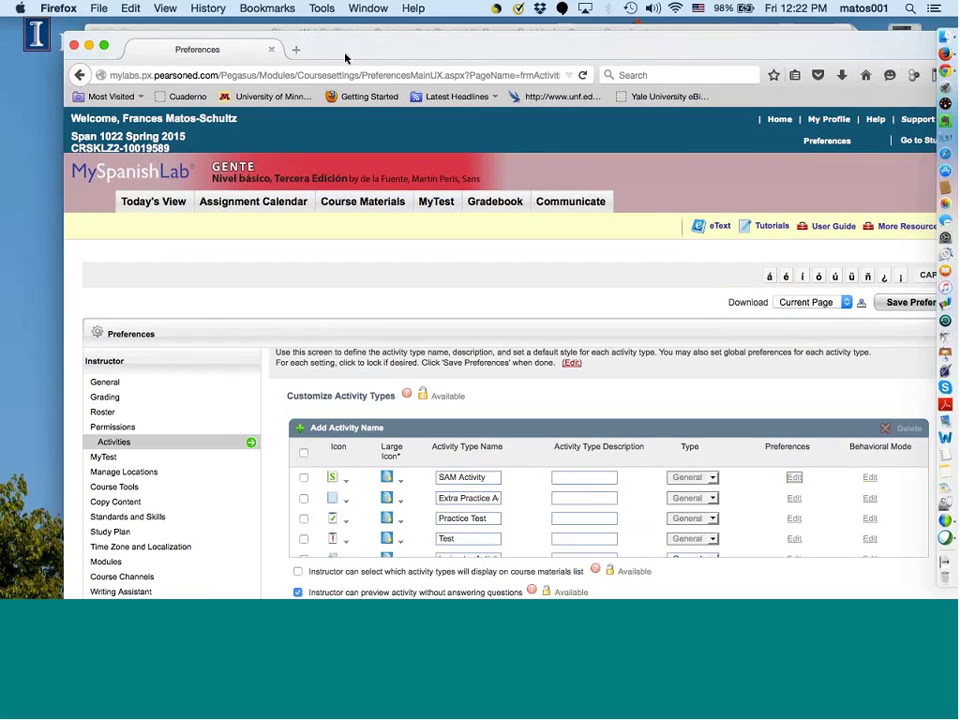
pyautogui.moveTo(345, 58); pyautogui.dragTo(284, 72)
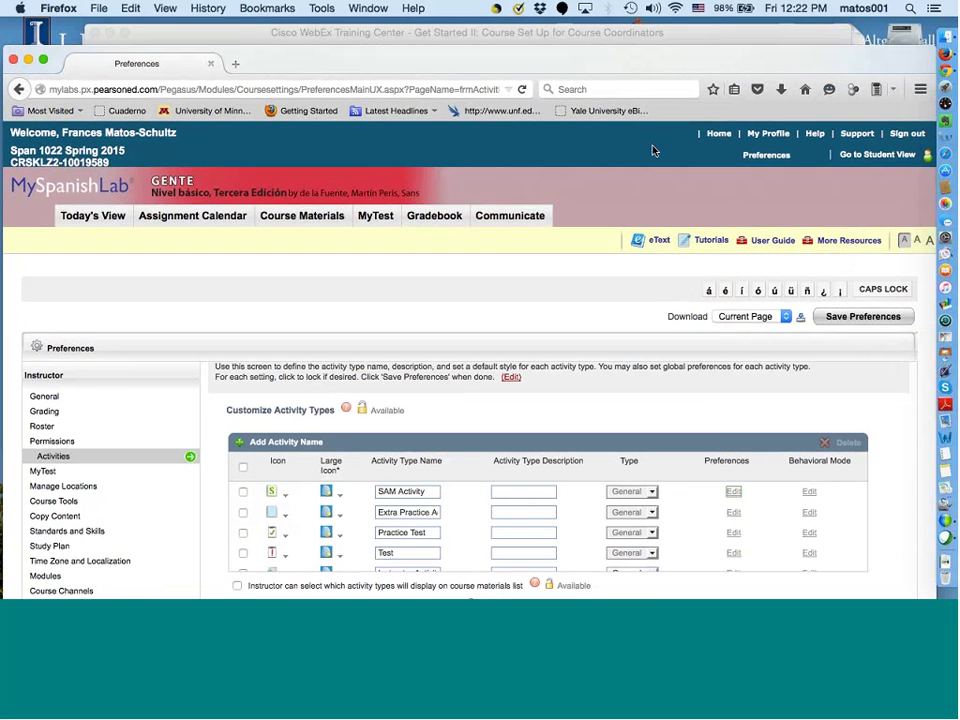
# - Return to the Gente 3e program administration and start adding new sections to its Sections list
pyautogui.click(717, 136)
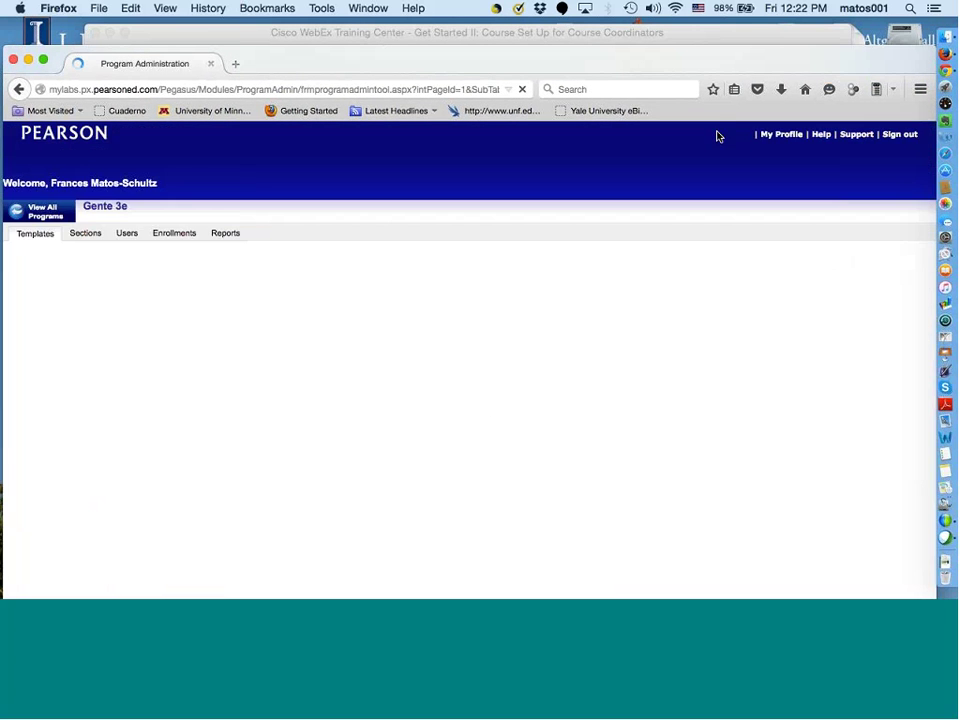
pyautogui.click(88, 237)
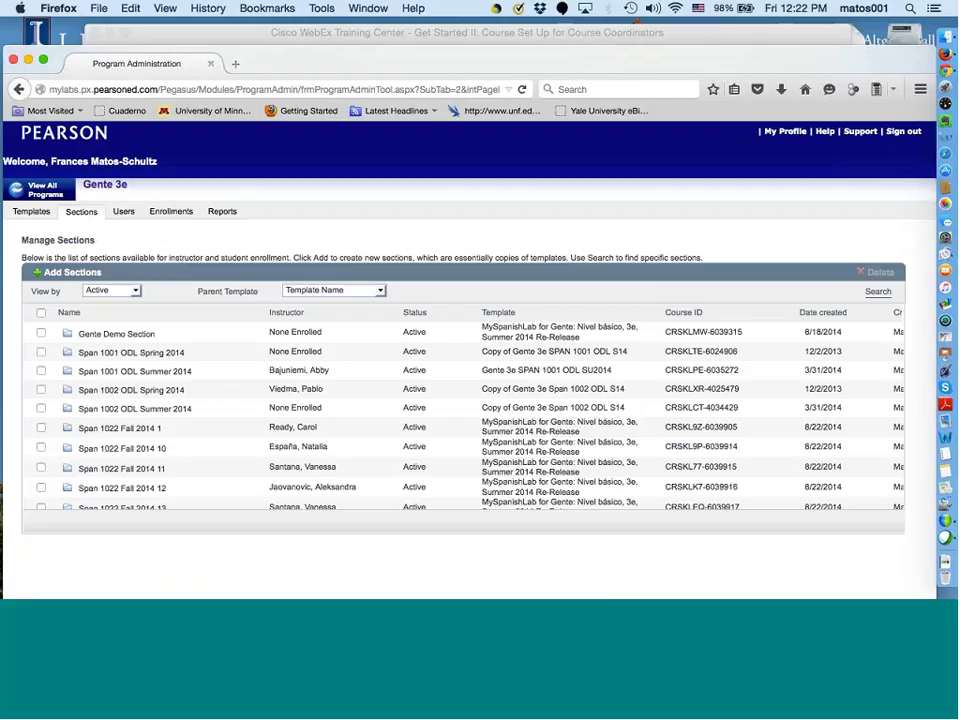
pyautogui.click(70, 273)
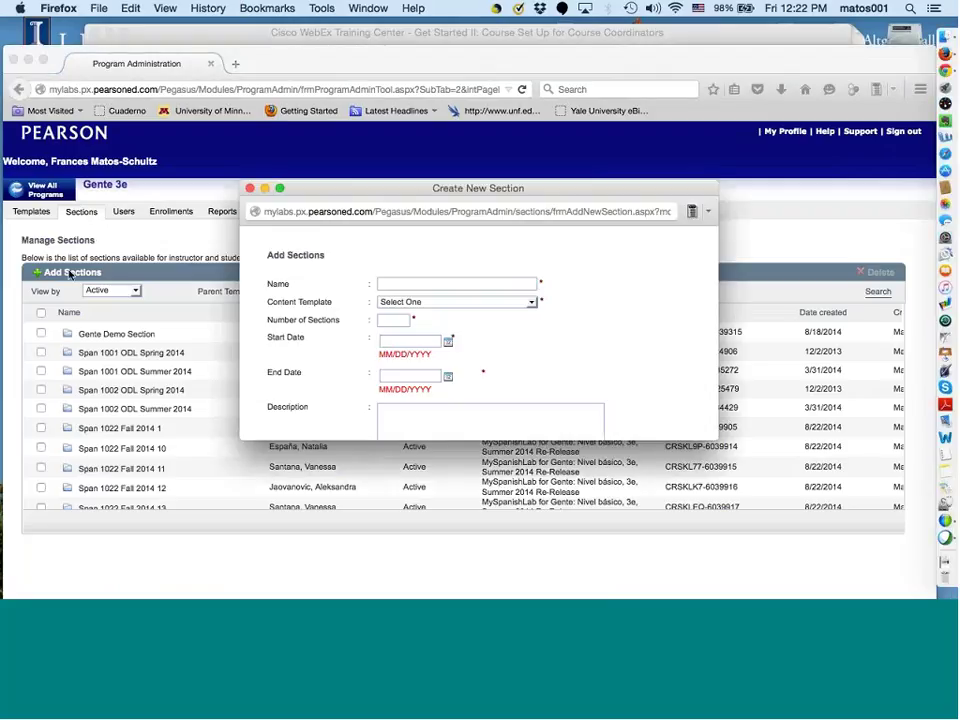
# - Fill in the new section's name as Spanish 101, the Gente 3e for Spanish 1022 F12 Template and 18 sections, without adding them
pyautogui.click(516, 283)
pyautogui.write('S')
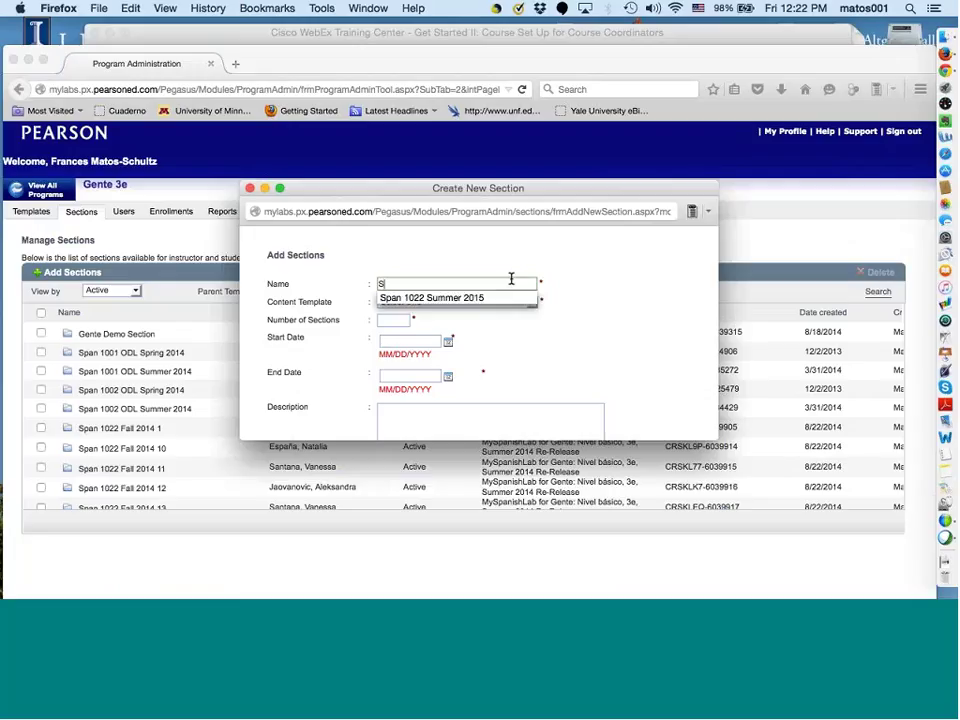
pyautogui.write('panis')
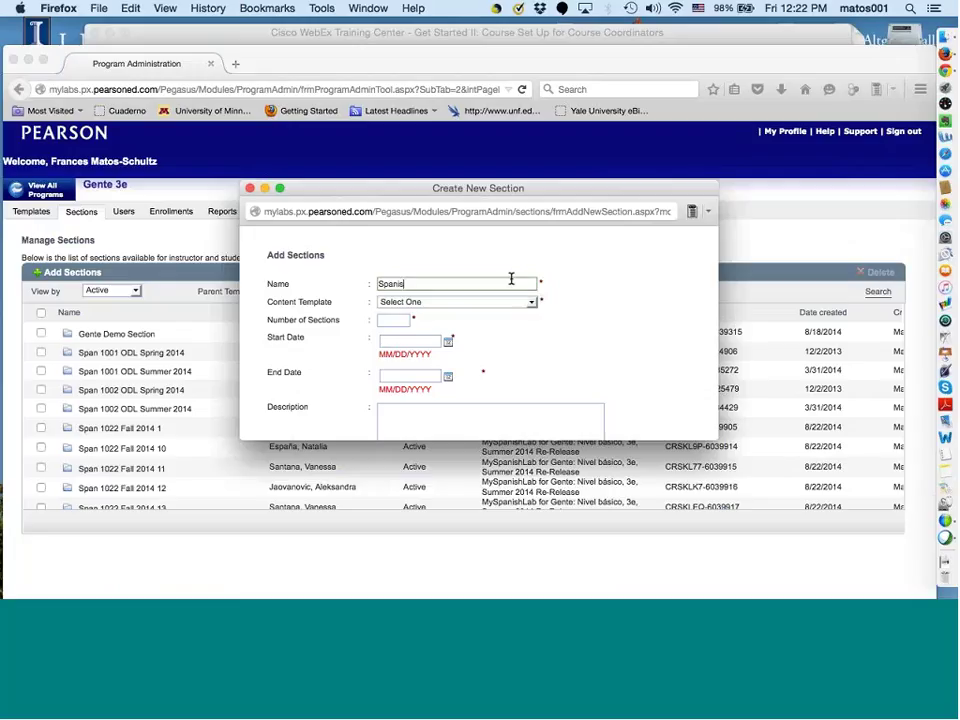
pyautogui.write('h 101')
pyautogui.click(531, 303)
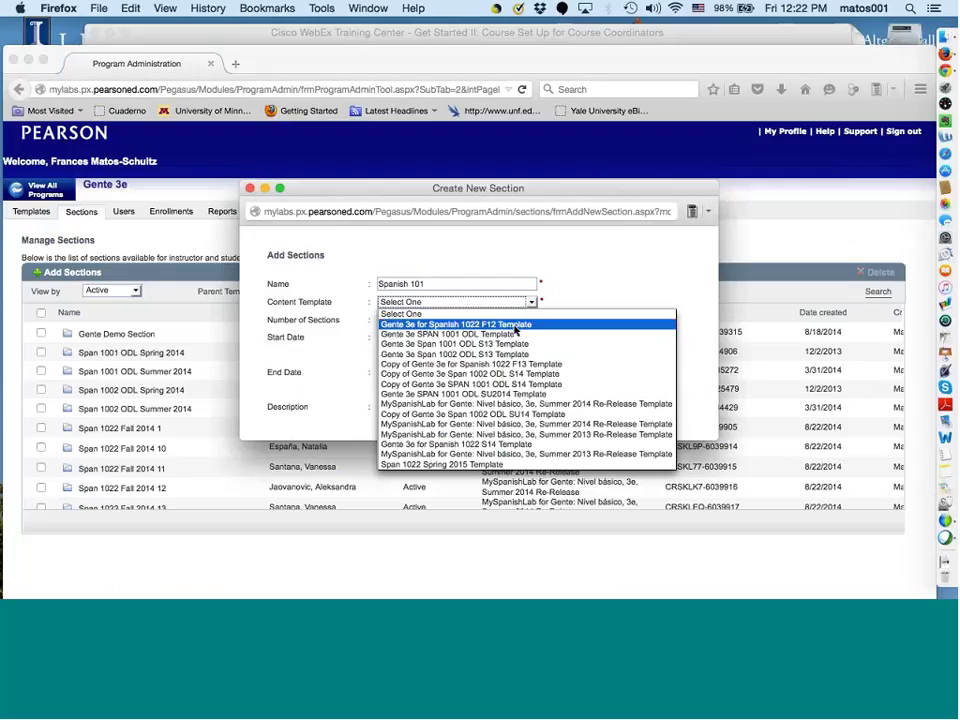
pyautogui.click(517, 325)
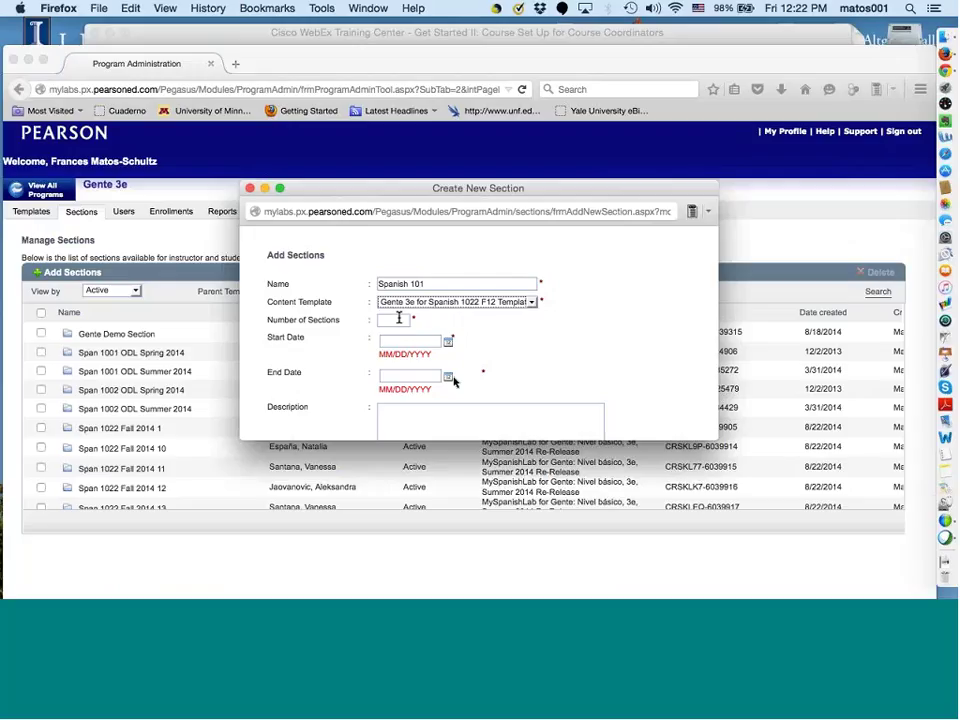
pyautogui.click(399, 318)
pyautogui.write('18')
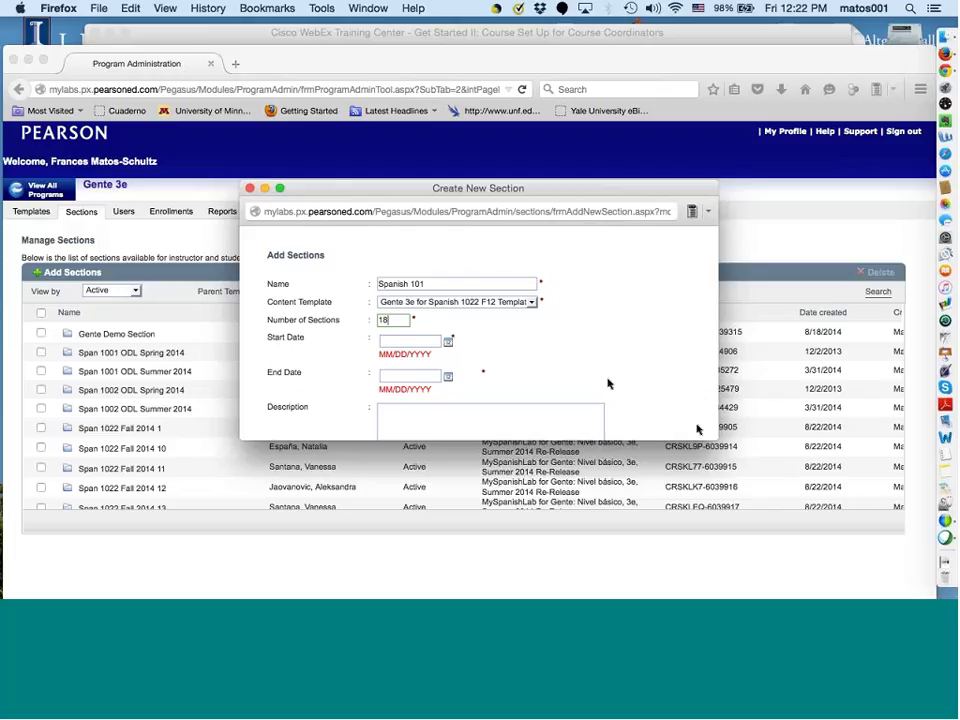
pyautogui.moveTo(719, 440); pyautogui.dragTo(733, 543)
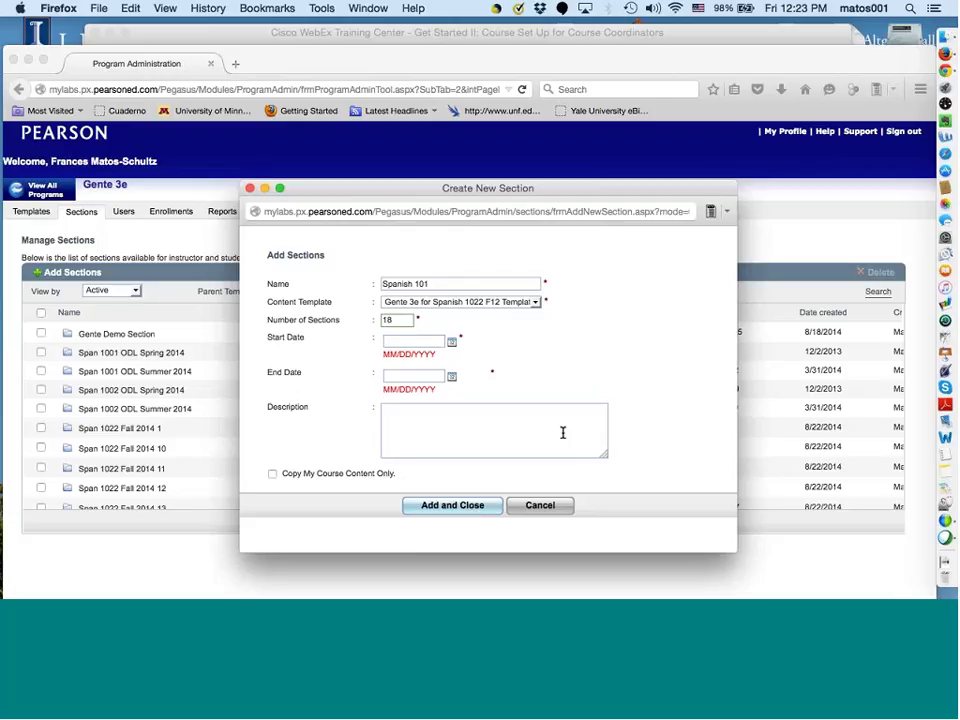
pyautogui.click(814, 250)
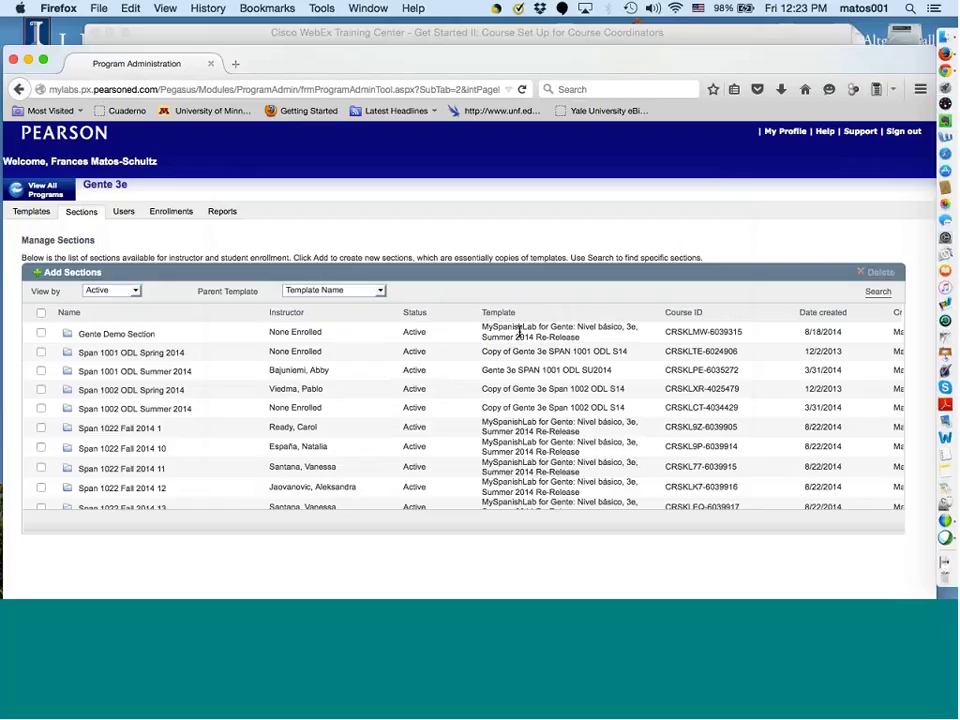
# - Look through the program's active sections with their instructors, templates and course IDs
pyautogui.click(90, 219)
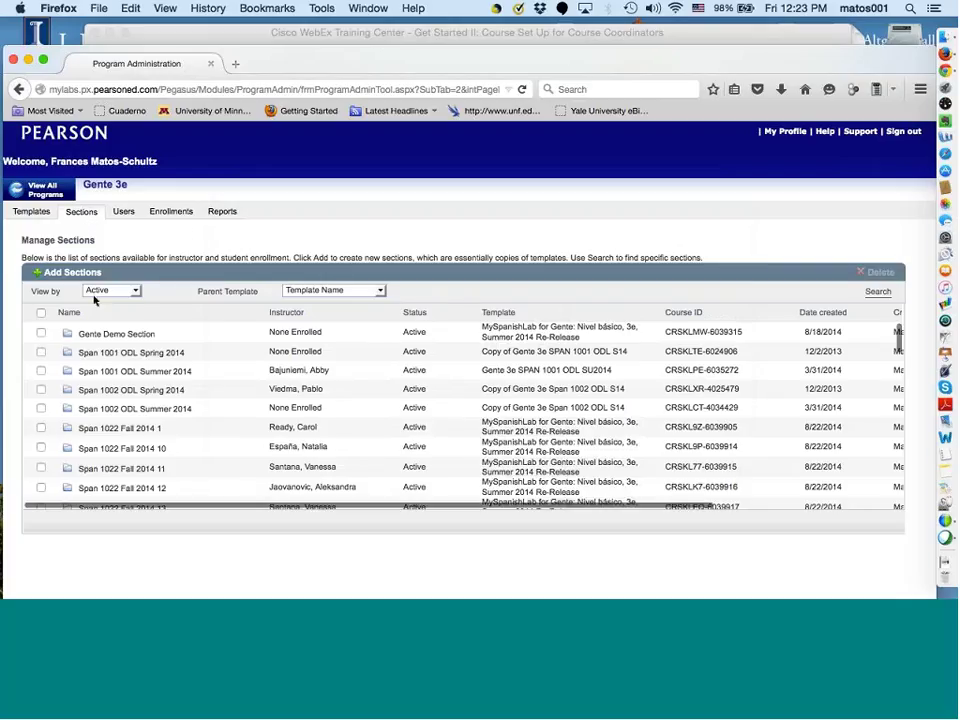
pyautogui.scroll(-10, 155, 380)
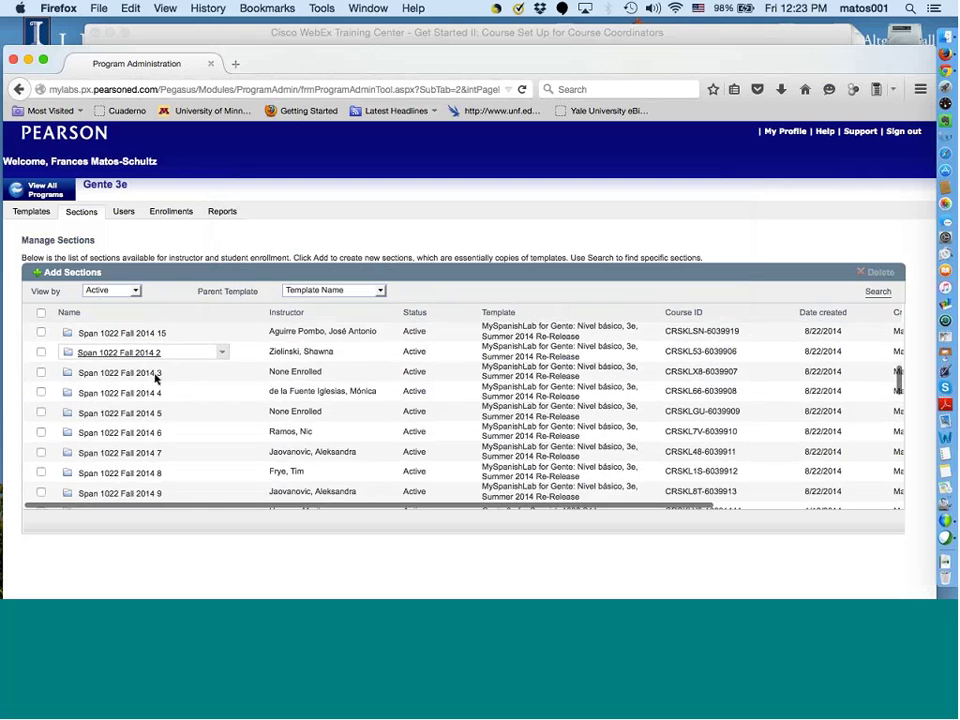
pyautogui.scroll(3, 155, 378)
pyautogui.hscroll(1, 155, 378)
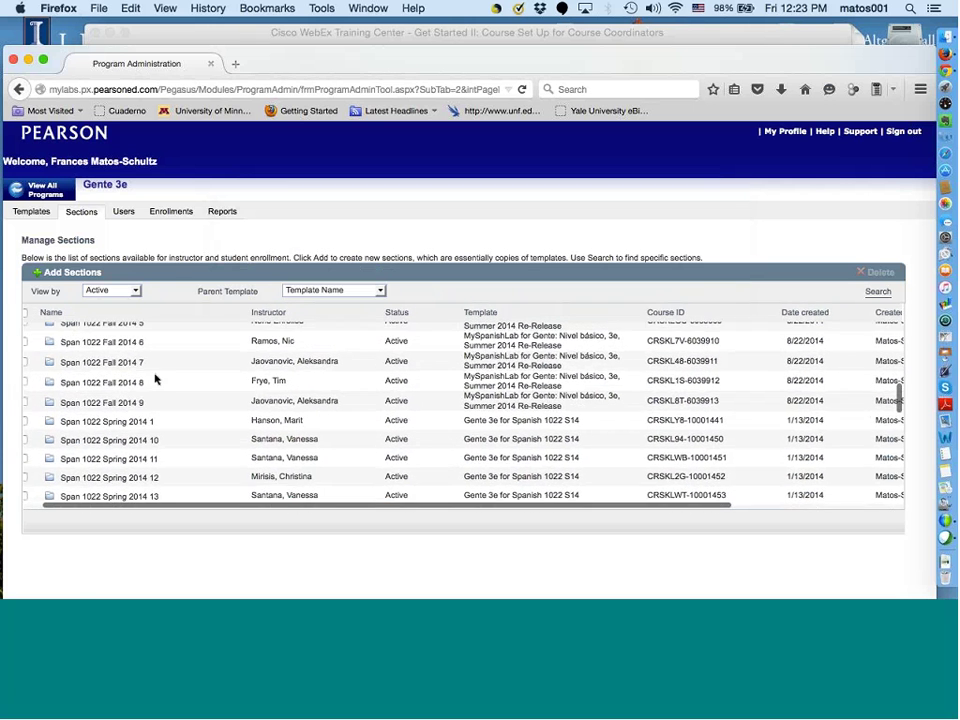
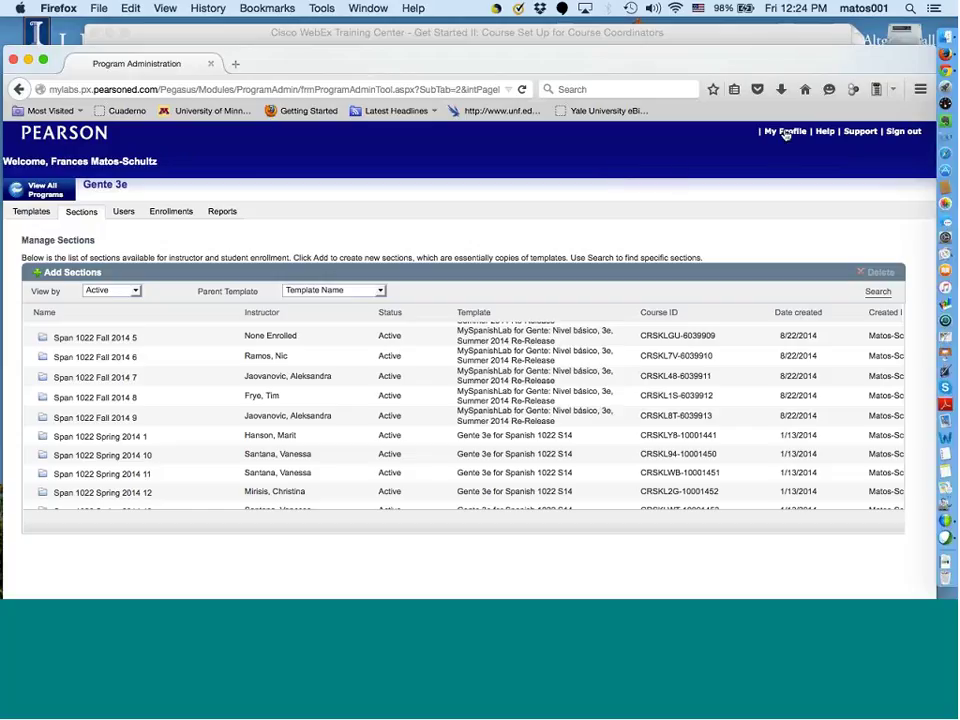
# - Go back to the list of all programs, reopen Gente 3e and review its available templates
pyautogui.click(37, 193)
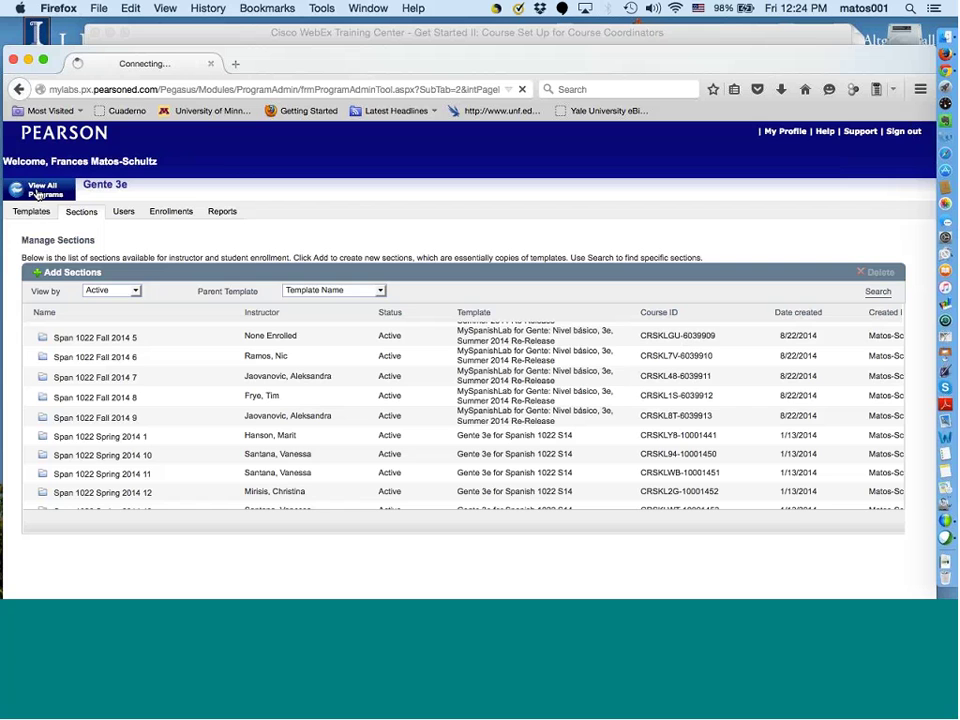
pyautogui.scroll(-2, 120, 291)
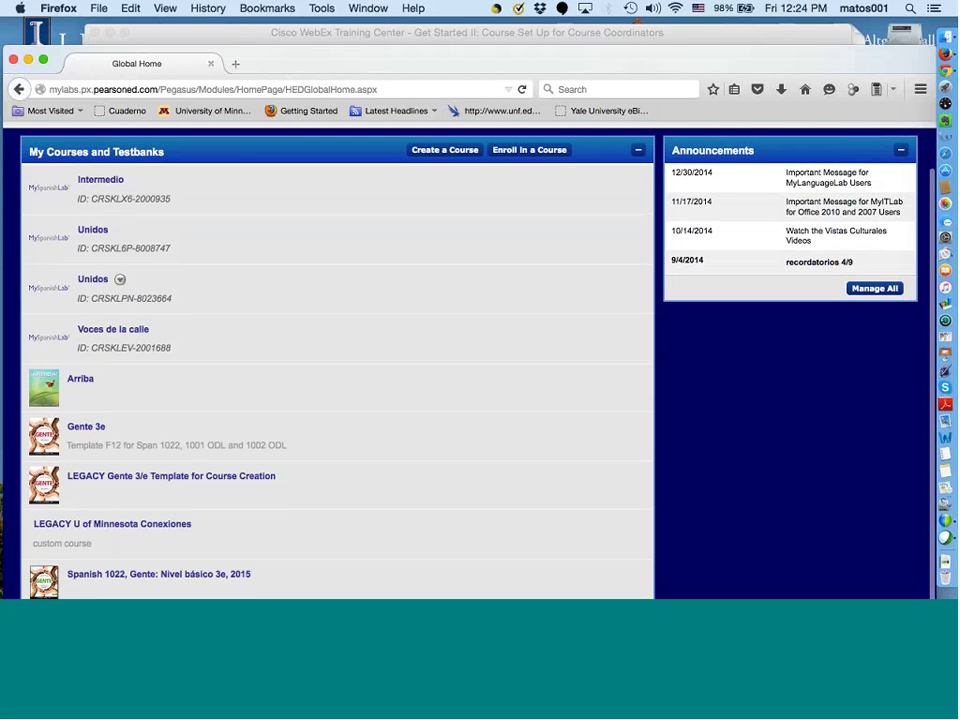
pyautogui.click(86, 427)
pyautogui.scroll(-3, 147, 422)
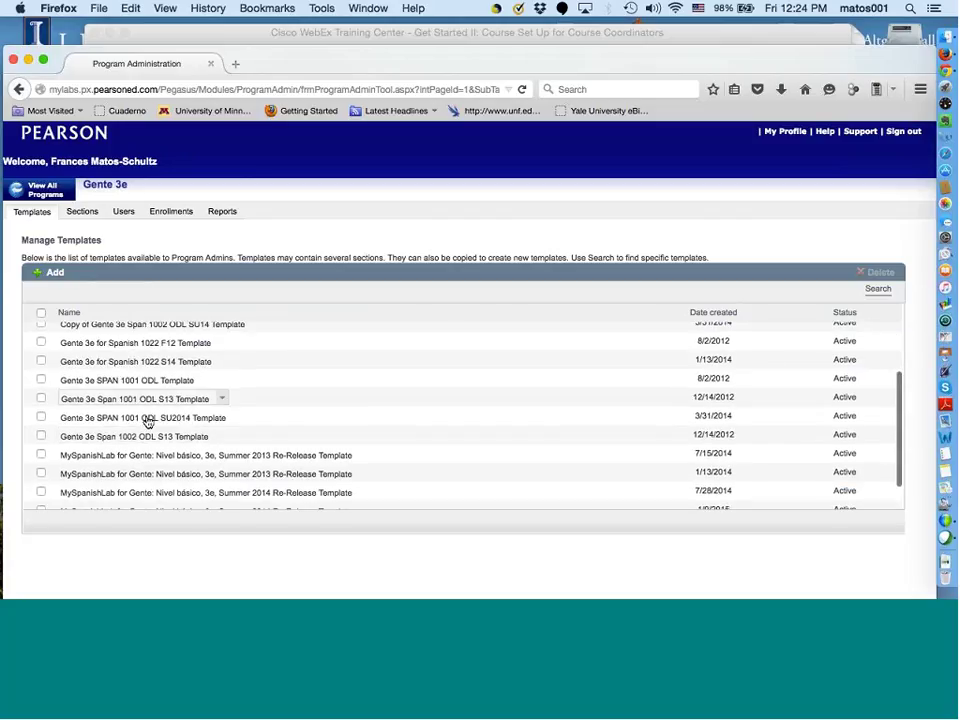
pyautogui.scroll(-2, 147, 422)
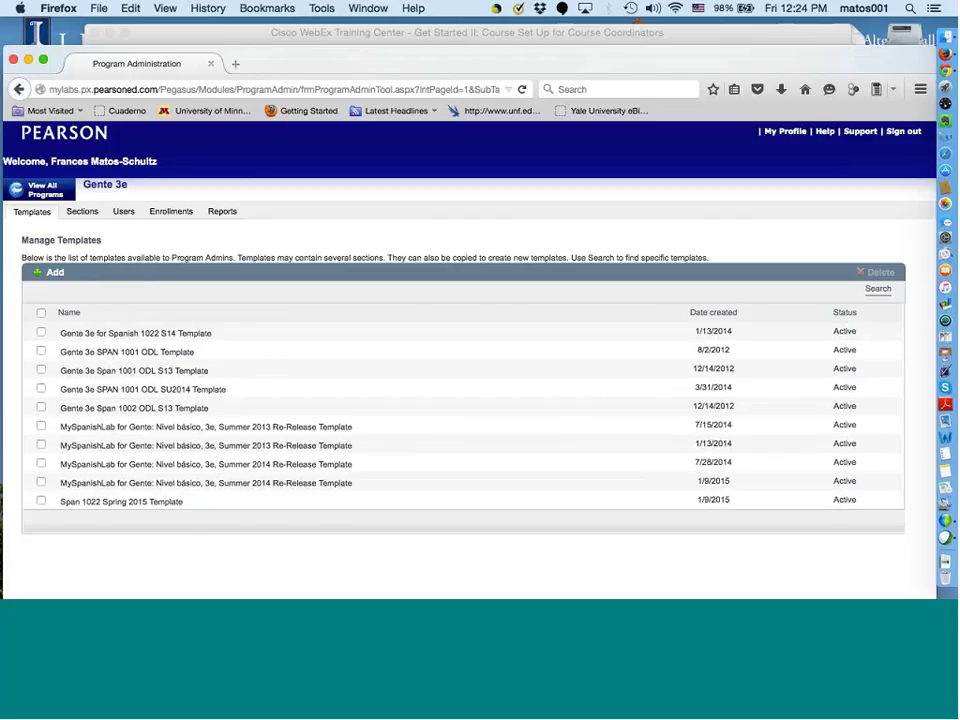
# - Find the section Span 1022 Spring 2015 5 in the program's Sections list and open its course
pyautogui.click(82, 212)
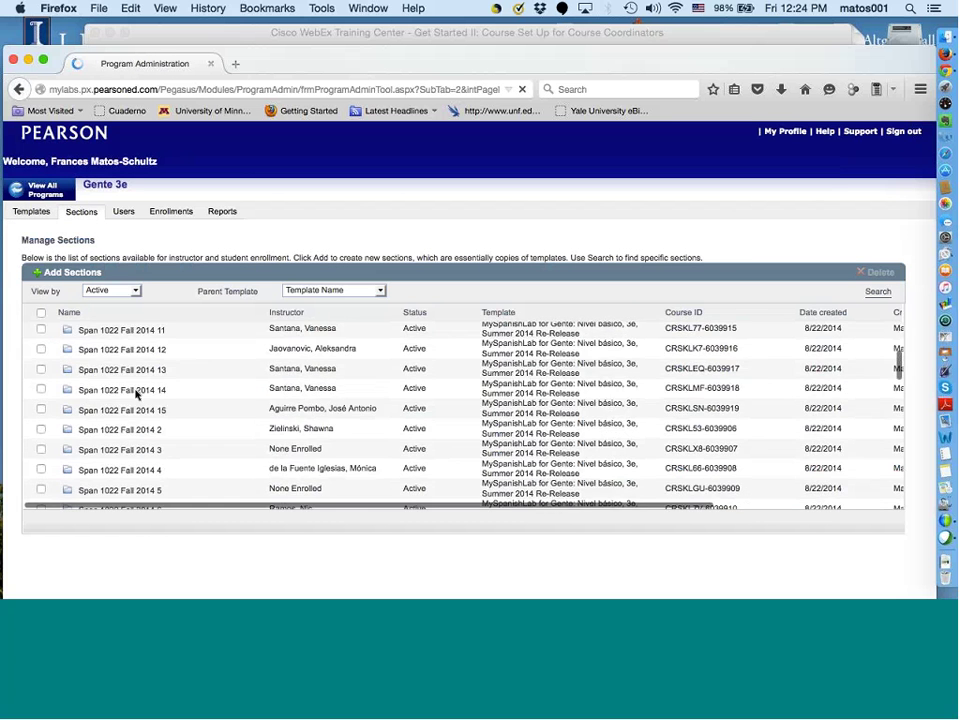
pyautogui.scroll(-10, 138, 396)
pyautogui.hscroll(-1, 72, 432)
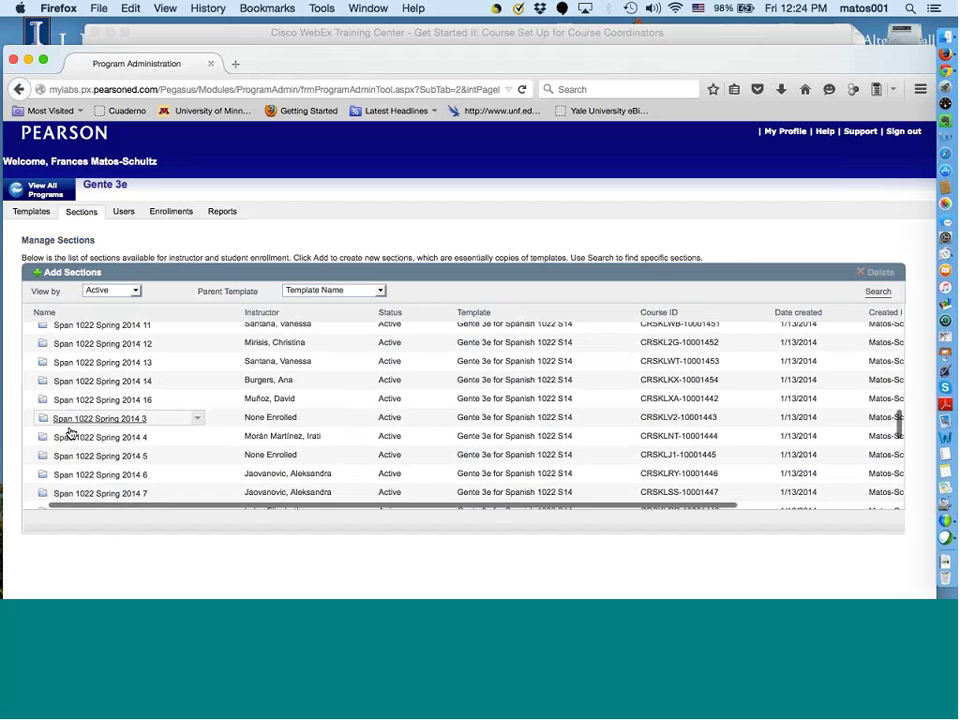
pyautogui.hscroll(-2, 80, 435)
pyautogui.scroll(-5, 120, 461)
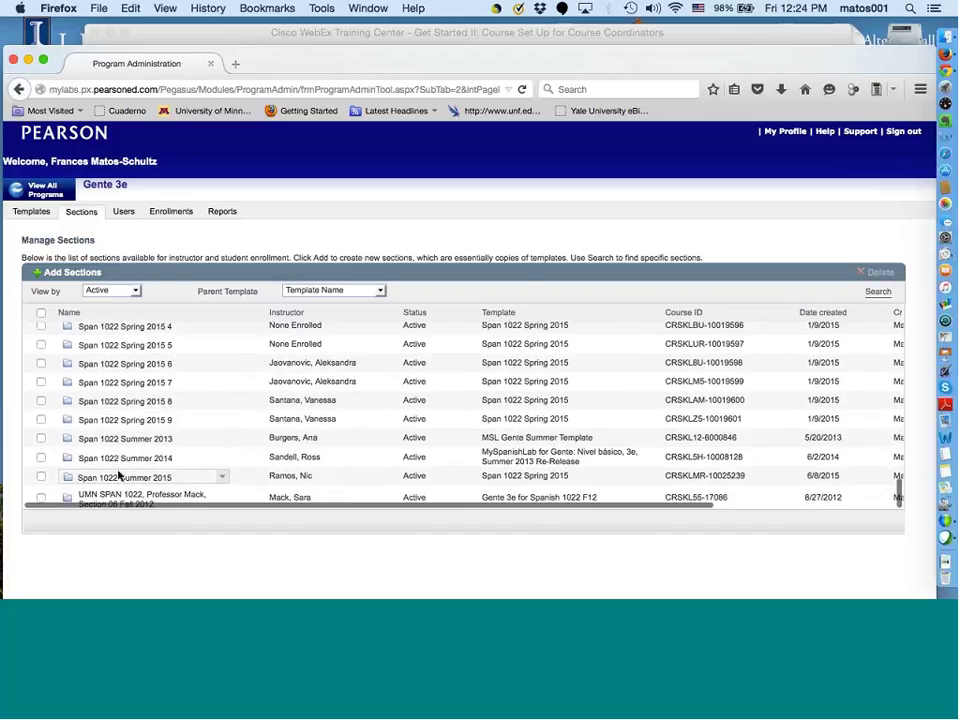
pyautogui.click(131, 352)
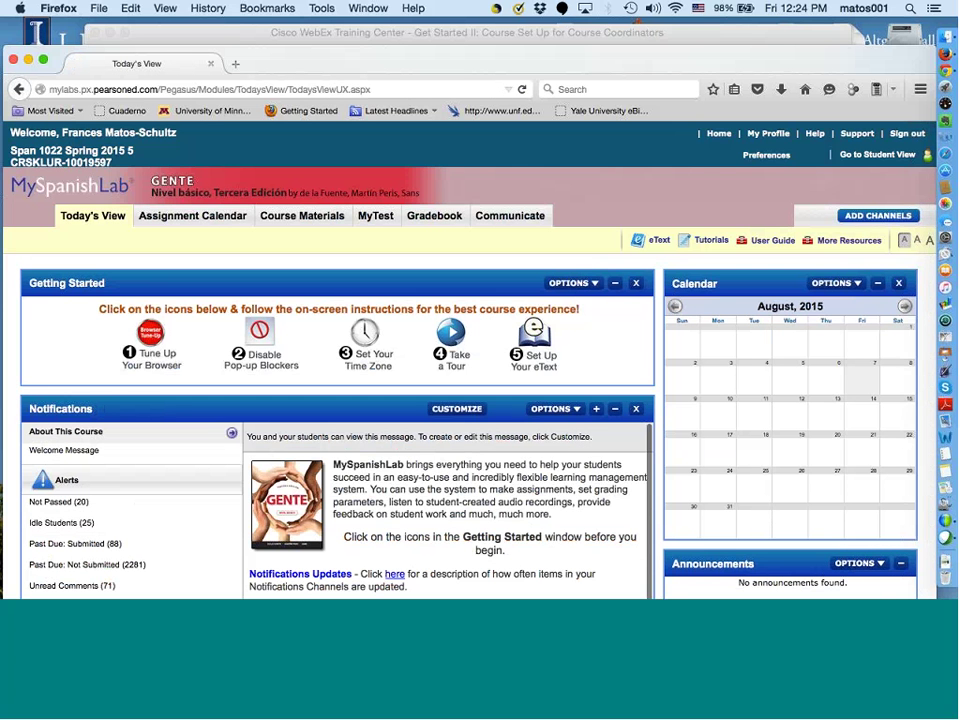
# - Review the Customize Notifications settings for the default view, welcome message and alerts, and save and close them
pyautogui.click(456, 410)
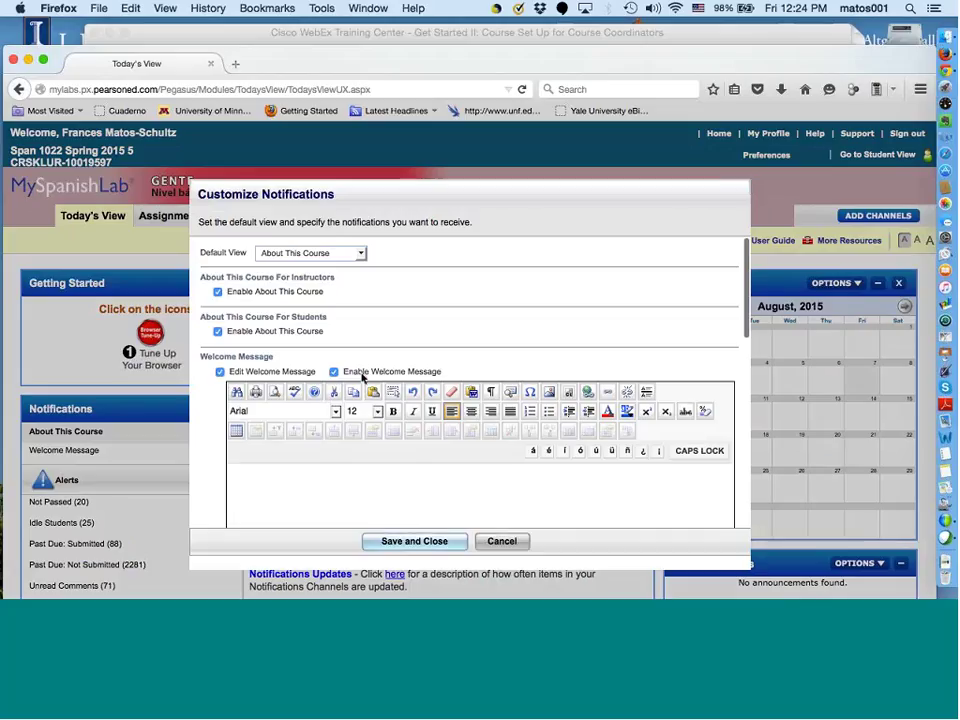
pyautogui.scroll(-2, 358, 446)
pyautogui.scroll(-5, 358, 448)
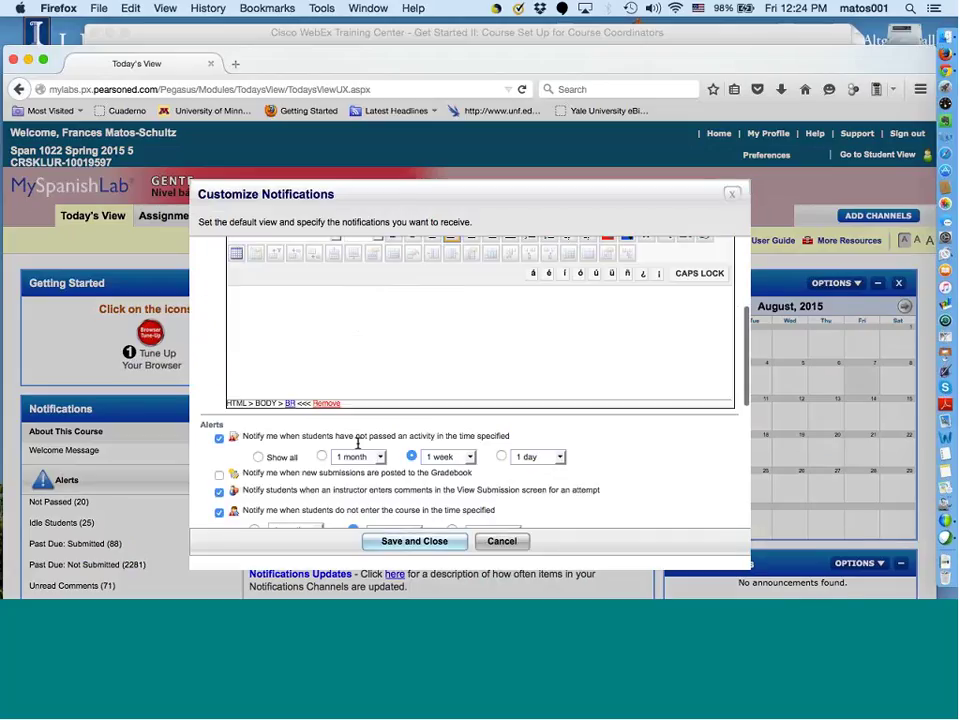
pyautogui.scroll(8, 358, 448)
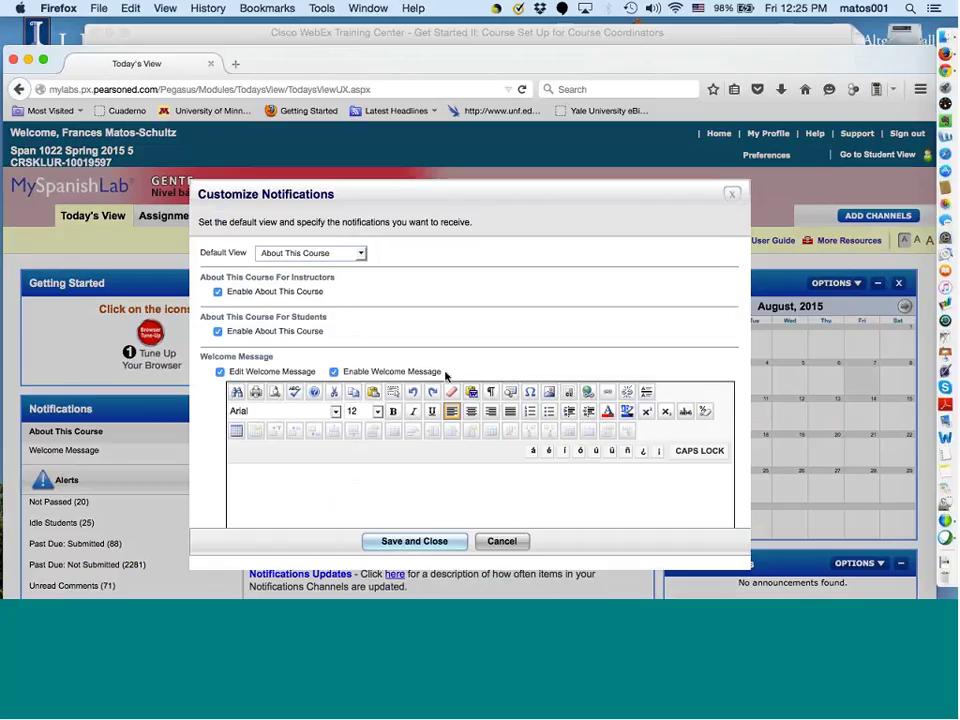
pyautogui.click(425, 545)
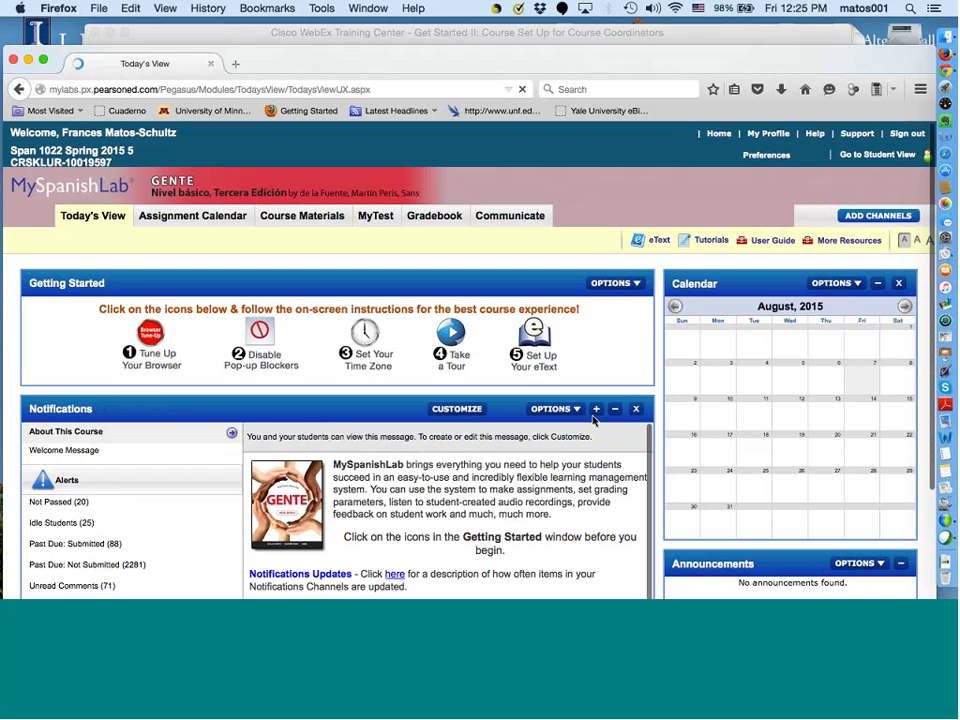
# - Examine the Notifications channel's options and its Alerts, Action Items and Performance entries on Today's View
pyautogui.click(578, 410)
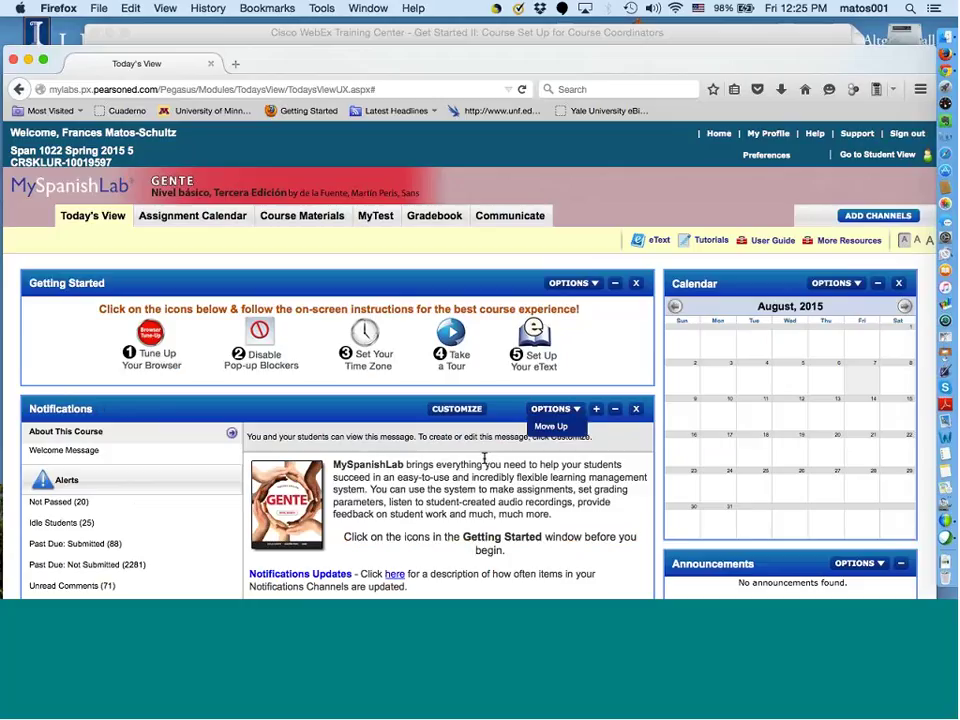
pyautogui.scroll(-3, 171, 518)
pyautogui.scroll(3, 171, 518)
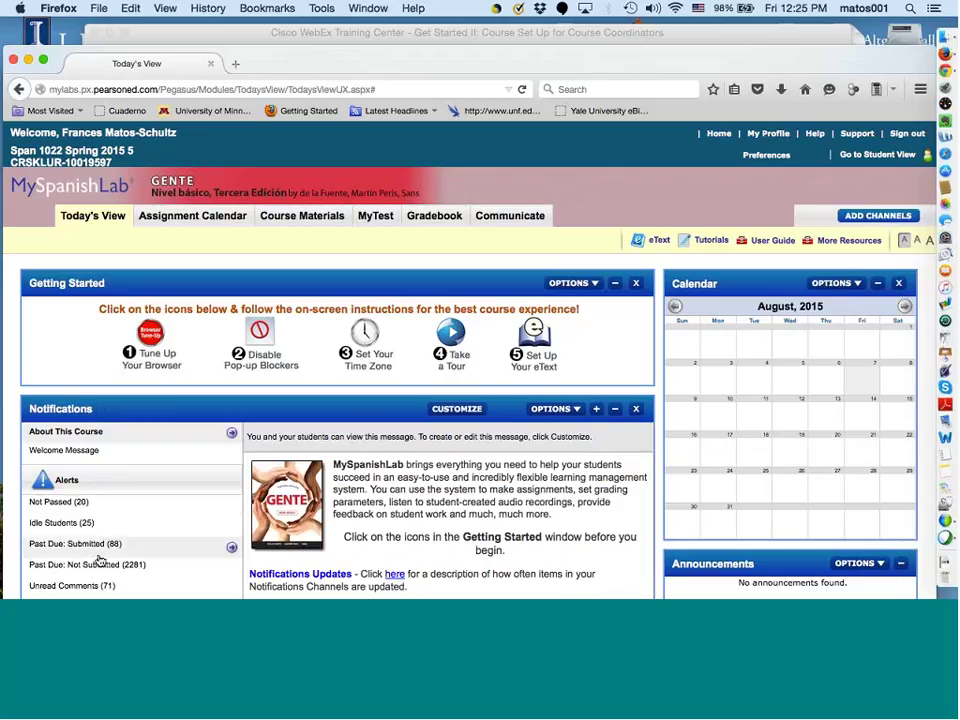
pyautogui.scroll(-5, 107, 587)
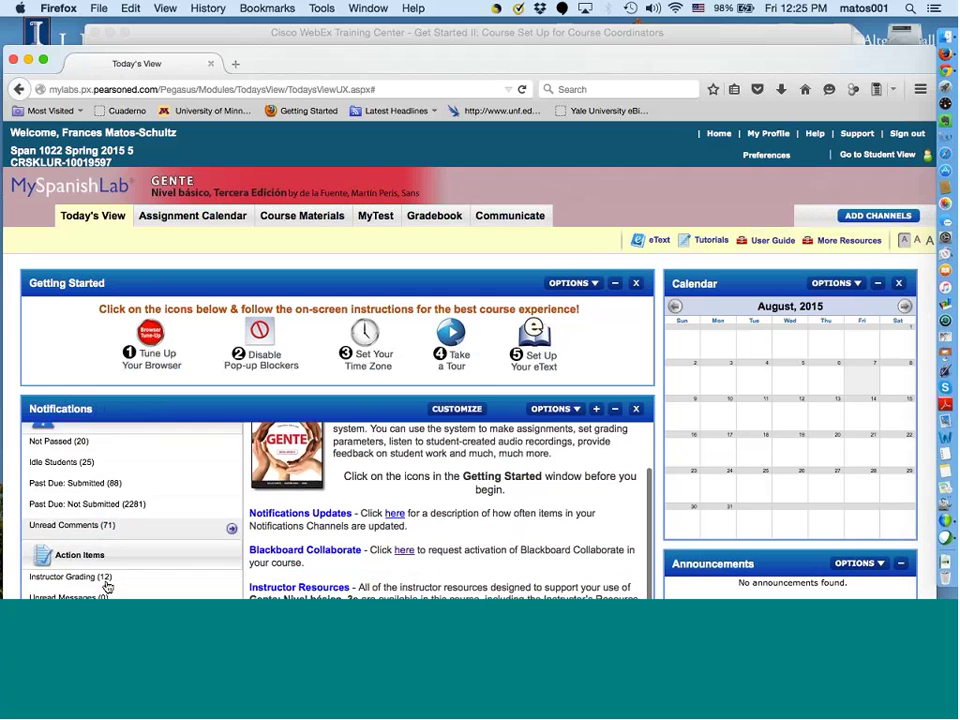
pyautogui.scroll(-3, 107, 587)
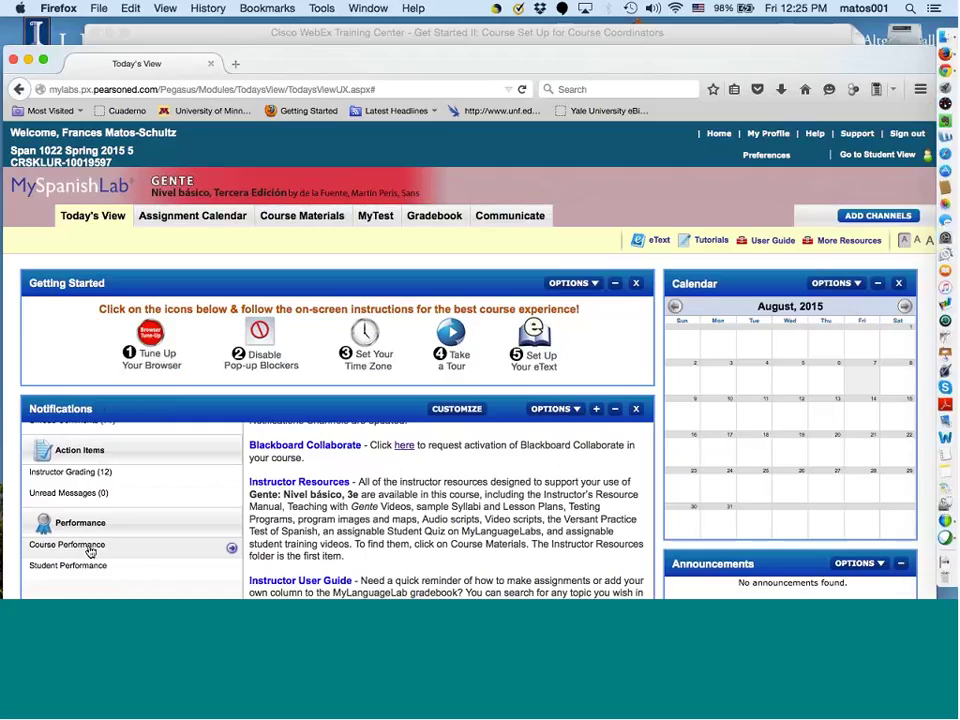
# - Review the Course Performance figures by chapter in Notifications and go back to the About This Course message and Performance entries
pyautogui.click(88, 547)
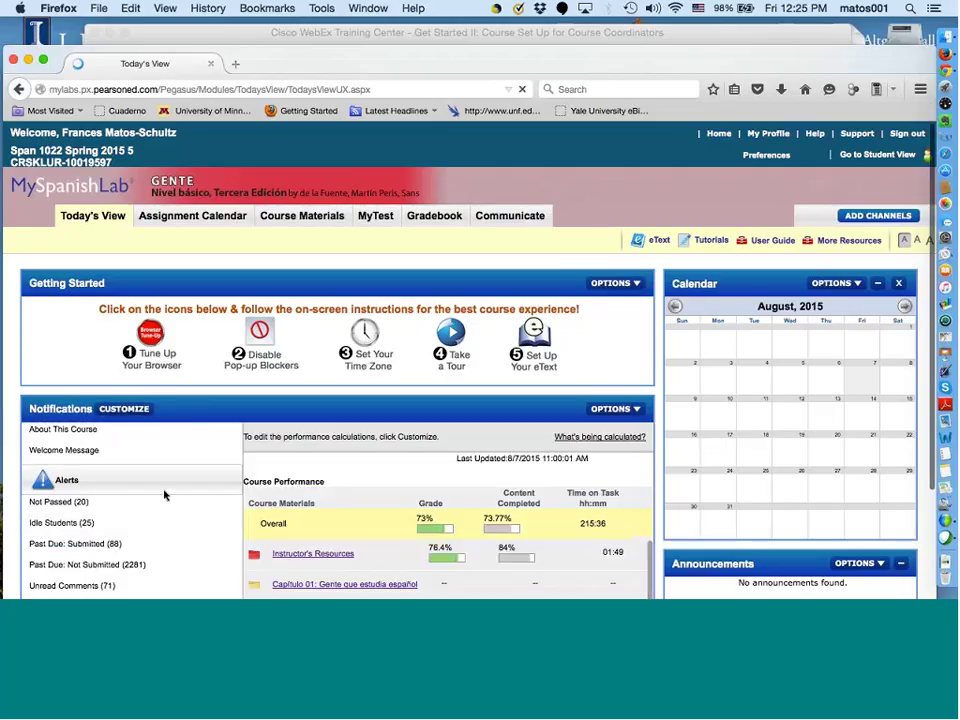
pyautogui.scroll(-4, 233, 530)
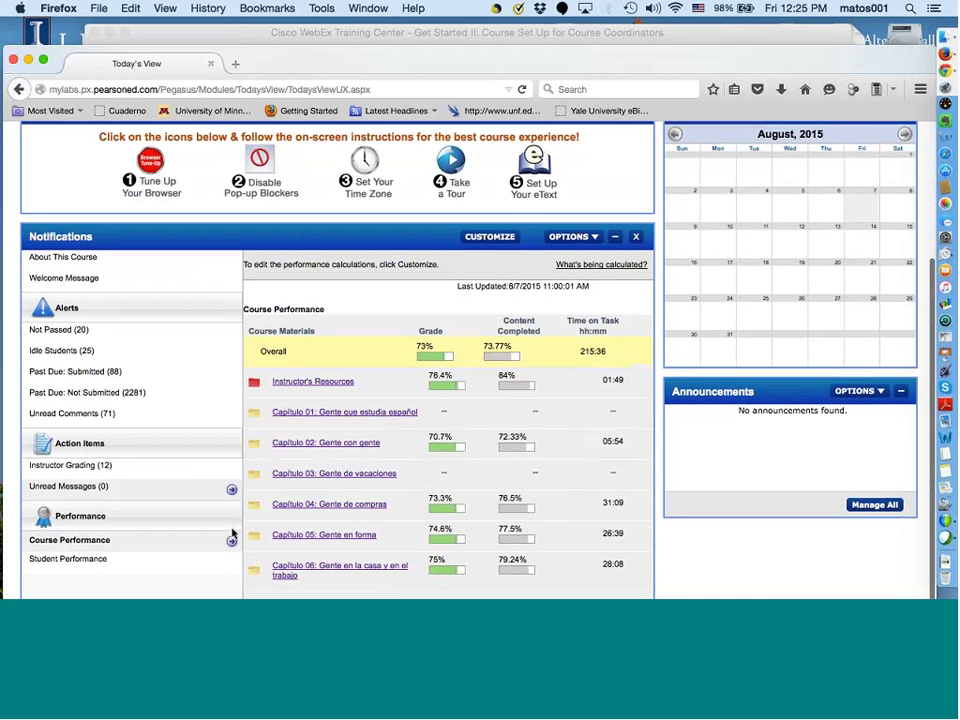
pyautogui.scroll(4, 232, 537)
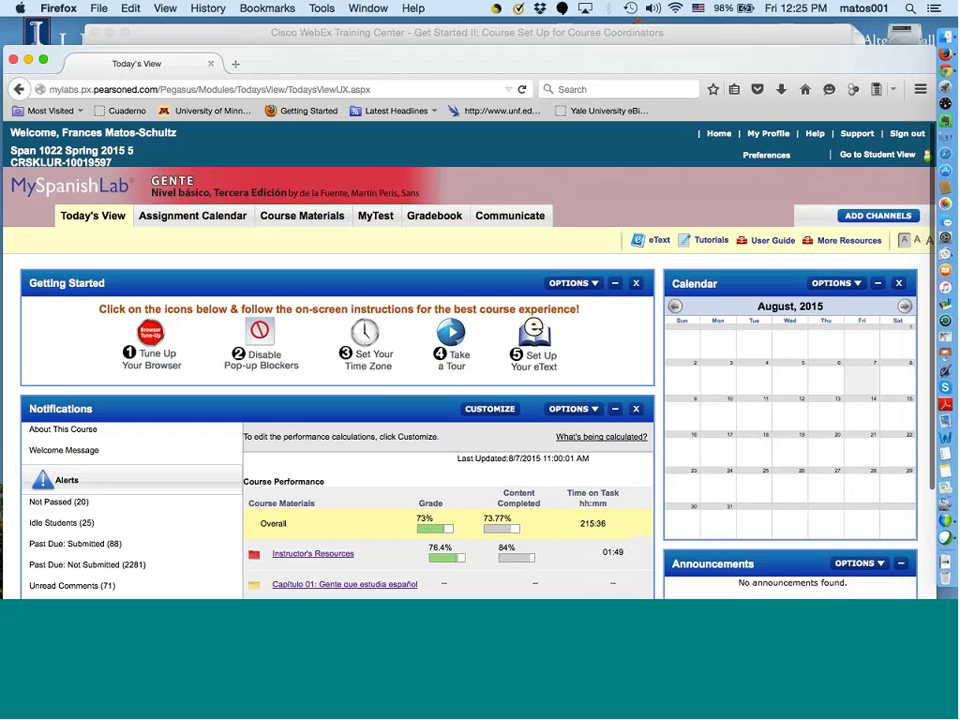
pyautogui.click(19, 89)
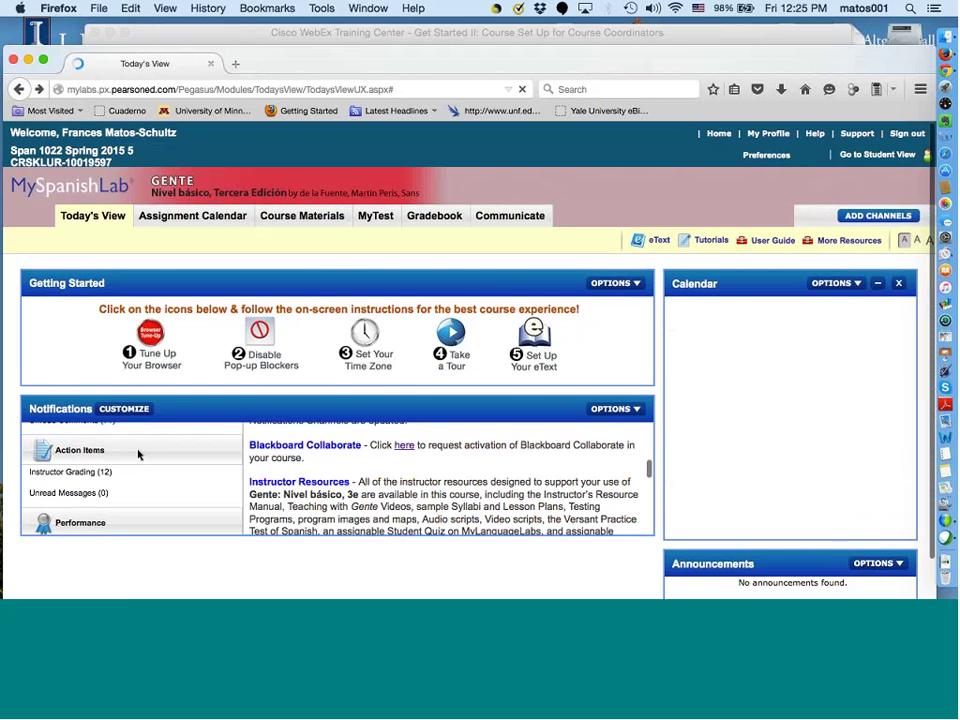
pyautogui.scroll(-3, 139, 455)
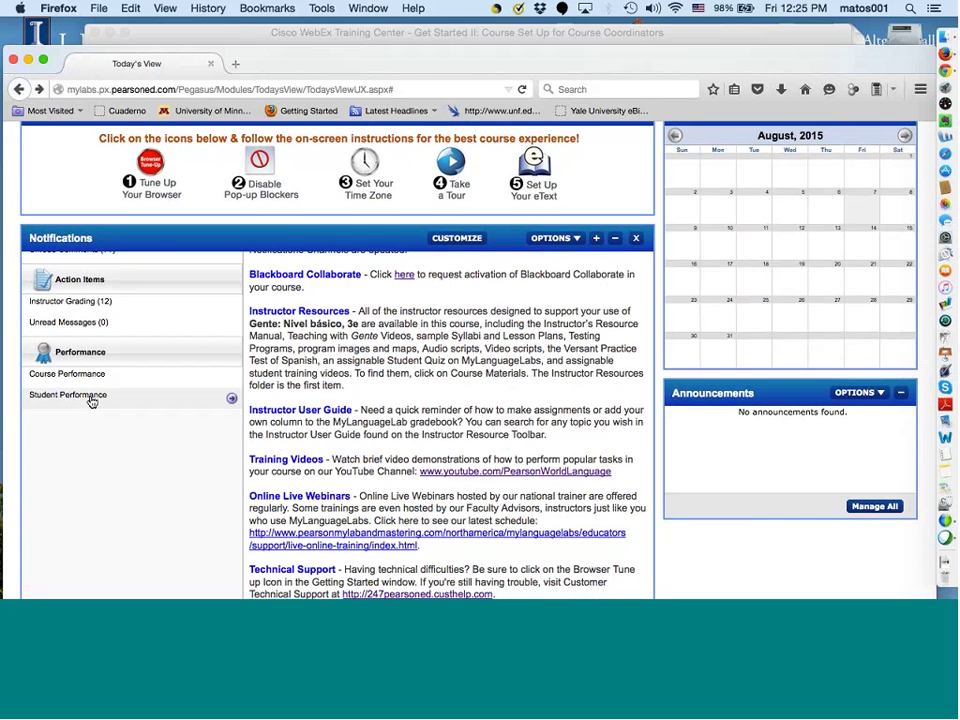
# - Return from the course to the Gente 3e program administration and look over the Users and Sections lists under Enrollments
pyautogui.scroll(3, 92, 401)
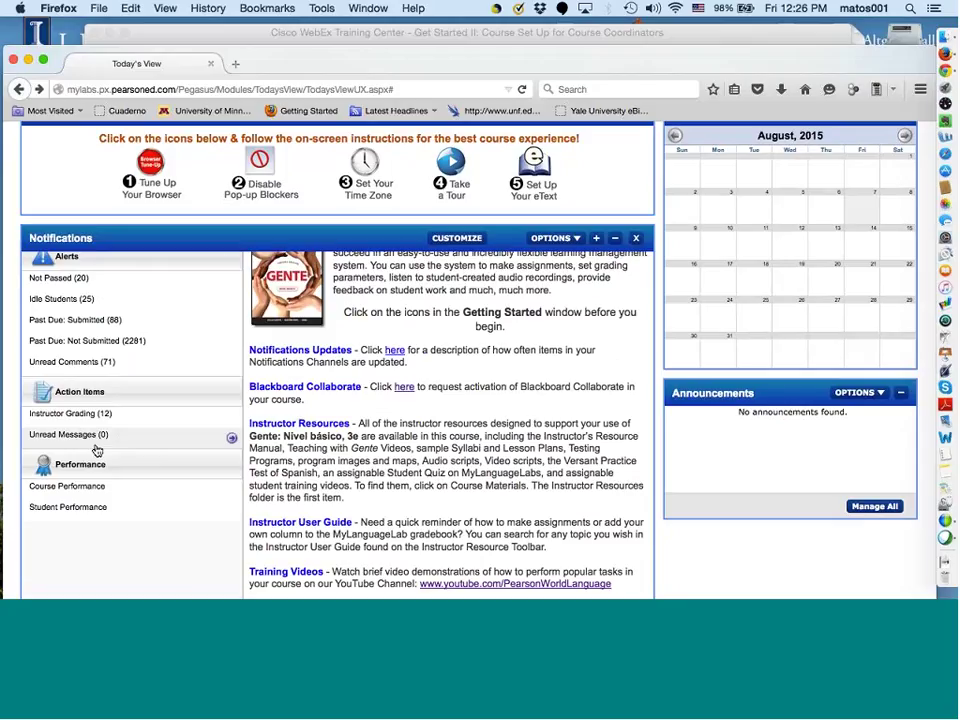
pyautogui.scroll(2, 97, 451)
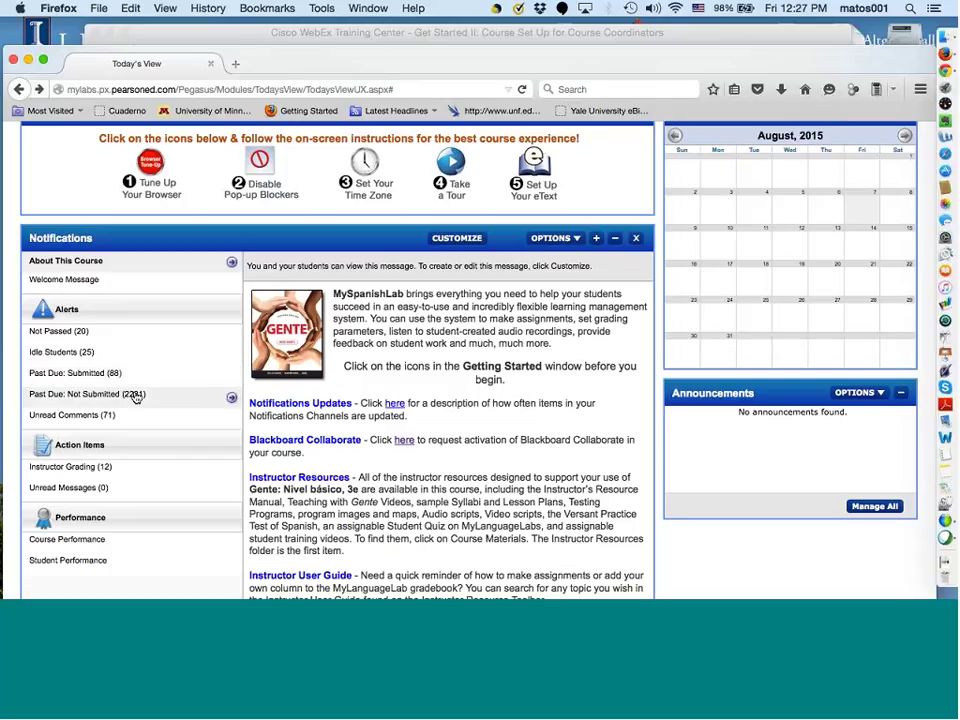
pyautogui.scroll(5, 135, 397)
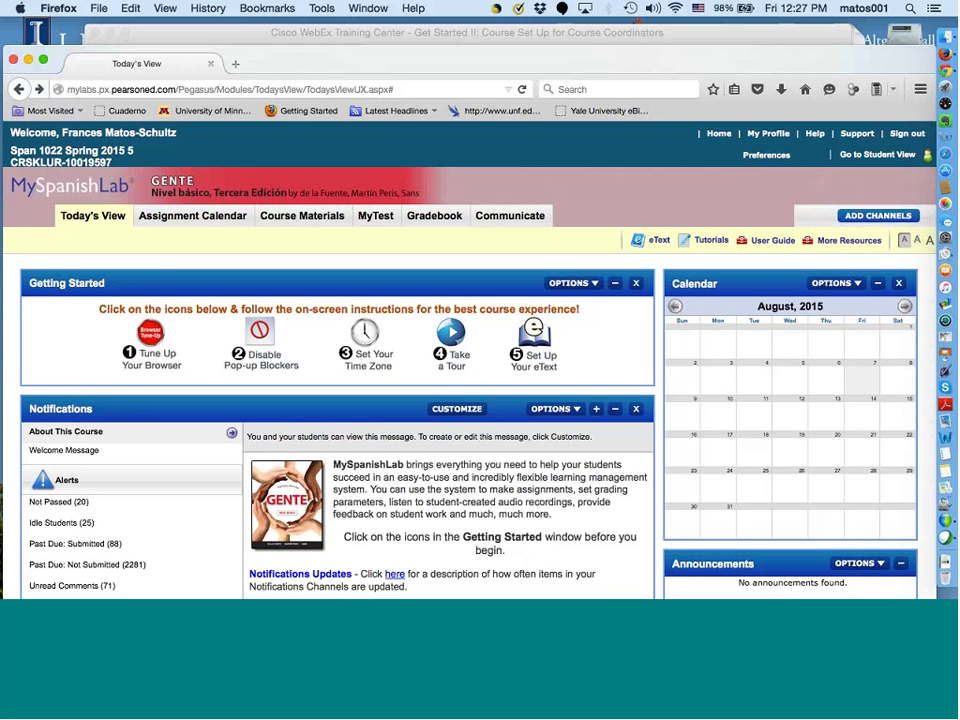
pyautogui.click(18, 90)
pyautogui.click(721, 134)
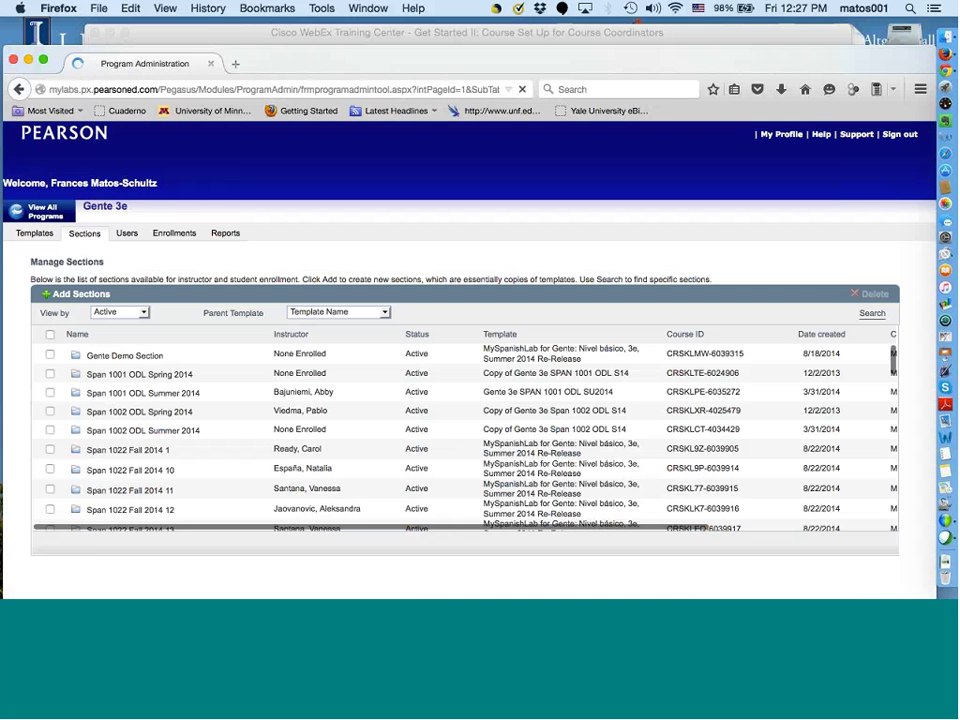
pyautogui.click(176, 236)
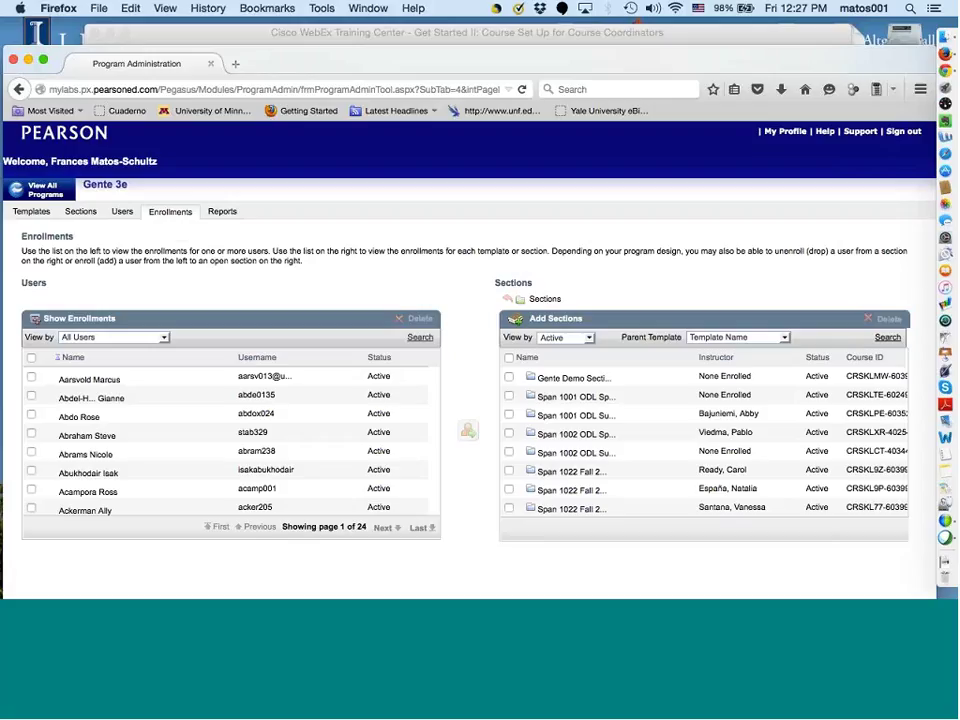
pyautogui.scroll(-5, 186, 446)
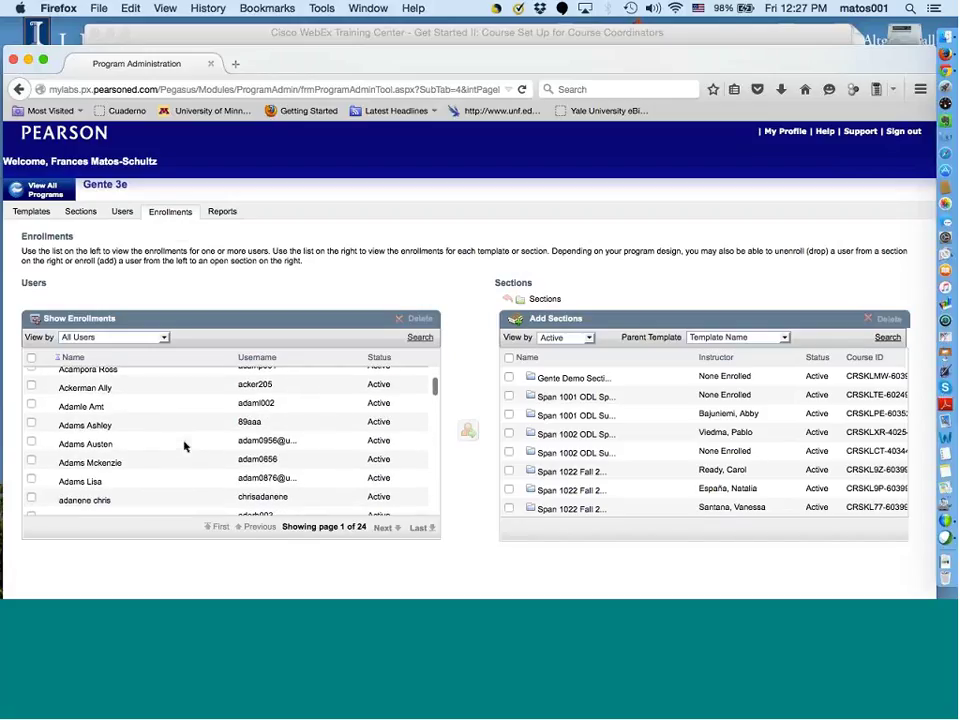
pyautogui.scroll(5, 186, 446)
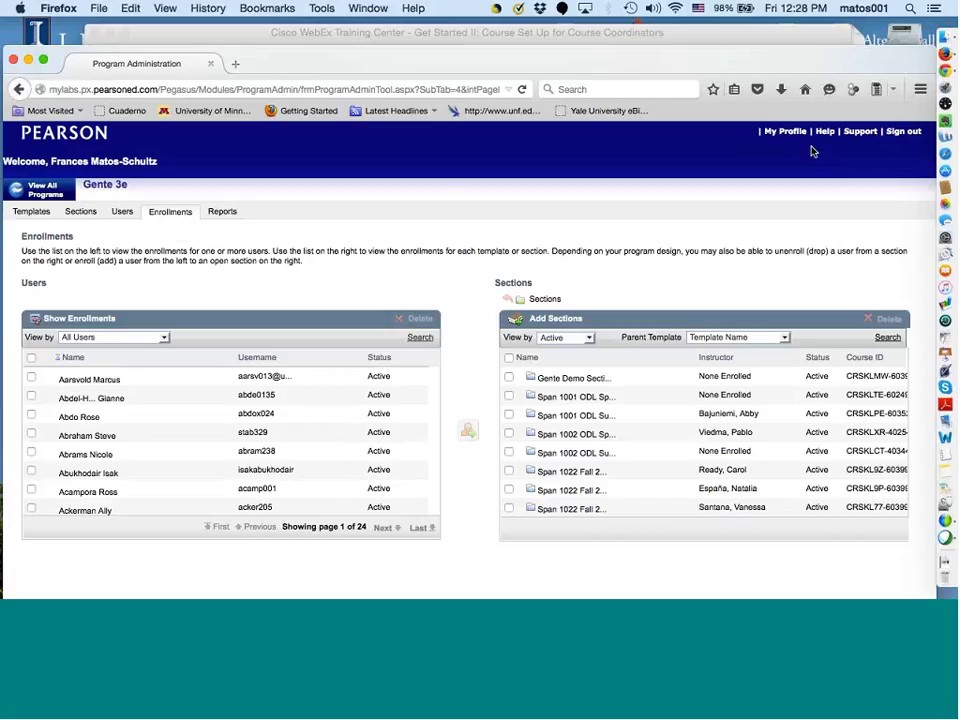
# - Reopen the Gente 3e program from the list of all programs and enter its Span 1022 Spring 2015 Template
pyautogui.click(45, 190)
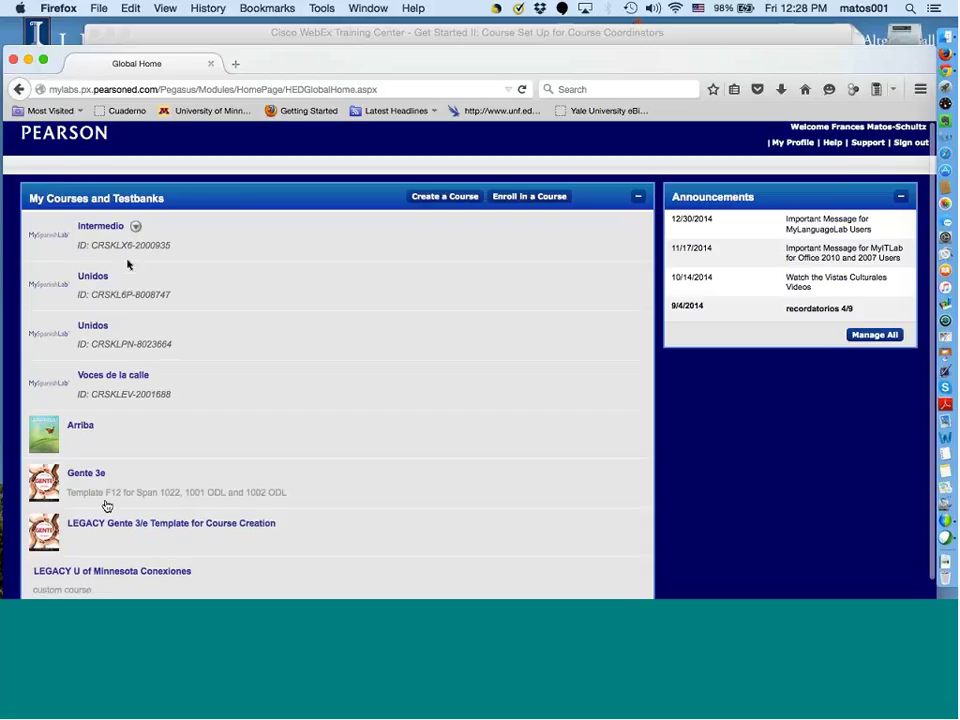
pyautogui.click(87, 479)
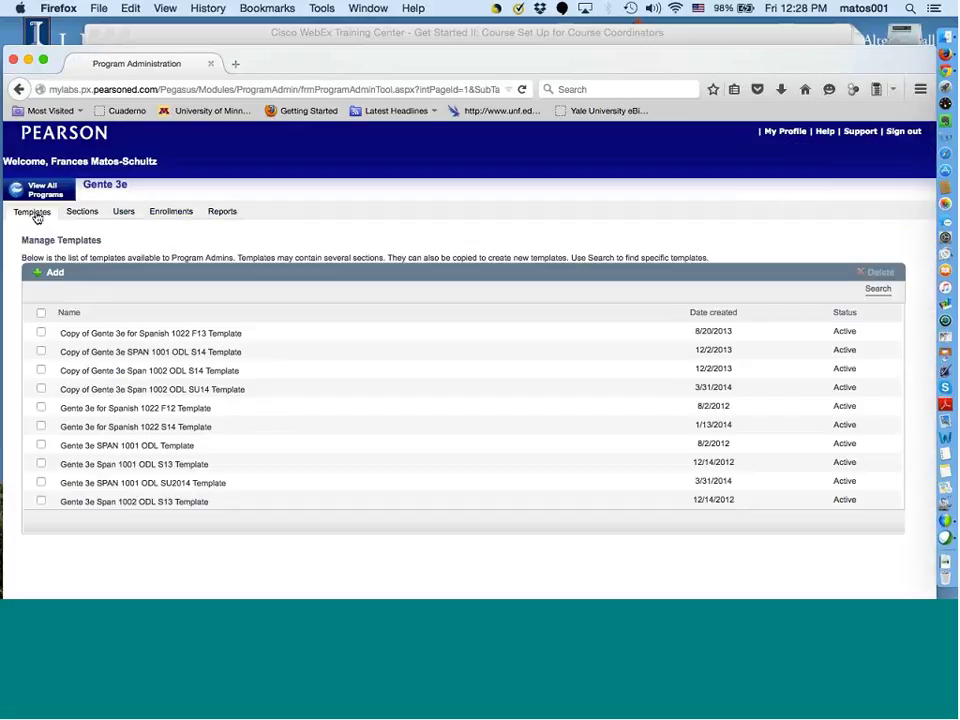
pyautogui.click(36, 213)
pyautogui.scroll(-3, 184, 452)
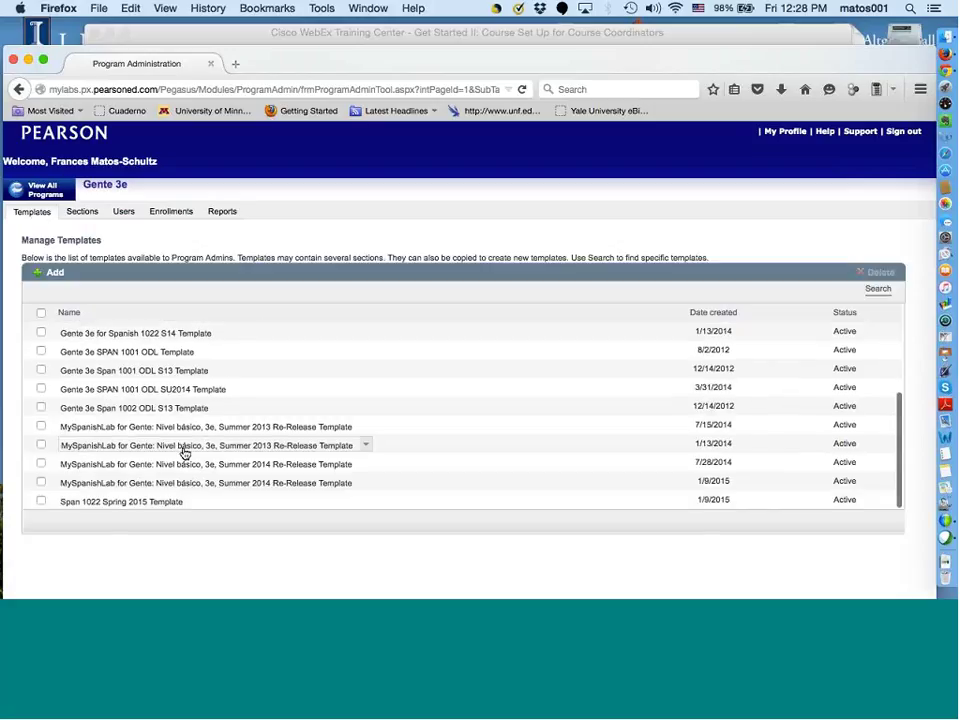
pyautogui.moveTo(140, 503)
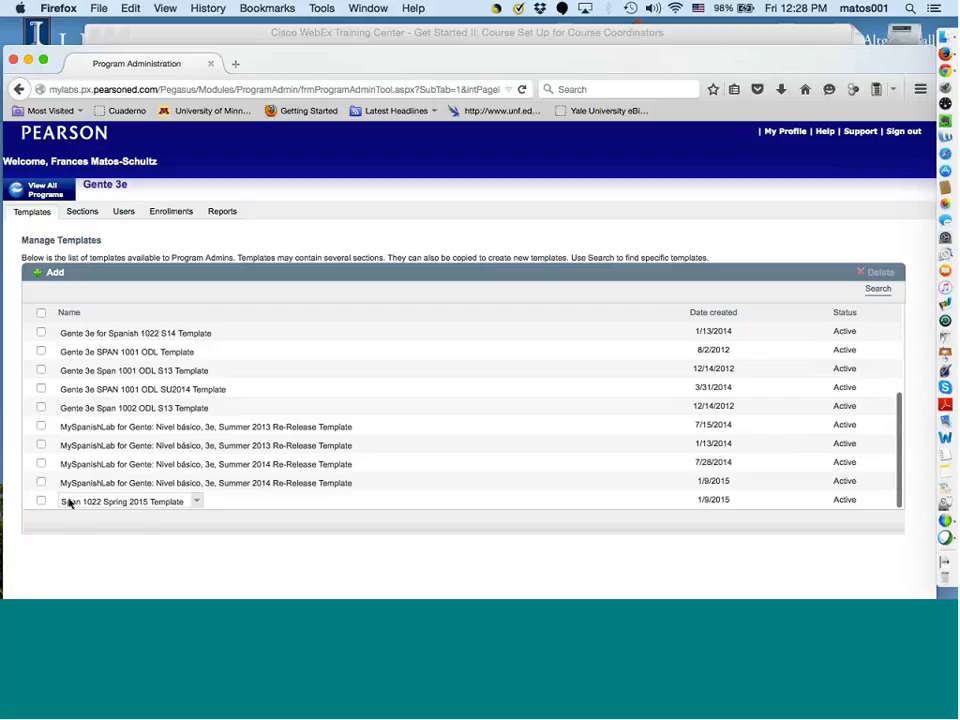
pyautogui.click(195, 508)
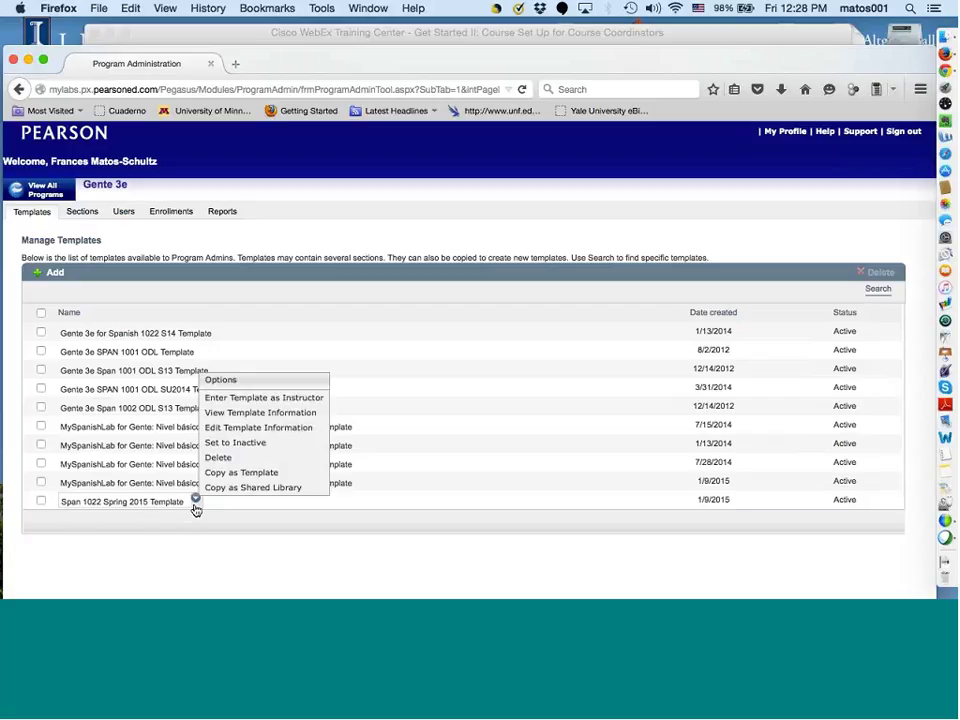
pyautogui.click(122, 504)
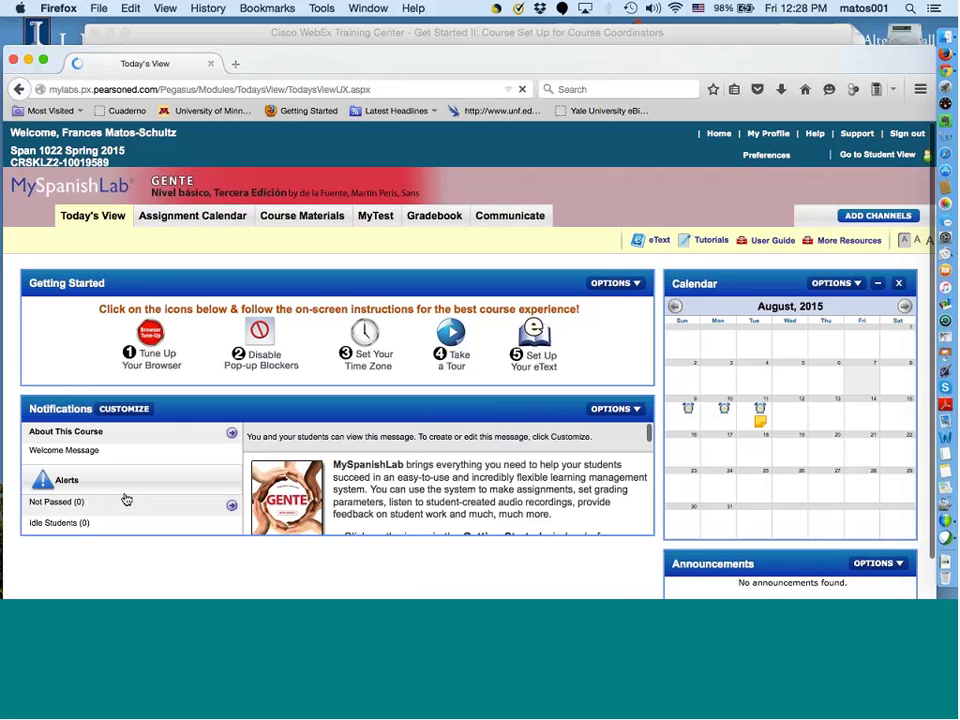
# - Examine the template's Notifications channel on Today's View, including the Alerts, Action Items and Performance entries
pyautogui.scroll(-5, 125, 497)
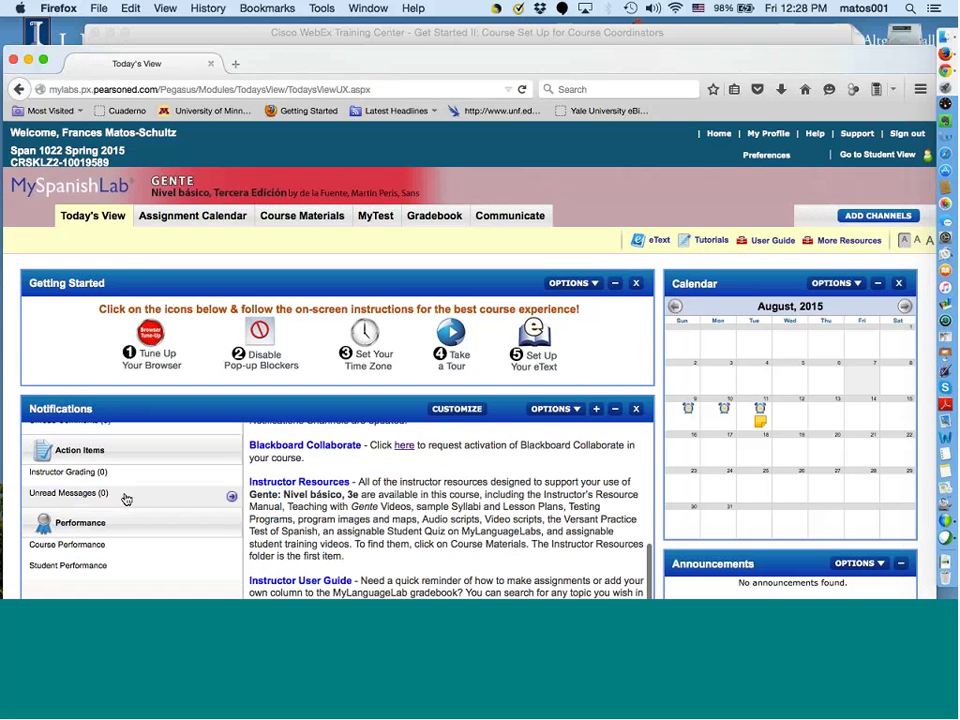
pyautogui.scroll(5, 127, 497)
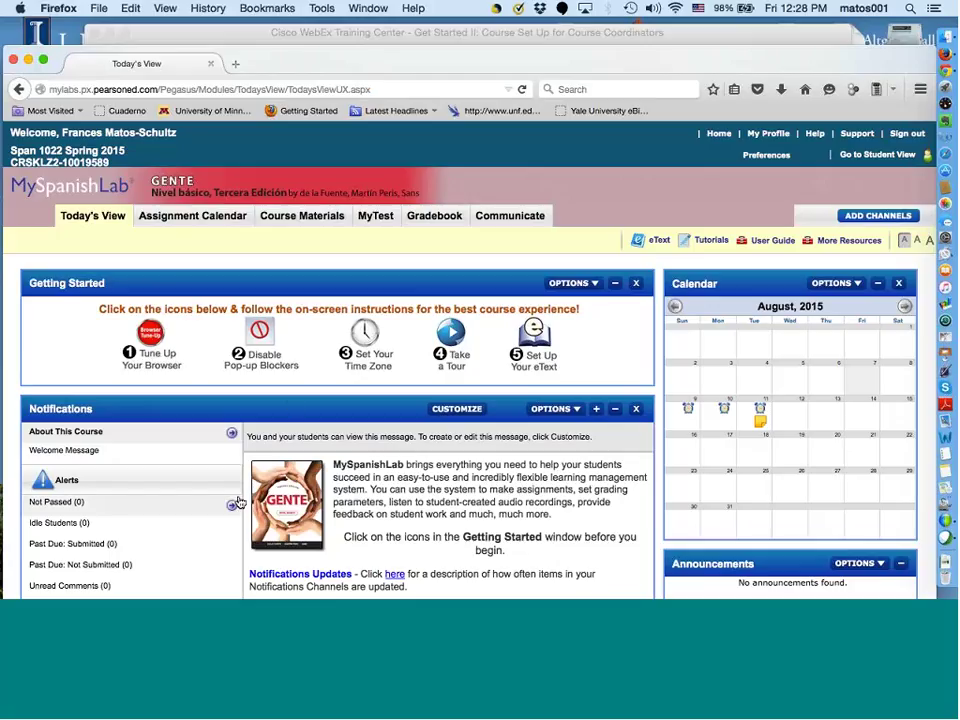
pyautogui.scroll(-3, 238, 502)
pyautogui.scroll(3, 238, 502)
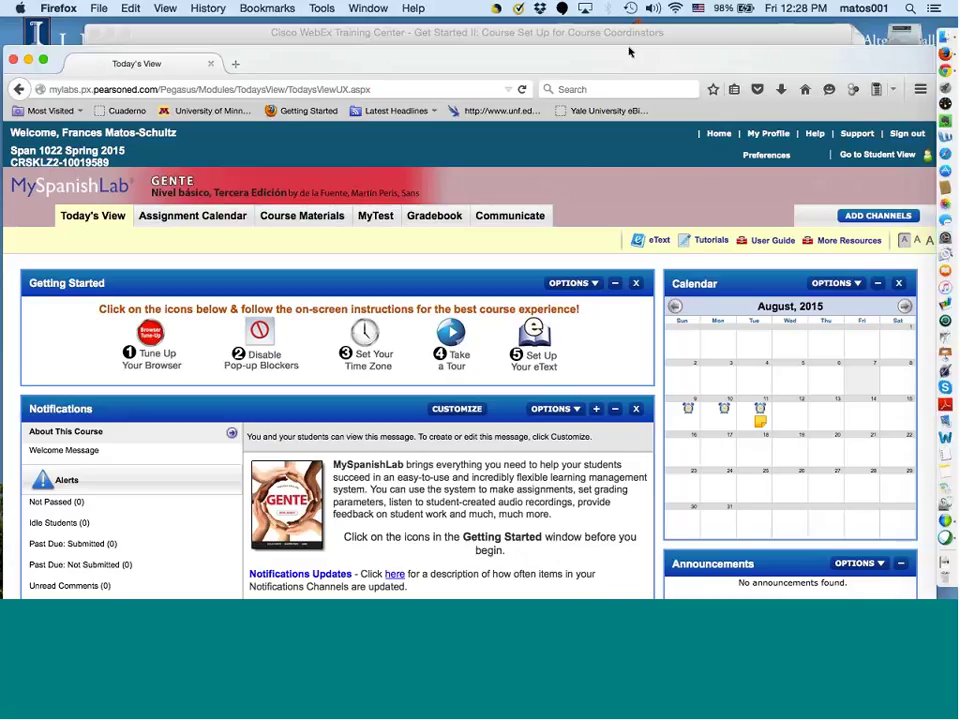
pyautogui.moveTo(629, 50); pyautogui.dragTo(632, 38)
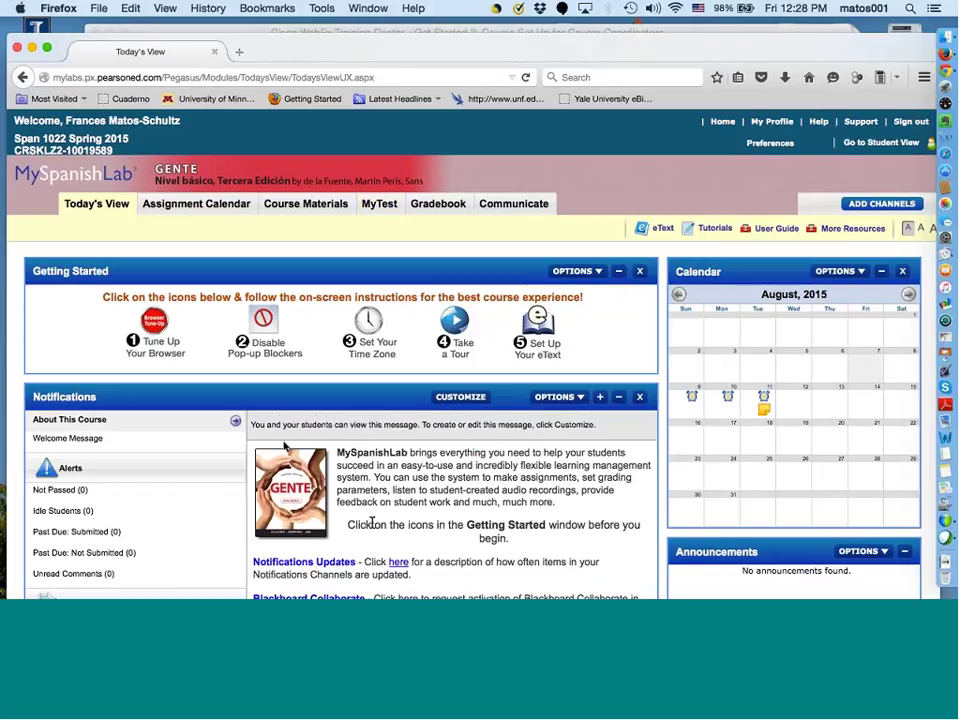
pyautogui.scroll(-4, 372, 523)
pyautogui.scroll(4, 372, 523)
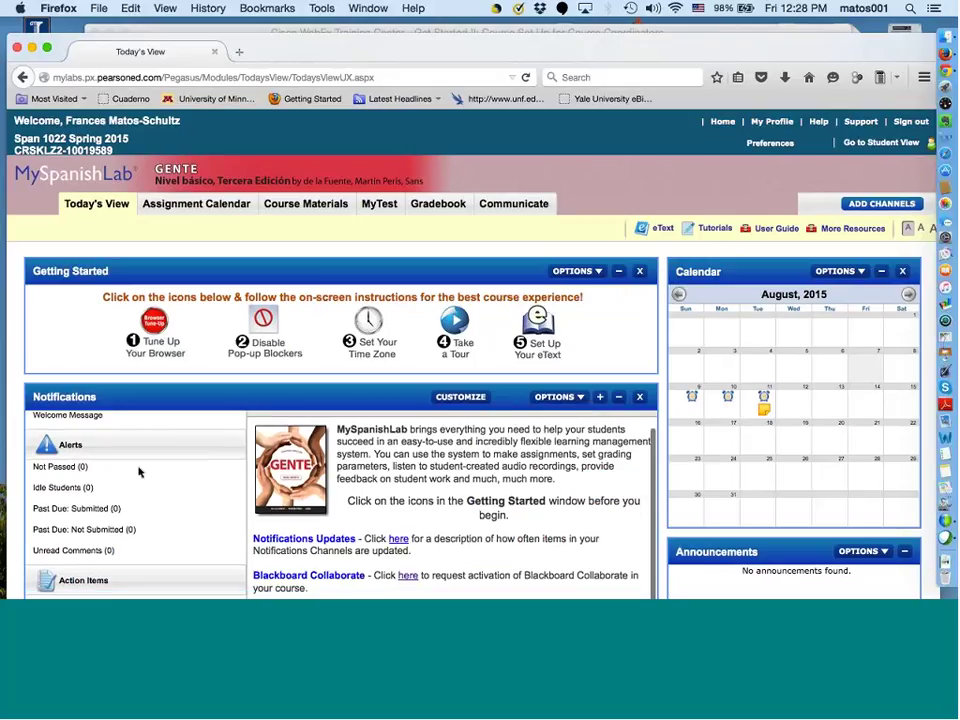
pyautogui.scroll(-4, 140, 473)
pyautogui.scroll(4, 140, 473)
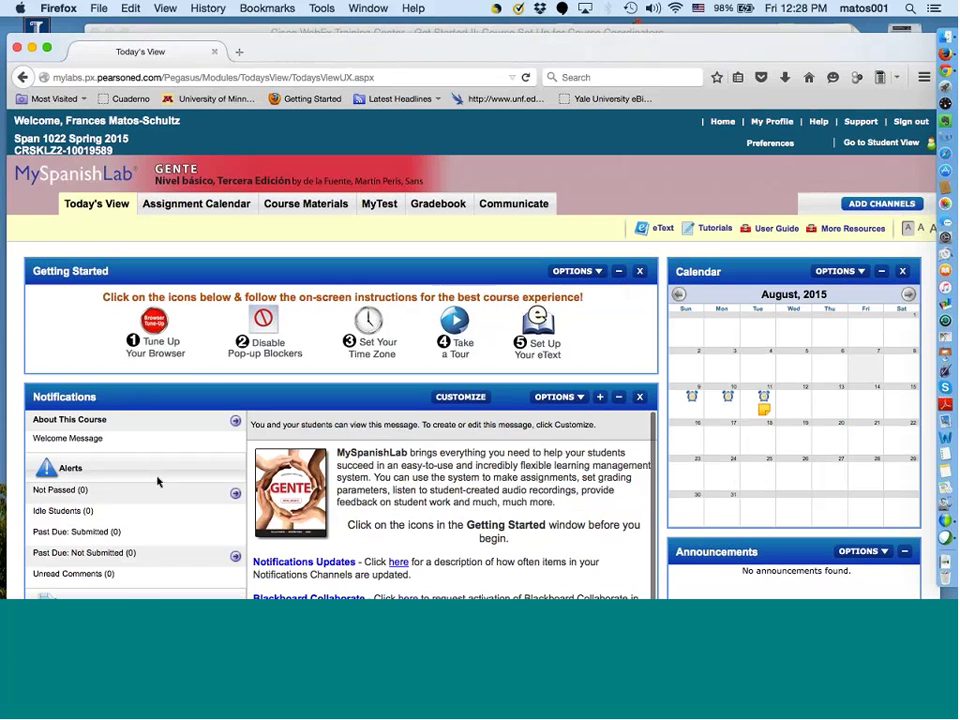
# - In the Assignment Calendar, assign Capítulo 01 activities SAM 01–01 and SAM 01–02 to August 20, 2015, accepting the re-assignment
pyautogui.click(233, 206)
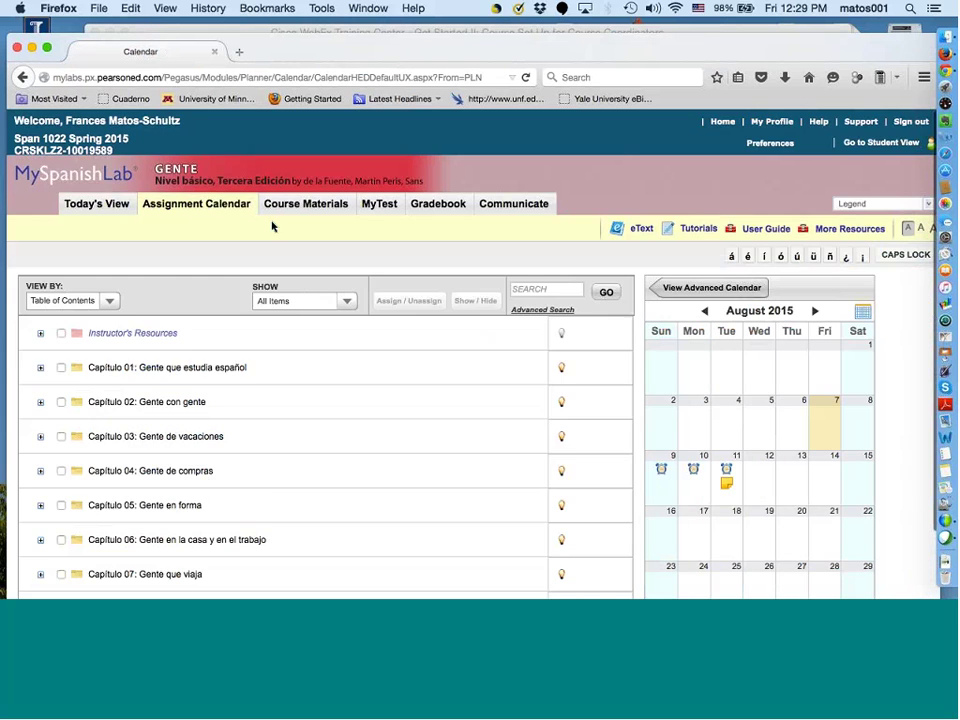
pyautogui.click(195, 368)
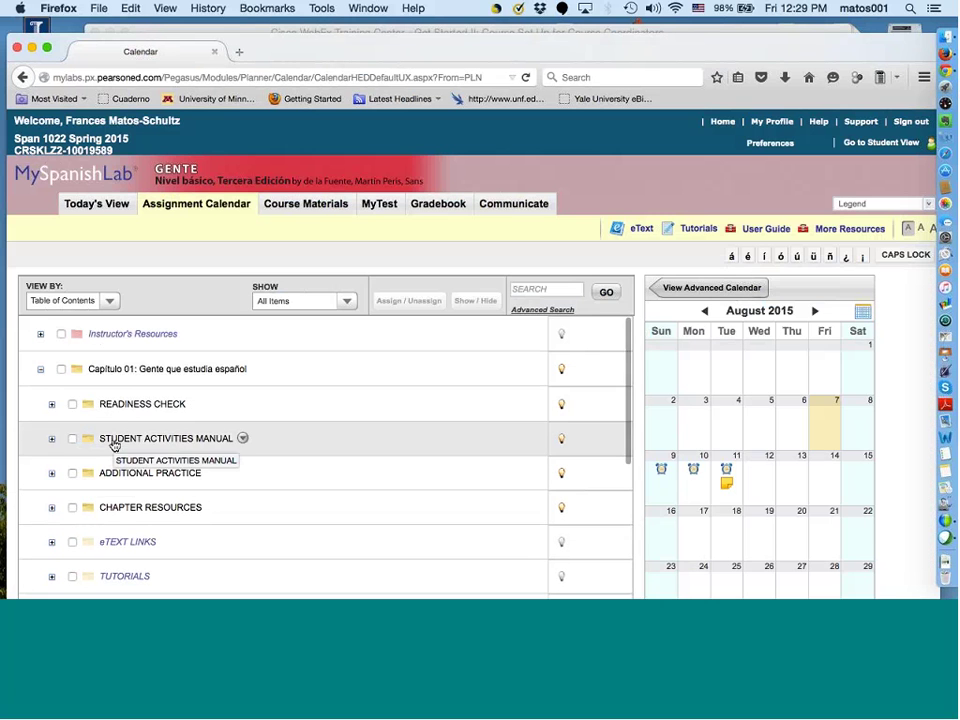
pyautogui.click(112, 441)
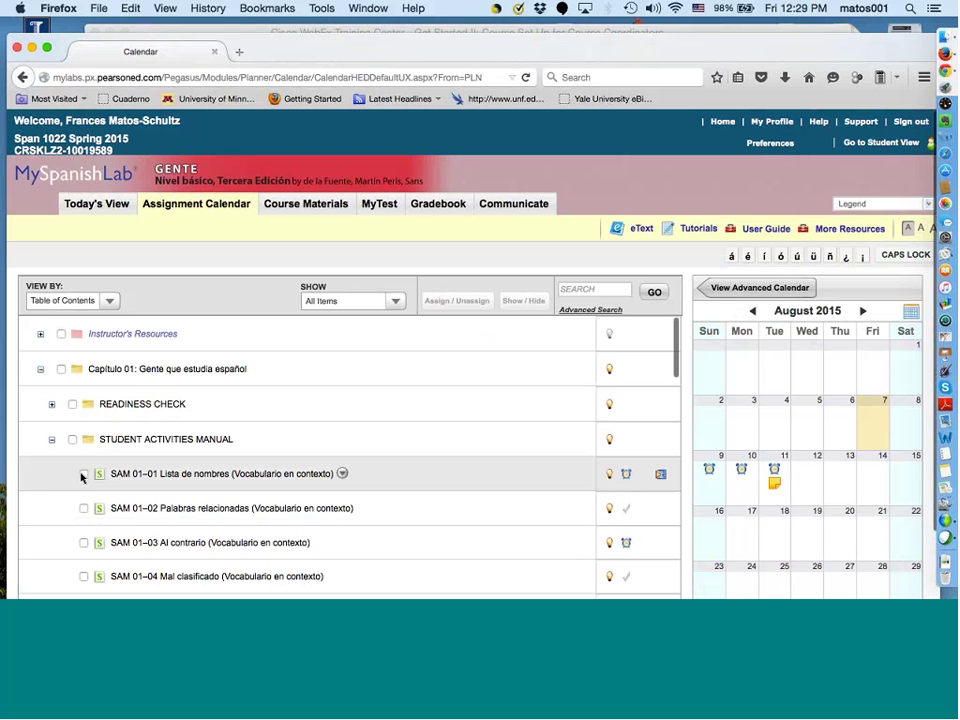
pyautogui.click(83, 475)
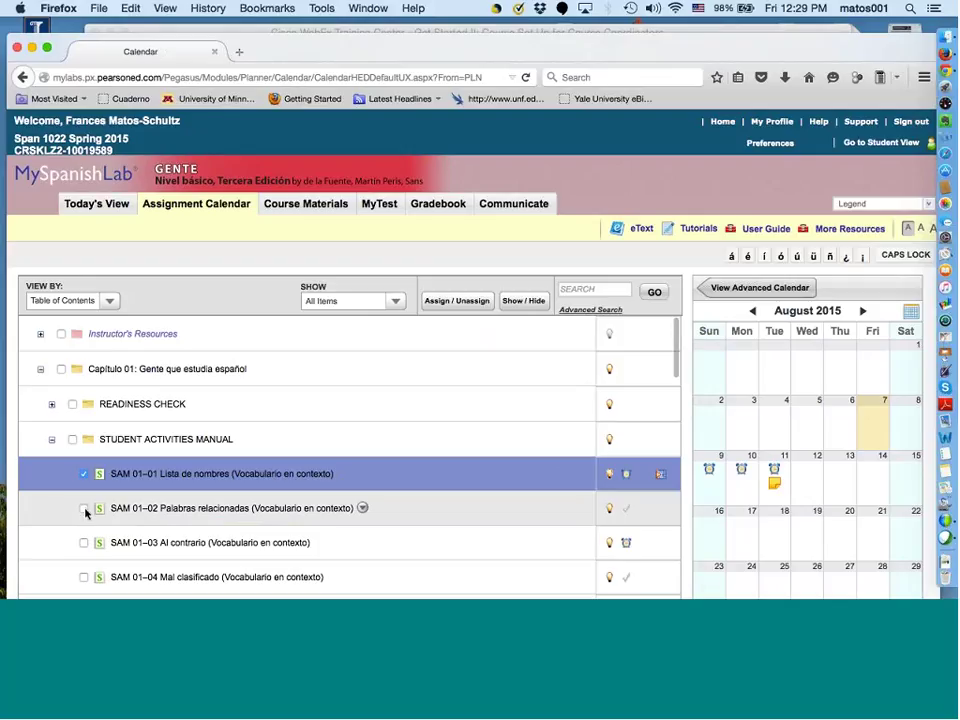
pyautogui.click(84, 509)
pyautogui.moveTo(283, 486); pyautogui.dragTo(841, 523)
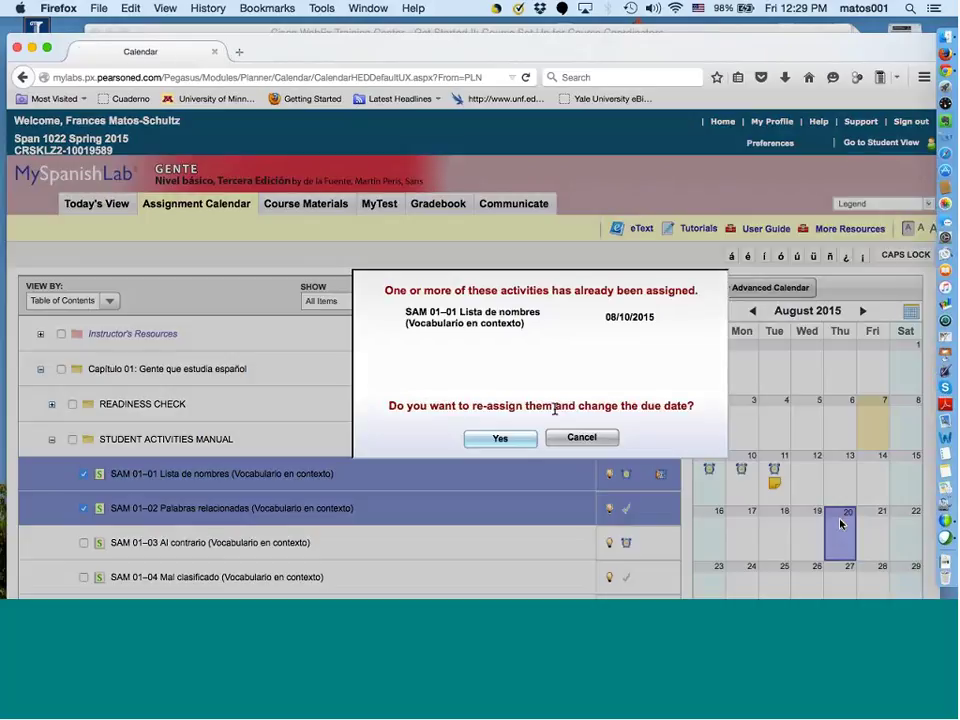
pyautogui.click(500, 438)
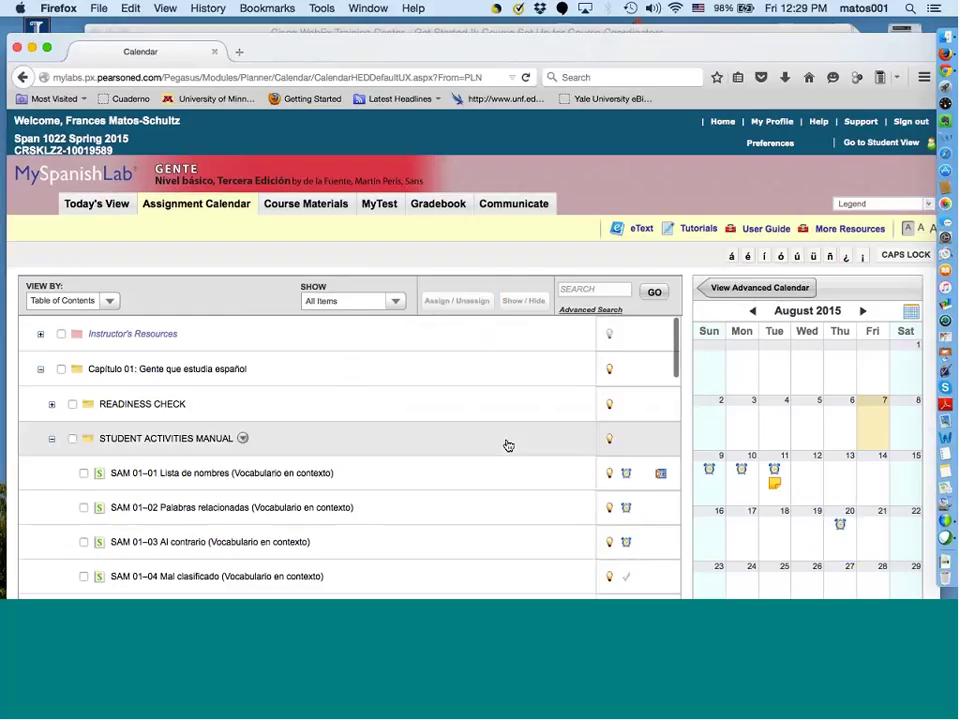
# - Check the items due on August 20, 2015, and try to save a blank note for that day
pyautogui.click(843, 527)
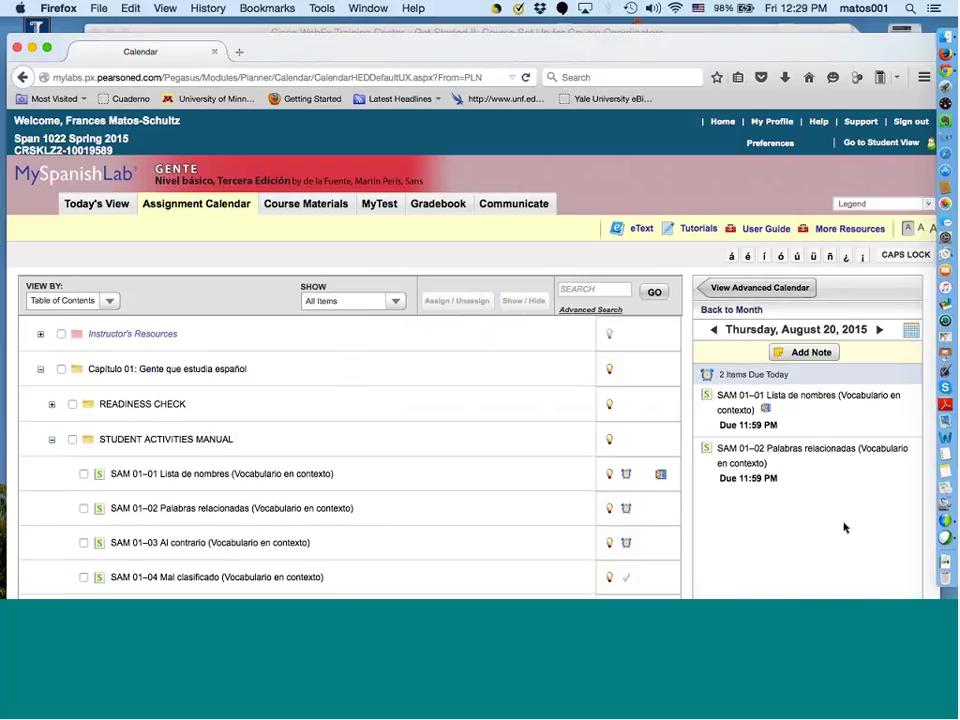
pyautogui.click(818, 355)
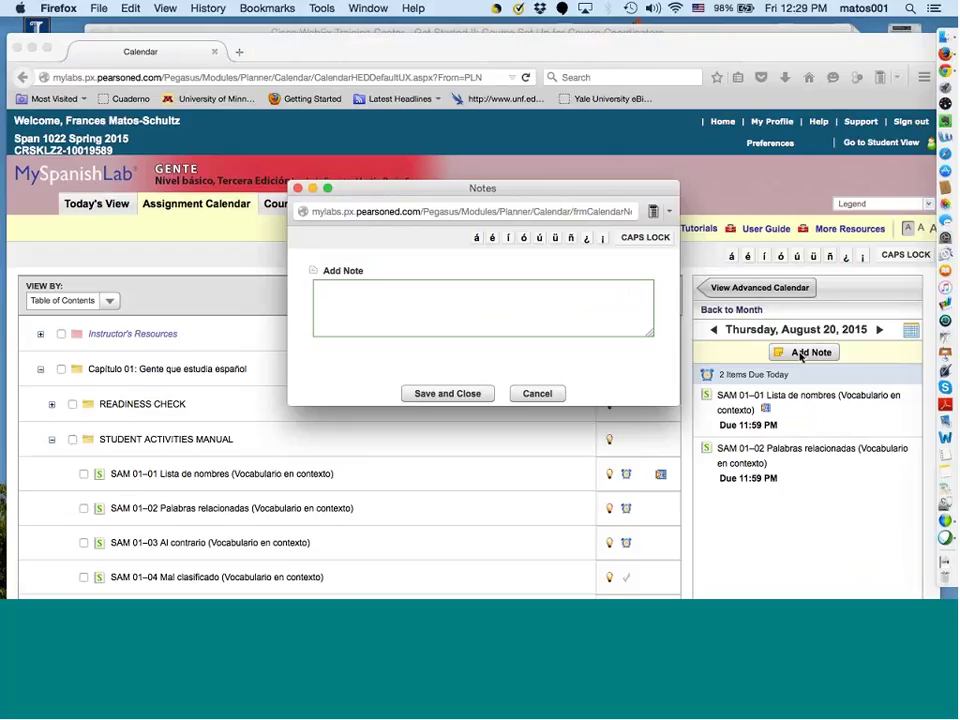
pyautogui.click(440, 394)
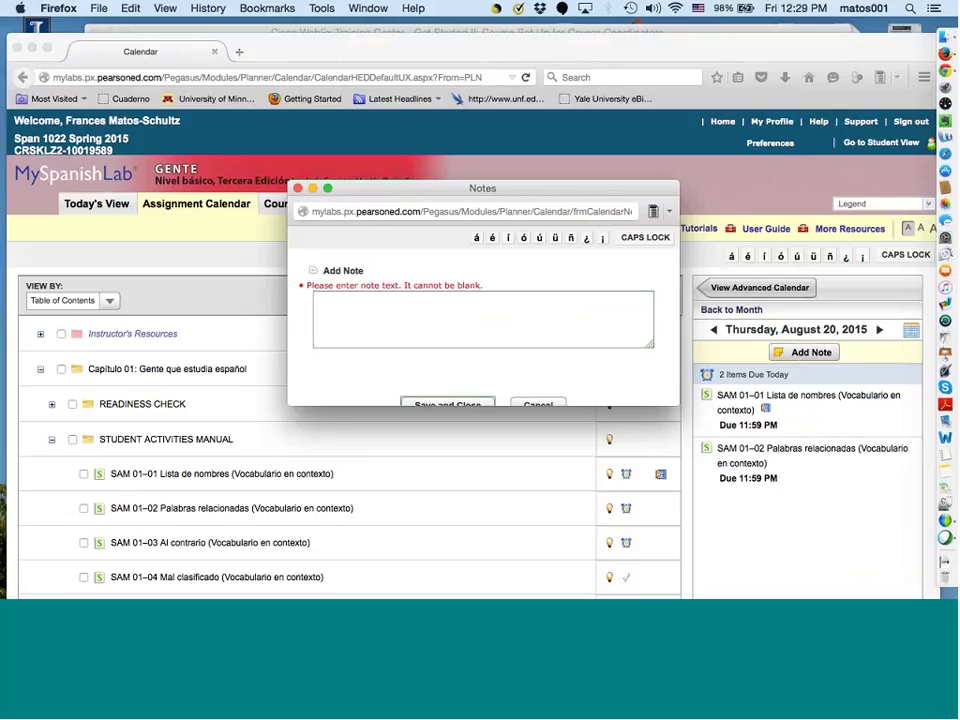
pyautogui.click(298, 189)
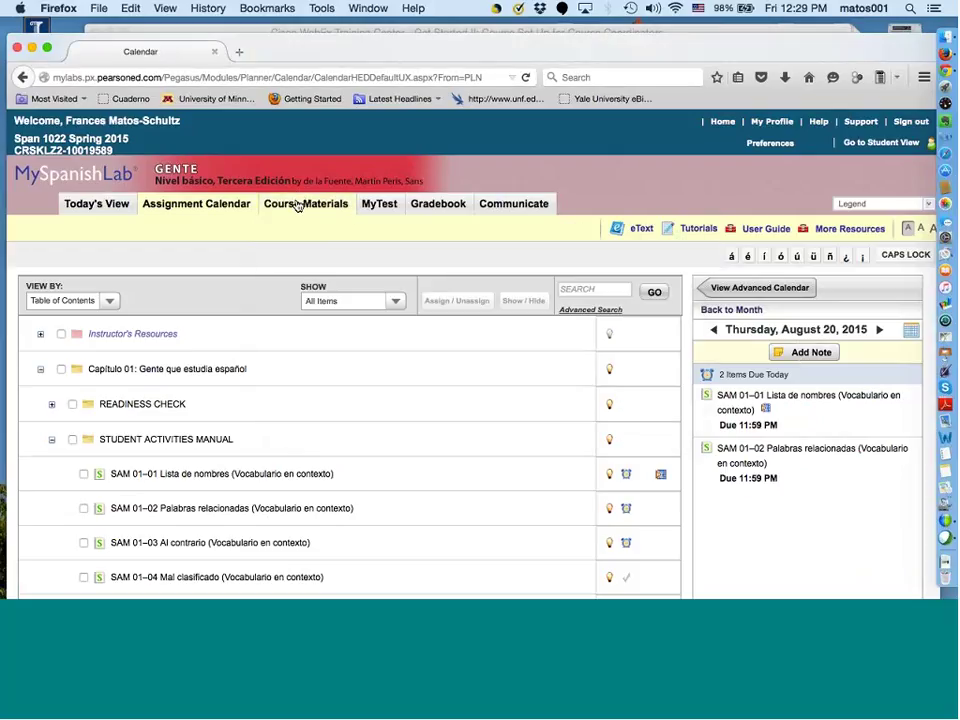
# - Review the column types available in the Gradebook, and open and dismiss the form for a free text column
pyautogui.click(437, 205)
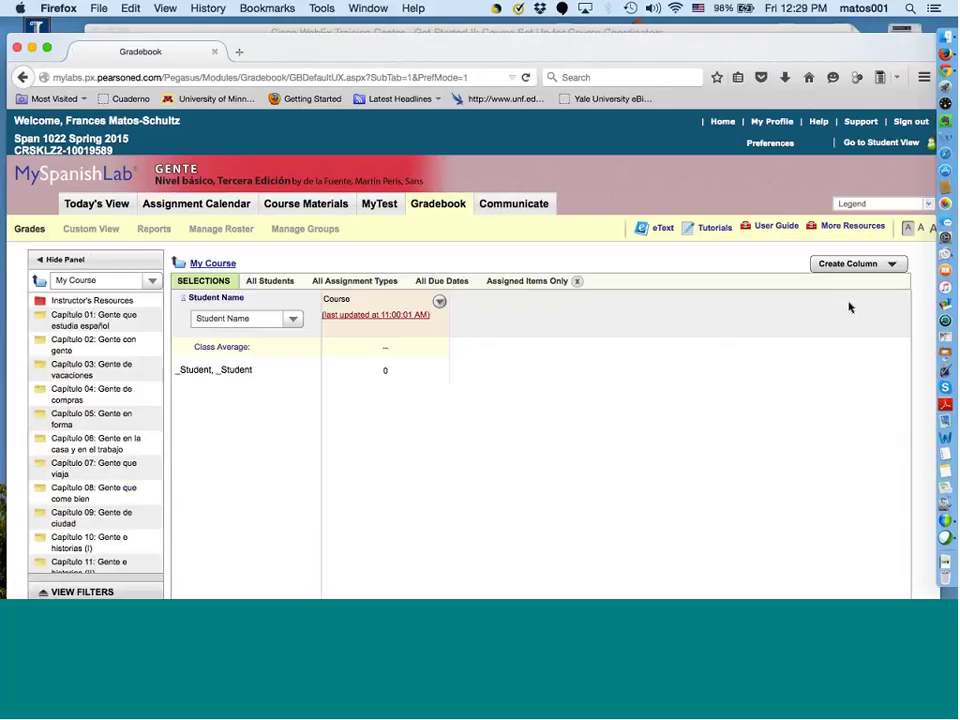
pyautogui.click(890, 264)
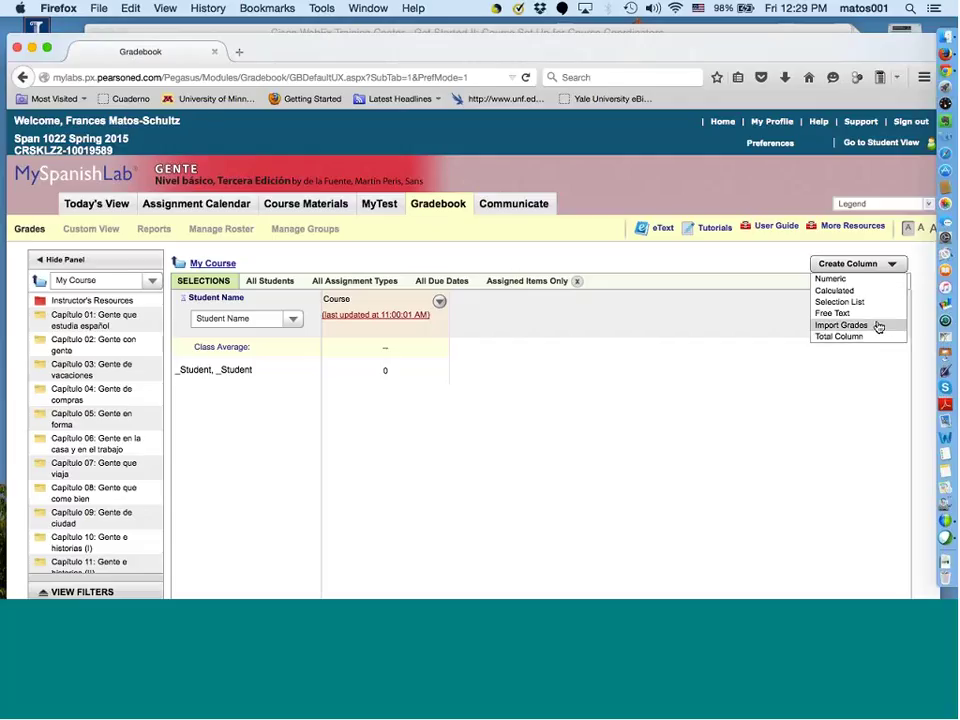
pyautogui.click(874, 315)
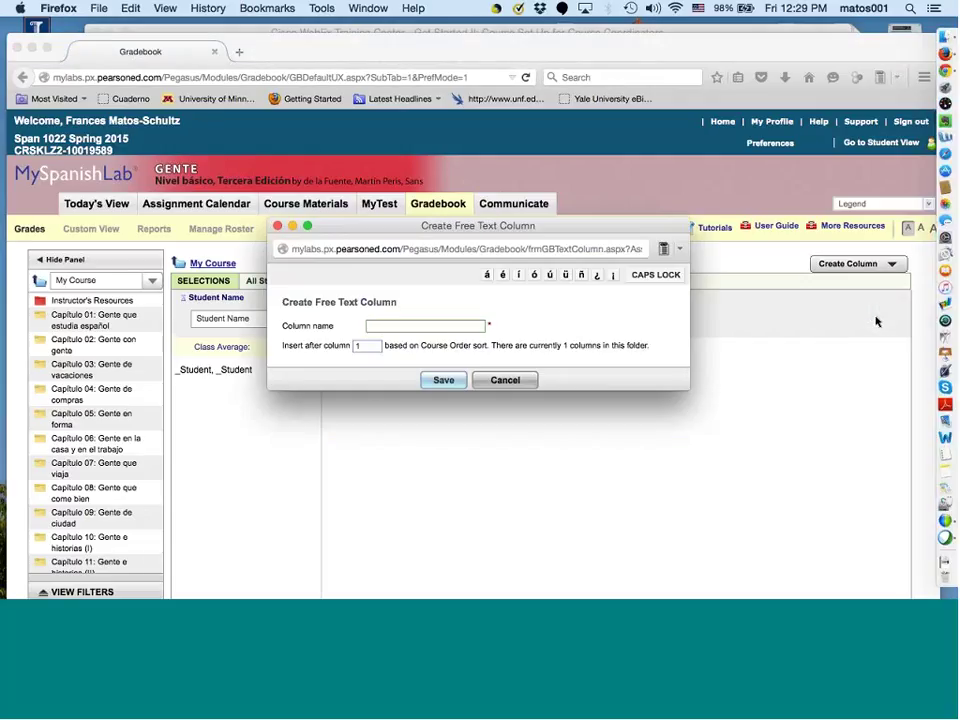
pyautogui.click(278, 226)
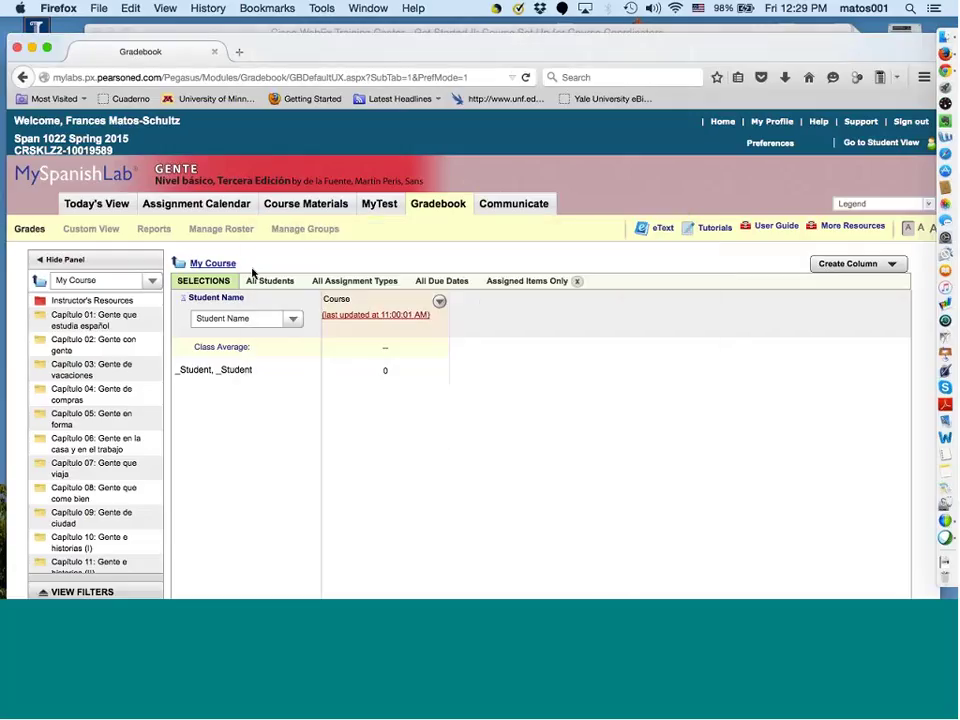
# - Review the General settings in the template's Preferences, including the student and instructor resource toolbar features
pyautogui.click(216, 229)
pyautogui.click(765, 144)
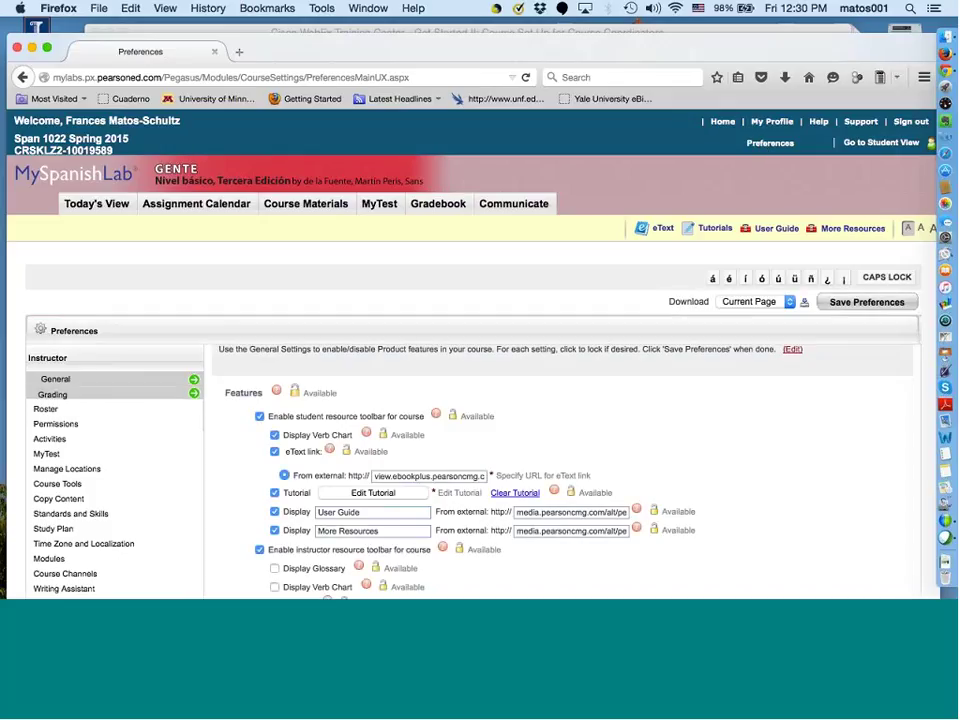
pyautogui.scroll(-3, 331, 476)
pyautogui.scroll(-5, 331, 476)
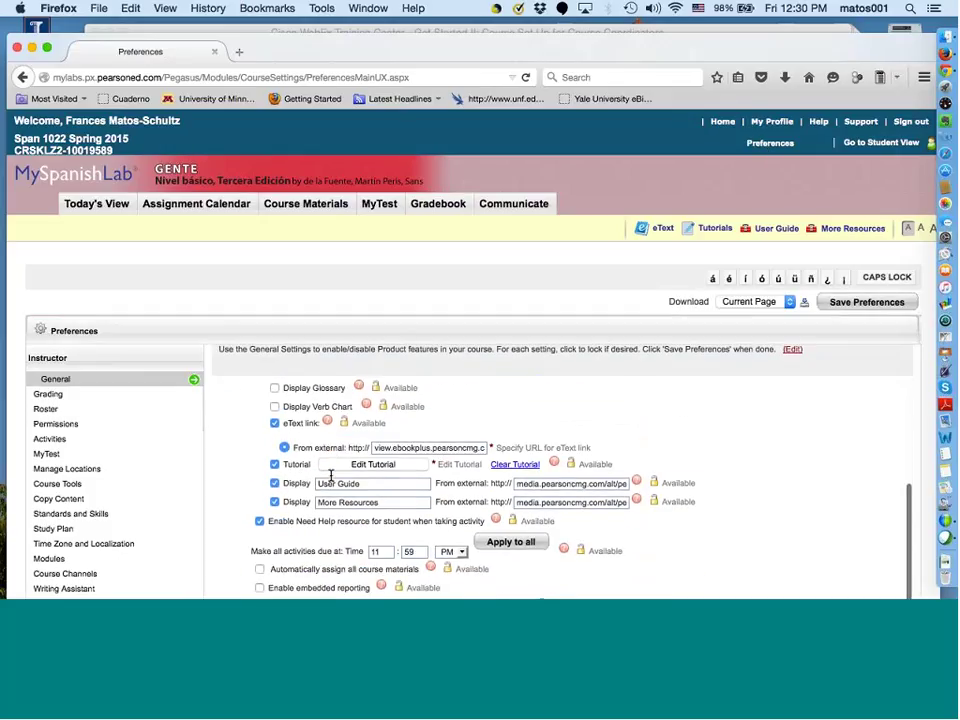
# - Examine the remaining General settings, from the activities' due time through the Secure Folder, Fonts and HTML Editor options
pyautogui.scroll(-2, 331, 476)
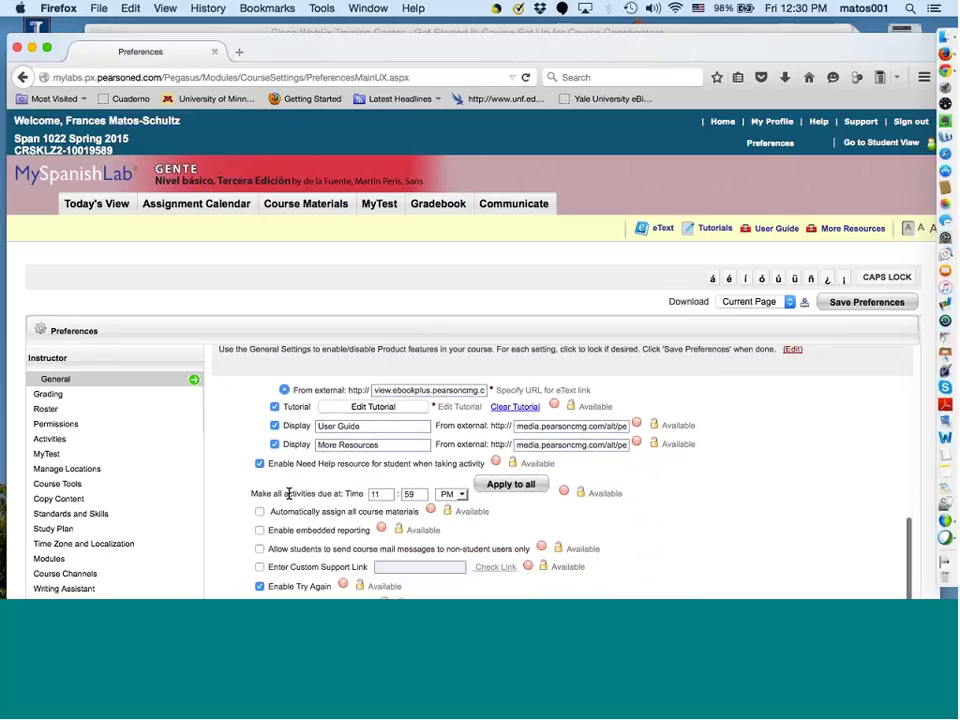
pyautogui.scroll(-5, 289, 494)
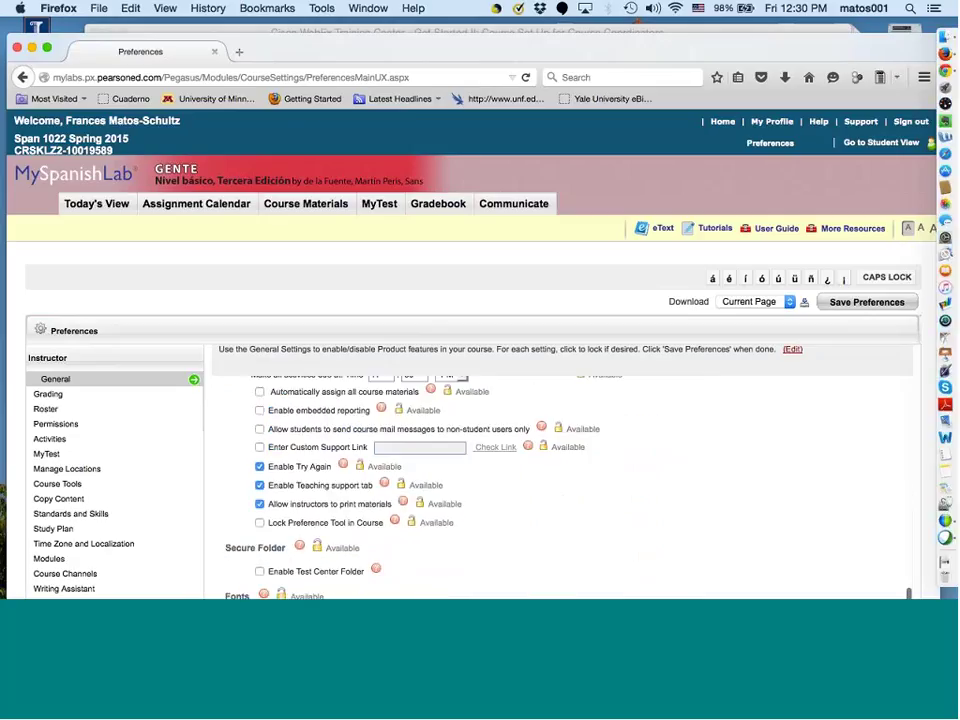
pyautogui.scroll(-5, 301, 553)
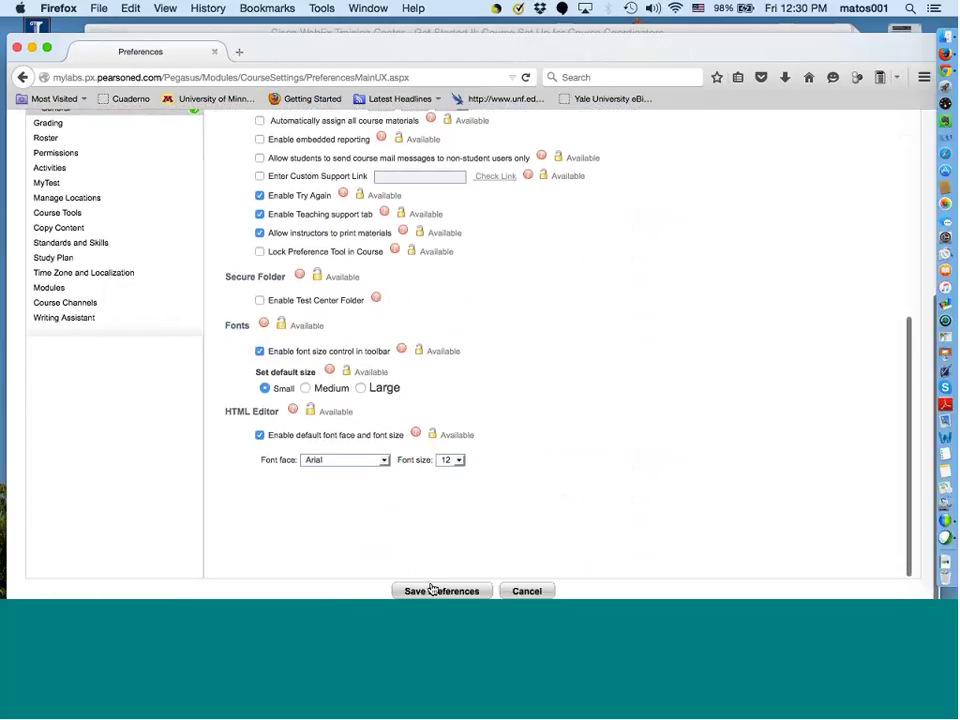
pyautogui.scroll(3, 157, 438)
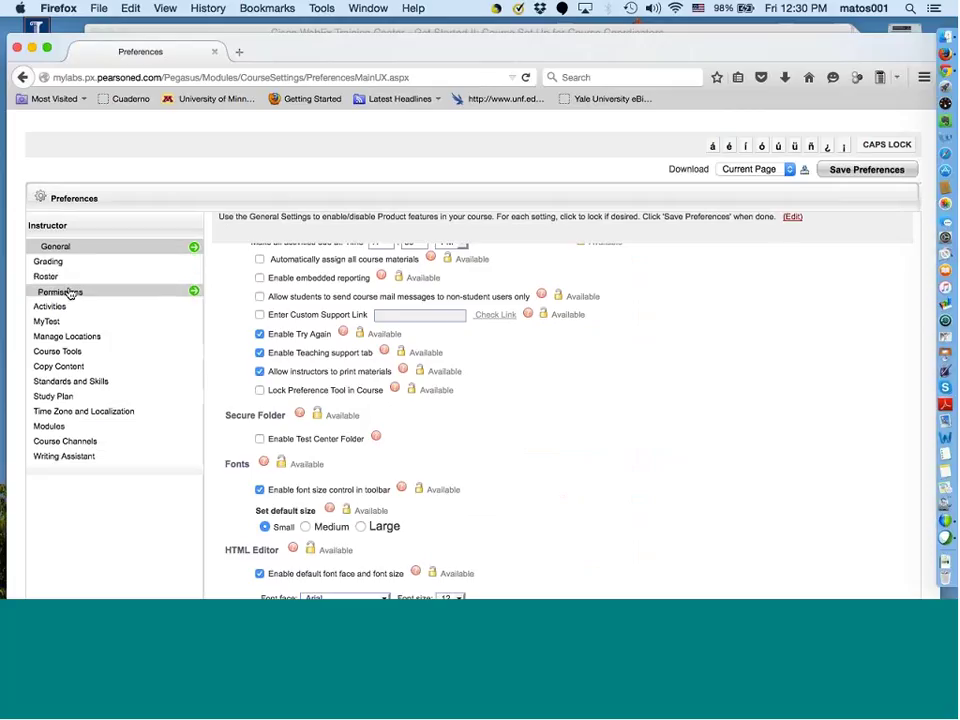
# - Open the Activities preferences and review the customizable activity types and the instructor preview options
pyautogui.click(66, 306)
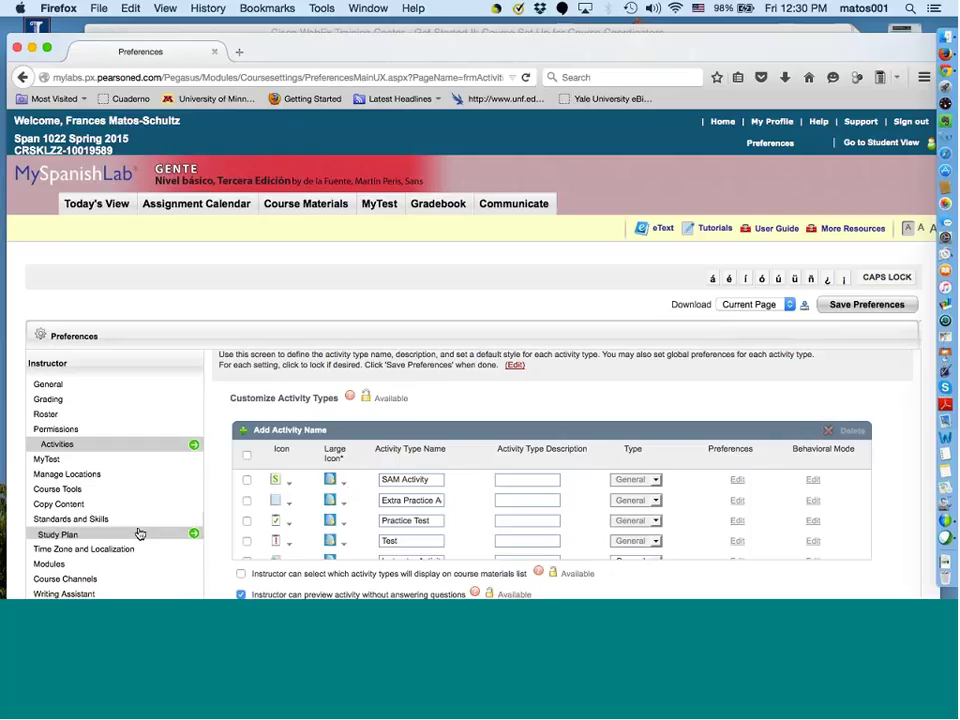
pyautogui.scroll(-2, 140, 533)
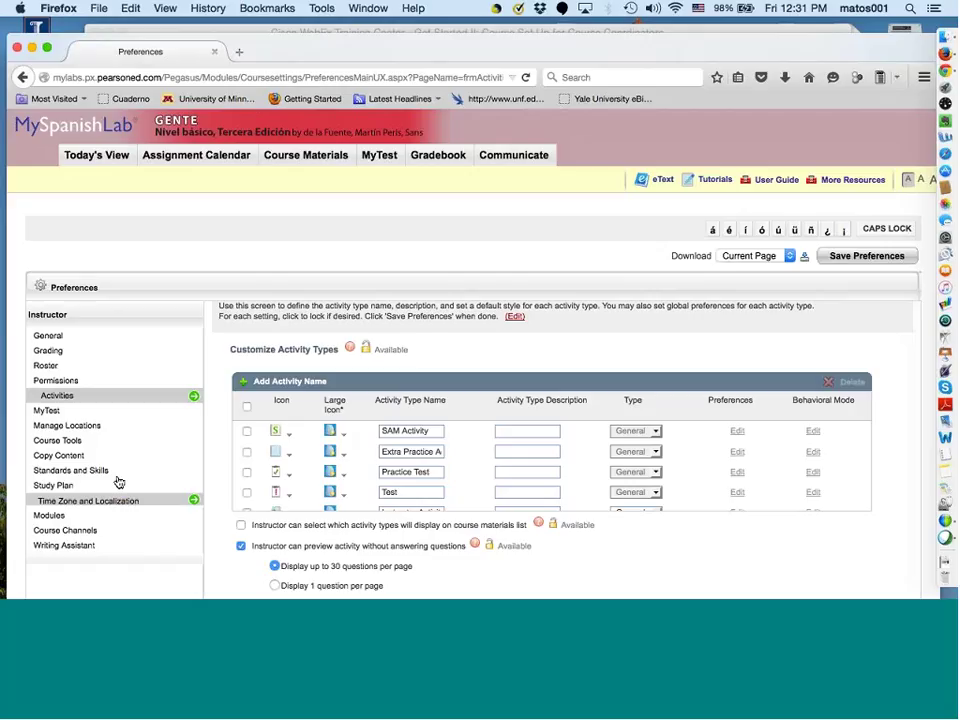
pyautogui.scroll(1, 585, 242)
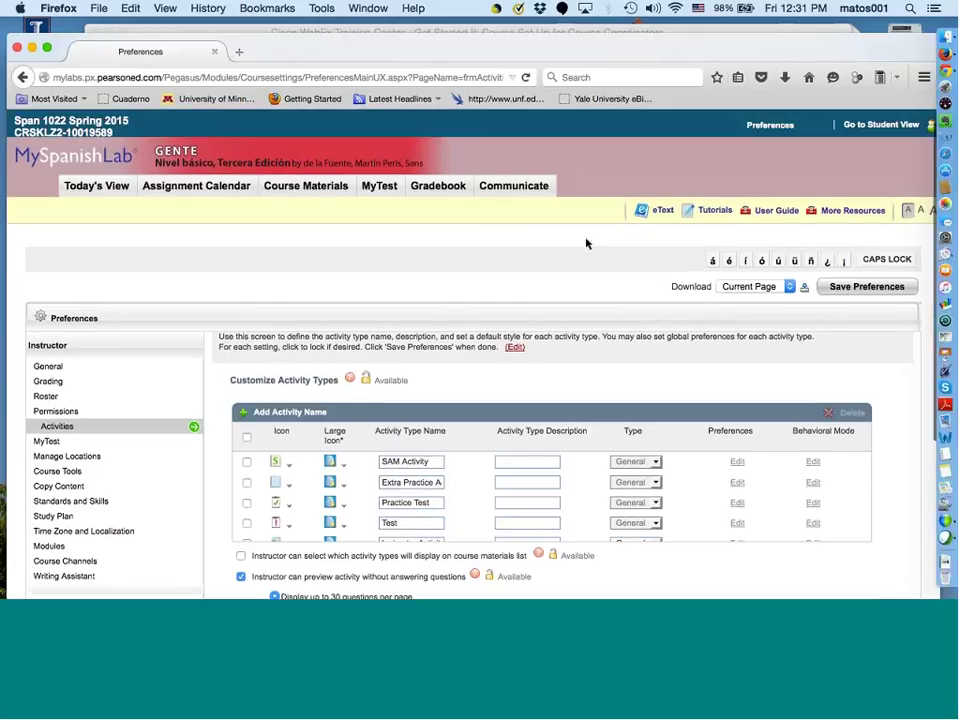
pyautogui.scroll(1, 586, 243)
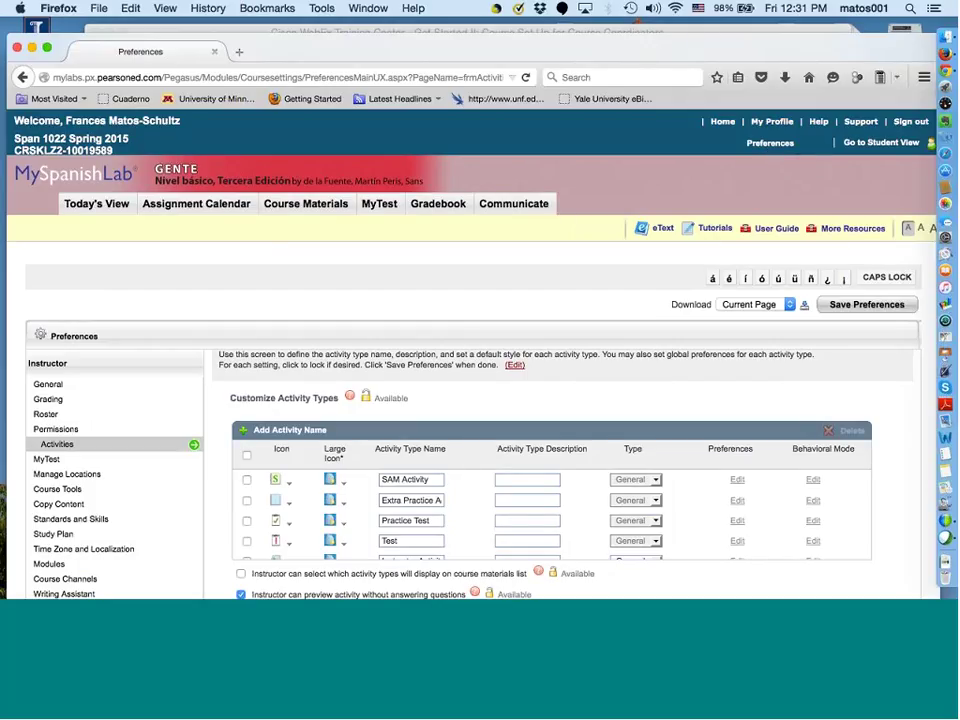
# - Return to the Gente 3e program administration, open the form for adding sections, and examine its fields and content template choices
pyautogui.click(721, 121)
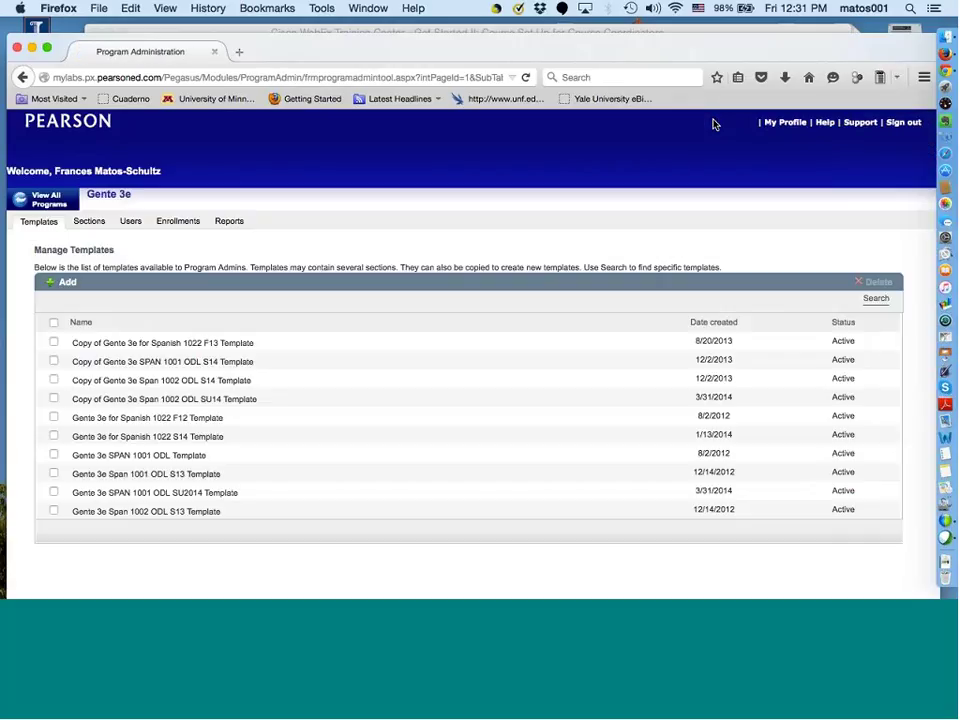
pyautogui.click(92, 229)
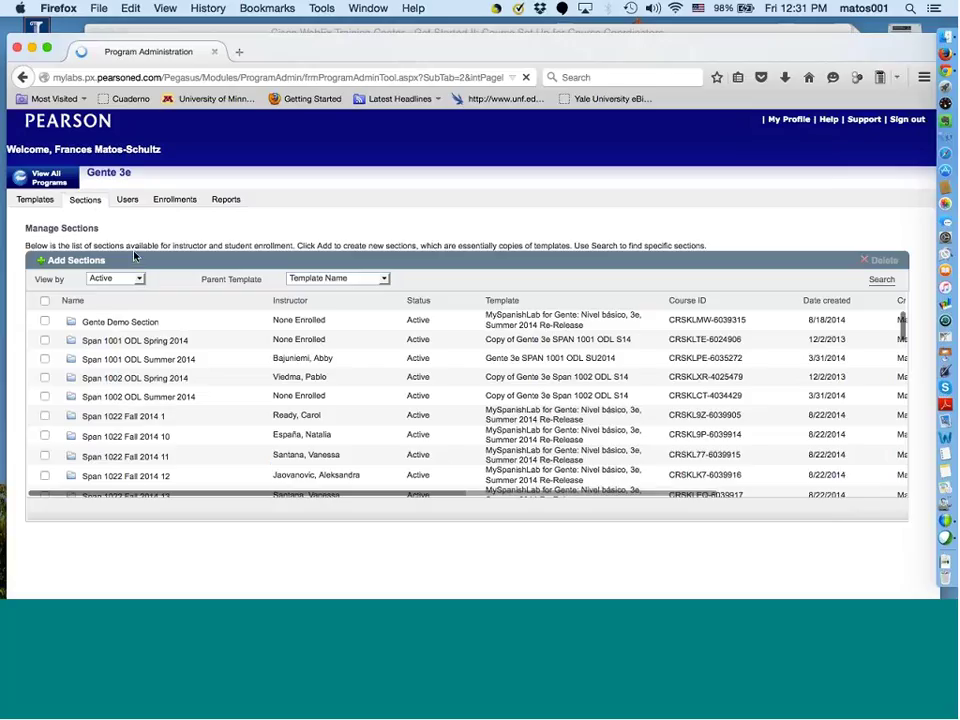
pyautogui.click(44, 262)
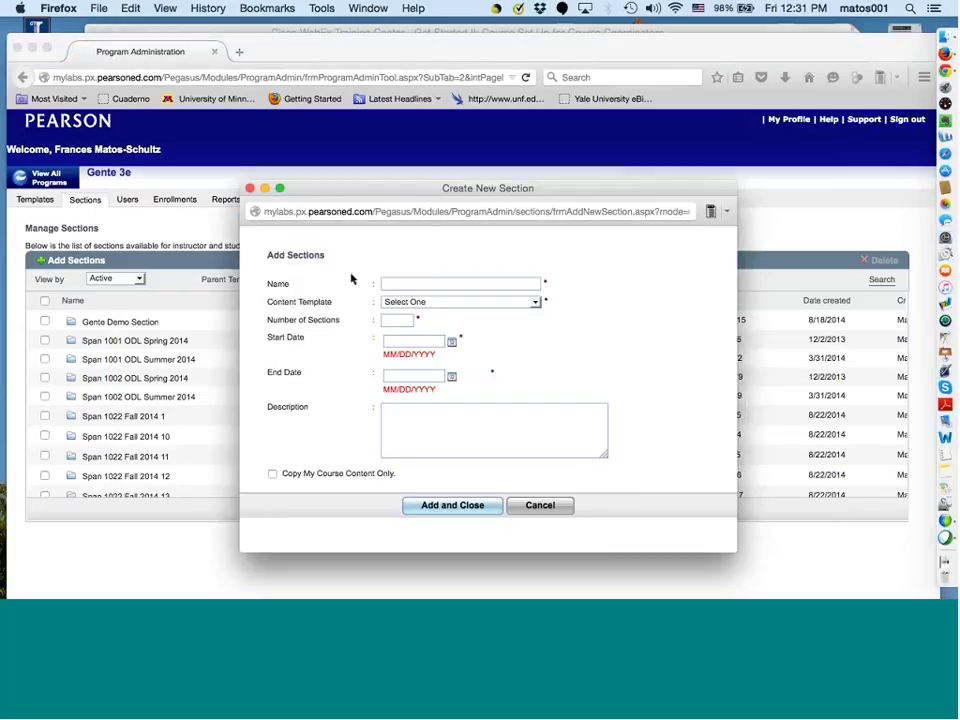
pyautogui.click(536, 303)
pyautogui.click(605, 275)
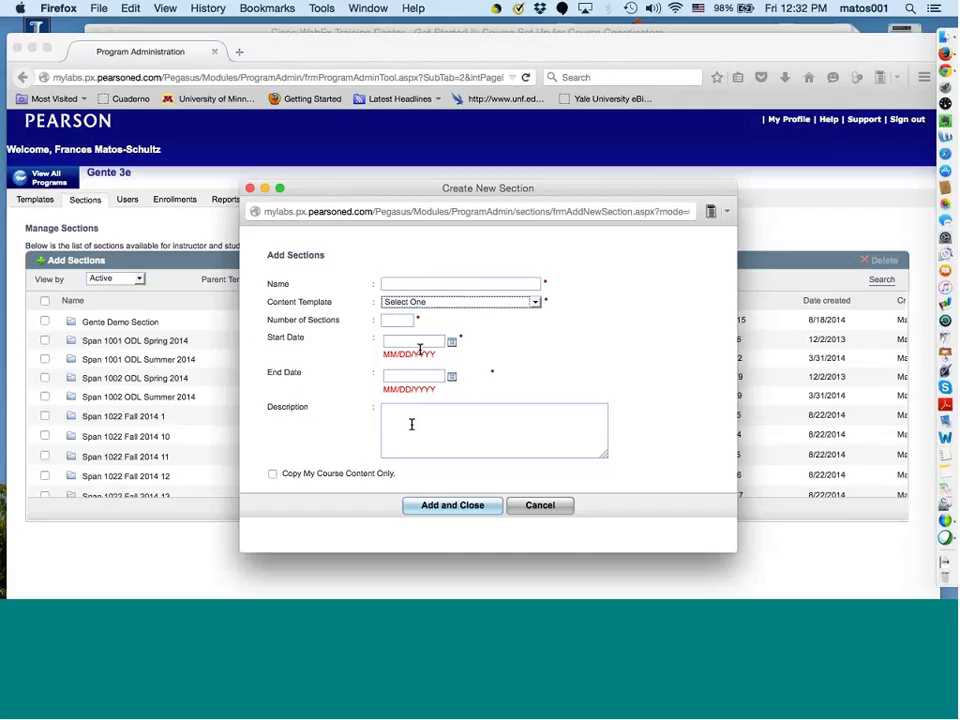
pyautogui.click(427, 507)
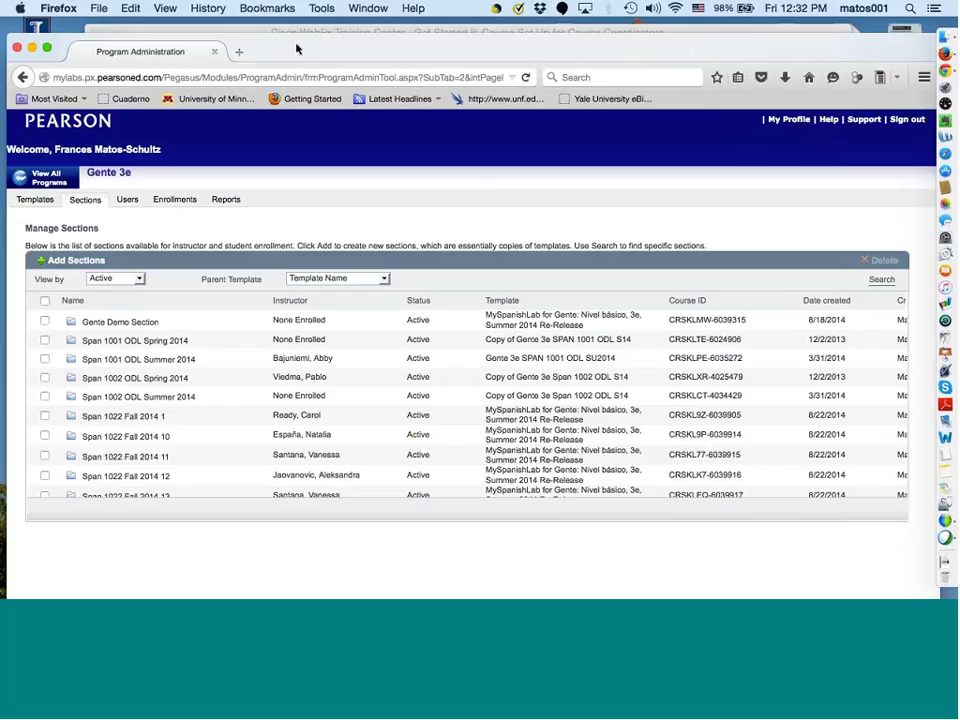
# - Go back to the overview of all courses and programs, and close the browser window and the blank new-section form
pyautogui.moveTo(296, 48); pyautogui.dragTo(303, 95)
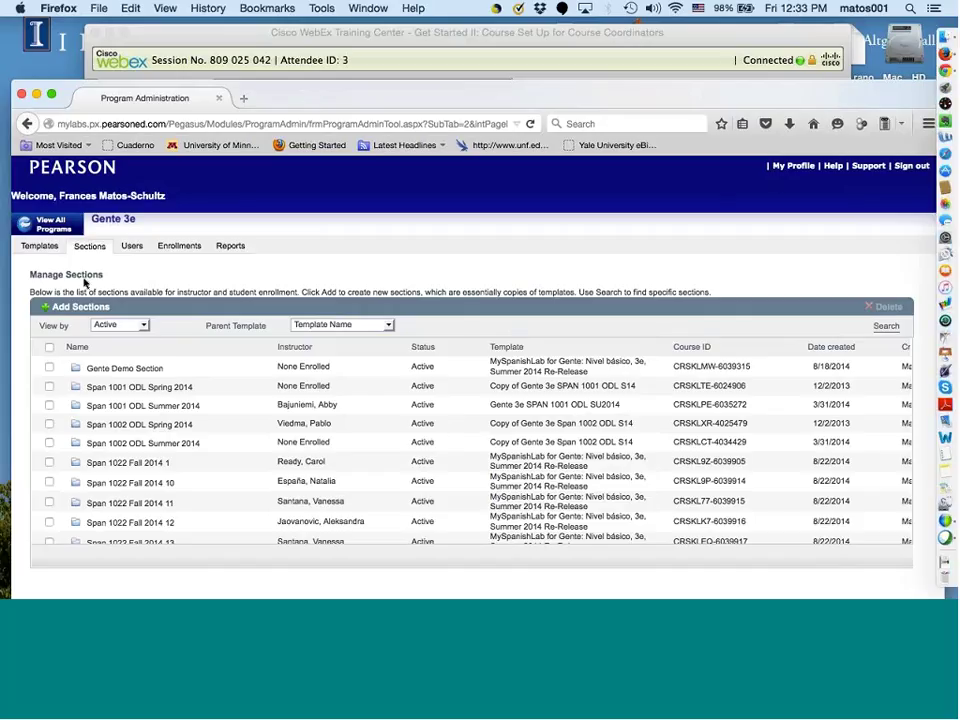
pyautogui.click(66, 228)
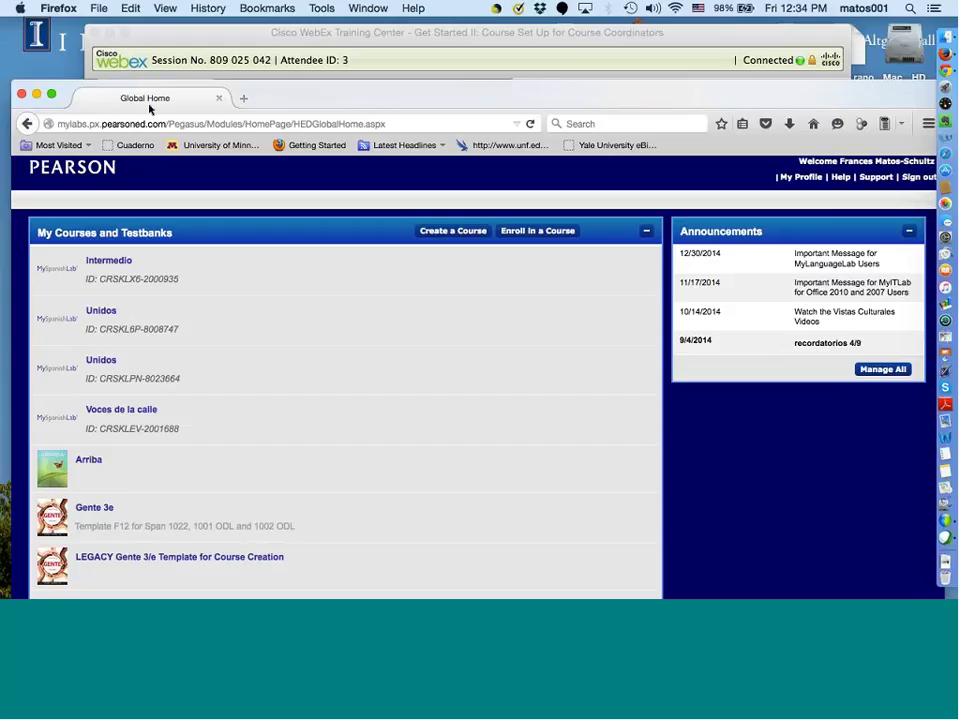
pyautogui.click(21, 95)
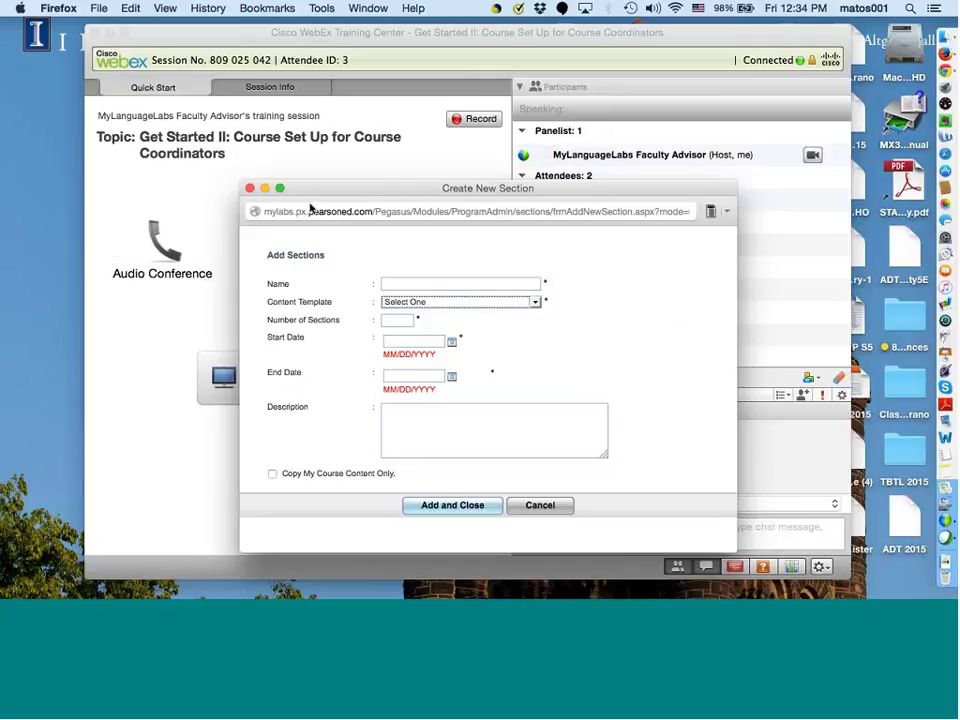
pyautogui.click(250, 188)
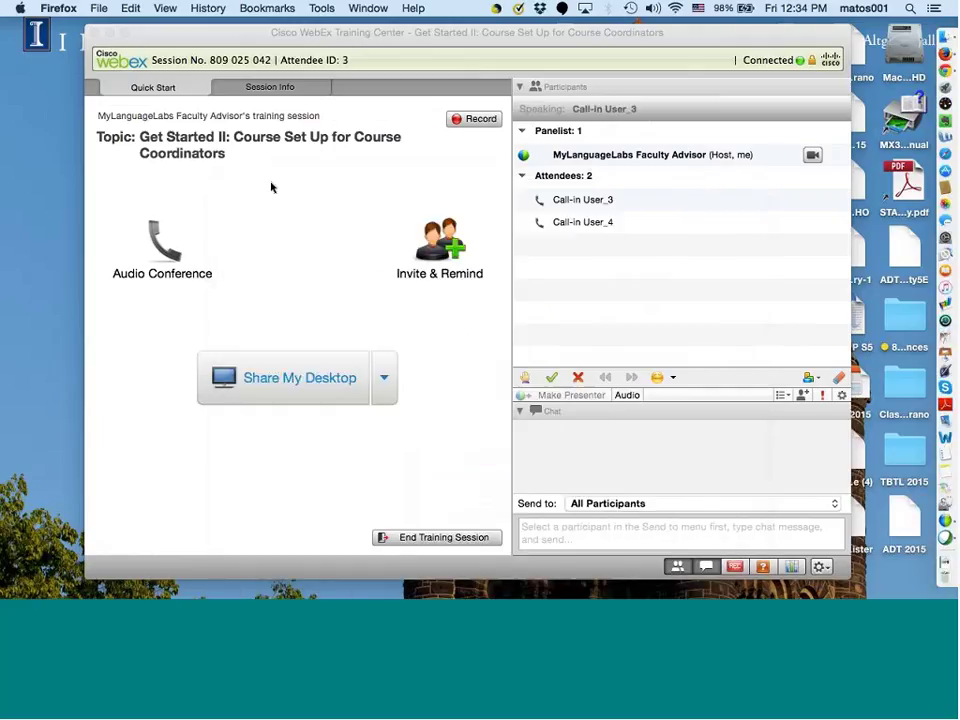
pyautogui.click(462, 121)
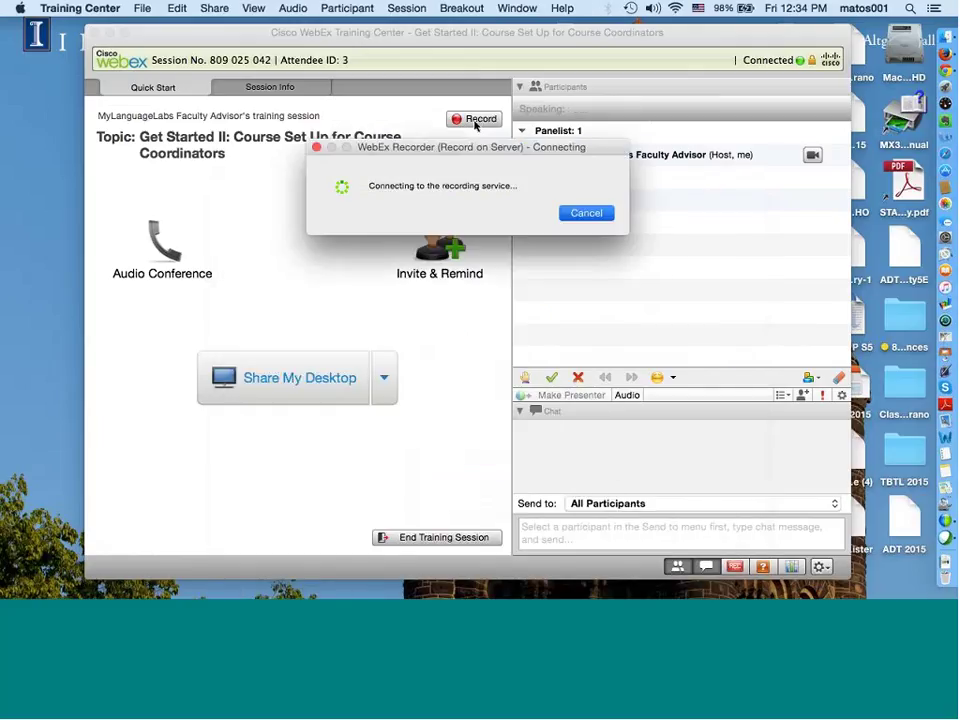
pyautogui.click(316, 150)
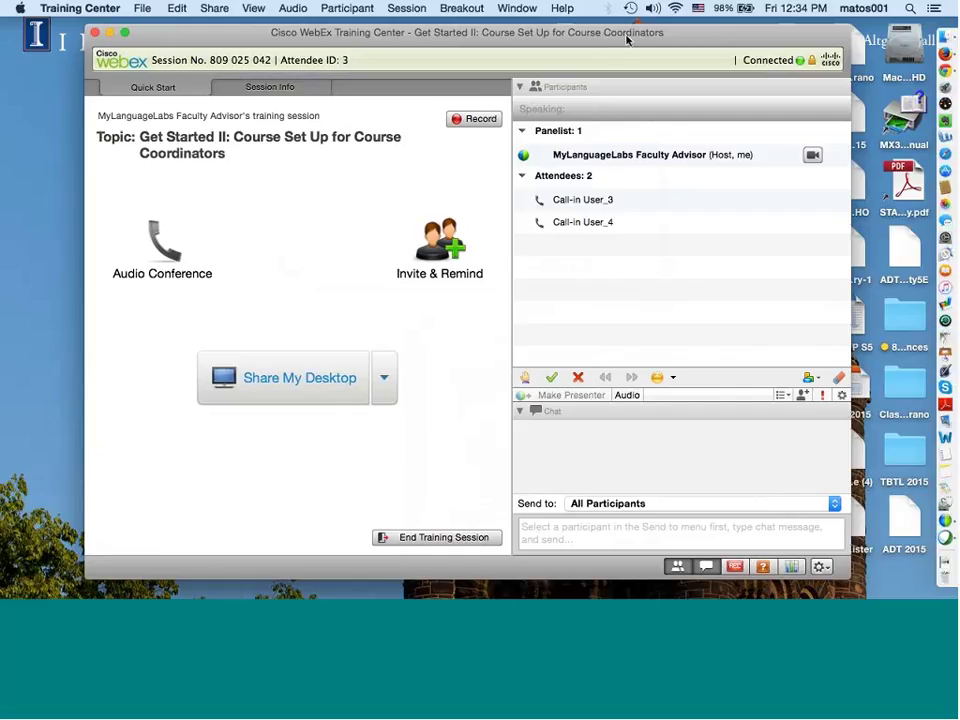
pyautogui.click(478, 119)
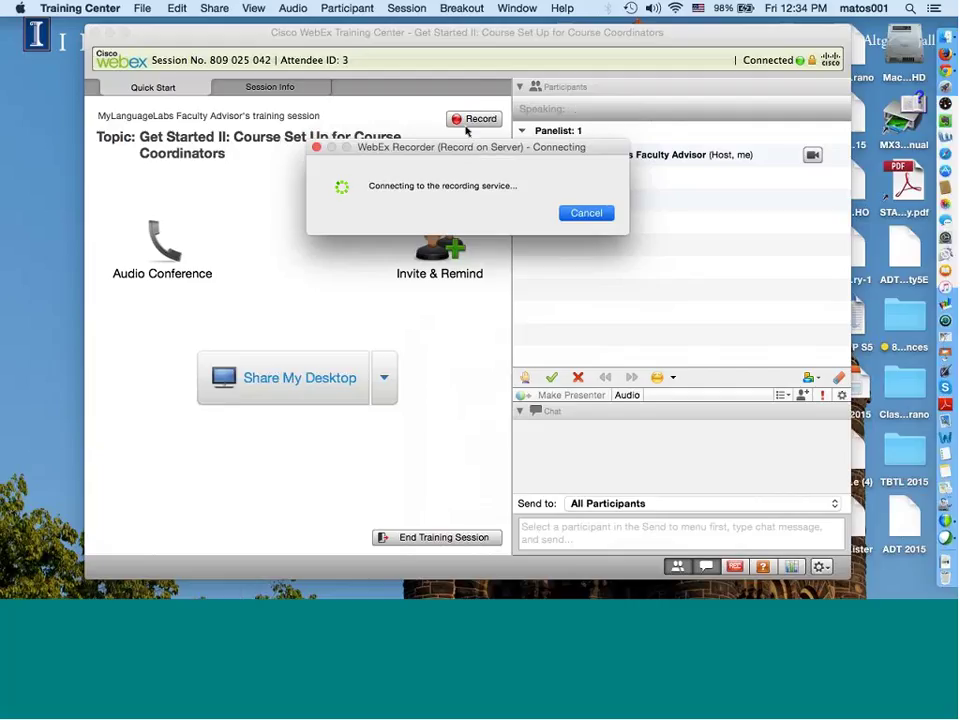
pyautogui.click(596, 210)
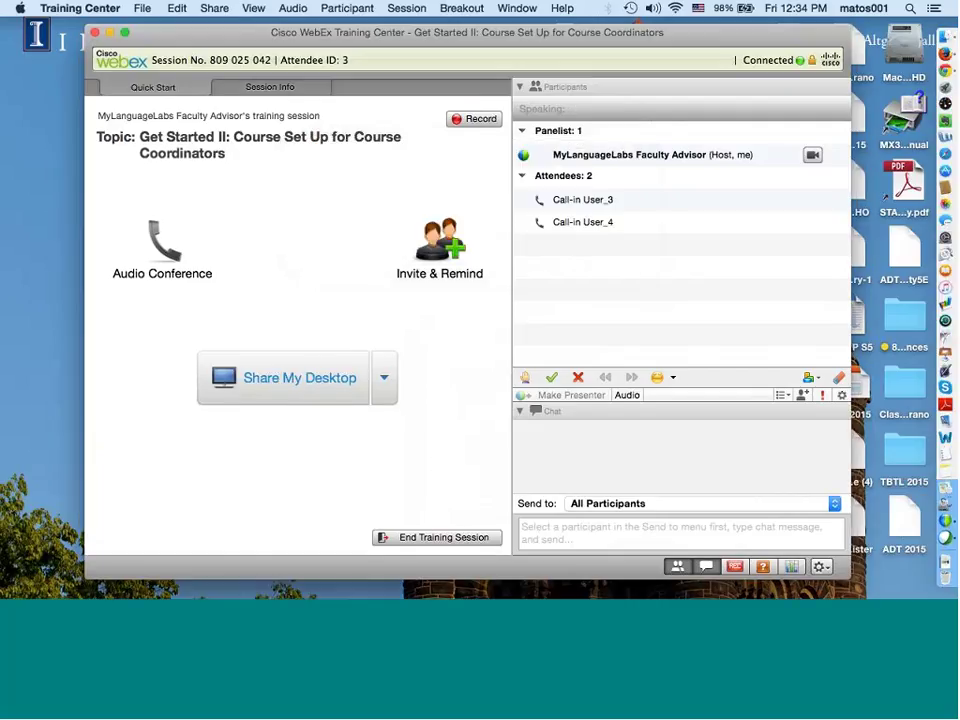
# - End the WebEx training session for all participants and close the workshop evaluation survey without filling it in
pyautogui.click(432, 539)
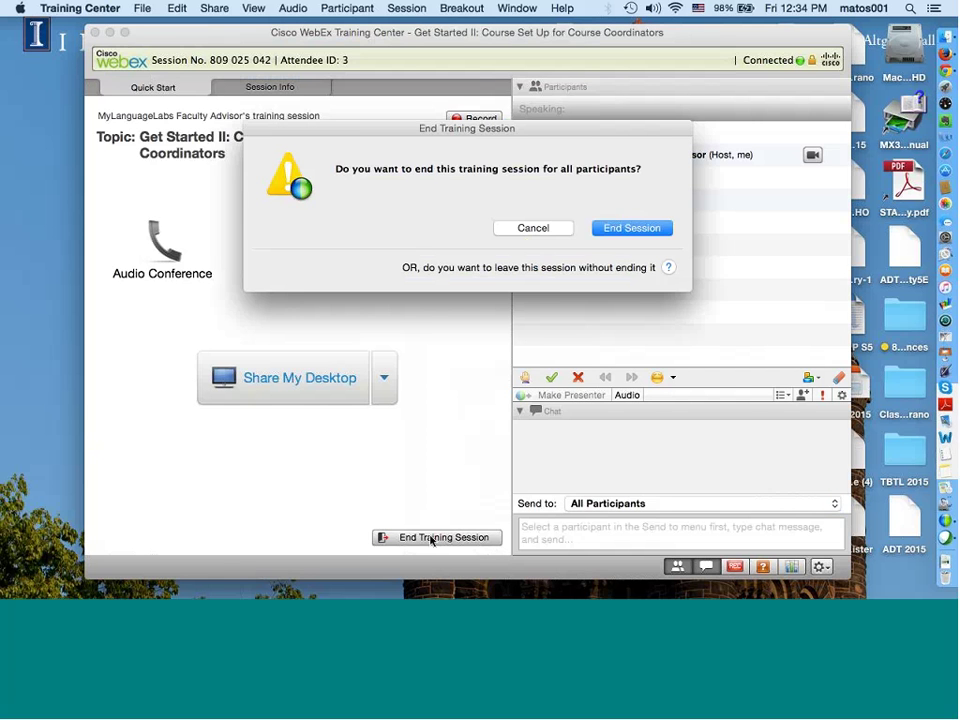
pyautogui.click(614, 232)
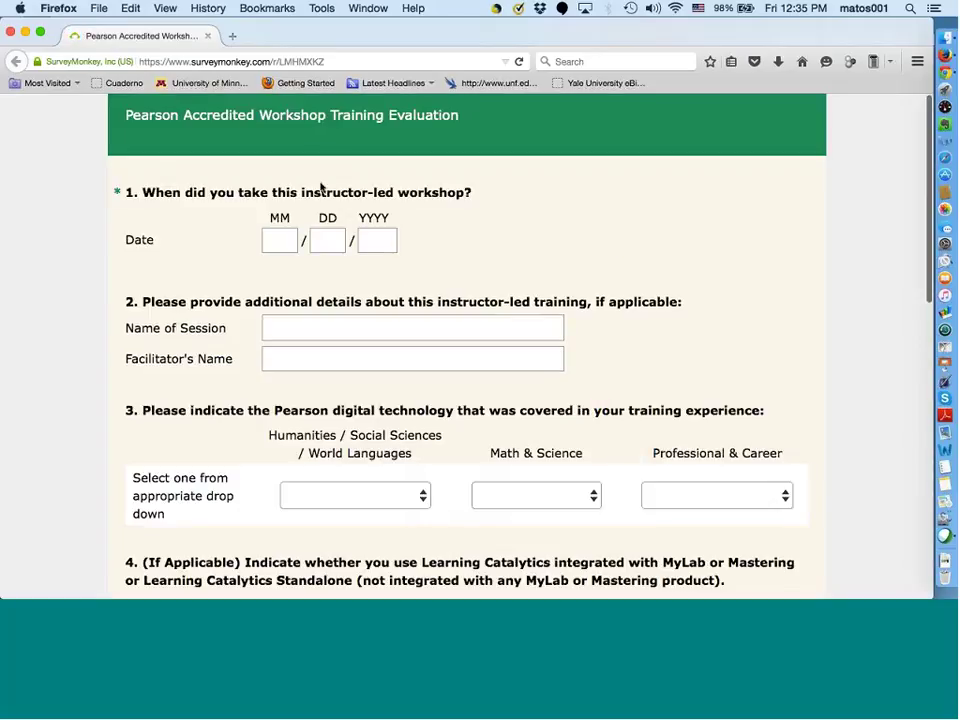
pyautogui.scroll(-1, 321, 184)
pyautogui.scroll(1, 321, 184)
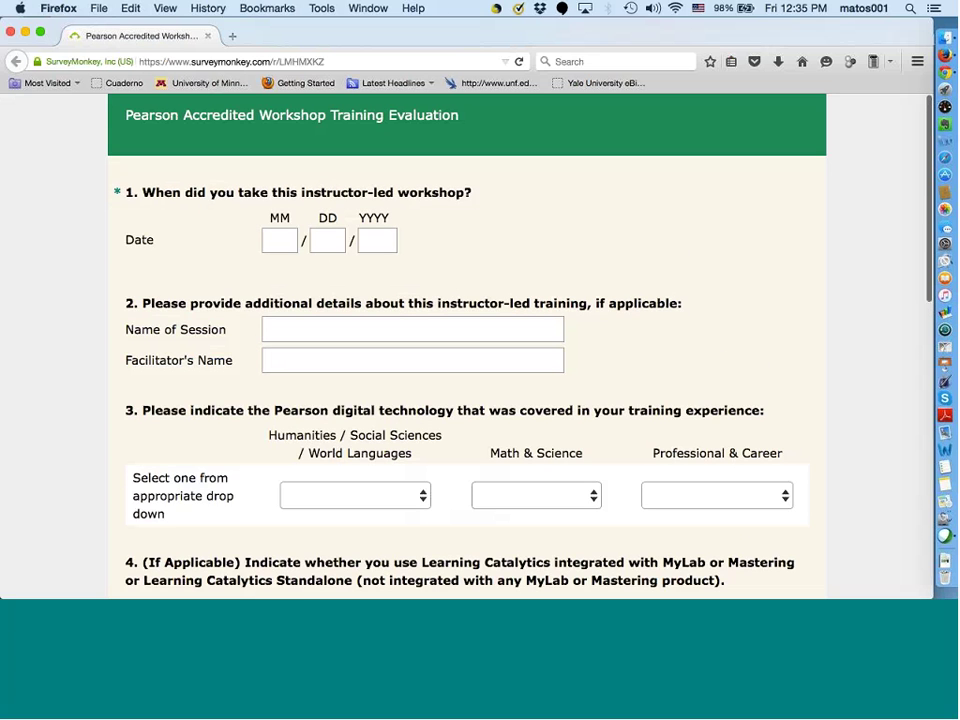
pyautogui.click(11, 34)
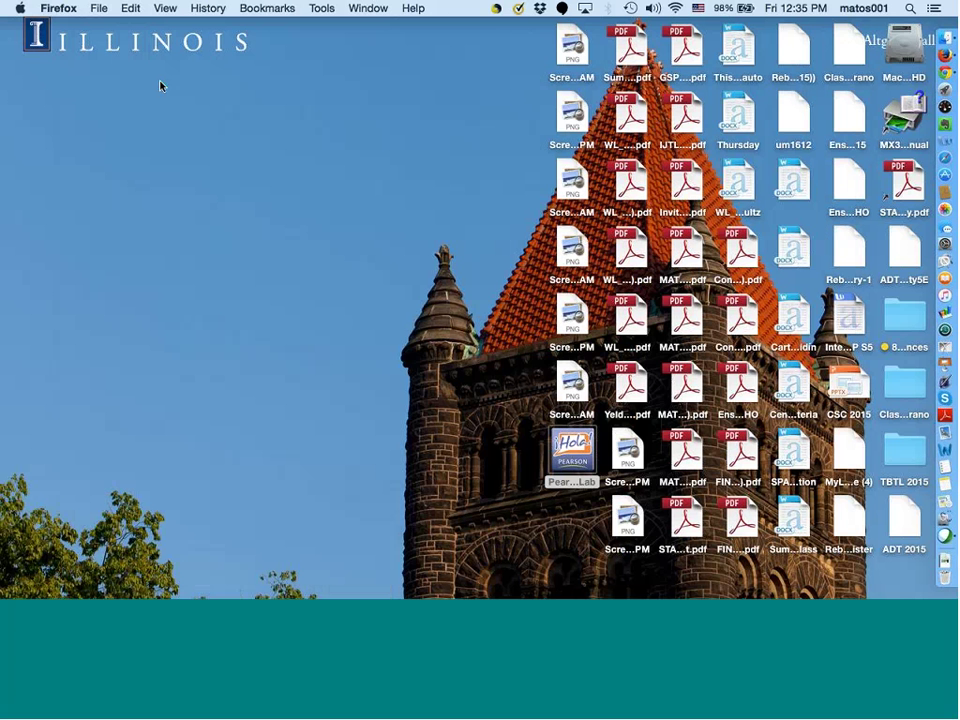